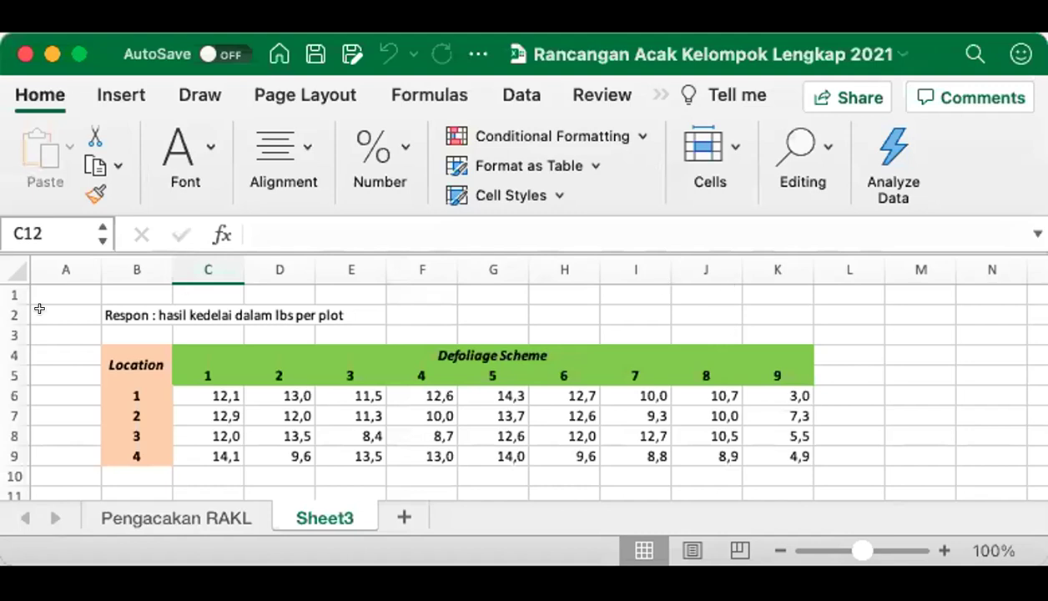
# Step: Open the Pengacakan RAKL sheet and view the colour-coded block randomization table in C3:F9
pyautogui.click(119, 511)
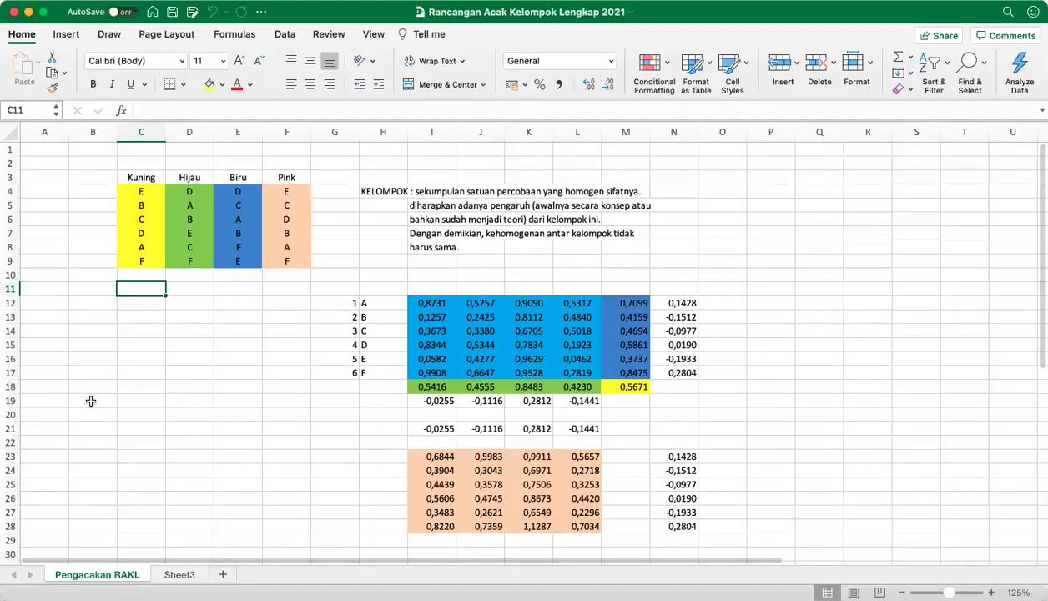
pyautogui.scroll(5, 91, 401)
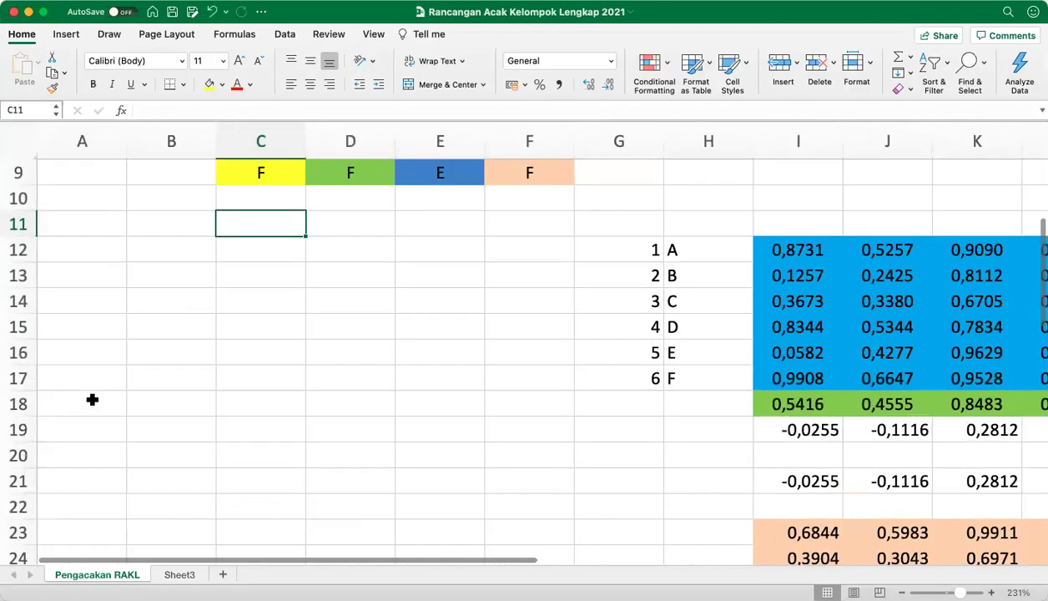
pyautogui.press('Up')
pyautogui.press('Up')
pyautogui.press('Up')
pyautogui.press('Up')
pyautogui.press('Up')
pyautogui.press('Up')
pyautogui.press('Up')
pyautogui.press('Up')
pyautogui.press('Up')
pyautogui.press('Up')
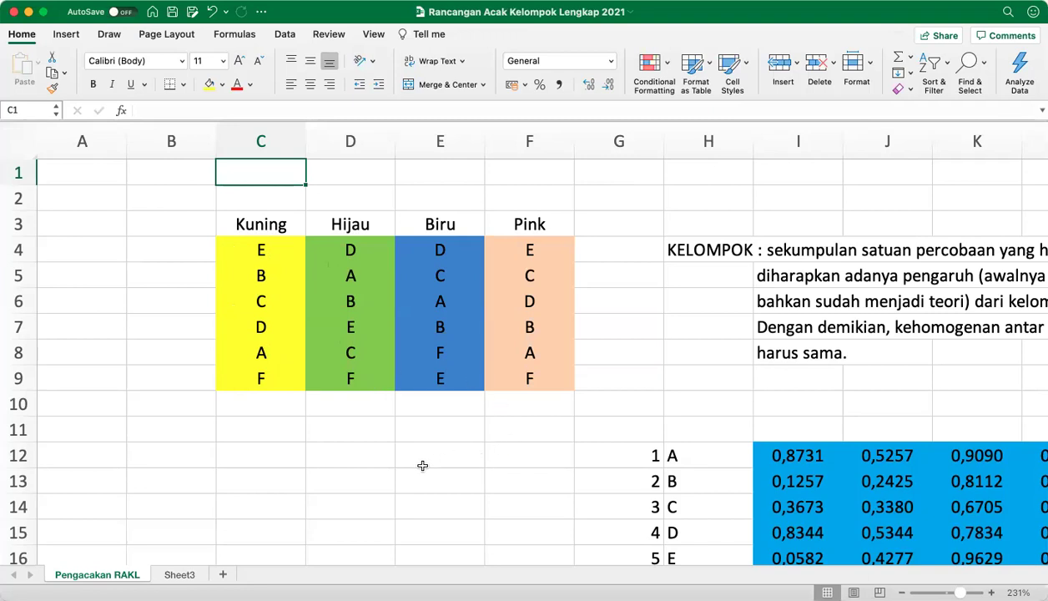
# Step: Read the full KELOMPOK definition note beside the randomization table
pyautogui.click(681, 305)
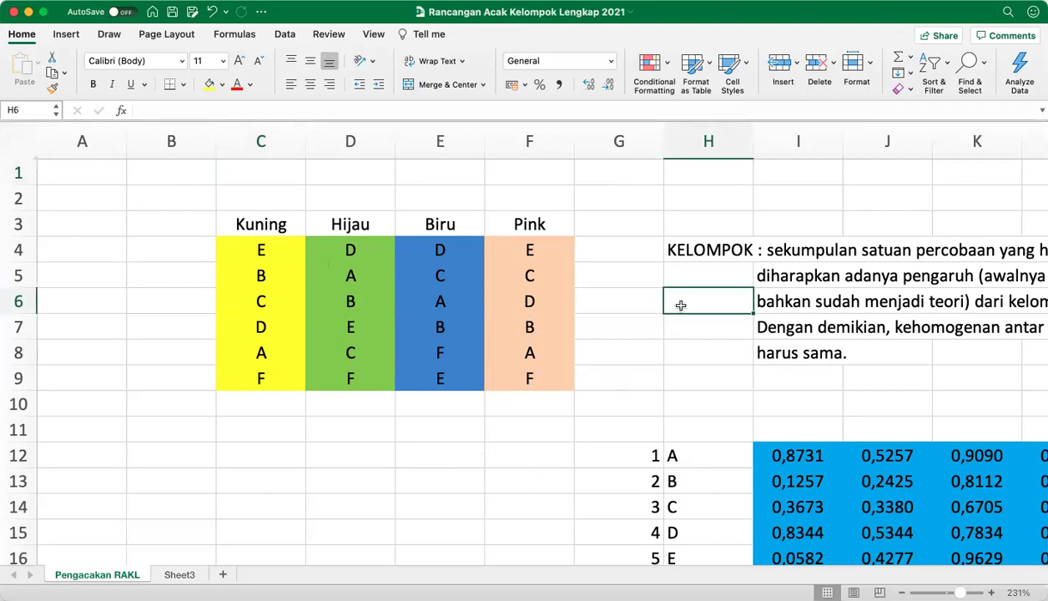
pyautogui.press('Up')
pyautogui.press('Up')
pyautogui.press('Up')
pyautogui.press('Right')
pyautogui.press('Right')
pyautogui.press('Right')
pyautogui.press('Right')
pyautogui.press('Right')
pyautogui.press('Right')
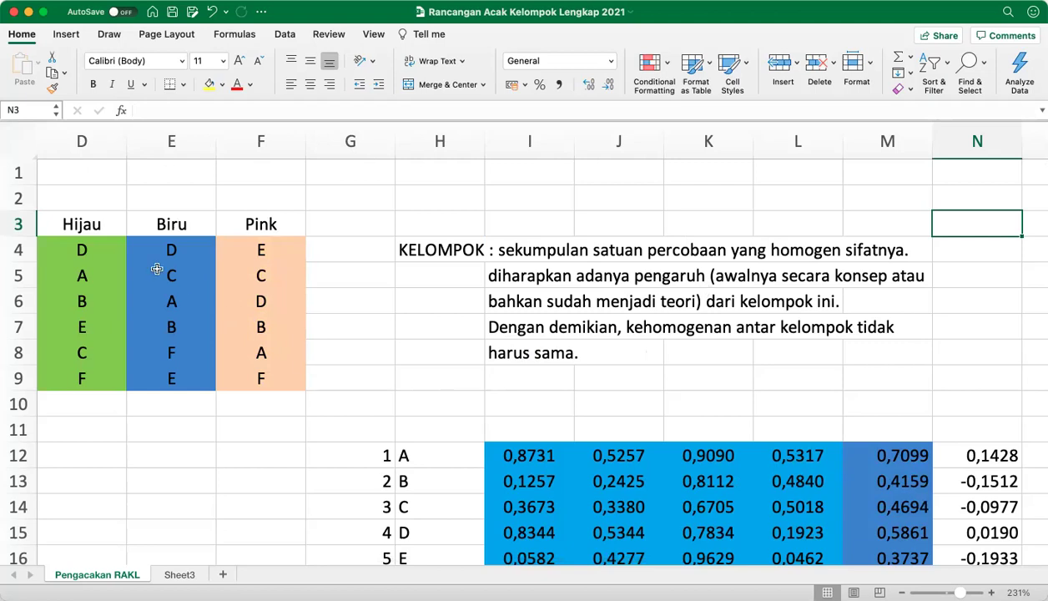
# Step: Examine the Kuning, Hijau, Biru and Pink block columns against the KELOMPOK note, ending back at the block table
pyautogui.click(109, 402)
pyautogui.press('Left')
pyautogui.hscroll(-2, 109, 401)
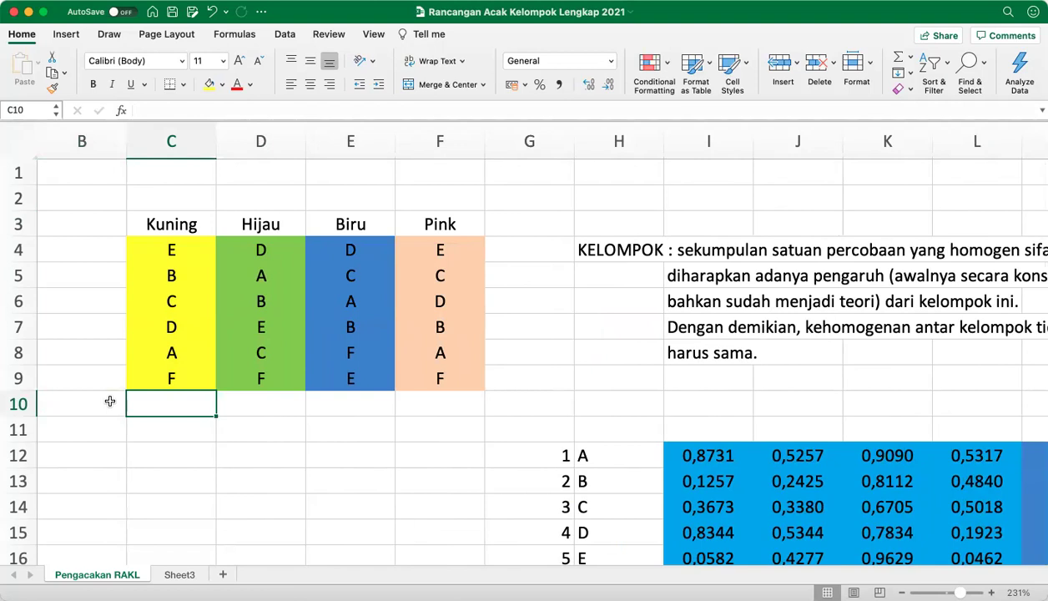
pyautogui.press('Right')
pyautogui.press('Right')
pyautogui.press('Right')
pyautogui.press('Right')
pyautogui.press('Right')
pyautogui.press('Right')
pyautogui.press('Right')
pyautogui.press('Right')
pyautogui.press('Right')
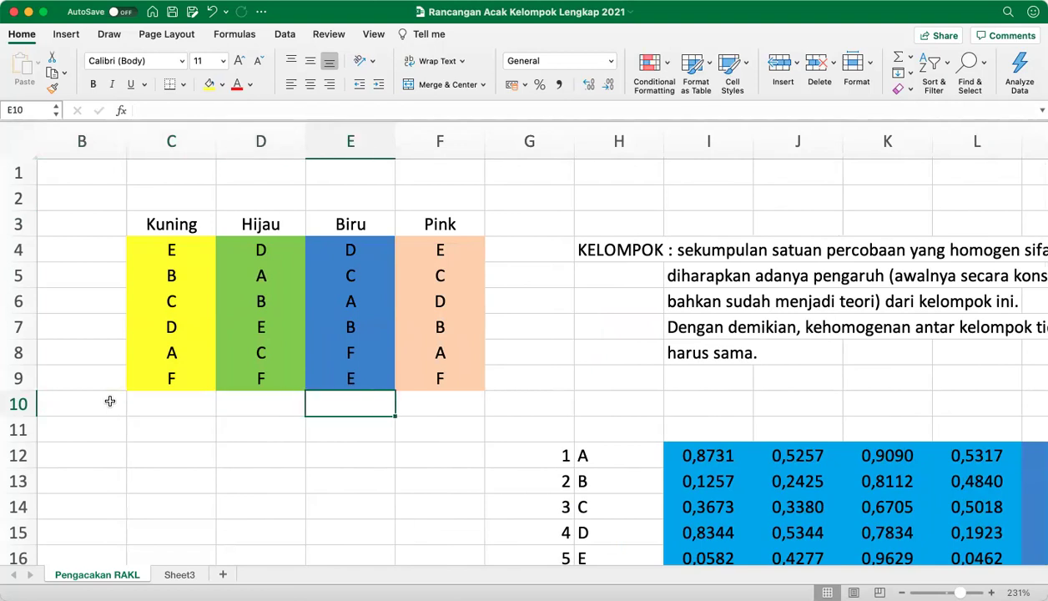
pyautogui.press('Right')
pyautogui.press('Right')
pyautogui.press('Right')
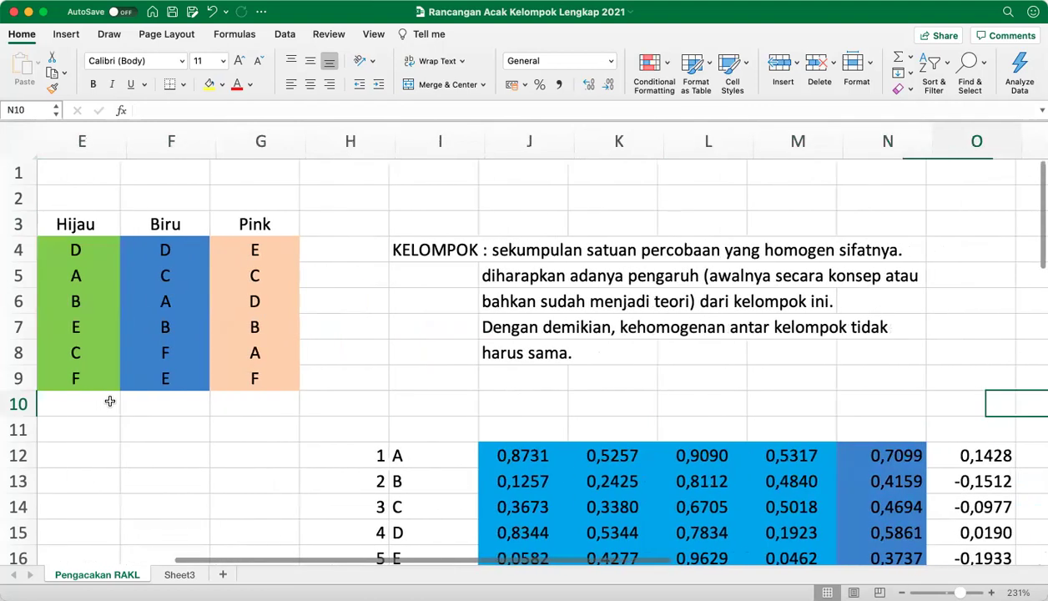
pyautogui.press('Left')
pyautogui.press('Left')
pyautogui.press('Left')
pyautogui.press('Left')
pyautogui.press('Left')
pyautogui.press('Left')
pyautogui.press('Left')
pyautogui.press('Left')
pyautogui.press('Left')
pyautogui.press('Left')
pyautogui.press('Left')
pyautogui.press('Left')
pyautogui.press('Left')
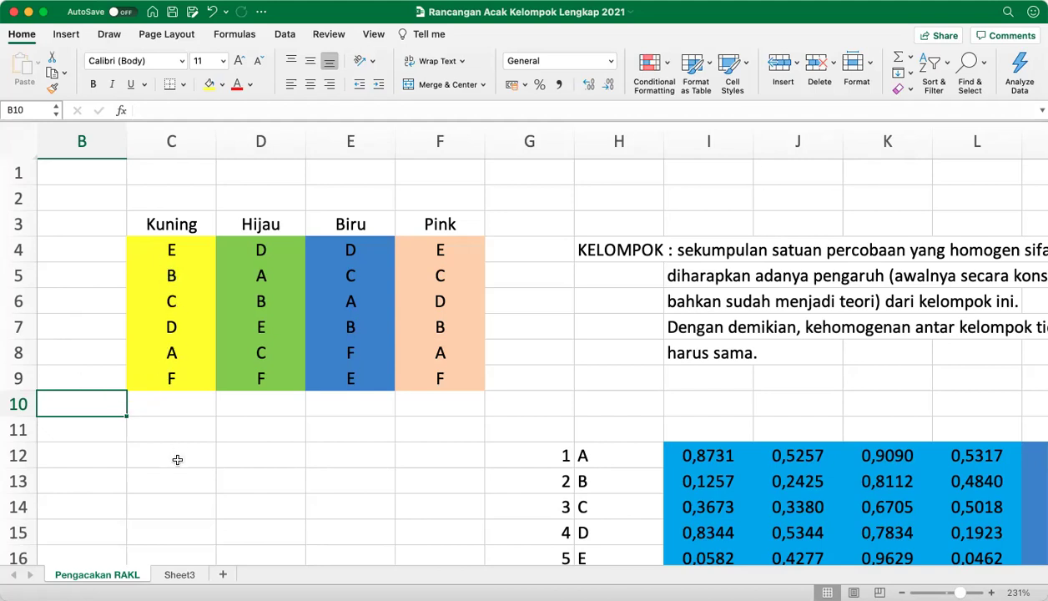
# Step: Examine the numbered list of treatments A to F in columns G and H below the note
pyautogui.click(191, 433)
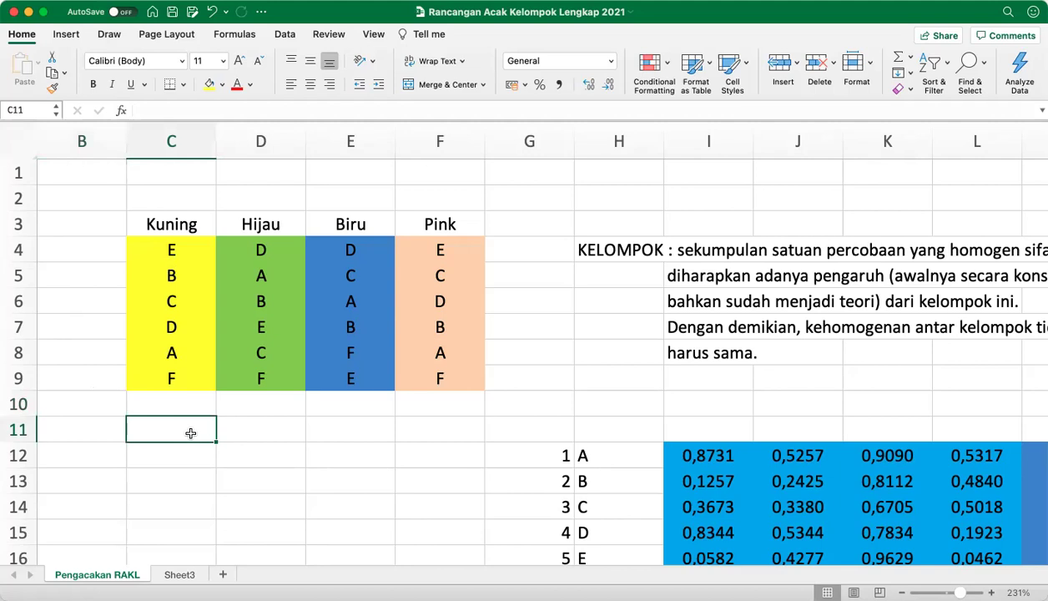
pyautogui.press('Right')
pyautogui.press('Right')
pyautogui.press('Right')
pyautogui.press('Right')
pyautogui.press('Right')
pyautogui.press('Down')
pyautogui.press('Down')
pyautogui.press('Down')
pyautogui.press('Down')
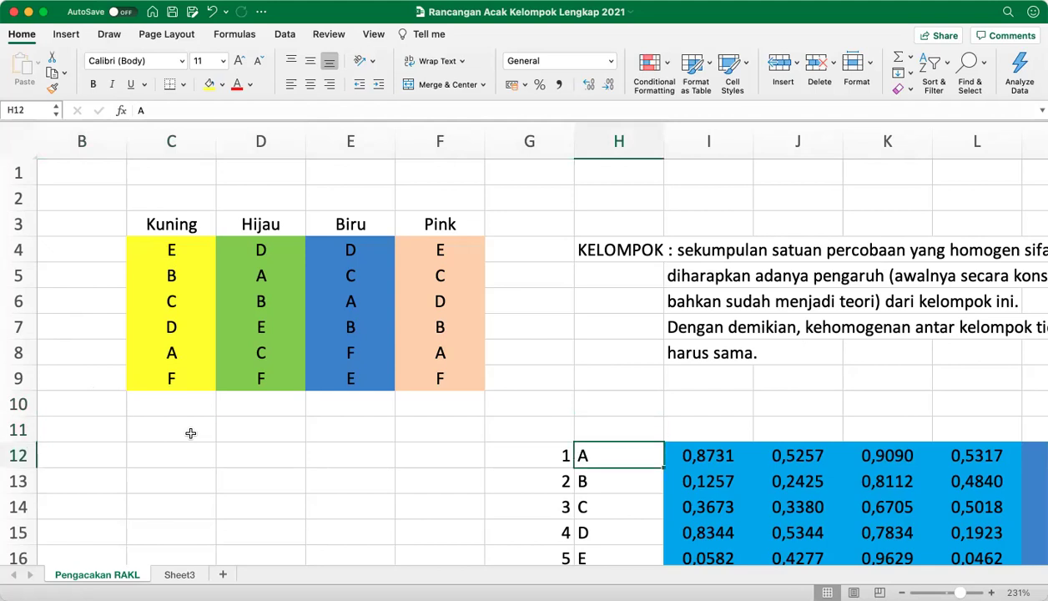
pyautogui.press('Down')
pyautogui.press('Down')
pyautogui.press('Down')
pyautogui.press('Up')
pyautogui.press('Up')
pyautogui.press('Up')
pyautogui.press('Up')
pyautogui.press('Up')
pyautogui.press('Up')
pyautogui.press('Down')
pyautogui.press('Down')
pyautogui.press('Down')
pyautogui.press('Left')
pyautogui.press('Up')
pyautogui.press('Up')
pyautogui.press('Up')
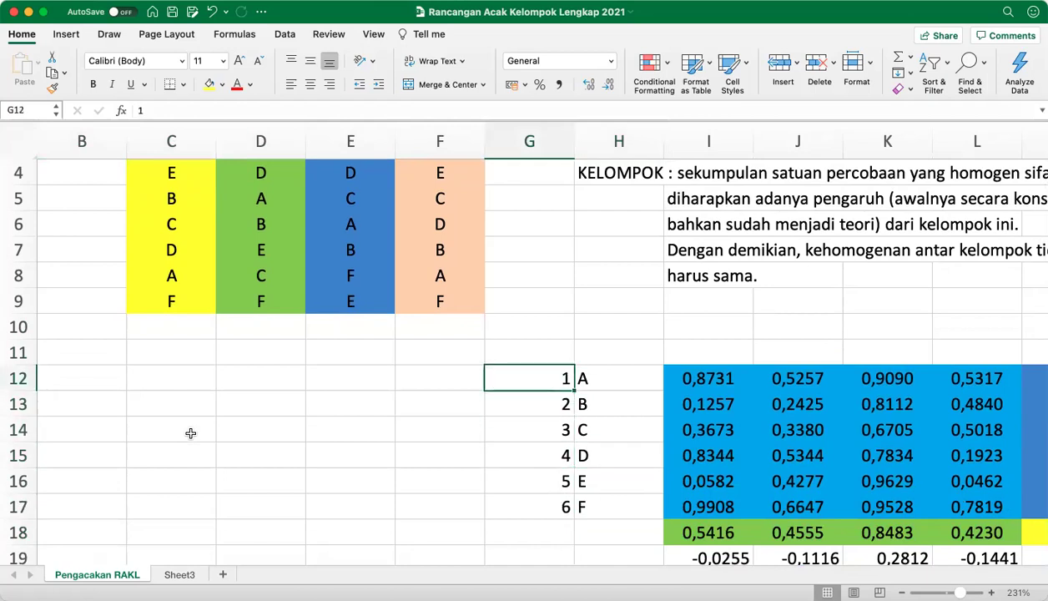
# Step: Select the numbered treatment list A to F in G12:H17
pyautogui.hotkey('shift', 'Right')
pyautogui.hotkey('shift', 'Down')
pyautogui.hotkey('shift', 'Down')
pyautogui.hotkey('shift', 'Down')
pyautogui.hotkey('shift', 'Down')
pyautogui.hotkey('shift', 'Down')
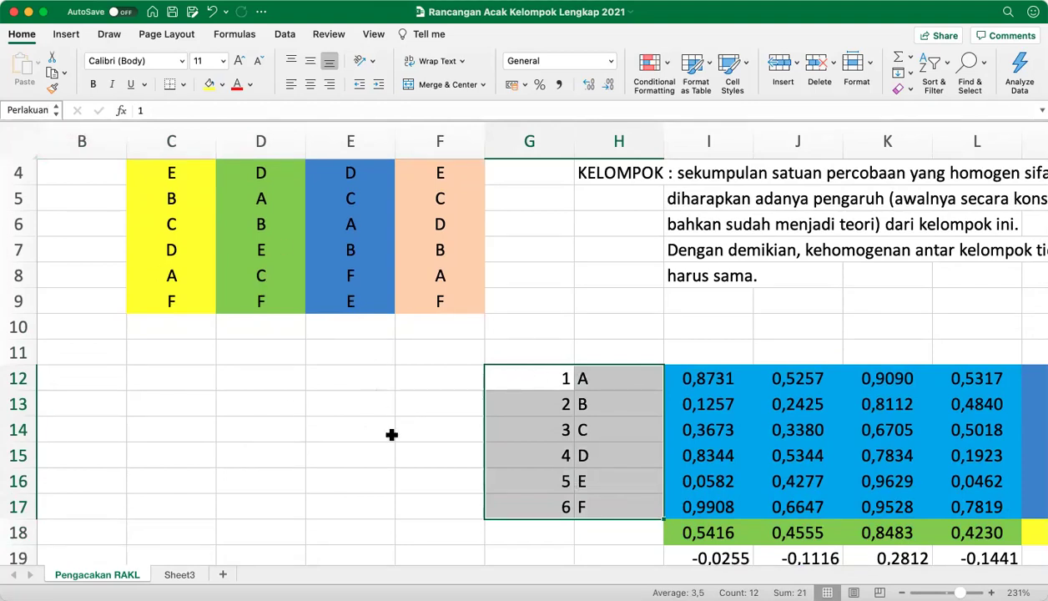
# Step: Check the formulas along row 12 of the blue random-number table and its mean column
pyautogui.press('Right')
pyautogui.press('Right')
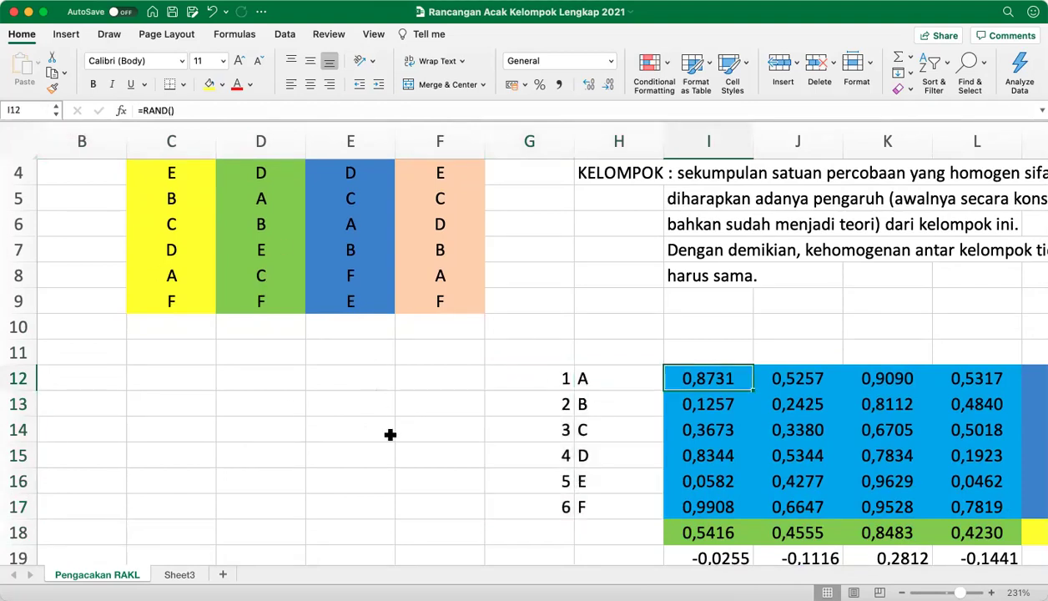
pyautogui.press('Right')
pyautogui.press('Right')
pyautogui.press('Right')
pyautogui.press('Right')
pyautogui.press('Right')
pyautogui.press('Left')
pyautogui.press('Left')
pyautogui.press('Left')
pyautogui.press('Left')
pyautogui.press('Left')
# Step: Inspect the RAND formulas down column I and across the first row of the blue table
pyautogui.press('Down')
pyautogui.press('Down')
pyautogui.press('Down')
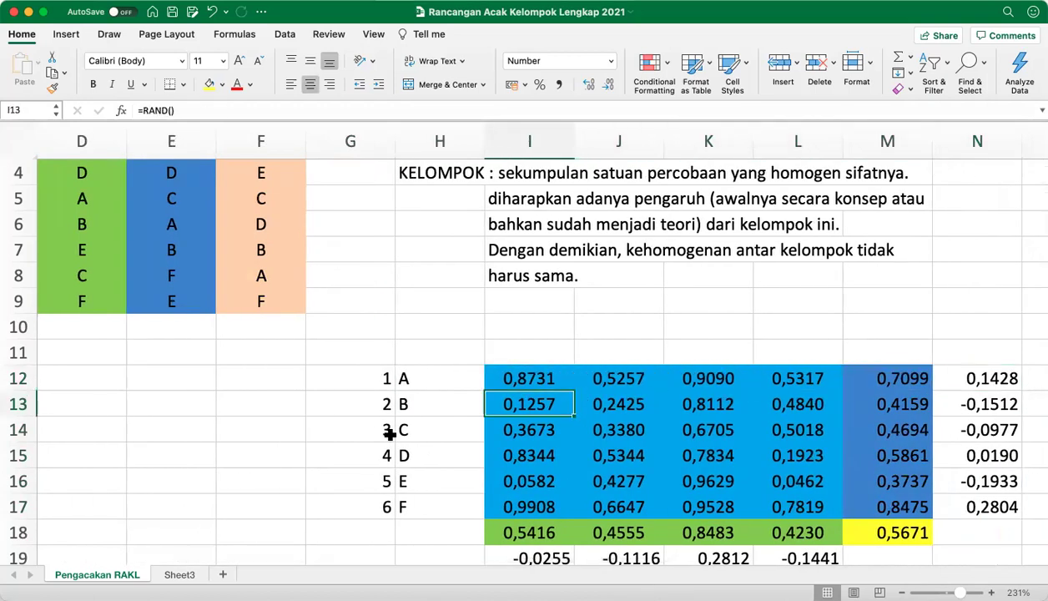
pyautogui.press('Down')
pyautogui.press('Down')
pyautogui.press('Up')
pyautogui.press('Up')
pyautogui.press('Up')
pyautogui.press('Up')
pyautogui.press('Up')
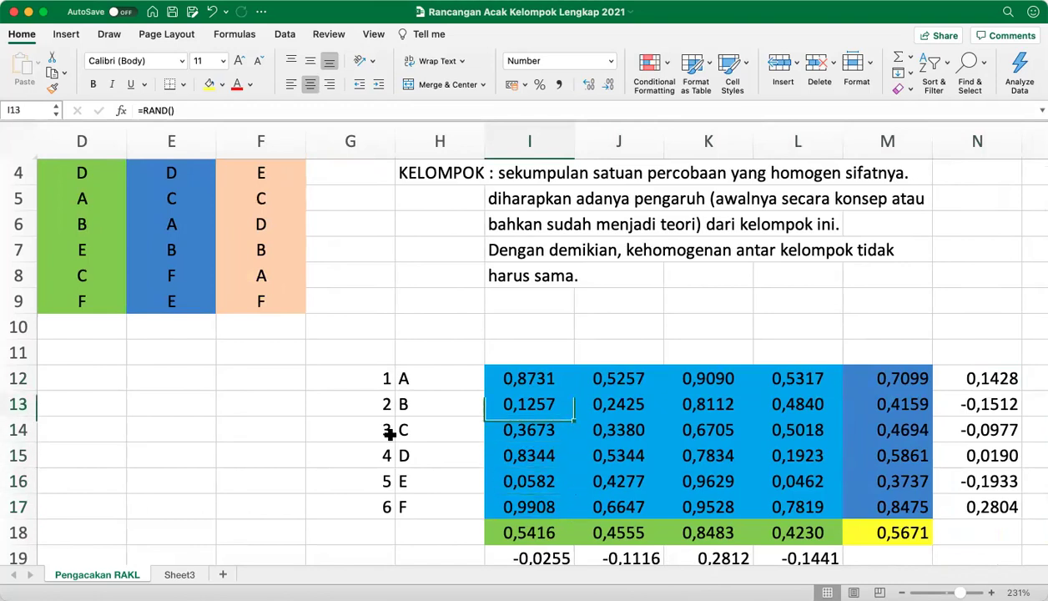
pyautogui.press('Down')
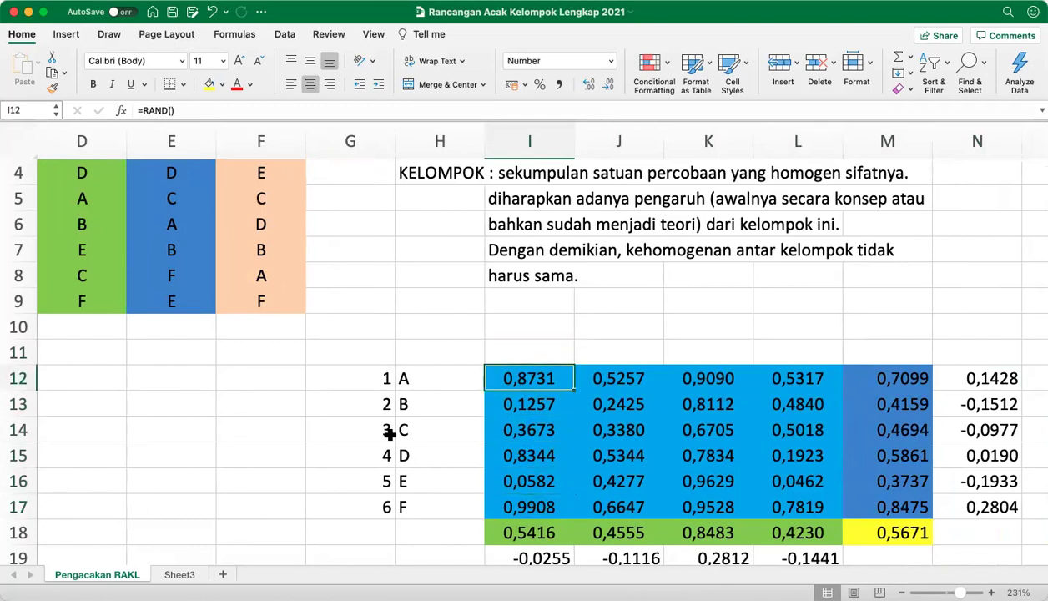
pyautogui.press('Right')
pyautogui.press('Right')
pyautogui.press('Right')
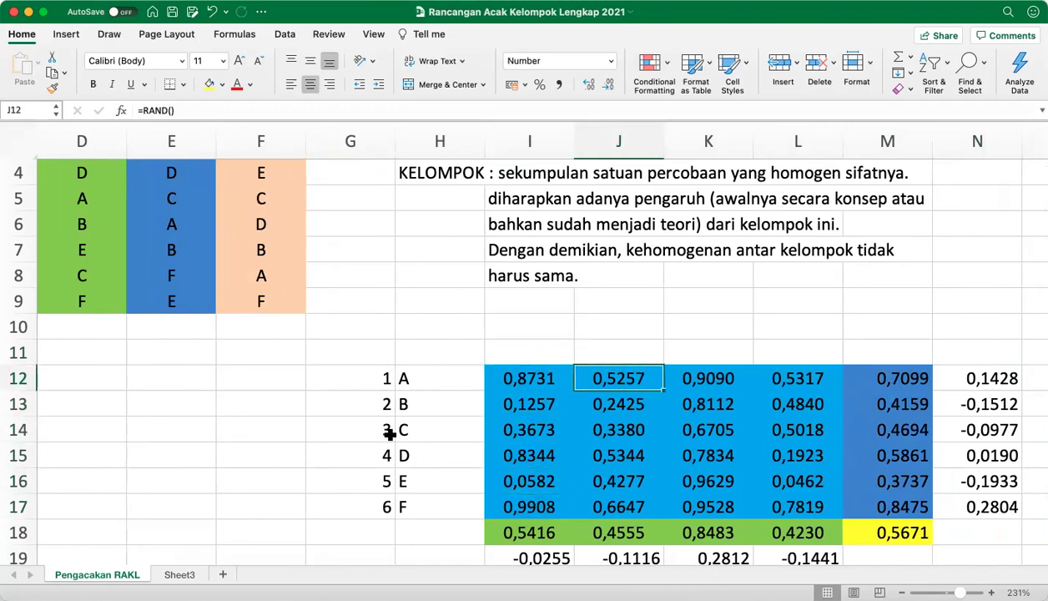
pyautogui.press('Left')
pyautogui.press('Left')
pyautogui.press('Left')
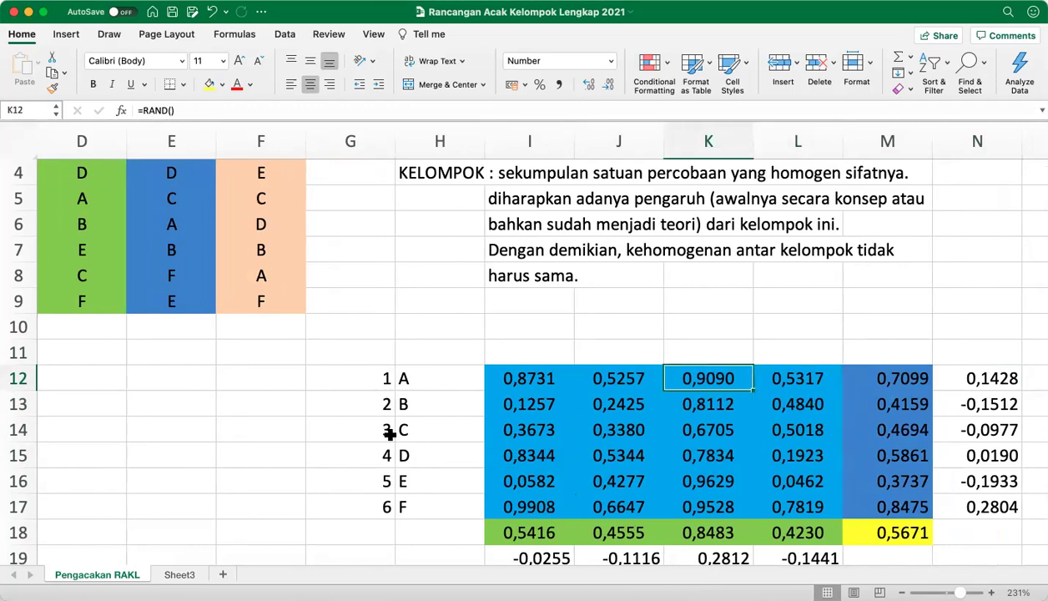
pyautogui.press('Down')
pyautogui.press('Down')
pyautogui.press('Down')
pyautogui.press('Down')
pyautogui.press('Down')
pyautogui.press('Down')
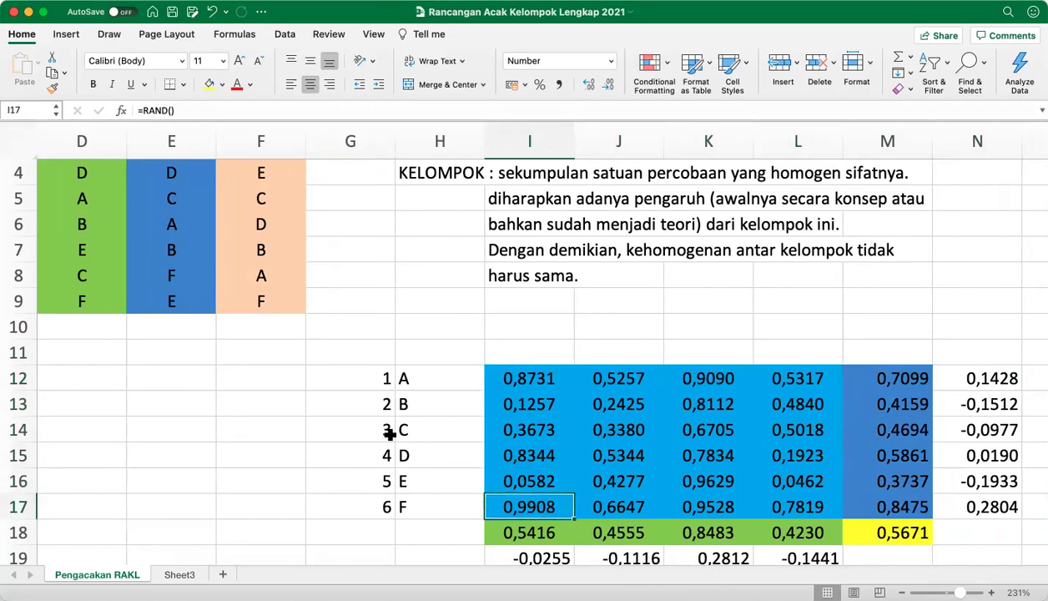
pyautogui.press('Up')
pyautogui.press('Up')
pyautogui.press('Up')
pyautogui.press('Up')
pyautogui.press('Up')
pyautogui.press('Up')
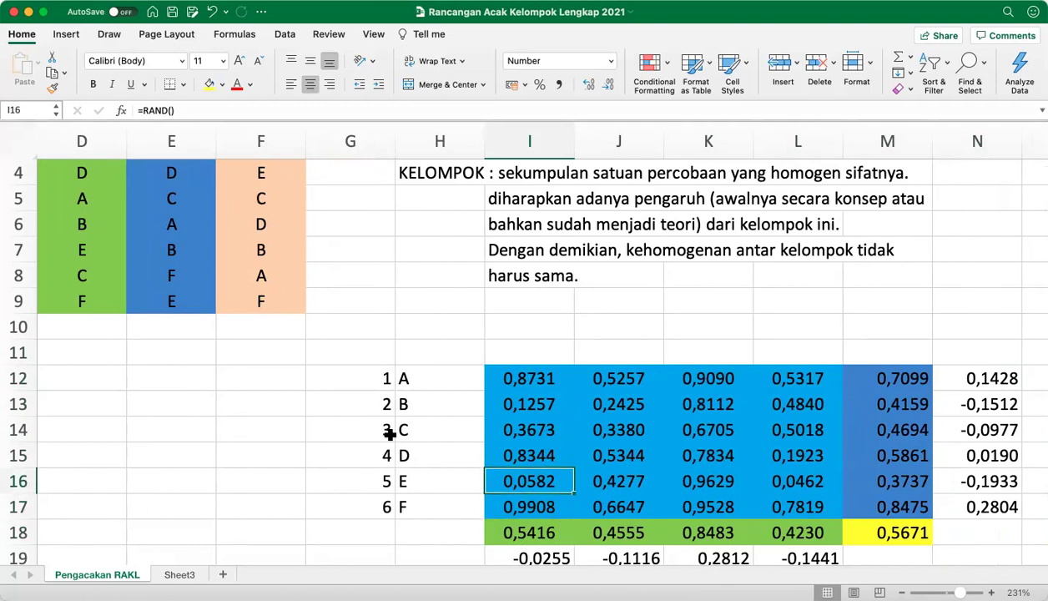
# Step: Inspect the formula in I23, the first cell of the peach-coloured table below the random numbers
pyautogui.press('Down')
pyautogui.press('Down')
pyautogui.press('Down')
pyautogui.press('Down')
pyautogui.press('Down')
pyautogui.press('Down')
pyautogui.press('Down')
pyautogui.press('Down')
pyautogui.press('Down')
pyautogui.press('Down')
pyautogui.press('Down')
pyautogui.press('Down')
pyautogui.press('Down')
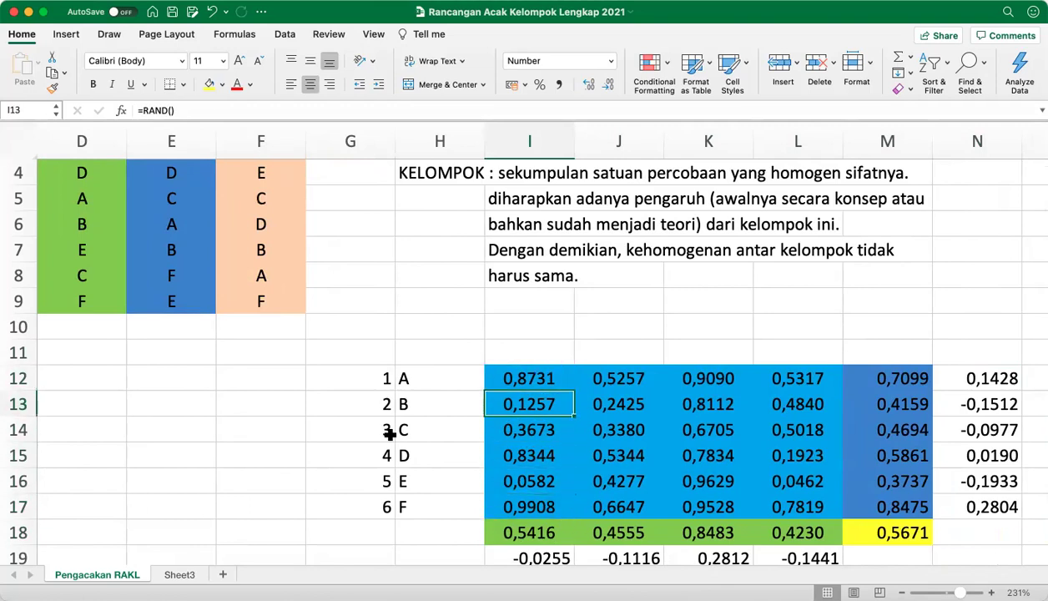
pyautogui.press('Up')
pyautogui.press('Up')
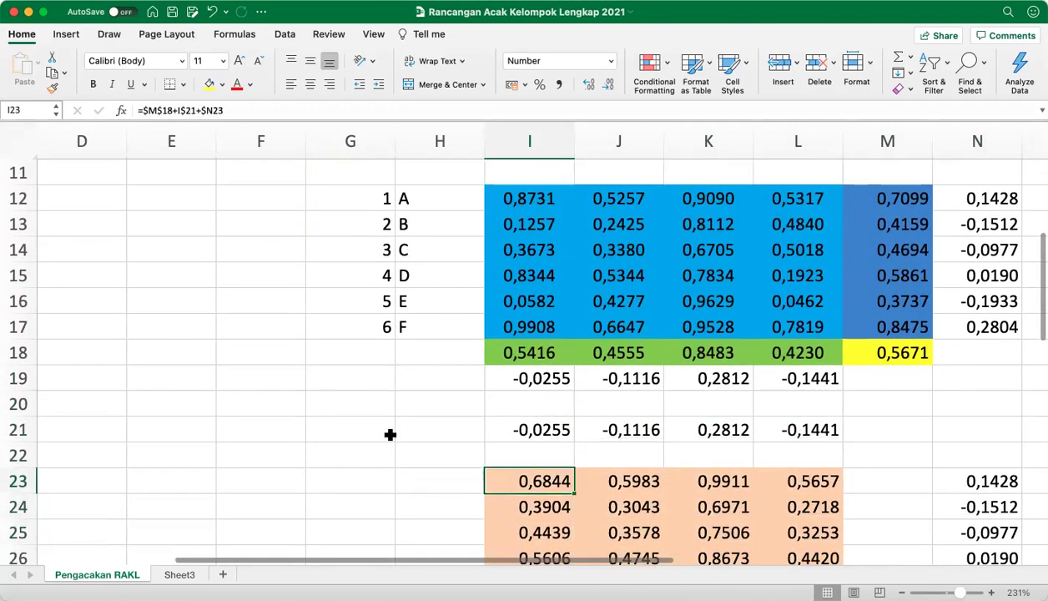
pyautogui.press('Left')
pyautogui.press('Left')
pyautogui.press('Left')
pyautogui.press('Left')
pyautogui.press('Left')
pyautogui.press('Left')
pyautogui.press('Left')
pyautogui.press('Left')
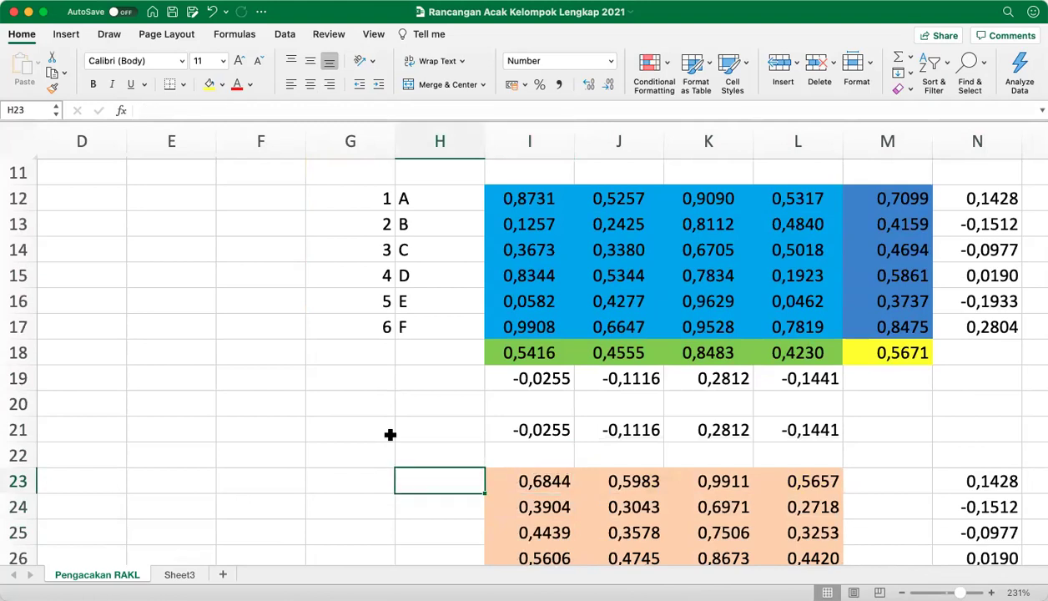
# Step: Inspect the VLOOKUP and RANK formula in C4, the first treatment cell of the yellow Kuning block
pyautogui.press('Up')
pyautogui.press('Up')
pyautogui.press('Up')
pyautogui.press('Up')
pyautogui.press('Up')
pyautogui.press('Up')
pyautogui.press('Up')
pyautogui.press('Up')
pyautogui.press('Up')
pyautogui.press('Up')
pyautogui.press('Up')
pyautogui.press('Up')
pyautogui.press('Up')
pyautogui.press('Up')
pyautogui.press('Up')
pyautogui.press('Up')
pyautogui.press('Up')
pyautogui.press('Up')
pyautogui.press('Up')
pyautogui.press('Up')
pyautogui.press('Up')
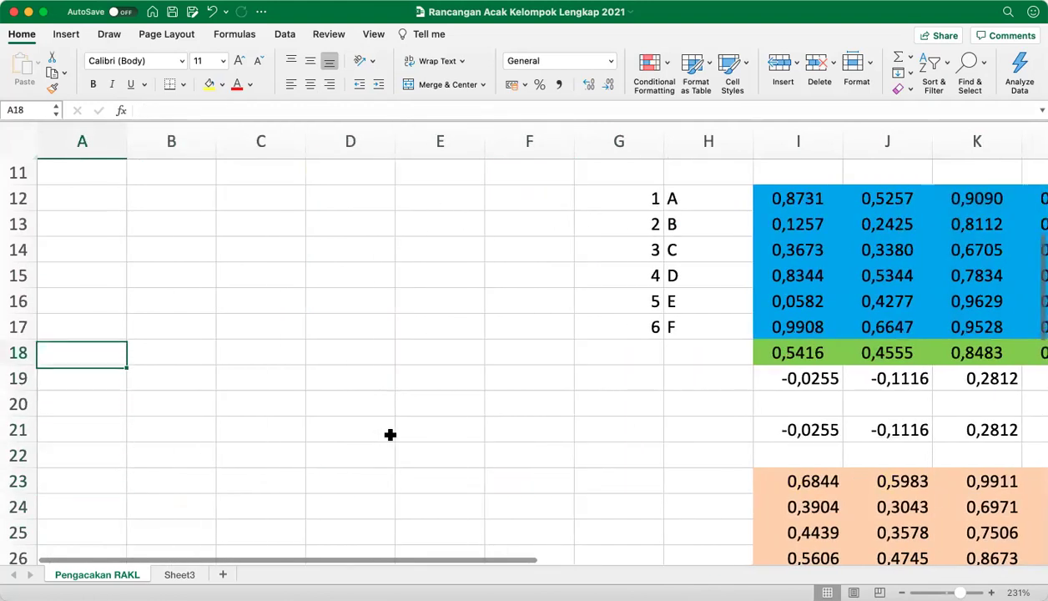
pyautogui.press('Right')
pyautogui.press('Down')
pyautogui.press('Down')
pyautogui.press('Down')
pyautogui.press('Right')
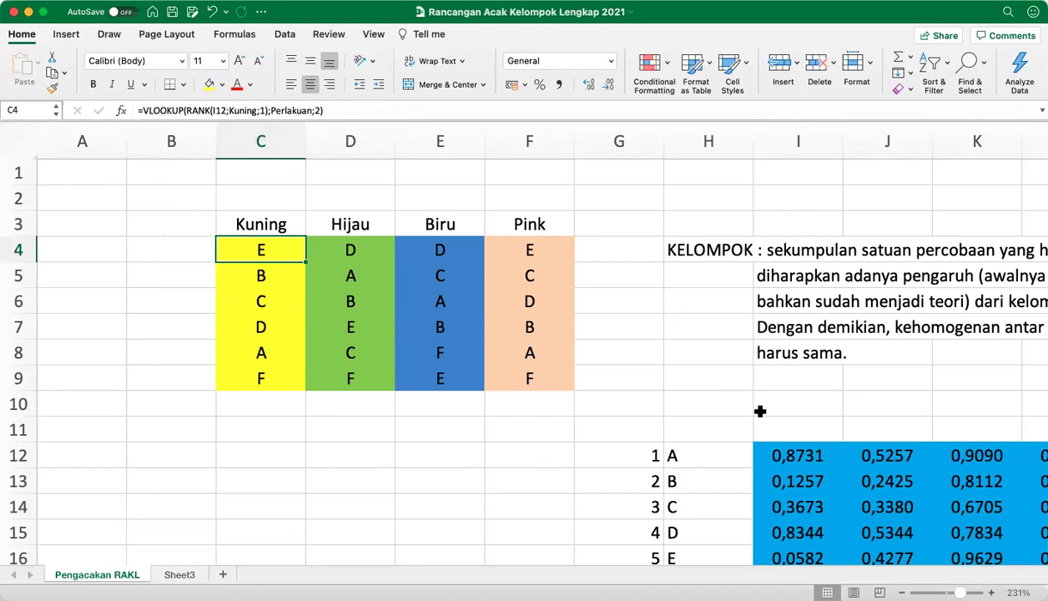
# Step: Select the random numbers I12:I16 in the first column of the blue table
pyautogui.click(800, 455)
pyautogui.hotkey('shift', 'Down')
pyautogui.hotkey('shift', 'Down')
pyautogui.hotkey('shift', 'Down')
pyautogui.hotkey('shift', 'Down')
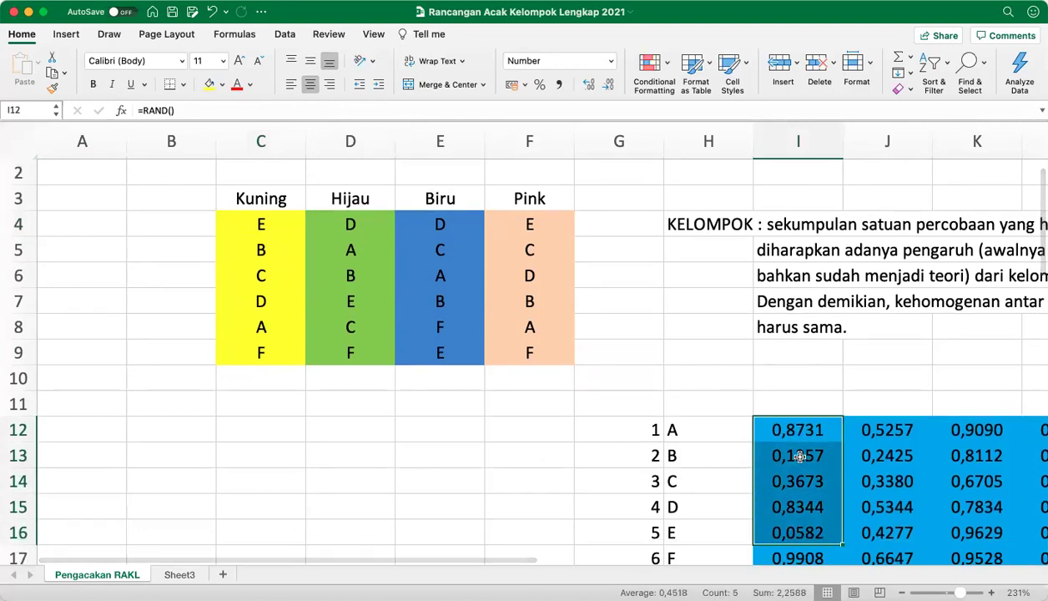
# Step: Select the randomized treatments of the Kuning block in C4:C9
pyautogui.press('Left')
pyautogui.press('Left')
pyautogui.press('Left')
pyautogui.press('Left')
pyautogui.press('Left')
pyautogui.press('Left')
pyautogui.press('Up')
pyautogui.press('Up')
pyautogui.press('Up')
pyautogui.press('Up')
pyautogui.press('Up')
pyautogui.press('Up')
pyautogui.press('Up')
pyautogui.press('Up')
pyautogui.press('Up')
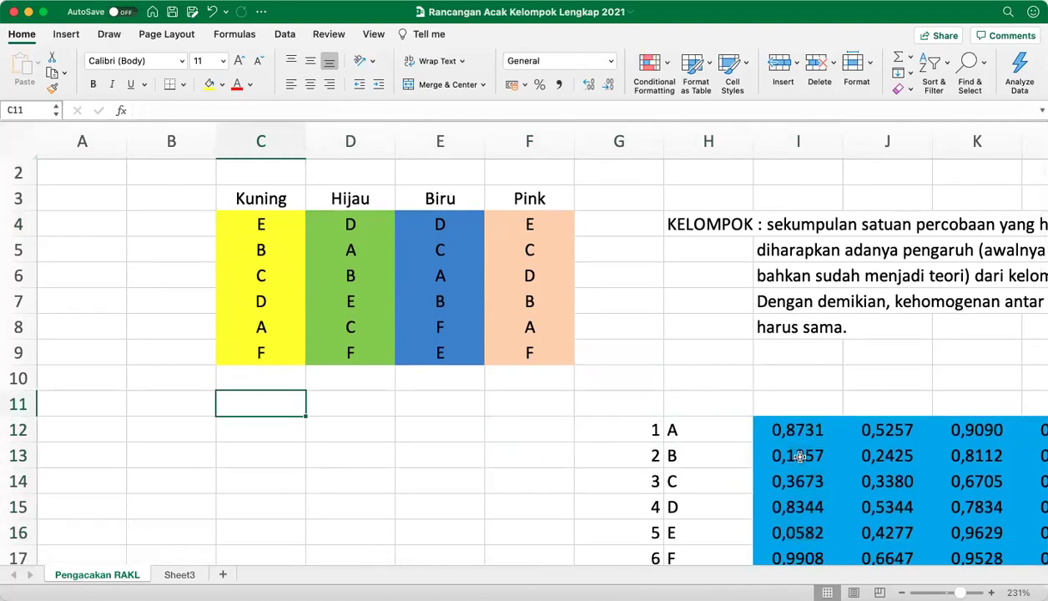
pyautogui.press('Down')
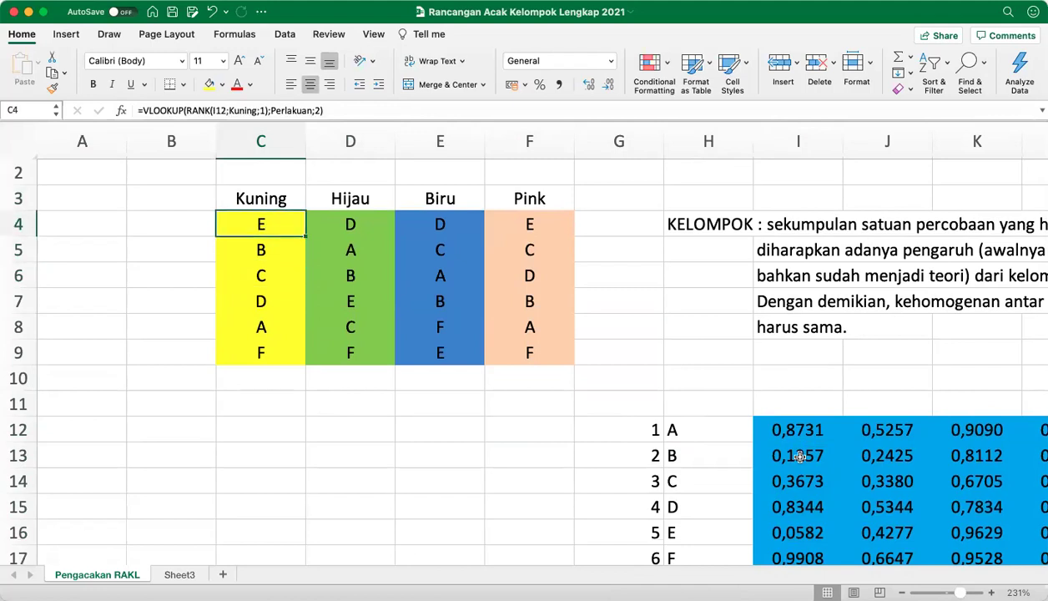
pyautogui.press('super+shift+Down')
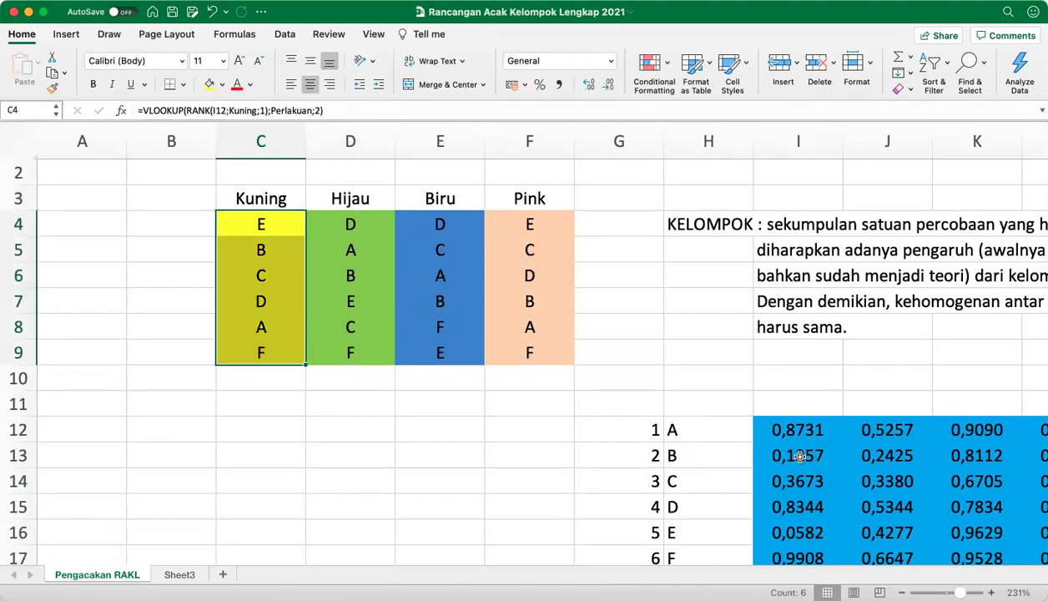
# Step: Check the formulas in the first cells of column I in the peach-coloured table
pyautogui.press('Right')
pyautogui.press('Right')
pyautogui.press('Right')
pyautogui.press('Right')
pyautogui.press('Right')
pyautogui.press('Right')
pyautogui.press('Down')
pyautogui.press('Down')
pyautogui.press('Down')
pyautogui.press('Down')
pyautogui.press('Down')
pyautogui.press('Down')
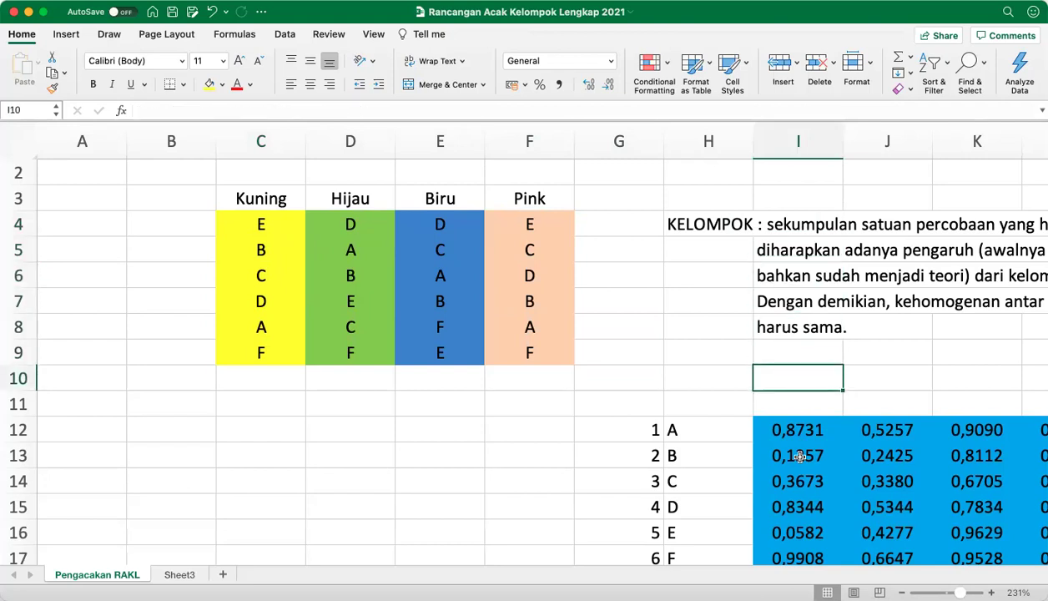
pyautogui.press('Down')
pyautogui.press('Down')
pyautogui.press('Down')
pyautogui.press('Down')
pyautogui.press('Down')
pyautogui.press('Down')
pyautogui.press('Down')
pyautogui.press('Down')
pyautogui.press('Down')
pyautogui.press('Down')
pyautogui.press('Down')
pyautogui.press('Down')
pyautogui.press('Down')
pyautogui.press('Down')
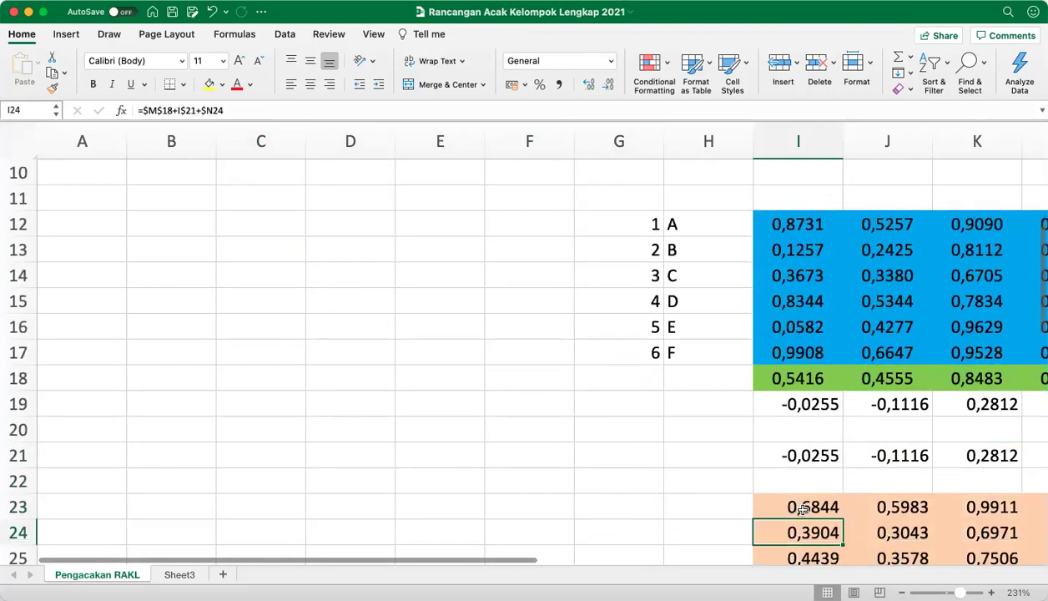
pyautogui.press('Down')
pyautogui.press('Down')
pyautogui.press('Up')
pyautogui.press('Up')
pyautogui.press('Up')
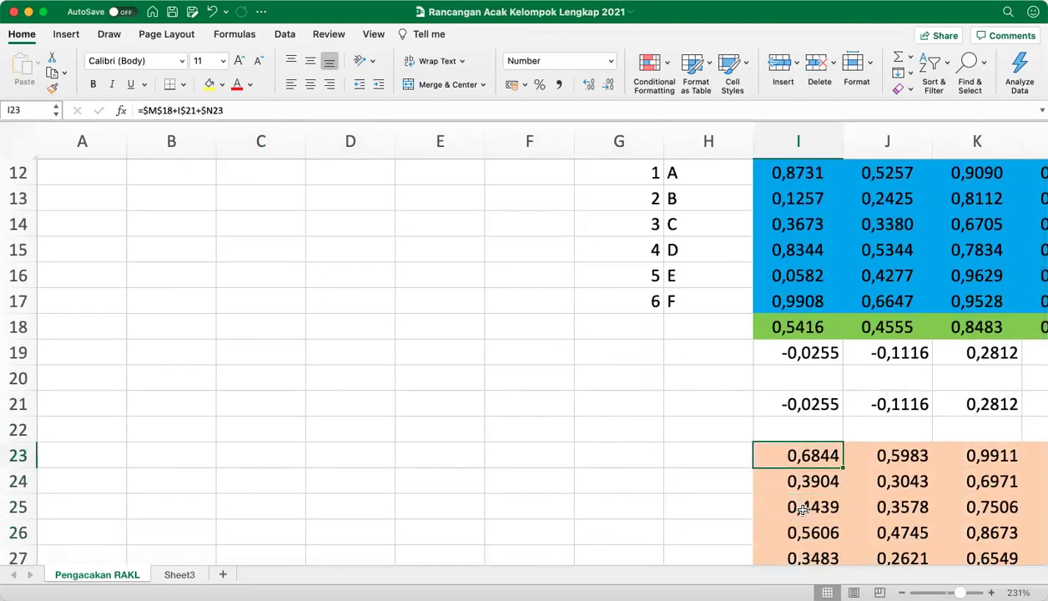
# Step: Select the peach-coloured table's first column, I23:I28
pyautogui.hotkey('shift', 'Down')
pyautogui.hotkey('shift', 'Down')
pyautogui.hotkey('shift', 'Down')
pyautogui.hotkey('shift', 'Down')
pyautogui.hotkey('shift', 'Down')
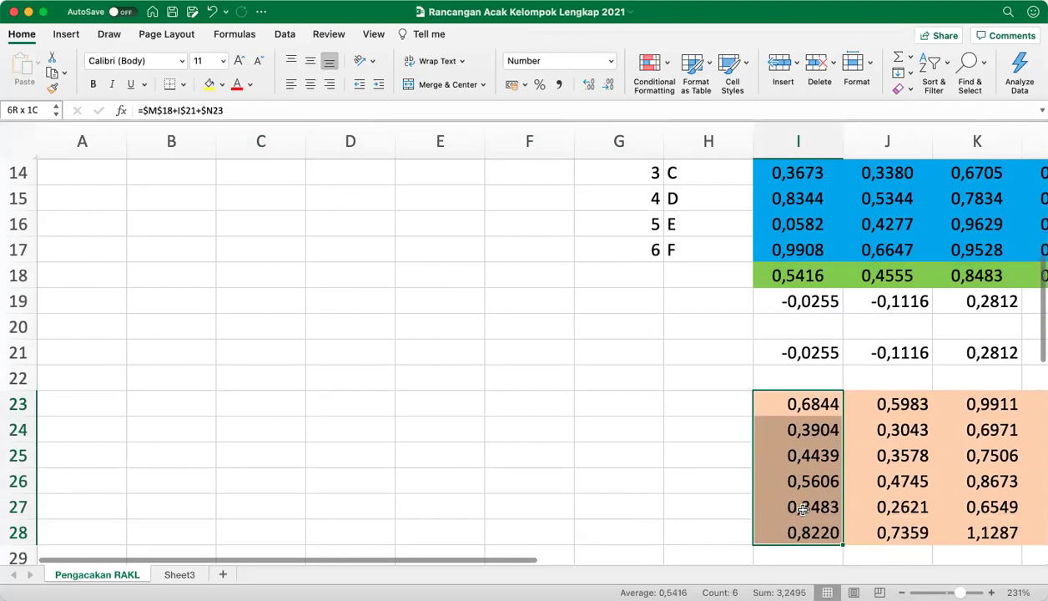
# Step: Return to C4 in the Kuning block and recheck its VLOOKUP formula against the random numbers in column I
pyautogui.press('Up')
pyautogui.press('Up')
pyautogui.press('Up')
pyautogui.press('Up')
pyautogui.press('Up')
pyautogui.press('Up')
pyautogui.press('Up')
pyautogui.press('Up')
pyautogui.press('Up')
pyautogui.press('Up')
pyautogui.press('Up')
pyautogui.press('Up')
pyautogui.press('Up')
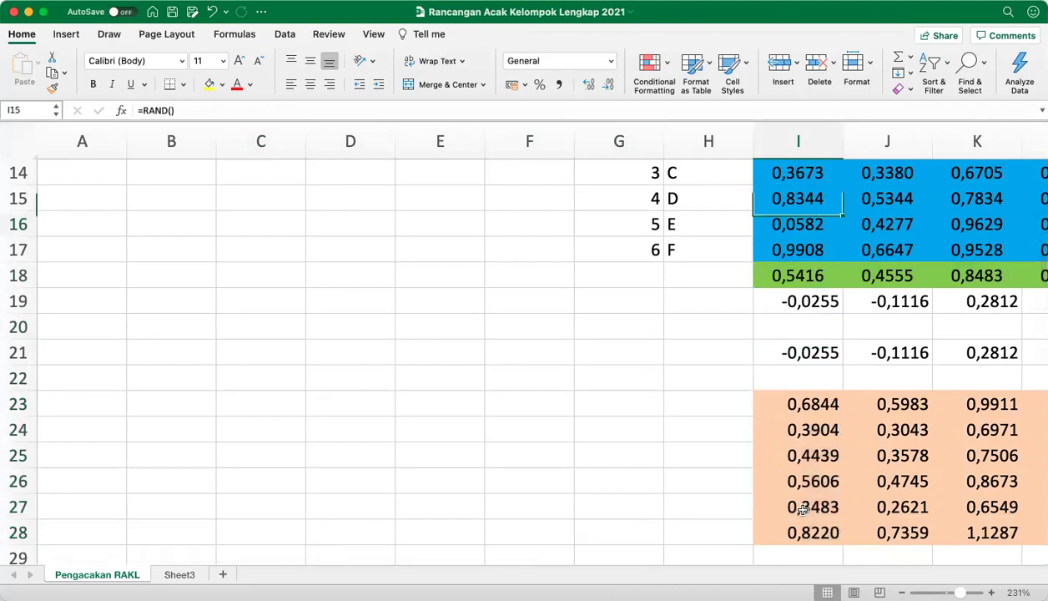
pyautogui.press('Down')
pyautogui.press('Down')
pyautogui.press('Down')
pyautogui.press('Left')
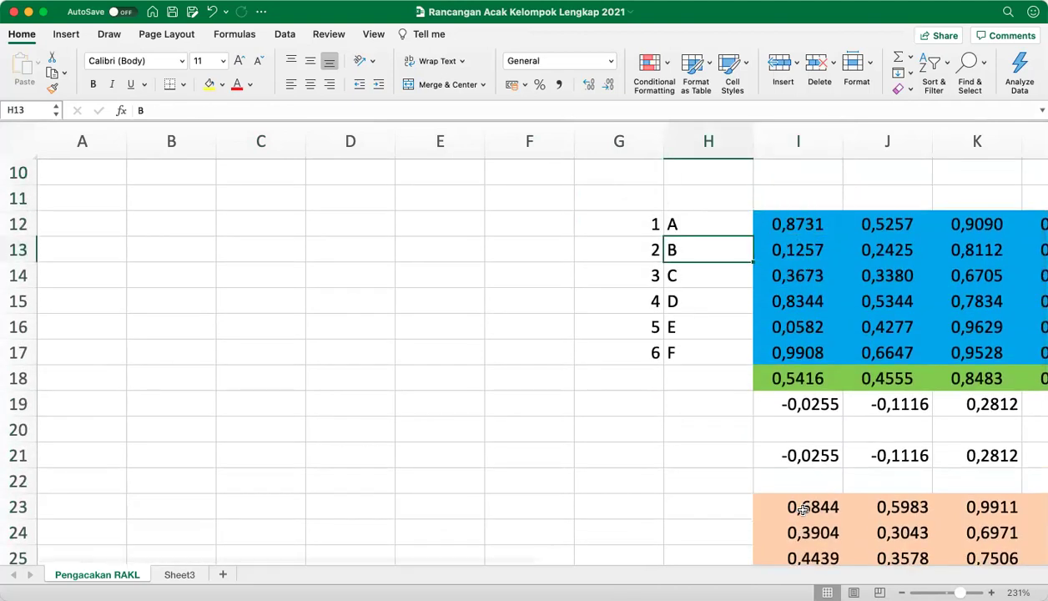
pyautogui.press('Left')
pyautogui.press('Left')
pyautogui.press('Left')
pyautogui.press('Left')
pyautogui.press('Left')
pyautogui.press('Up')
pyautogui.press('Up')
pyautogui.press('Up')
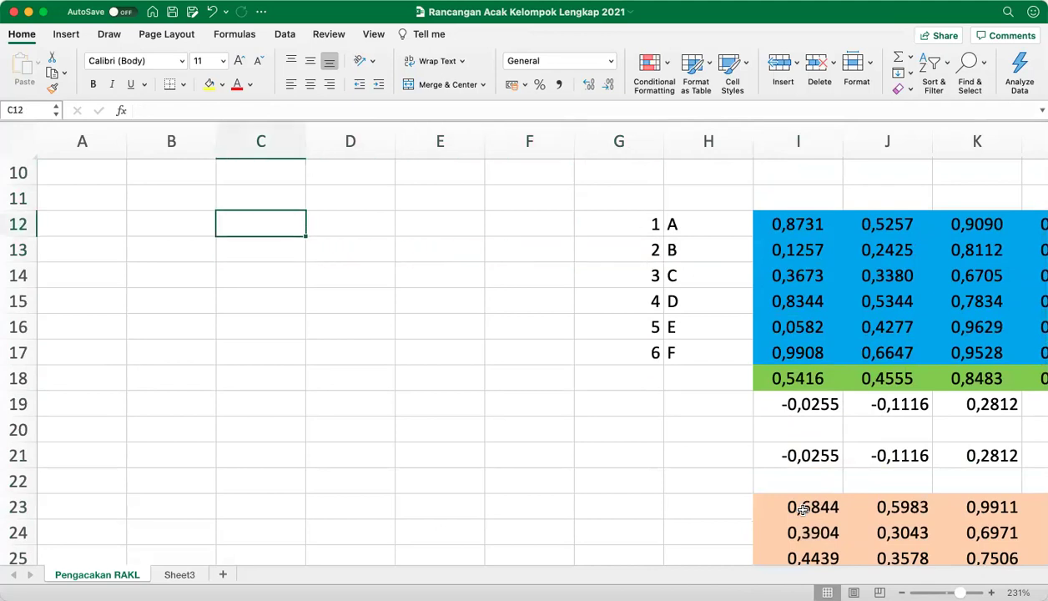
pyautogui.press('Up')
pyautogui.press('Up')
pyautogui.press('Up')
pyautogui.press('Up')
pyautogui.press('Up')
pyautogui.press('Up')
pyautogui.press('Up')
pyautogui.press('Down')
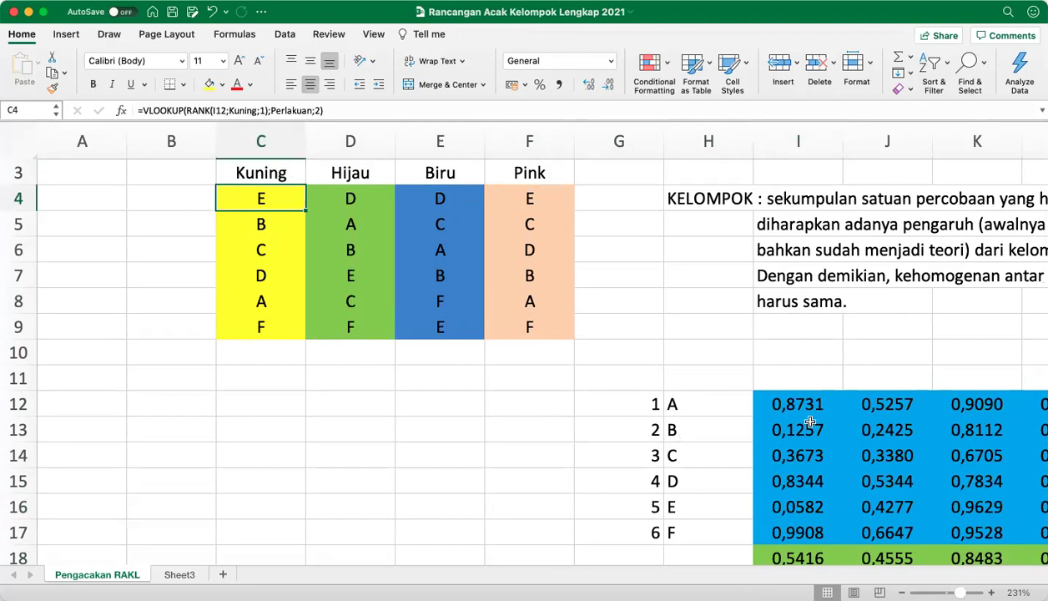
# Step: Examine the KELOMPOK note along row 4 and the columns beside the blue random-number table
pyautogui.press('Right')
pyautogui.press('Right')
pyautogui.press('Right')
pyautogui.press('Right')
pyautogui.press('Right')
pyautogui.press('Right')
pyautogui.press('Right')
pyautogui.press('Right')
pyautogui.press('Right')
pyautogui.press('Right')
pyautogui.press('Right')
pyautogui.press('Right')
pyautogui.press('Right')
pyautogui.press('Right')
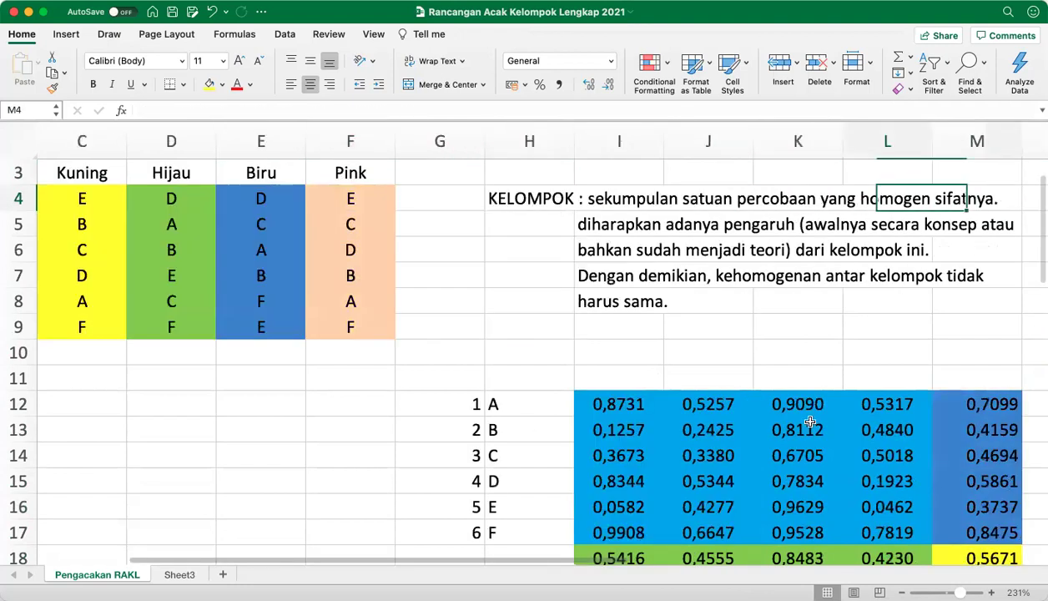
pyautogui.press('Left')
pyautogui.press('Left')
pyautogui.press('Left')
pyautogui.press('Left')
pyautogui.press('Left')
pyautogui.press('Left')
pyautogui.press('Left')
pyautogui.press('Left')
pyautogui.press('Left')
pyautogui.press('Left')
pyautogui.press('Left')
pyautogui.press('Left')
pyautogui.press('Left')
pyautogui.press('Left')
pyautogui.press('Left')
pyautogui.press('Left')
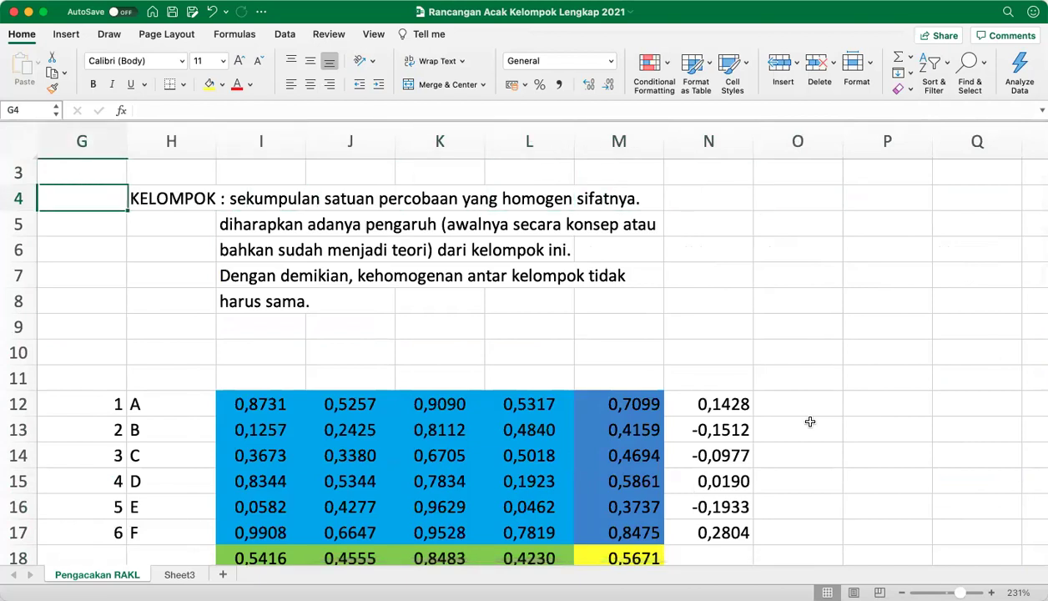
pyautogui.press('Down')
pyautogui.press('Down')
pyautogui.press('Down')
pyautogui.press('Down')
pyautogui.press('Down')
pyautogui.press('Down')
pyautogui.press('Down')
pyautogui.press('Down')
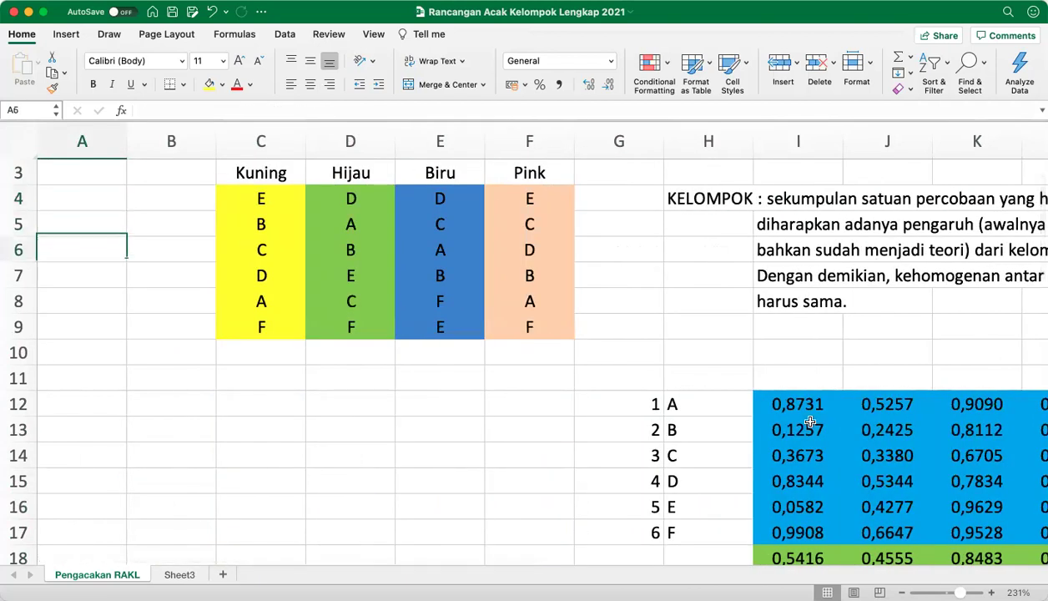
pyautogui.press('Right')
pyautogui.press('Right')
pyautogui.press('Right')
pyautogui.press('Right')
pyautogui.press('Right')
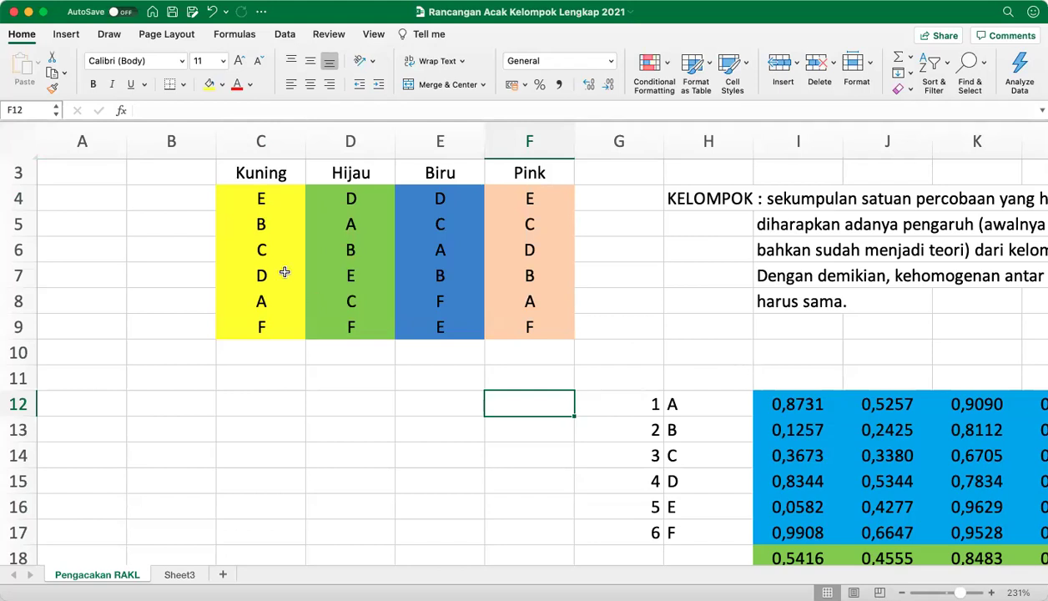
# Step: Try to copy the blank cells C12 and C15 below the Kuning block and paste them to trigger a new randomization
pyautogui.click(258, 200)
pyautogui.click(261, 383)
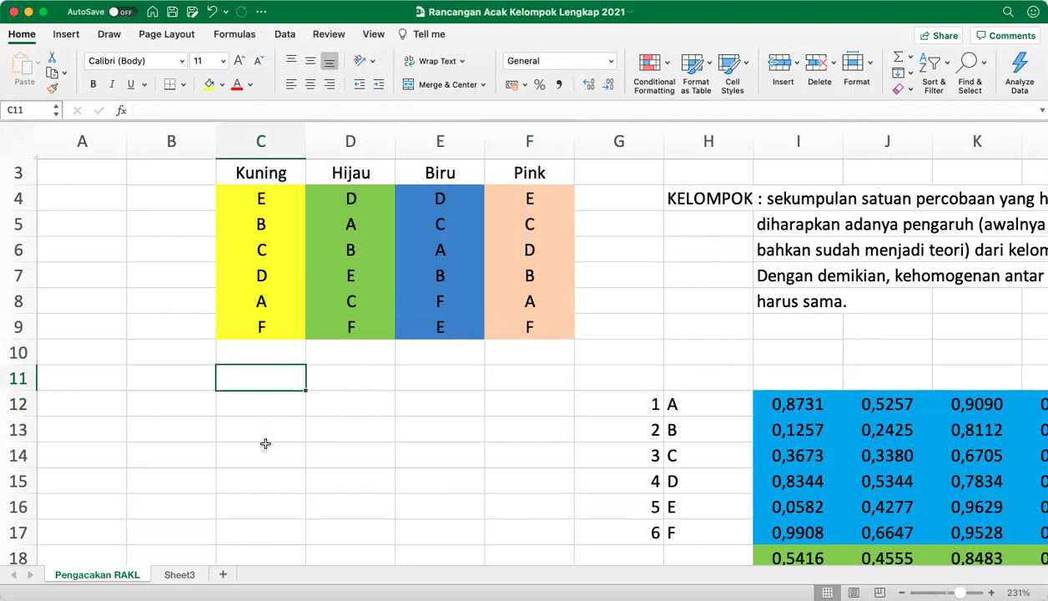
pyautogui.press('Down')
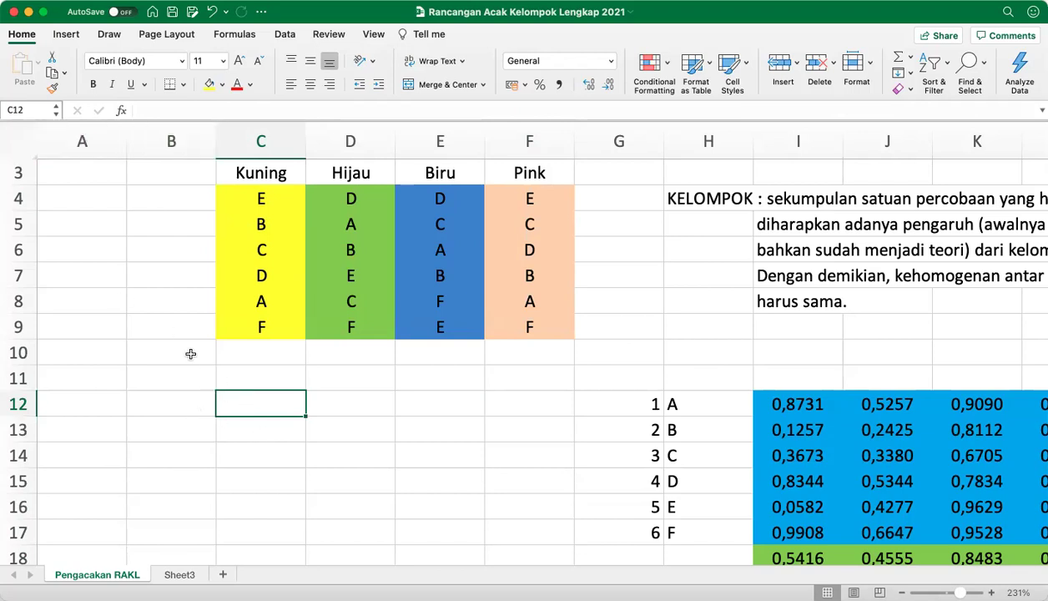
pyautogui.press('super+c')
pyautogui.click(302, 489)
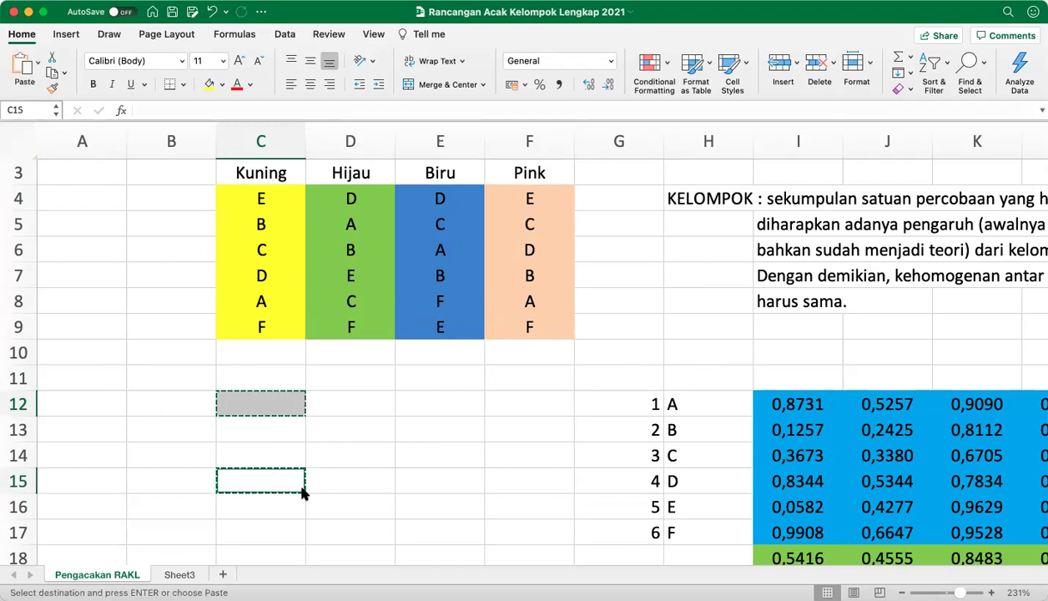
pyautogui.press('super+v')
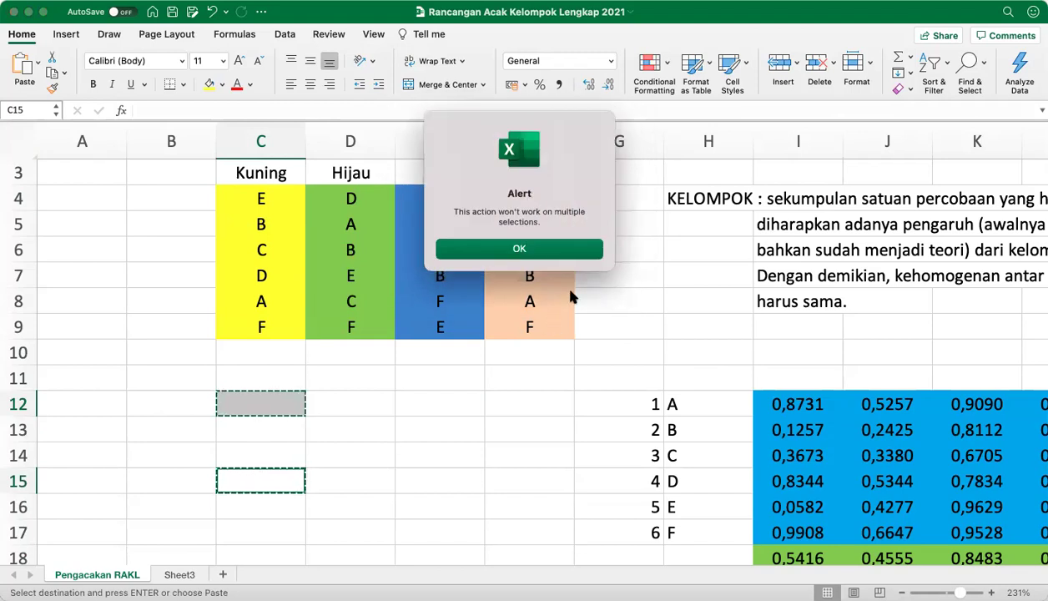
pyautogui.click(534, 253)
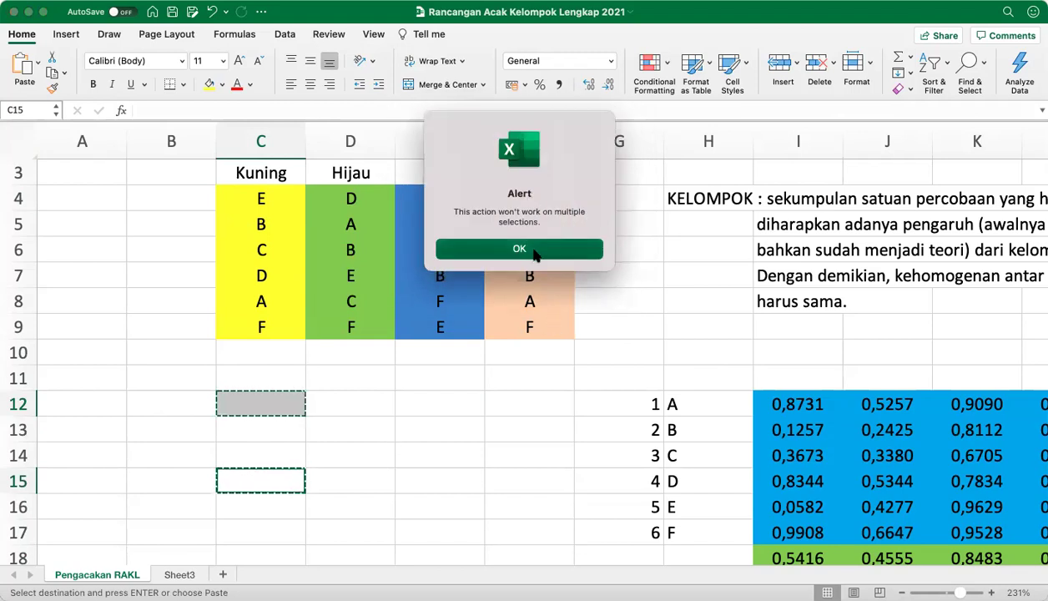
pyautogui.click(264, 458)
pyautogui.press('Escape')
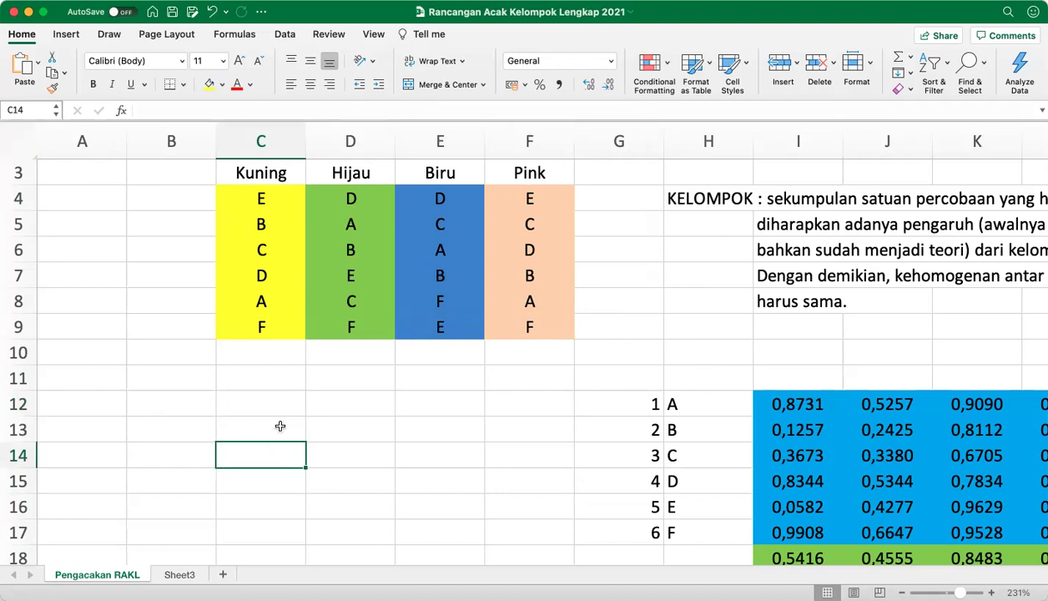
# Step: Try to paste the copied blank cells onto C14:C15, and cancel the copy selection
pyautogui.press('super+v')
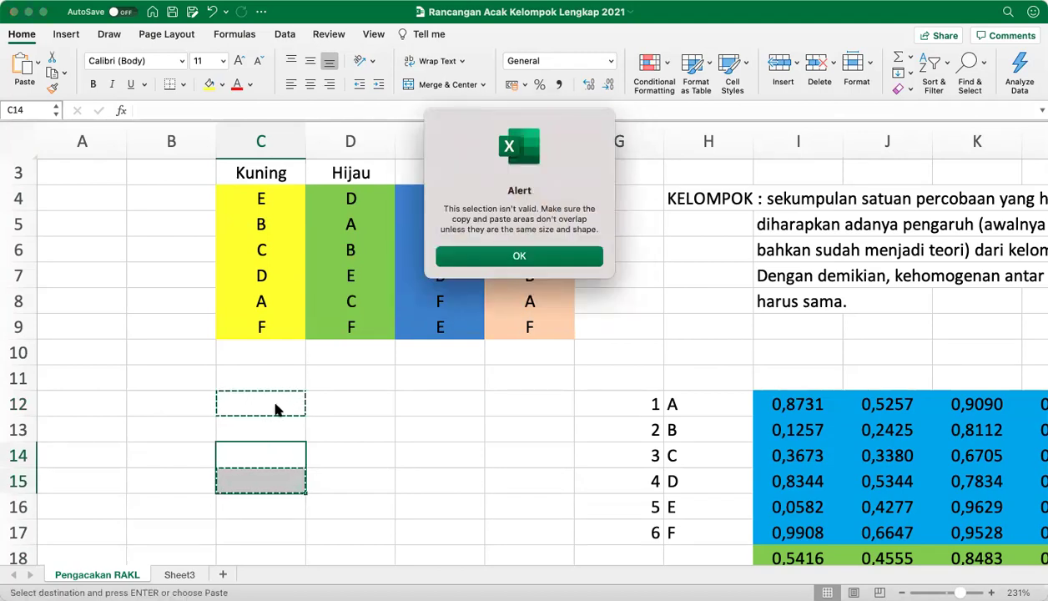
pyautogui.click(540, 257)
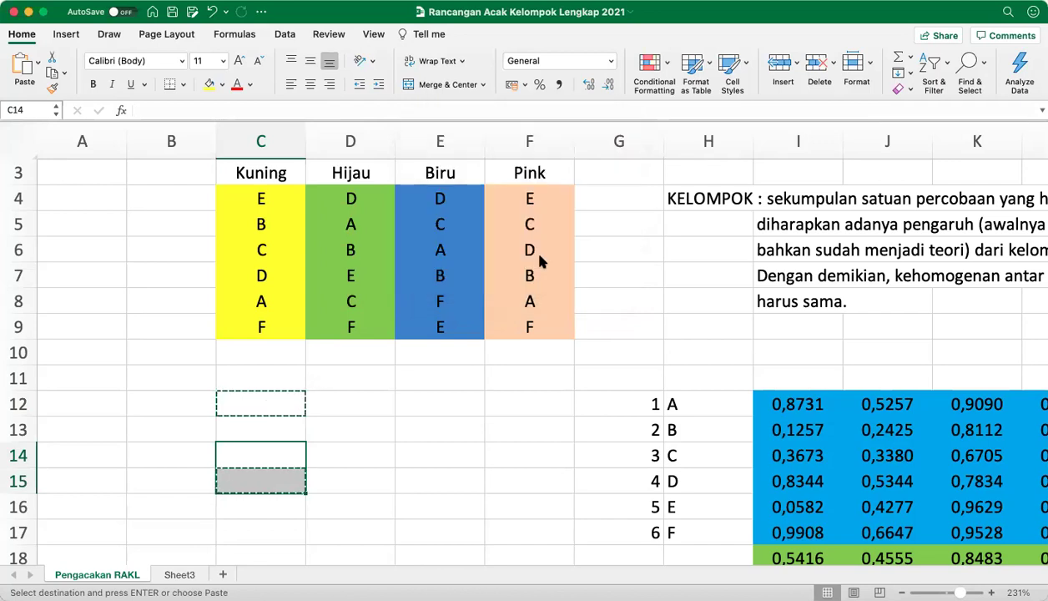
pyautogui.click(148, 404)
pyautogui.press('Escape')
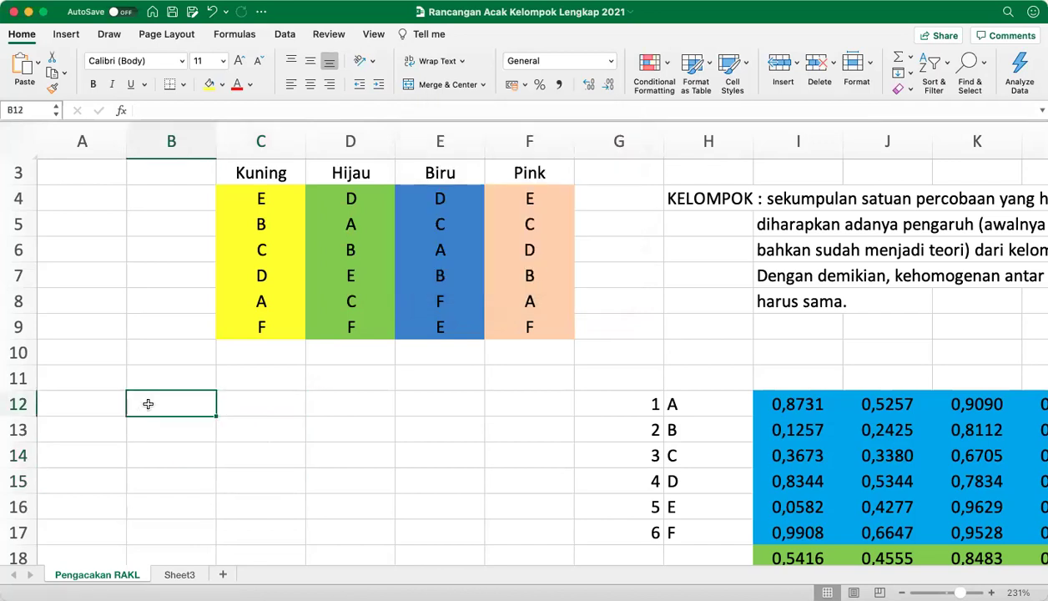
pyautogui.click(95, 354)
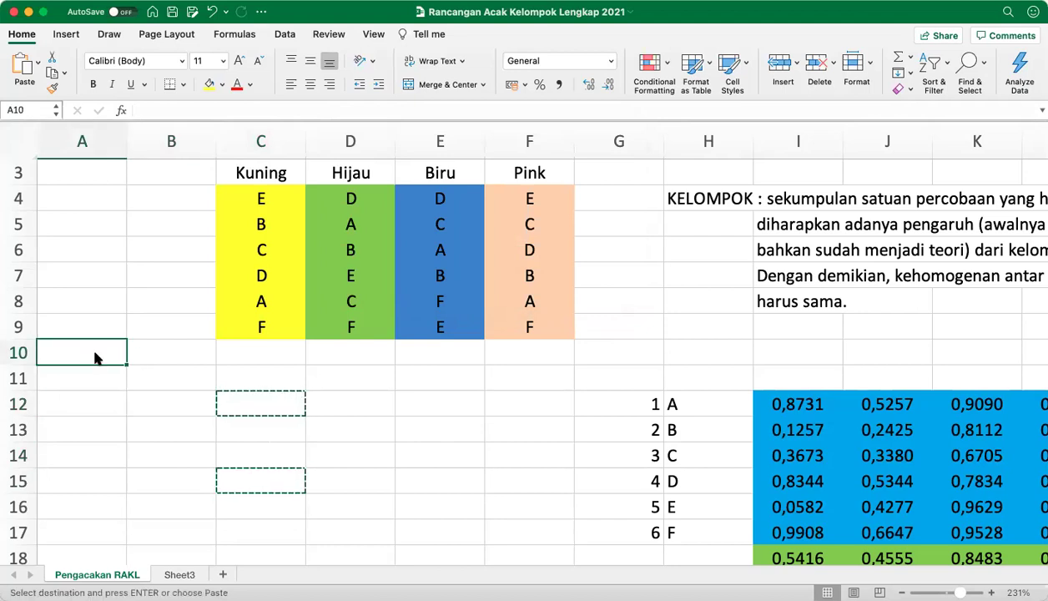
pyautogui.click(311, 423)
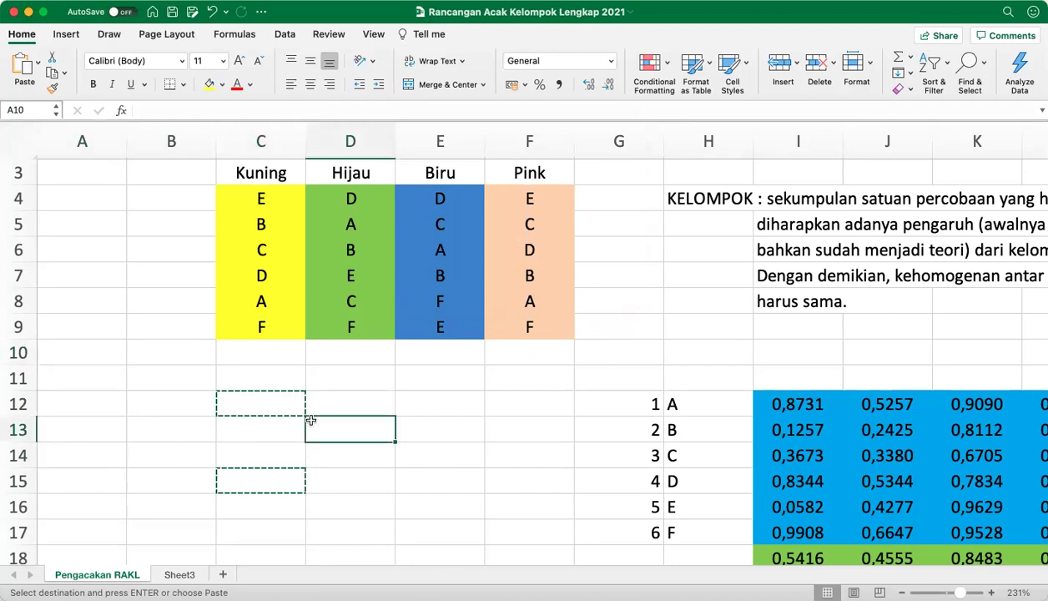
pyautogui.press('Escape')
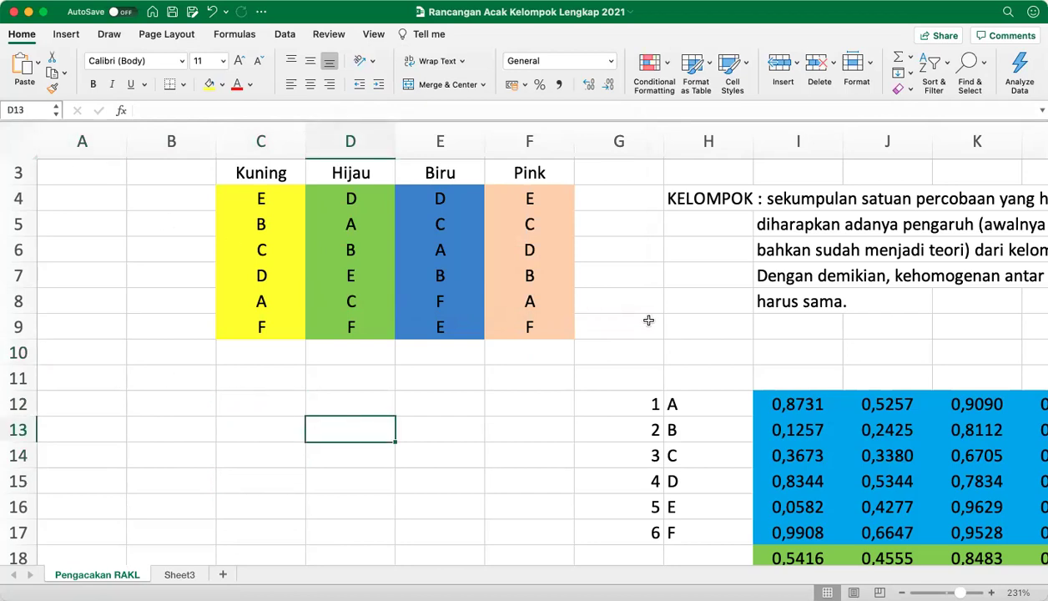
# Step: Try to paste the copied blank cells C12 and C15 into A1:A2, and cancel the copy selection
pyautogui.press('Left')
pyautogui.press('Left')
pyautogui.press('Left')
pyautogui.press('Up')
pyautogui.press('Up')
pyautogui.press('Up')
pyautogui.press('Up')
pyautogui.press('Up')
pyautogui.press('Up')
pyautogui.press('Up')
pyautogui.press('Up')
pyautogui.press('Up')
pyautogui.press('Up')
pyautogui.press('Up')
pyautogui.press('Up')
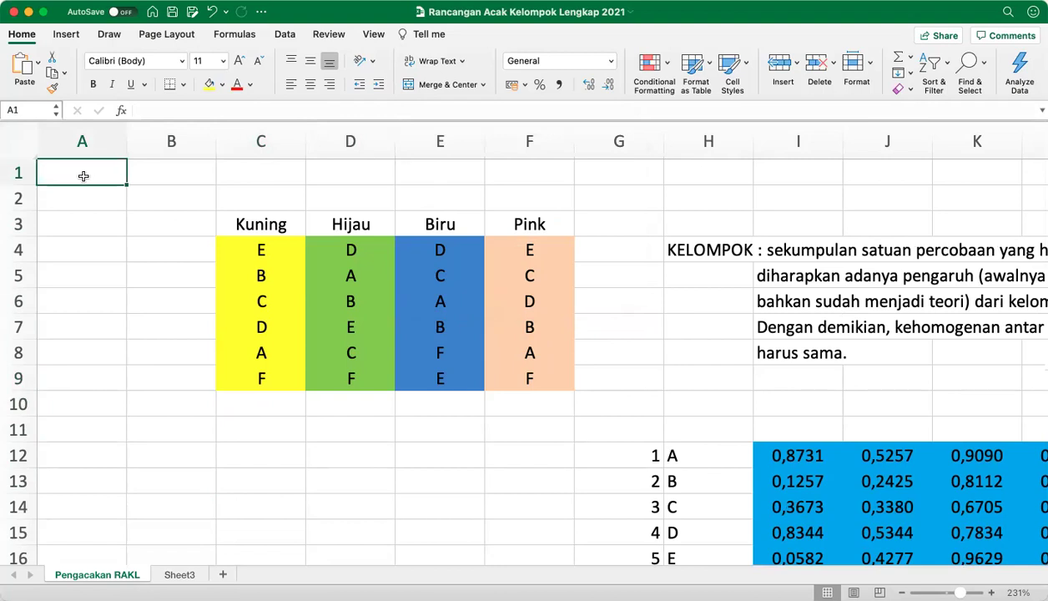
pyautogui.press('super+c')
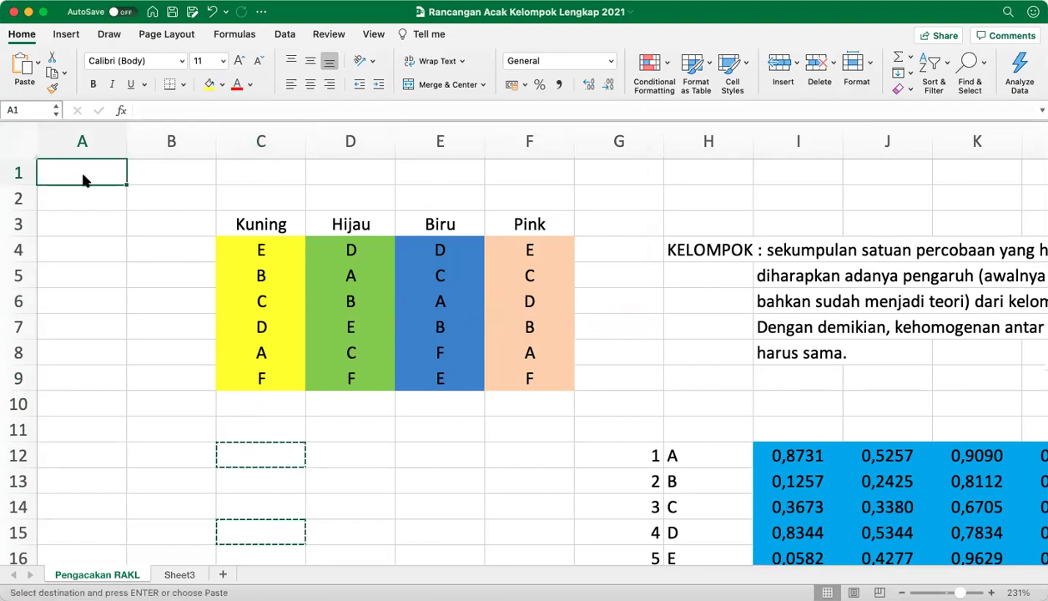
pyautogui.hotkey('shift', 'Down')
pyautogui.press('super+v')
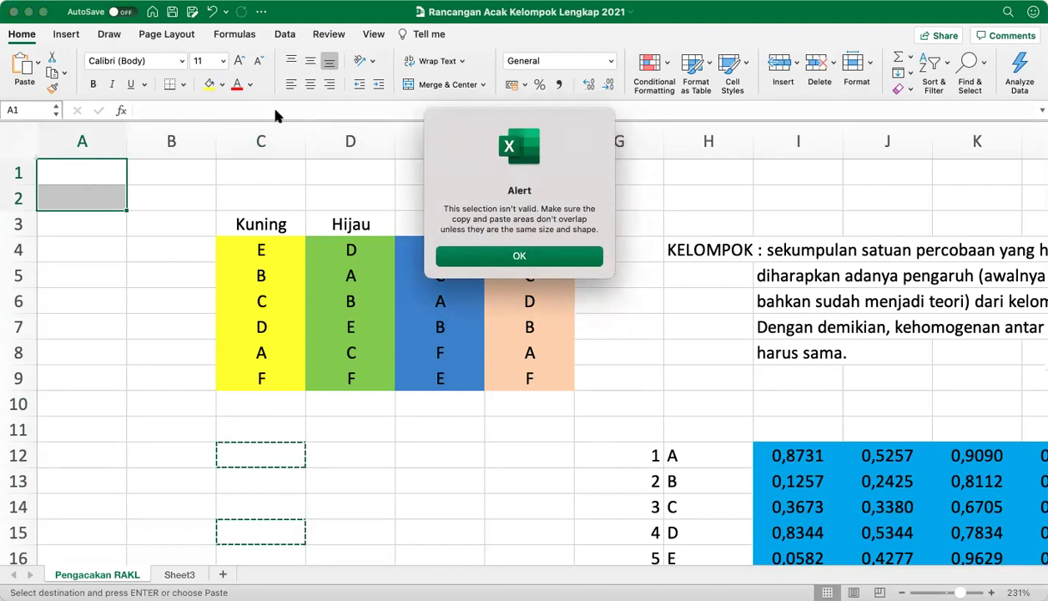
pyautogui.click(558, 259)
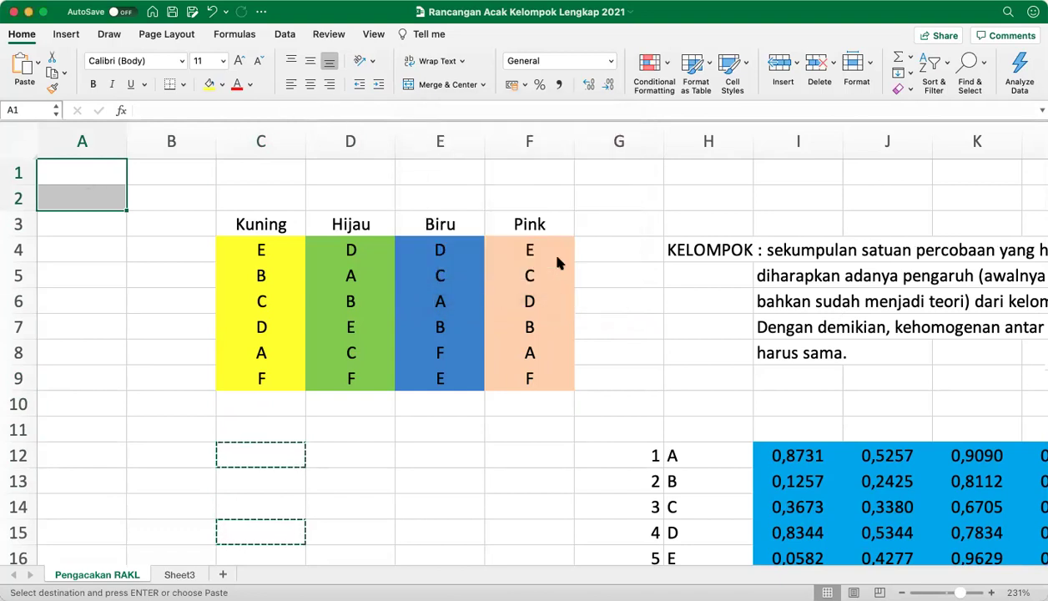
pyautogui.click(262, 183)
pyautogui.click(334, 460)
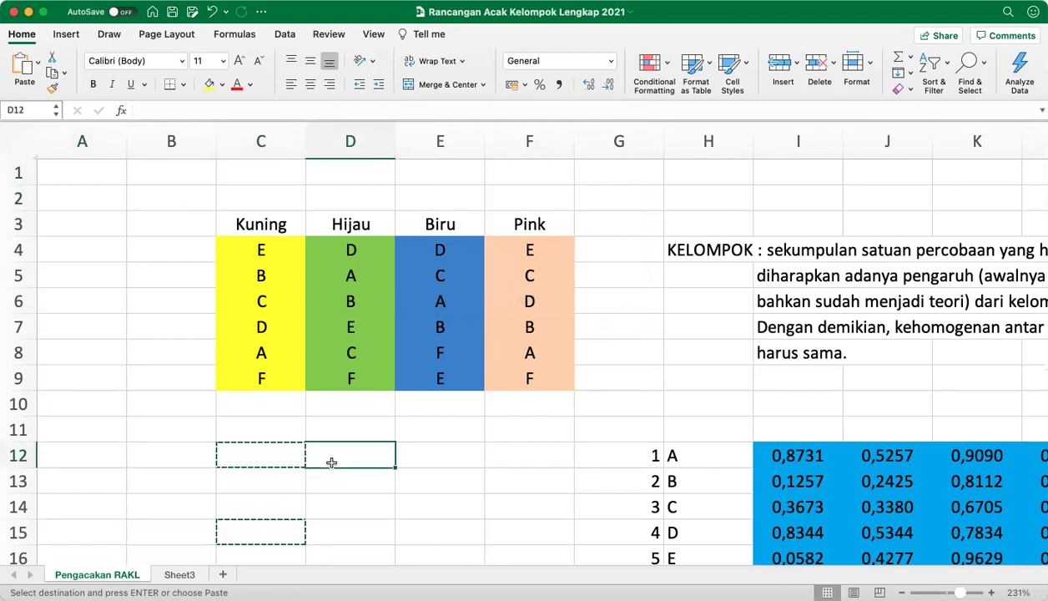
pyautogui.press('Escape')
pyautogui.press('Left')
pyautogui.press('Left')
pyautogui.press('Left')
pyautogui.press('Up')
pyautogui.press('Up')
pyautogui.press('Up')
pyautogui.press('Up')
pyautogui.press('Up')
pyautogui.press('Up')
pyautogui.press('Up')
pyautogui.press('Up')
pyautogui.press('Up')
pyautogui.press('Up')
pyautogui.press('Up')
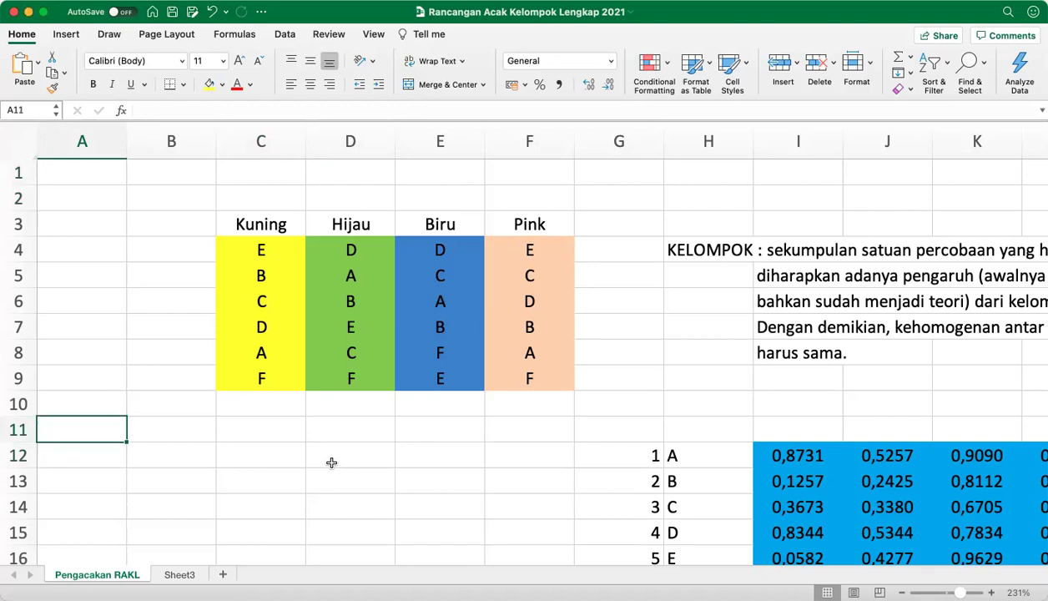
pyautogui.press('Down')
pyautogui.press('Down')
pyautogui.press('Down')
pyautogui.press('Down')
pyautogui.press('Down')
pyautogui.press('Down')
pyautogui.press('Down')
pyautogui.press('Down')
pyautogui.press('Down')
pyautogui.press('Down')
pyautogui.press('Down')
pyautogui.press('Down')
pyautogui.press('Down')
pyautogui.press('Down')
pyautogui.press('Down')
pyautogui.press('Down')
pyautogui.press('Down')
pyautogui.press('Down')
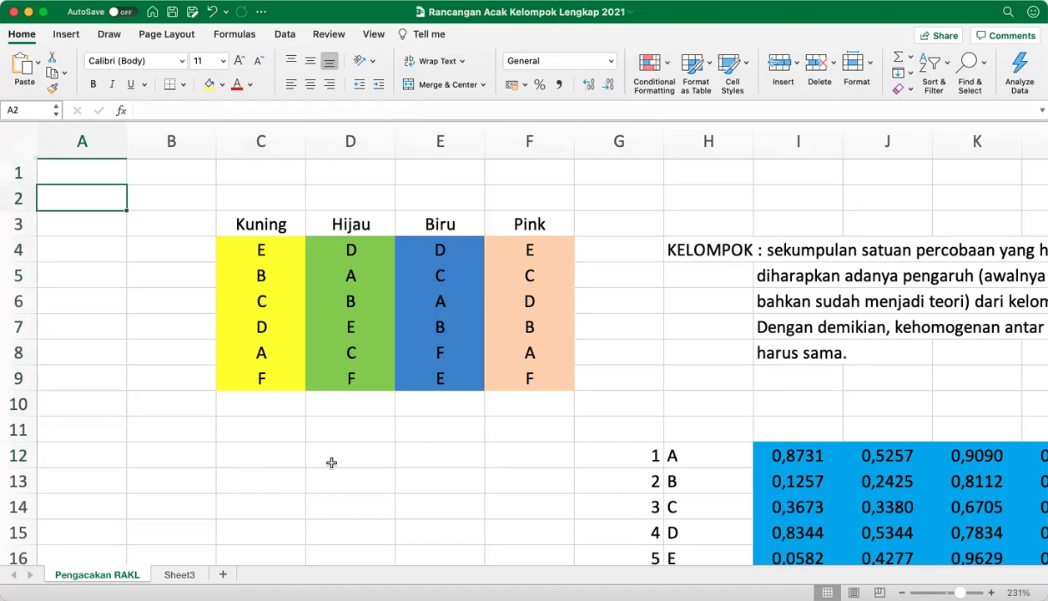
pyautogui.press('Down')
pyautogui.press('Down')
pyautogui.press('Down')
pyautogui.press('Down')
pyautogui.press('Down')
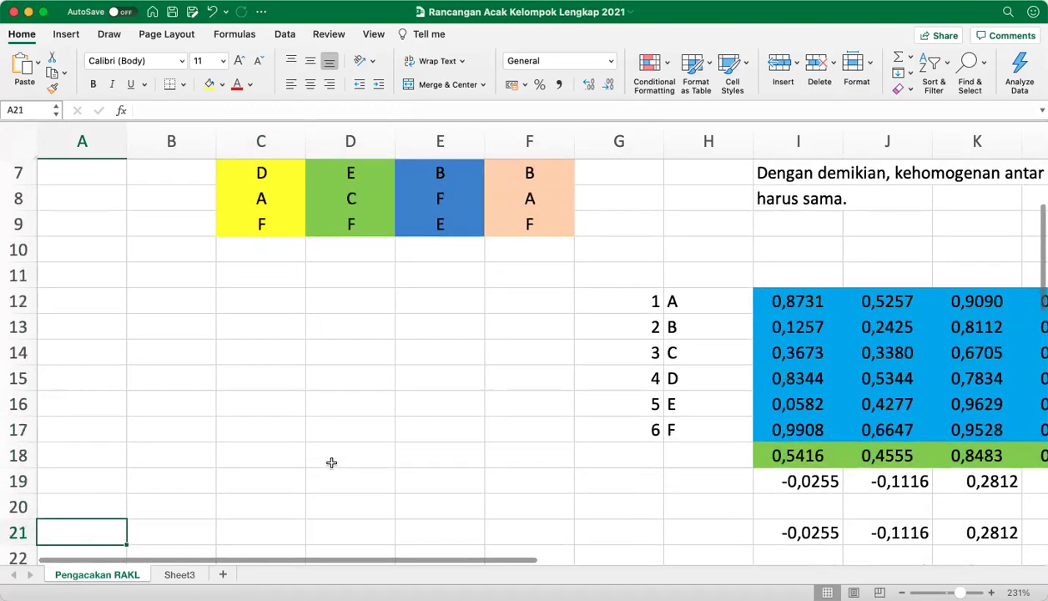
pyautogui.press('Right')
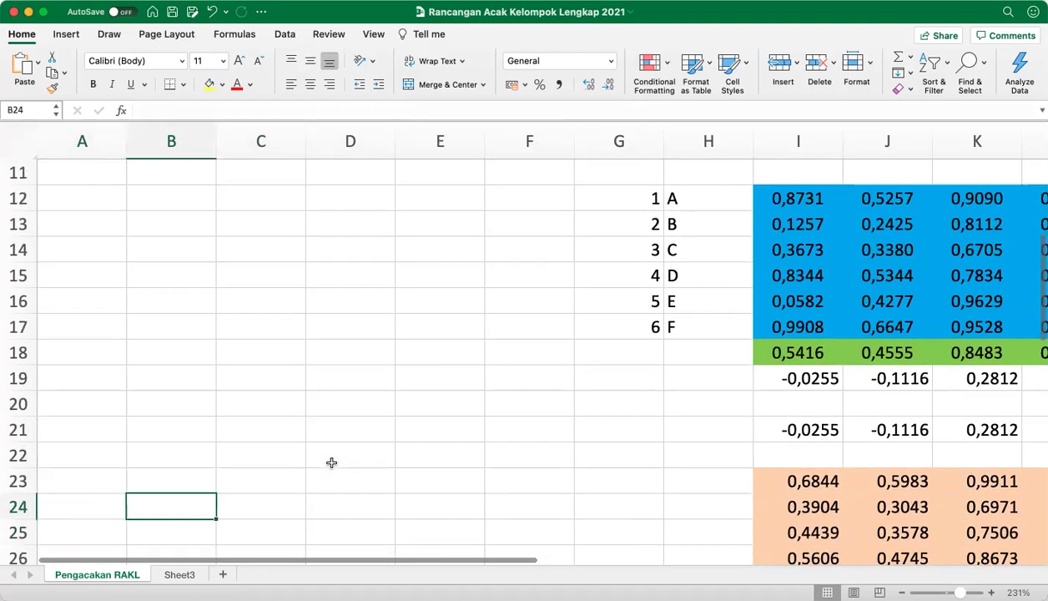
pyautogui.press('Up')
pyautogui.press('Up')
pyautogui.press('Up')
pyautogui.press('Up')
pyautogui.press('Up')
pyautogui.press('Up')
pyautogui.press('Up')
pyautogui.press('Up')
pyautogui.press('Up')
pyautogui.hotkey('ctrl', 'Up')
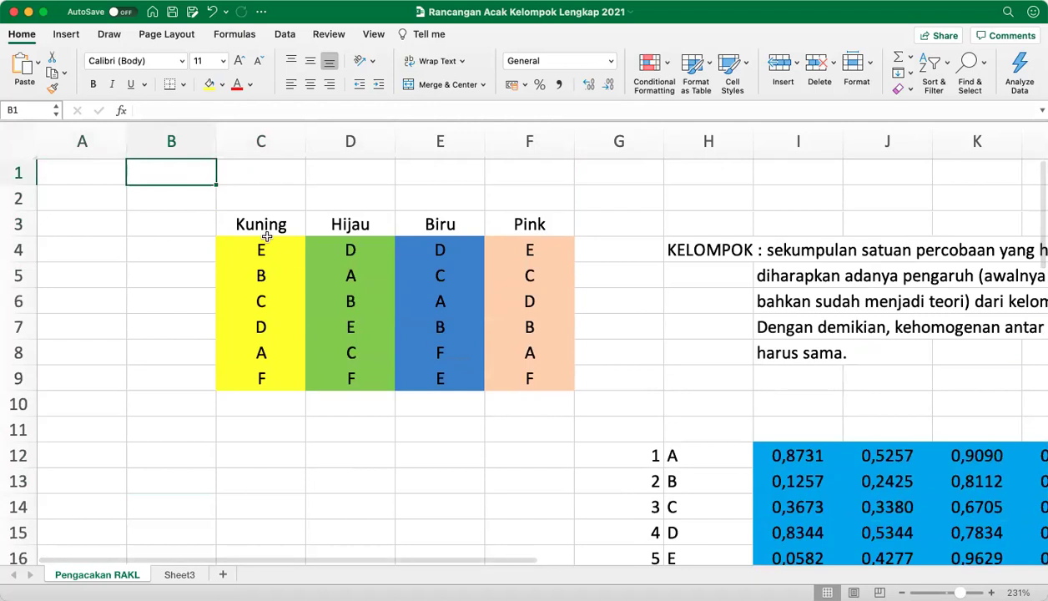
# Step: Enter the shortcut notes "Ctrl-C" in B11 and "Ctrl-V" in B12 below the block table
pyautogui.click(170, 431)
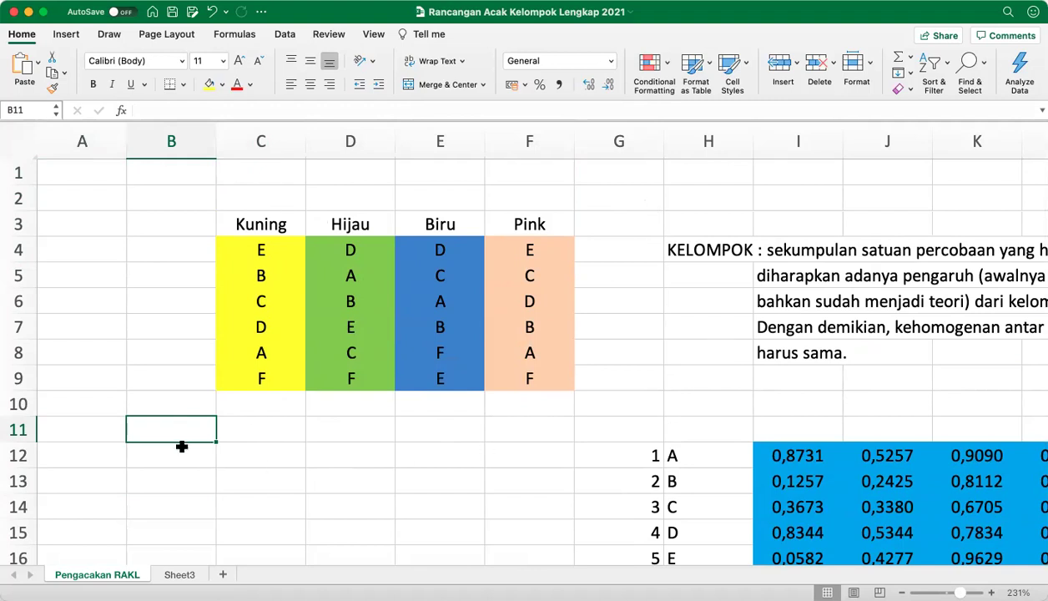
pyautogui.write('Ctrl')
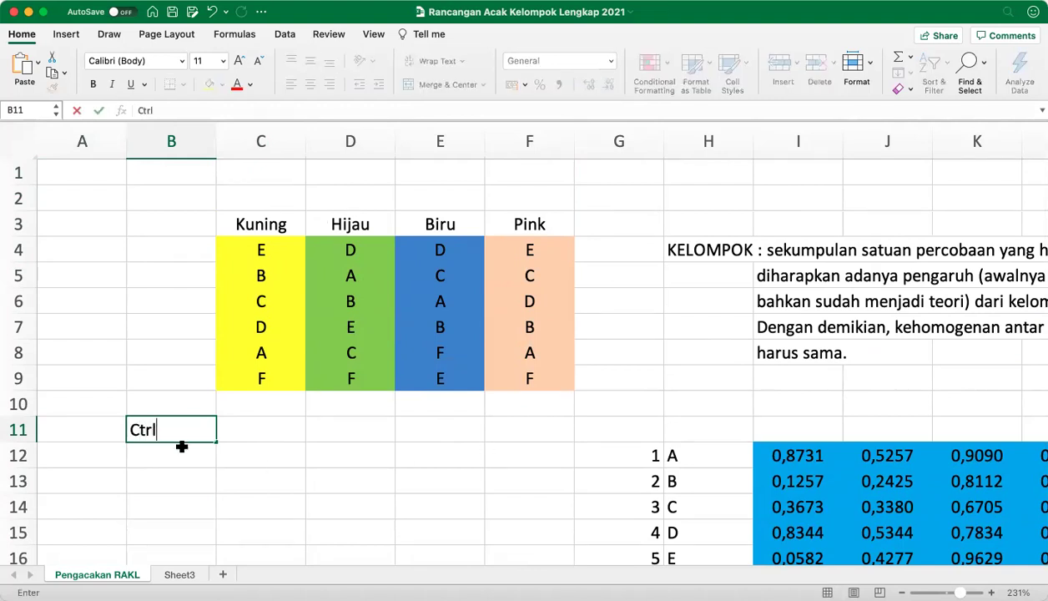
pyautogui.write('-C')
pyautogui.press('Return')
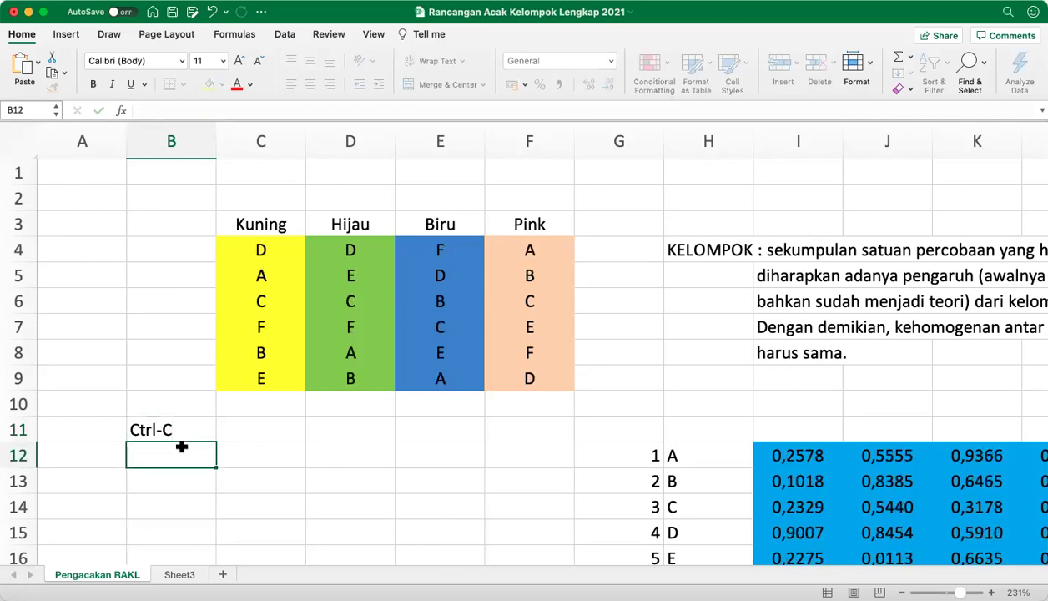
pyautogui.write('Ctrl-')
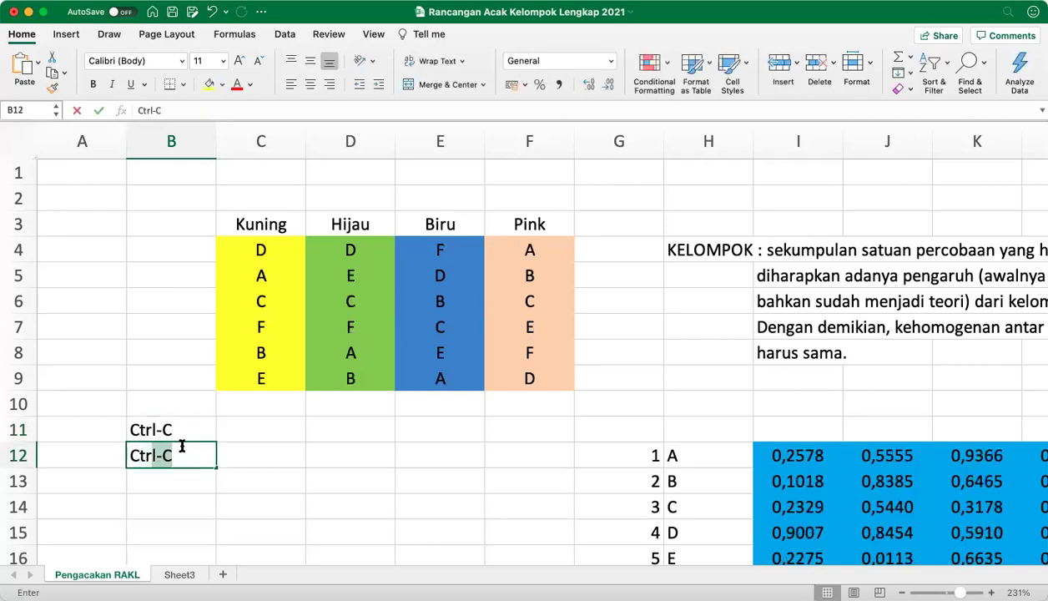
pyautogui.write('V')
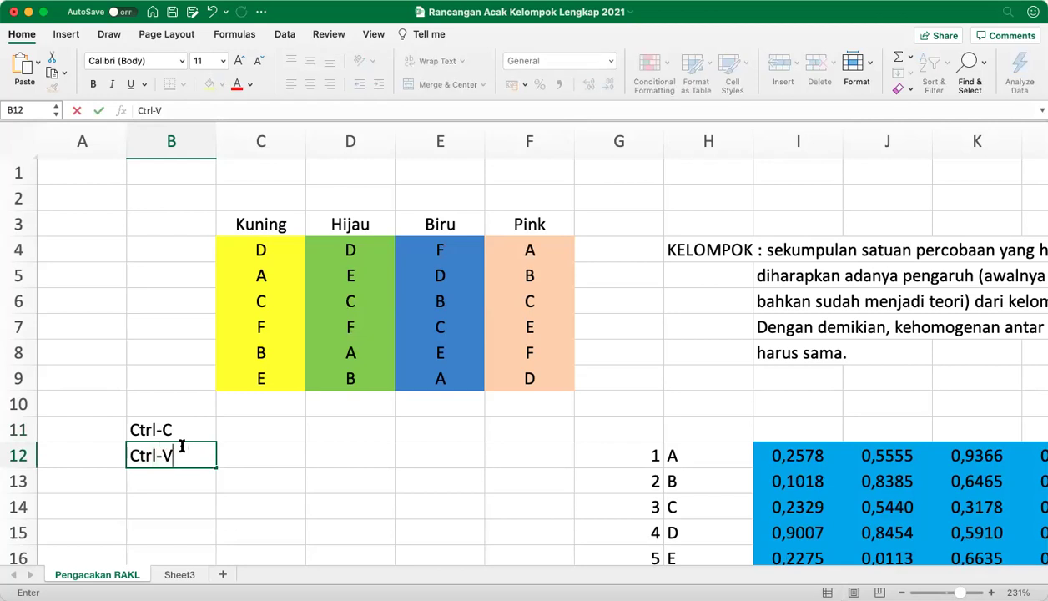
pyautogui.press('Return')
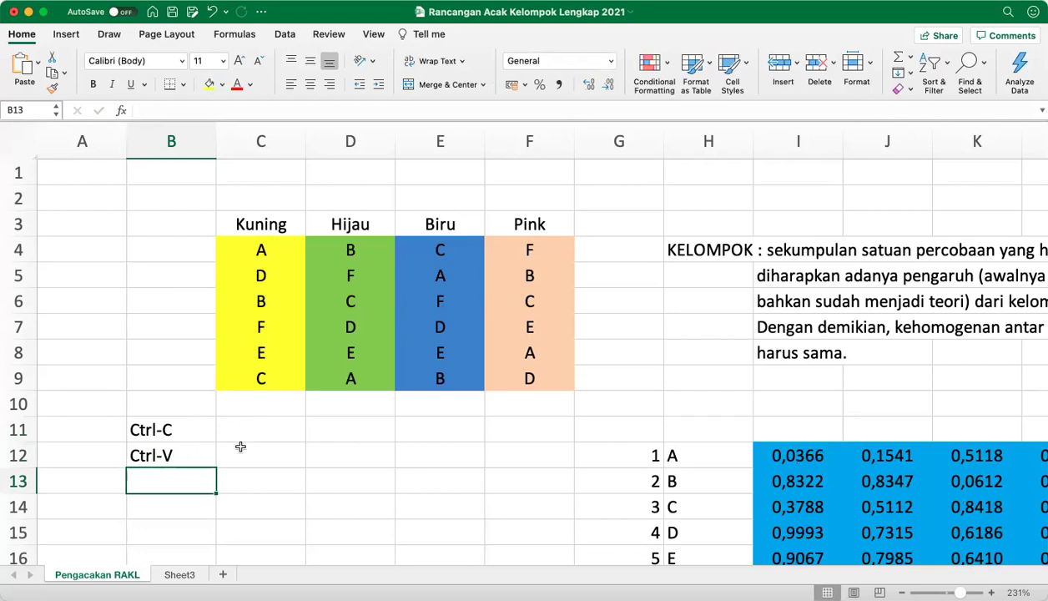
# Step: Paste blank content into B13 many times in a row to recalculate and reshuffle the treatments in all four blocks
pyautogui.press('super+v')
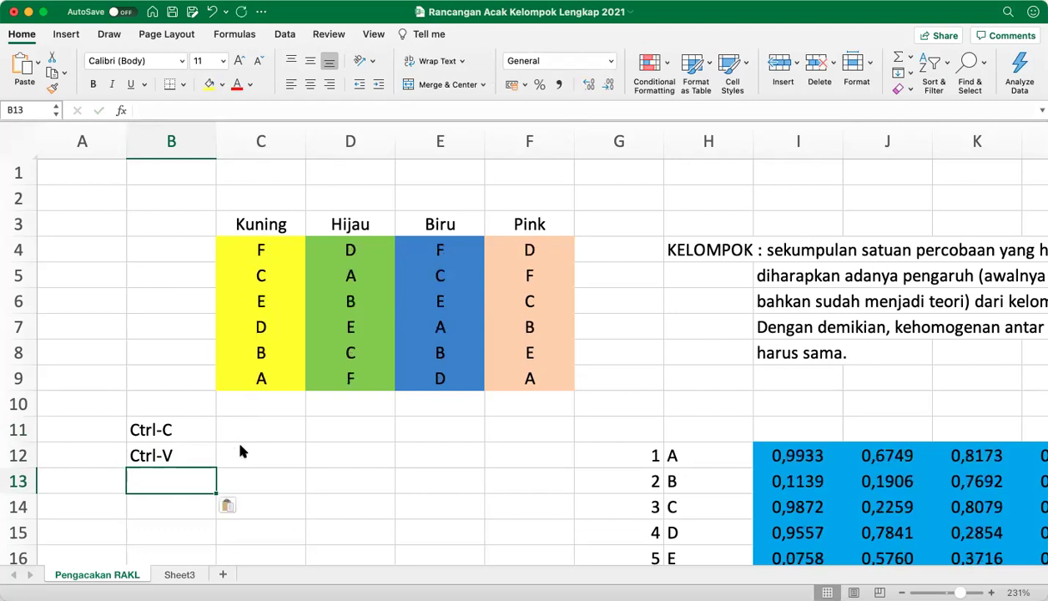
pyautogui.press('super+v')
pyautogui.press('super+v')
pyautogui.press('super+v')
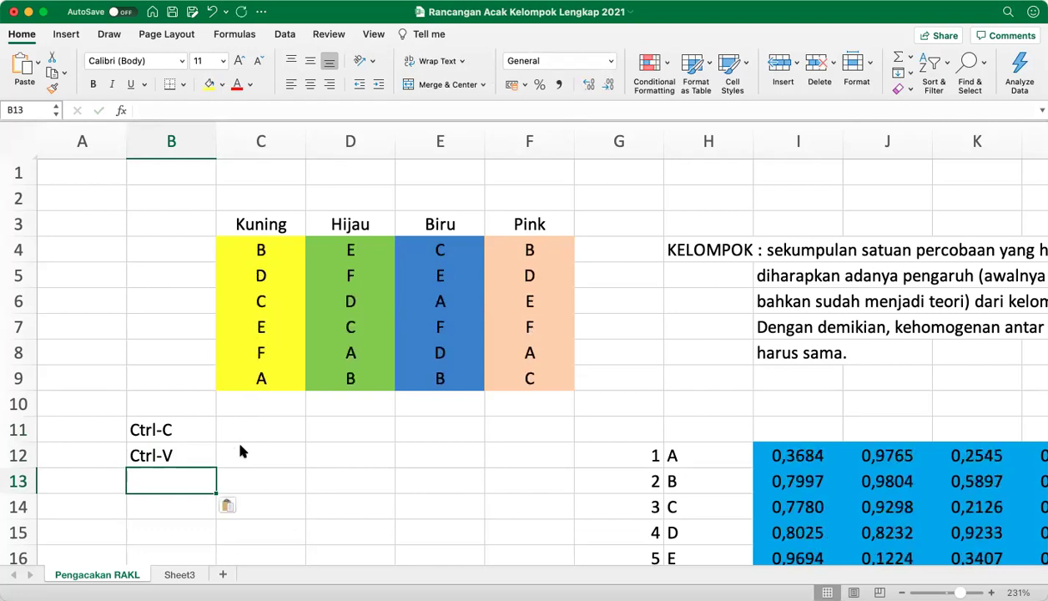
pyautogui.press('super+v')
pyautogui.press('super+v')
pyautogui.press('super+v')
pyautogui.press('super+v')
pyautogui.press('super+v')
pyautogui.press('super+v')
pyautogui.press('super+v')
pyautogui.press('super+v')
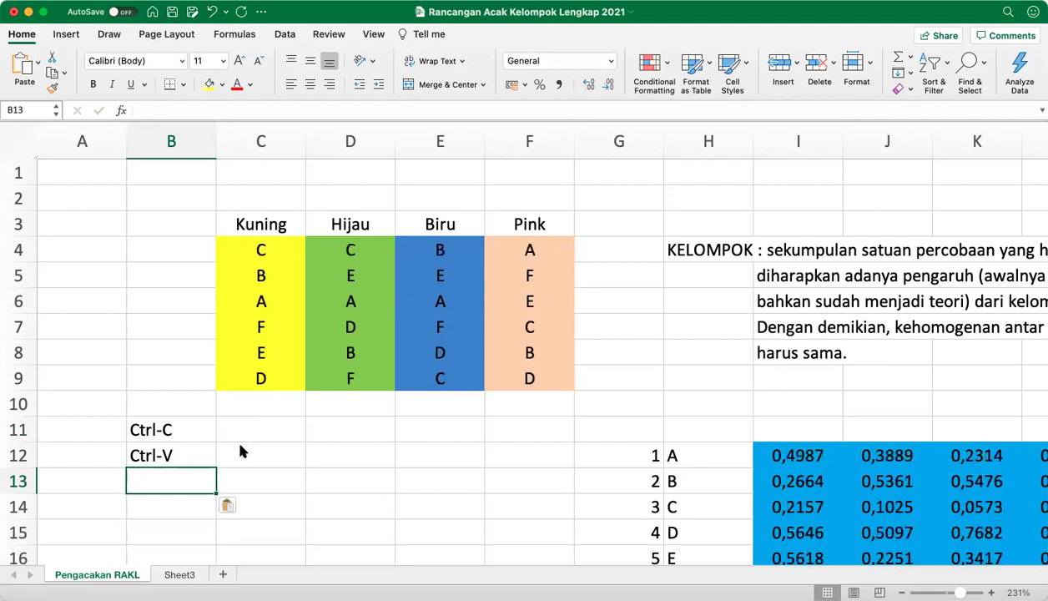
pyautogui.press('super+v')
pyautogui.press('super+v')
pyautogui.press('super+v')
pyautogui.press('super+v')
pyautogui.press('super+v')
pyautogui.press('super+v')
pyautogui.press('super+v')
pyautogui.press('super+v')
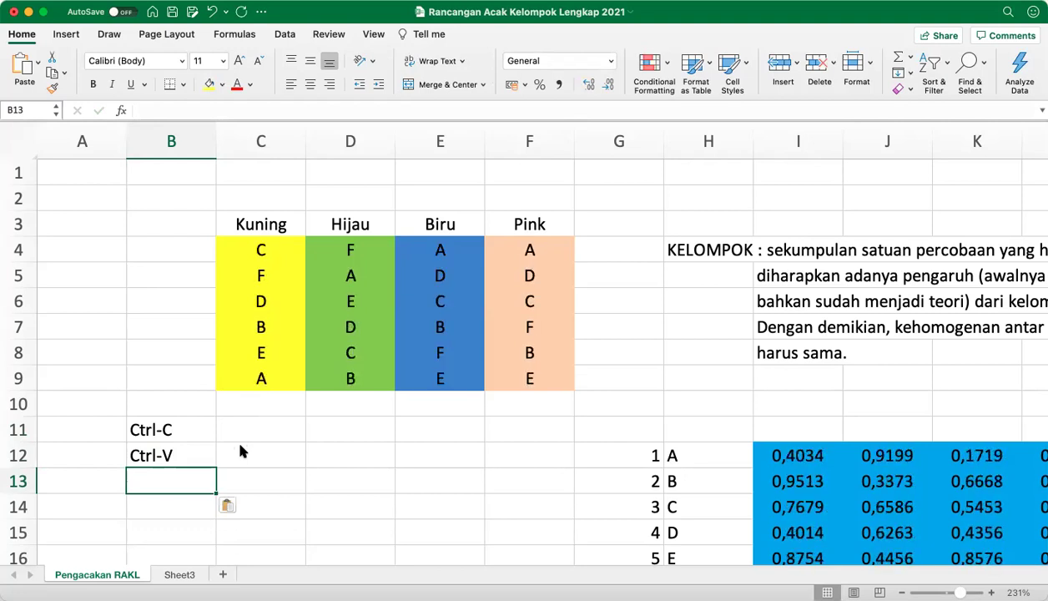
pyautogui.press('super+v')
pyautogui.press('super+v')
pyautogui.press('super+v')
pyautogui.press('super+v')
pyautogui.press('super+v')
pyautogui.press('super+v')
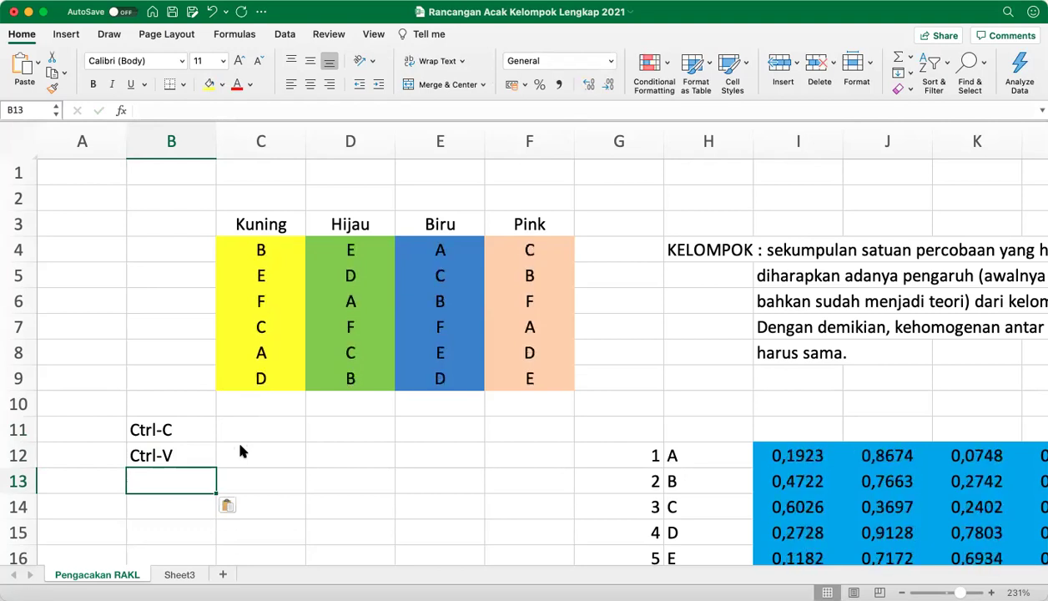
pyautogui.press('super+v')
pyautogui.press('super+v')
pyautogui.press('super+v')
pyautogui.press('super+v')
pyautogui.press('super+v')
pyautogui.press('super+v')
pyautogui.press('super+v')
pyautogui.press('super+v')
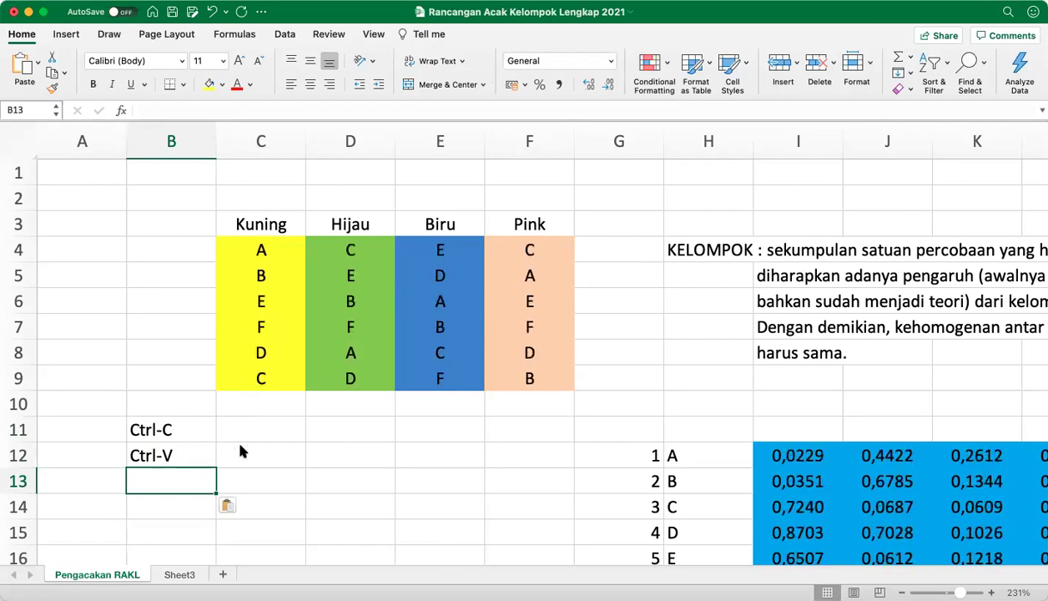
pyautogui.press('super+v')
pyautogui.press('super+v')
pyautogui.press('super+v')
pyautogui.press('super+v')
pyautogui.press('super+v')
pyautogui.press('super+v')
pyautogui.press('super+v')
pyautogui.press('super+v')
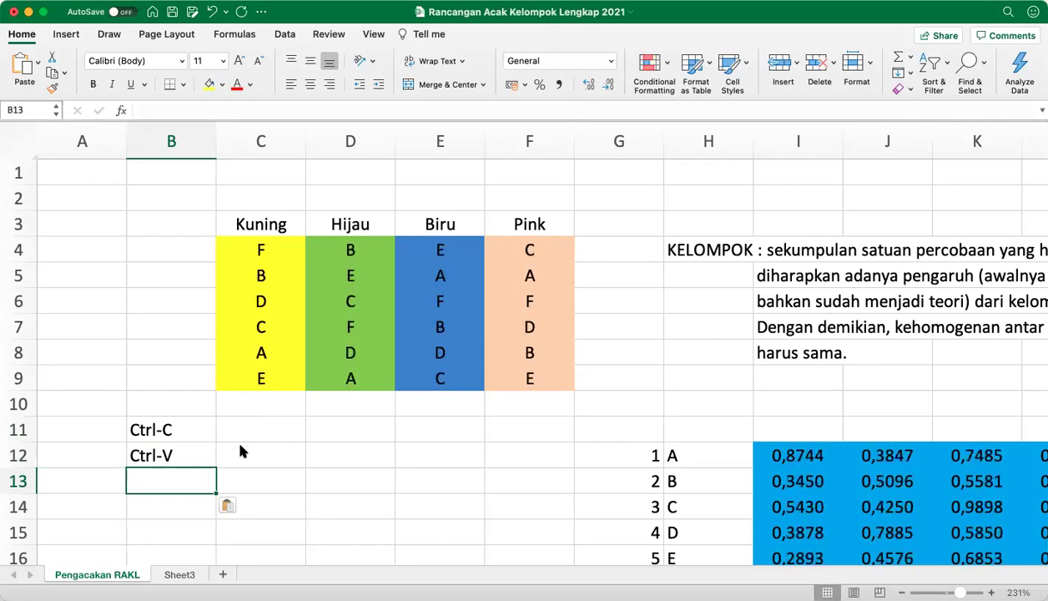
# Step: Paste blank content into B13 once more to reshuffle the block treatments, and leave that cell
pyautogui.press('super+v')
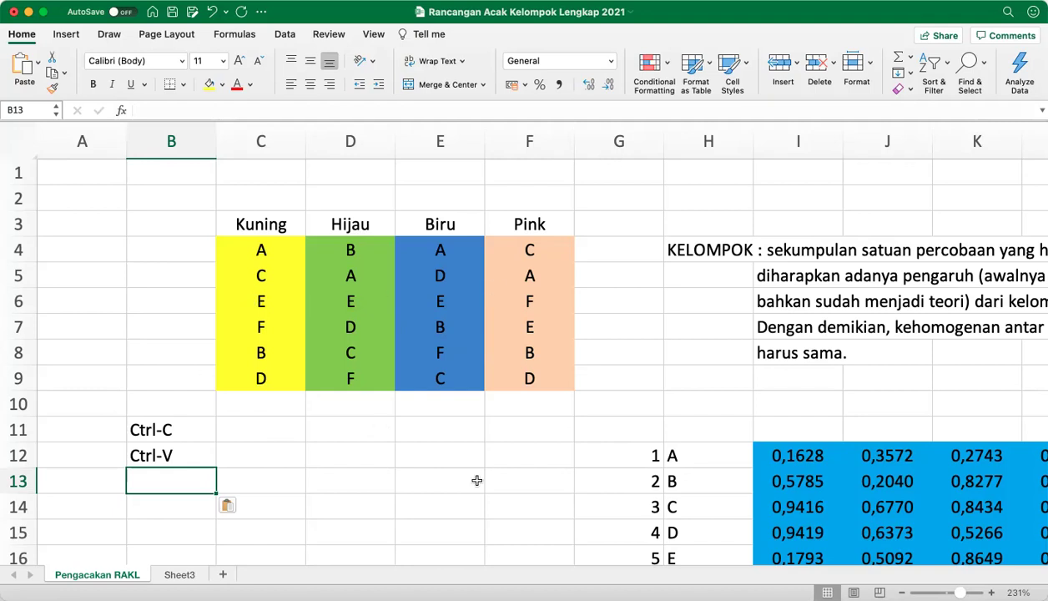
pyautogui.click(356, 447)
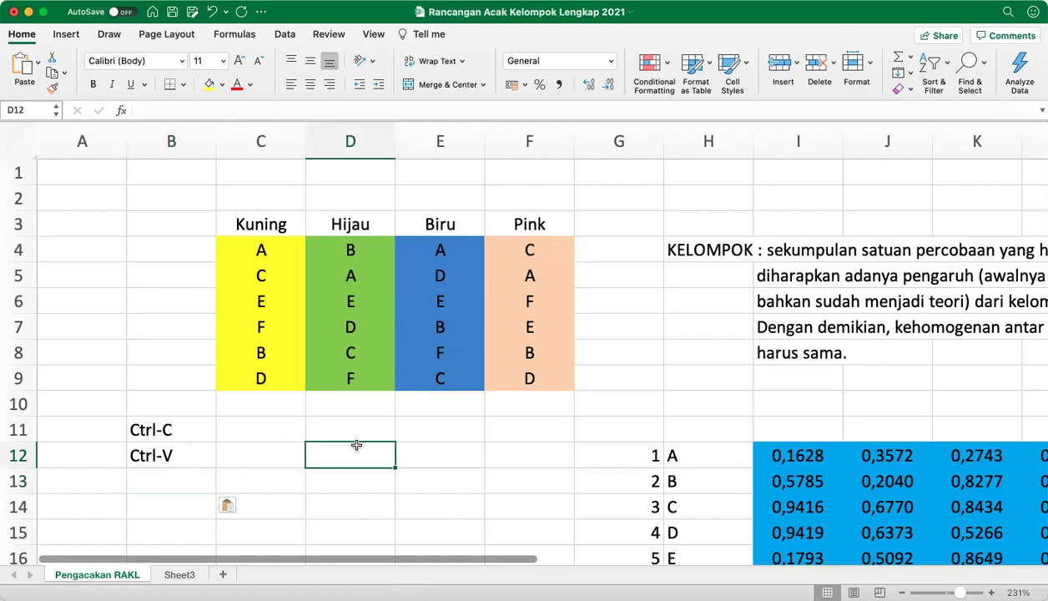
# Step: Open Sheet3 with the soybean yield data and set its zoom to 200%
pyautogui.click(179, 575)
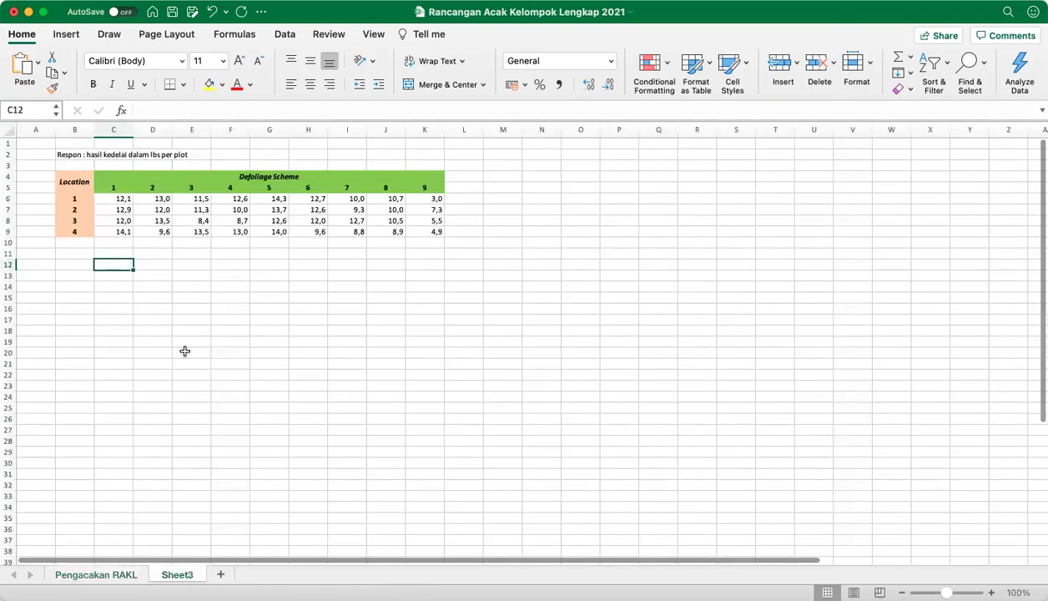
pyautogui.click(373, 34)
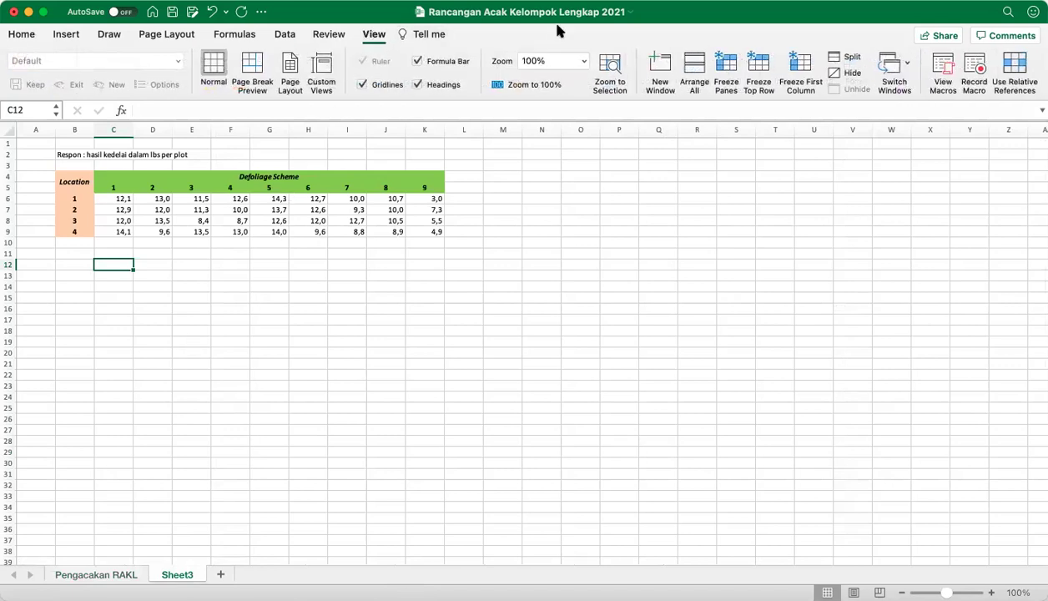
pyautogui.click(582, 61)
pyautogui.click(565, 80)
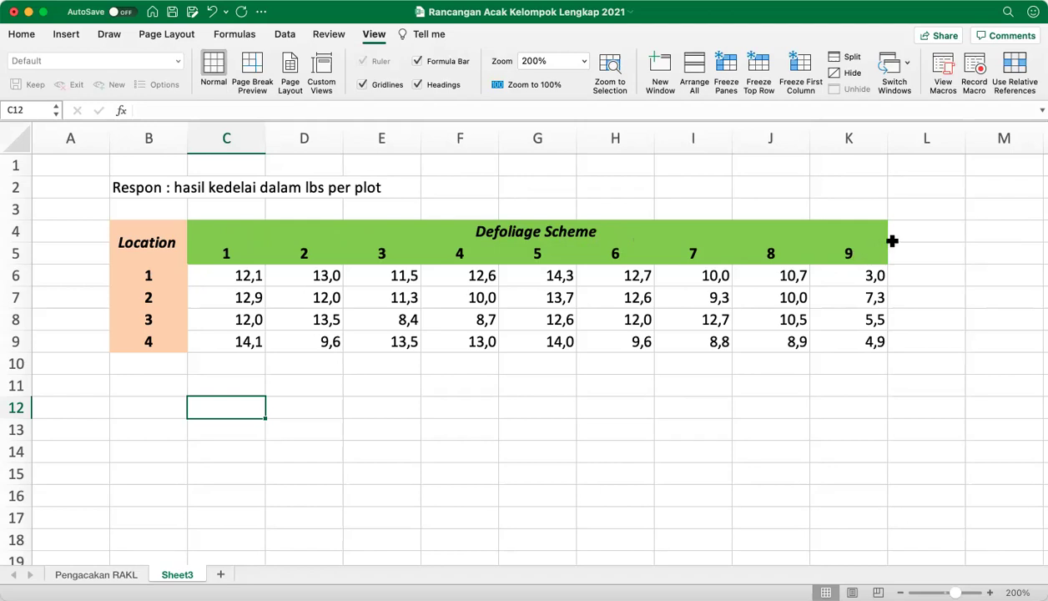
# Step: Examine the soybean yield table, its Location rows and its nine Defoliage Scheme columns
pyautogui.scroll(5, 892, 241)
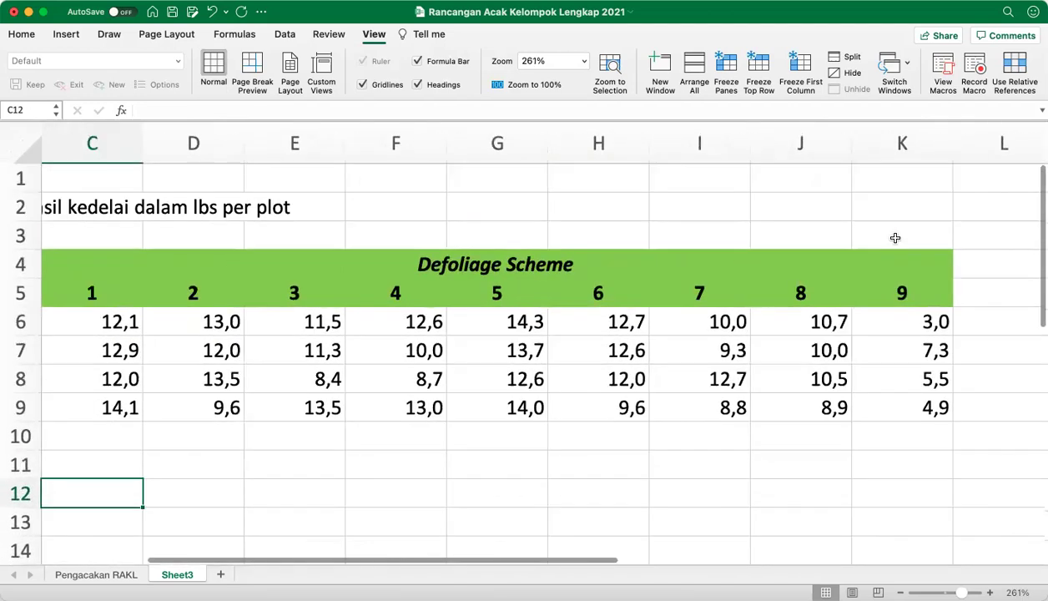
pyautogui.press('Left')
pyautogui.press('Up')
pyautogui.press('Up')
pyautogui.press('Up')
pyautogui.press('Up')
pyautogui.press('Up')
pyautogui.press('Up')
pyautogui.press('Up')
pyautogui.press('Down')
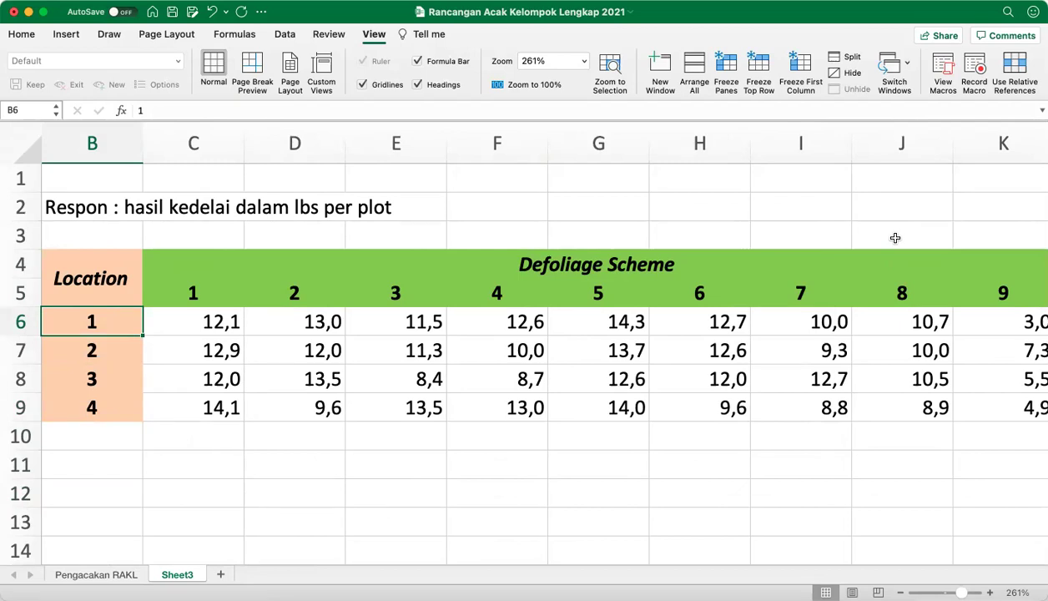
pyautogui.press('Right')
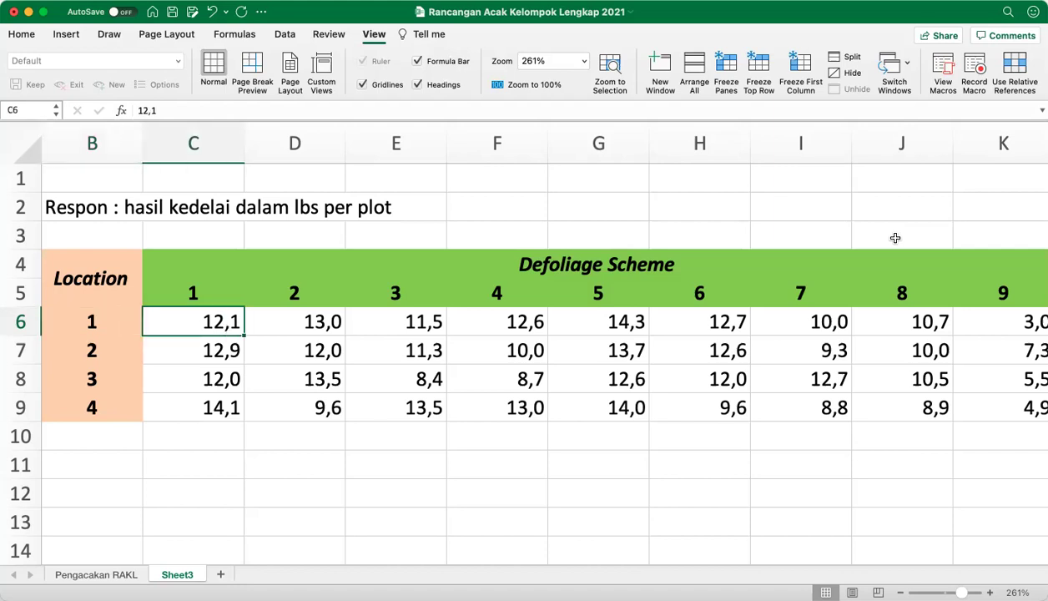
pyautogui.scroll(-5, 896, 238)
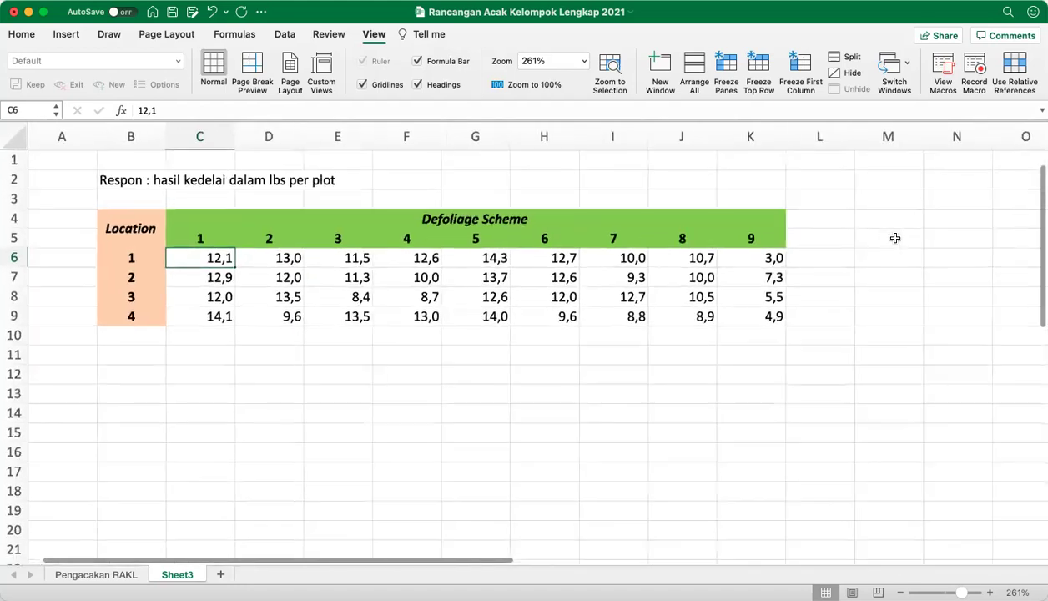
pyautogui.scroll(1, 896, 237)
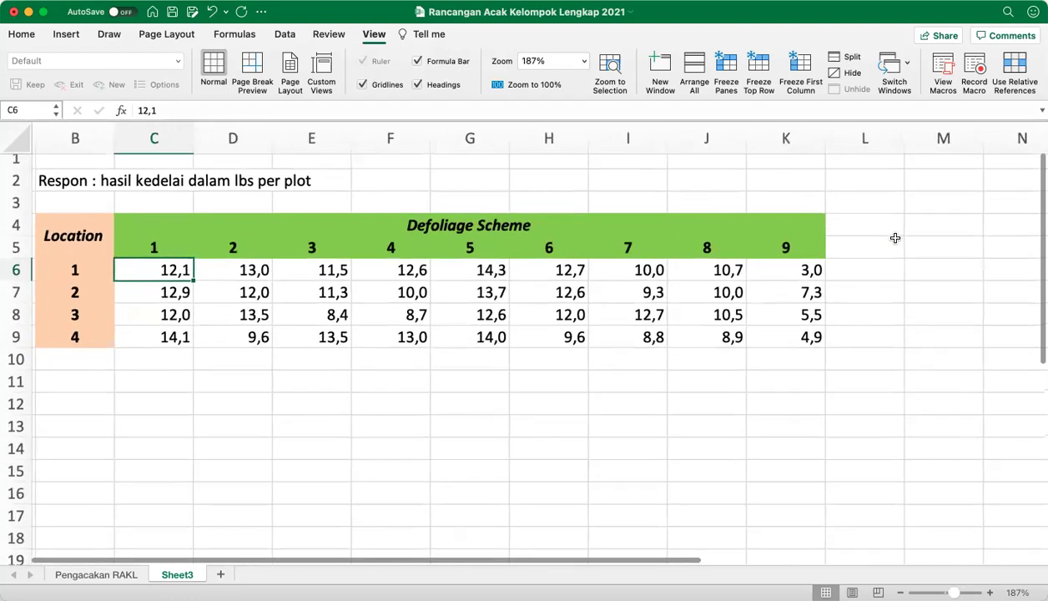
pyautogui.hscroll(-2, 422, 440)
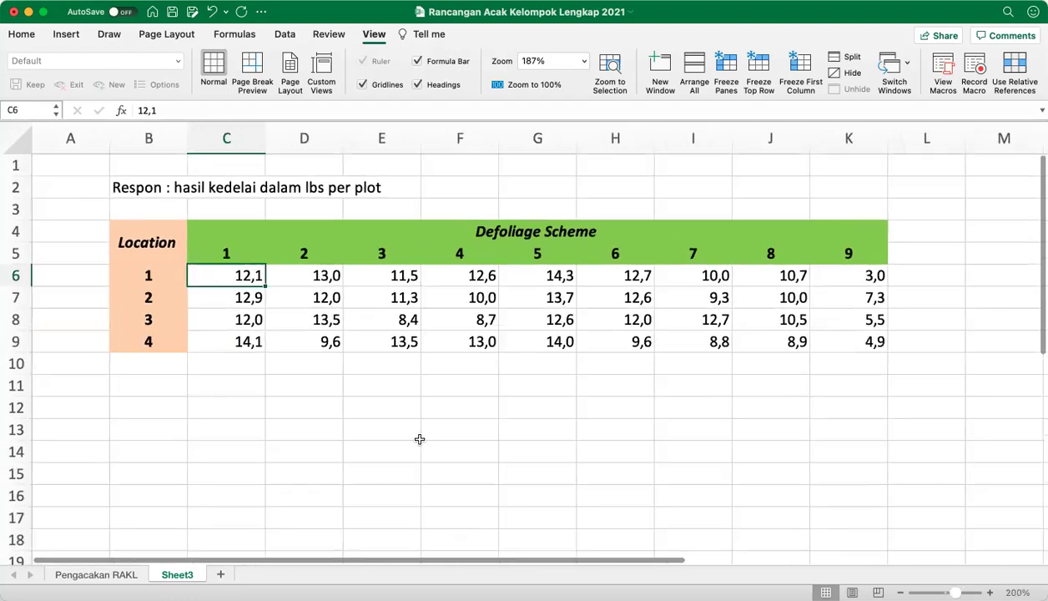
# Step: Enter the source labels "Location" in C13 and "Defoliage Scheme" in C14 below the data table
pyautogui.click(199, 452)
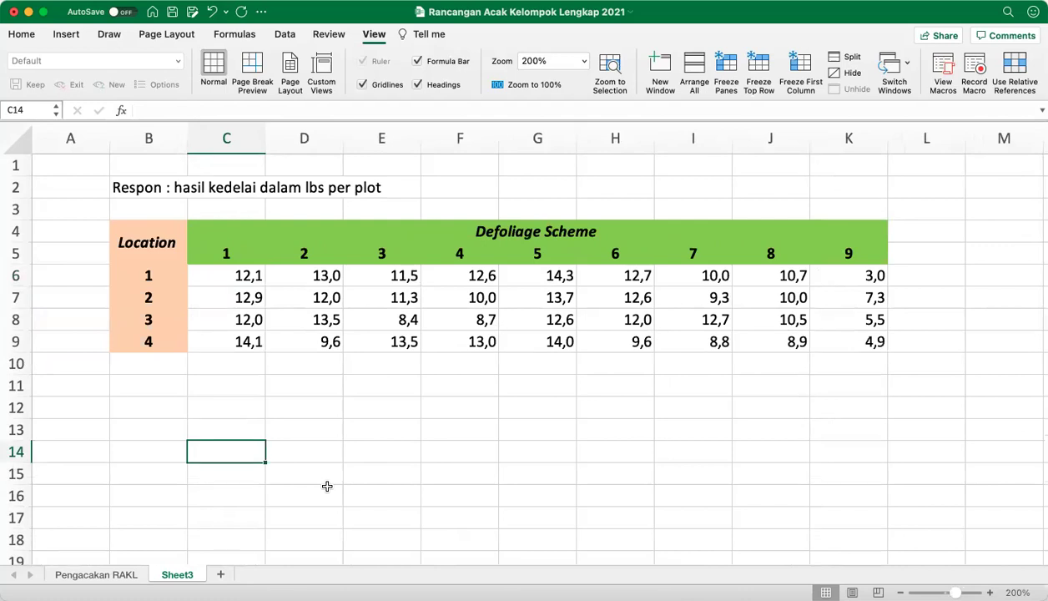
pyautogui.write('Defoli')
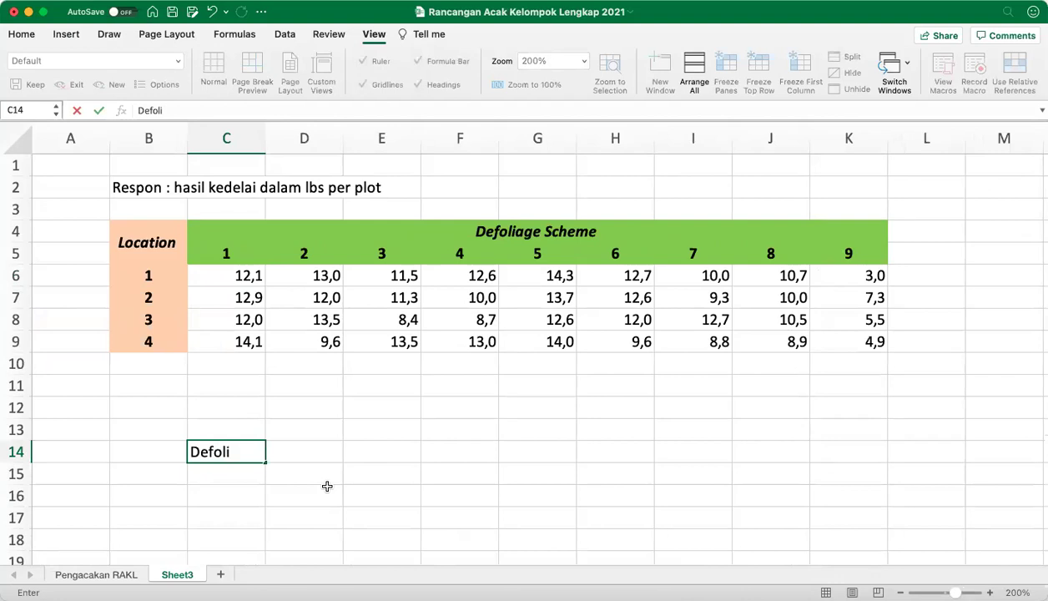
pyautogui.write('age Scheme')
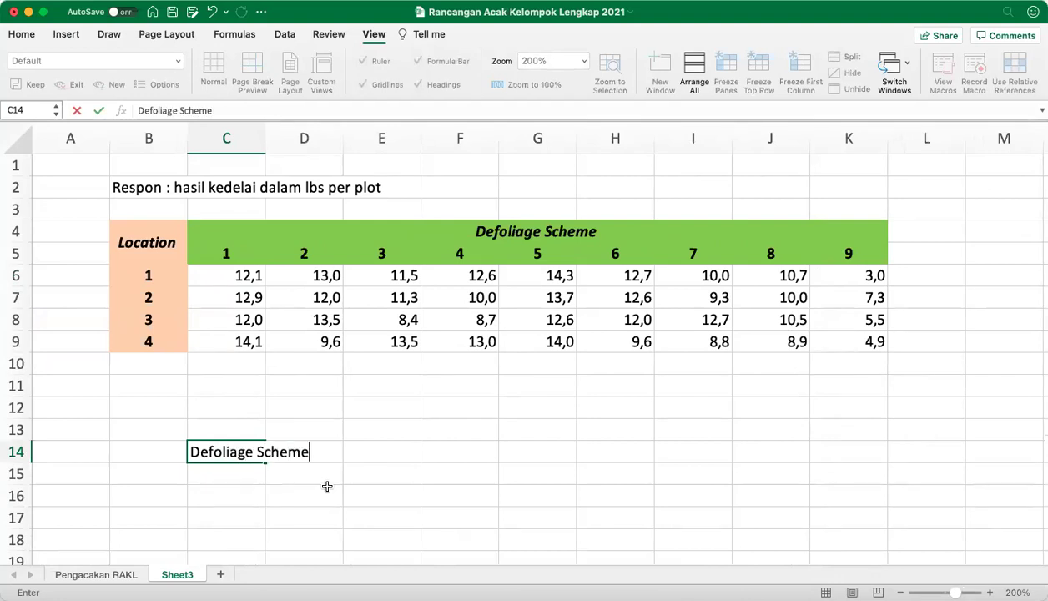
pyautogui.press('Return')
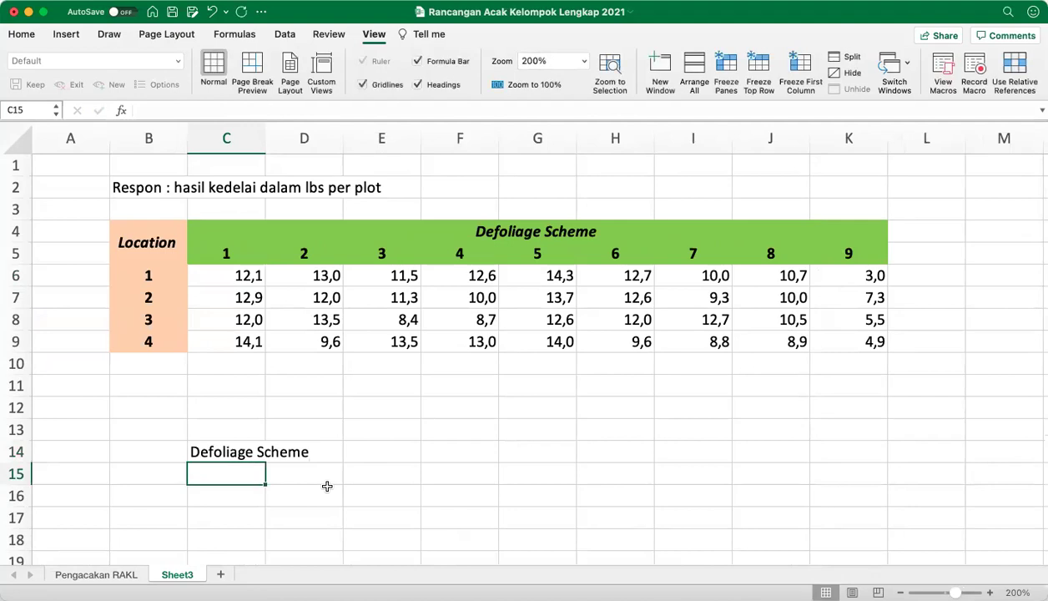
pyautogui.press('Up')
pyautogui.press('Up')
pyautogui.write('Loca')
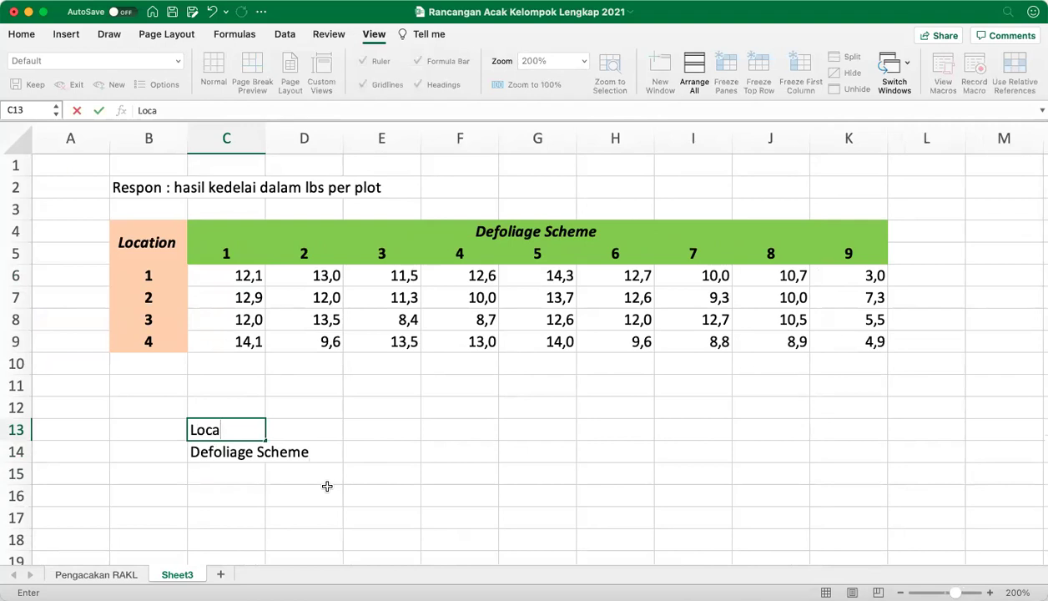
pyautogui.write('tion')
pyautogui.press('Return')
pyautogui.press('Return')
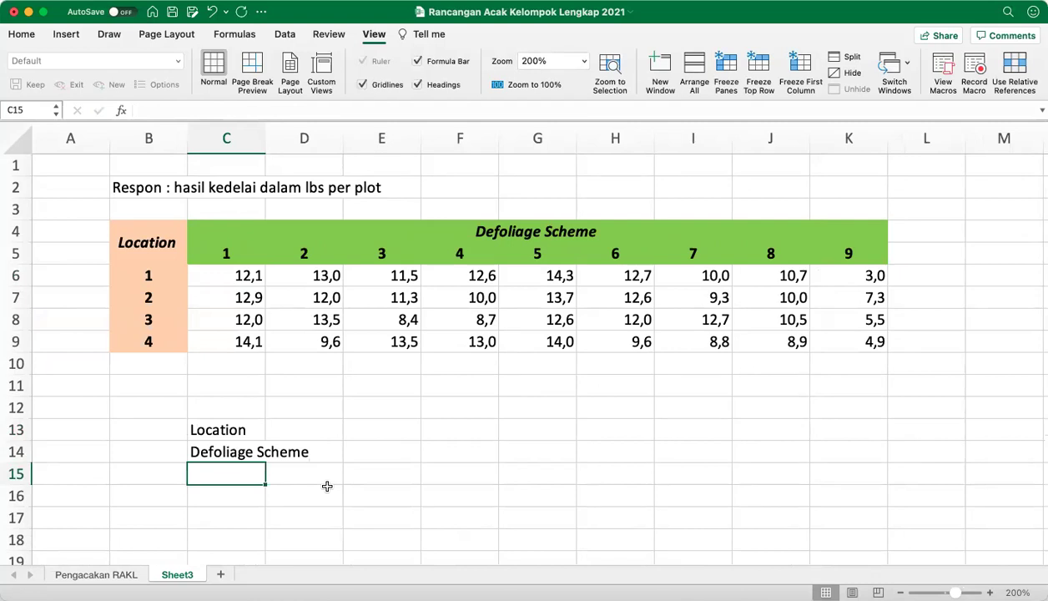
# Step: Complete the source list with "Error" in C15 and "Total" in C16
pyautogui.write('Error')
pyautogui.press('Return')
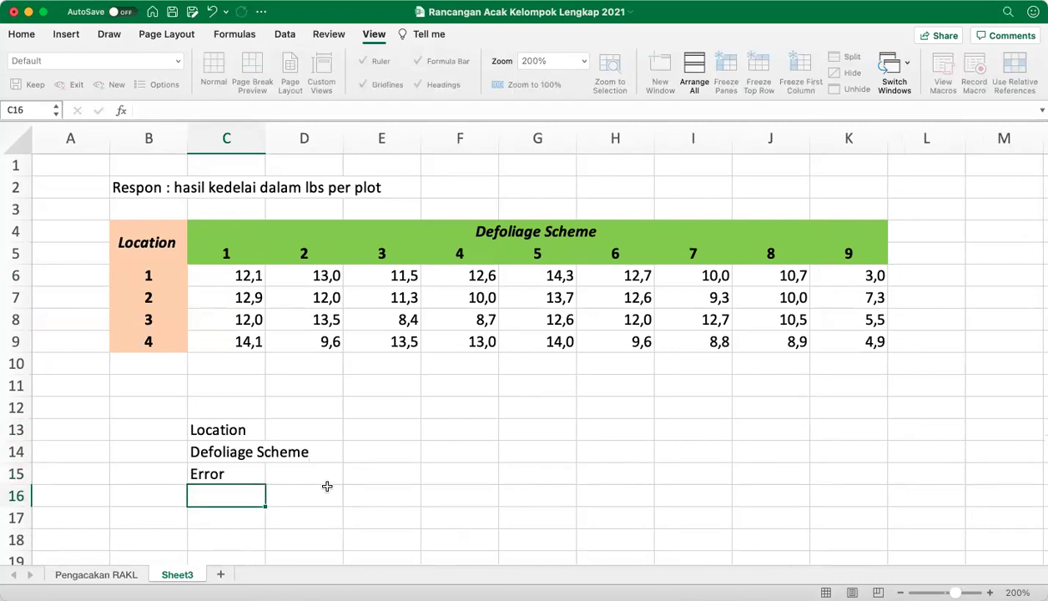
pyautogui.write('Total')
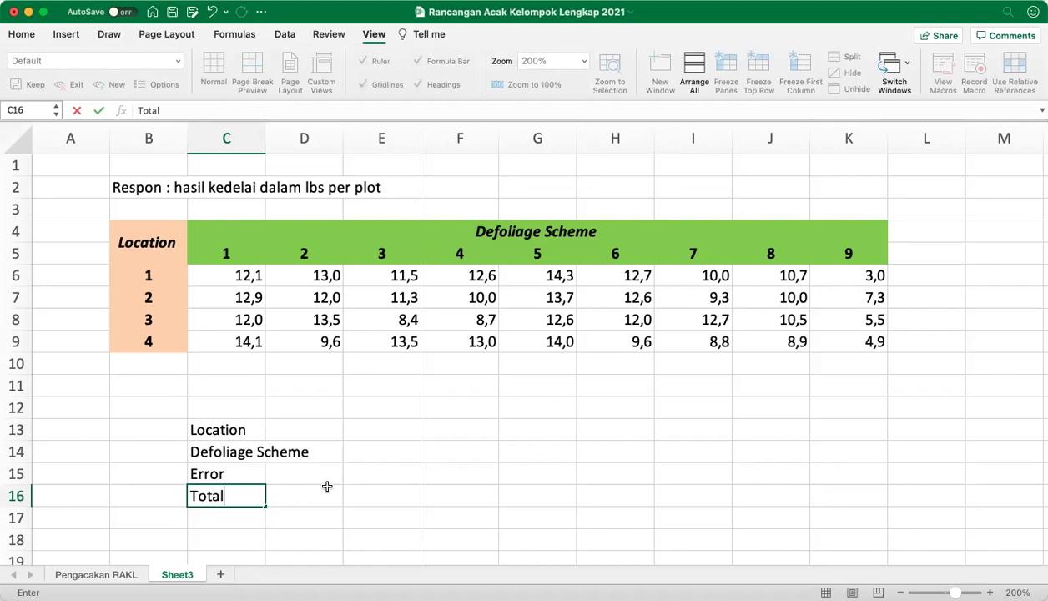
pyautogui.press('Tab')
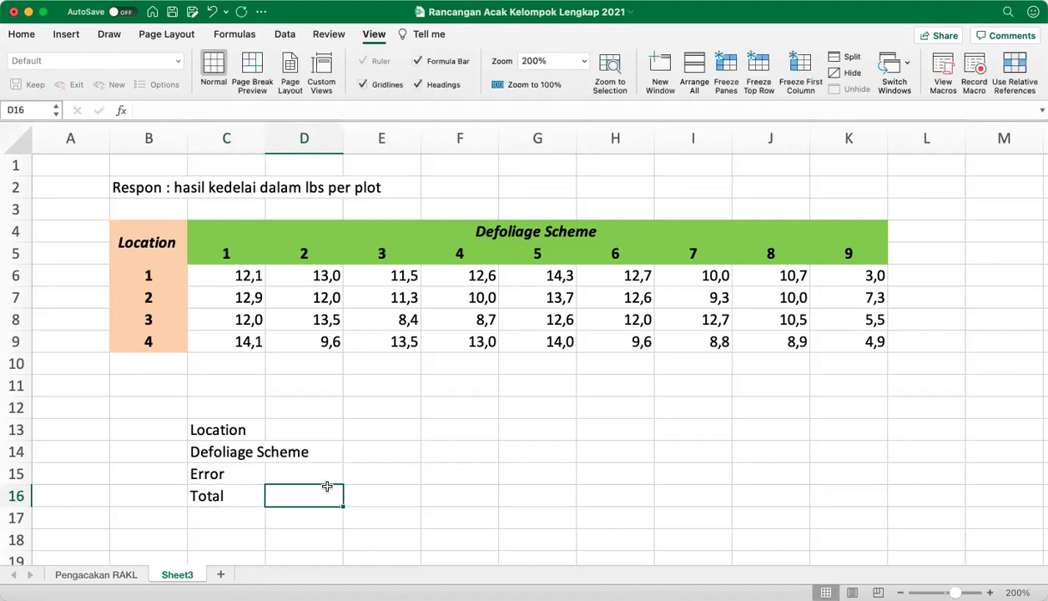
# Step: Move the four source labels from C13:C16 to B13:B16
pyautogui.press('Left')
pyautogui.press('Left')
pyautogui.press('Right')
pyautogui.press('Up')
pyautogui.press('Up')
pyautogui.press('Up')
pyautogui.hotkey('shift', 'Down')
pyautogui.hotkey('shift', 'Down')
pyautogui.hotkey('shift', 'Down')
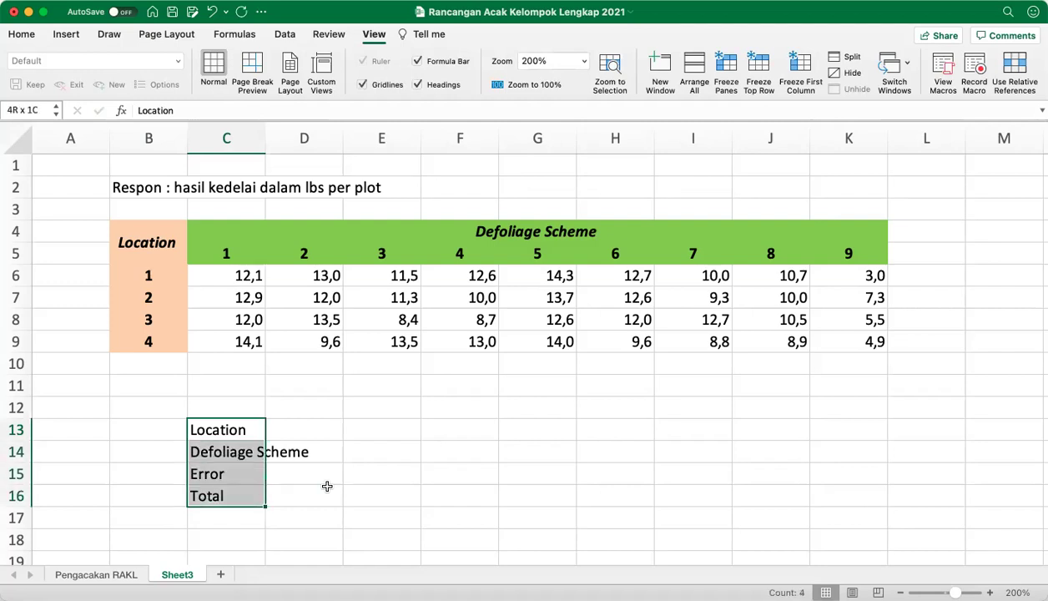
pyautogui.press('super+x')
pyautogui.press('Left')
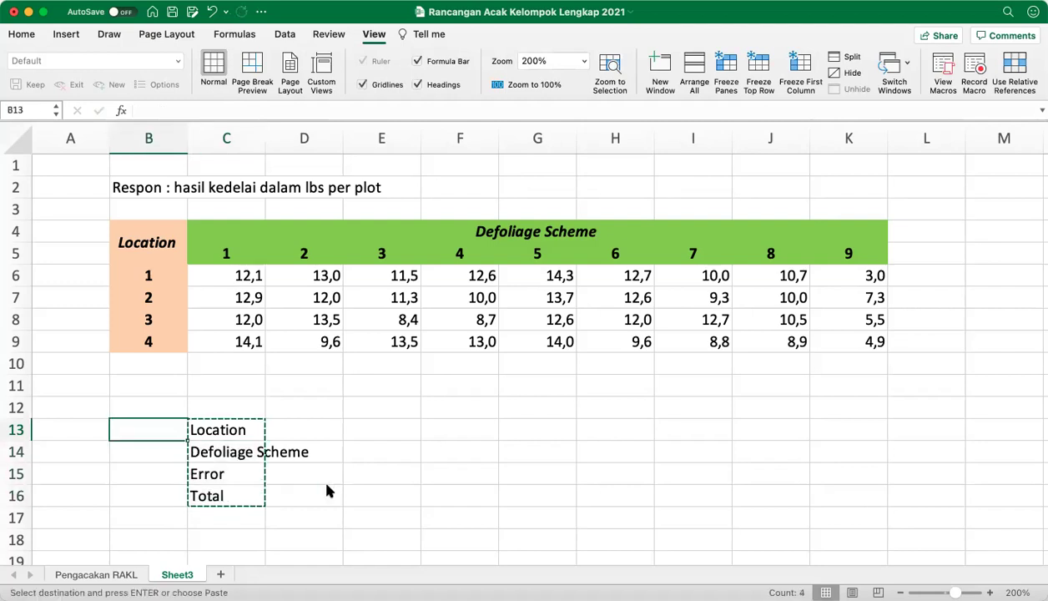
pyautogui.press('Return')
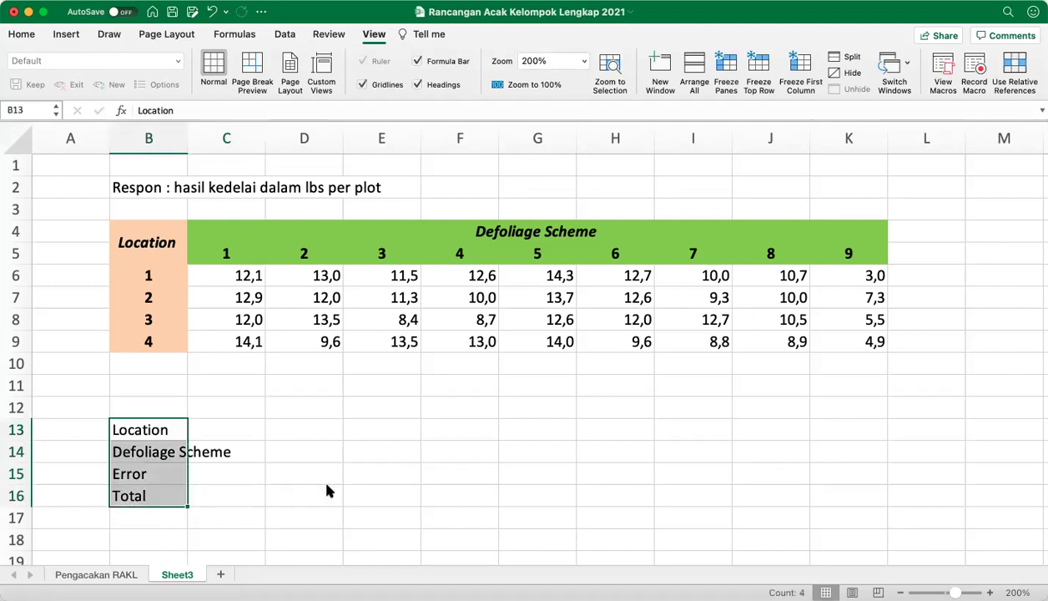
# Step: Review the yield observations of the first defoliage scheme in C6:C9, extending the selection to the full data range C6:K9
pyautogui.press('Right')
pyautogui.press('Down')
pyautogui.press('Down')
pyautogui.press('Down')
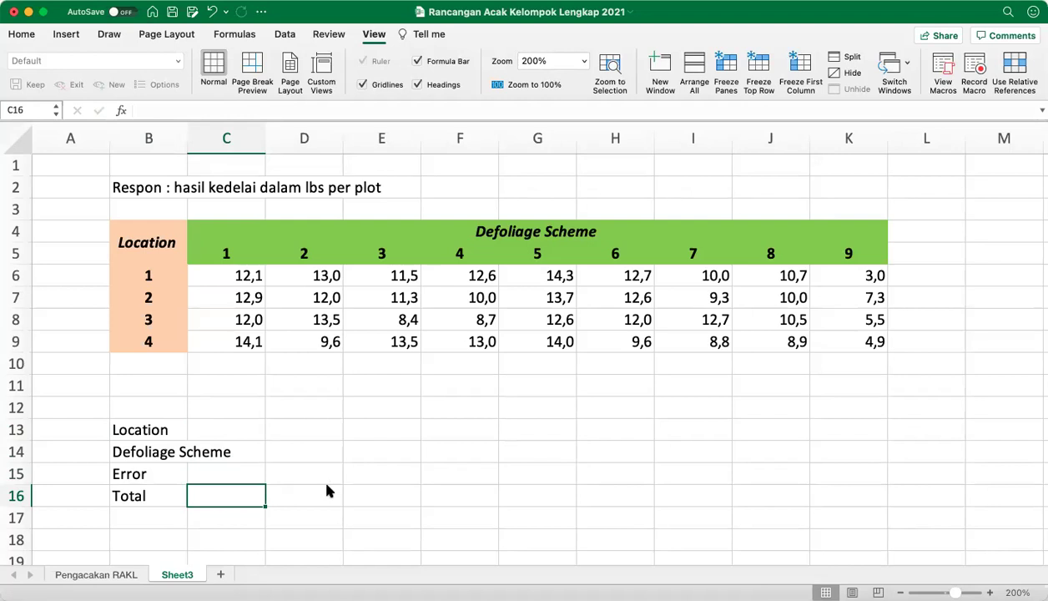
pyautogui.press('Up')
pyautogui.press('Up')
pyautogui.press('Up')
pyautogui.press('Up')
pyautogui.press('Up')
pyautogui.press('Up')
pyautogui.press('Up')
pyautogui.press('Up')
pyautogui.press('Up')
pyautogui.press('Up')
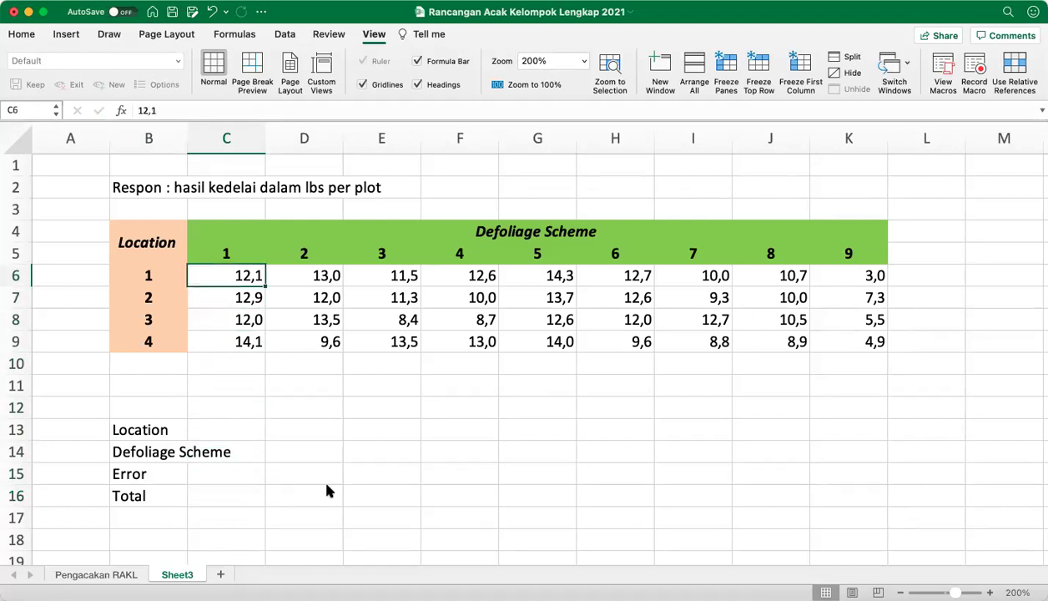
pyautogui.hotkey('shift', 'Down')
pyautogui.hotkey('shift', 'Down')
pyautogui.hotkey('shift', 'Down')
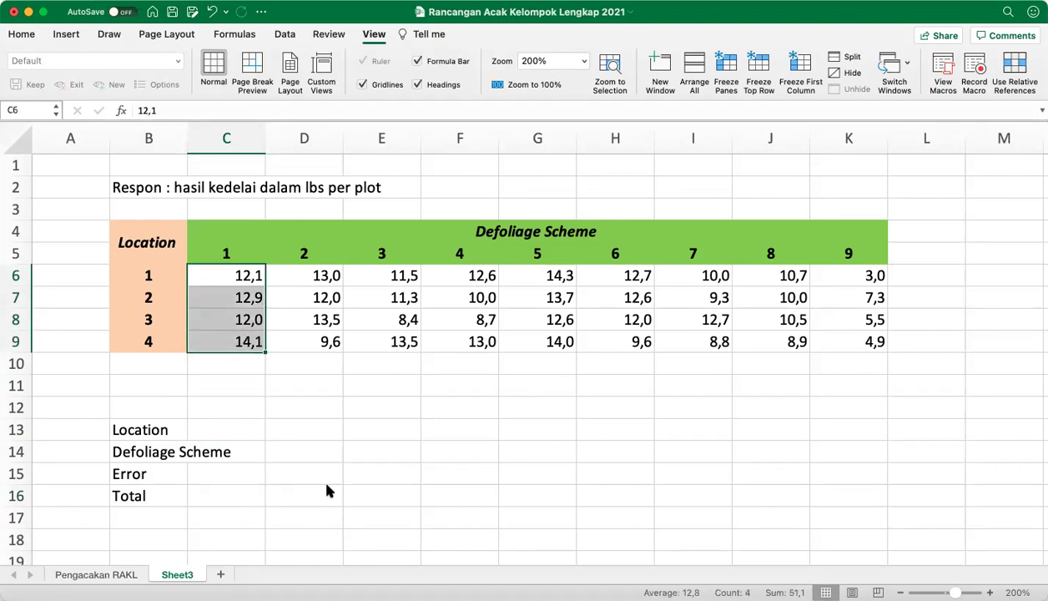
pyautogui.press('Down')
pyautogui.press('Up')
pyautogui.hotkey('shift', 'Down')
pyautogui.hotkey('shift', 'Down')
pyautogui.hotkey('shift', 'Down')
pyautogui.hotkey('shift', 'Right')
pyautogui.hotkey('shift', 'Right')
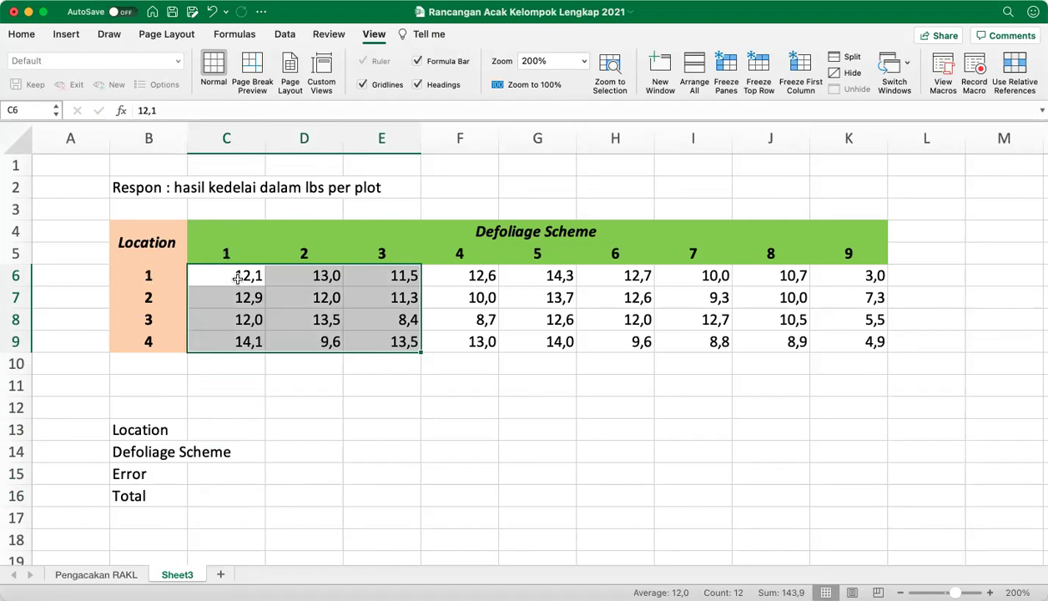
pyautogui.hotkey('shift', 'Right')
pyautogui.hotkey('shift', 'Right')
pyautogui.hotkey('shift', 'Right')
pyautogui.hotkey('shift', 'Right')
pyautogui.hotkey('shift', 'Right')
pyautogui.hotkey('shift', 'Right')
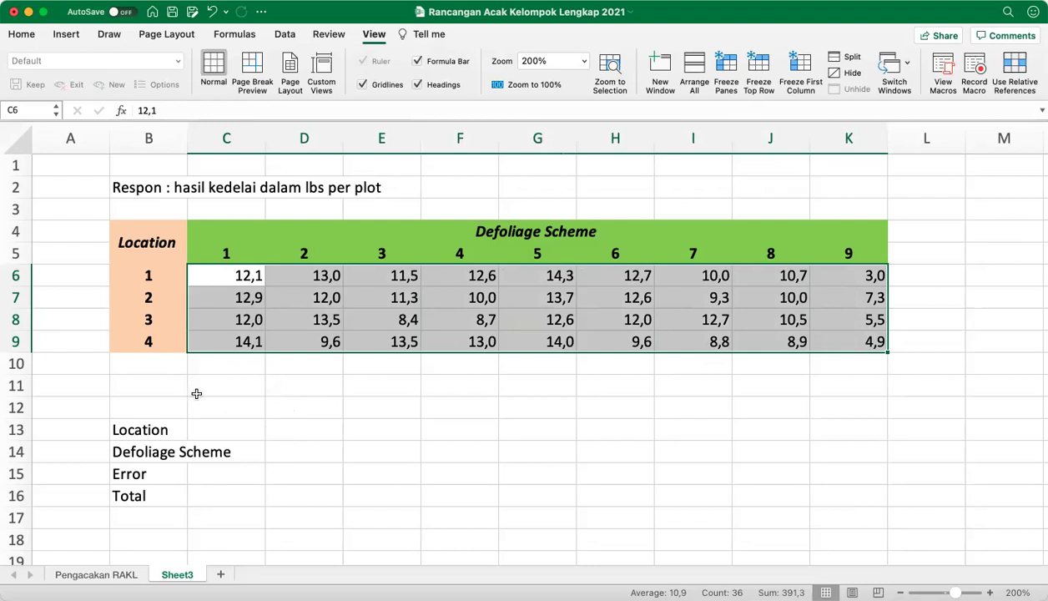
# Step: Widen column B so that the "Defoliage Scheme" label fits inside its cell
pyautogui.moveTo(188, 140); pyautogui.dragTo(251, 151)
pyautogui.click(159, 408)
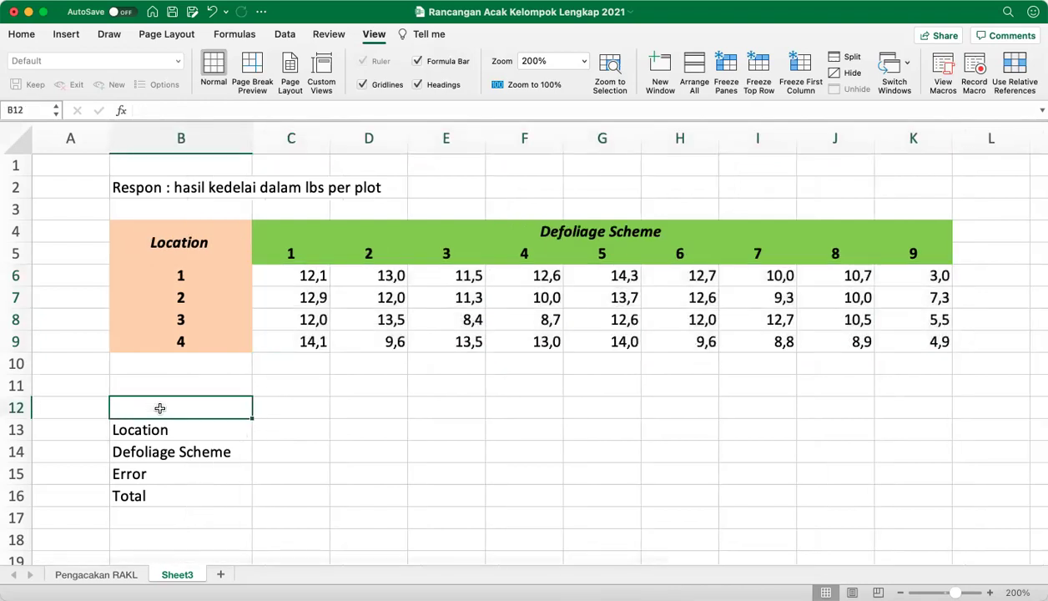
pyautogui.write('bS')
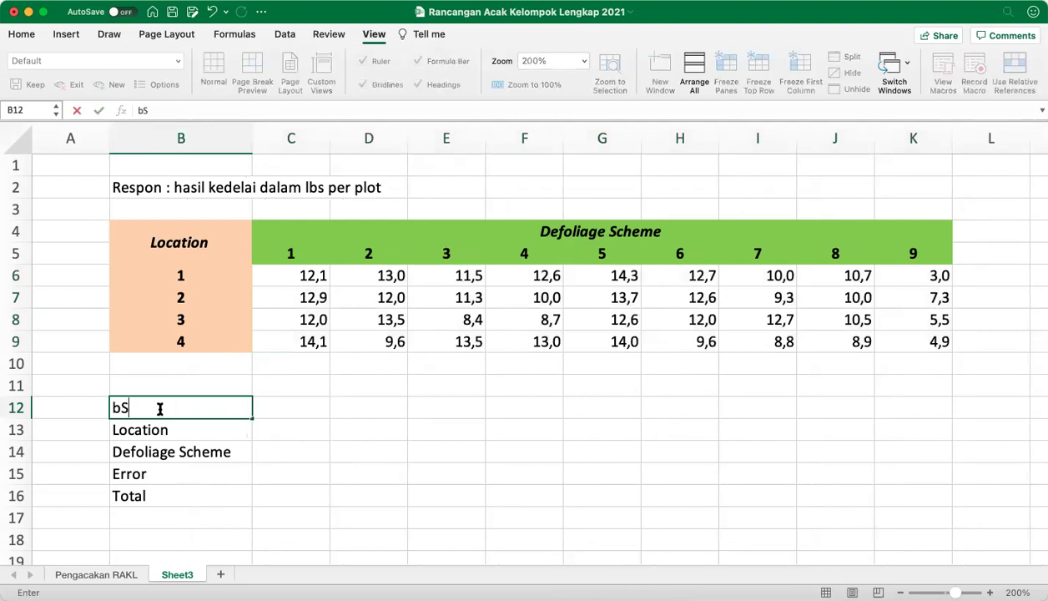
pyautogui.write('ource')
pyautogui.press('BackSpace')
pyautogui.press('BackSpace')
pyautogui.press('BackSpace')
pyautogui.press('BackSpace')
pyautogui.press('BackSpace')
pyautogui.press('BackSpace')
pyautogui.press('BackSpace')
# Step: Enter the ANOVA table headers "Source", "df", "SS", "MS", "F" and "p-val" across B12:G12
pyautogui.write('Source')
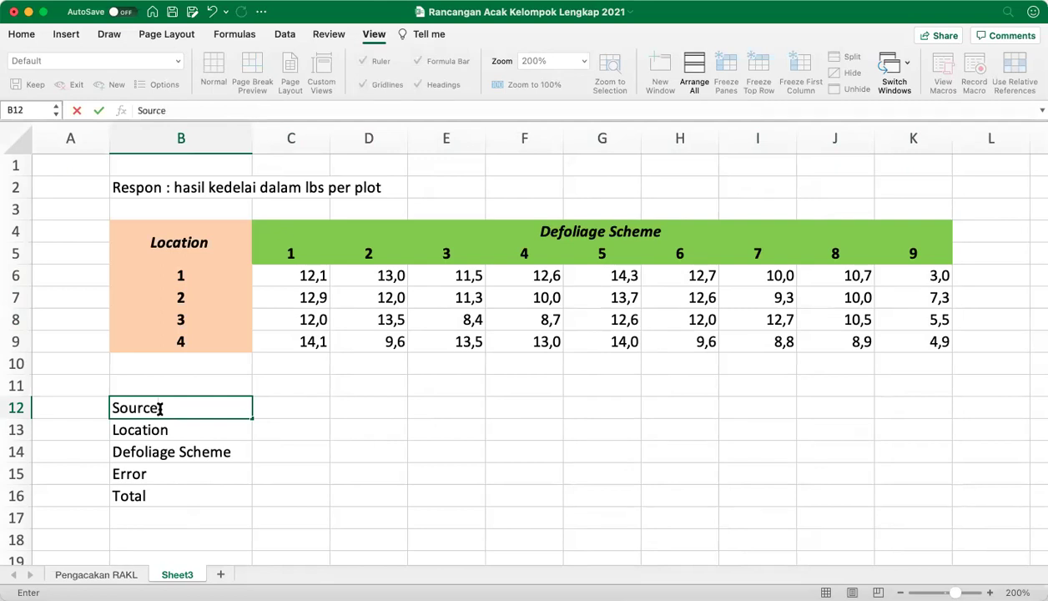
pyautogui.press('Tab')
pyautogui.write('df')
pyautogui.press('Tab')
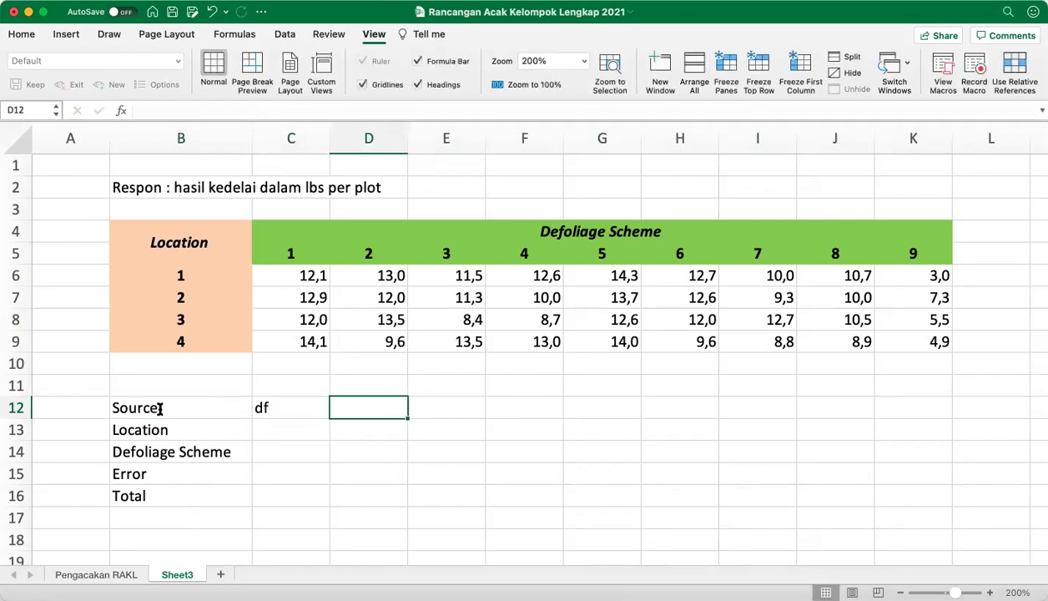
pyautogui.write('SS')
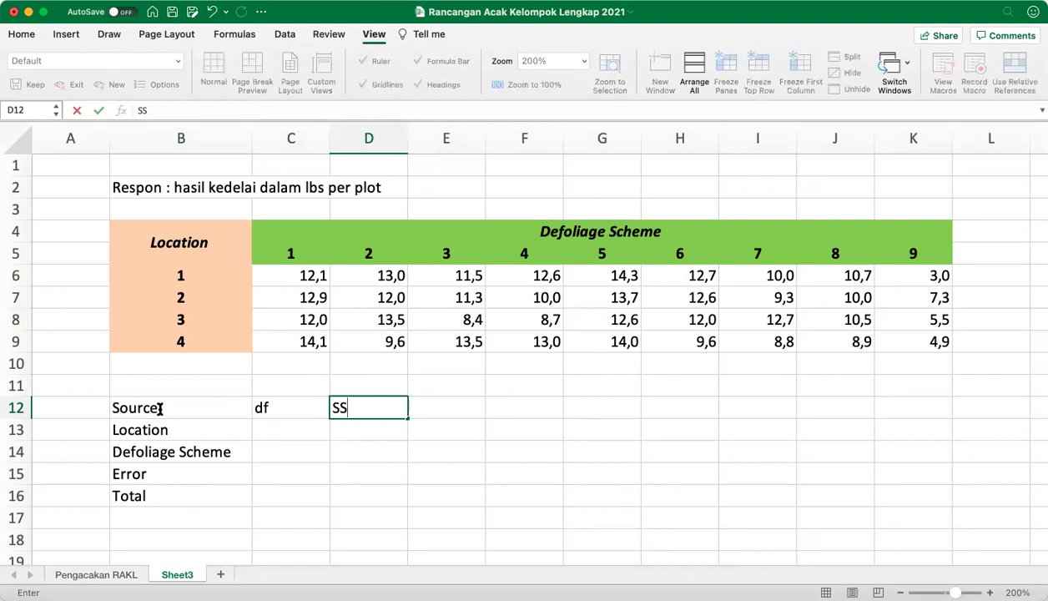
pyautogui.press('Tab')
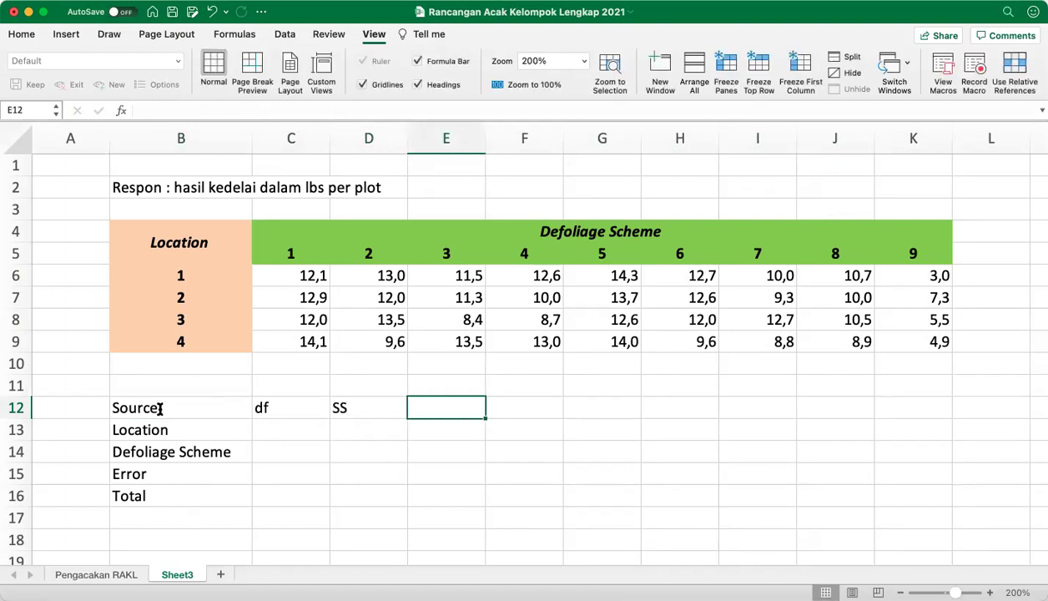
pyautogui.write('MS')
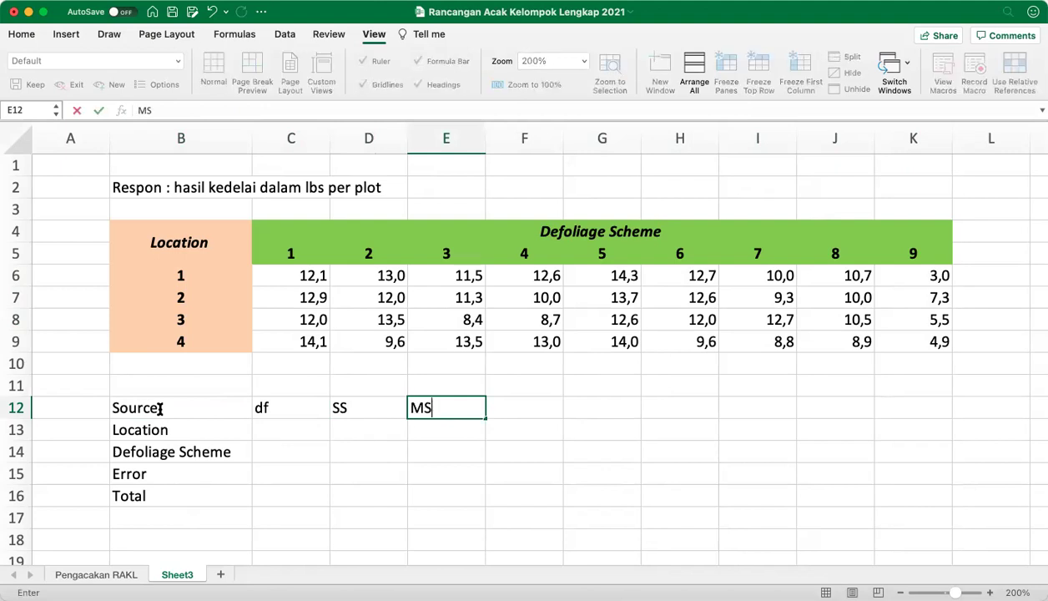
pyautogui.press('Tab')
pyautogui.write('F')
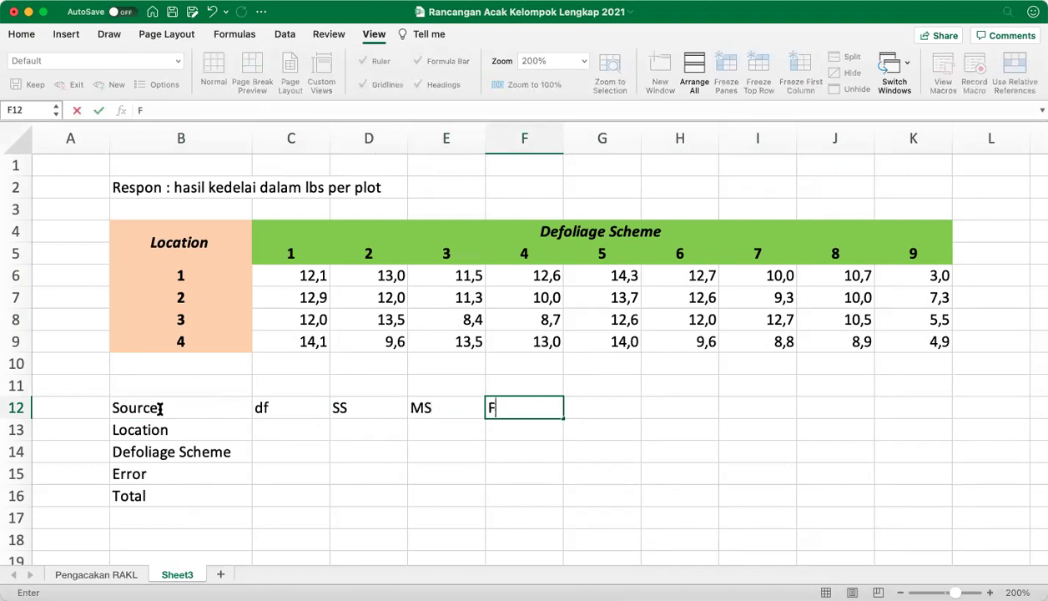
pyautogui.press('Tab')
pyautogui.write('p-val')
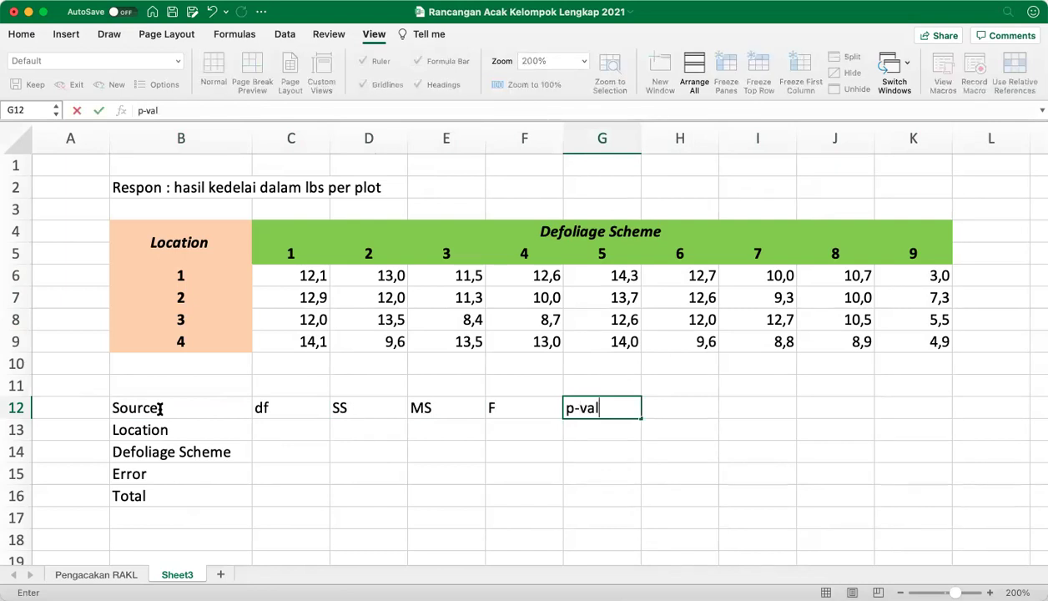
pyautogui.press('Return')
# Step: Assign the range name "Hasil" to the yield observations in C6:K9
pyautogui.press('Left')
pyautogui.press('Left')
pyautogui.press('Left')
pyautogui.press('Left')
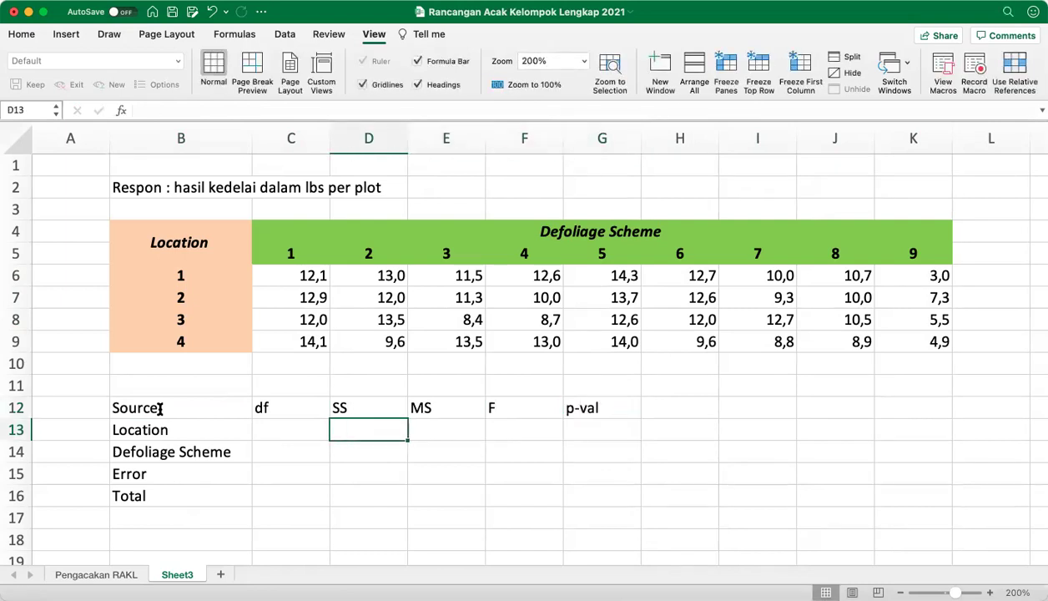
pyautogui.press('Up')
pyautogui.press('Up')
pyautogui.press('Up')
pyautogui.press('Up')
pyautogui.press('Up')
pyautogui.press('Up')
pyautogui.press('Up')
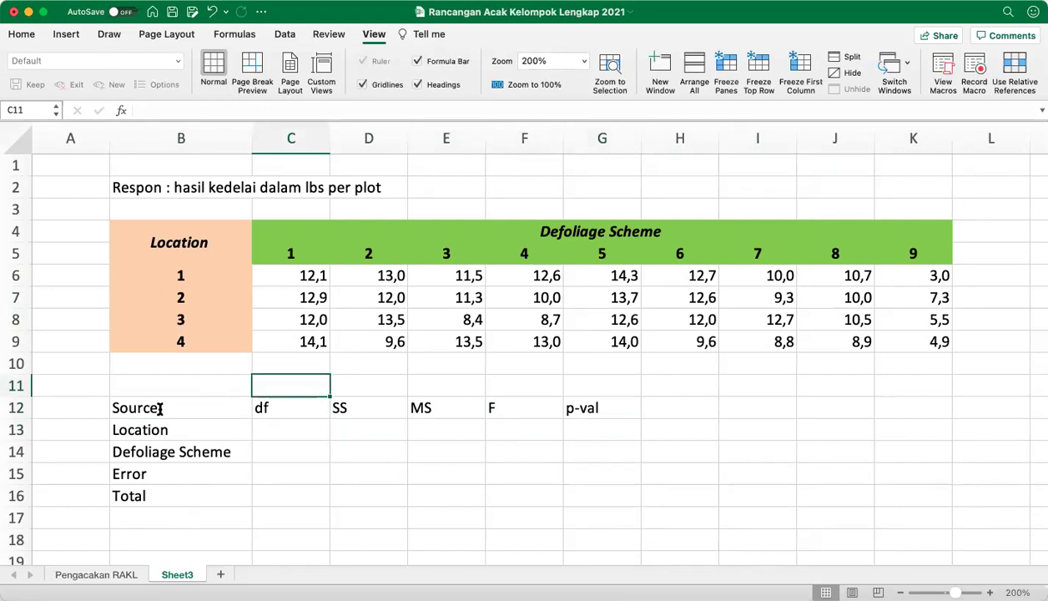
pyautogui.hotkey('shift', 'Down')
pyautogui.hotkey('shift', 'Down')
pyautogui.hotkey('shift', 'Down')
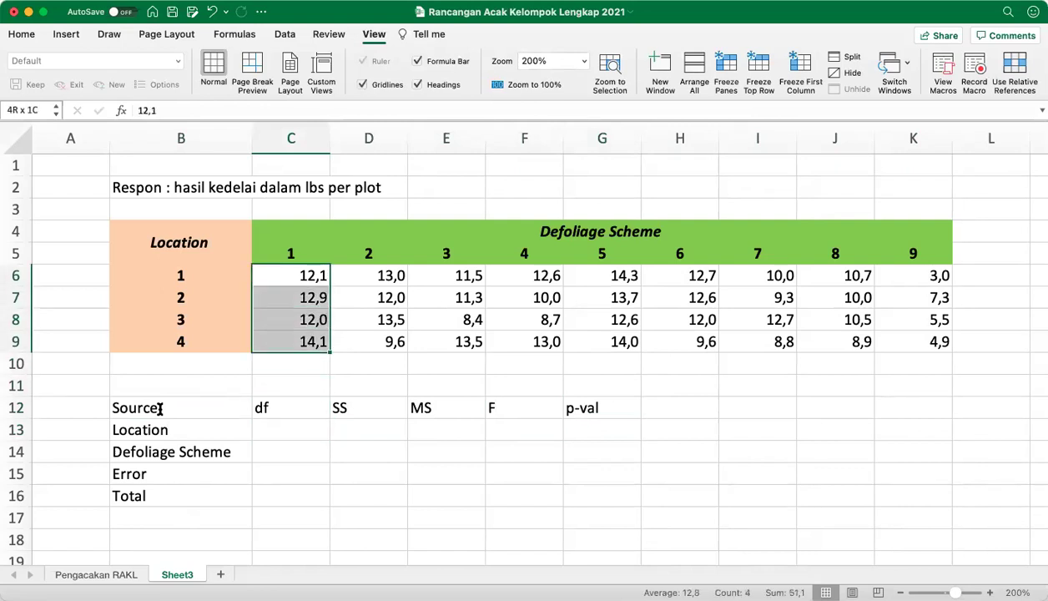
pyautogui.hotkey('shift', 'Right')
pyautogui.hotkey('shift', 'Right')
pyautogui.hotkey('shift', 'Right')
pyautogui.hotkey('shift', 'Right')
pyautogui.hotkey('shift', 'Right')
pyautogui.hotkey('shift', 'Right')
pyautogui.hotkey('shift', 'Right')
pyautogui.hotkey('shift', 'Right')
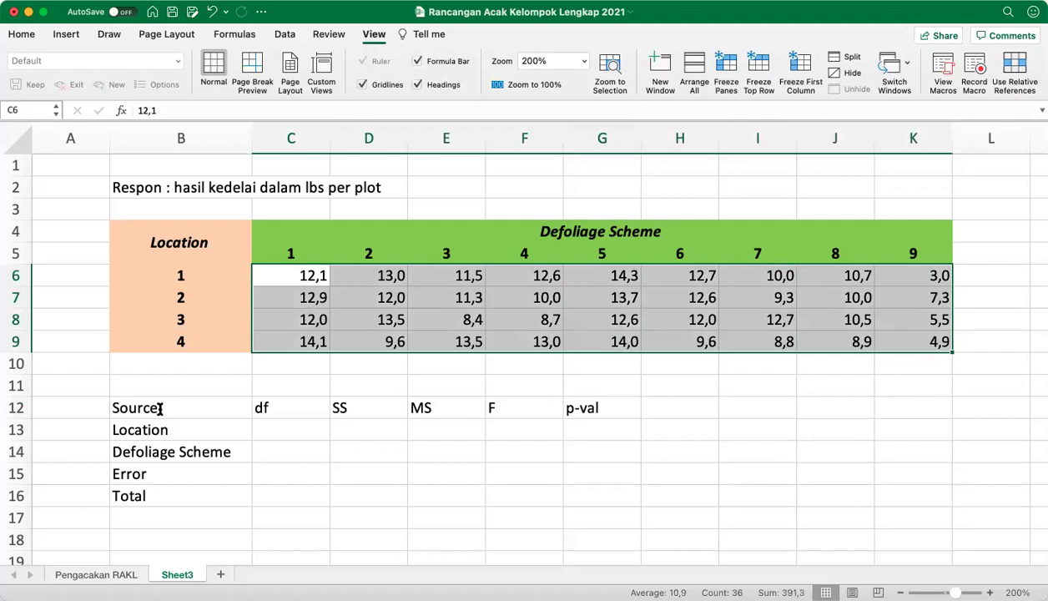
pyautogui.click(40, 113)
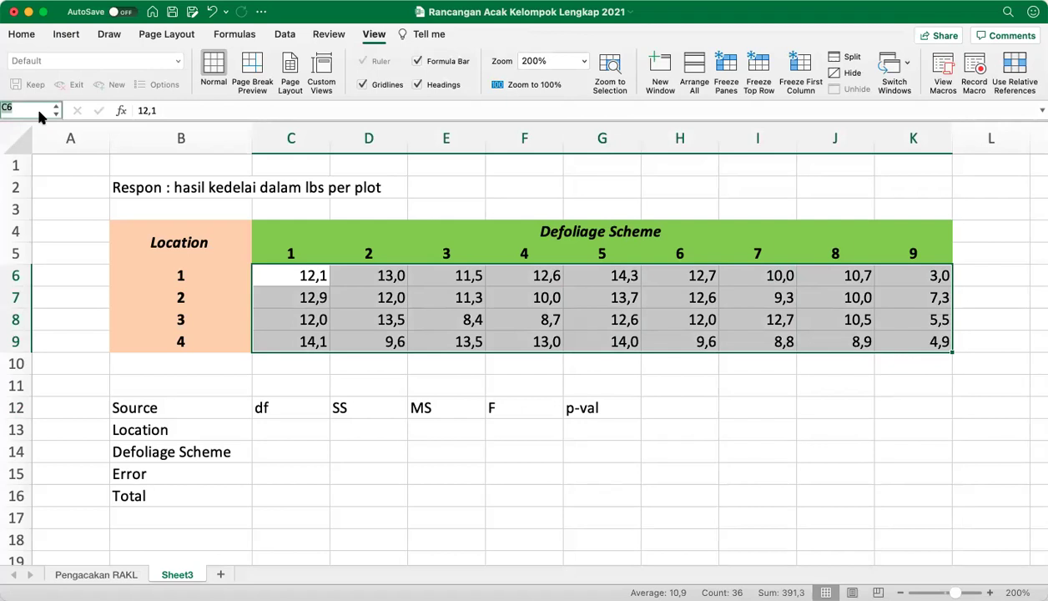
pyautogui.write('Hijau')
pyautogui.write('Has')
pyautogui.write('il')
pyautogui.press('Return')
# Step: Reselect the yield data C6:K9 to check which range name it carries
pyautogui.click(275, 361)
pyautogui.press('Up')
pyautogui.press('Up')
pyautogui.press('Up')
pyautogui.press('Up')
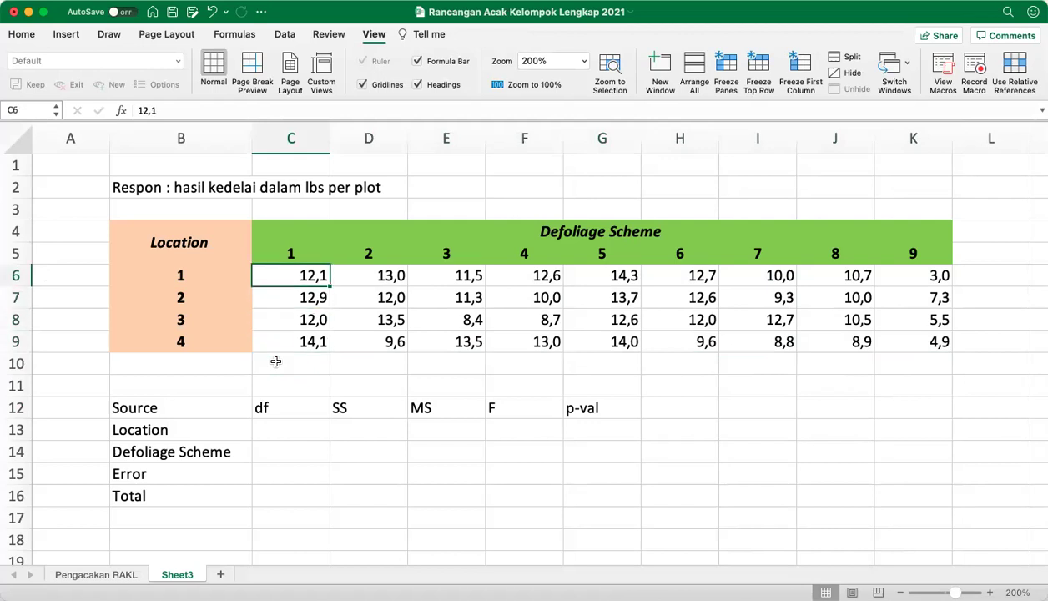
pyautogui.hotkey('shift', 'Down')
pyautogui.hotkey('shift', 'Down')
pyautogui.hotkey('shift', 'Down')
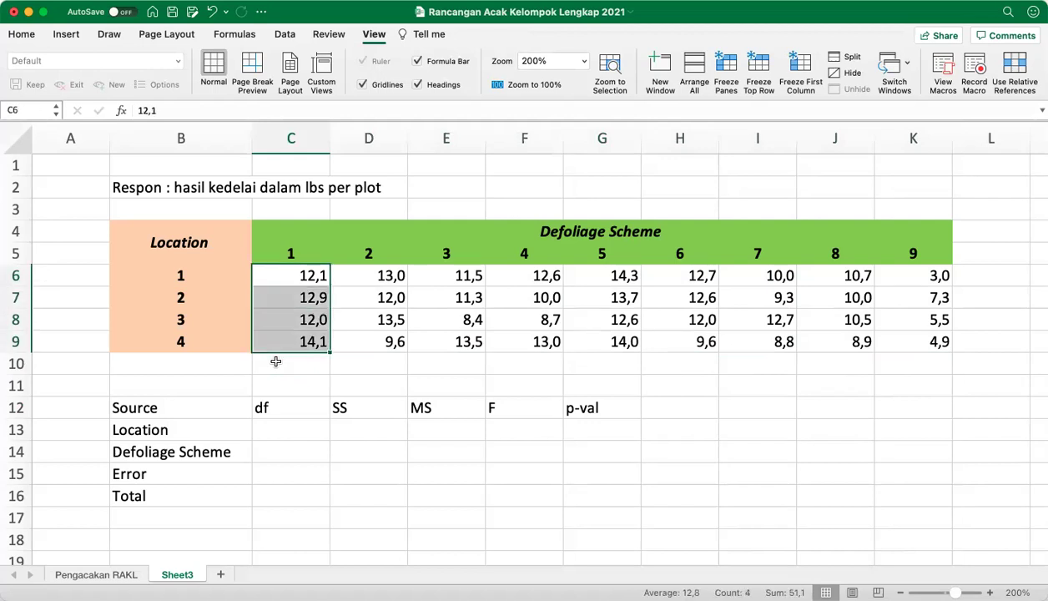
pyautogui.hotkey('ctrl', 'shift', 'Right')
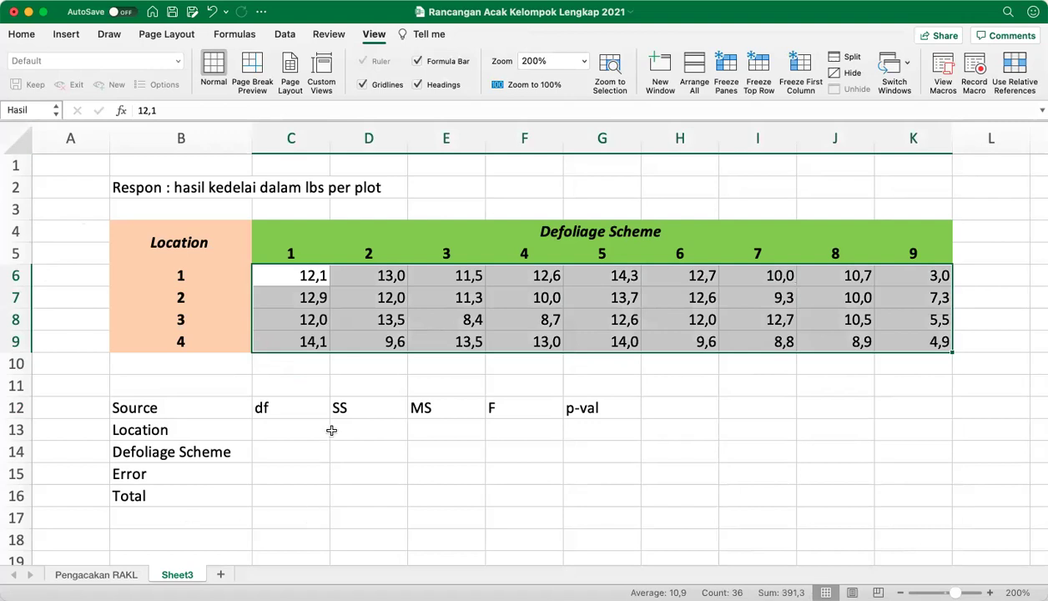
# Step: Total the yields of the first defoliage scheme in C10 with =SUM(C6:C9)
pyautogui.click(306, 365)
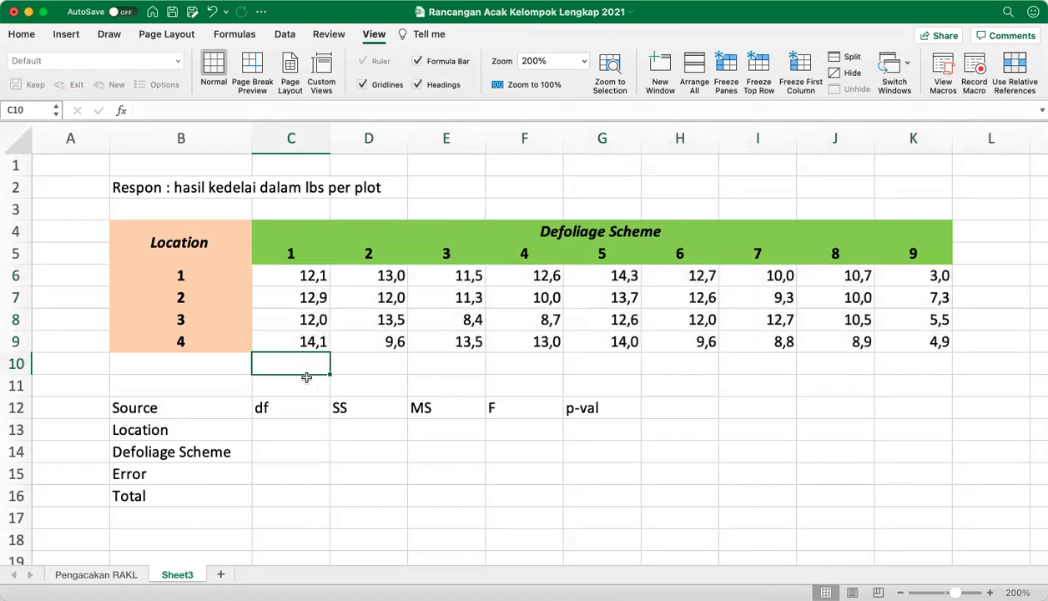
pyautogui.click(307, 383)
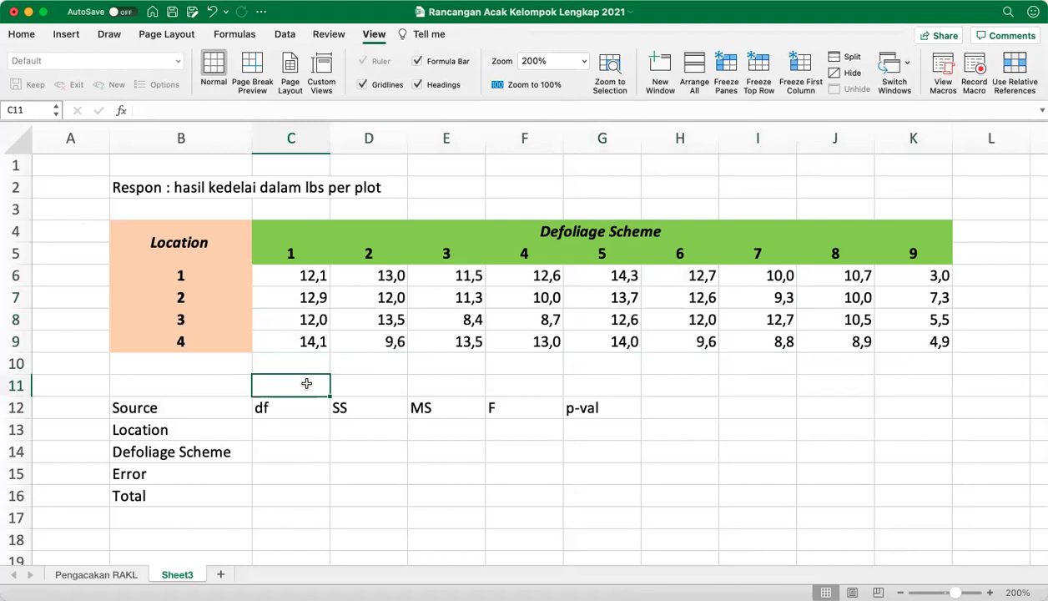
pyautogui.press('Up')
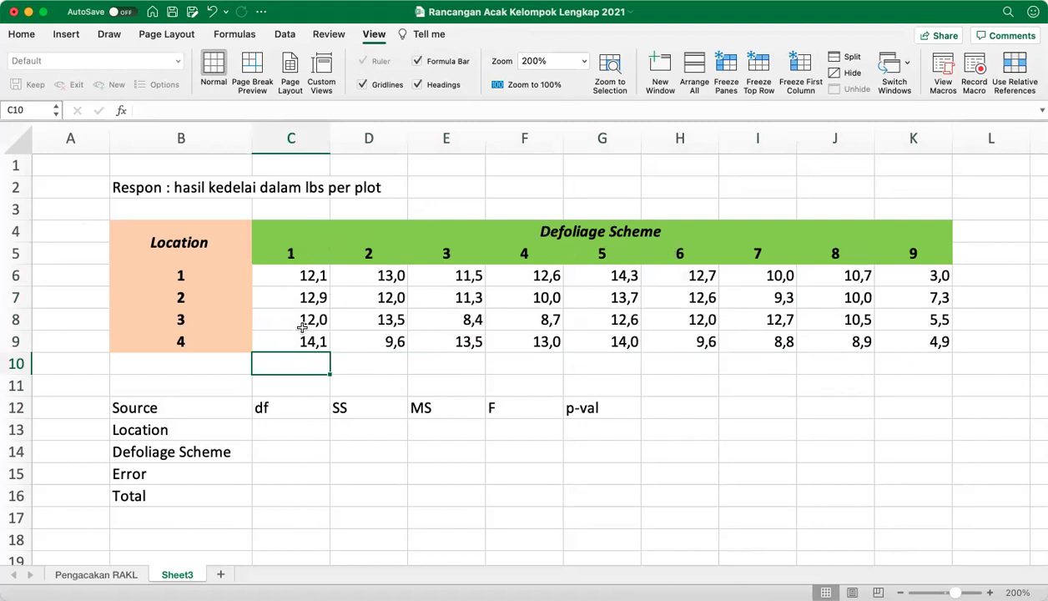
pyautogui.write('=sum(')
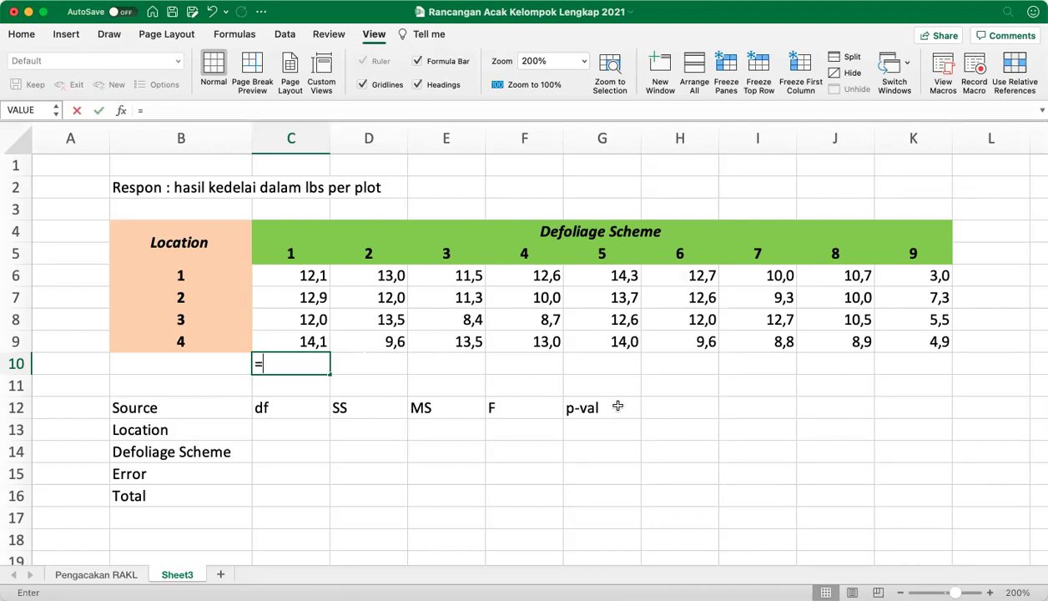
pyautogui.press('Up')
pyautogui.press('Up')
pyautogui.press('Up')
pyautogui.press('Up')
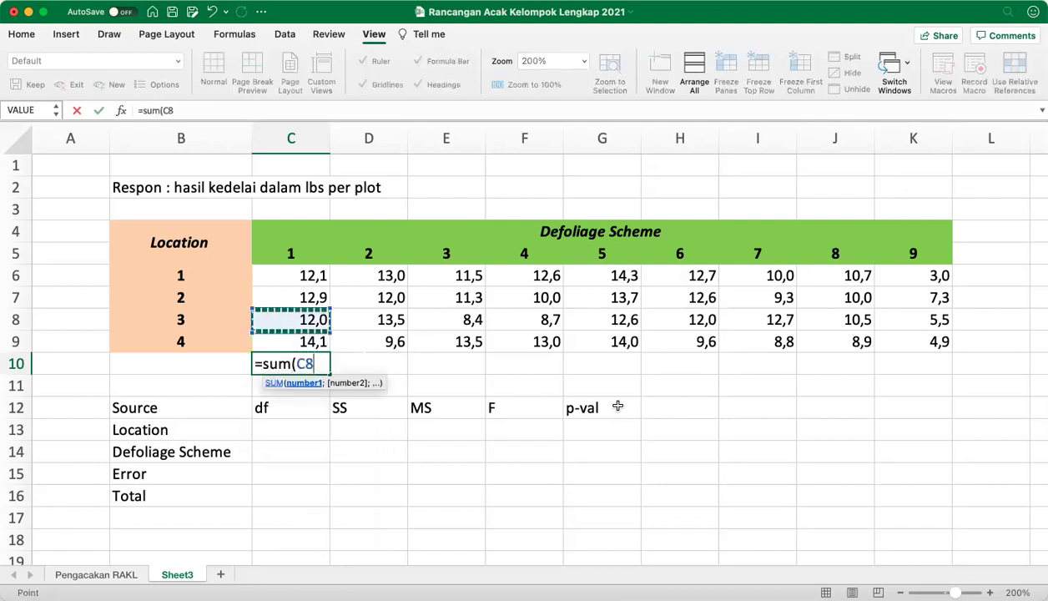
pyautogui.hotkey('shift', 'Down')
pyautogui.hotkey('shift', 'Down')
pyautogui.hotkey('shift', 'Down')
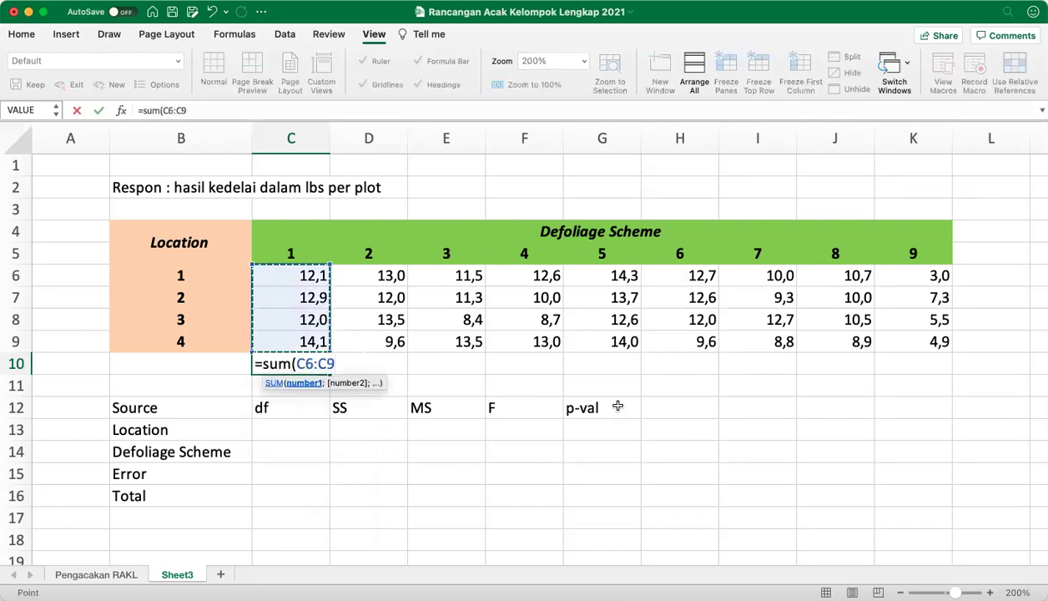
pyautogui.write(')')
pyautogui.press('Return')
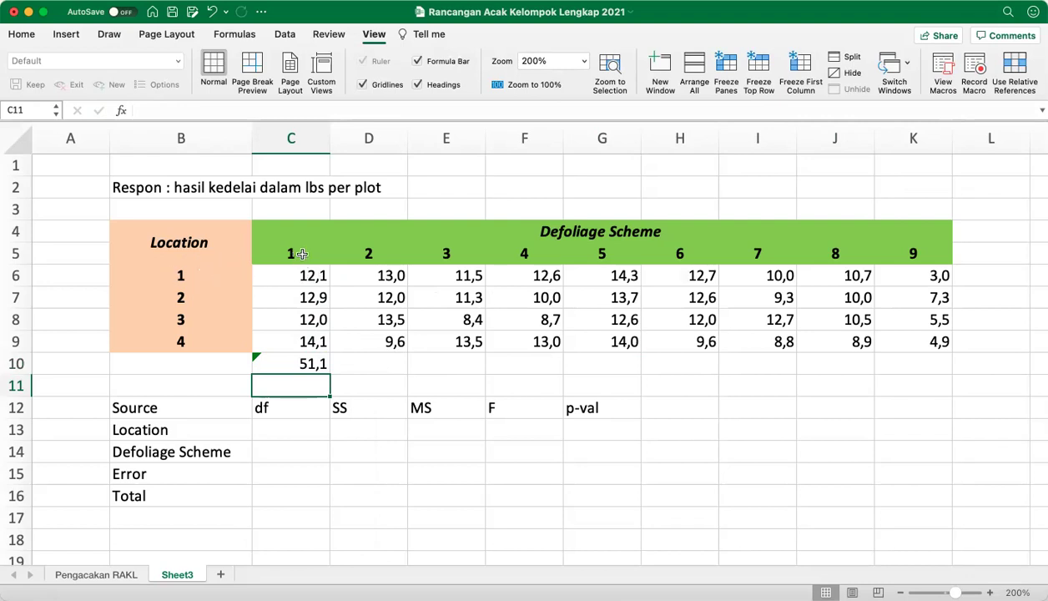
# Step: Total the yields of the first location in L6 with =SUM(C6:K6)
pyautogui.click(977, 276)
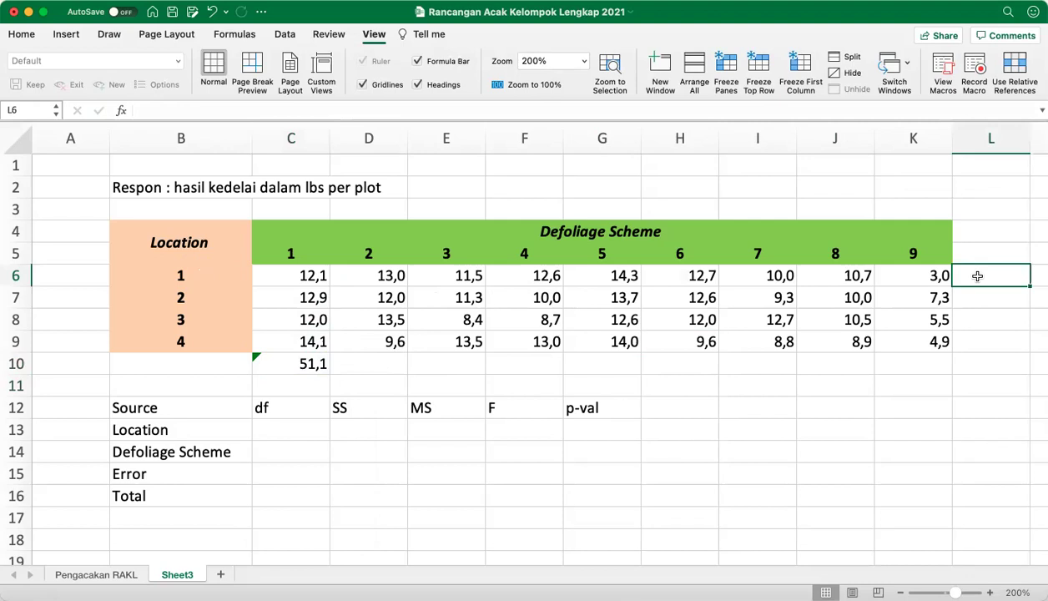
pyautogui.write('=sum(')
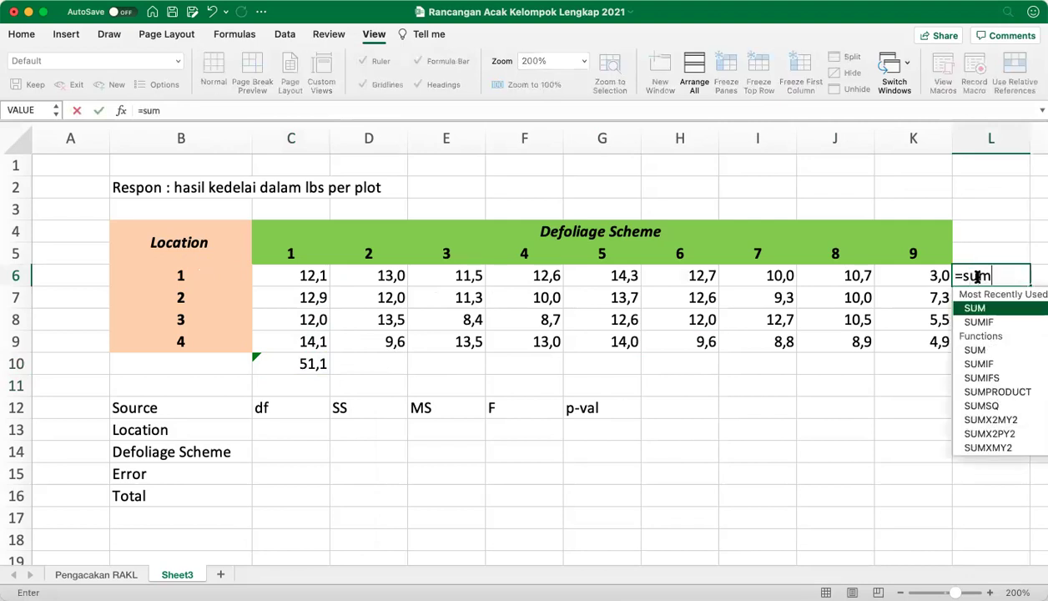
pyautogui.press('Left')
pyautogui.press('Left')
pyautogui.press('Left')
pyautogui.press('Left')
pyautogui.press('Left')
pyautogui.press('Left')
pyautogui.press('Left')
pyautogui.press('Left')
pyautogui.press('Left')
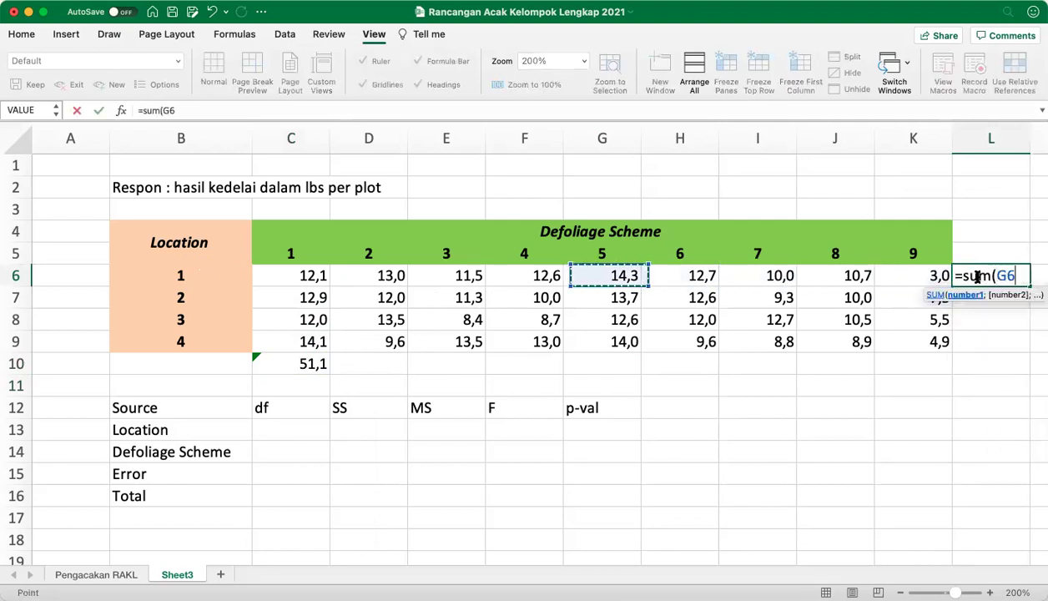
pyautogui.hotkey('shift', 'Right')
pyautogui.hotkey('shift', 'Right')
pyautogui.hotkey('shift', 'Right')
pyautogui.hotkey('shift', 'Right')
pyautogui.hotkey('shift', 'Right')
pyautogui.hotkey('shift', 'Right')
pyautogui.hotkey('shift', 'Right')
pyautogui.hotkey('shift', 'Right')
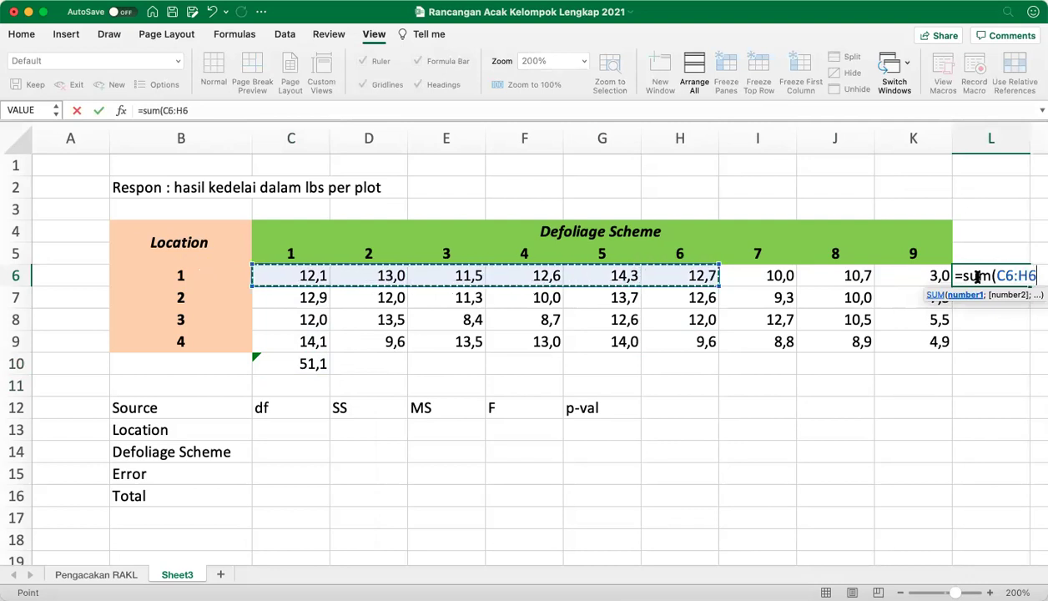
pyautogui.write(')')
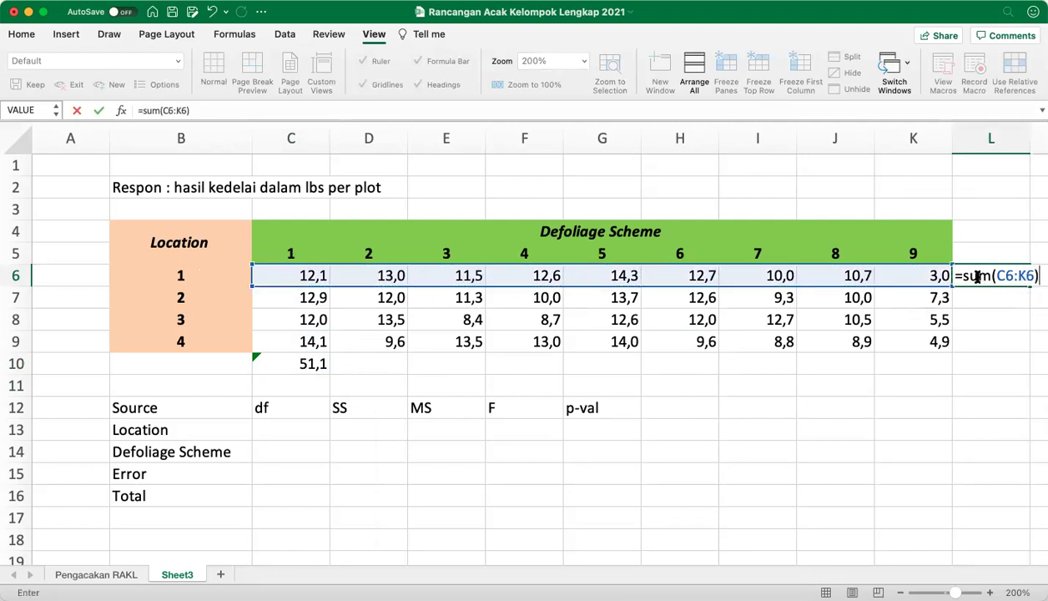
pyautogui.press('Return')
# Step: Copy the row total formula from L6 down to L9 for the other locations
pyautogui.click(981, 279)
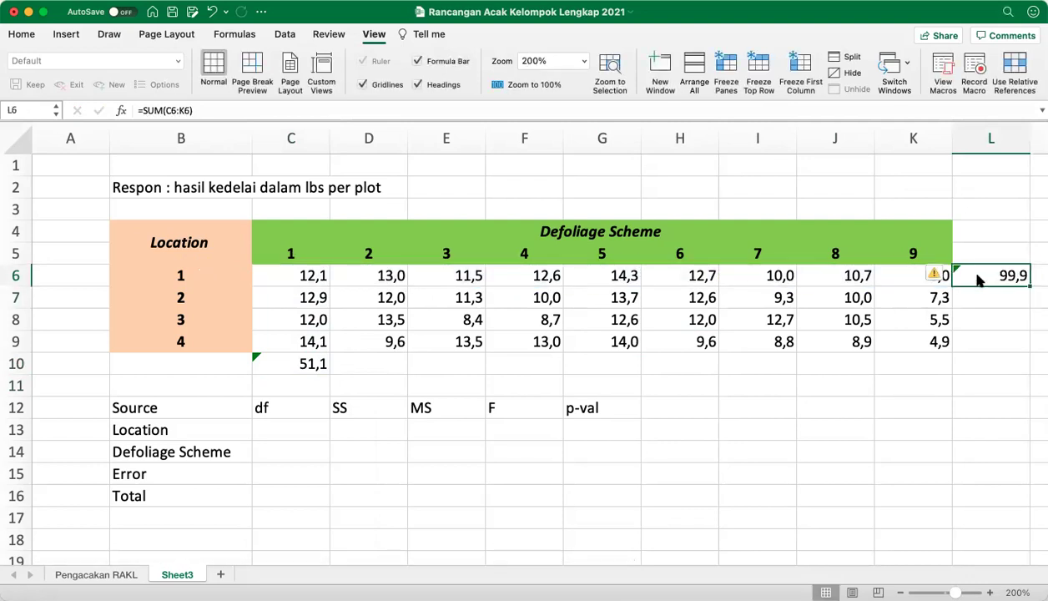
pyautogui.press('super+c')
pyautogui.keyDown('shift'); pyautogui.click(1003, 311); pyautogui.keyUp('shift')
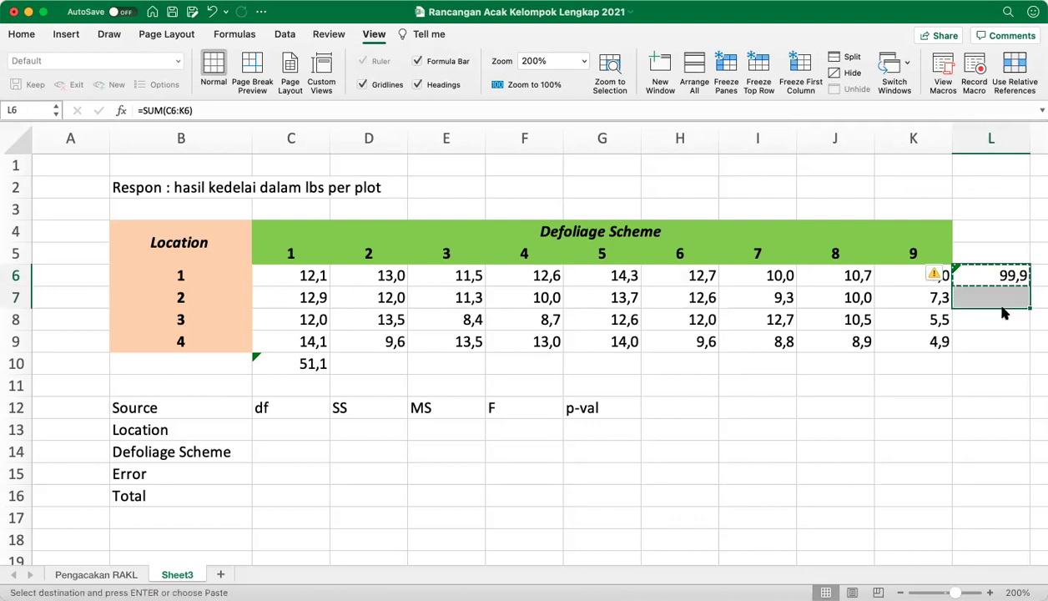
pyautogui.hotkey('shift', 'Down')
pyautogui.hotkey('shift', 'Down')
pyautogui.press('super+v')
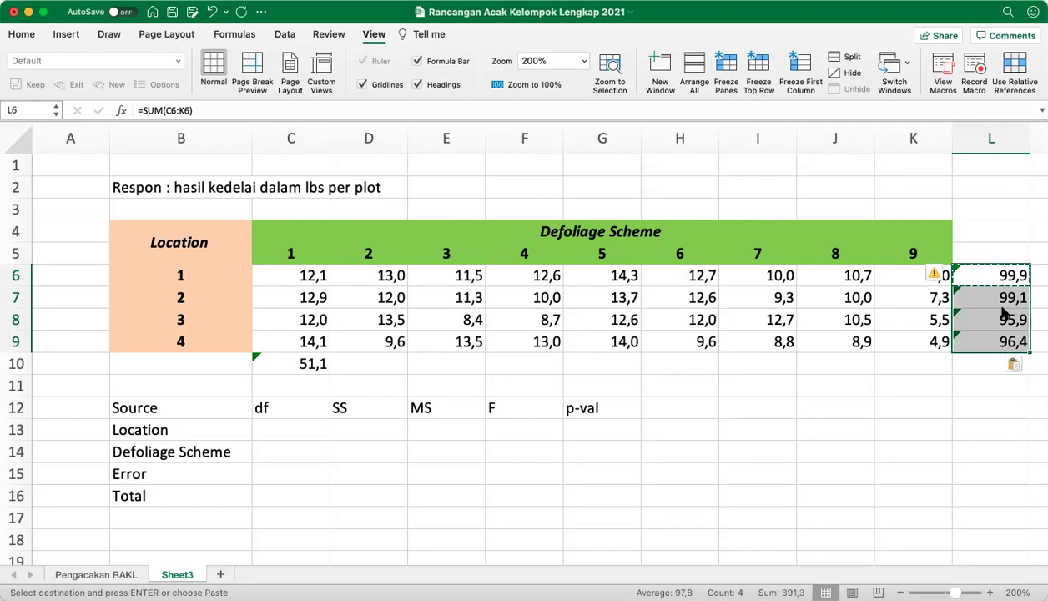
# Step: Copy the column total formula from C10 across to K10 for the other defoliage schemes
pyautogui.press('Down')
pyautogui.press('Down')
pyautogui.press('Down')
pyautogui.press('Down')
pyautogui.press('Left')
pyautogui.press('Left')
pyautogui.press('Left')
pyautogui.press('Left')
pyautogui.press('Left')
pyautogui.press('Left')
pyautogui.press('Left')
pyautogui.press('Left')
pyautogui.press('Left')
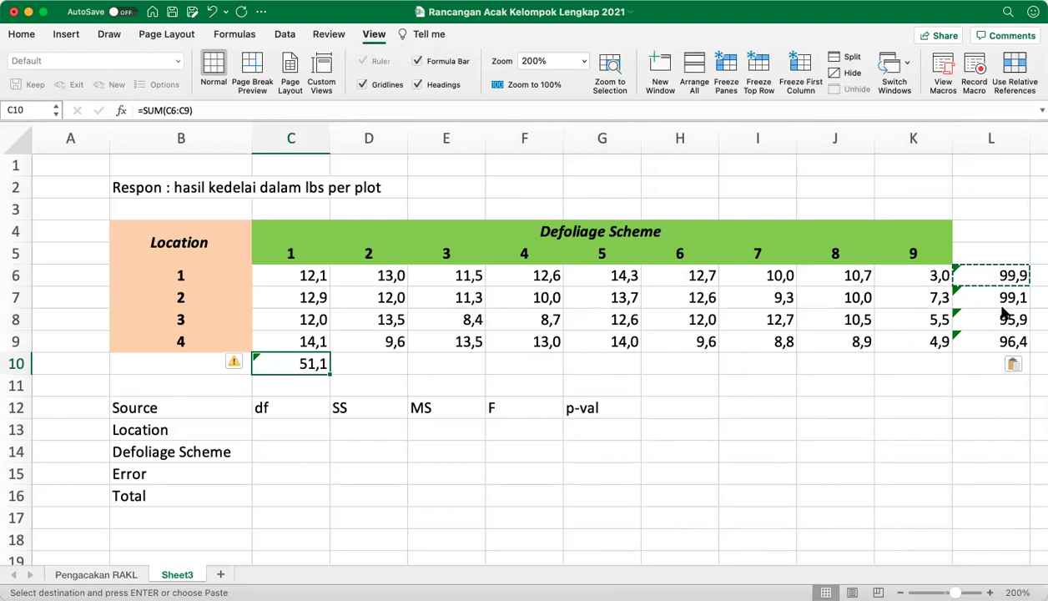
pyautogui.press('super+c')
pyautogui.hotkey('shift', 'Right')
pyautogui.hotkey('shift', 'Right')
pyautogui.hotkey('shift', 'Right')
pyautogui.hotkey('shift', 'Right')
pyautogui.hotkey('shift', 'Right')
pyautogui.hotkey('shift', 'Right')
pyautogui.hotkey('shift', 'Right')
pyautogui.hotkey('shift', 'Right')
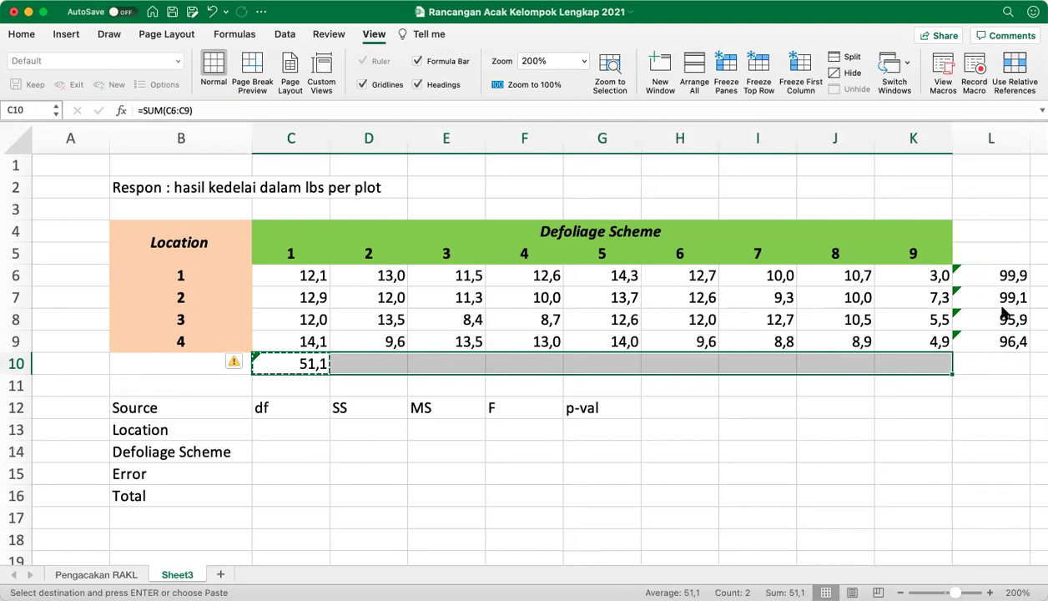
pyautogui.press('super+v')
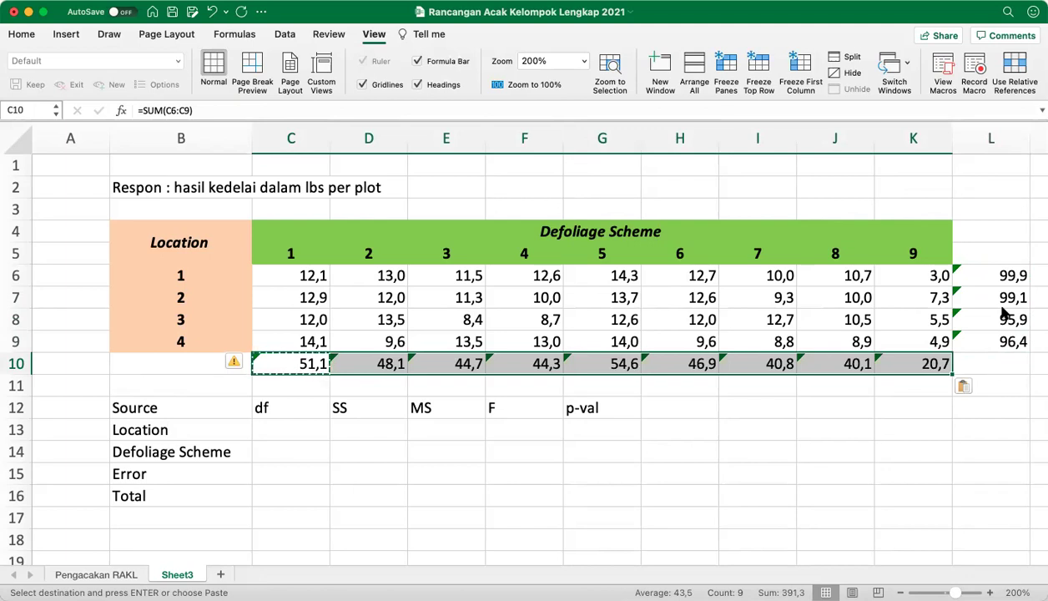
# Step: Paste the copied total formula into L10 to compute the grand total of L6:L9
pyautogui.press('Right')
pyautogui.press('Right')
pyautogui.press('Right')
pyautogui.press('Right')
pyautogui.press('Right')
pyautogui.press('Right')
pyautogui.press('Right')
pyautogui.press('Right')
pyautogui.press('Right')
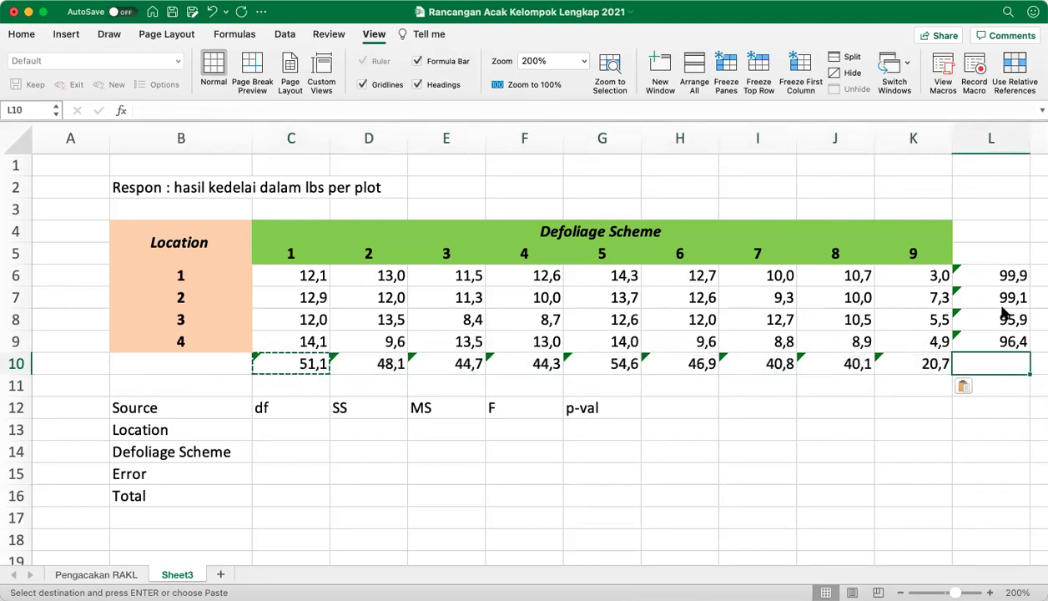
pyautogui.press('super+v')
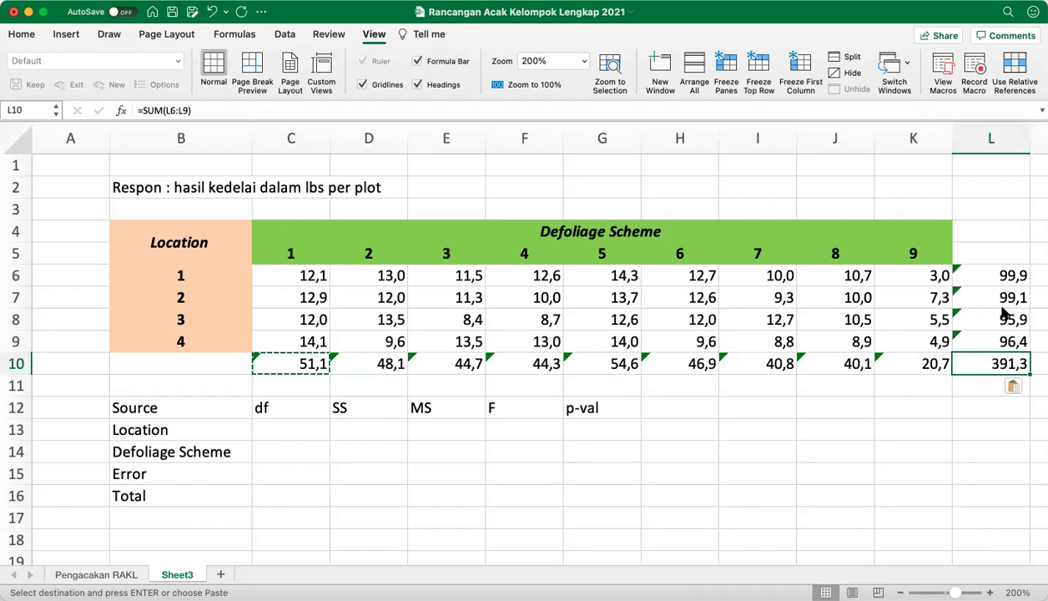
# Step: Fill the location totals in L6:L9 with the same light orange as the Location column
pyautogui.press('Up')
pyautogui.press('Up')
pyautogui.press('Up')
pyautogui.press('Up')
pyautogui.hotkey('shift', 'Down')
pyautogui.hotkey('shift', 'Down')
pyautogui.hotkey('shift', 'Down')
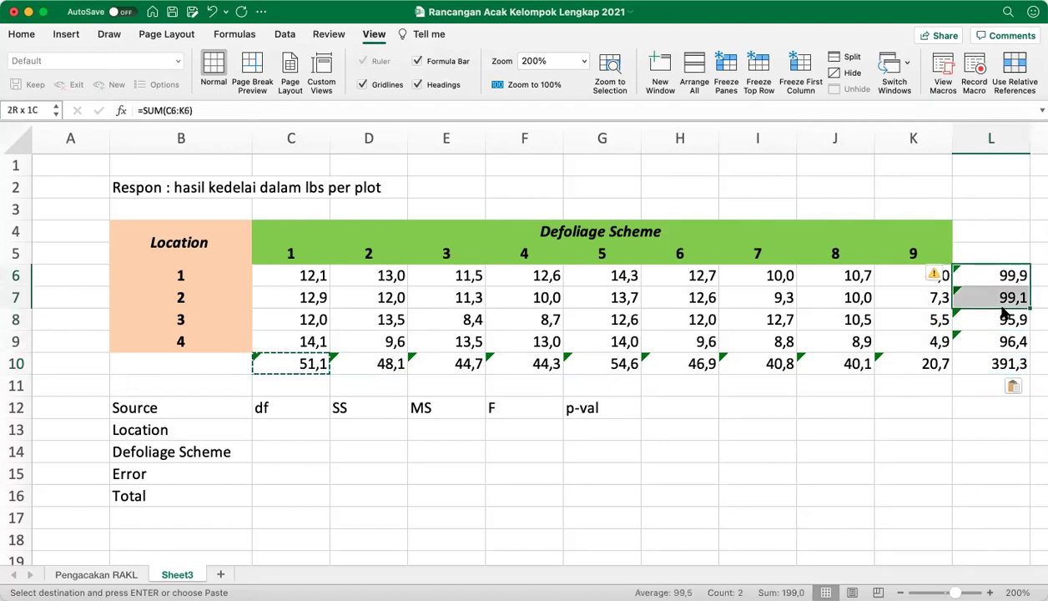
pyautogui.click(23, 34)
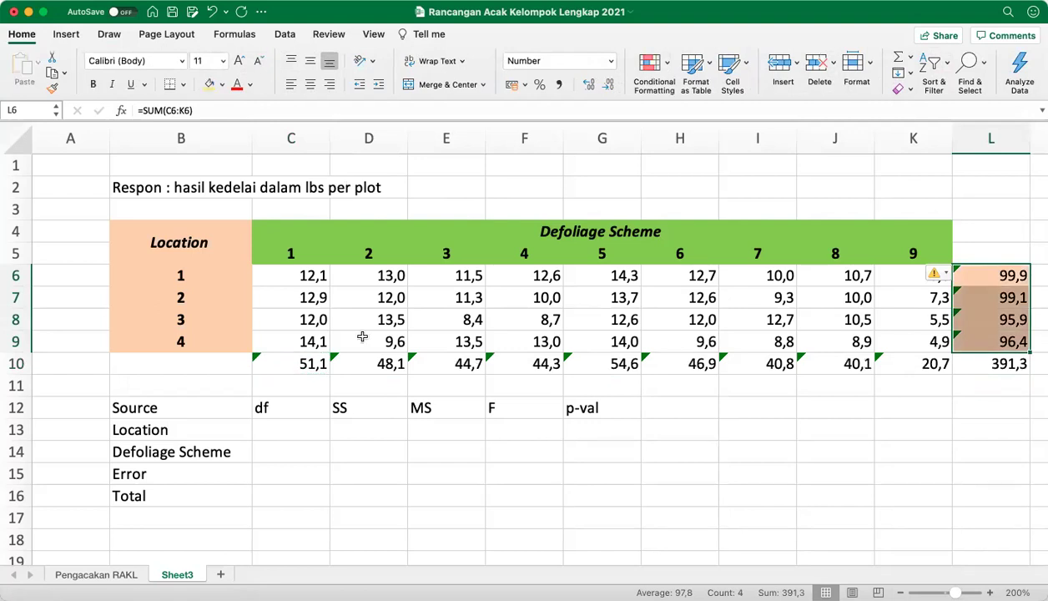
# Step: Fill the defoliage scheme totals in C10:K10 with the same green as the Defoliage Scheme header
pyautogui.click(289, 363)
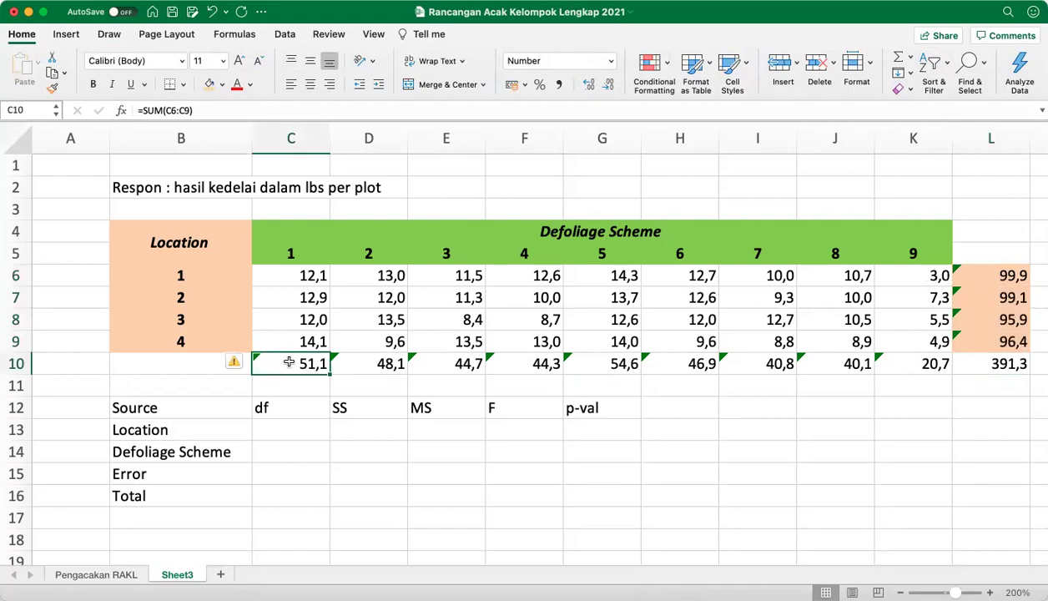
pyautogui.hotkey('shift', 'Right')
pyautogui.hotkey('shift', 'Right')
pyautogui.hotkey('shift', 'Right')
pyautogui.hotkey('shift', 'Right')
pyautogui.hotkey('shift', 'Right')
pyautogui.hotkey('shift', 'Right')
pyautogui.hotkey('shift', 'Right')
pyautogui.hotkey('shift', 'Right')
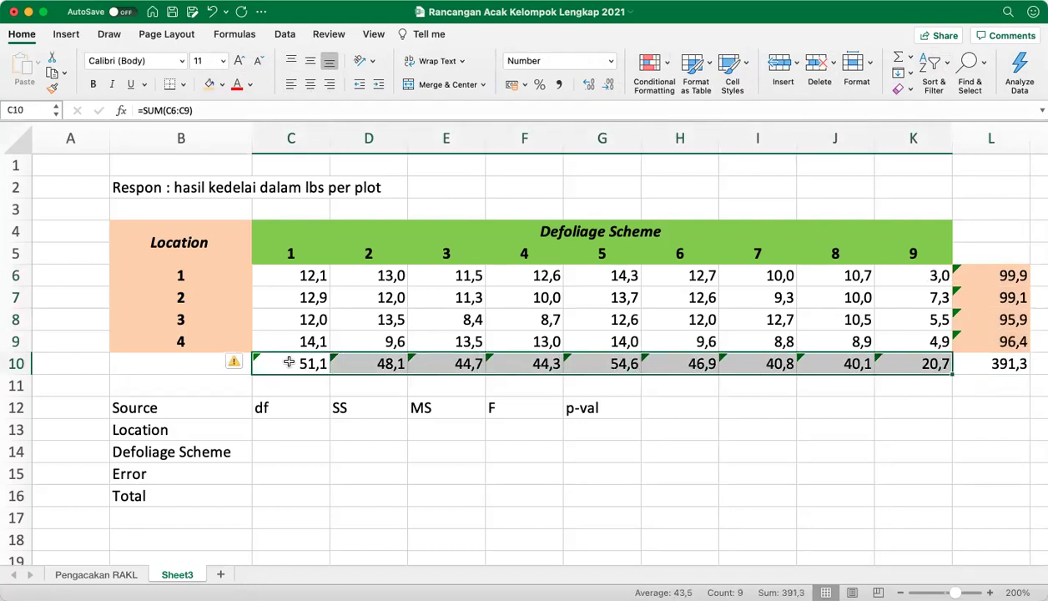
pyautogui.click(220, 86)
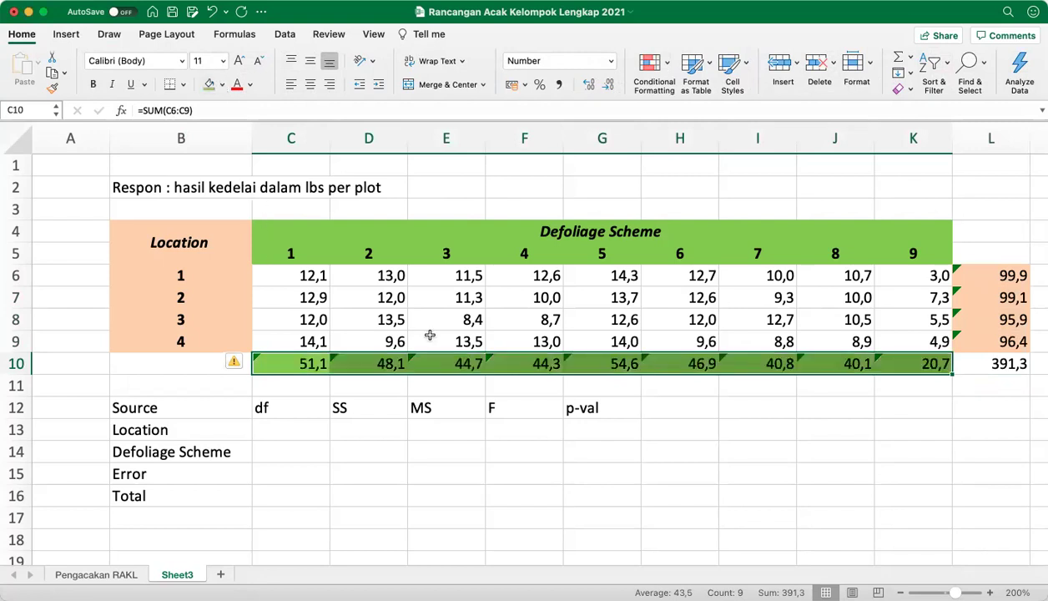
pyautogui.click(659, 407)
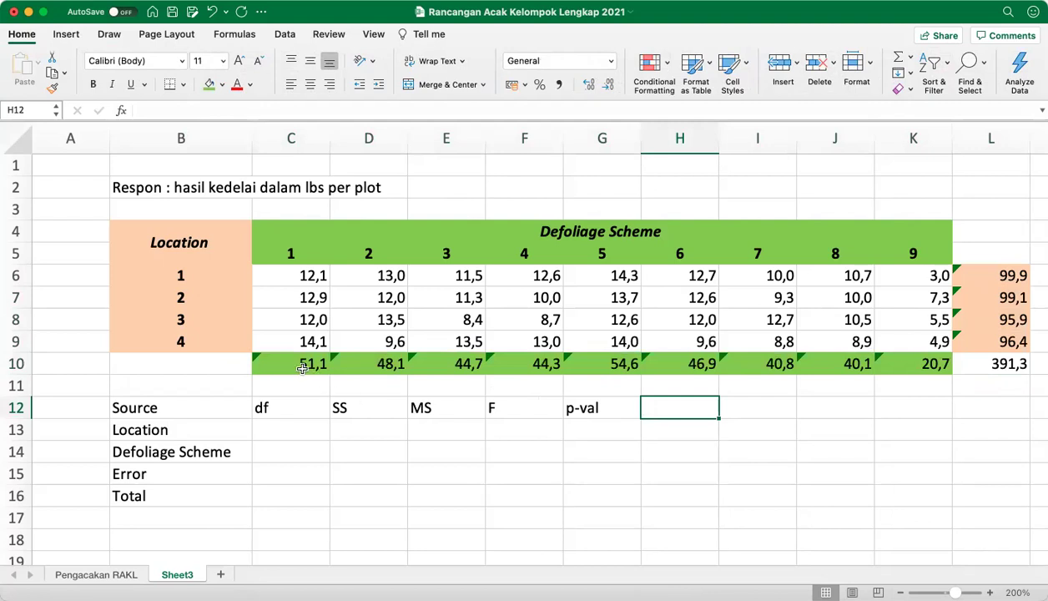
# Step: Name the range of location totals L6:L9 Blok
pyautogui.click(993, 274)
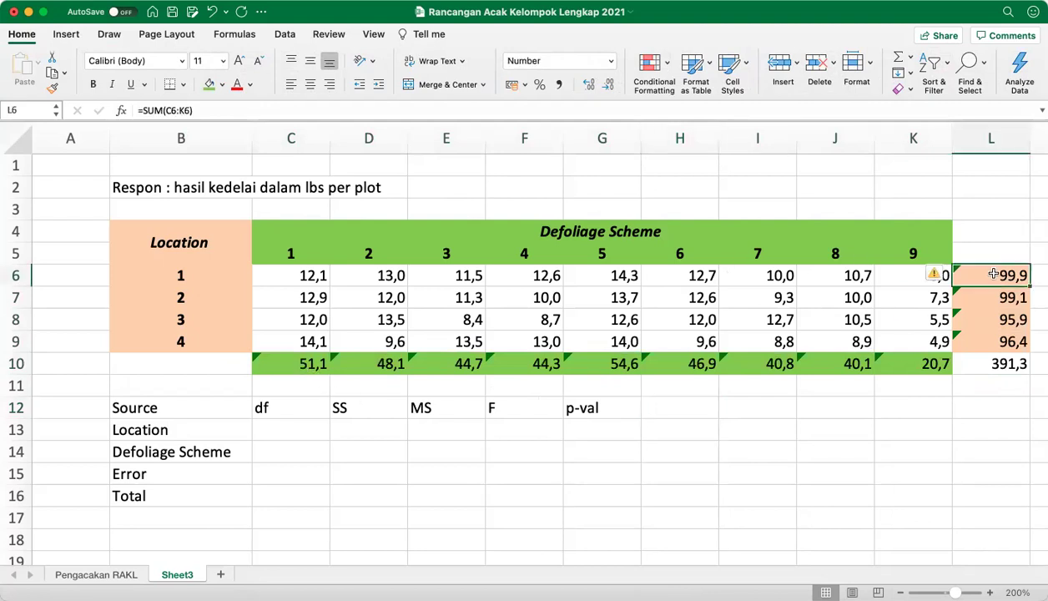
pyautogui.moveTo(993, 274); pyautogui.dragTo(1000, 341)
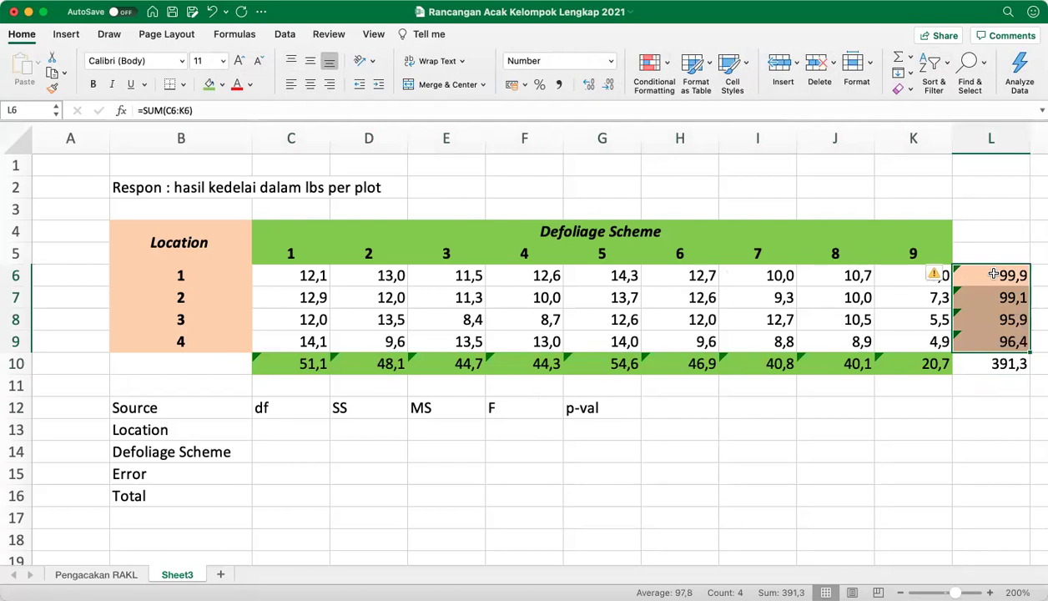
pyautogui.click(23, 108)
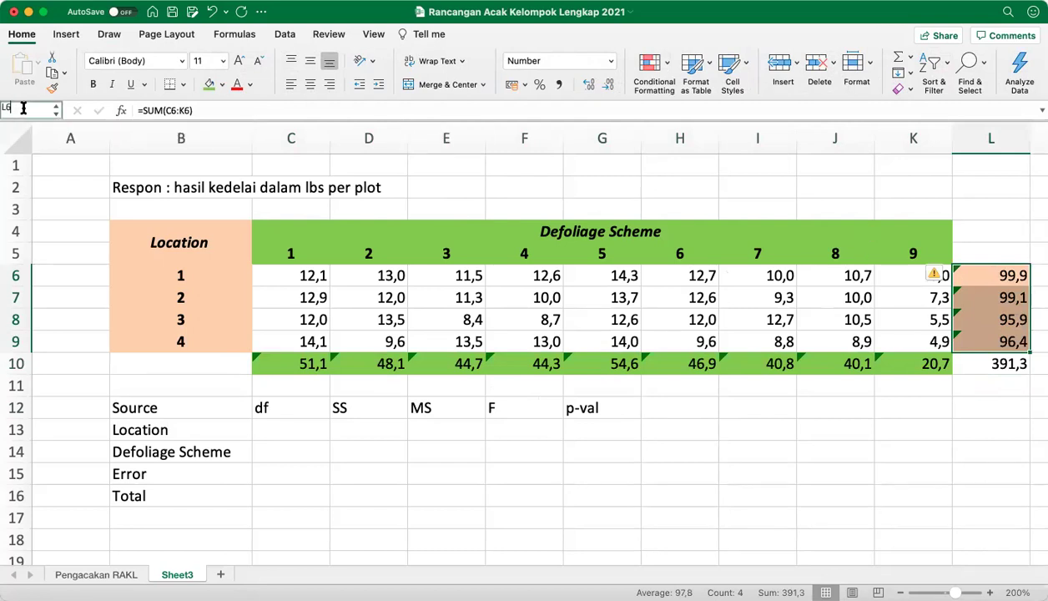
pyautogui.write('Blok')
pyautogui.press('Return')
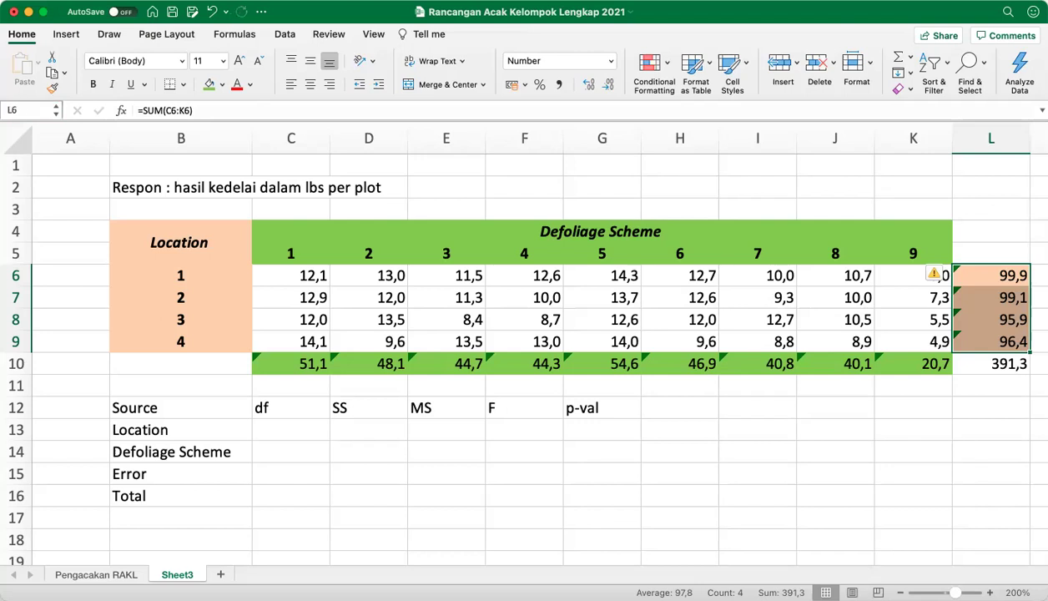
# Step: Try to name the defoliage scheme totals C10:K10 Perlakuan, and return to Sheet3
pyautogui.click(281, 360)
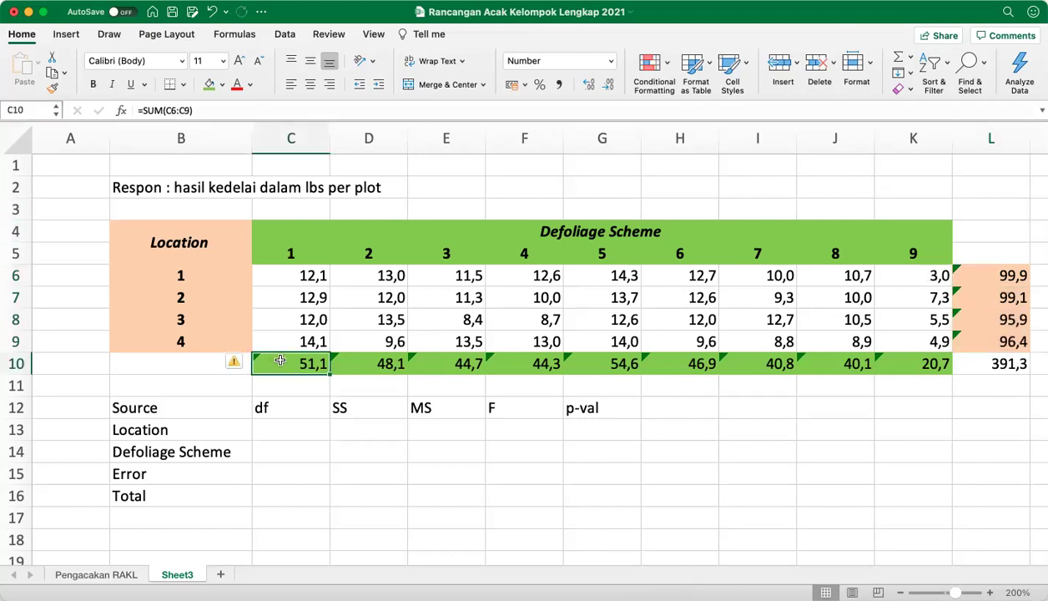
pyautogui.hotkey('shift', 'Right')
pyautogui.hotkey('shift', 'Right')
pyautogui.hotkey('shift', 'Right')
pyautogui.hotkey('shift', 'Right')
pyautogui.hotkey('shift', 'Right')
pyautogui.hotkey('shift', 'Right')
pyautogui.hotkey('shift', 'Right')
pyautogui.hotkey('shift', 'Right')
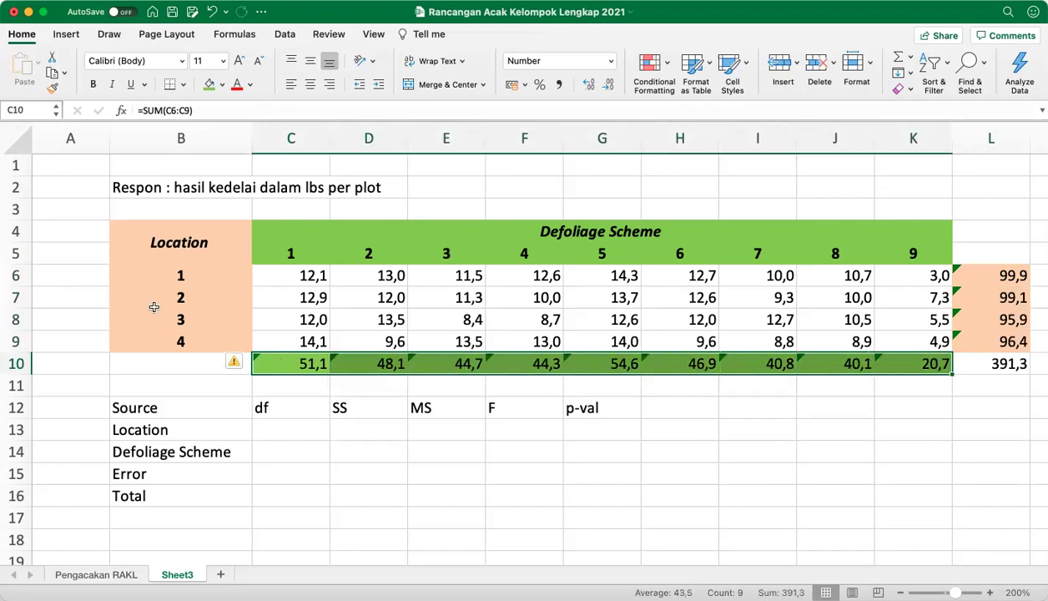
pyautogui.click(38, 109)
pyautogui.write('Perlakuan')
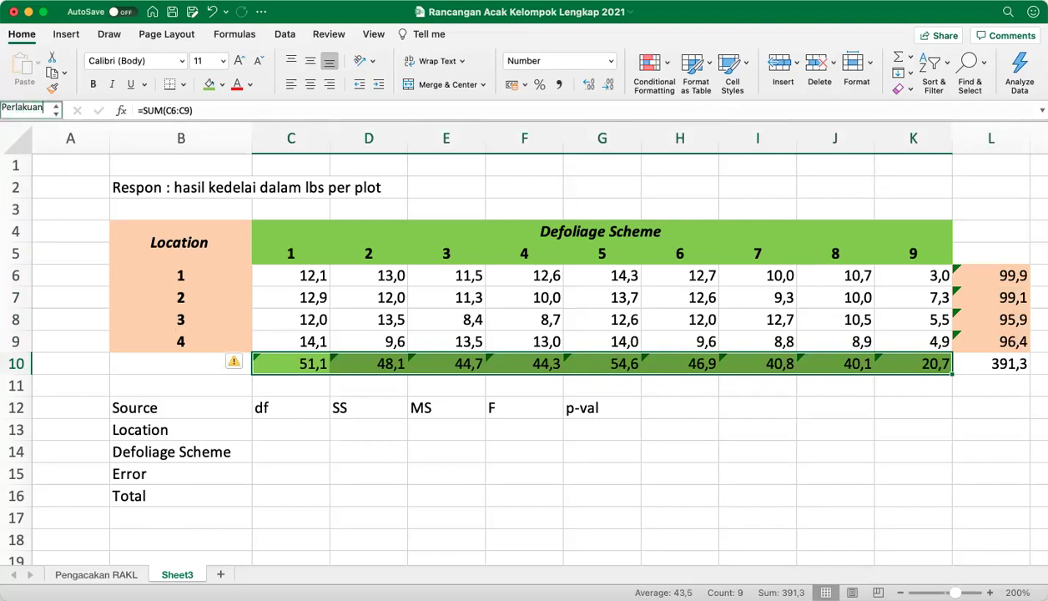
pyautogui.press('Return')
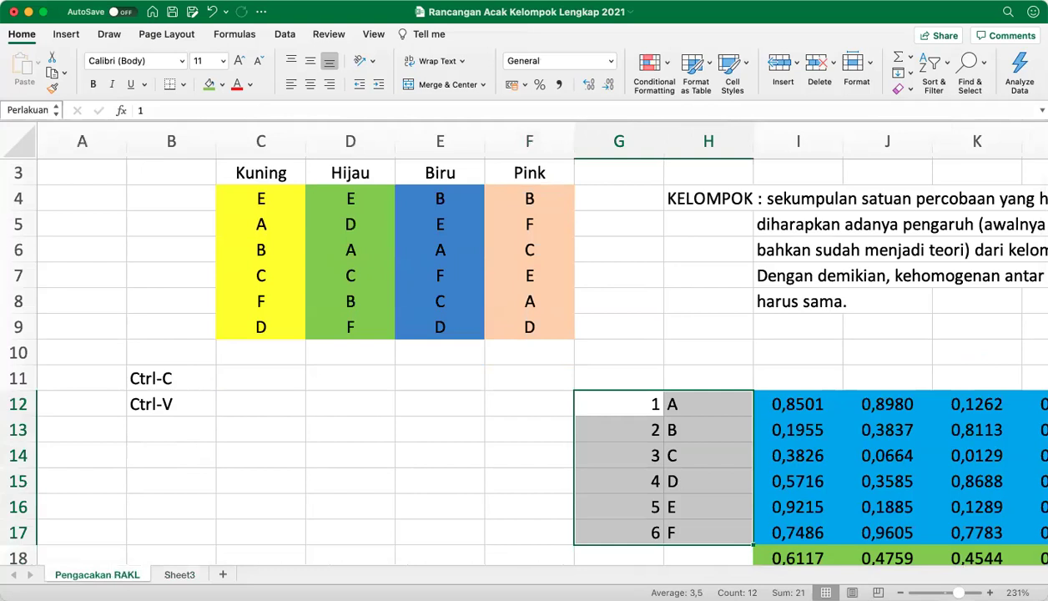
pyautogui.click(179, 575)
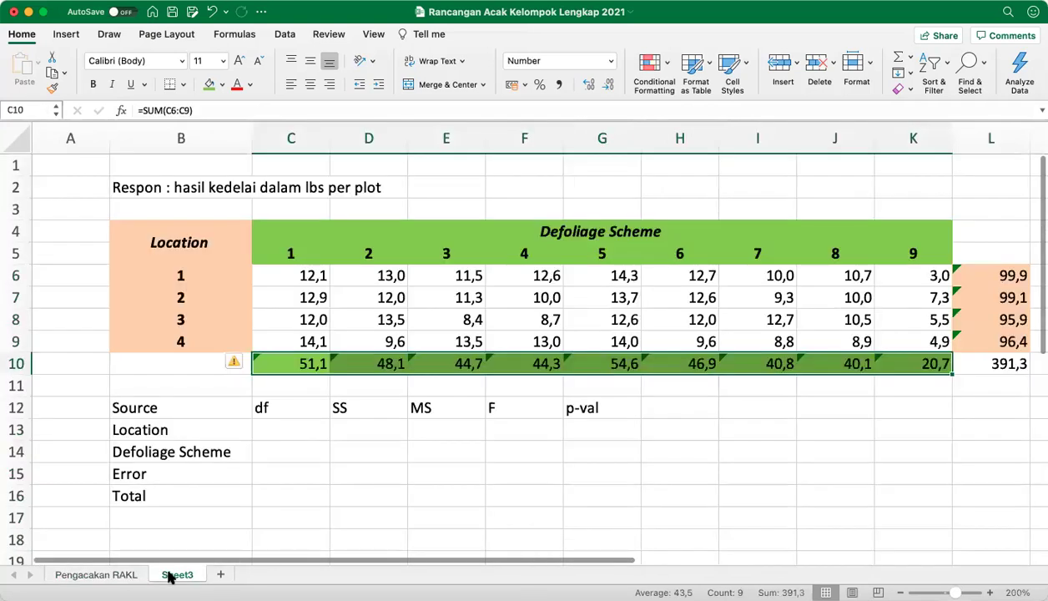
# Step: Name the range of defoliage scheme totals C10:K10 Defoliage
pyautogui.click(40, 109)
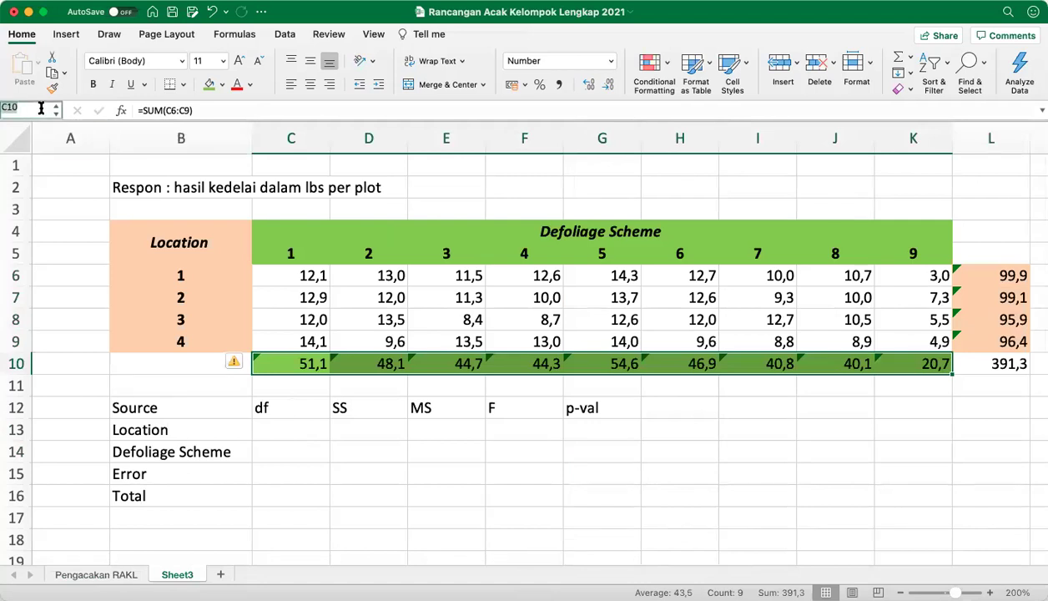
pyautogui.write('Defoliage')
pyautogui.press('Return')
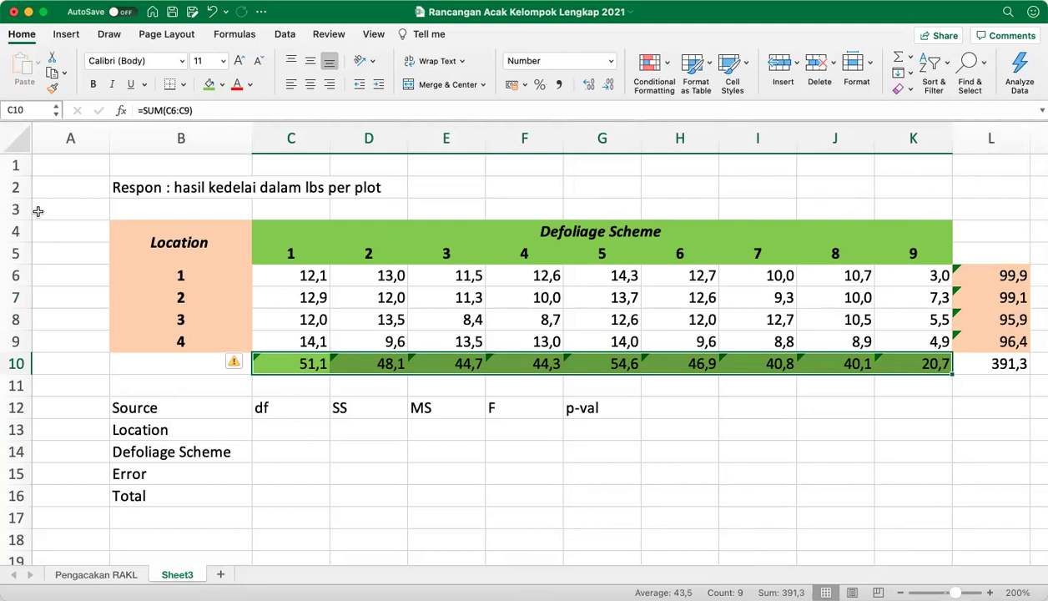
pyautogui.click(276, 389)
pyautogui.press('Up')
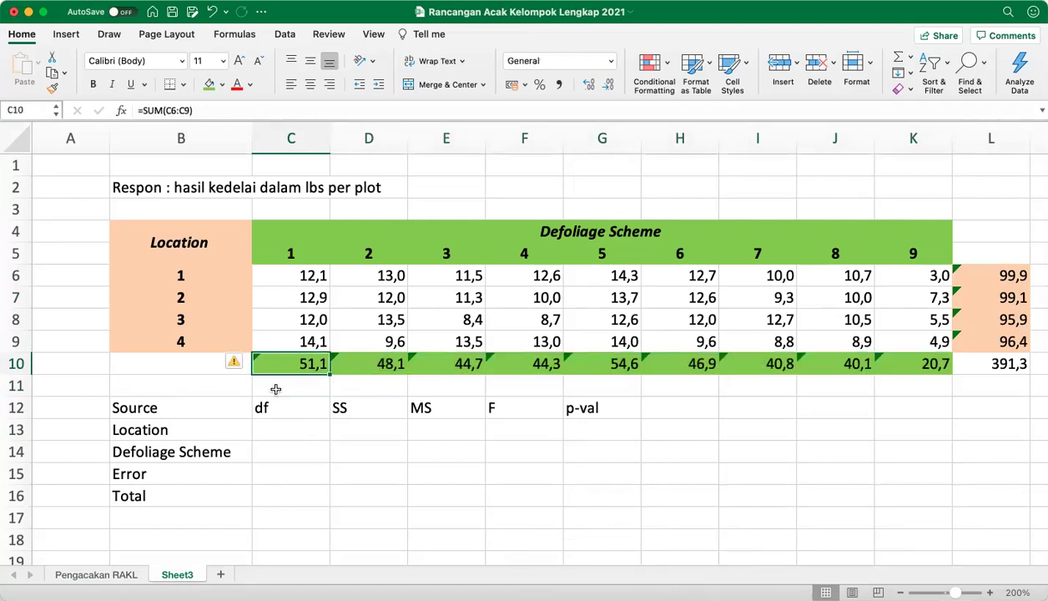
pyautogui.hotkey('ctrl', 'shift', 'Right')
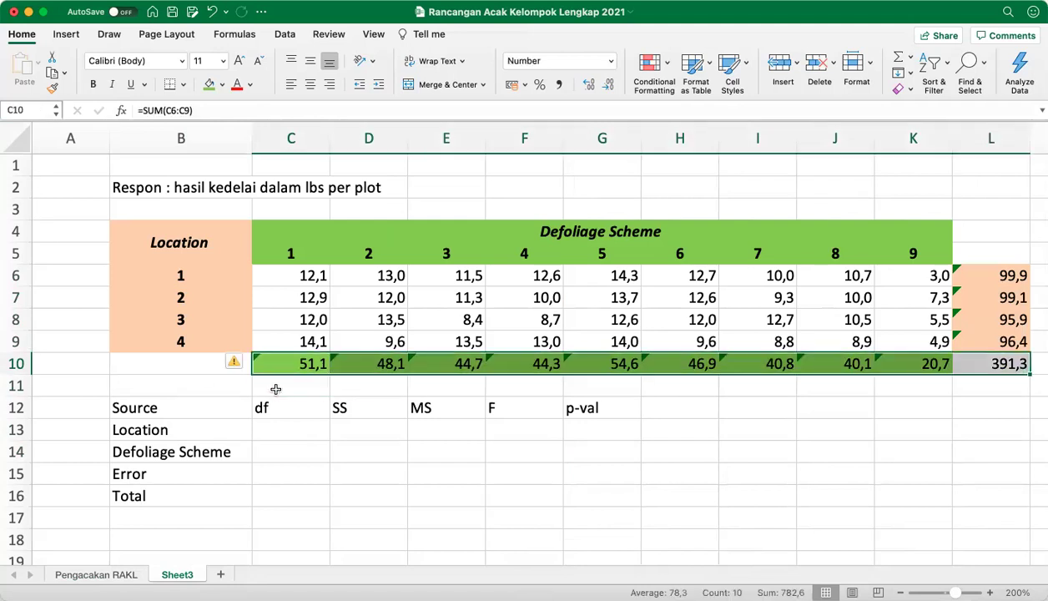
pyautogui.hotkey('shift', 'Left')
pyautogui.hotkey('shift', 'Right')
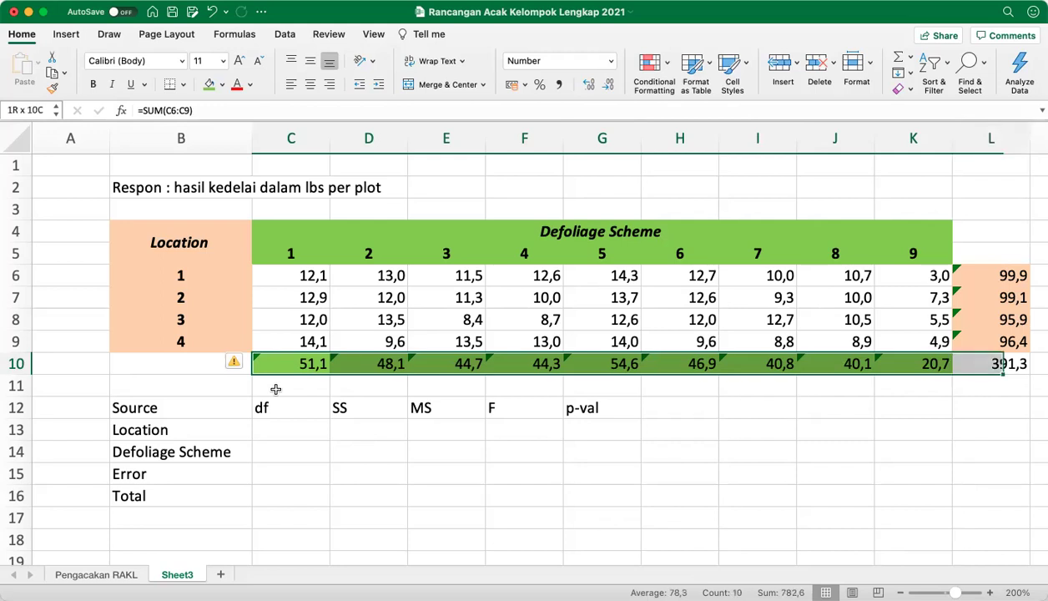
pyautogui.press('Right')
pyautogui.press('Right')
pyautogui.press('Down')
pyautogui.press('Down')
pyautogui.press('Down')
pyautogui.press('Down')
pyautogui.press('Down')
pyautogui.press('Left')
pyautogui.press('Left')
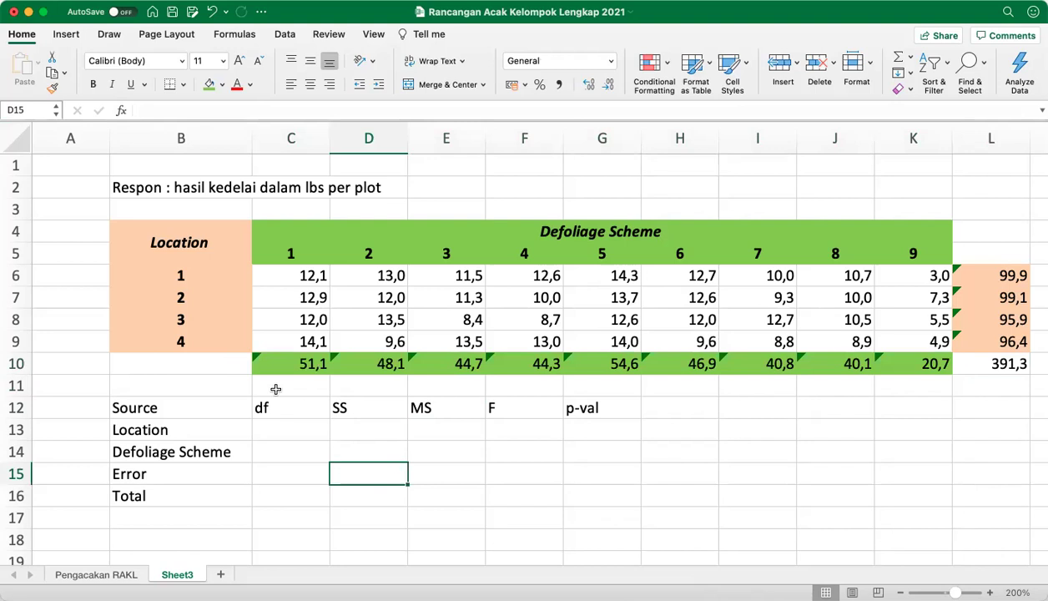
# Step: Make the ANOVA table headings in B12:G12 bold
pyautogui.press('Down')
pyautogui.press('Down')
pyautogui.press('Up')
pyautogui.press('Up')
pyautogui.press('Up')
pyautogui.press('Up')
pyautogui.press('Up')
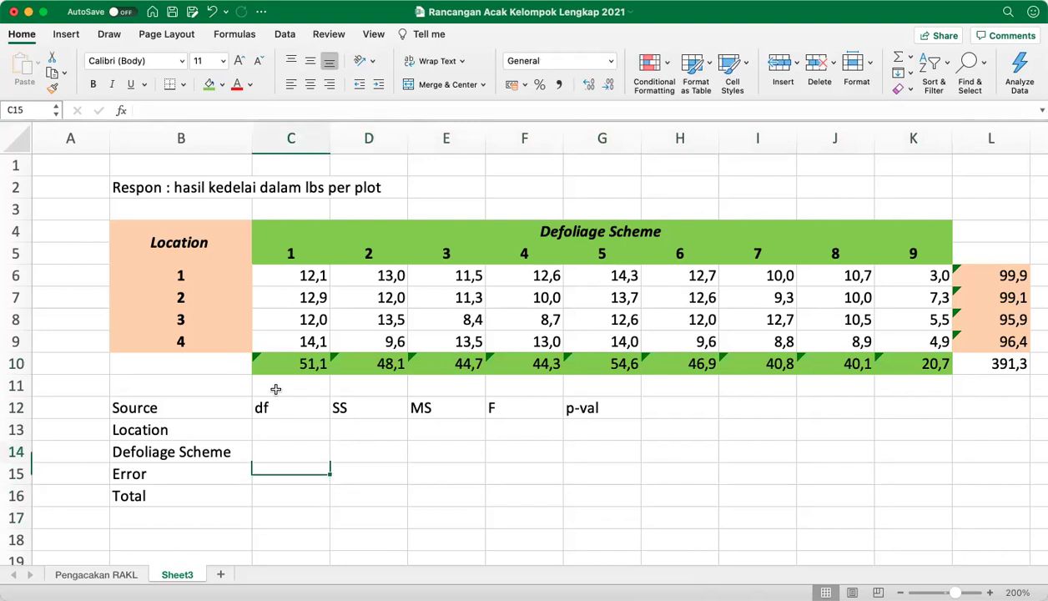
pyautogui.press('Left')
pyautogui.hotkey('shift', 'Right')
pyautogui.hotkey('shift', 'Right')
pyautogui.hotkey('shift', 'Right')
pyautogui.hotkey('shift', 'Right')
pyautogui.hotkey('shift', 'Right')
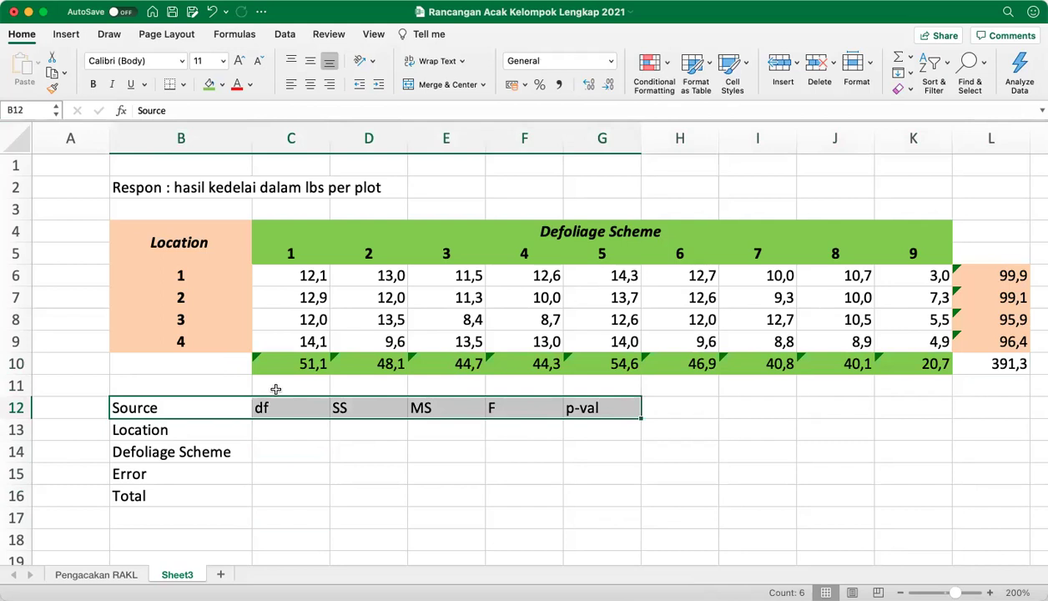
pyautogui.press('super+b')
# Step: Start a formula in C16 of the Total row with SUMSQ of the yields range C6:K9, named Hasil
pyautogui.press('Down')
pyautogui.press('Down')
pyautogui.press('Down')
pyautogui.press('Down')
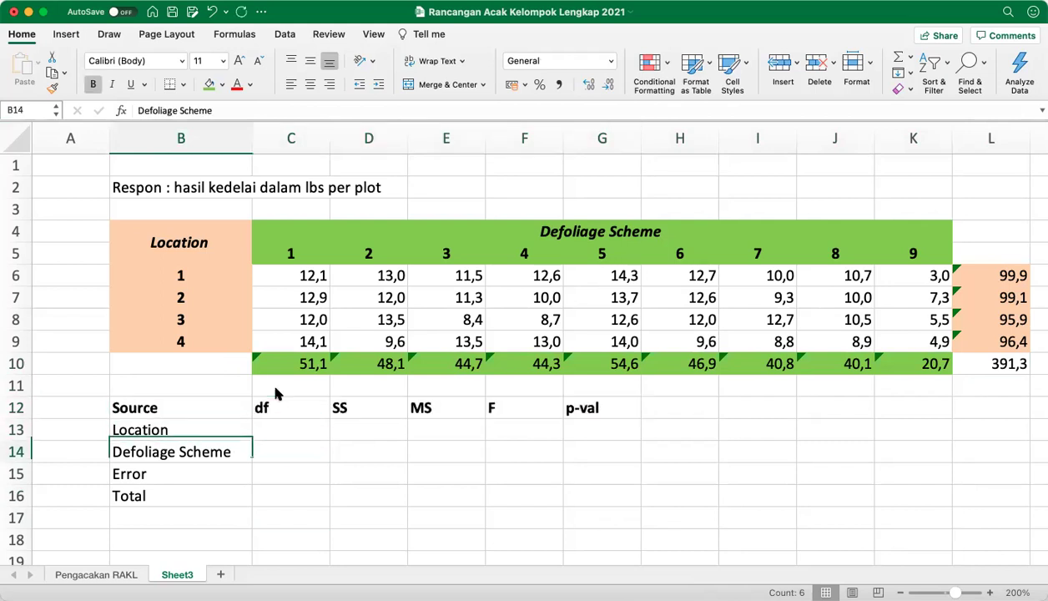
pyautogui.press('Right')
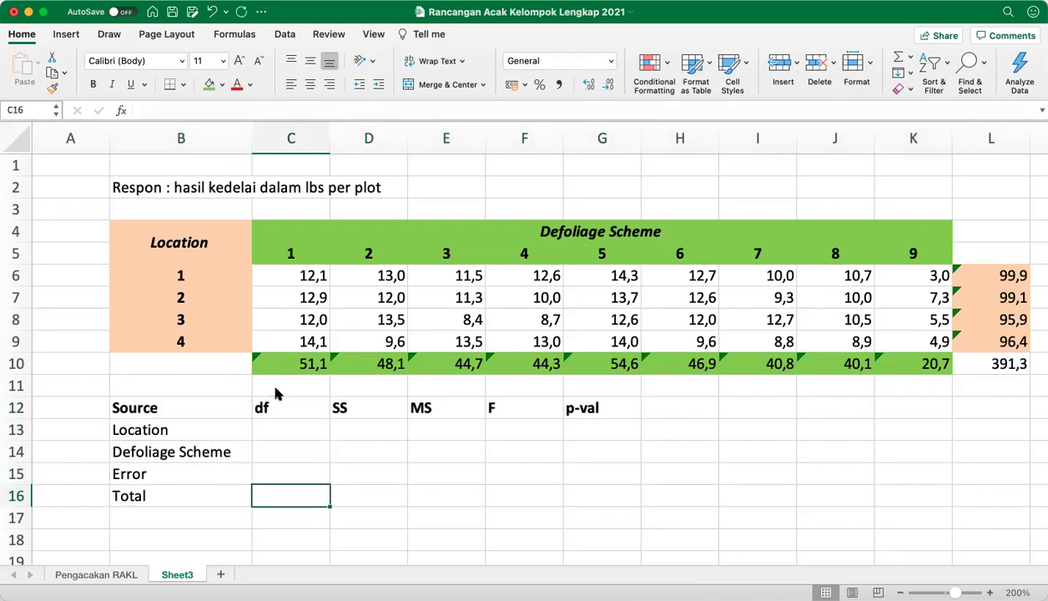
pyautogui.write('=')
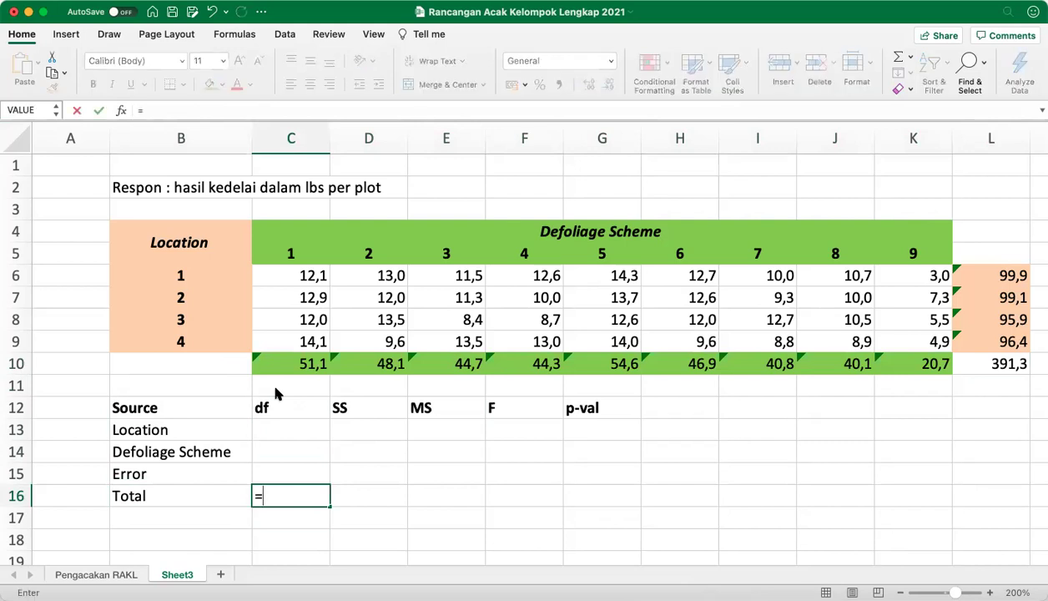
pyautogui.write('su')
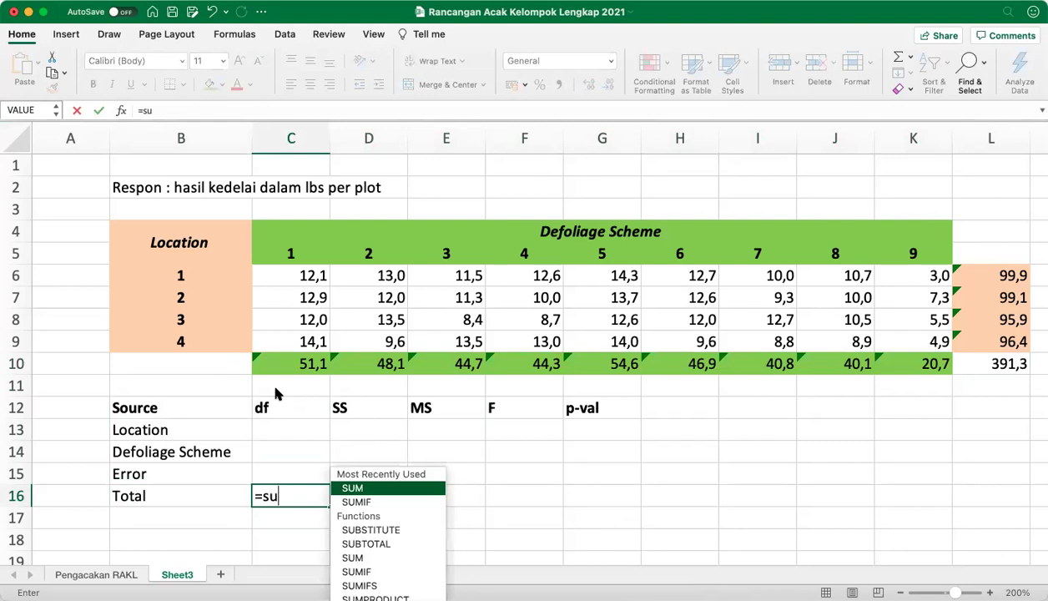
pyautogui.write('msq')
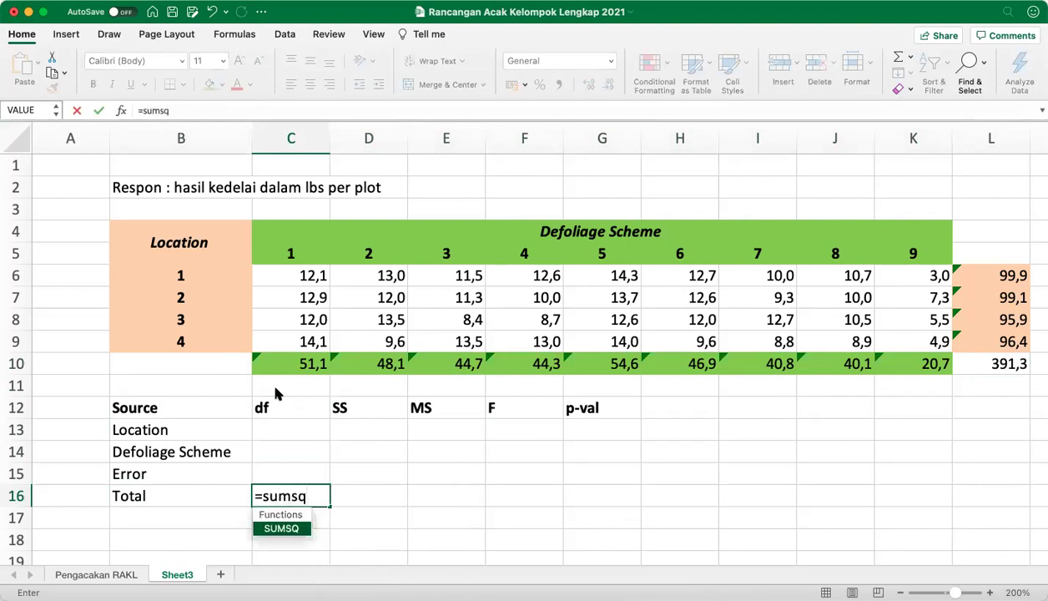
pyautogui.write('(')
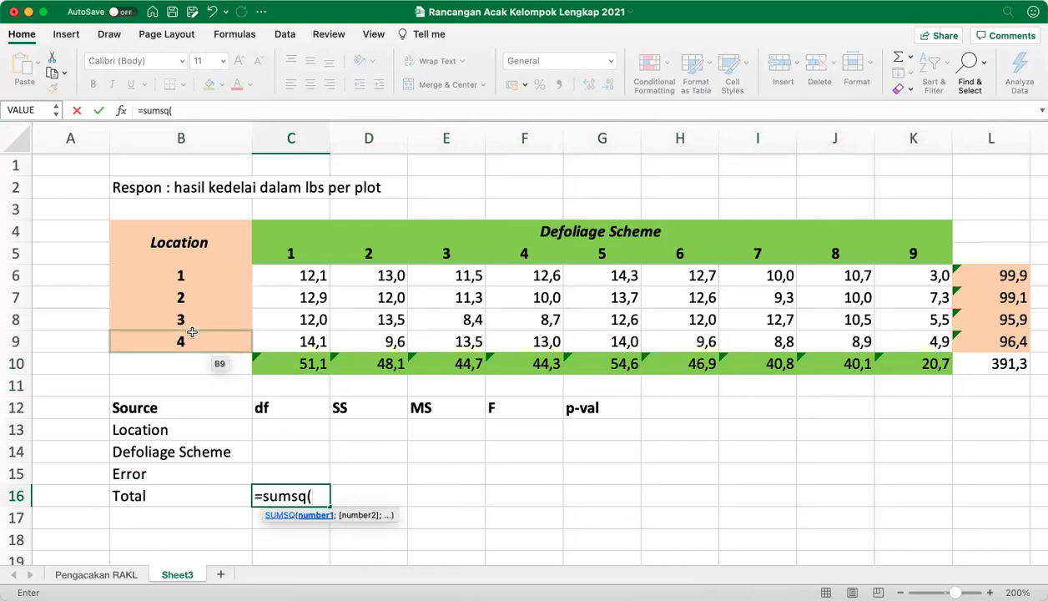
pyautogui.click(305, 276)
pyautogui.hotkey('shift', 'Down')
pyautogui.hotkey('shift', 'Down')
pyautogui.hotkey('shift', 'Down')
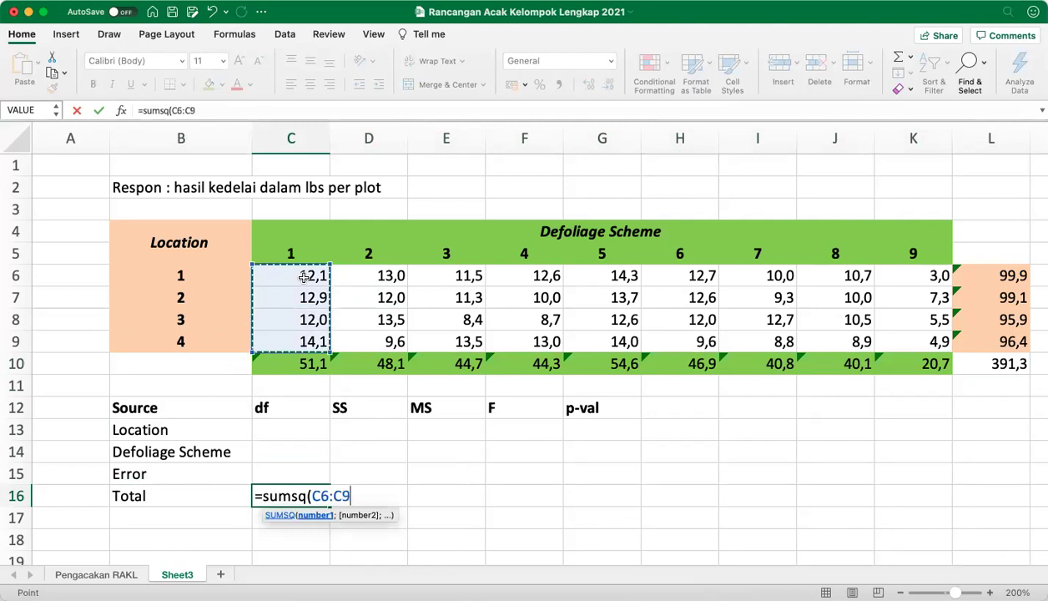
pyautogui.hotkey('shift', 'Right')
pyautogui.hotkey('shift', 'Right')
pyautogui.hotkey('shift', 'Right')
pyautogui.hotkey('shift', 'Right')
pyautogui.hotkey('shift', 'Right')
pyautogui.hotkey('shift', 'Right')
pyautogui.hotkey('shift', 'Right')
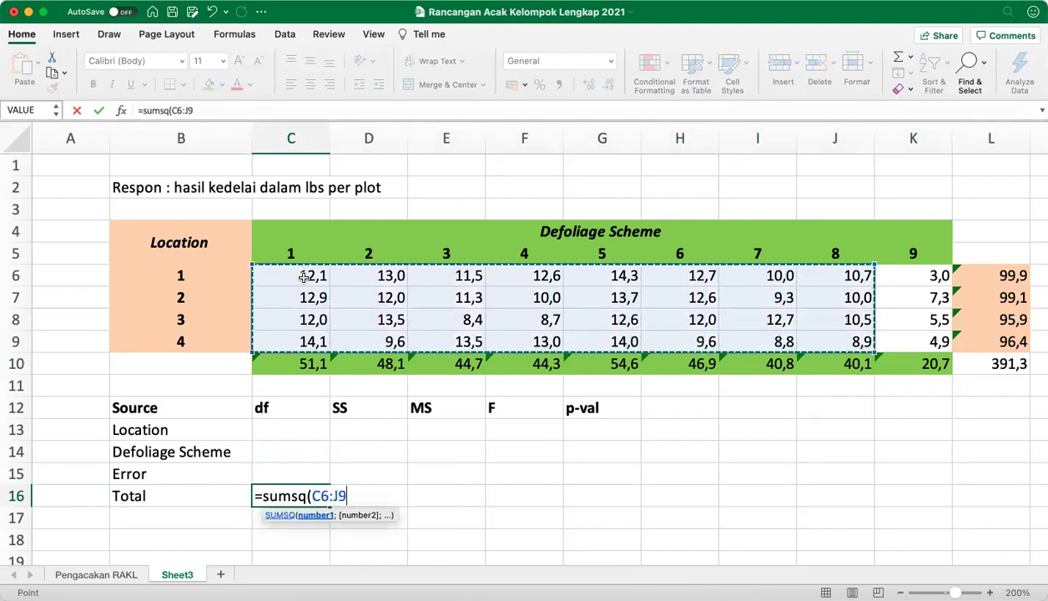
pyautogui.hotkey('shift', 'Right')
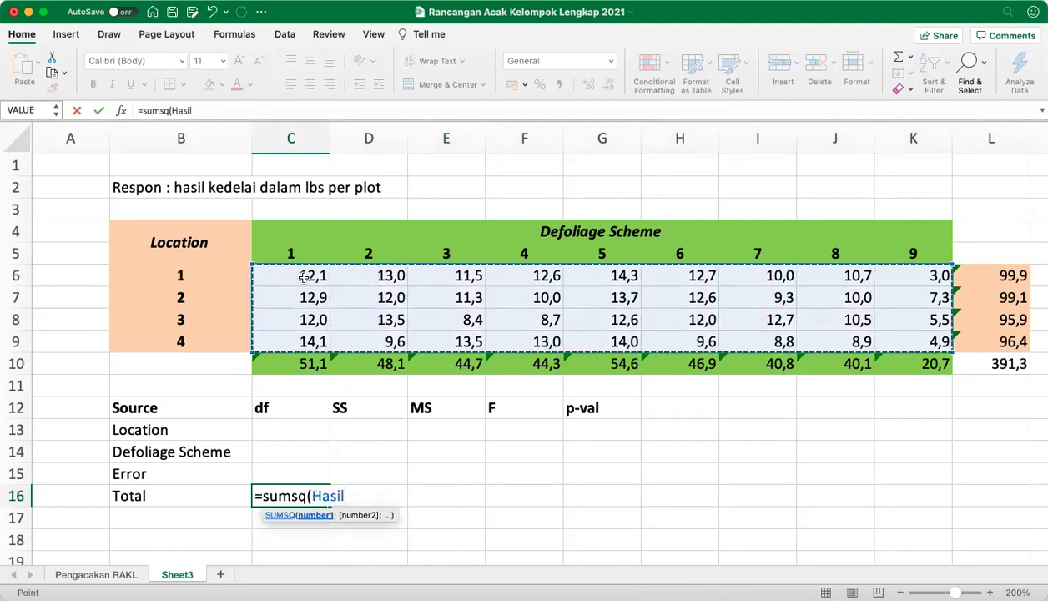
pyautogui.write(')')
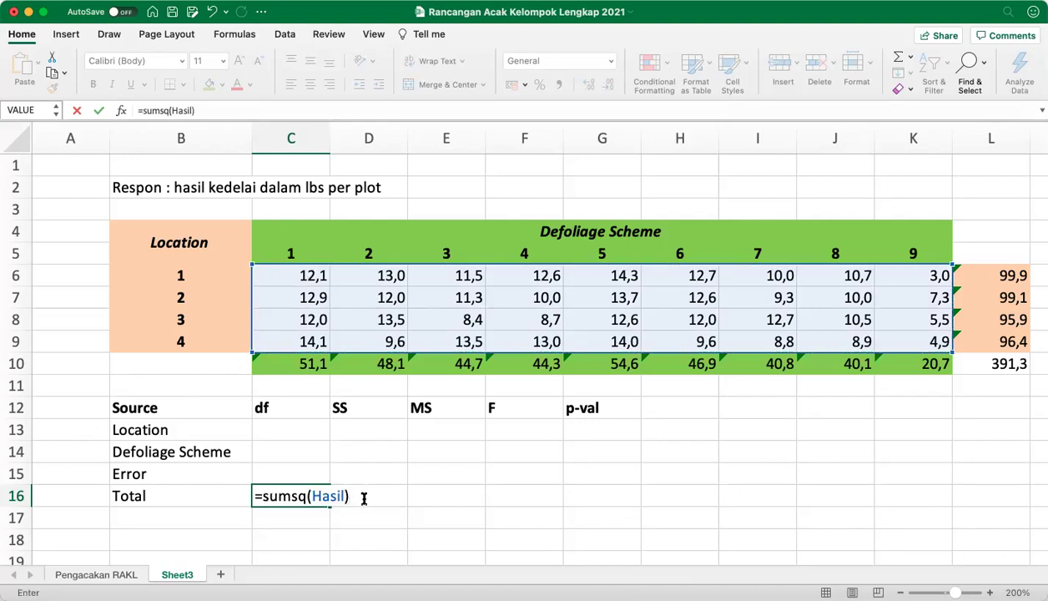
# Step: Complete the C16 formula by subtracting the correction term, giving =SUMSQ(Hasil)-SUM(Hasil)^2/COUNT(Hasil)
pyautogui.write('-')
pyautogui.write('sum')
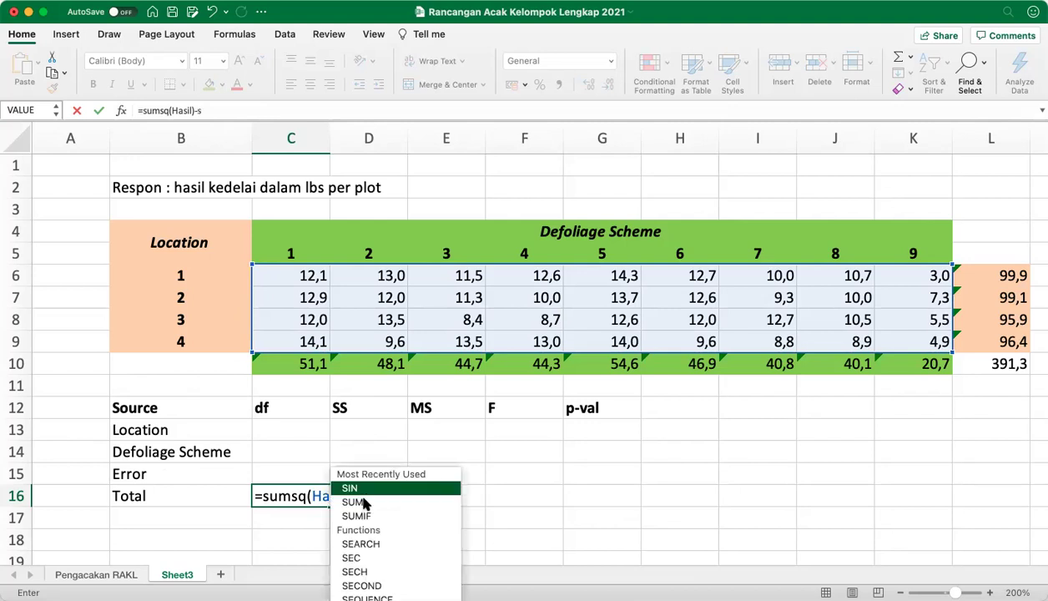
pyautogui.write('(')
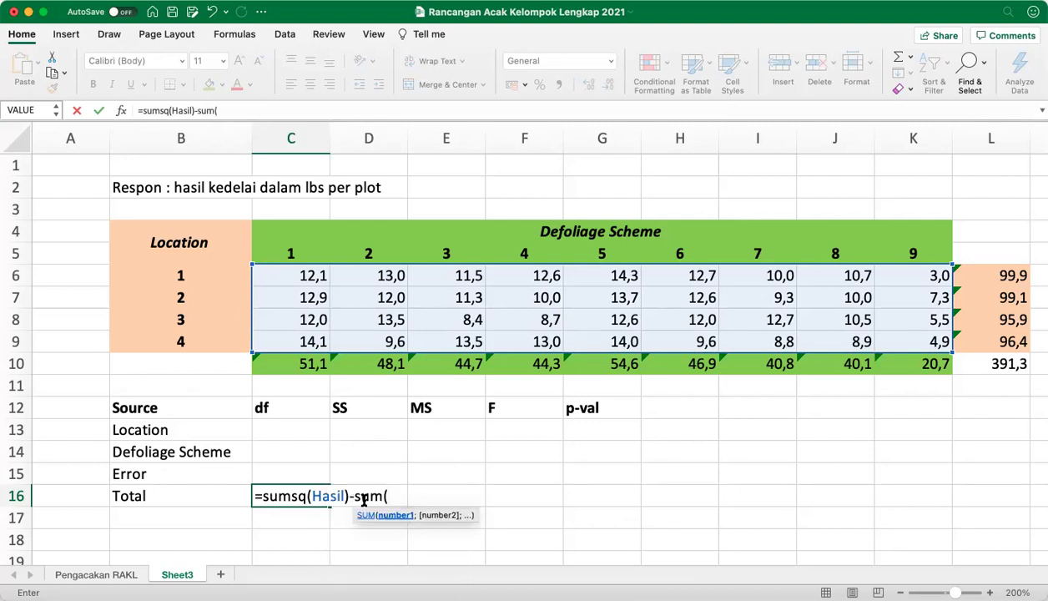
pyautogui.write('Hasil')
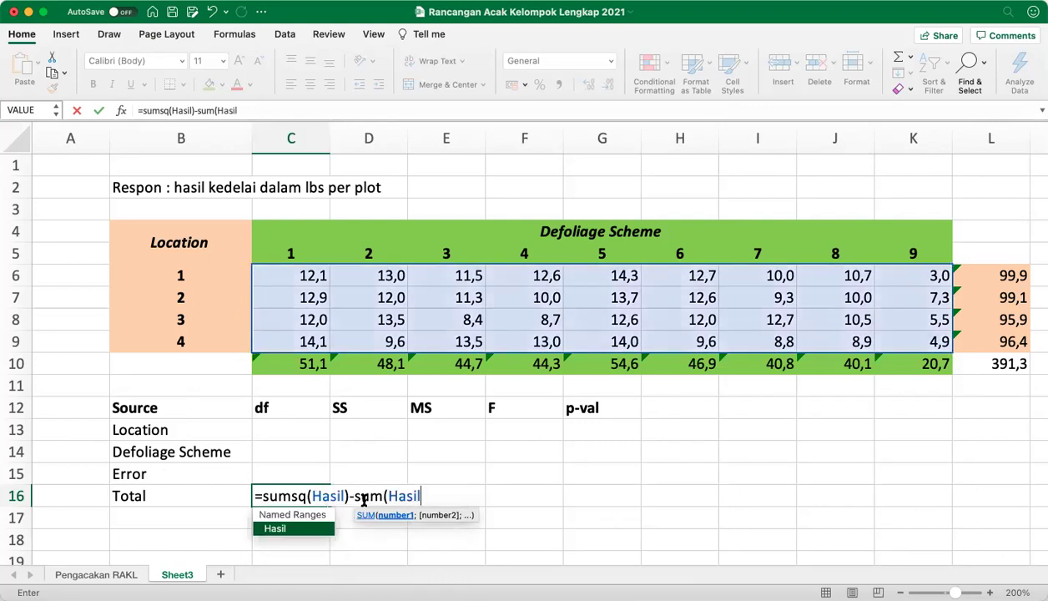
pyautogui.write(')^2/cou')
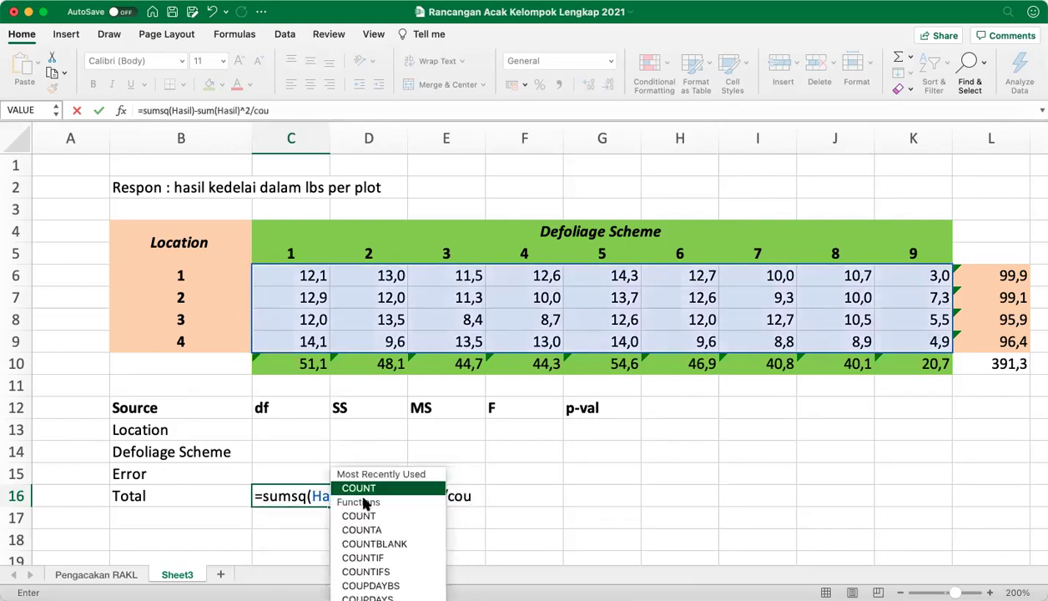
pyautogui.write('nt(')
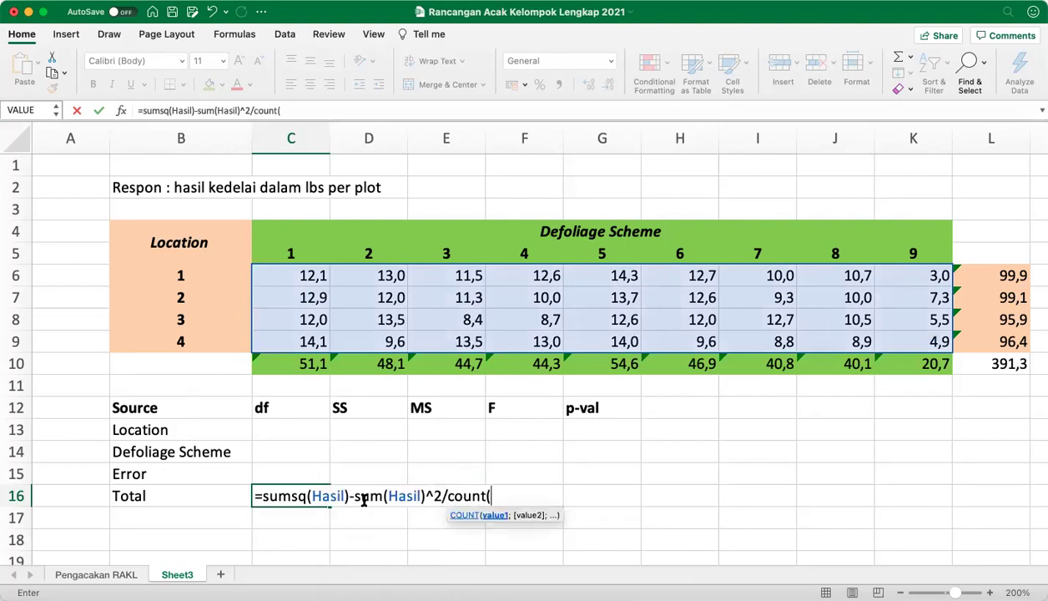
pyautogui.write('Hasil)')
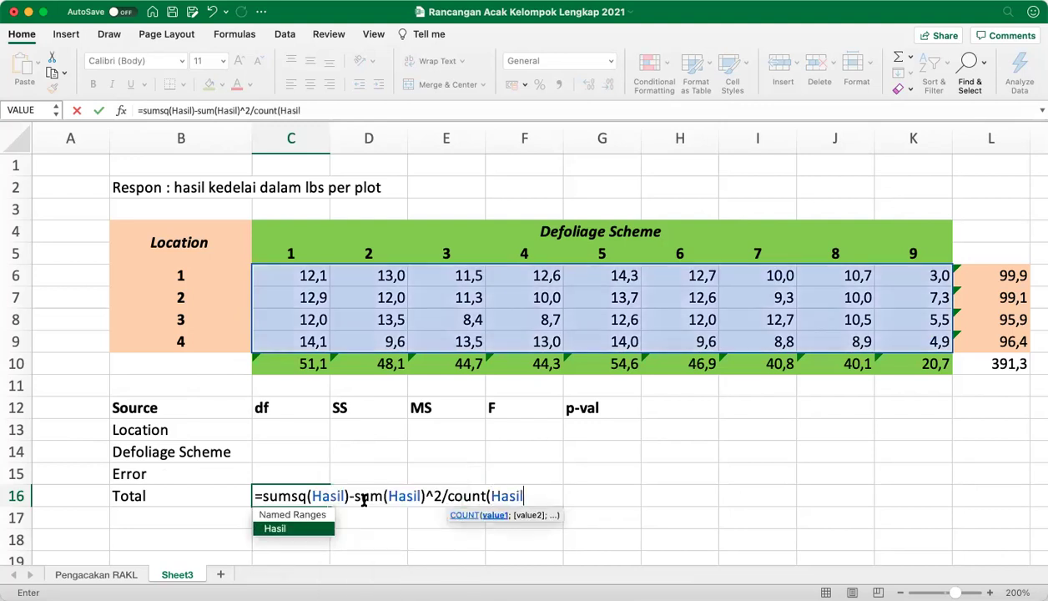
pyautogui.press('Return')
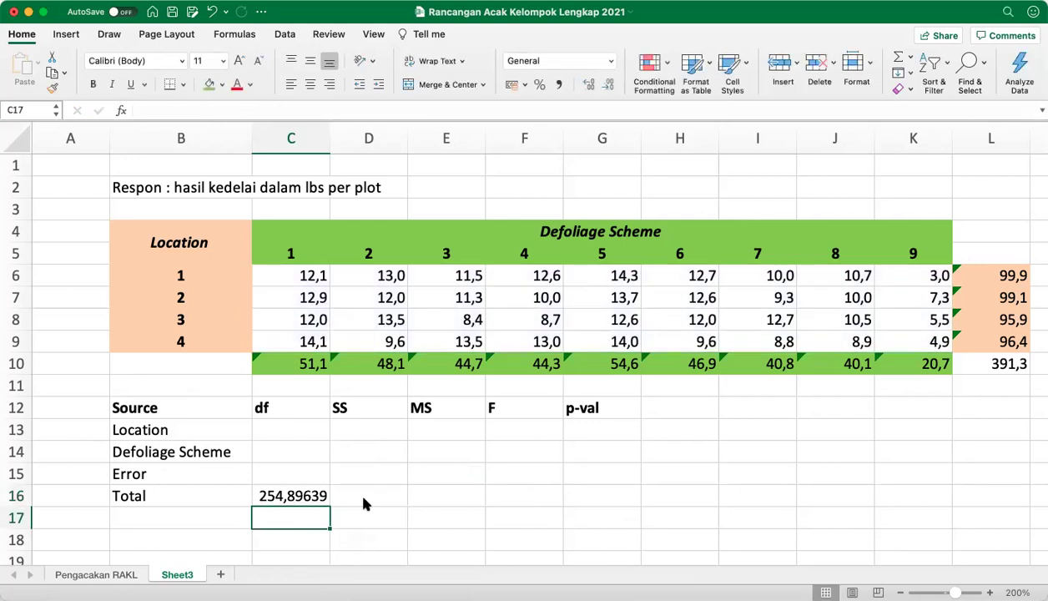
# Step: Move the total sum of squares formula from C16 to D16 in the SS column
pyautogui.press('Up')
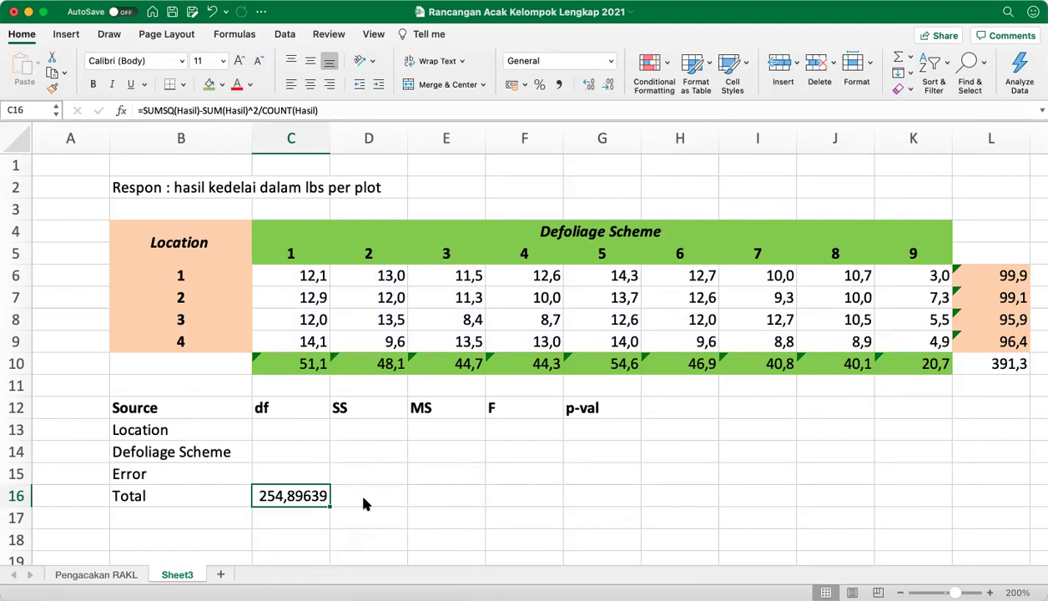
pyautogui.press('super+c')
pyautogui.press('Right')
pyautogui.press('Right')
pyautogui.press('Left')
pyautogui.press('super+v')
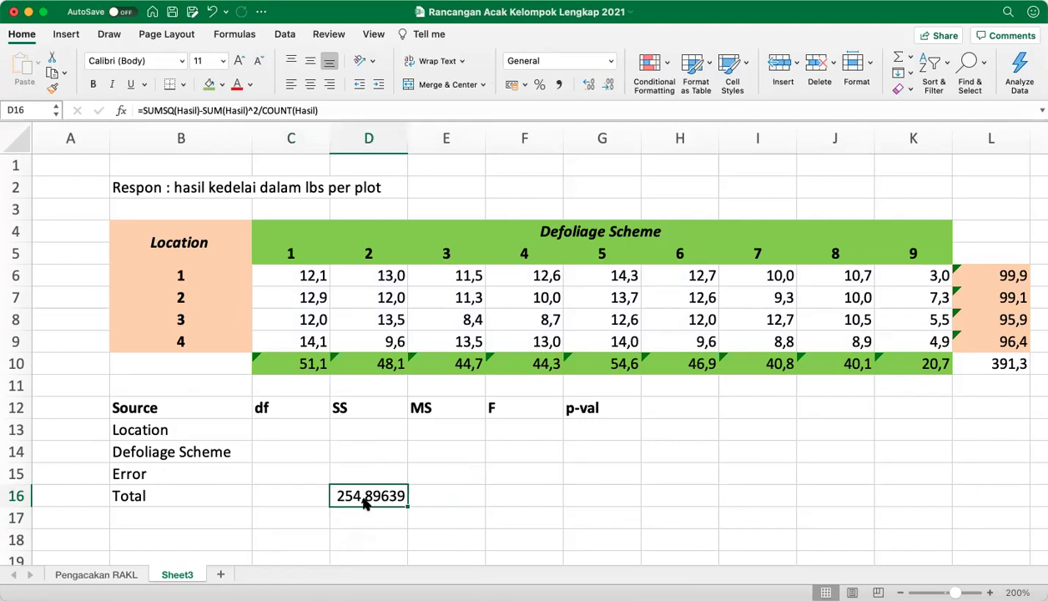
# Step: Enter the total degrees of freedom in C16 as =COUNT(Hasil)-1
pyautogui.press('Left')
pyautogui.write('=')
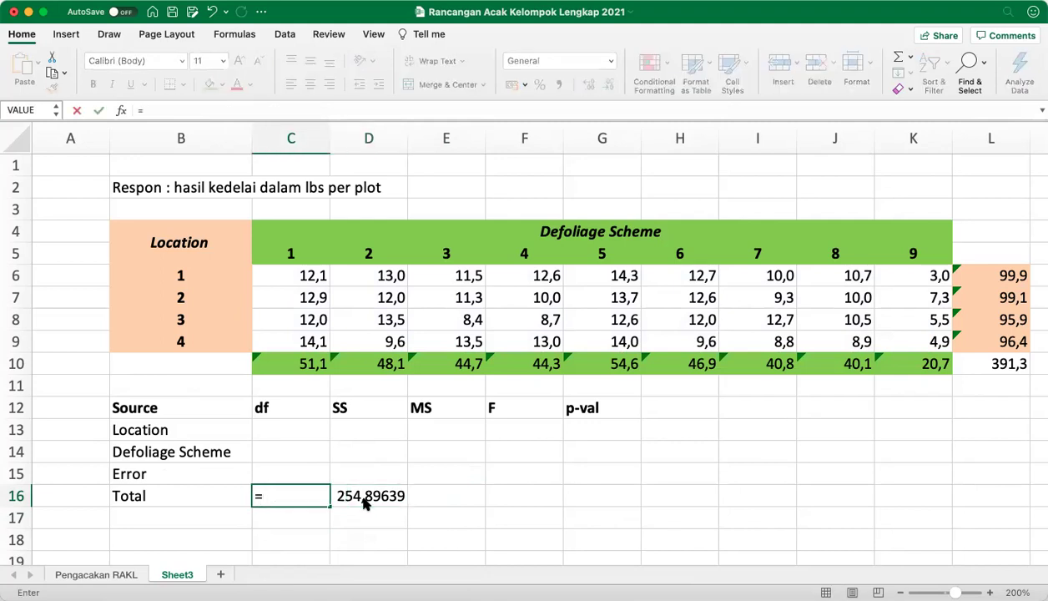
pyautogui.write('count(')
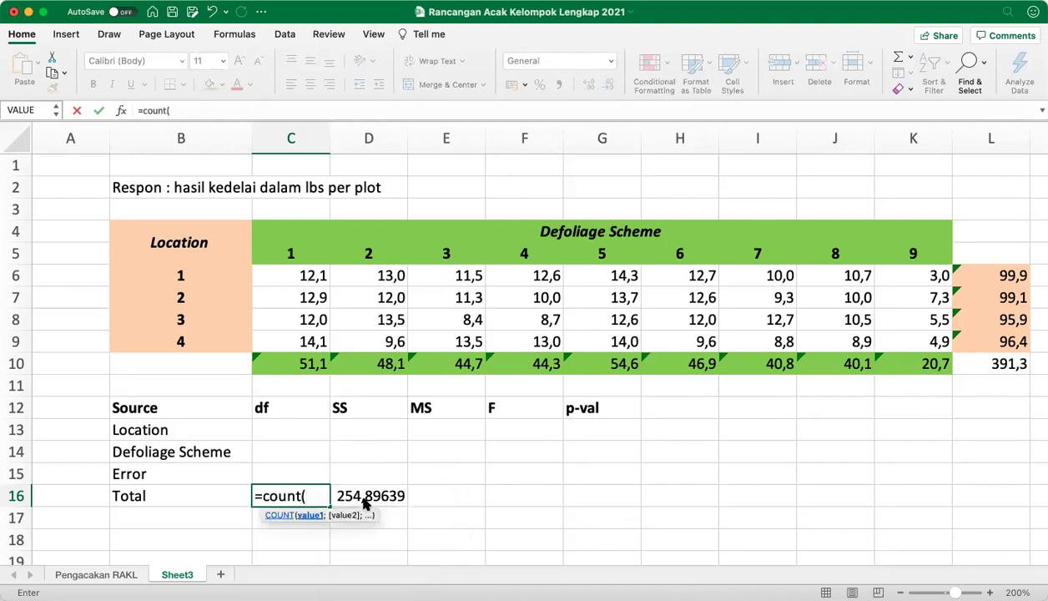
pyautogui.write('Hasil)-1')
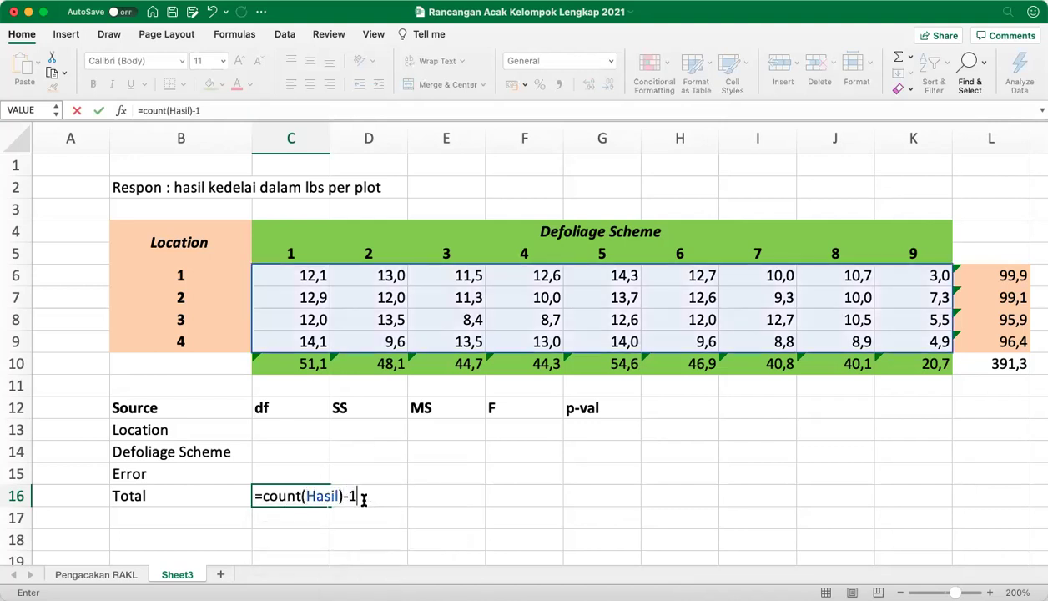
pyautogui.press('Return')
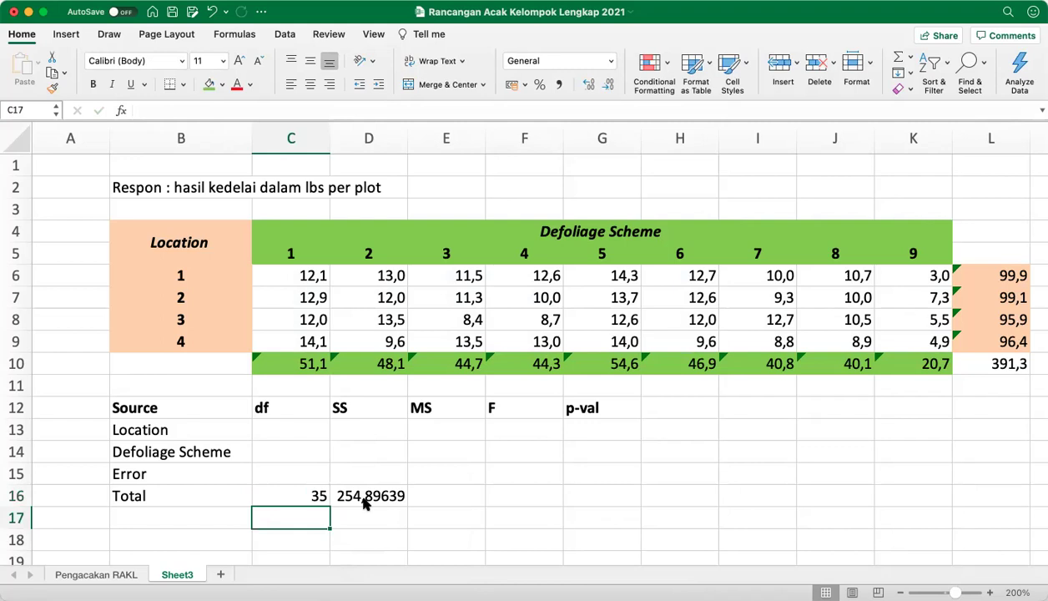
# Step: Enter the Location degrees of freedom in C13 as =COUNT(Blok)-1, using the location totals L6:L9
pyautogui.press('Up')
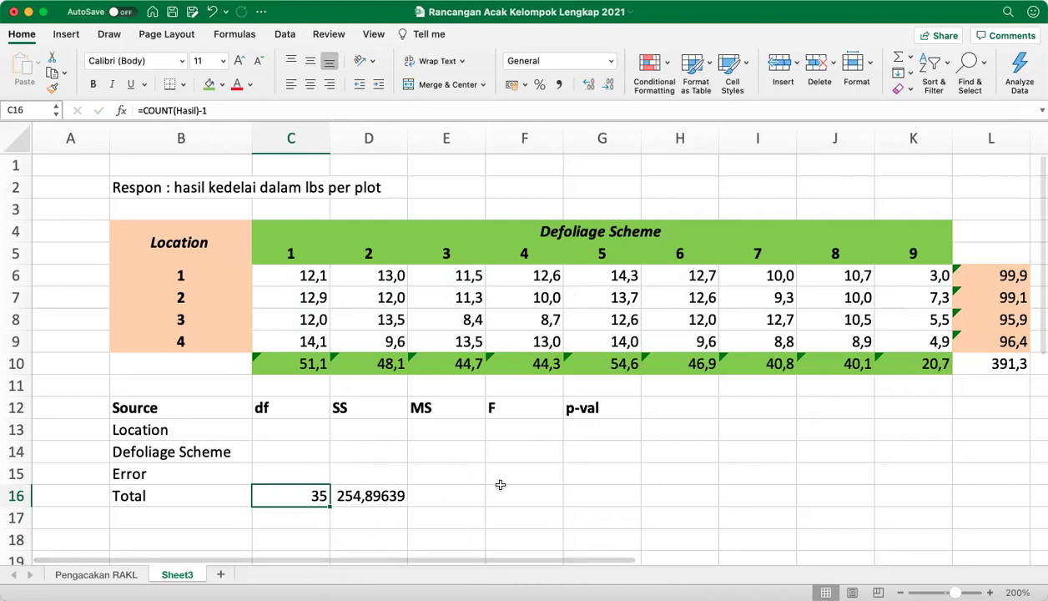
pyautogui.press('Up')
pyautogui.press('Up')
pyautogui.press('Up')
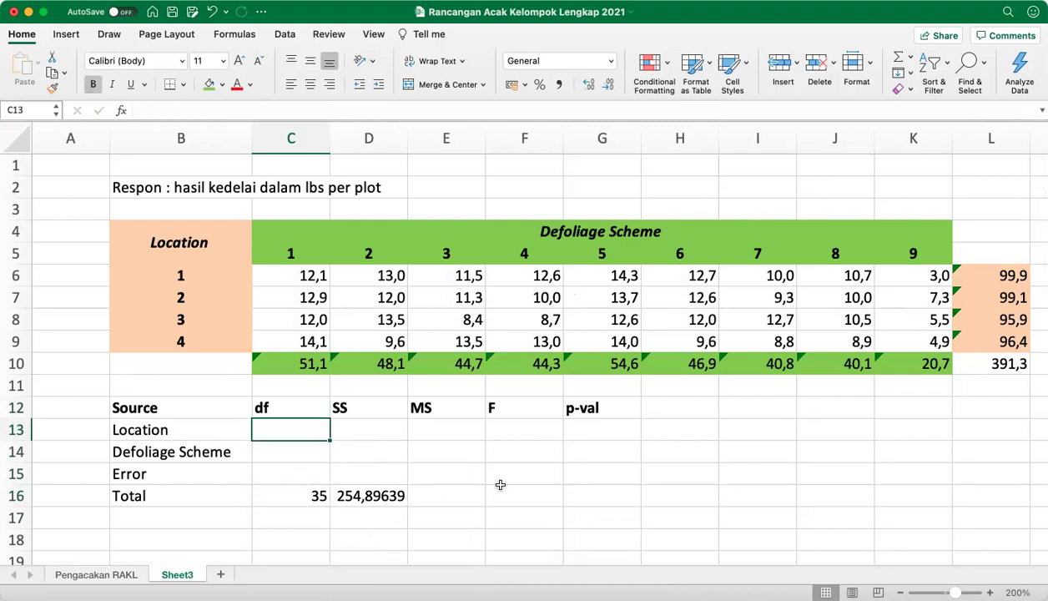
pyautogui.write('=')
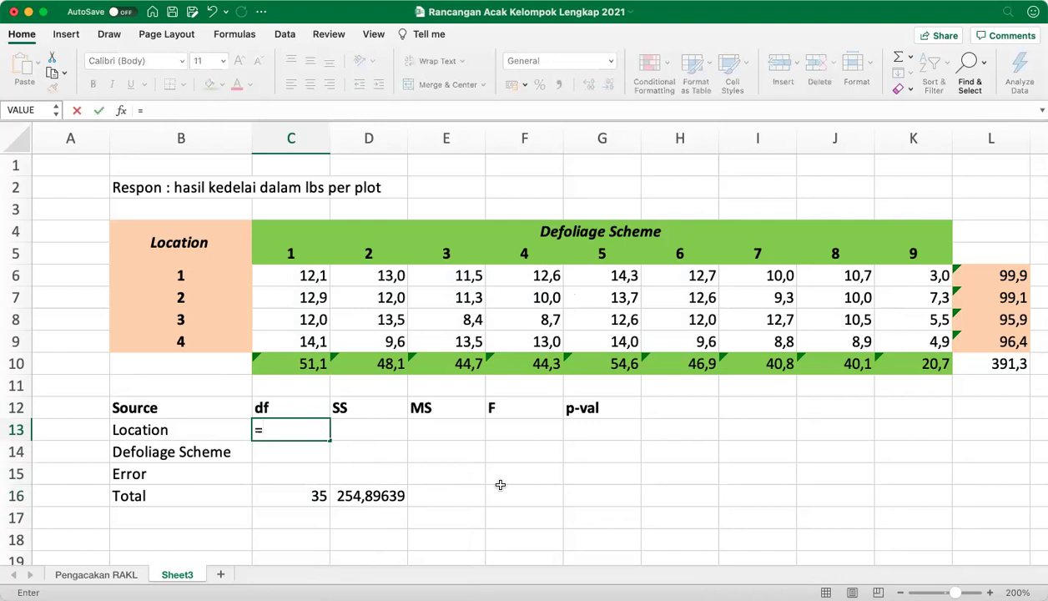
pyautogui.write('count(')
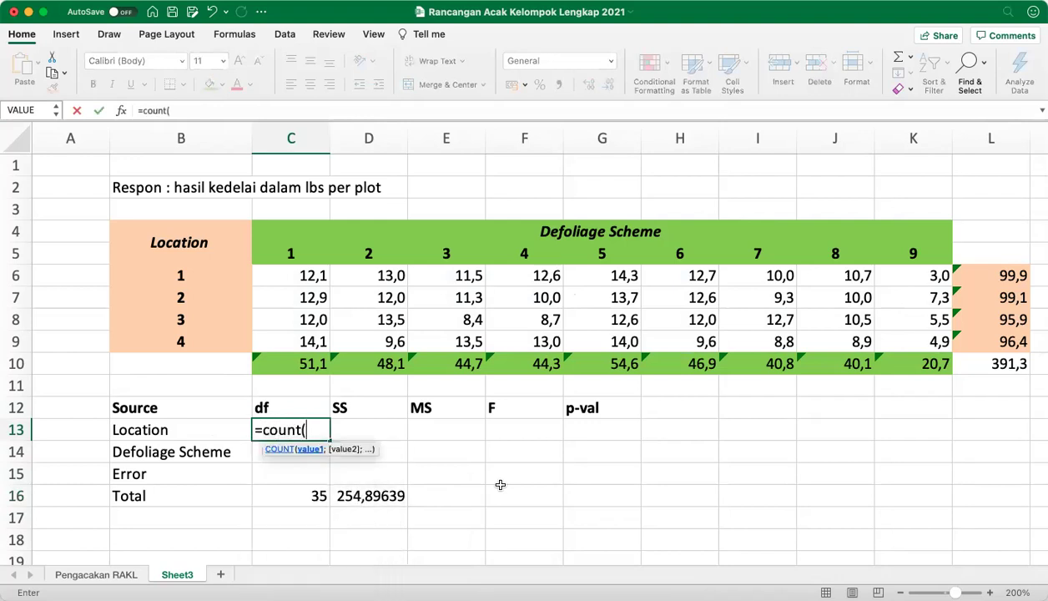
pyautogui.click(1008, 273)
pyautogui.hotkey('shift', 'Down')
pyautogui.hotkey('shift', 'Down')
pyautogui.hotkey('shift', 'Down')
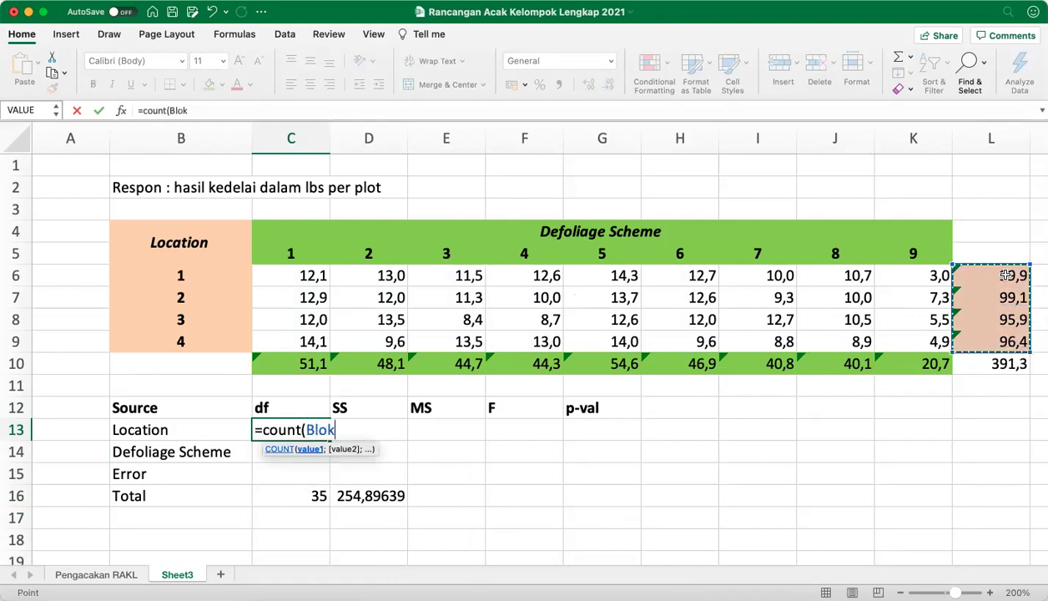
pyautogui.write(')-1')
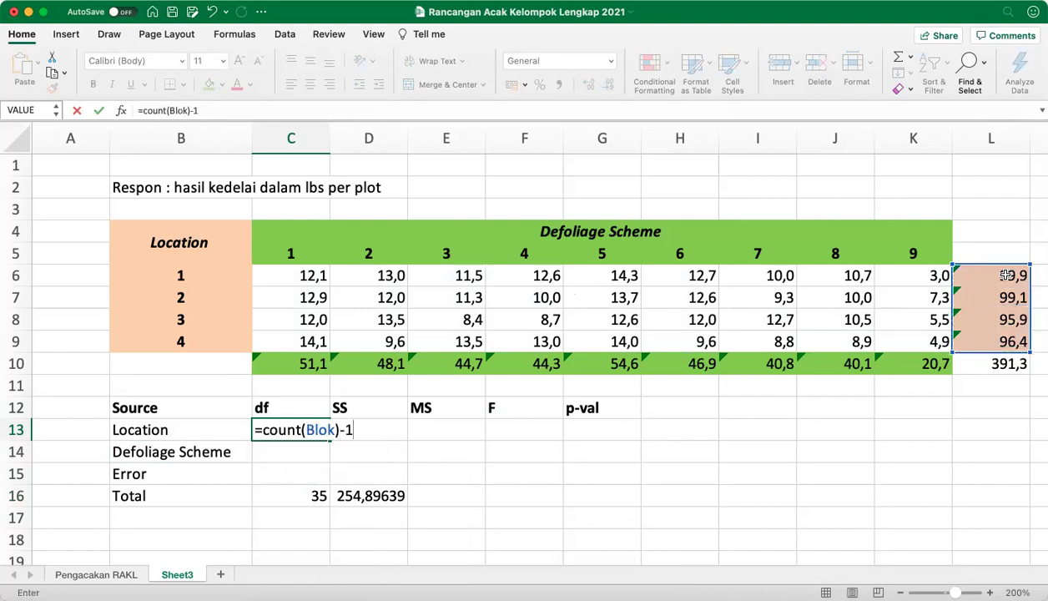
pyautogui.press('Return')
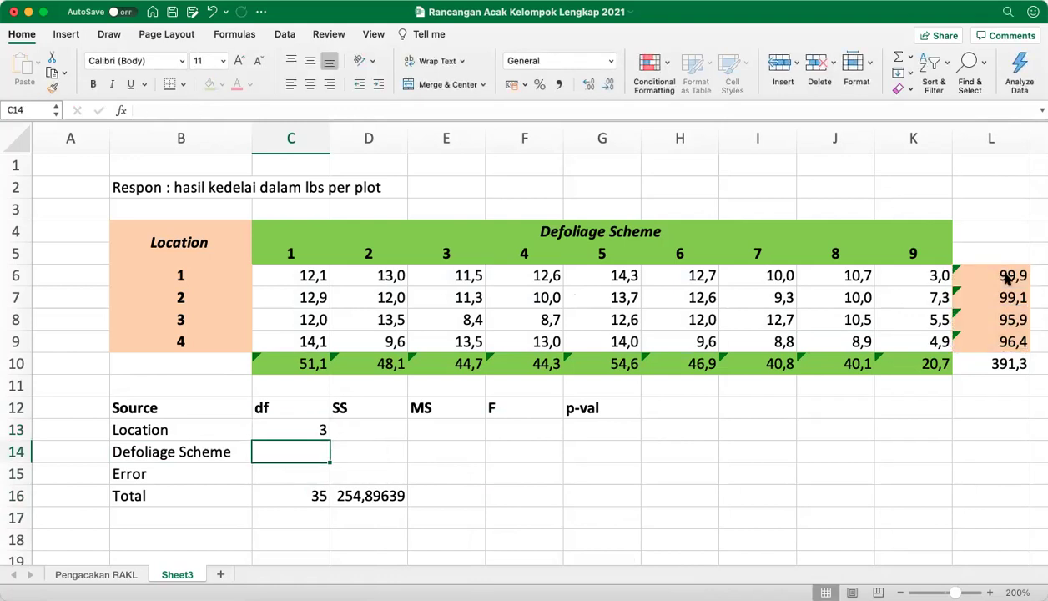
# Step: Enter the Defoliage Scheme degrees of freedom in C14 as =COUNT(Defoliage)-1
pyautogui.write('=')
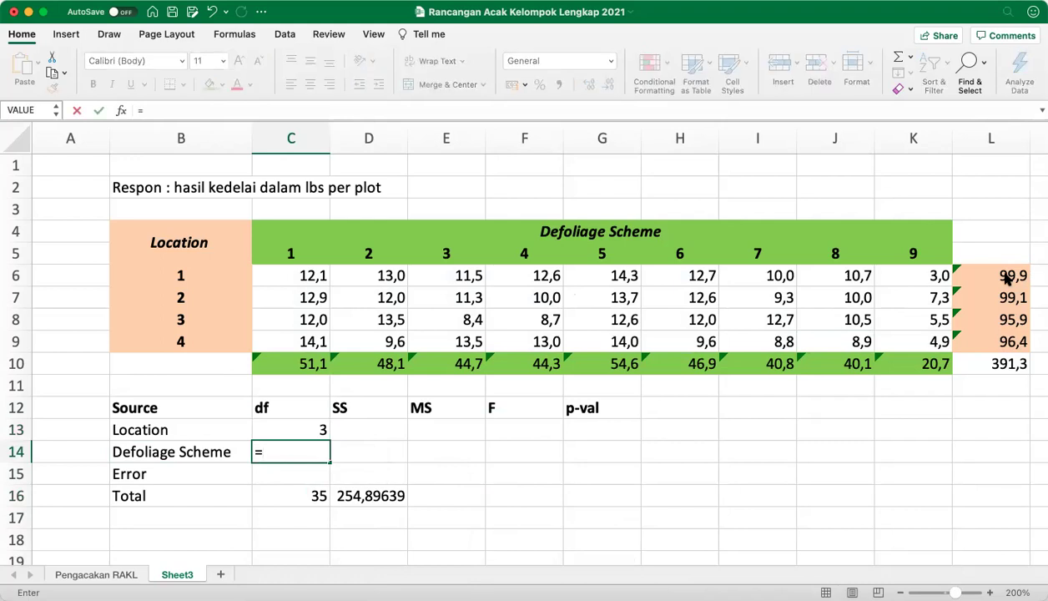
pyautogui.write('count')
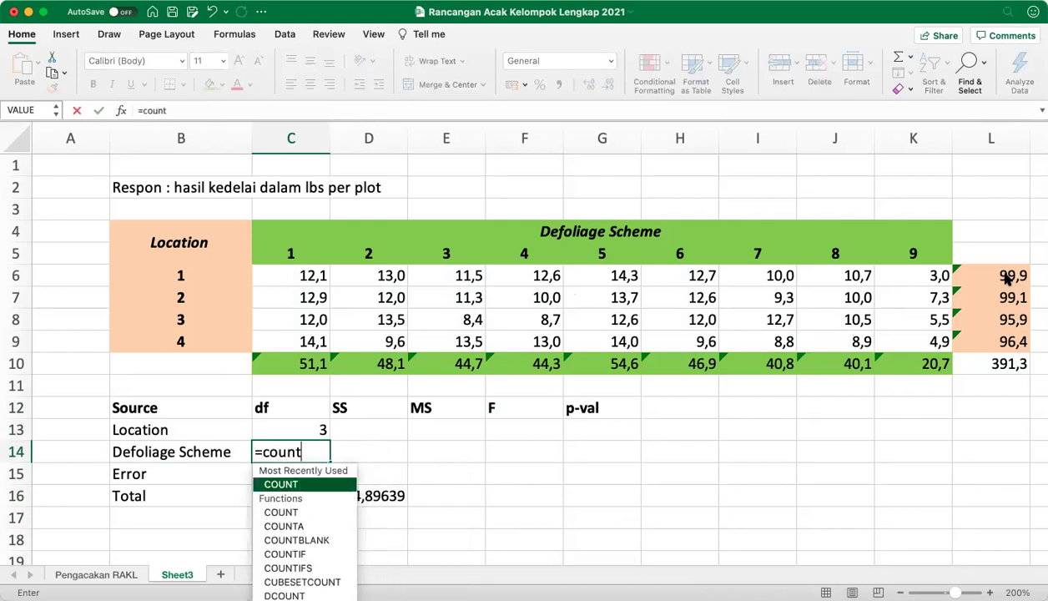
pyautogui.write('(D')
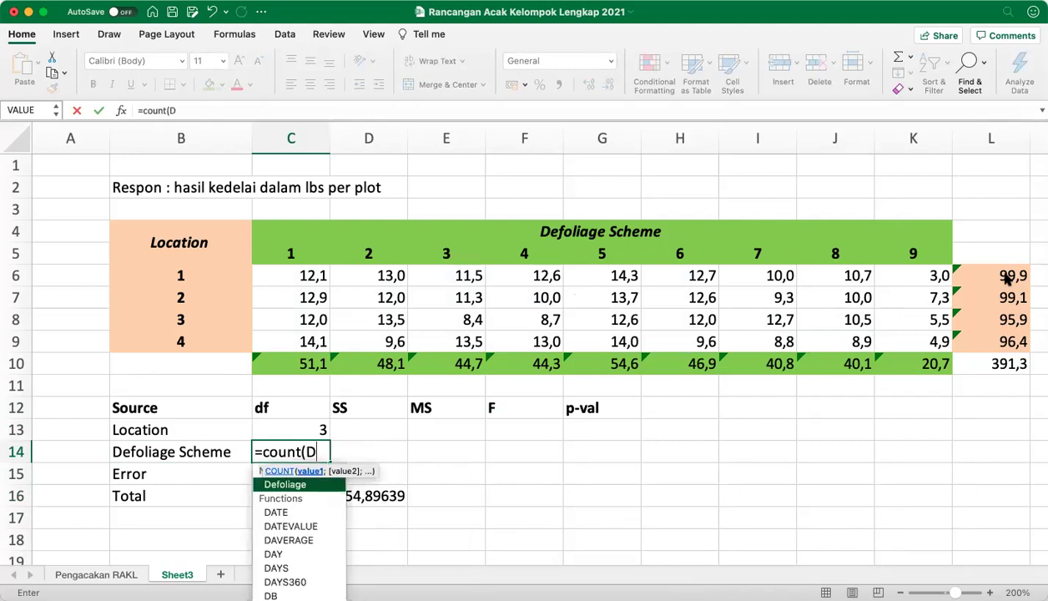
pyautogui.write('efoliage)-12')
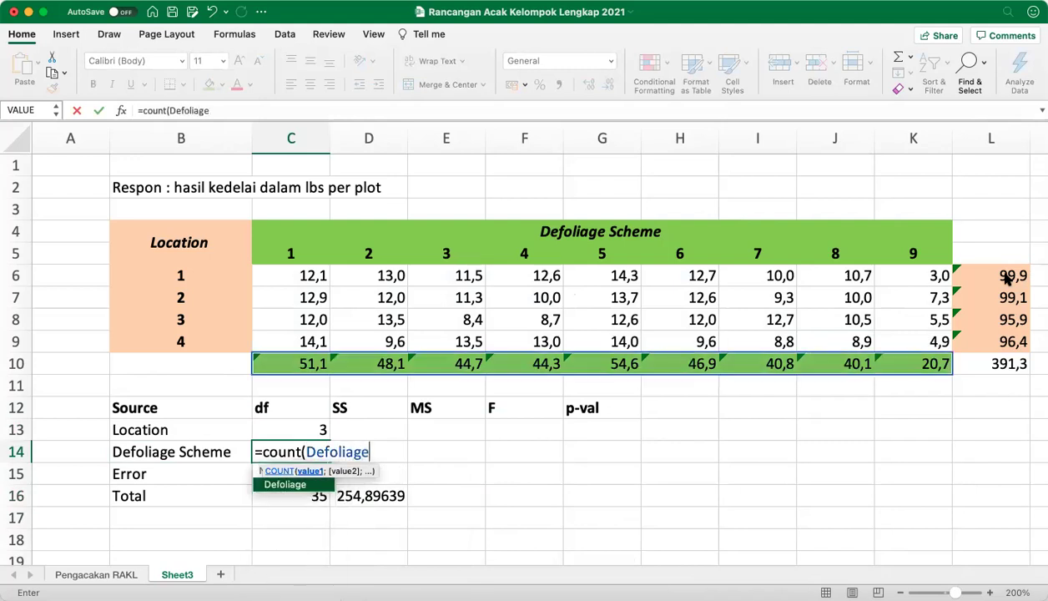
pyautogui.press('BackSpace')
pyautogui.write('1')
pyautogui.press('BackSpace')
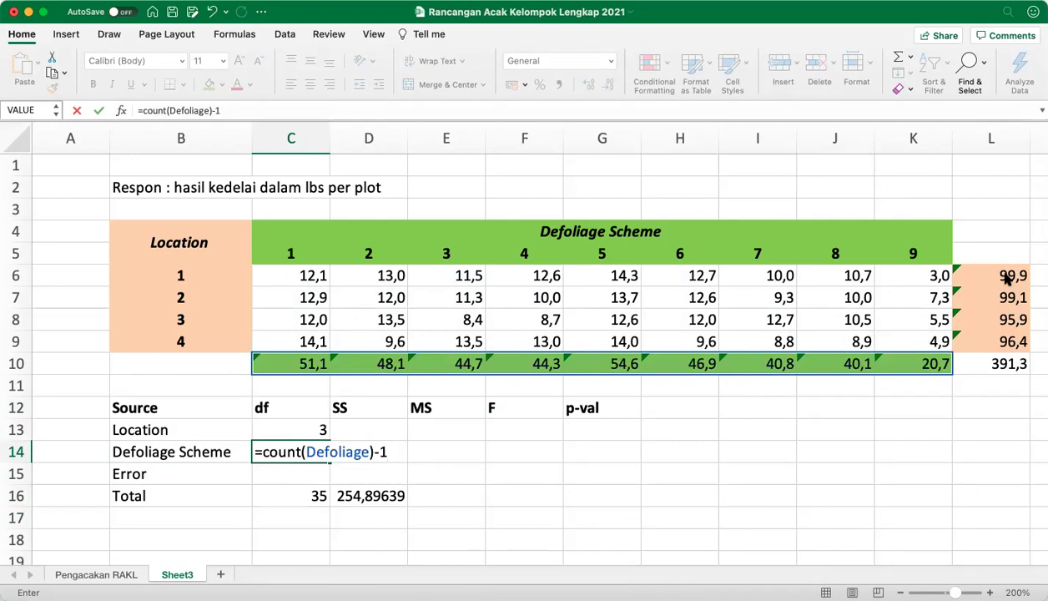
pyautogui.press('Return')
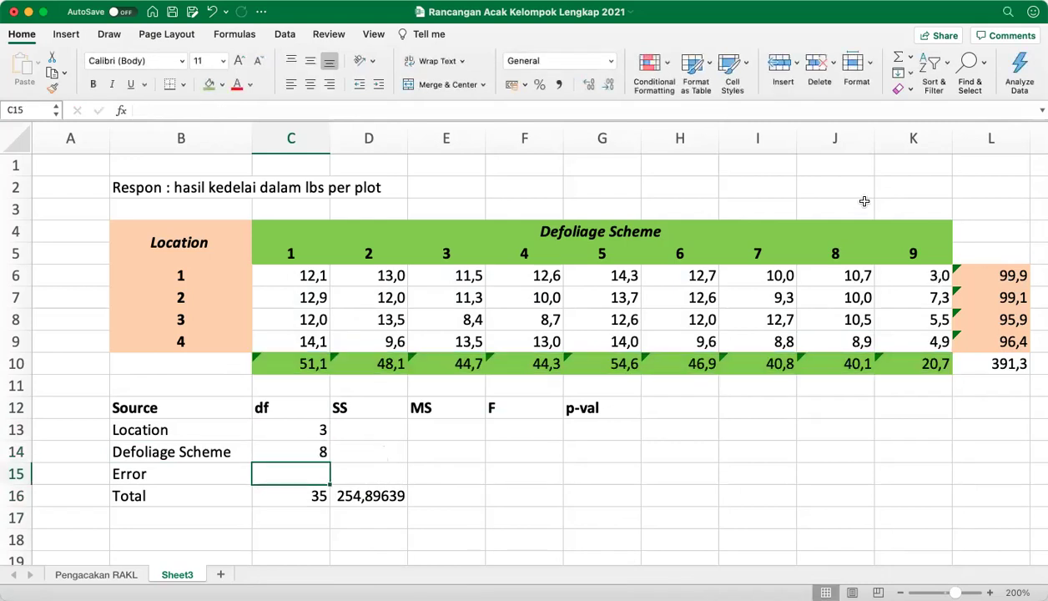
pyautogui.press('Up')
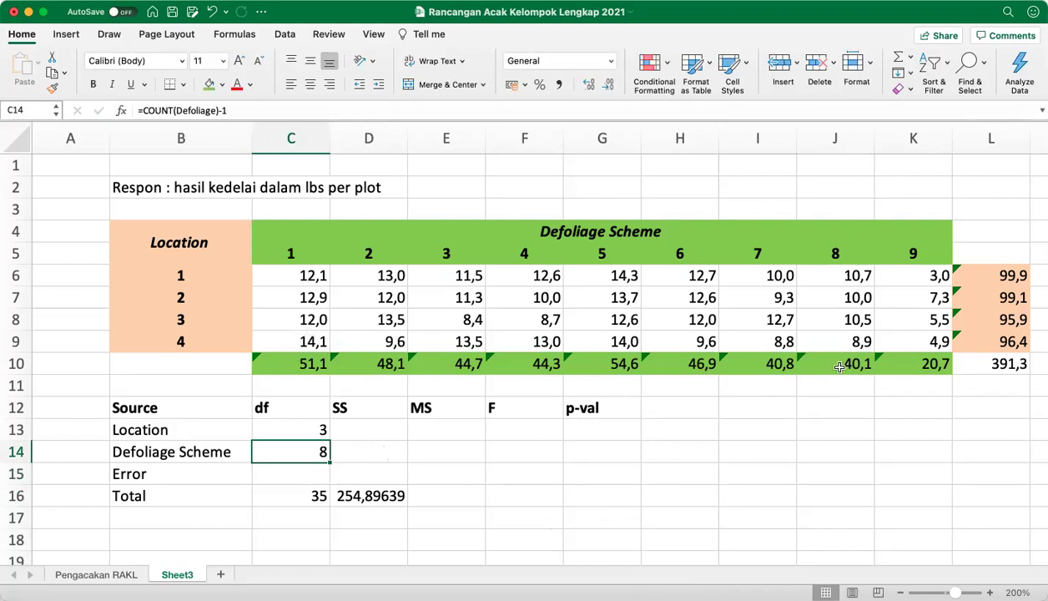
# Step: Enter the Error degrees of freedom in C15 as =C16-C13-C14
pyautogui.click(301, 472)
pyautogui.write('=')
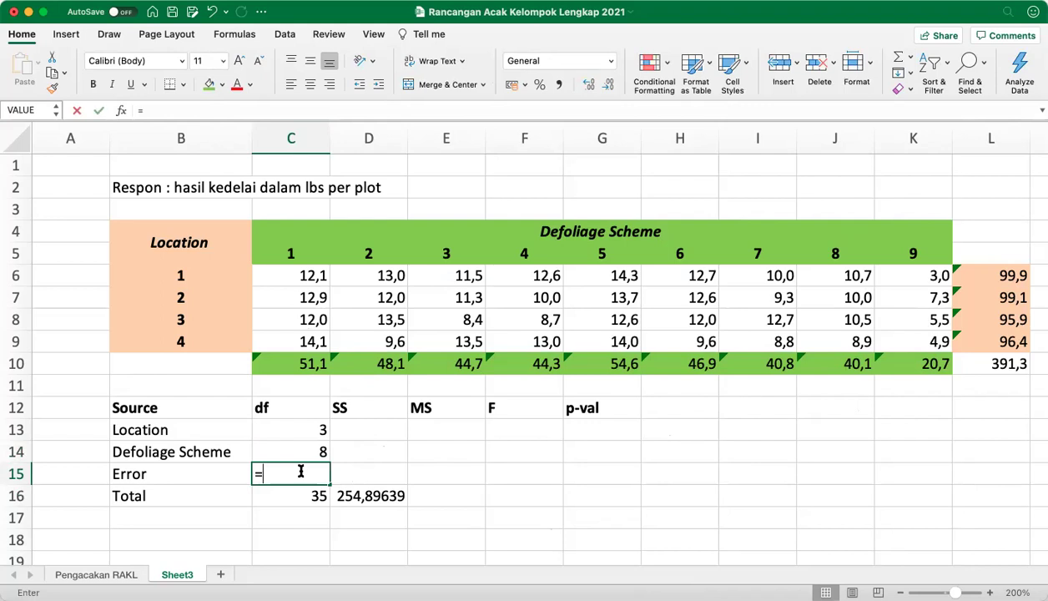
pyautogui.click(317, 496)
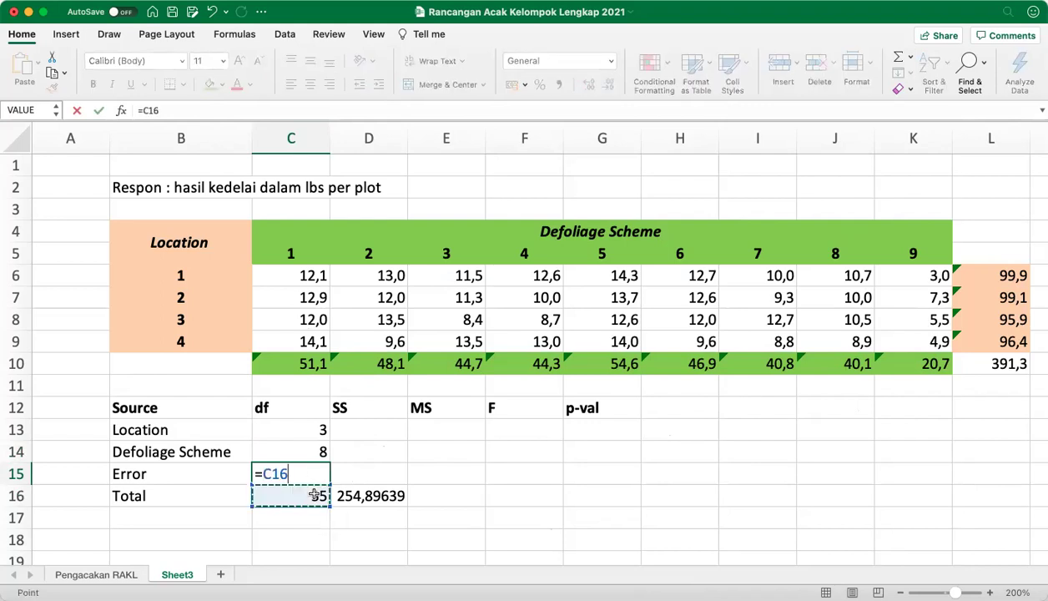
pyautogui.write('-')
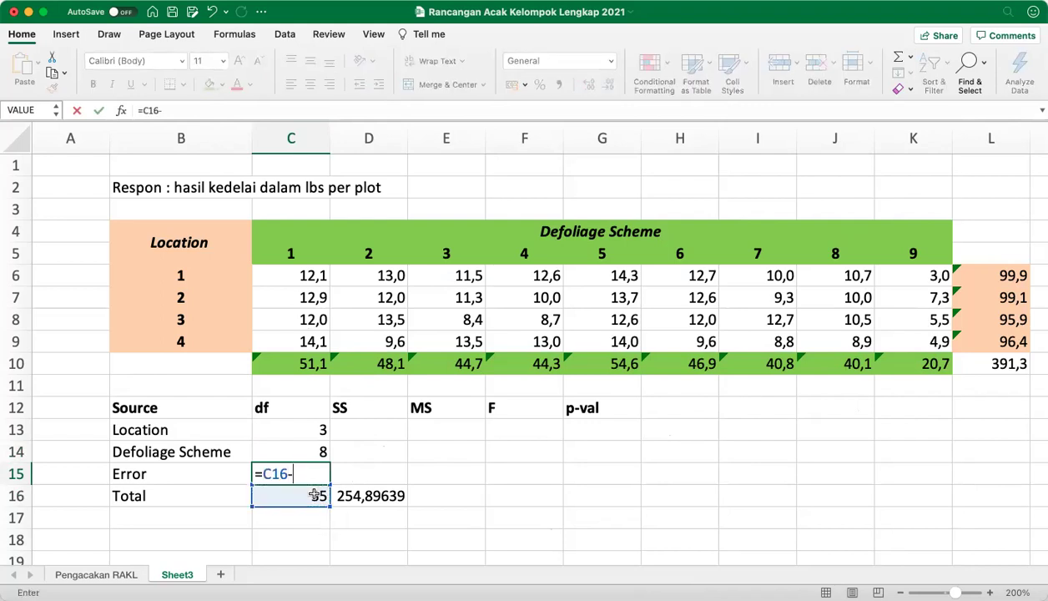
pyautogui.click(319, 429)
pyautogui.write('-')
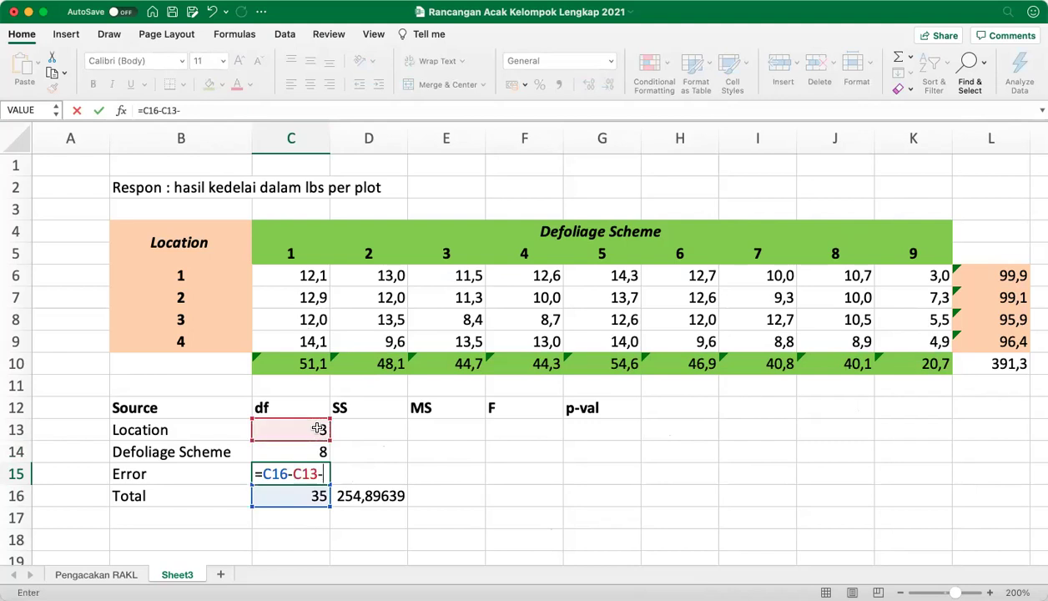
pyautogui.click(311, 452)
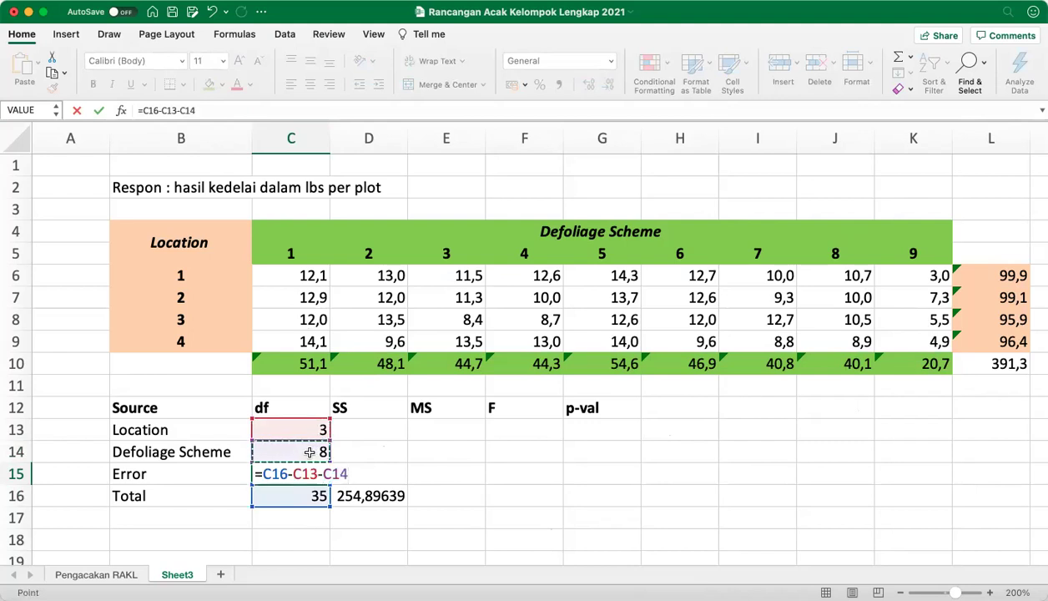
pyautogui.press('Return')
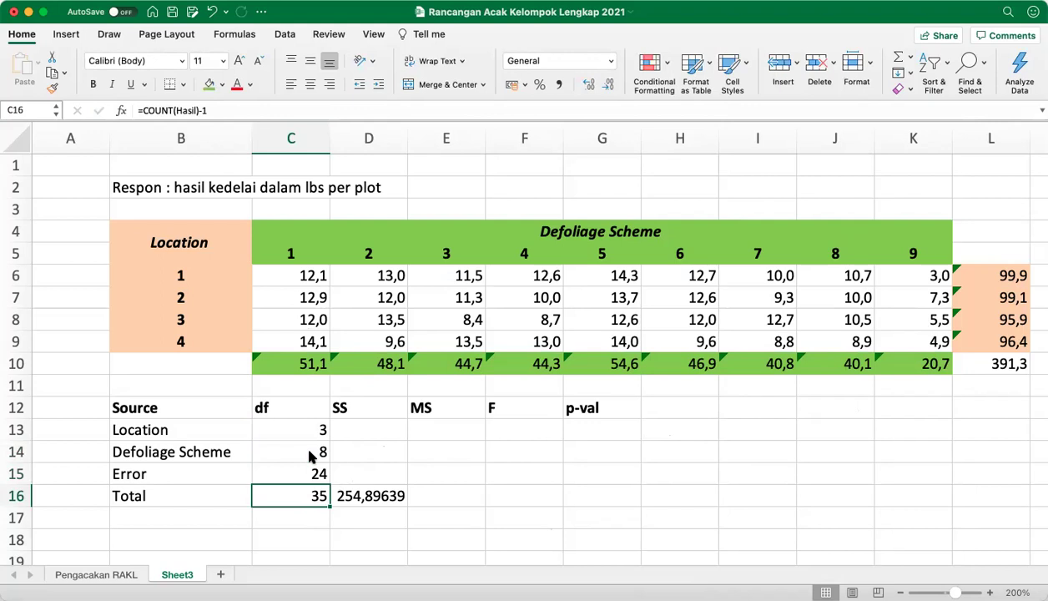
# Step: Reduce the total sum of squares in D16 to three decimal places
pyautogui.press('Up')
pyautogui.press('Up')
pyautogui.press('Right')
pyautogui.press('Right')
pyautogui.press('Down')
pyautogui.press('Down')
pyautogui.press('Left')
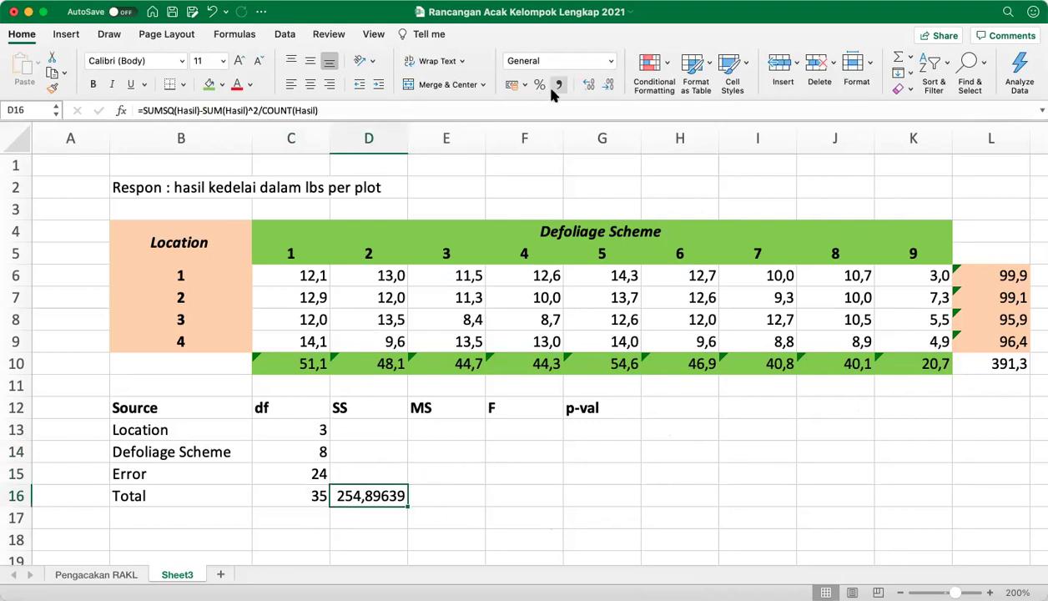
pyautogui.click(605, 85)
pyautogui.click(605, 85)
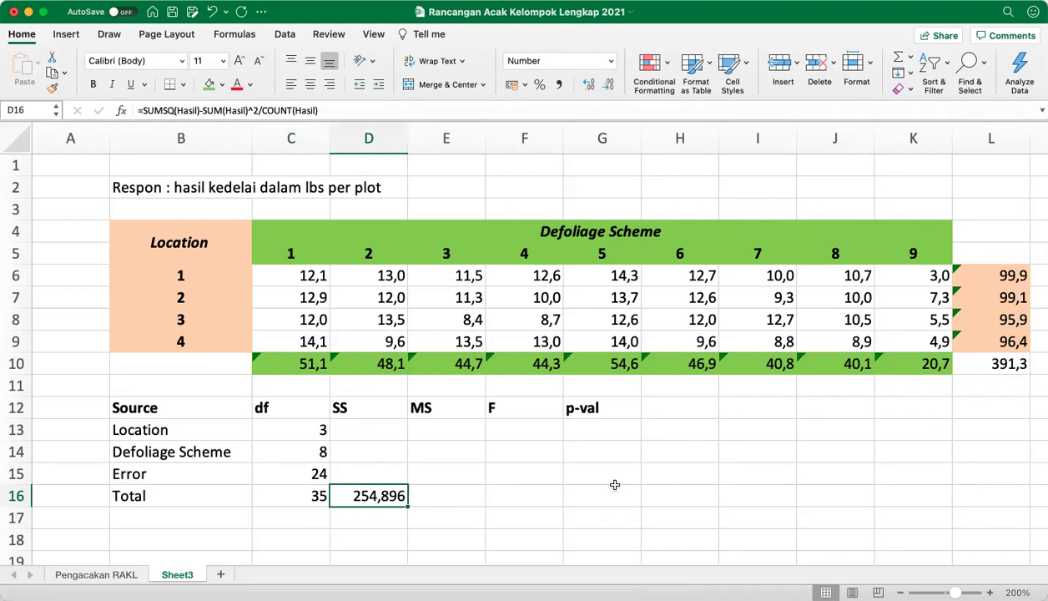
# Step: Copy the total sum of squares formula from D16 into the Location and Defoliage Scheme SS cells, D13:D14
pyautogui.scroll(2, 647, 426)
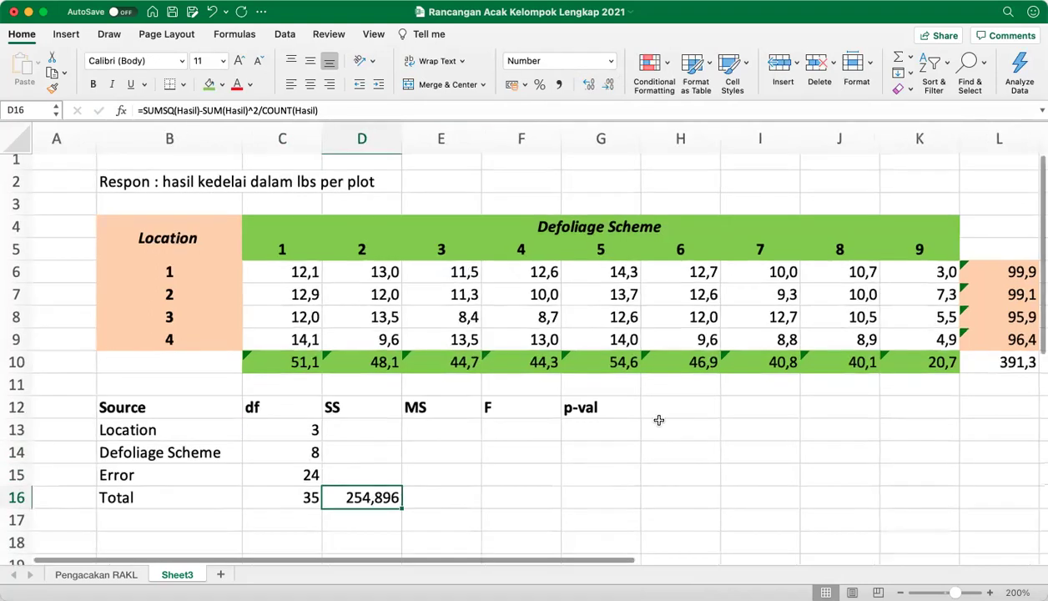
pyautogui.scroll(4, 680, 404)
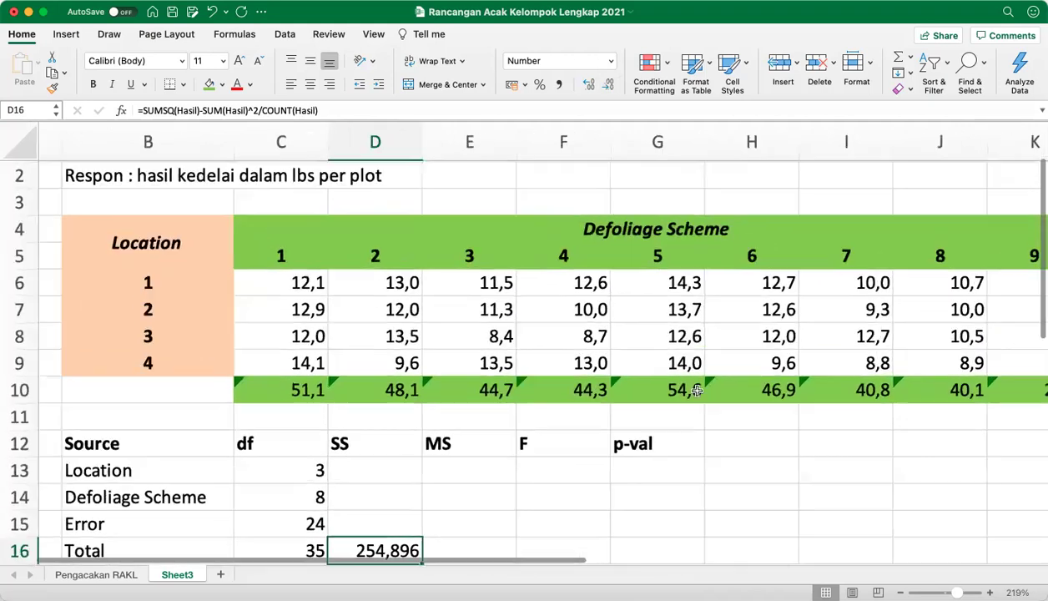
pyautogui.hscroll(-2, 701, 397)
pyautogui.scroll(-4, 700, 397)
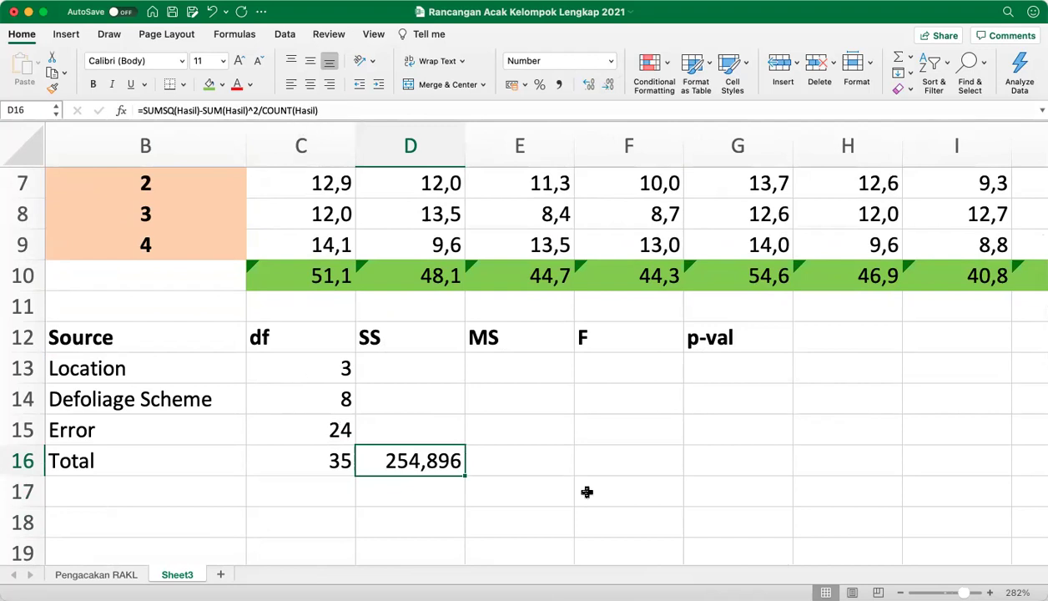
pyautogui.press('super+c')
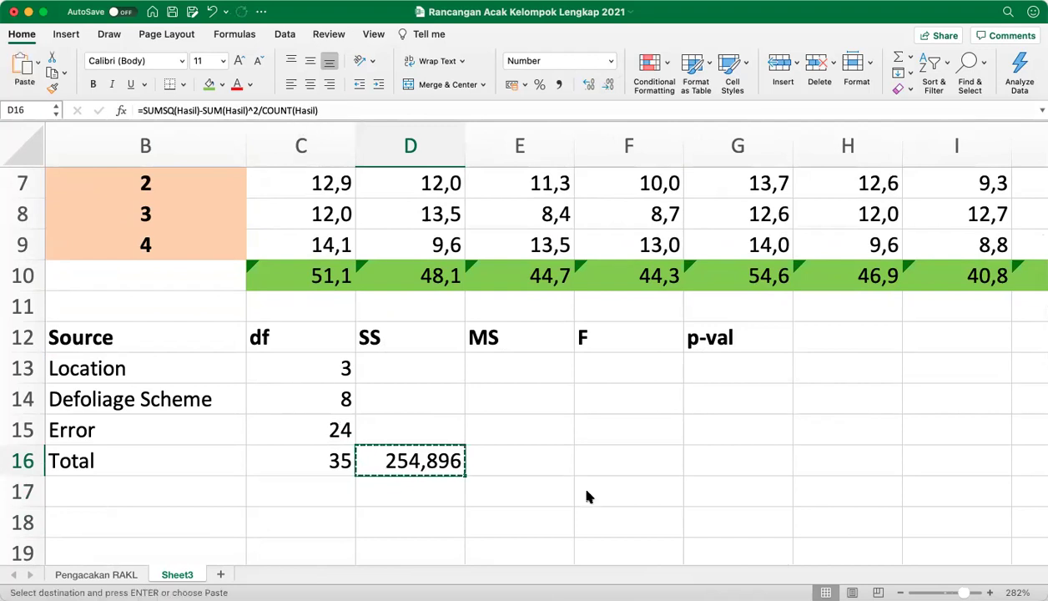
pyautogui.press('Up')
pyautogui.press('Up')
pyautogui.press('Up')
pyautogui.hotkey('shift', 'Down')
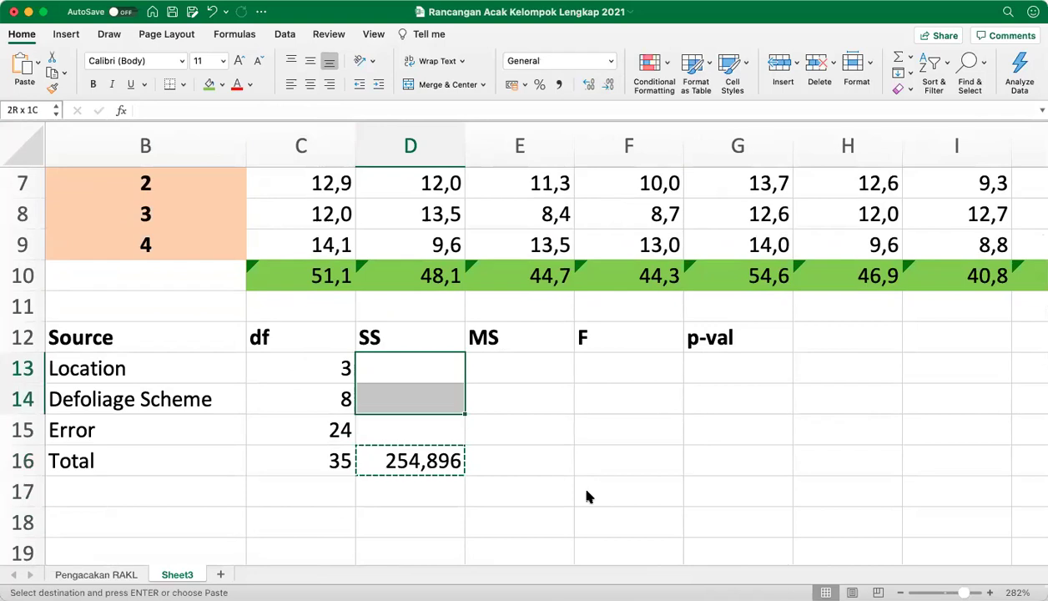
pyautogui.press('super+v')
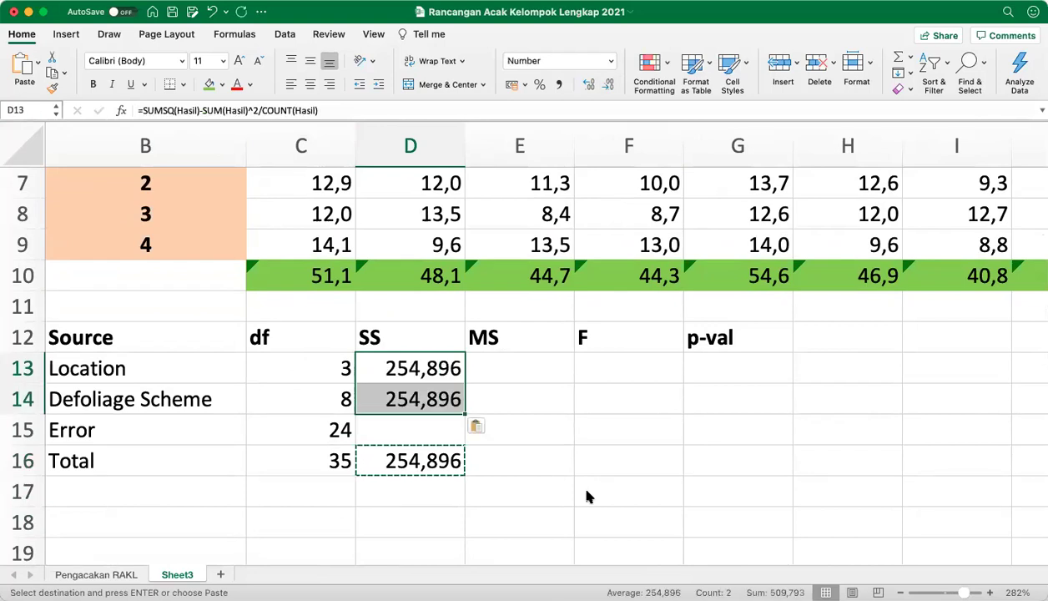
# Step: In the Location SS formula in D13, replace the SUMSQ argument Hasil with the named range Blok
pyautogui.hotkey('shift', 'Up')
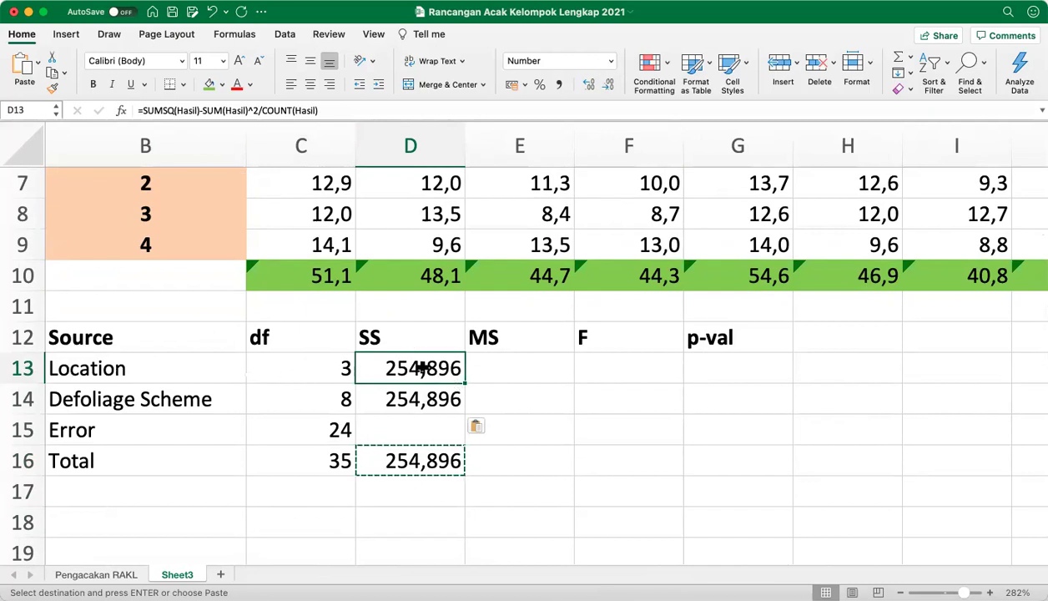
pyautogui.click(178, 110)
pyautogui.doubleClick(177, 110)
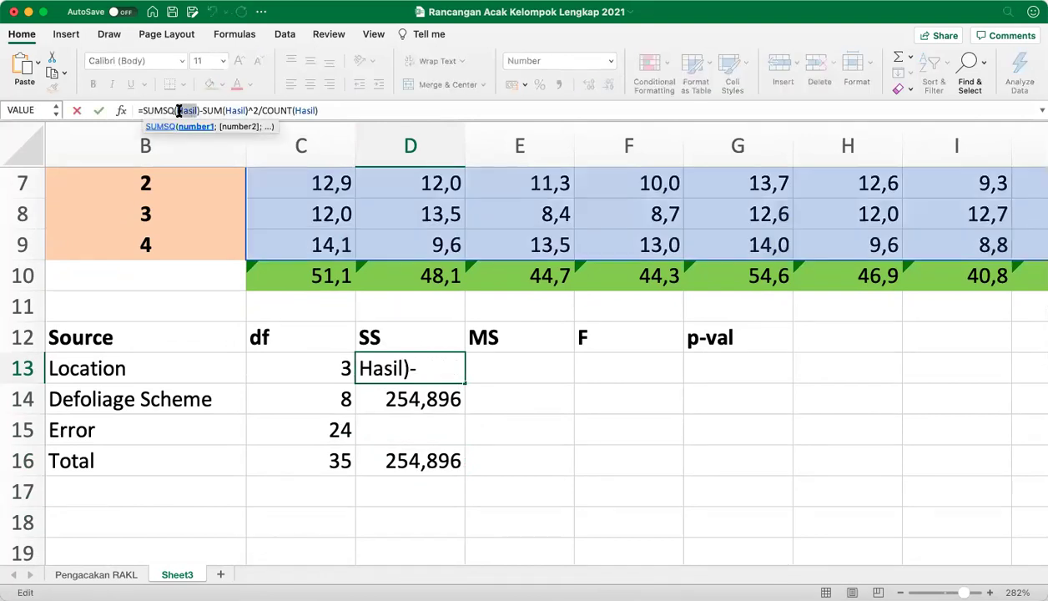
pyautogui.write('Blok')
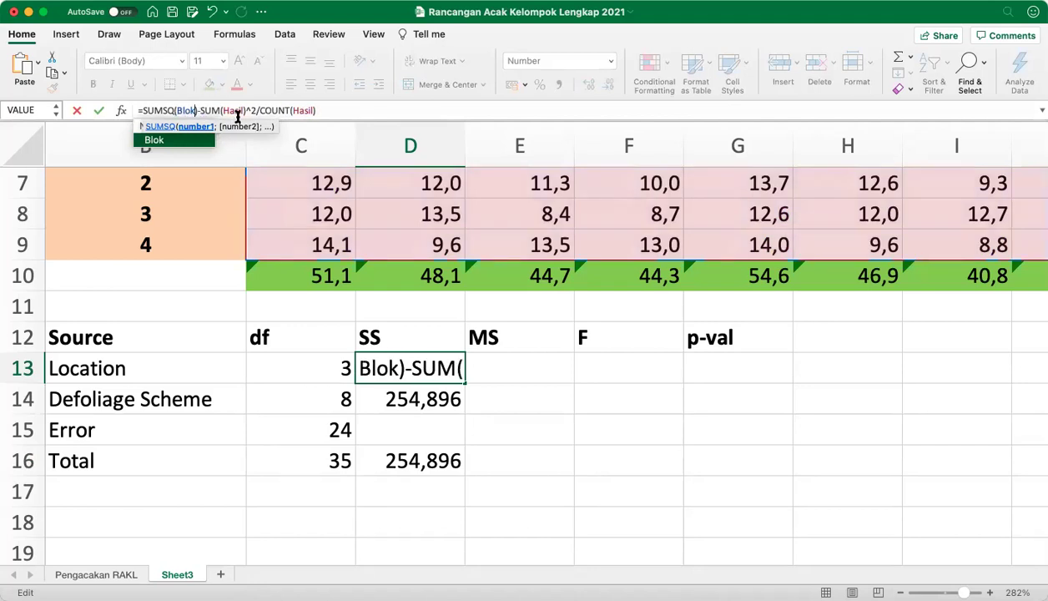
# Step: Divide the SUMSQ(Blok) term in D13 by (COUNT(Hasil)/COUNT(Blok)), keeping the subtracted correction term, and commit the formula
pyautogui.click(404, 368)
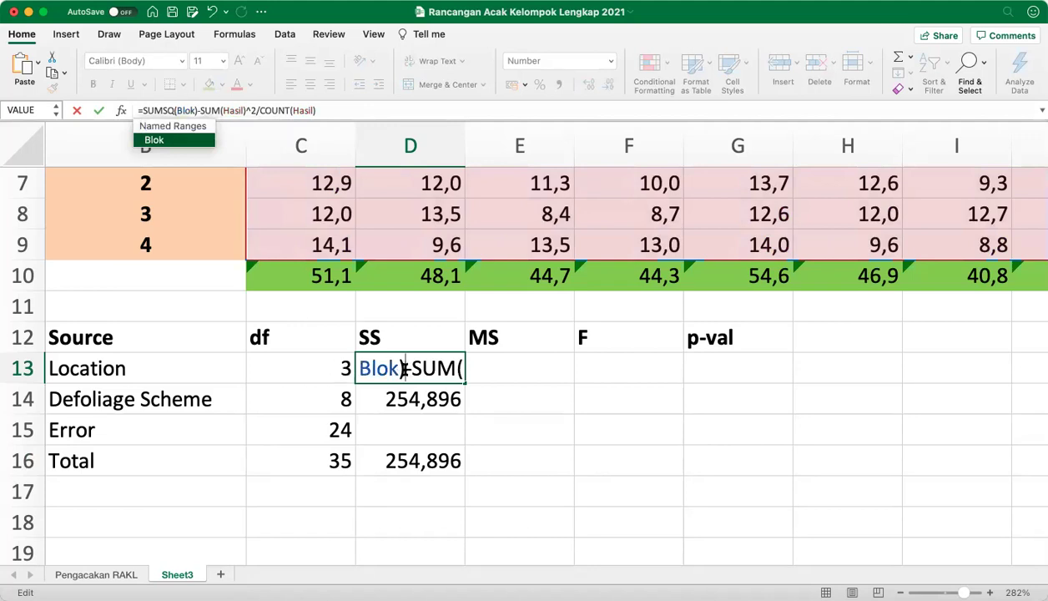
pyautogui.write('/')
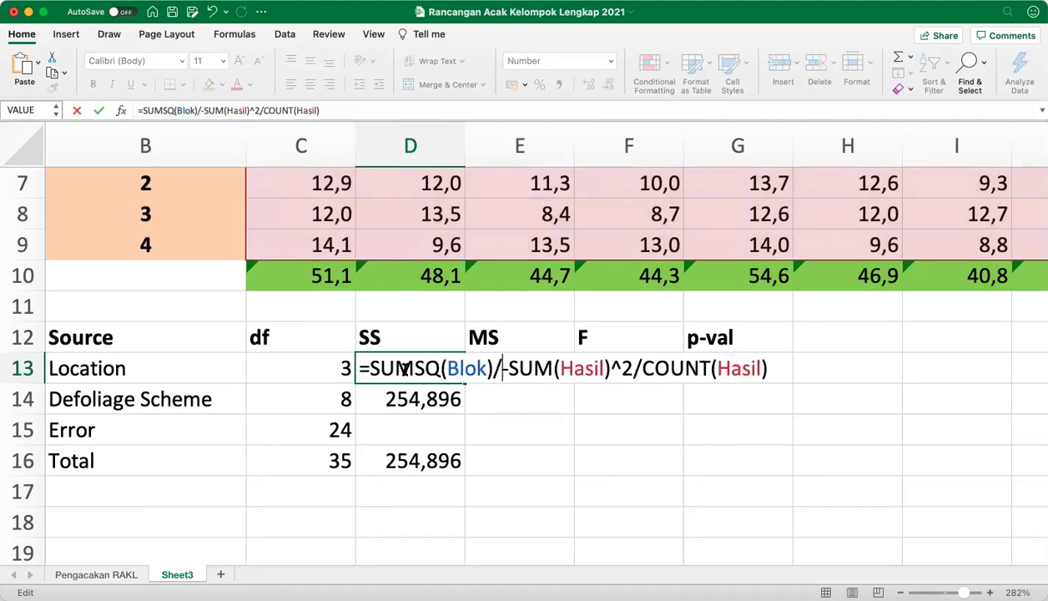
pyautogui.write('()')
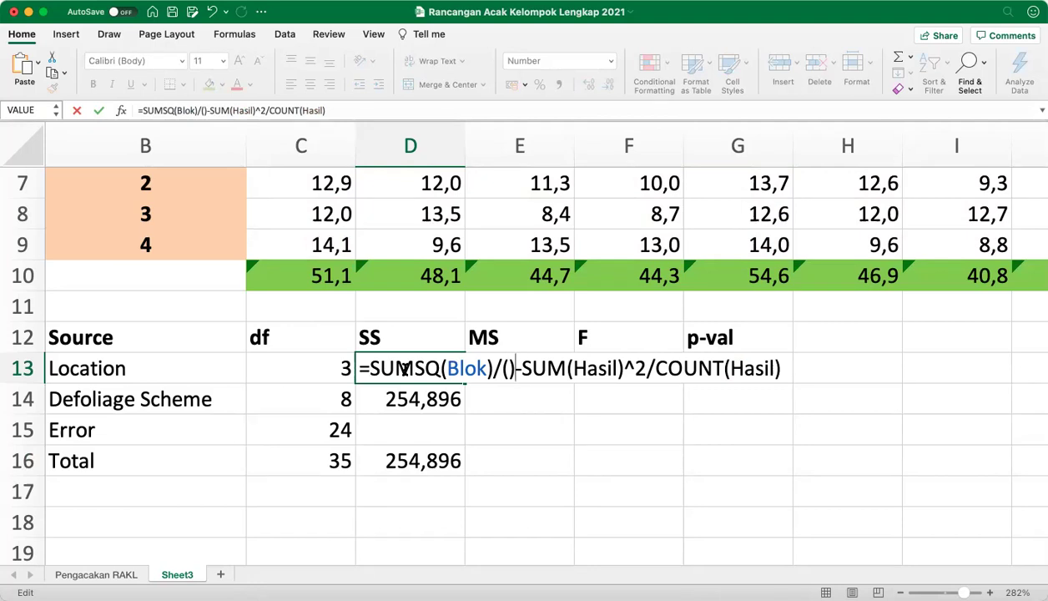
pyautogui.press('Left')
pyautogui.write('count')
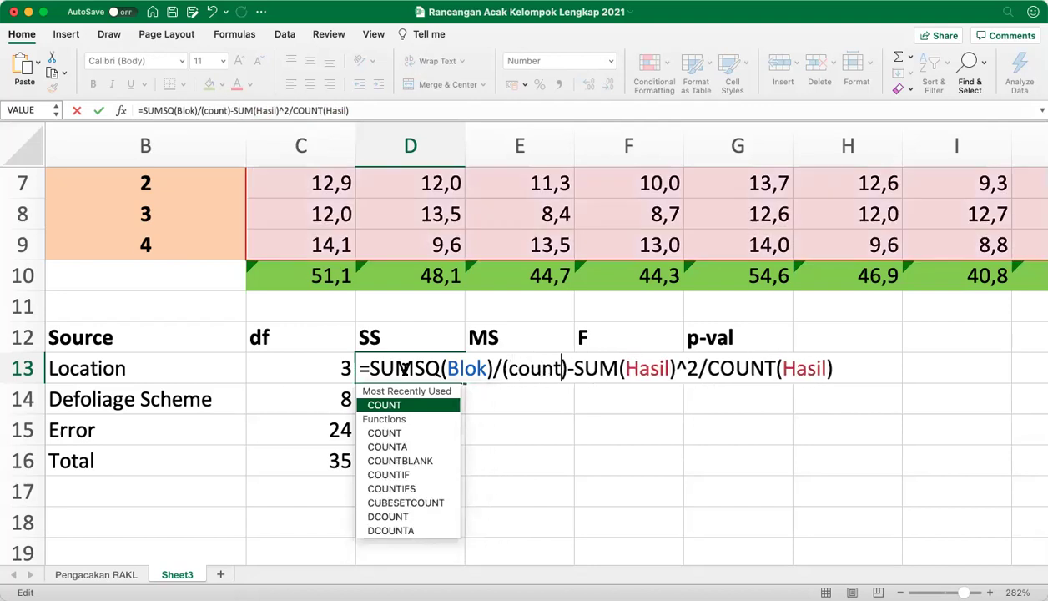
pyautogui.write('(Hasil')
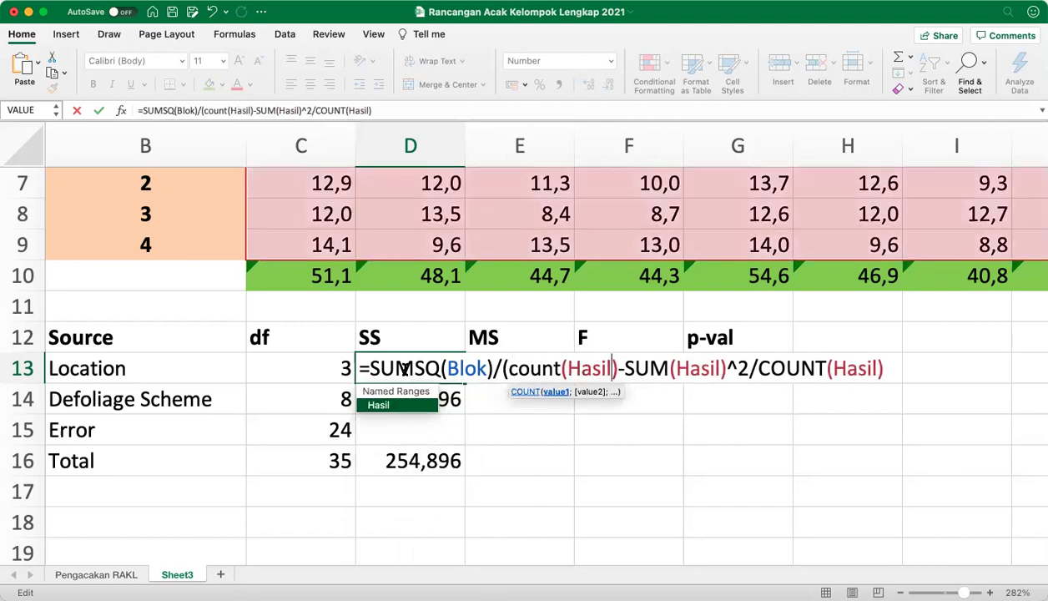
pyautogui.write(')')
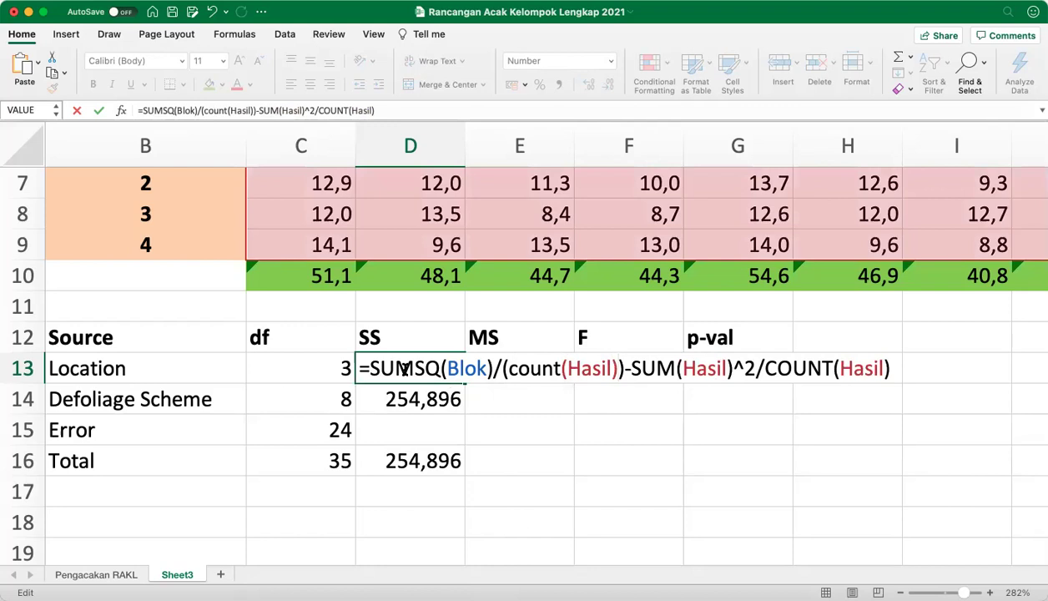
pyautogui.write('/cou')
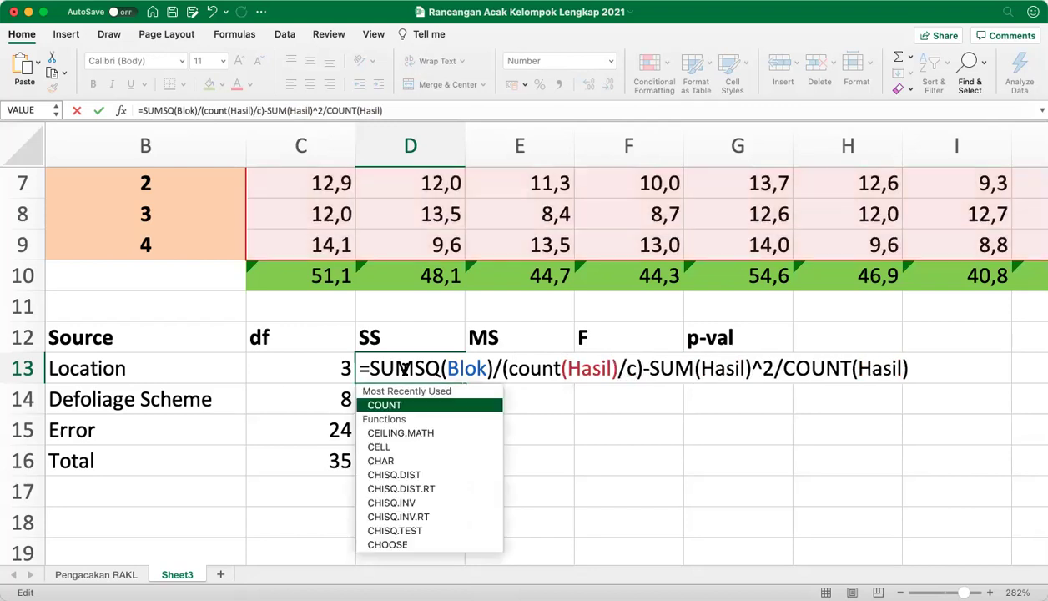
pyautogui.write('nt')
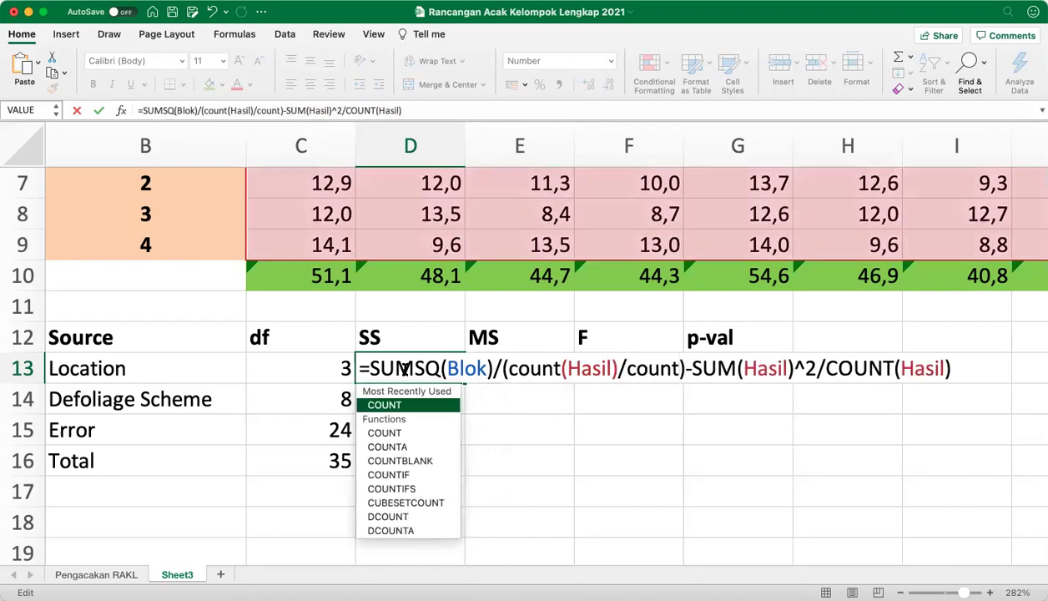
pyautogui.write('(')
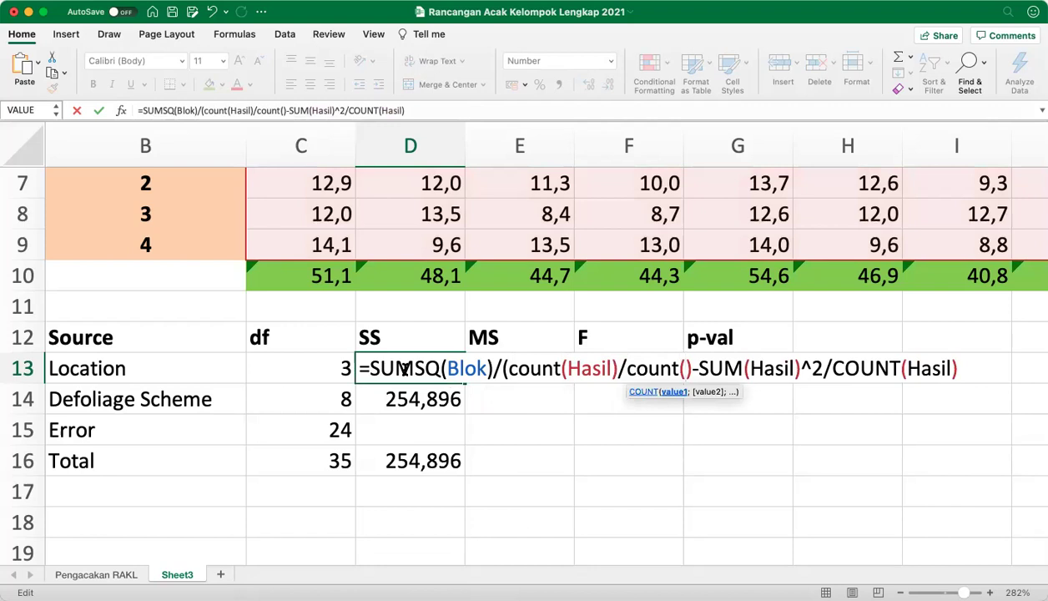
pyautogui.write('Blok)')
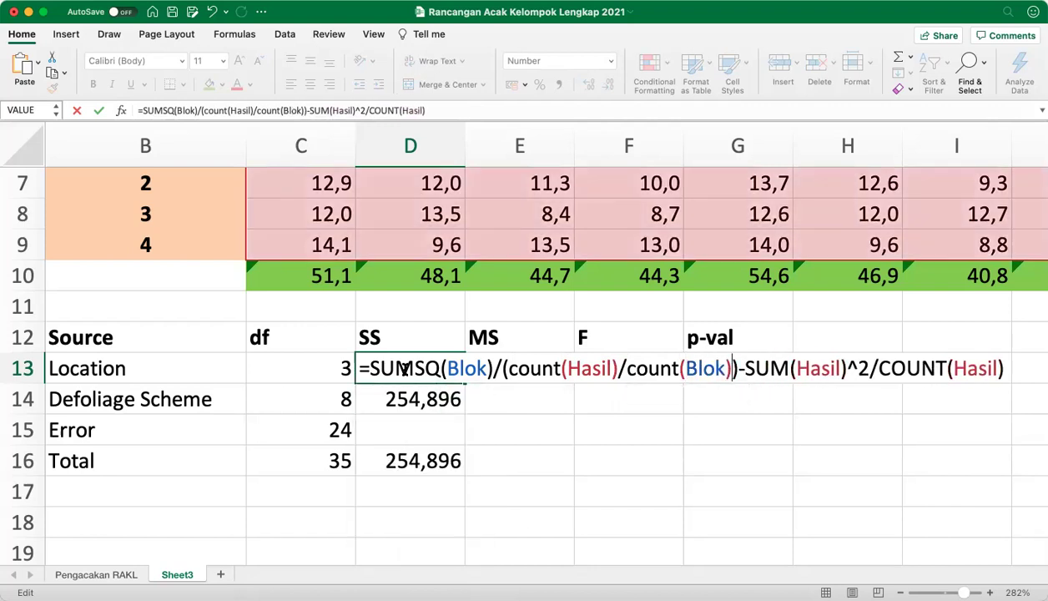
pyautogui.press('Return')
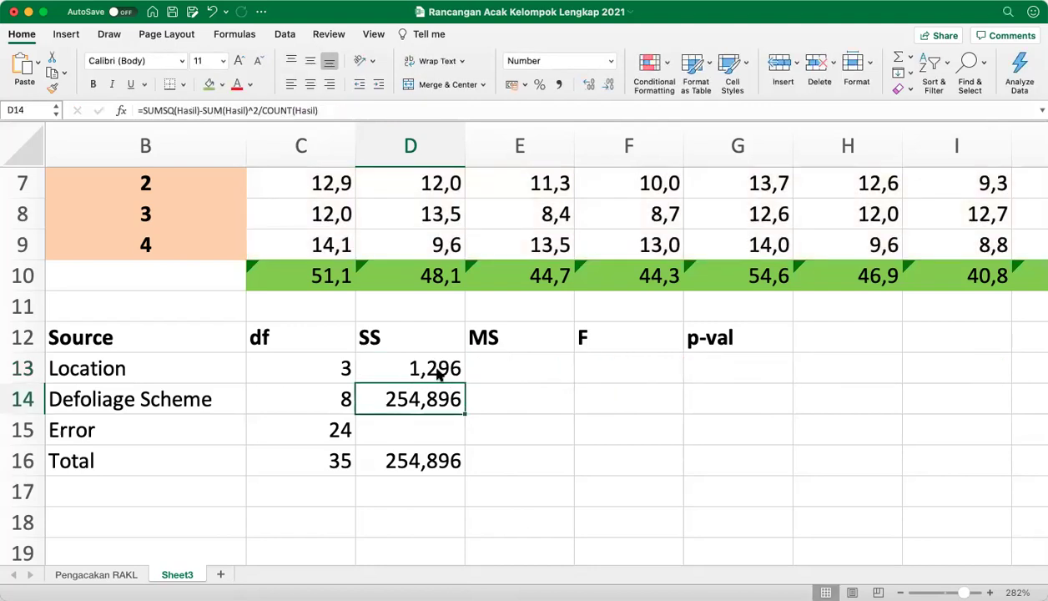
# Step: Copy the Location SS formula from D13 into the Defoliage Scheme SS cell, D14
pyautogui.press('Up')
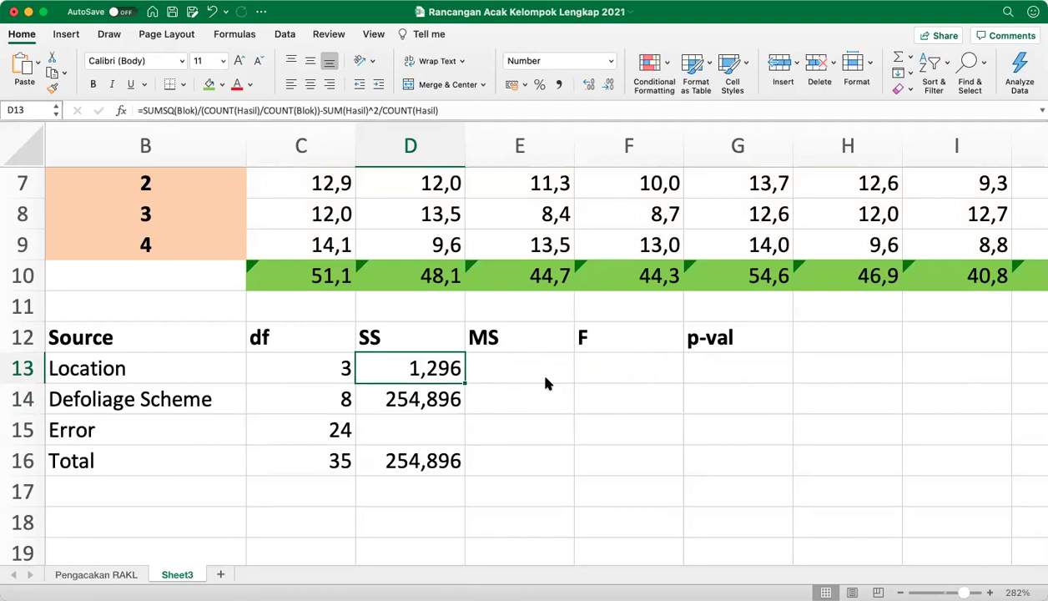
pyautogui.press('Down')
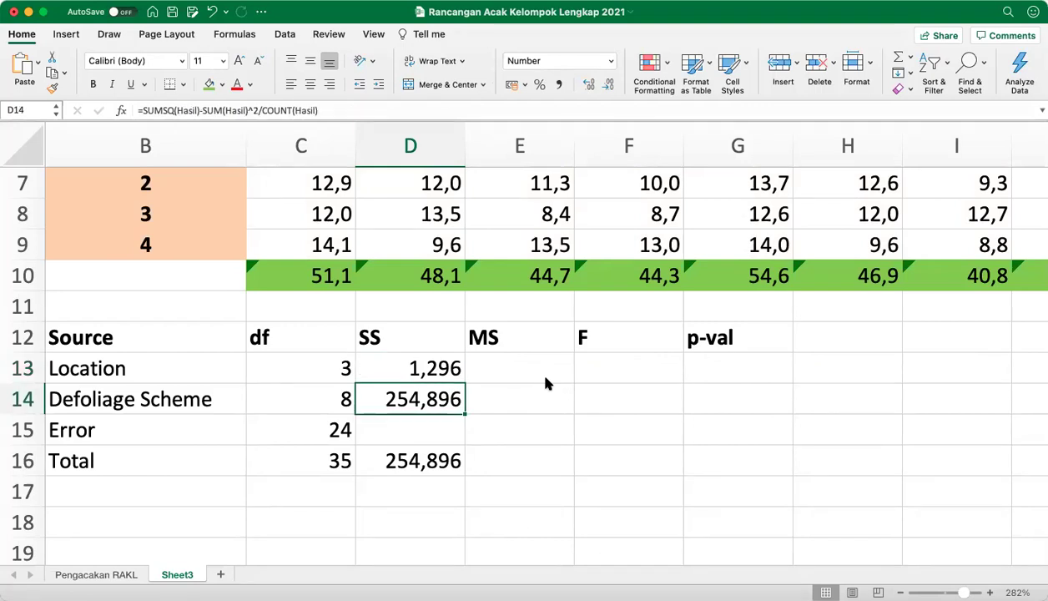
pyautogui.press('Up')
pyautogui.press('super+c')
pyautogui.press('Down')
pyautogui.press('super+v')
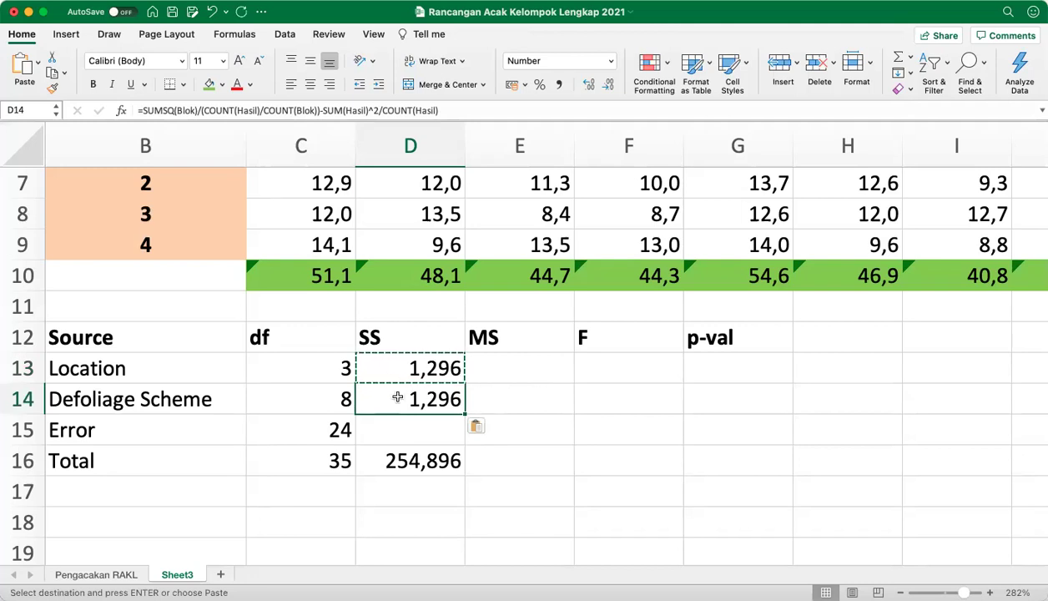
# Step: In the Defoliage Scheme SS formula in D14, replace the SUMSQ argument Blok with the named range Defoliage
pyautogui.click(219, 109)
pyautogui.press('Left')
pyautogui.press('Left')
pyautogui.press('Left')
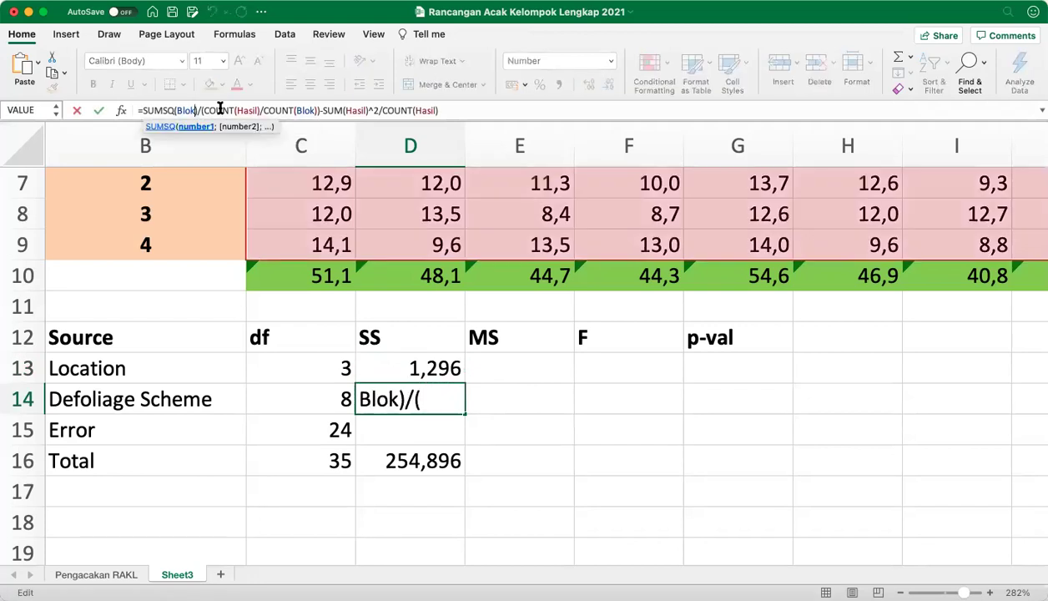
pyautogui.click(399, 398)
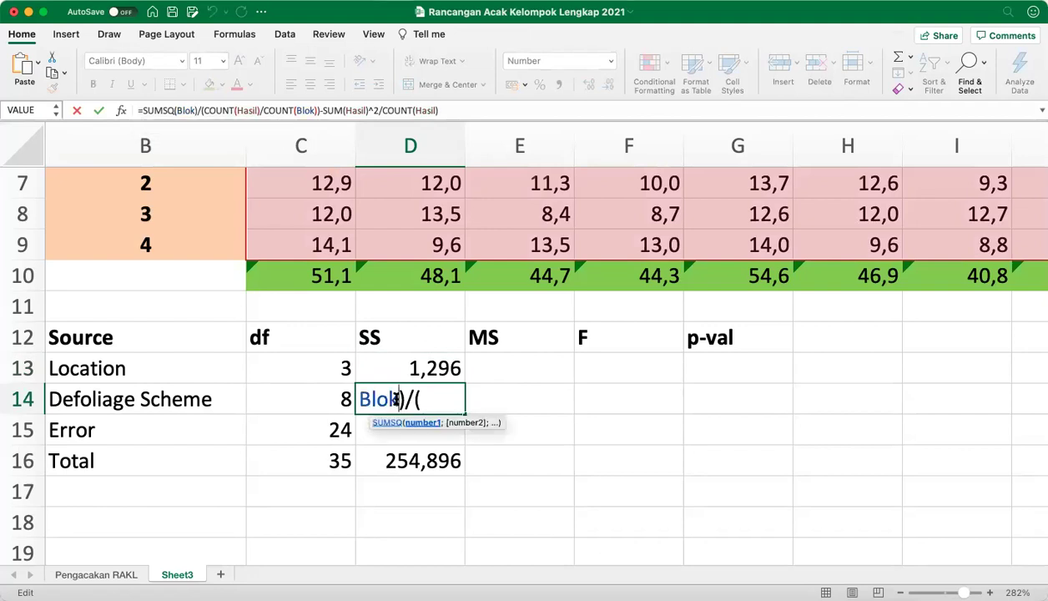
pyautogui.press('BackSpace')
pyautogui.press('BackSpace')
pyautogui.press('BackSpace')
pyautogui.press('BackSpace')
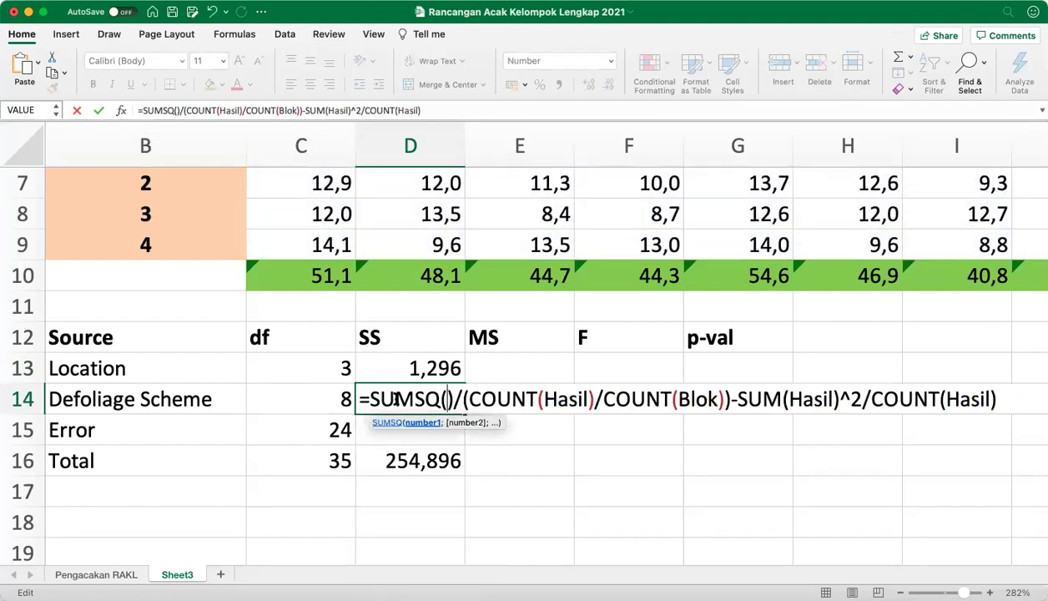
pyautogui.write('Defolia')
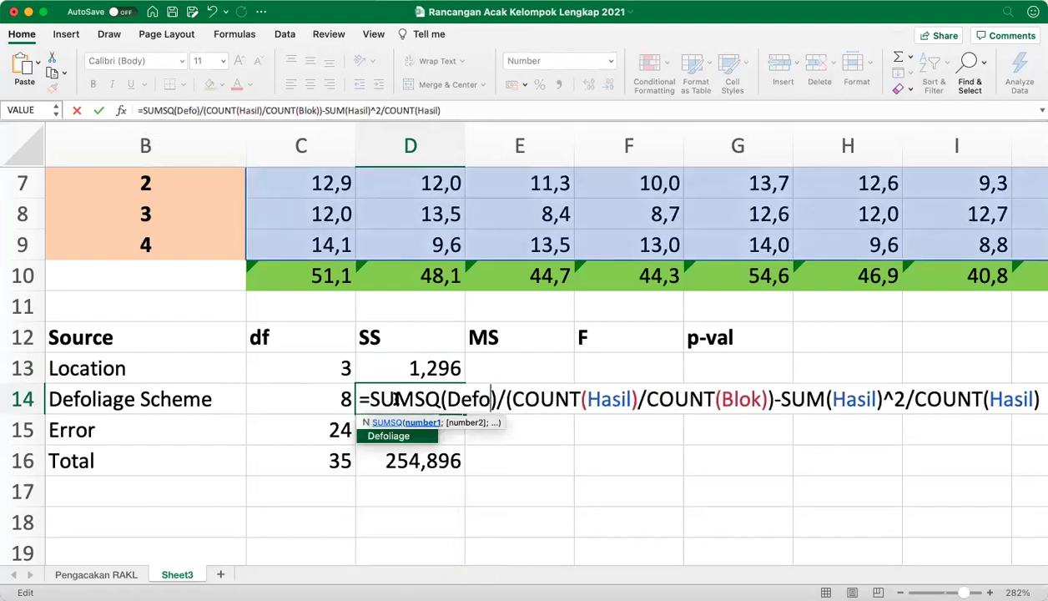
pyautogui.write('ge')
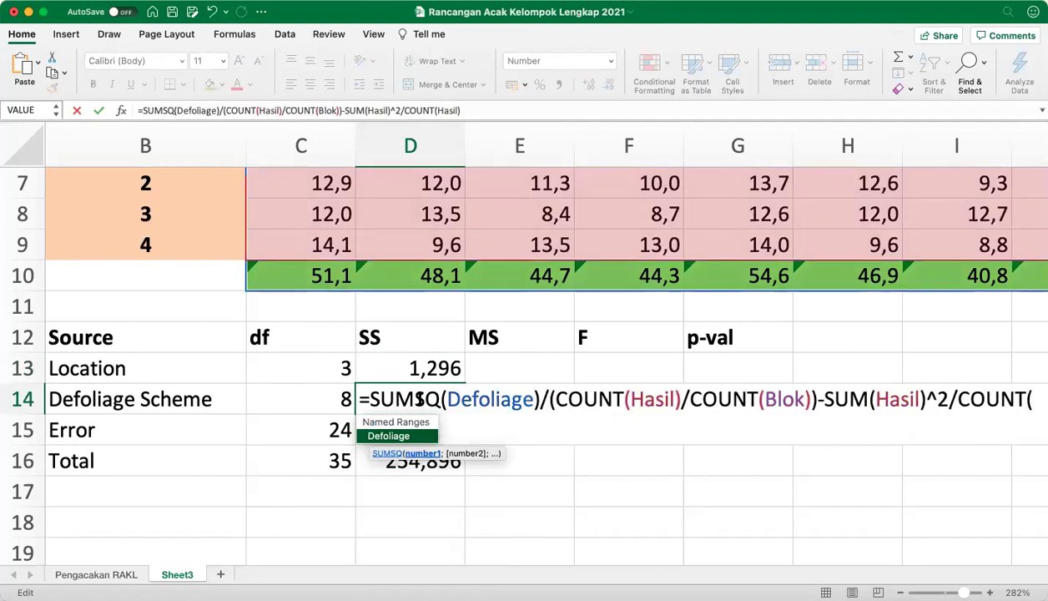
# Step: Replace COUNT(Blok) with COUNT(Defoliage) in the divisor of the D14 formula and commit it
pyautogui.click(764, 399)
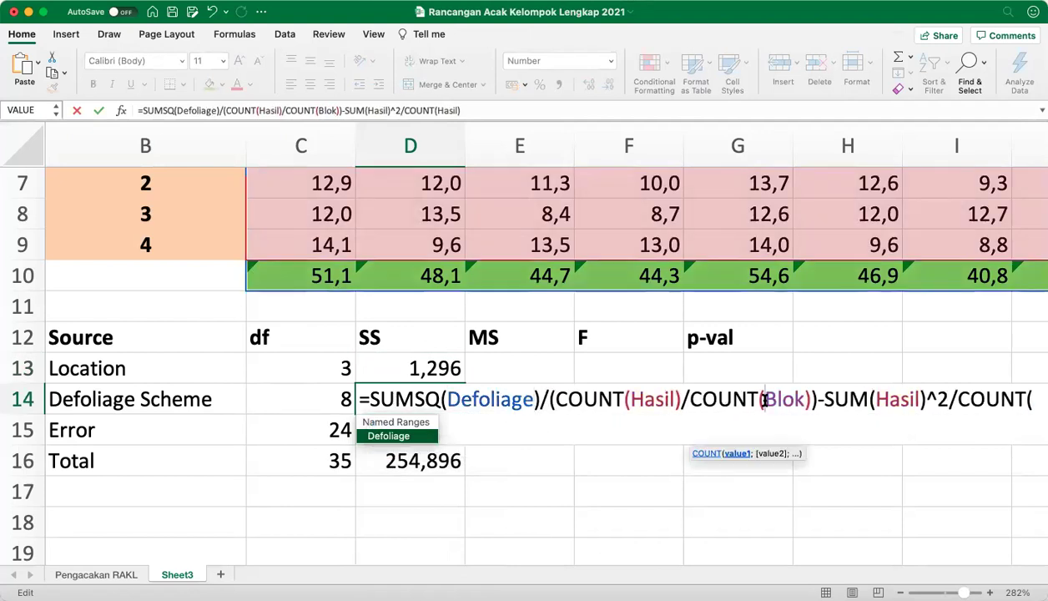
pyautogui.hotkey('shift', 'Right')
pyautogui.hotkey('shift', 'Right')
pyautogui.hotkey('shift', 'Right')
pyautogui.hotkey('shift', 'Right')
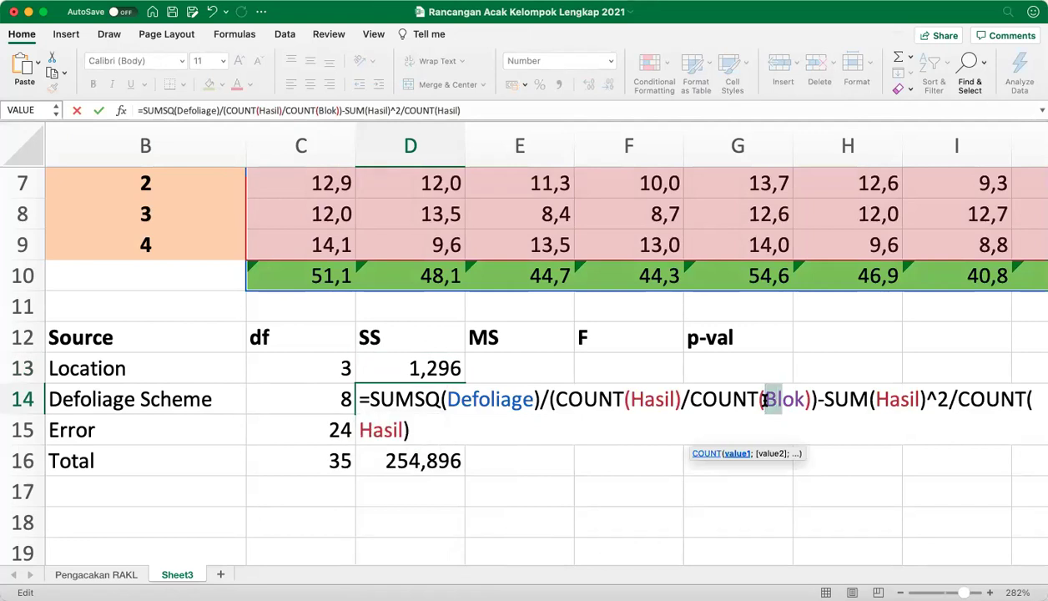
pyautogui.write('Defoliage')
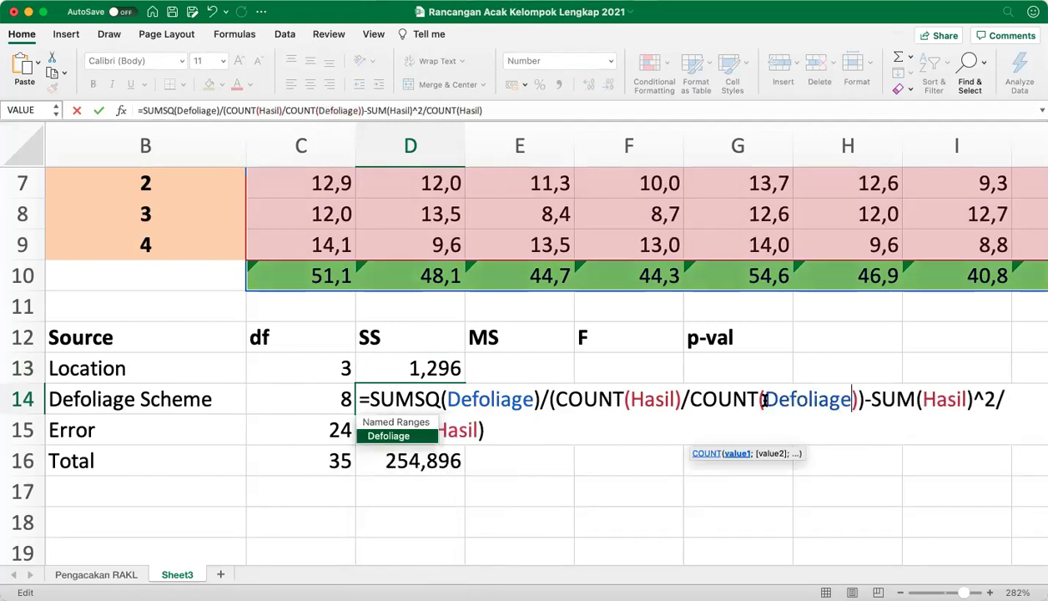
pyautogui.press('Return')
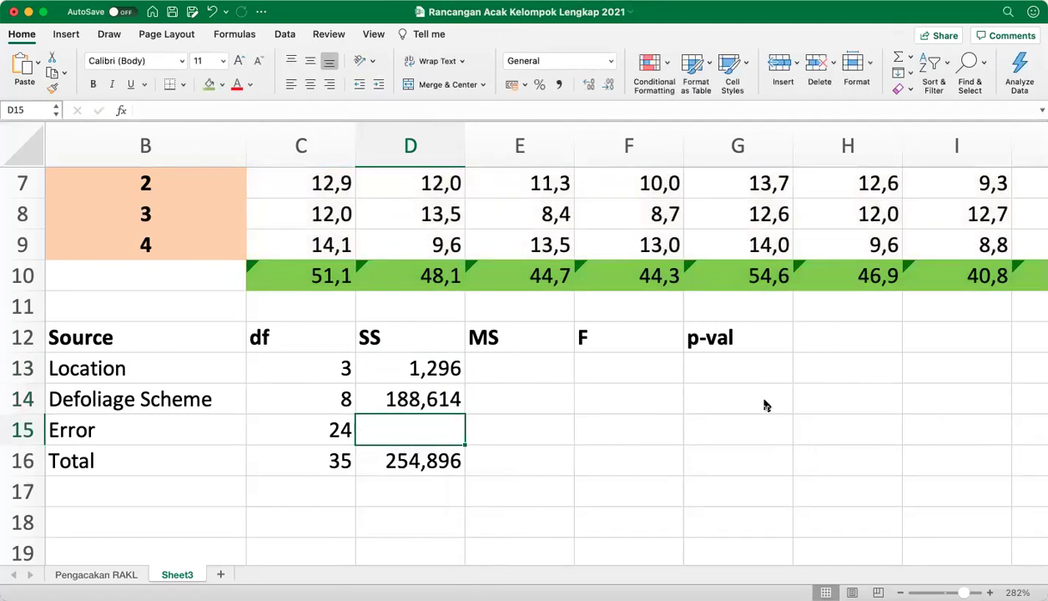
# Step: Copy the Error df formula from C15 into the Error SS cell, D15
pyautogui.press('Up')
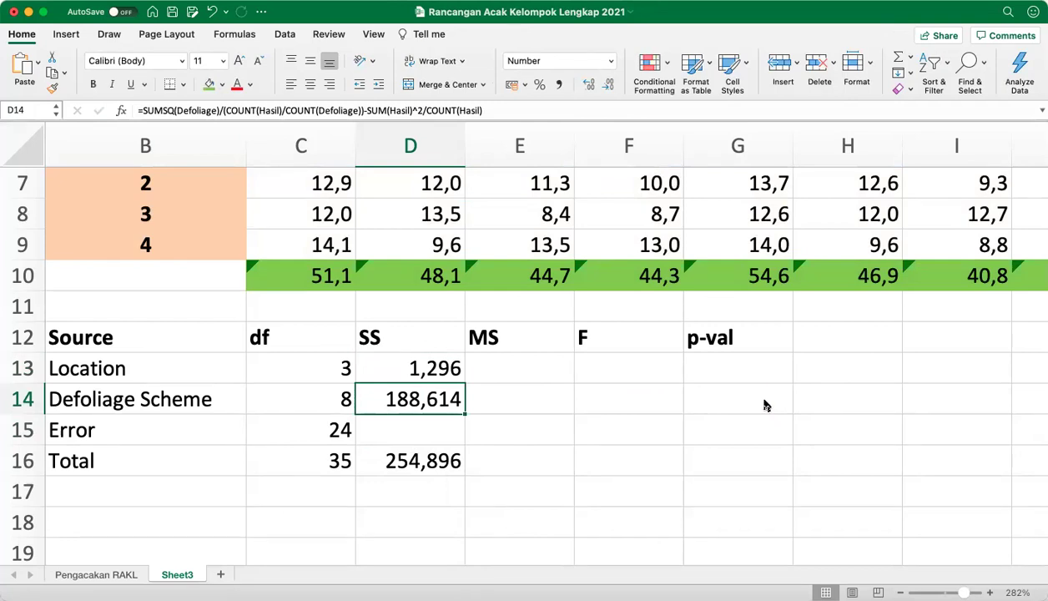
pyautogui.press('Down')
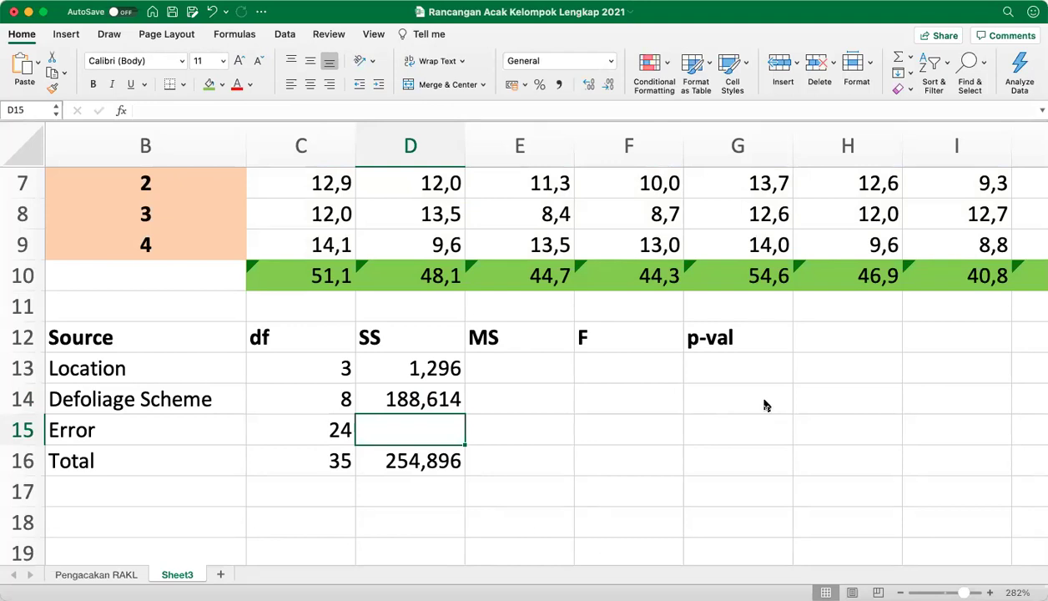
pyautogui.press('Up')
pyautogui.press('Down')
pyautogui.press('Left')
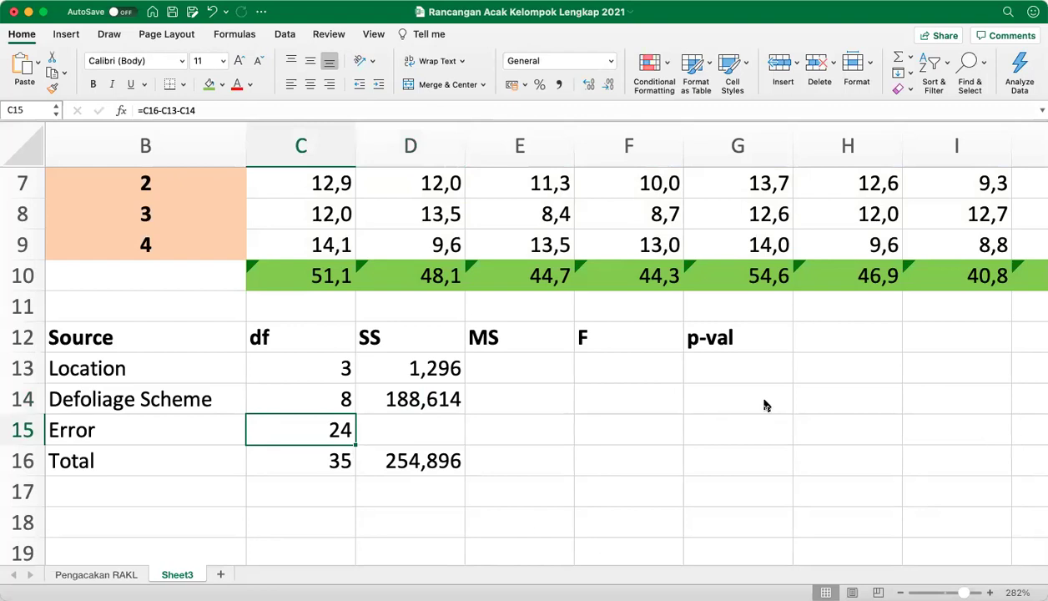
pyautogui.press('super+c')
pyautogui.press('Right')
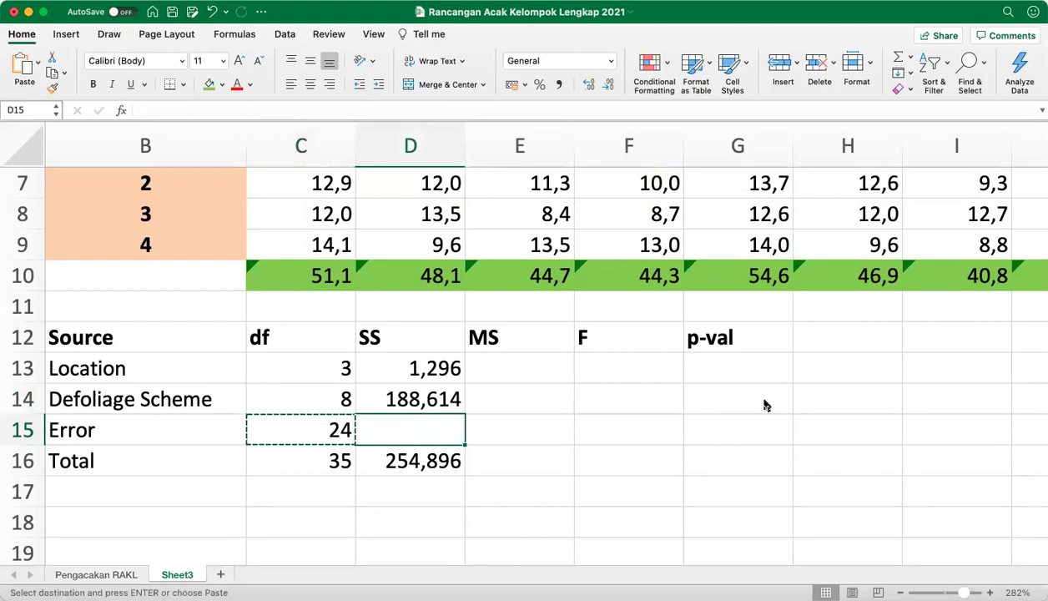
pyautogui.press('super+v')
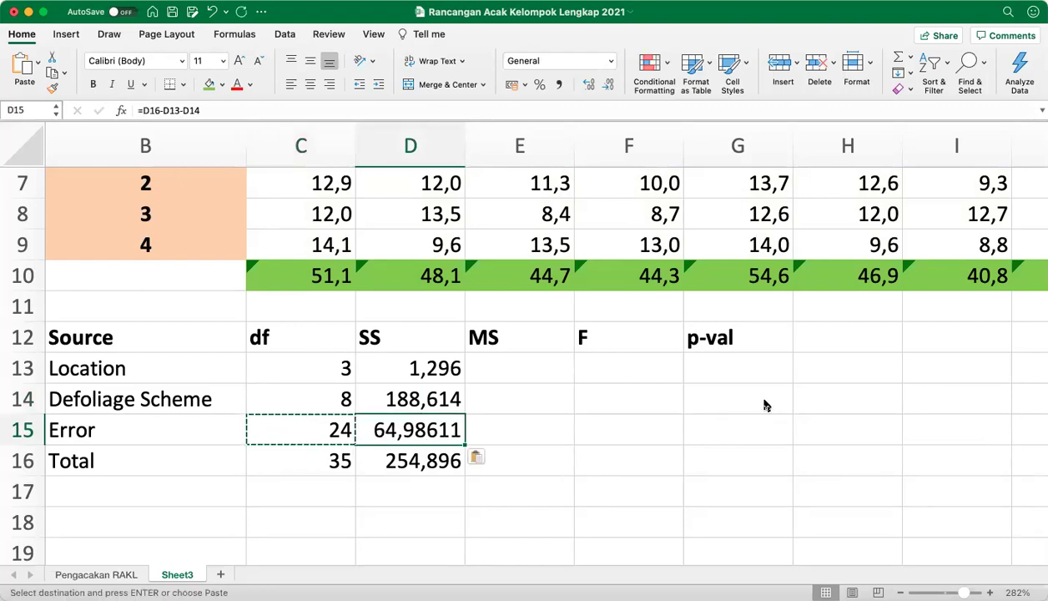
# Step: Format the sums of squares in D13:D16 to three decimal places
pyautogui.press('Up')
pyautogui.press('Up')
pyautogui.hotkey('shift', 'Down')
pyautogui.hotkey('shift', 'Down')
pyautogui.hotkey('shift', 'Down')
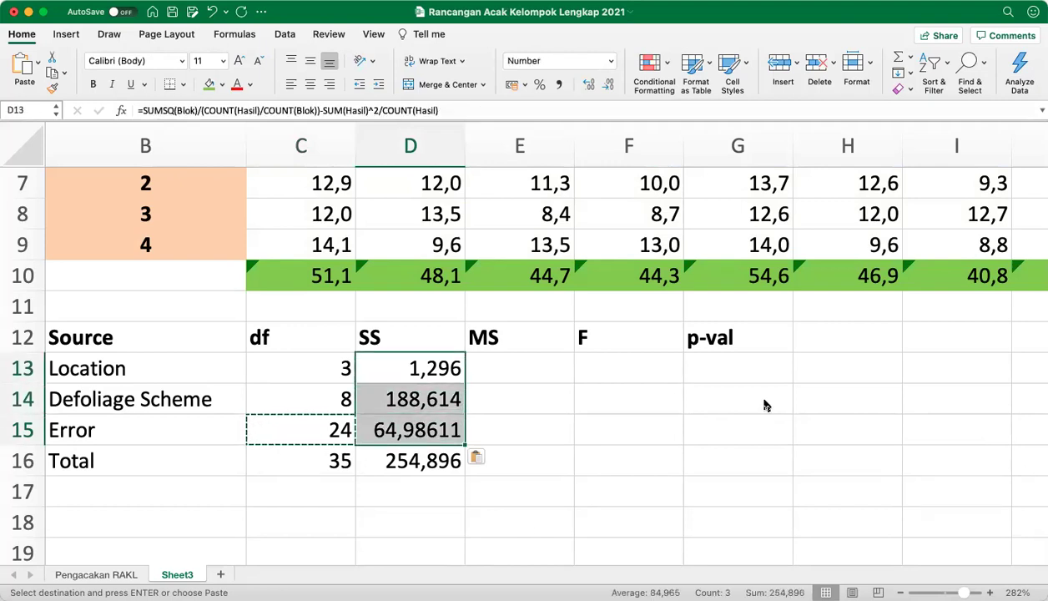
pyautogui.click(593, 87)
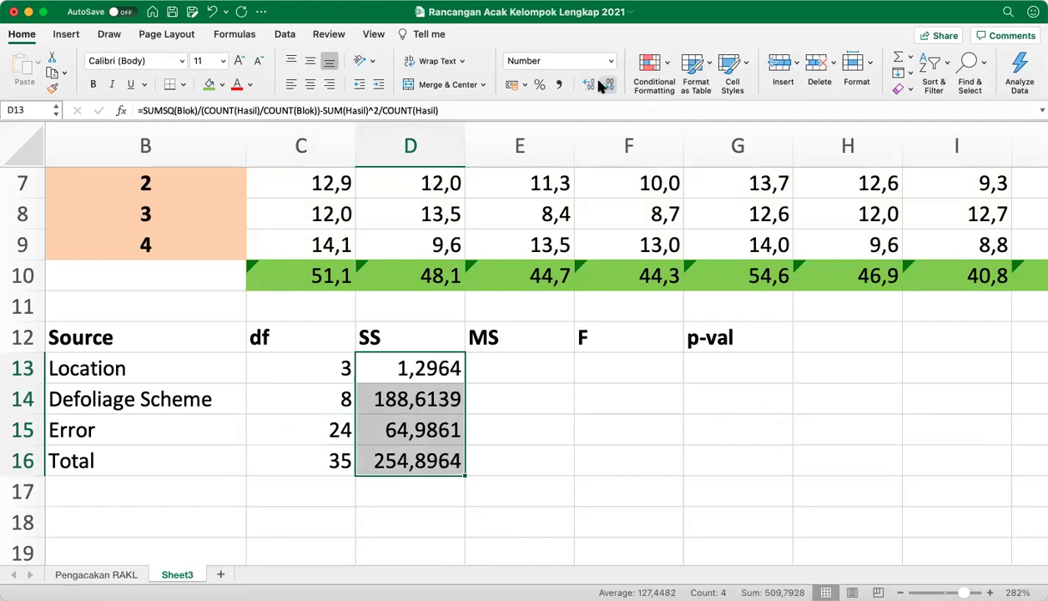
pyautogui.click(609, 87)
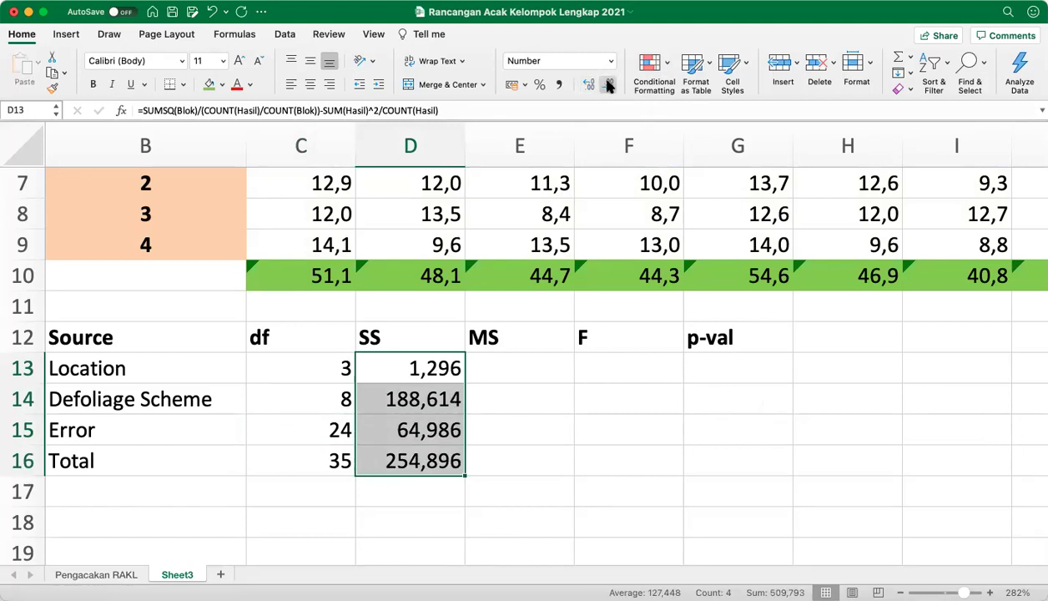
pyautogui.press('Down')
pyautogui.press('Down')
pyautogui.press('Down')
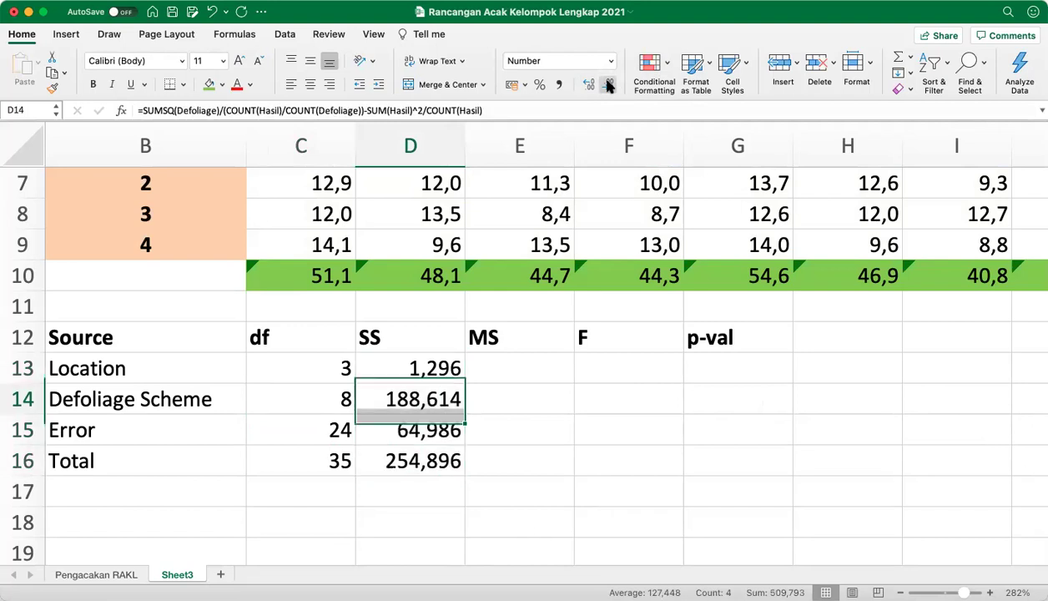
# Step: Enter the Location mean square formula =D13/C13 in E13
pyautogui.press('Up')
pyautogui.press('Up')
pyautogui.press('Up')
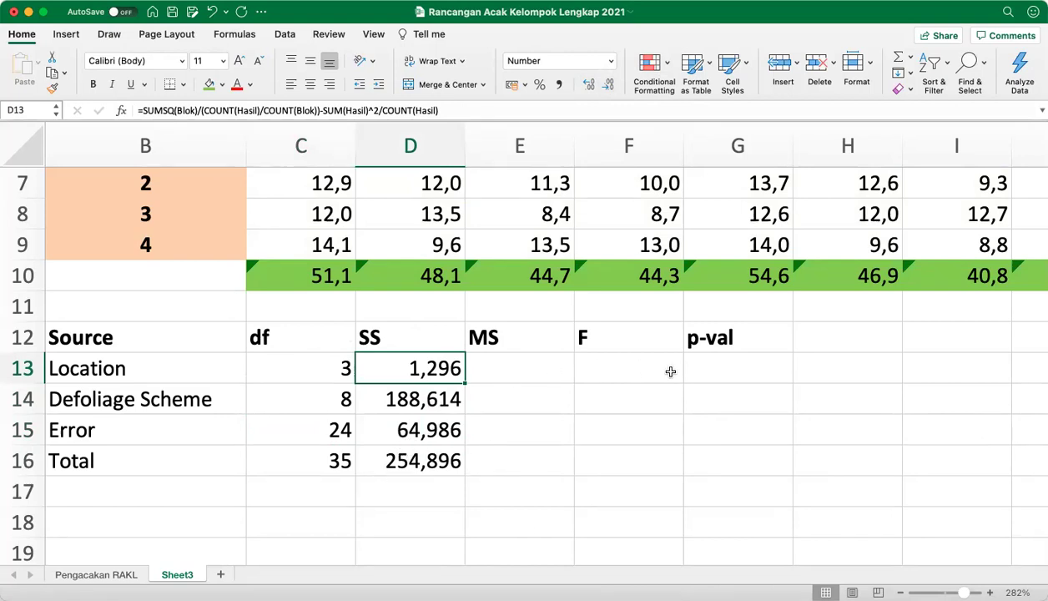
pyautogui.press('Right')
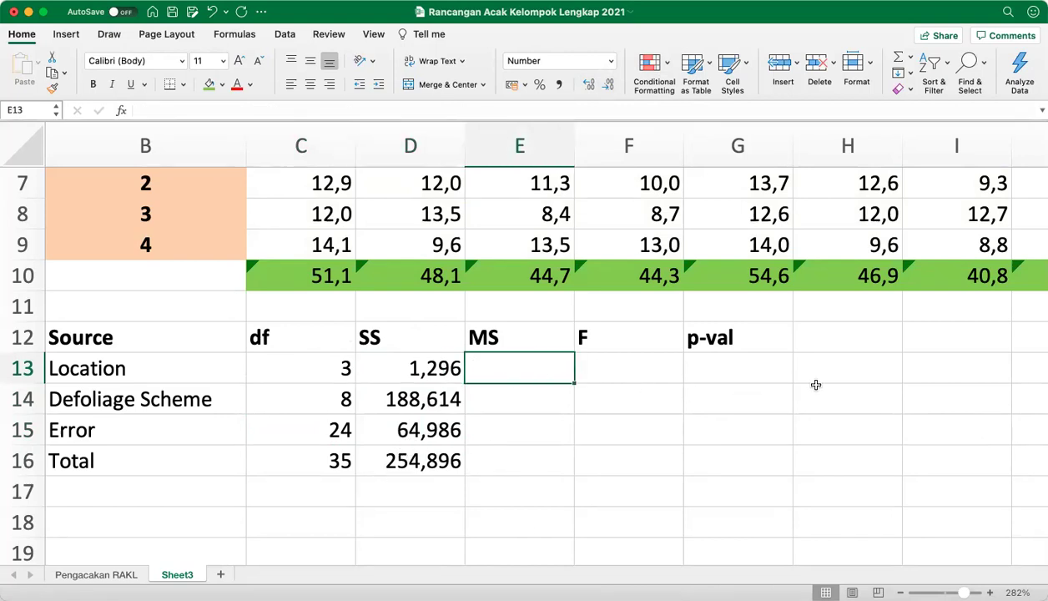
pyautogui.write('=')
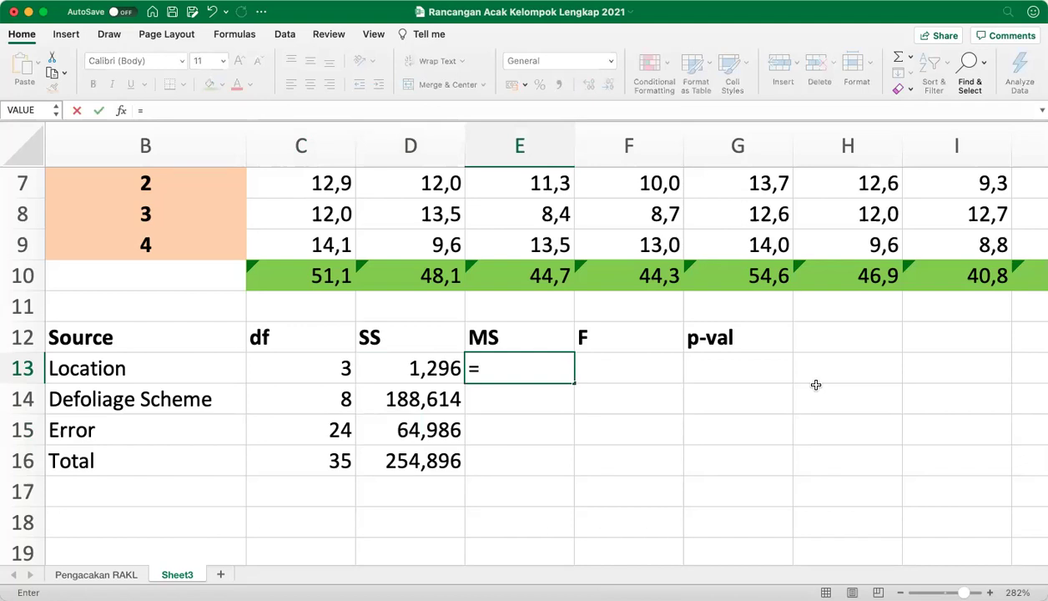
pyautogui.press('Left')
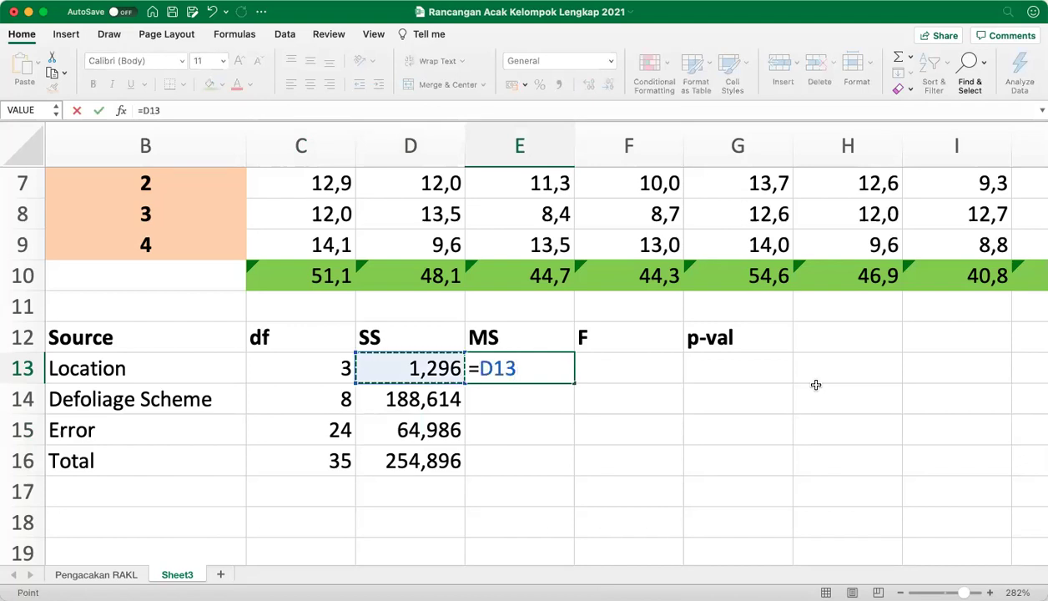
pyautogui.write('/')
pyautogui.press('Left')
pyautogui.press('Left')
pyautogui.press('Return')
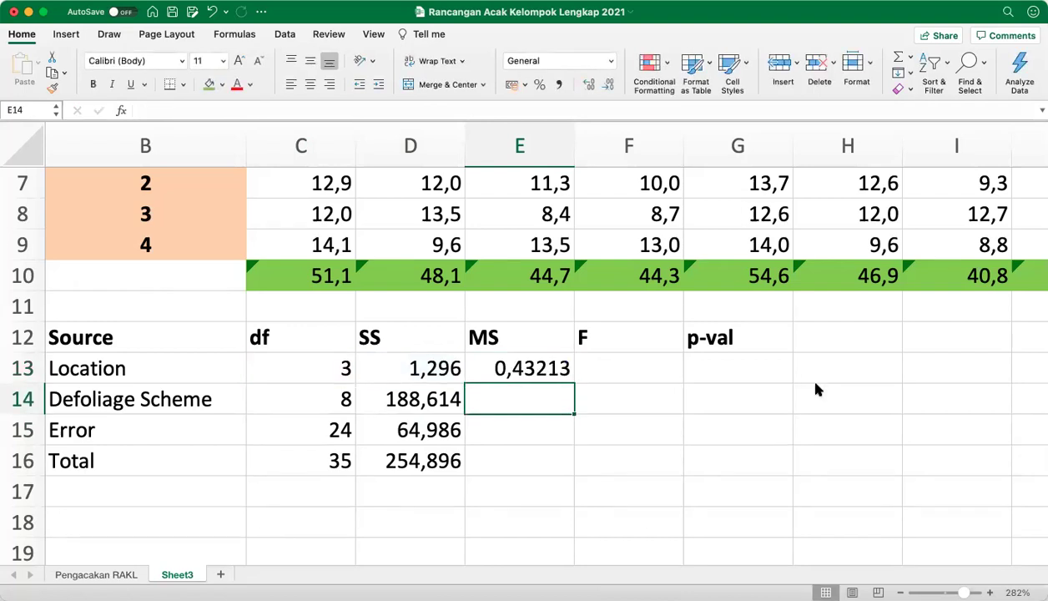
pyautogui.press('Up')
pyautogui.press('super+c')
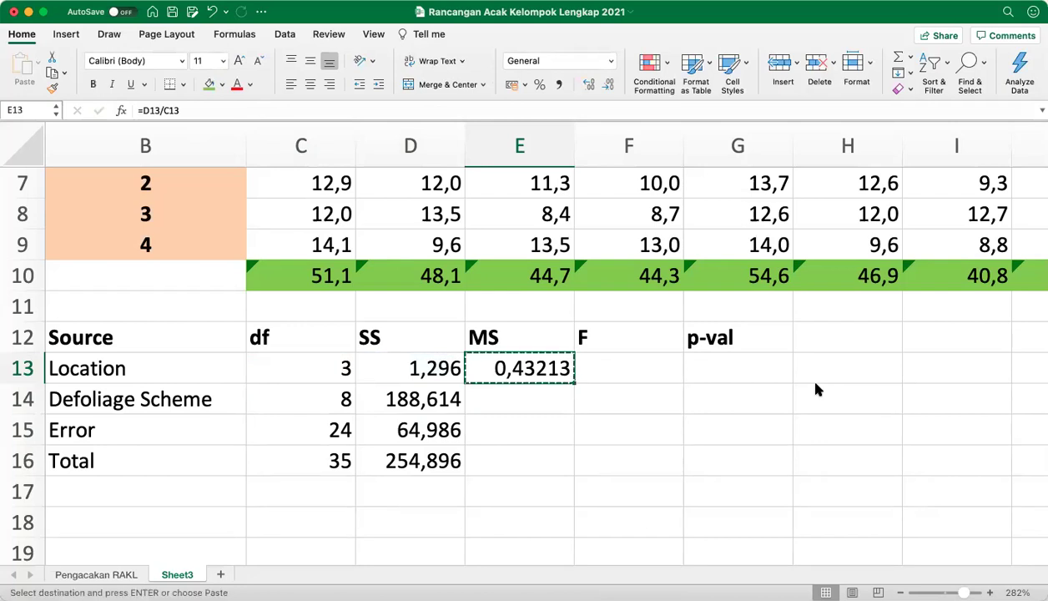
pyautogui.press('Down')
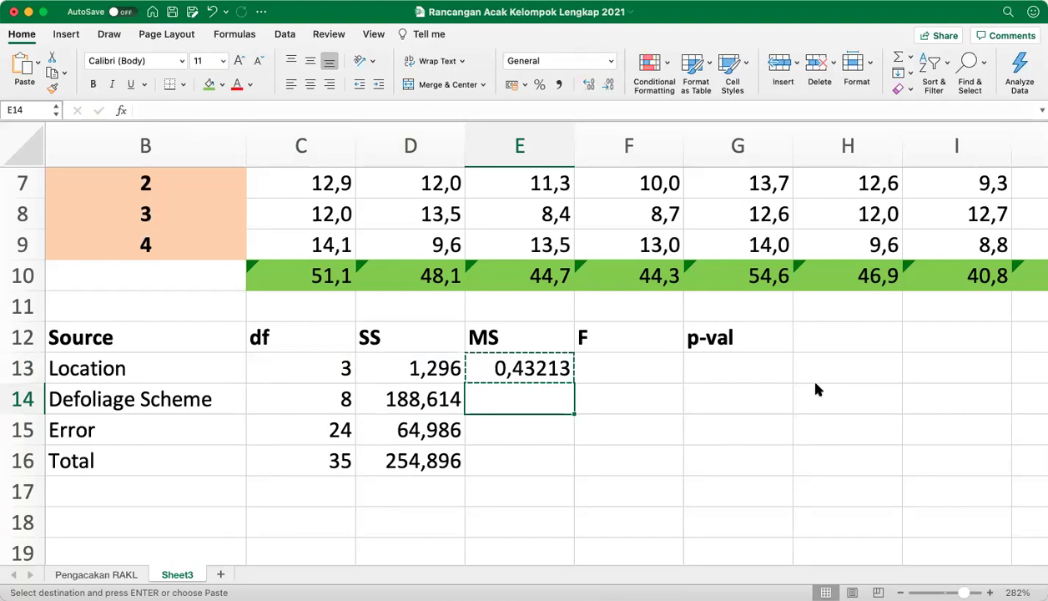
pyautogui.write('z')
pyautogui.press('Return')
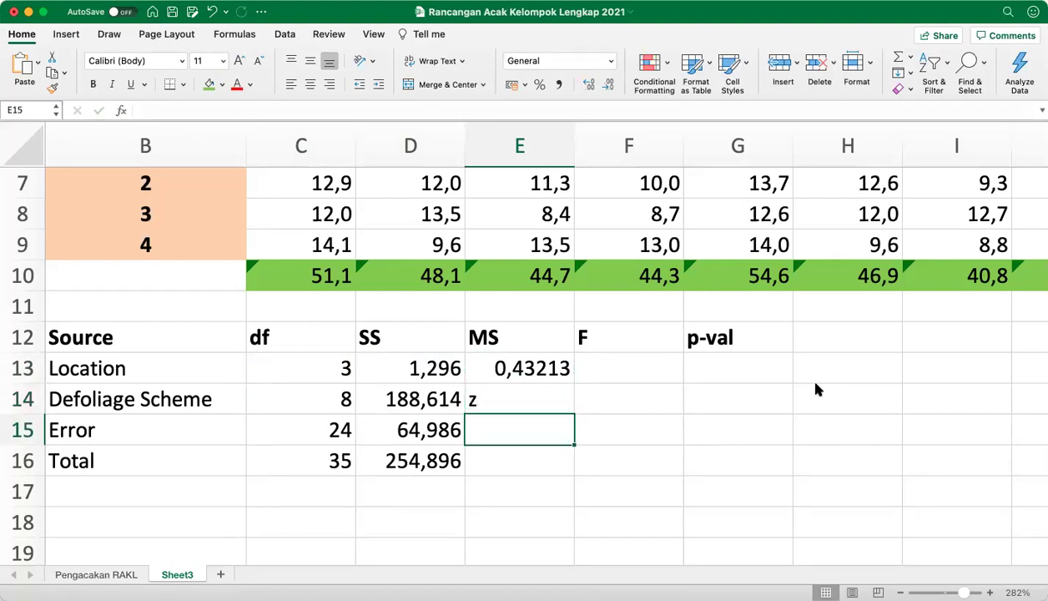
pyautogui.press('super+z')
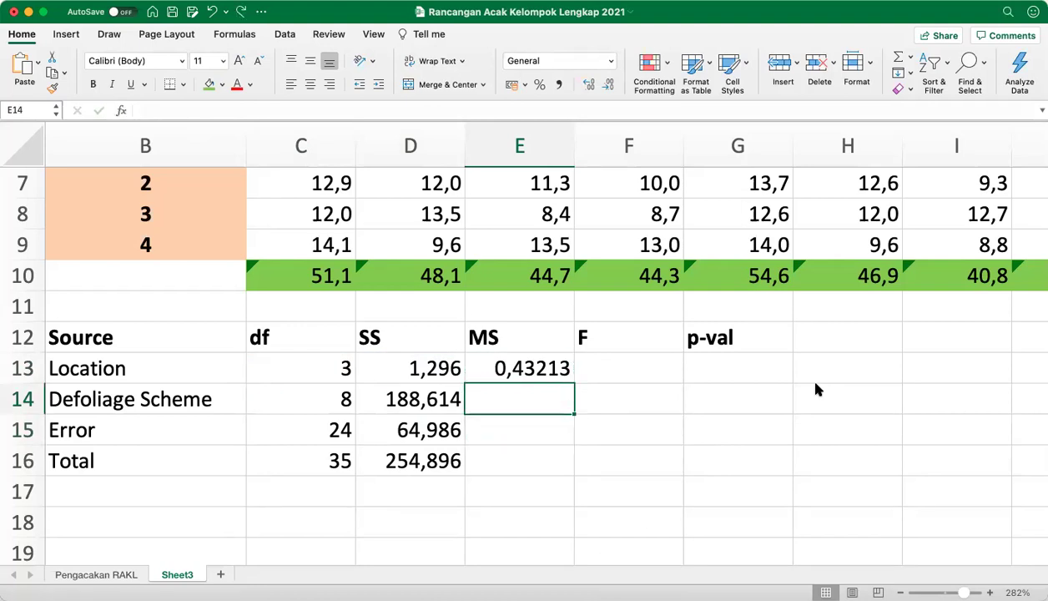
# Step: Copy the Location MS formula from E13 into the Defoliage Scheme and Error MS cells, E14:E15
pyautogui.press('Up')
pyautogui.press('super+c')
pyautogui.press('Down')
pyautogui.hotkey('shift', 'Down')
pyautogui.press('super+v')
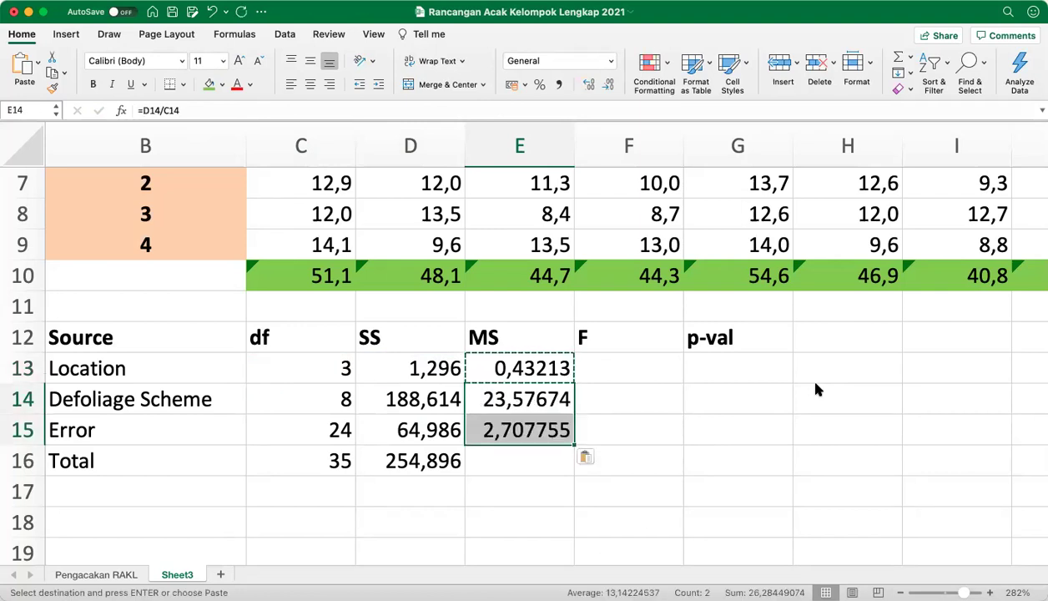
# Step: Format the mean squares in E13:E15 to three decimal places
pyautogui.click(608, 86)
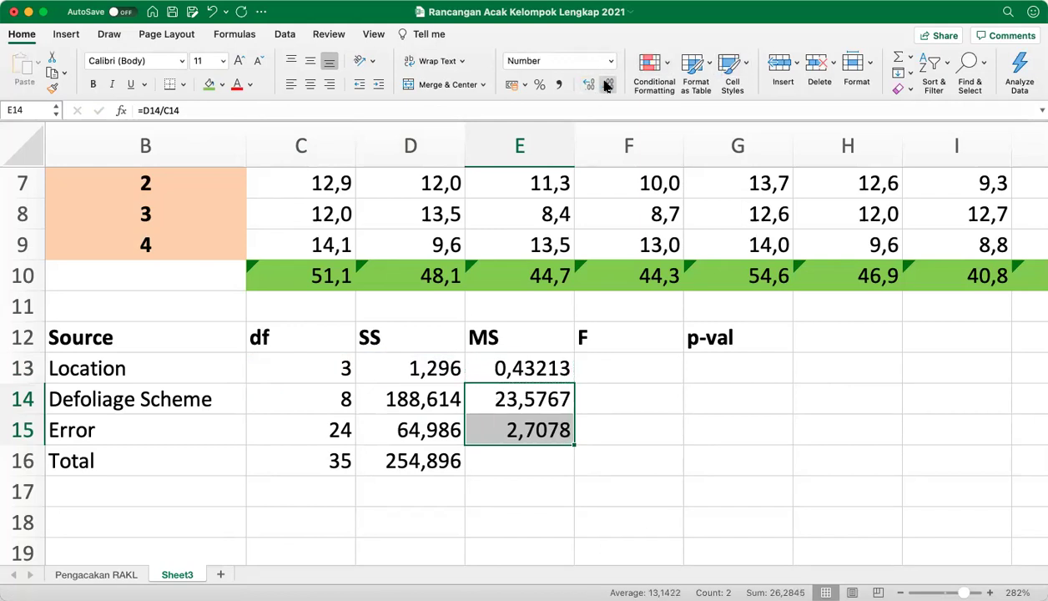
pyautogui.click(529, 368)
pyautogui.hotkey('shift', 'Down')
pyautogui.hotkey('shift', 'Down')
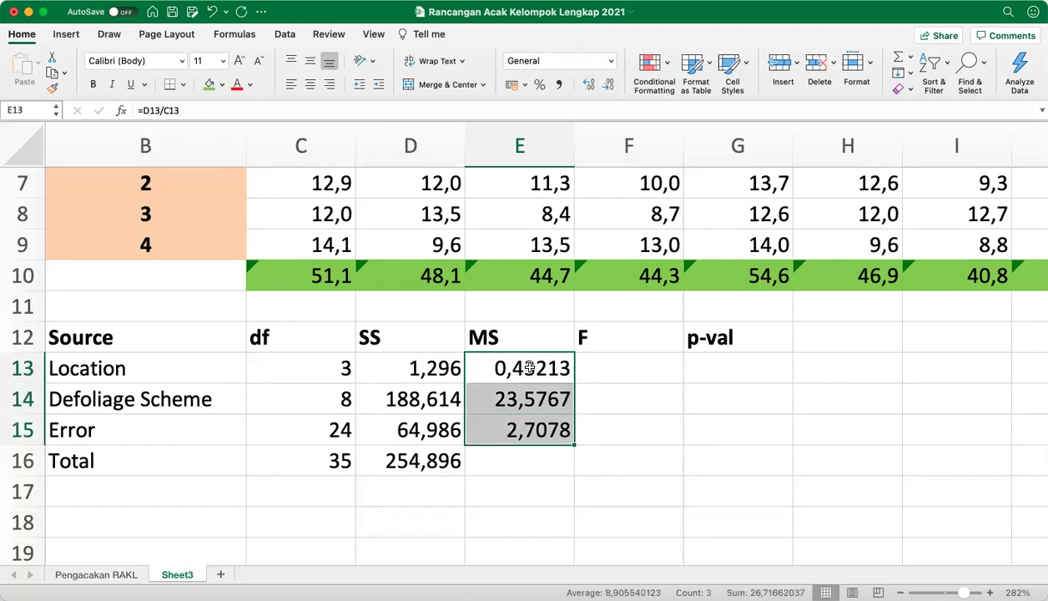
pyautogui.click(610, 86)
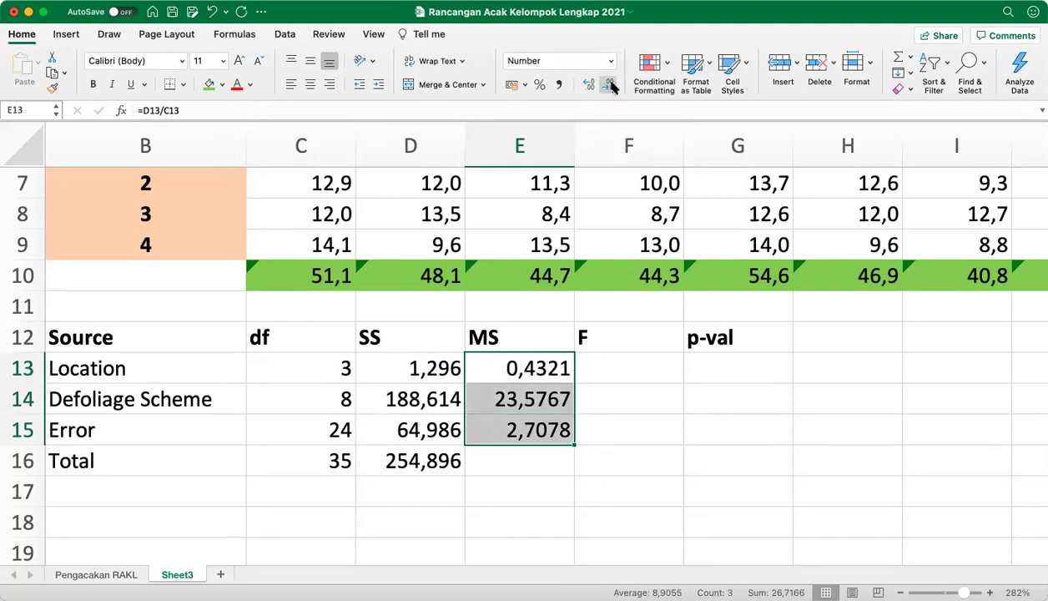
pyautogui.click(610, 86)
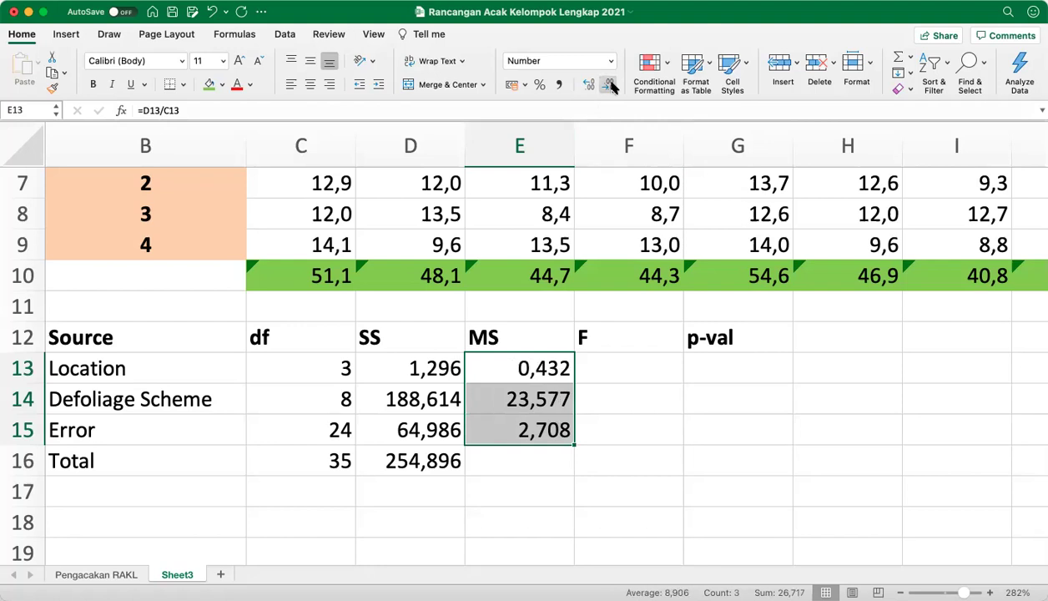
# Step: Enter the Location F-value formula =E13/E15 in F13, dividing its mean square by the Error mean square
pyautogui.press('Up')
pyautogui.press('Down')
pyautogui.press('Down')
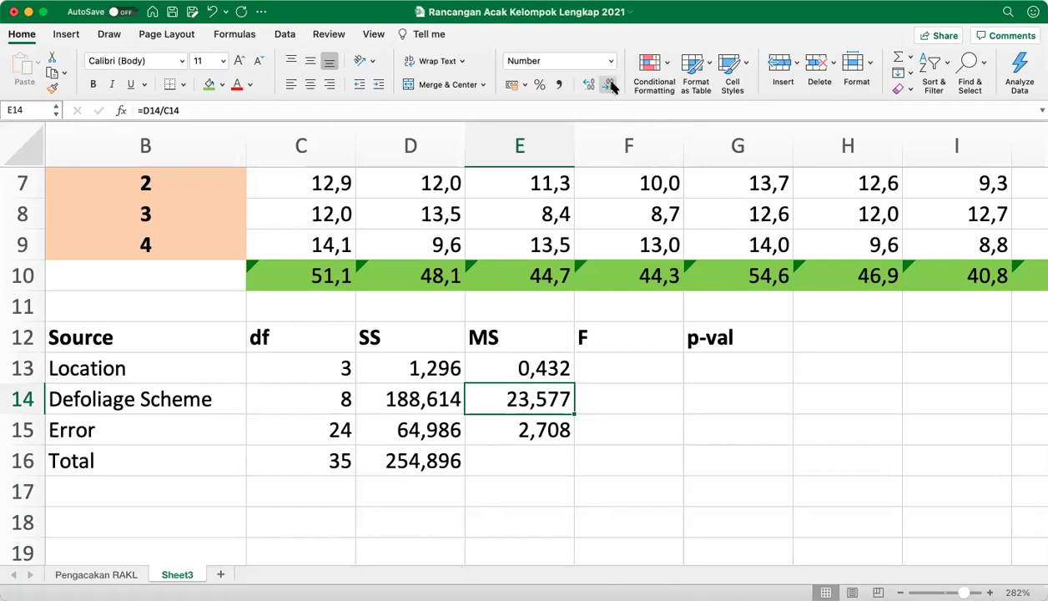
pyautogui.press('Up')
pyautogui.press('Right')
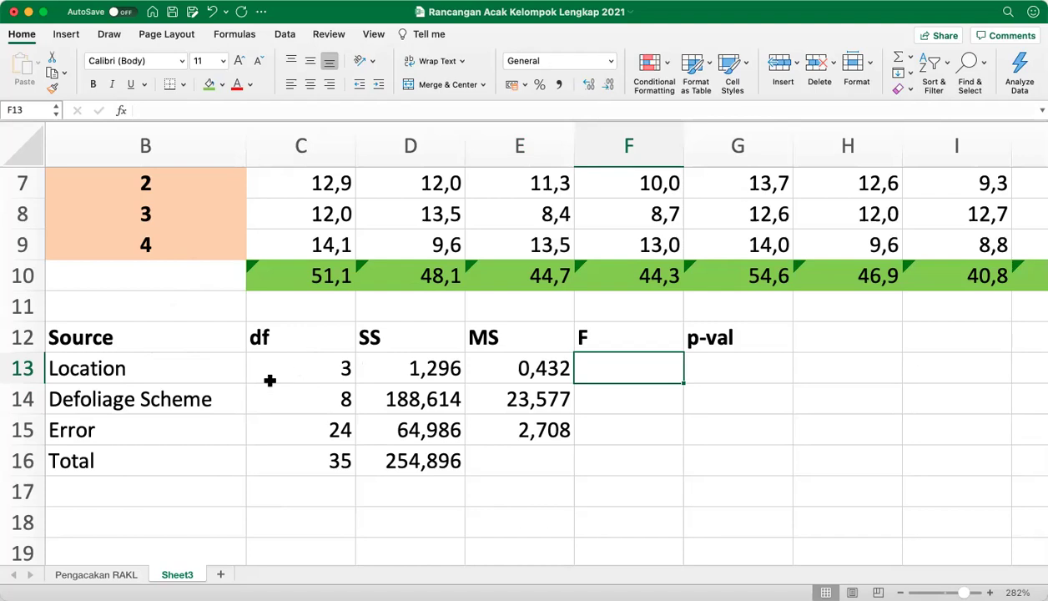
pyautogui.write('=')
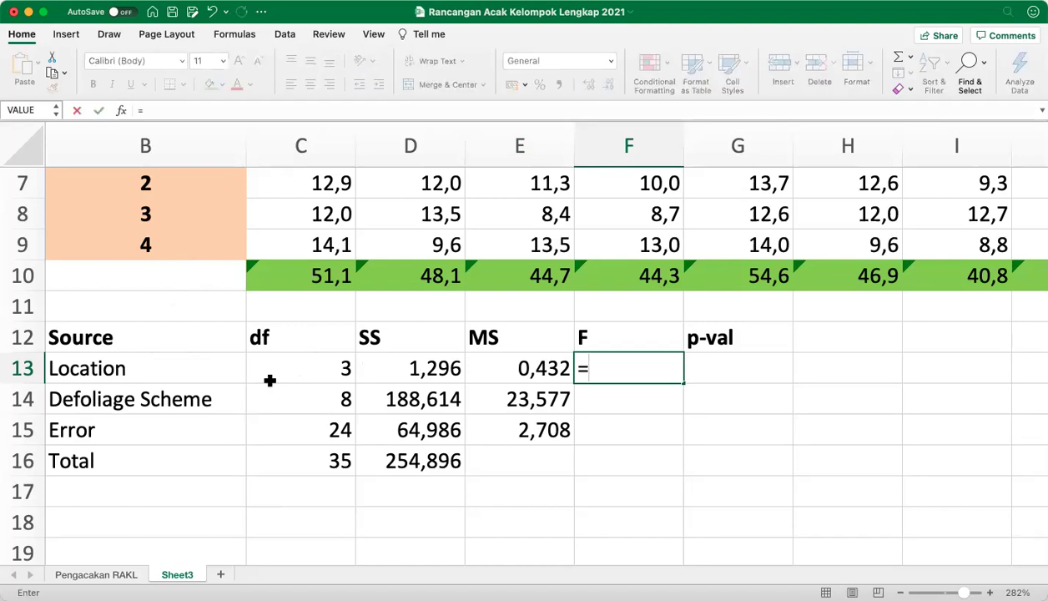
pyautogui.press('Left')
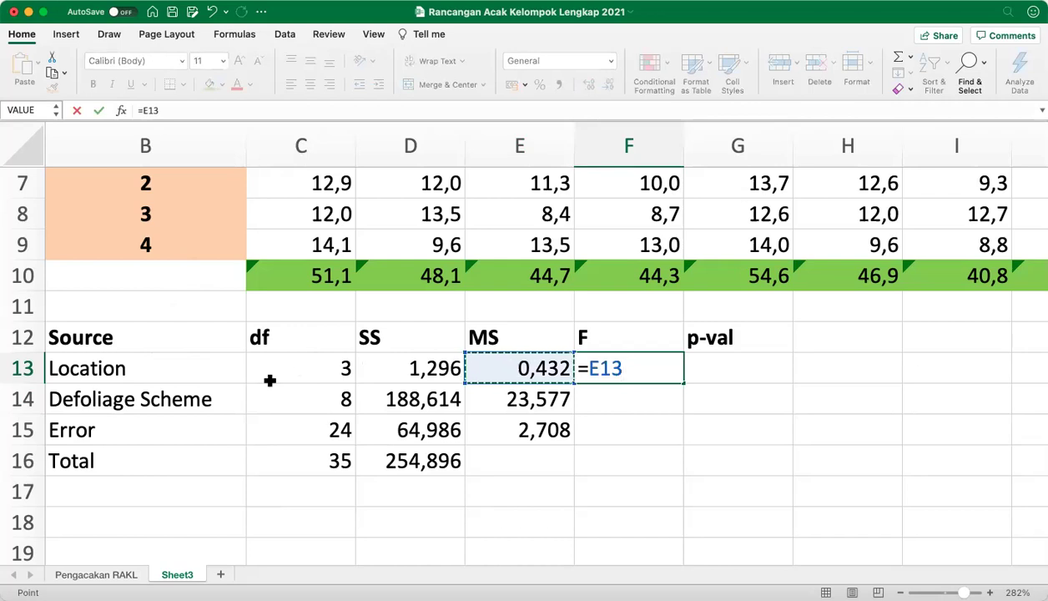
pyautogui.write('/')
pyautogui.press('Left')
pyautogui.press('Down')
pyautogui.press('Down')
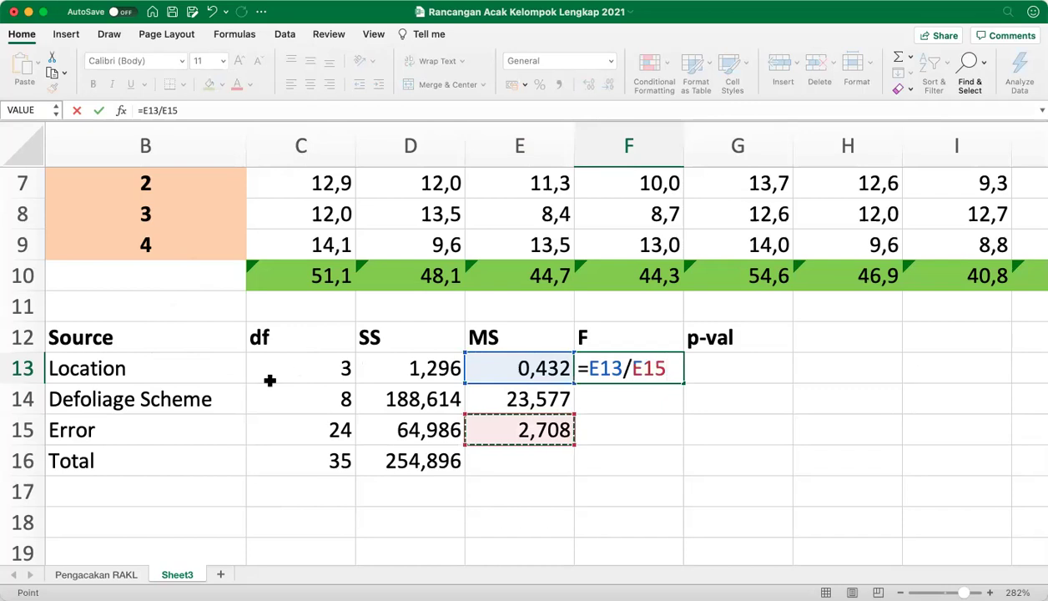
pyautogui.press('Return')
# Step: Format the Location F value in F13 to three decimal places
pyautogui.press('Up')
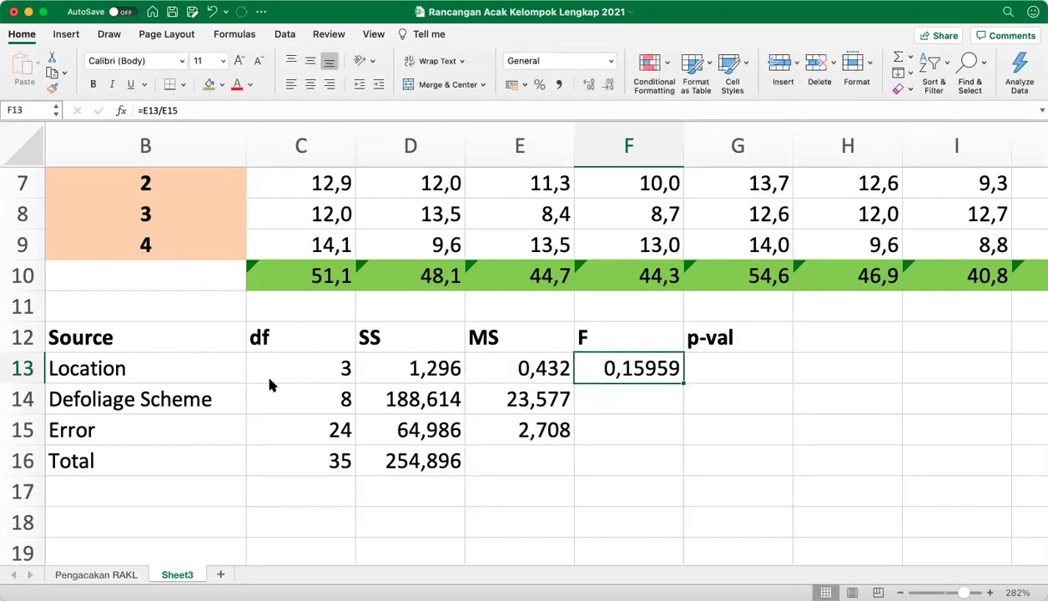
pyautogui.click(608, 85)
pyautogui.click(608, 86)
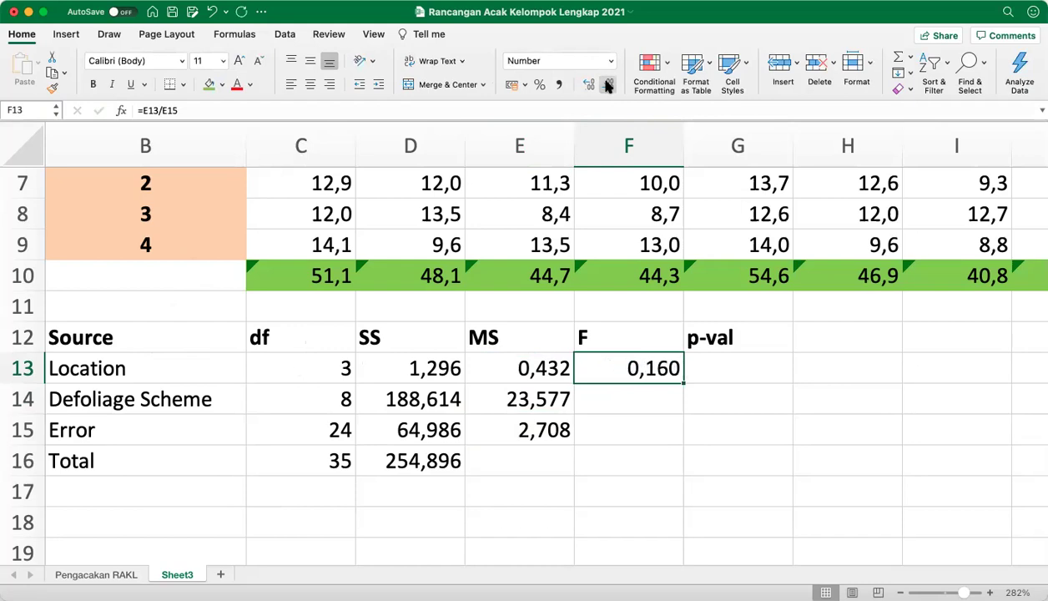
# Step: Enter the Defoliage Scheme F-value formula =E14/E15 in F14
pyautogui.press('Down')
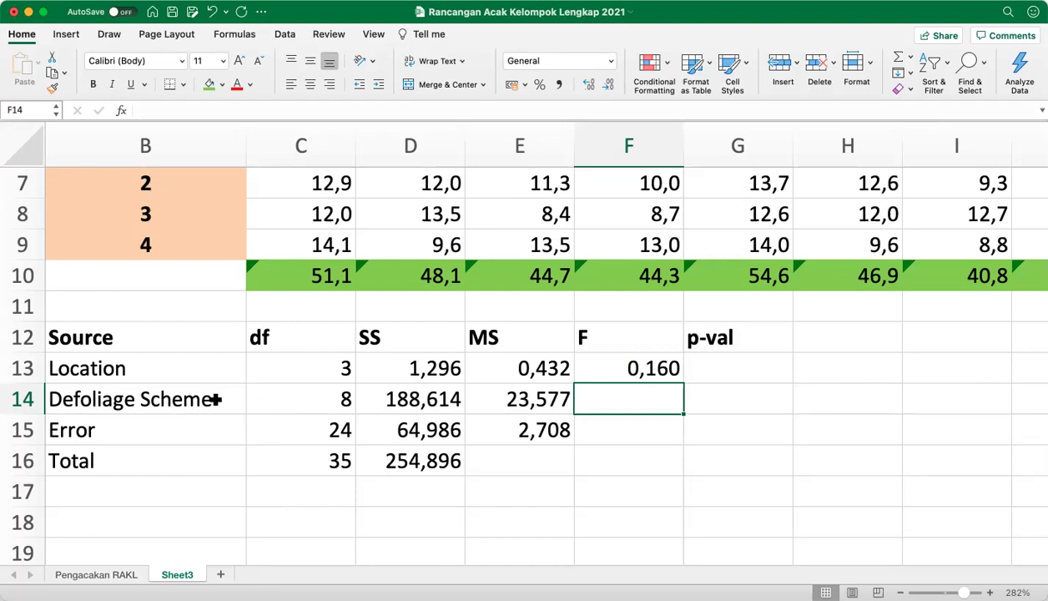
pyautogui.write('=')
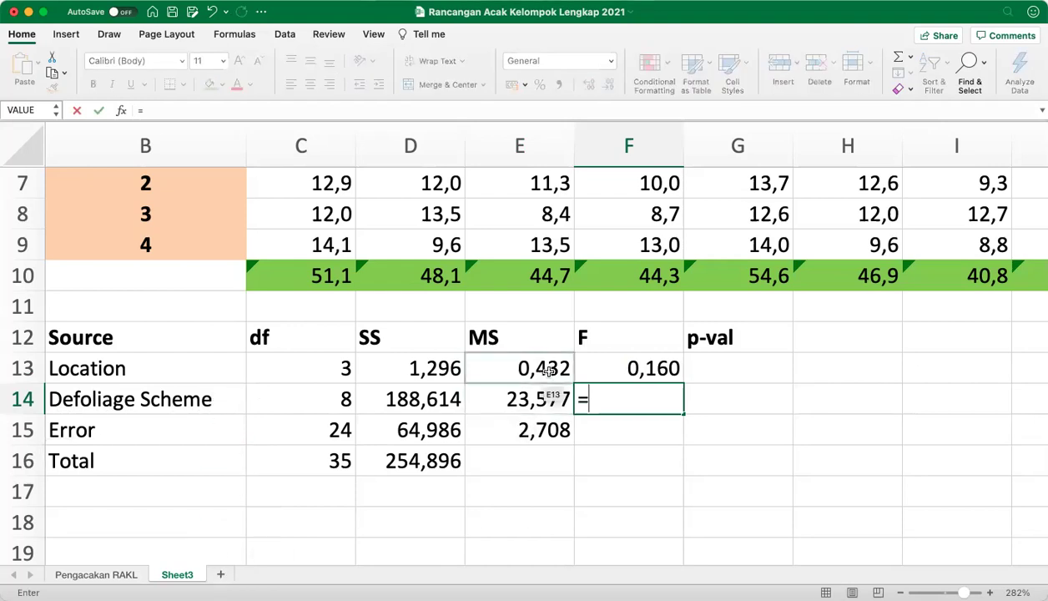
pyautogui.click(535, 399)
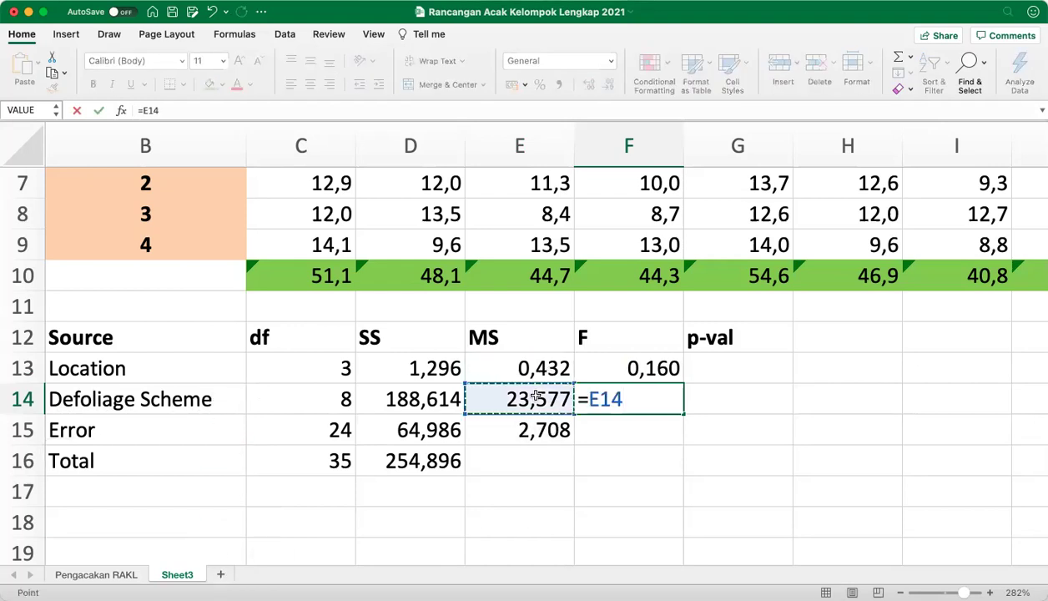
pyautogui.write('/')
pyautogui.click(543, 433)
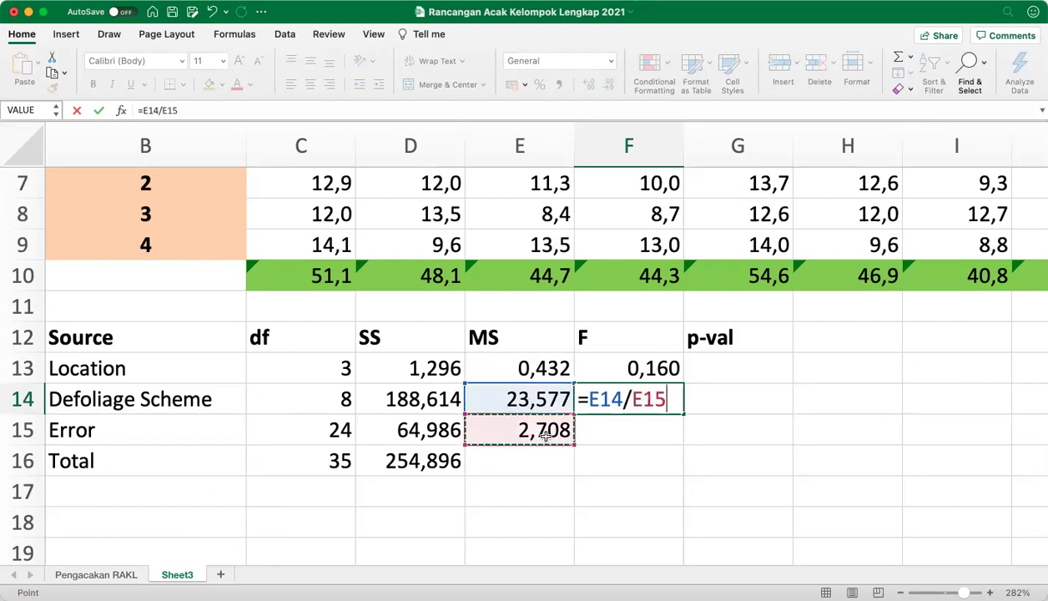
pyautogui.press('Return')
# Step: Format the Defoliage Scheme F value in F14 to three decimal places
pyautogui.press('Up')
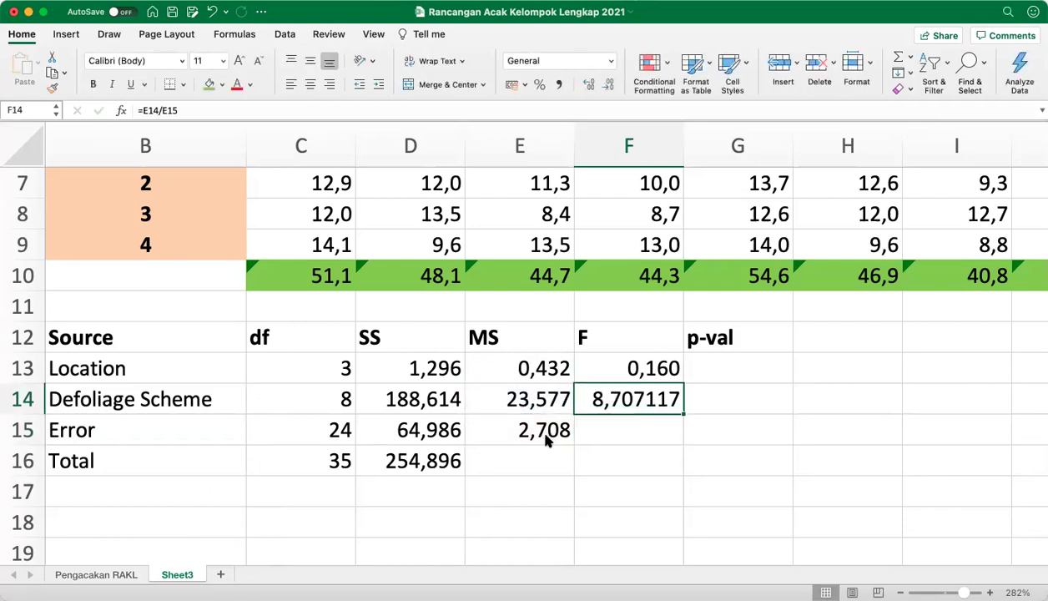
pyautogui.click(609, 85)
pyautogui.click(608, 85)
pyautogui.click(609, 85)
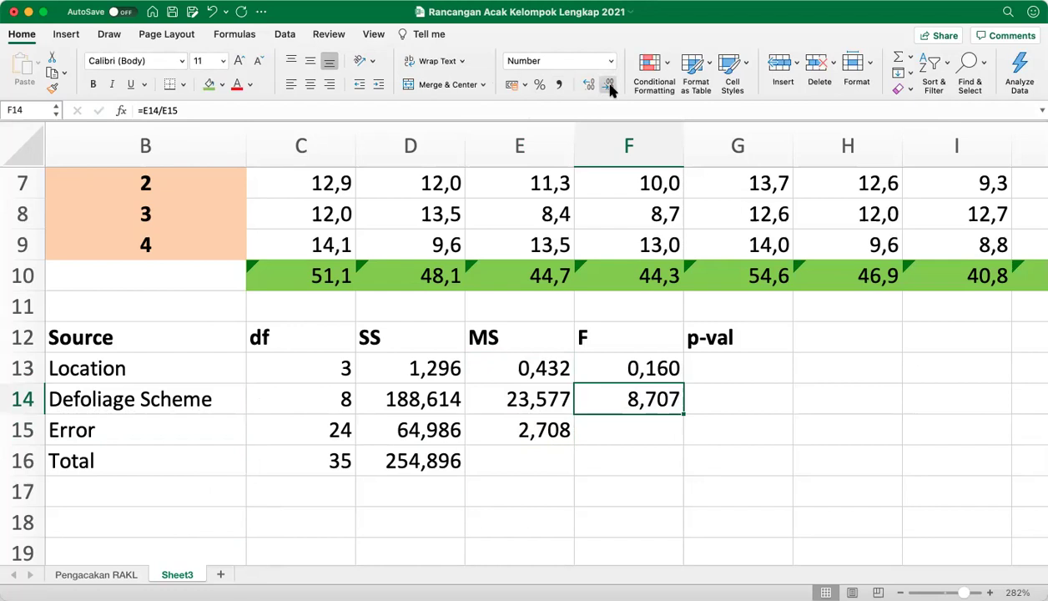
# Step: Review the Location row of the ANOVA table across its Source, df, SS, MS, F and p-val cells
pyautogui.press('Right')
pyautogui.press('Up')
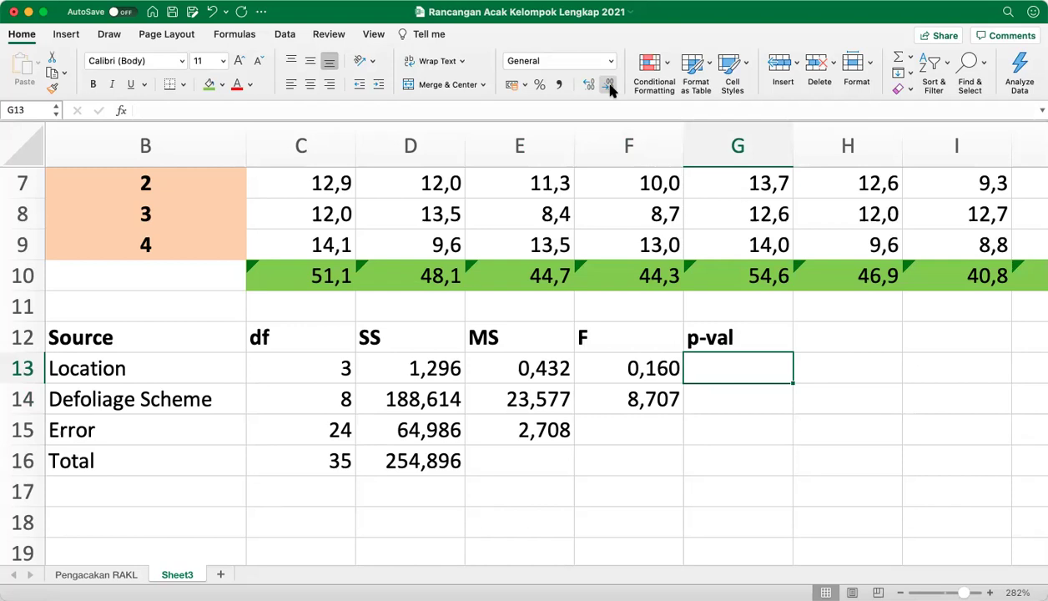
pyautogui.press('Left')
pyautogui.press('Left')
pyautogui.press('Left')
pyautogui.press('Left')
pyautogui.press('Left')
pyautogui.press('Right')
pyautogui.press('Right')
pyautogui.press('Right')
pyautogui.press('Right')
pyautogui.press('Right')
# Step: Enter the Location p-value formula =F.DIST.RT(F13;C13;C15) in G13
pyautogui.write('=')
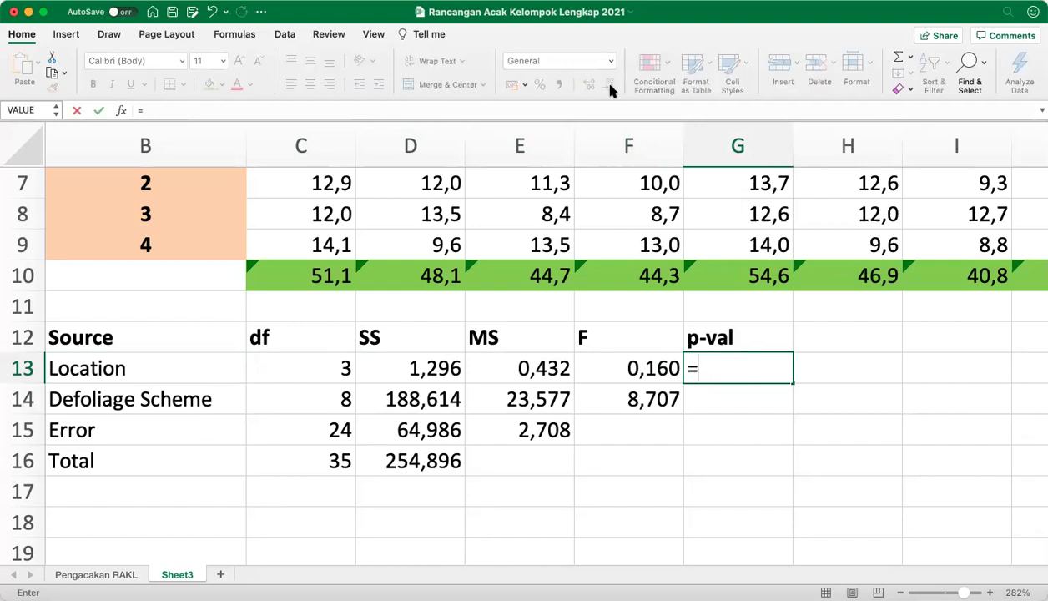
pyautogui.write('f')
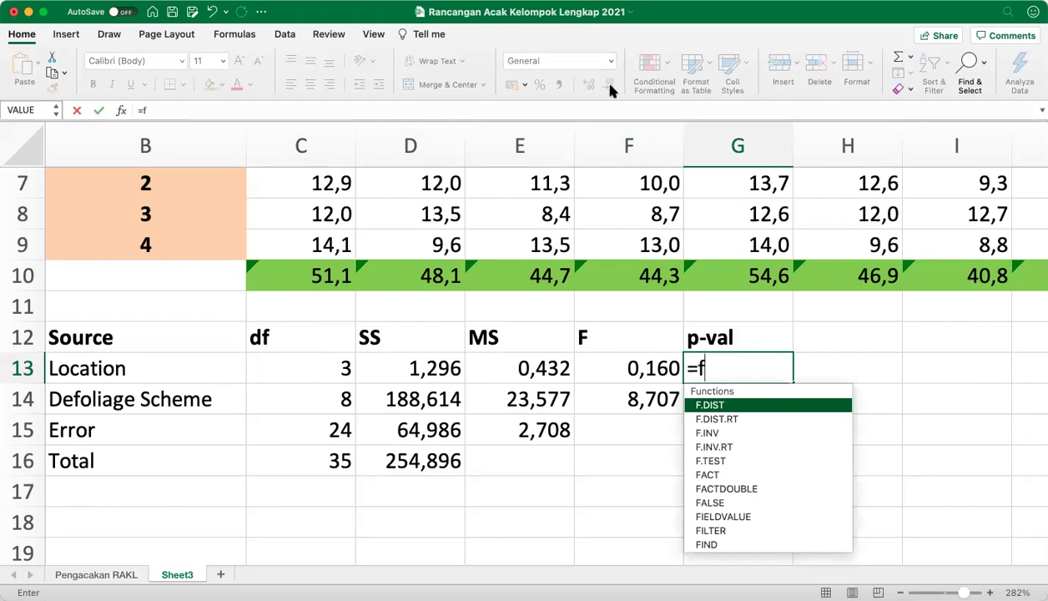
pyautogui.write('.dis')
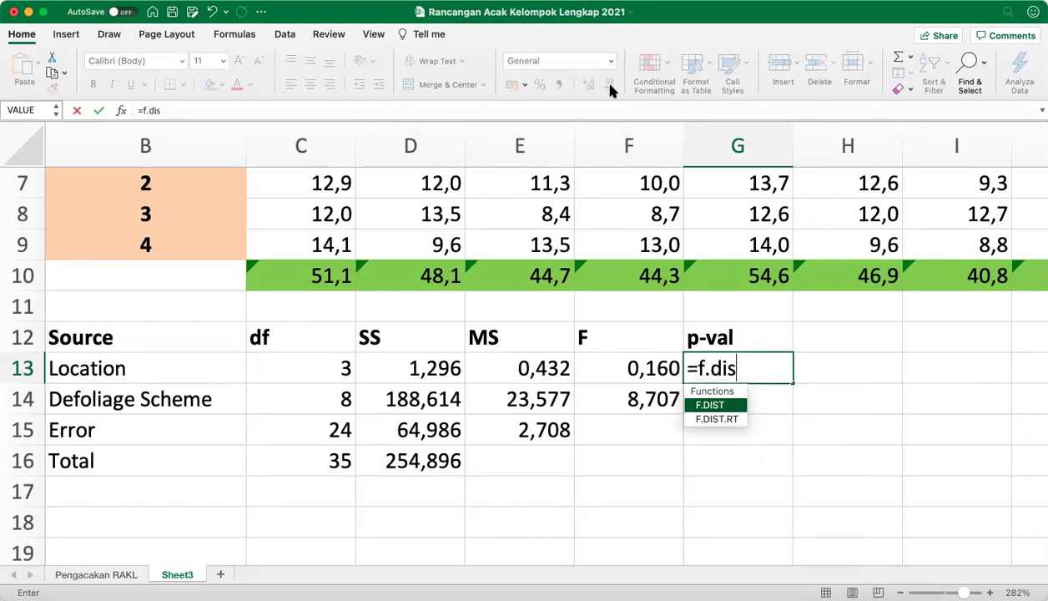
pyautogui.write('t.rt')
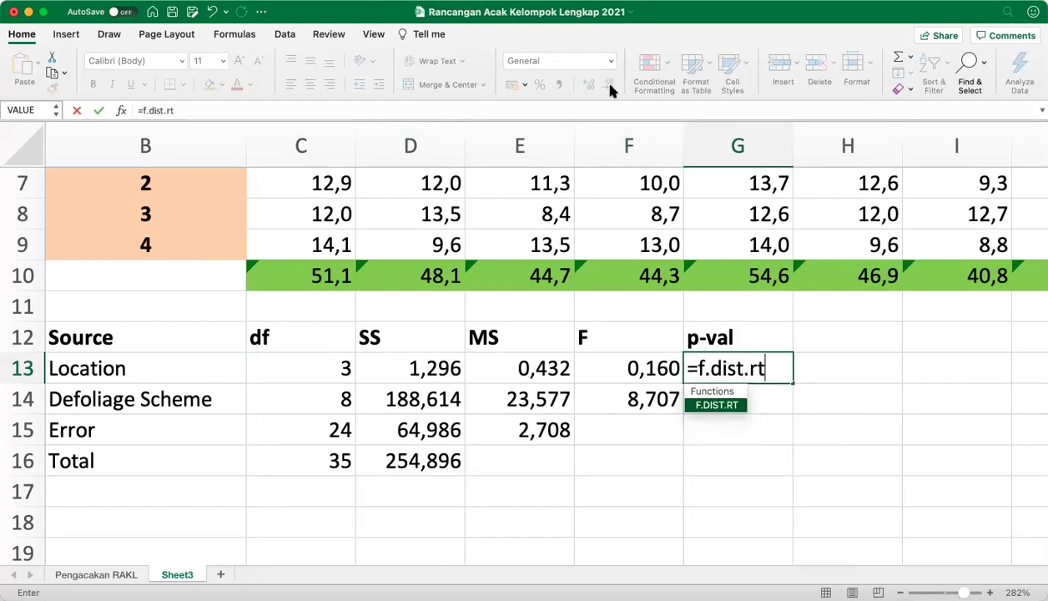
pyautogui.write('(')
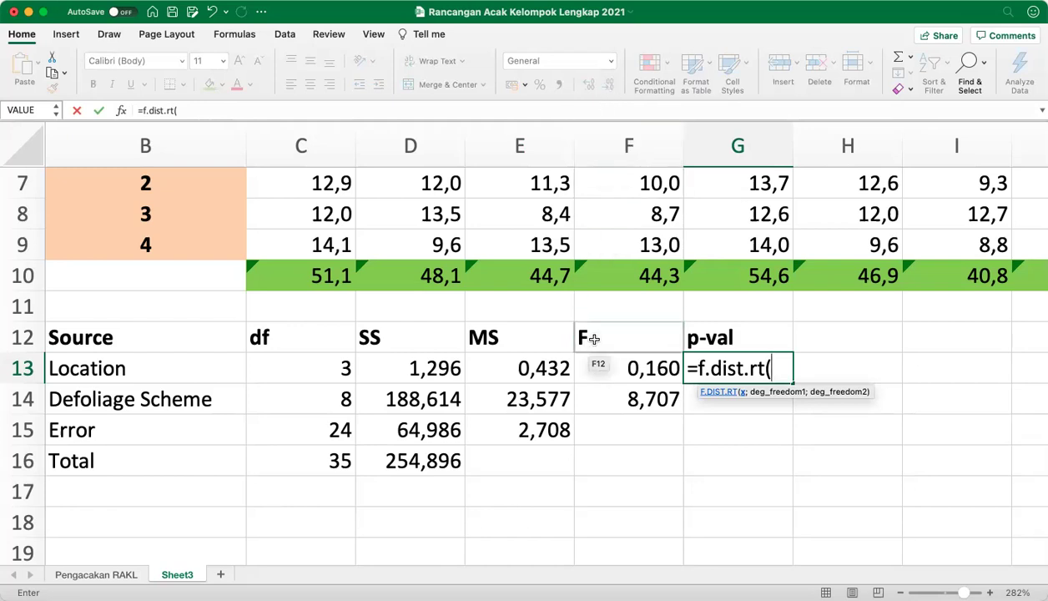
pyautogui.click(636, 373)
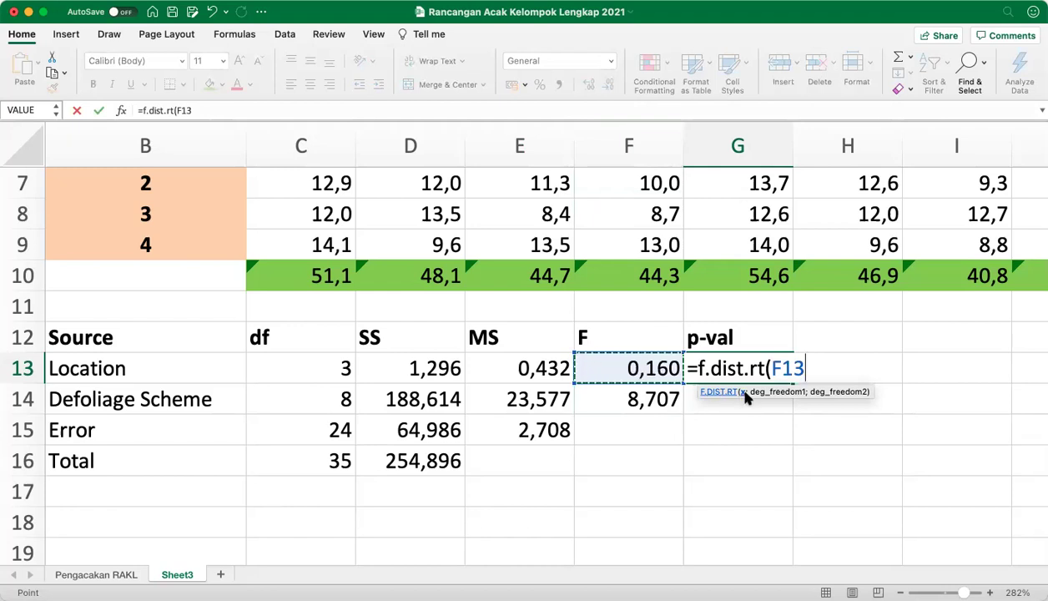
pyautogui.write(';')
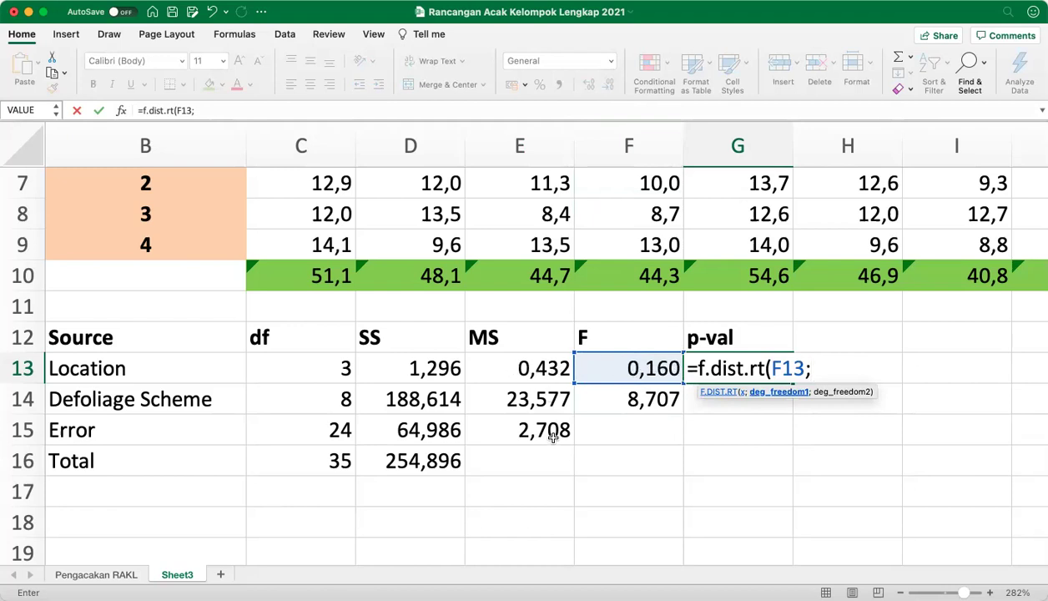
pyautogui.click(346, 368)
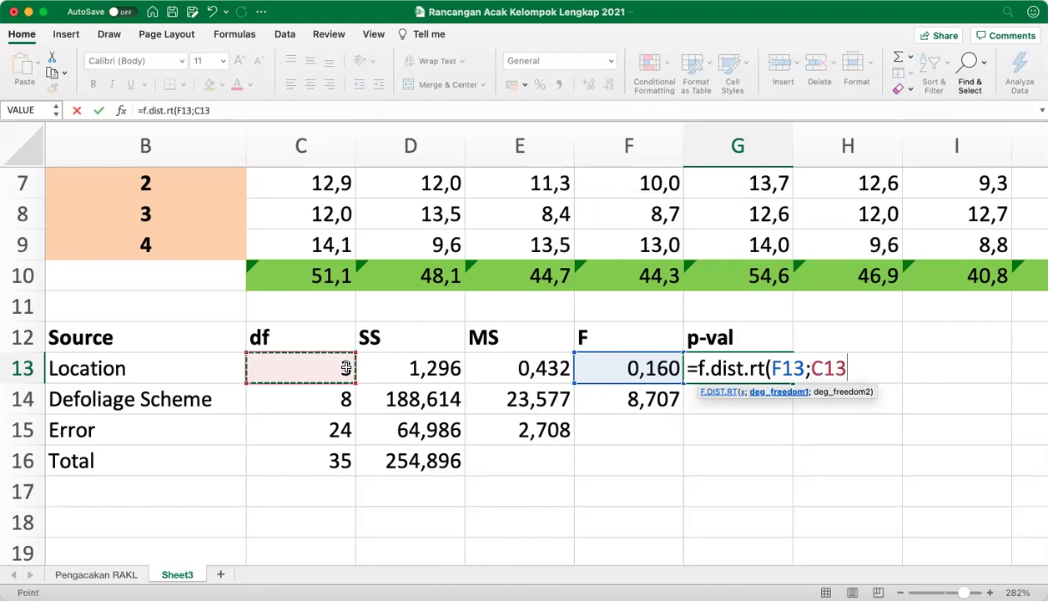
pyautogui.write(';')
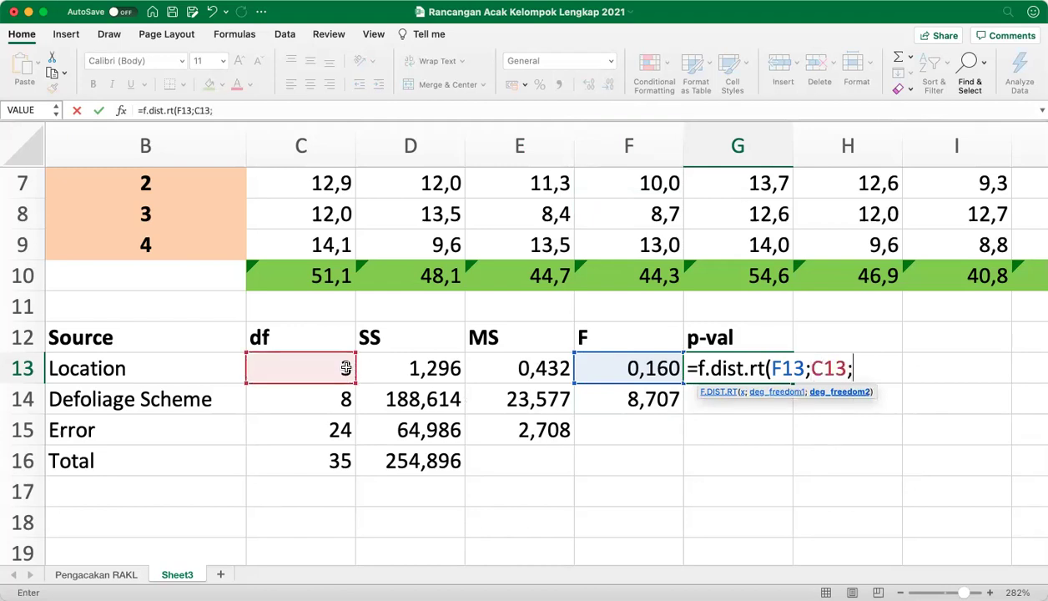
pyautogui.click(314, 425)
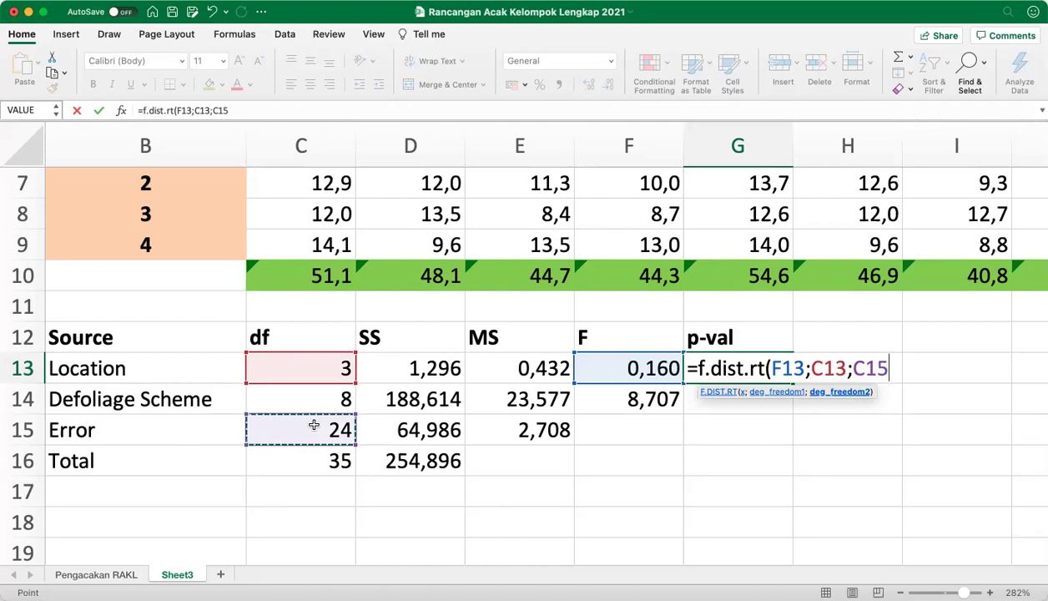
pyautogui.write(')')
pyautogui.press('Return')
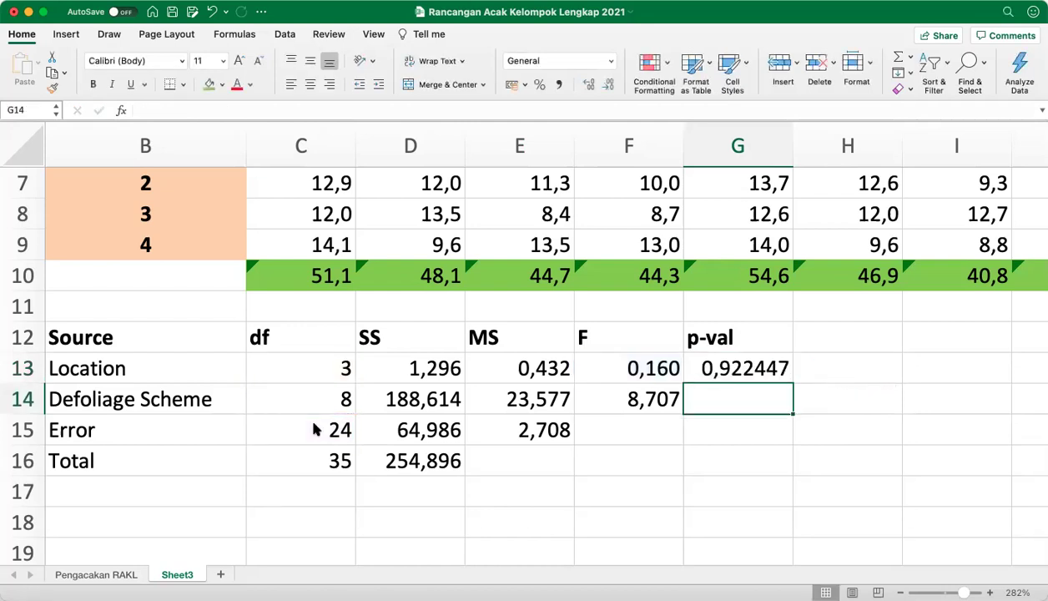
# Step: Format the Location p-value in G13 to three decimal places
pyautogui.press('Up')
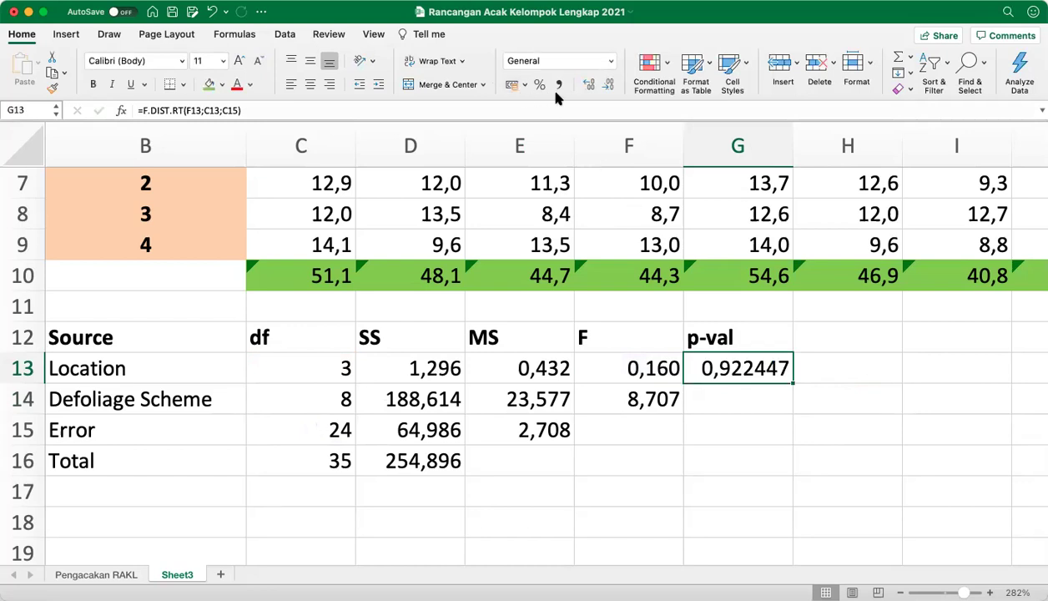
pyautogui.click(608, 87)
pyautogui.click(607, 86)
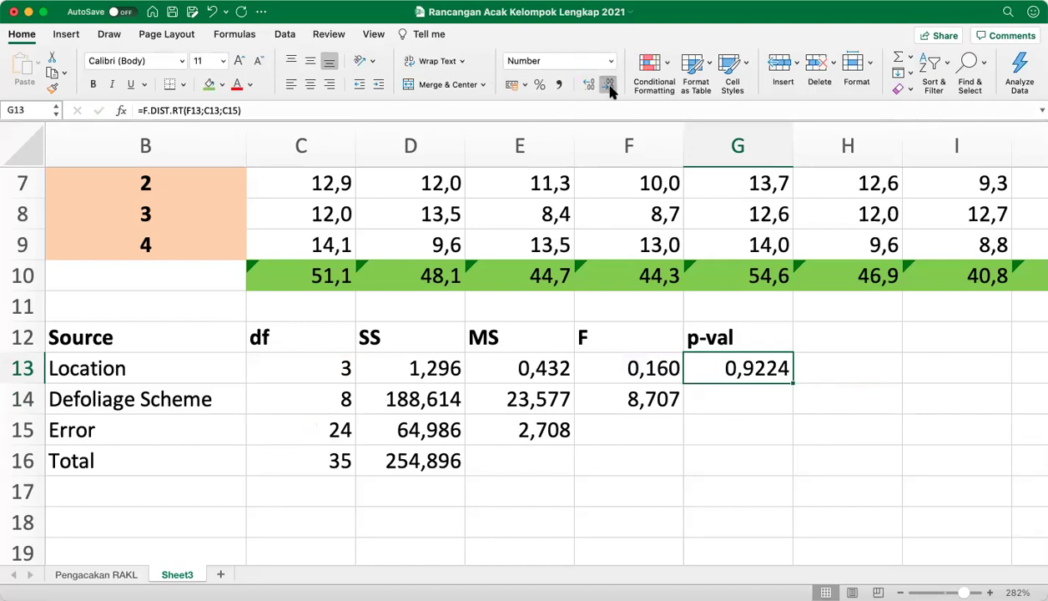
pyautogui.click(608, 87)
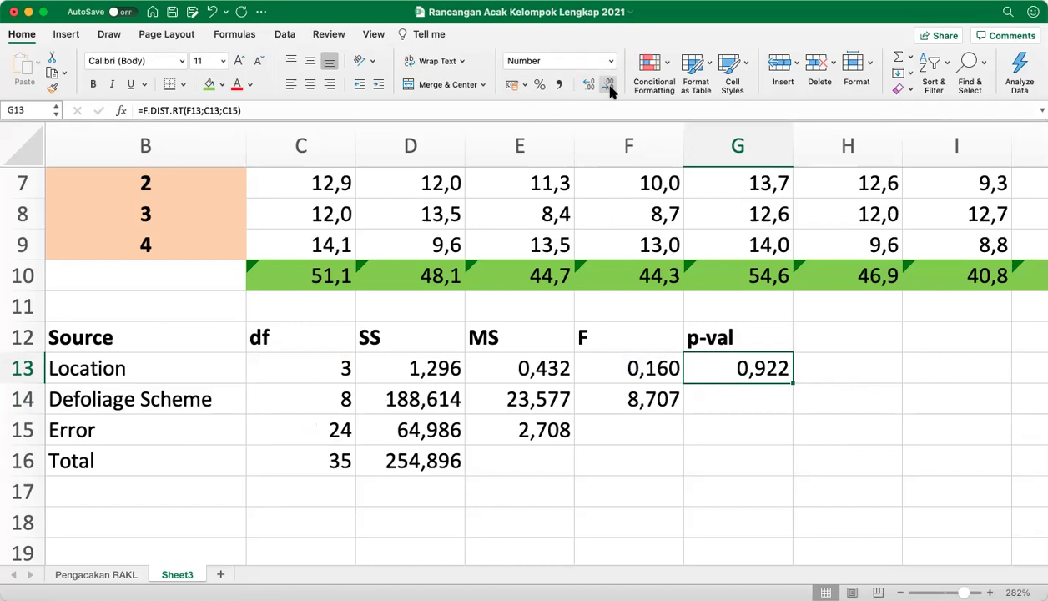
# Step: Enter the Defoliage Scheme p-value formula =F.DIST.RT(F14;C14;C15) in G14
pyautogui.press('Return')
pyautogui.write('=')
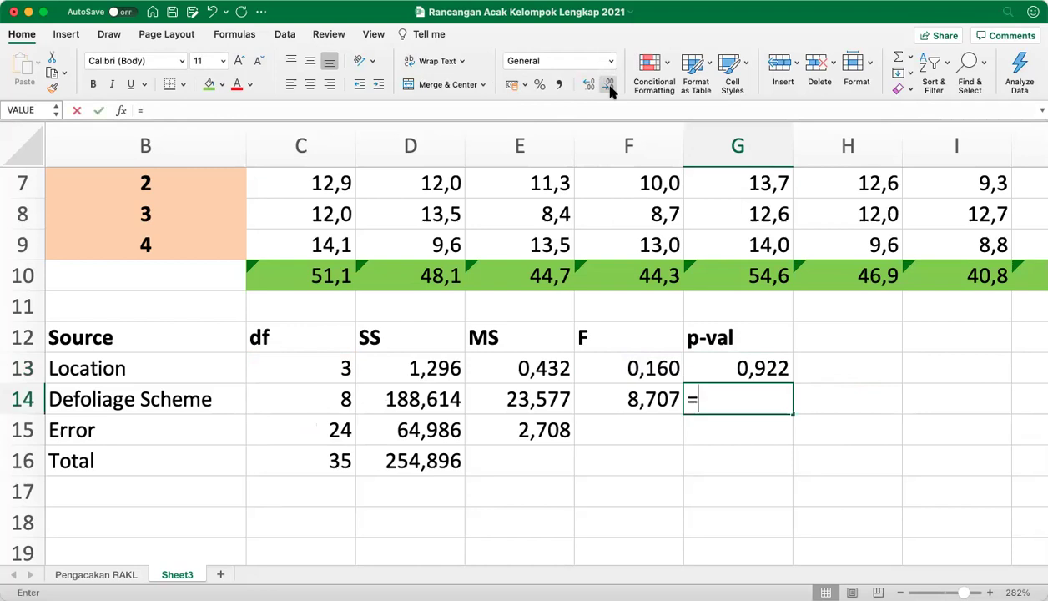
pyautogui.write('f.dist.rt')
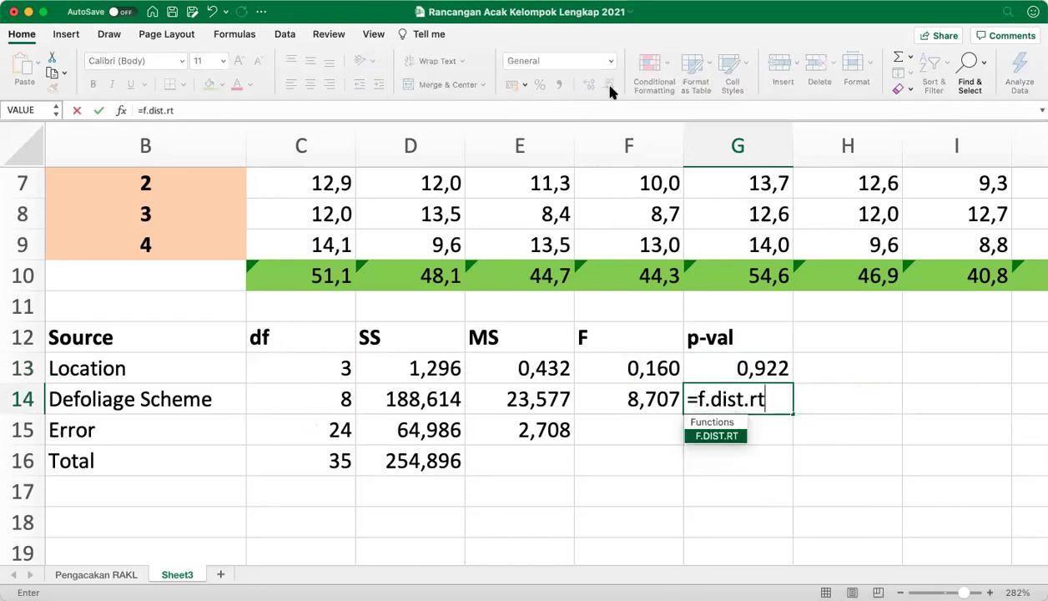
pyautogui.write('(')
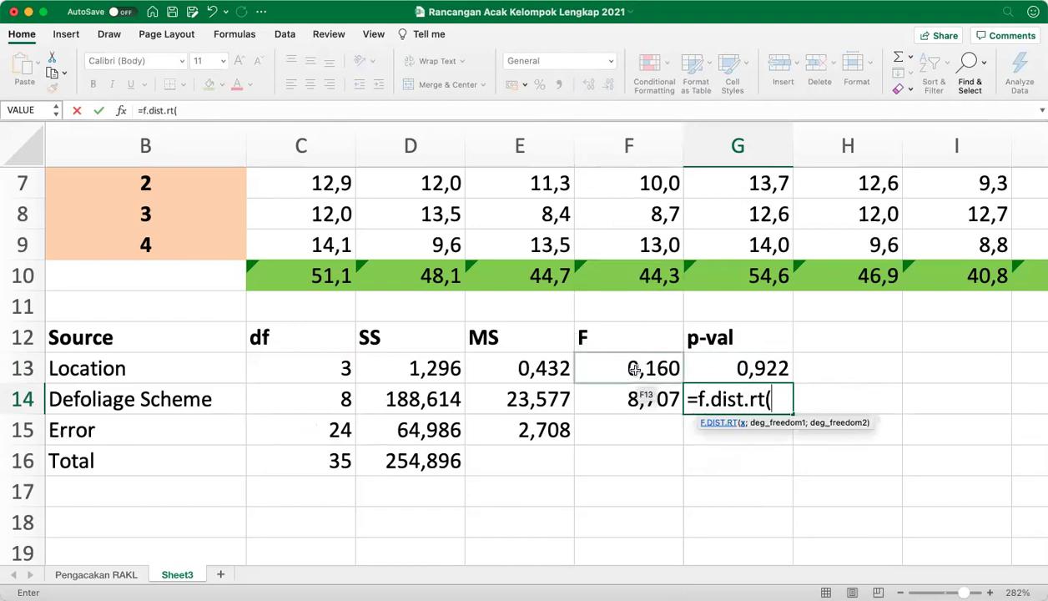
pyautogui.click(636, 402)
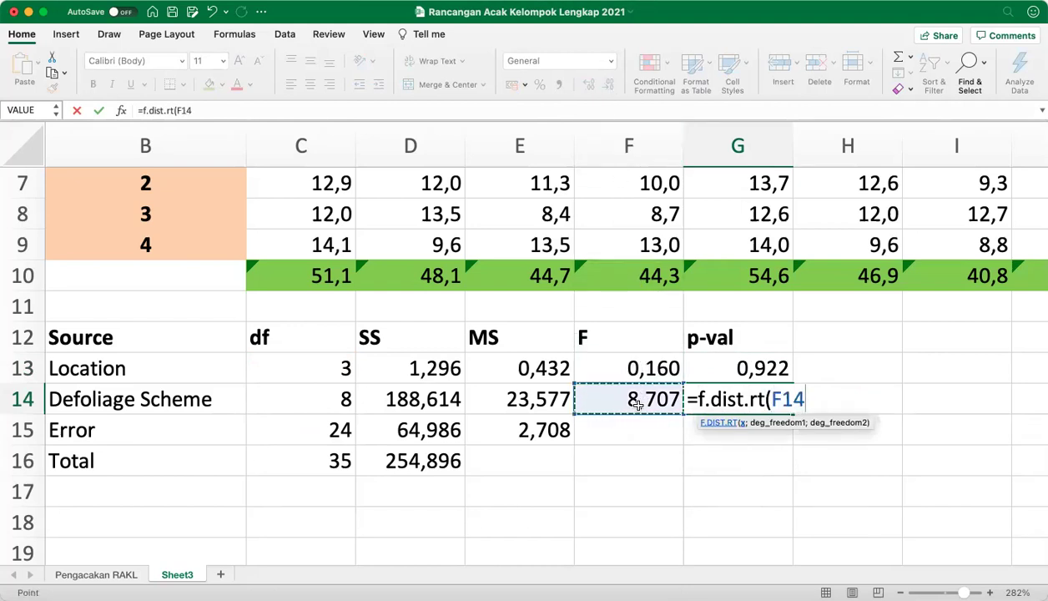
pyautogui.write(';')
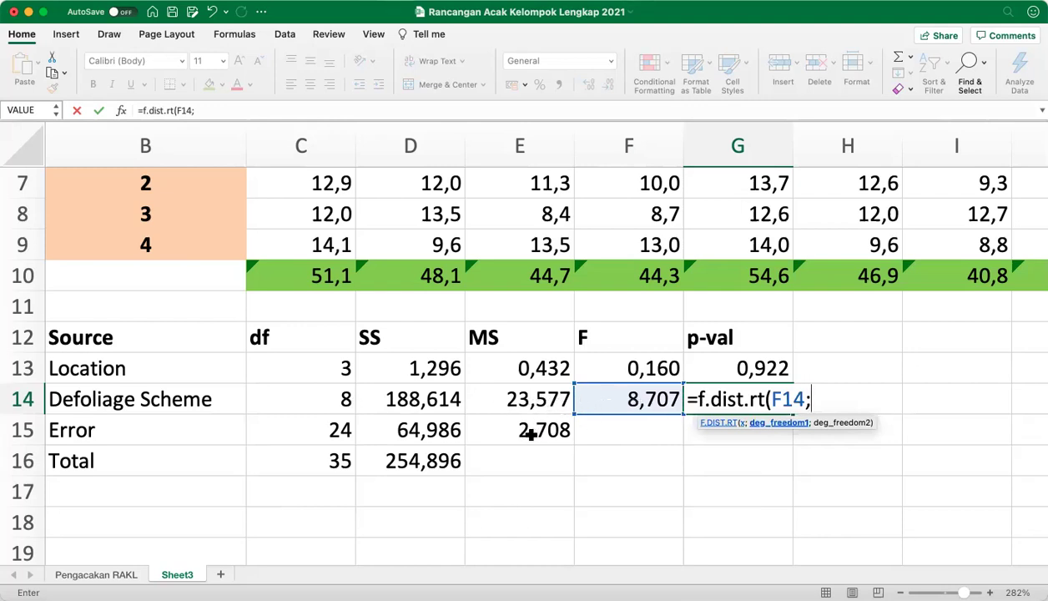
pyautogui.click(339, 401)
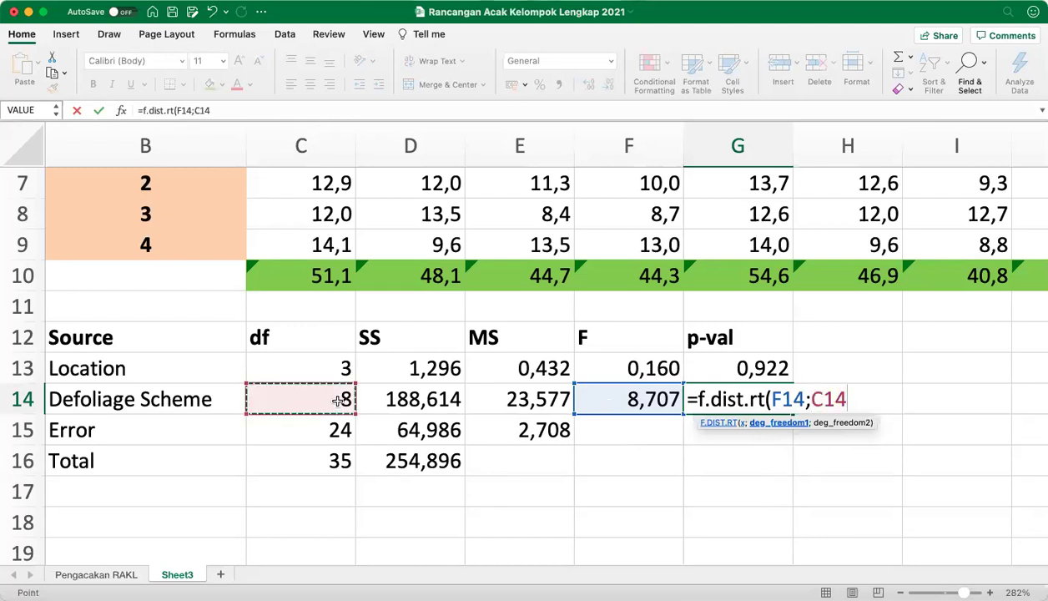
pyautogui.write(';')
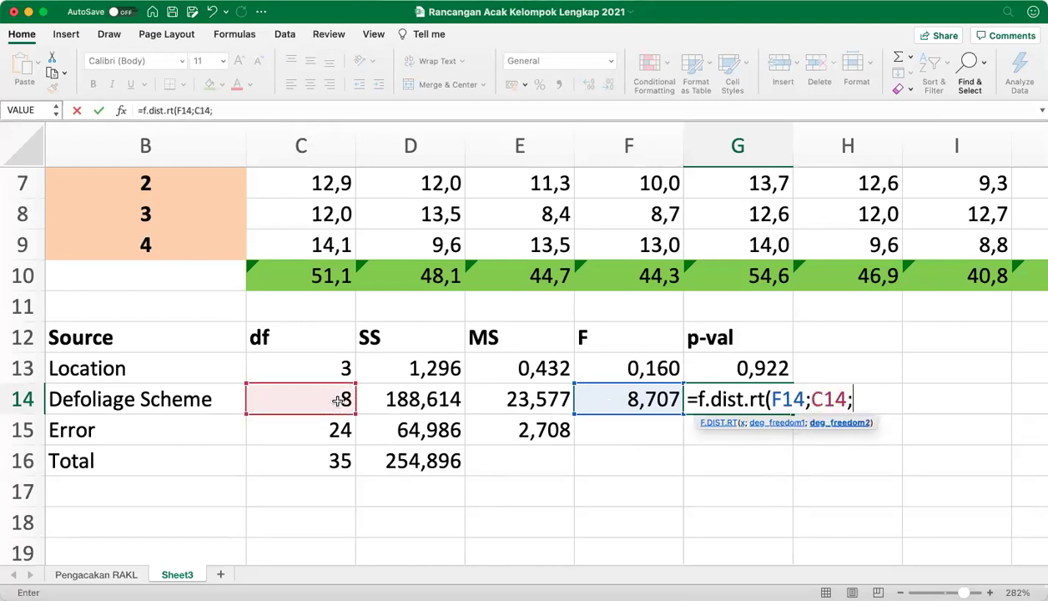
pyautogui.click(336, 431)
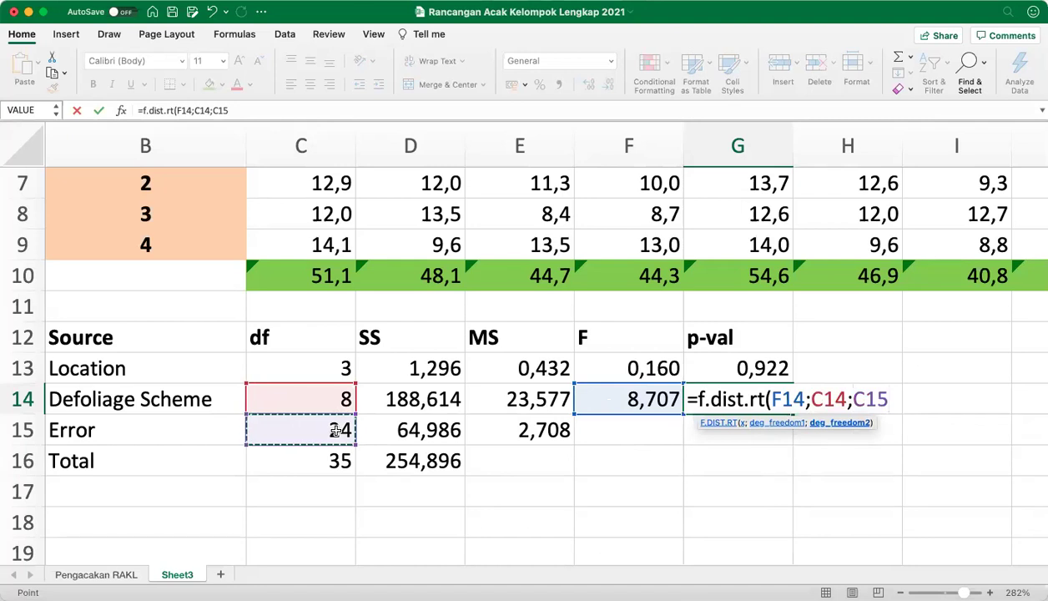
pyautogui.write(')')
pyautogui.press('Return')
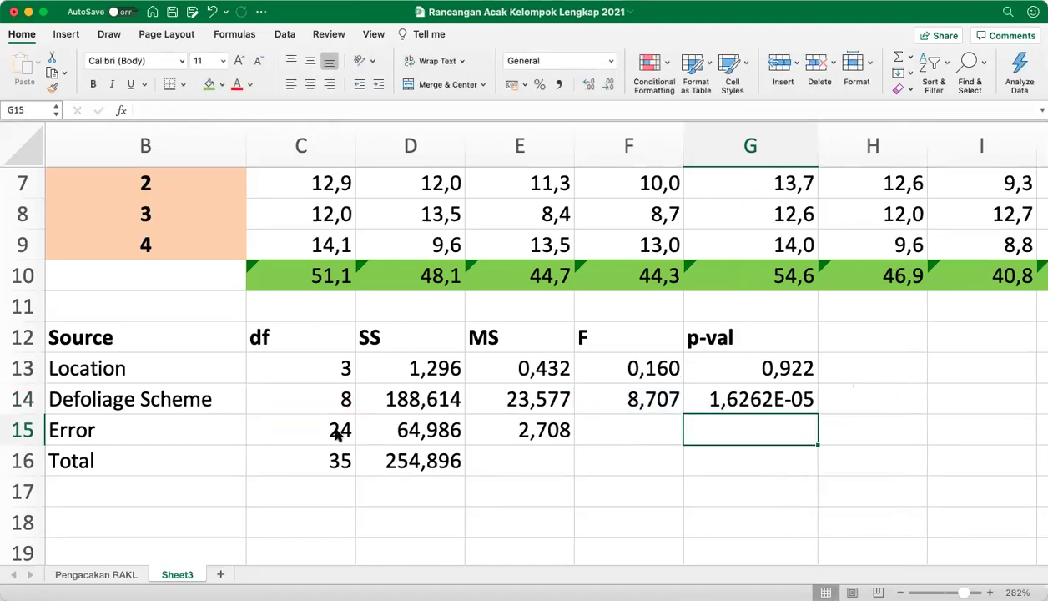
# Step: Format the Defoliage Scheme p-value in G14 with the comma style and five decimal places
pyautogui.press('Up')
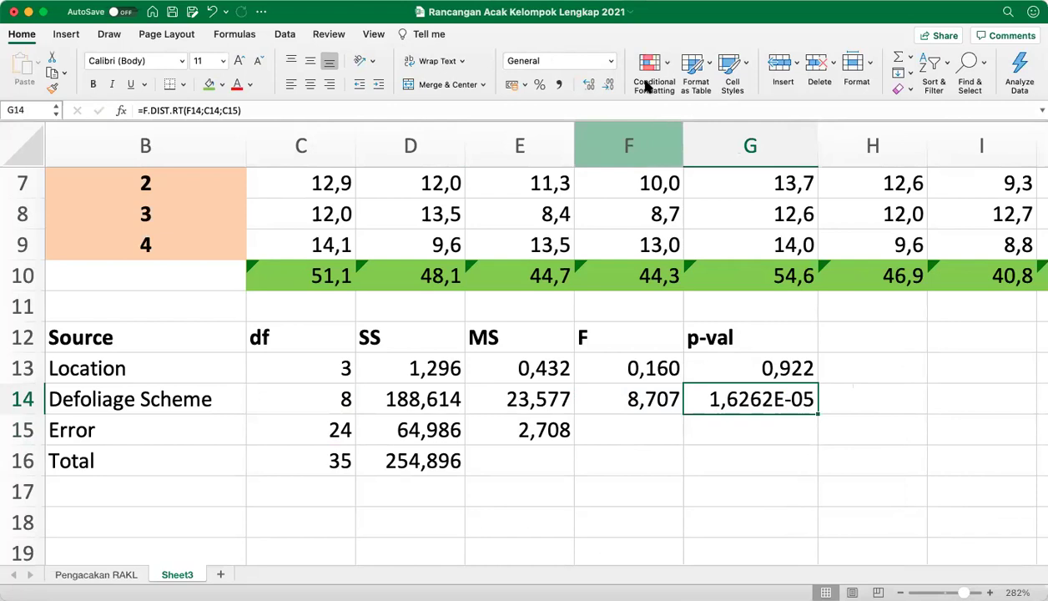
pyautogui.click(561, 84)
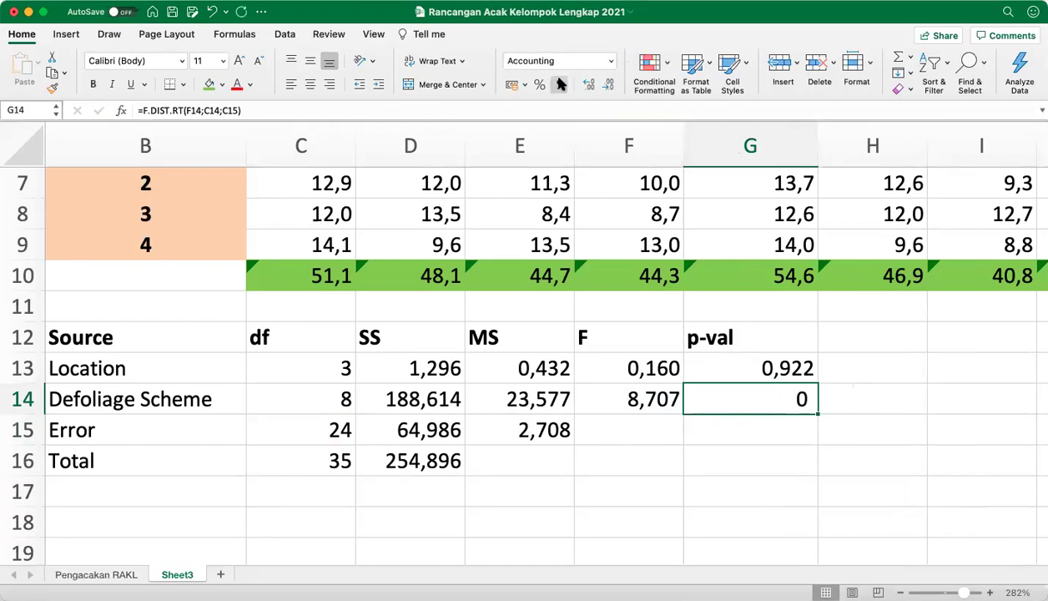
pyautogui.click(590, 87)
pyautogui.click(590, 87)
pyautogui.click(589, 87)
pyautogui.click(589, 87)
pyautogui.click(590, 86)
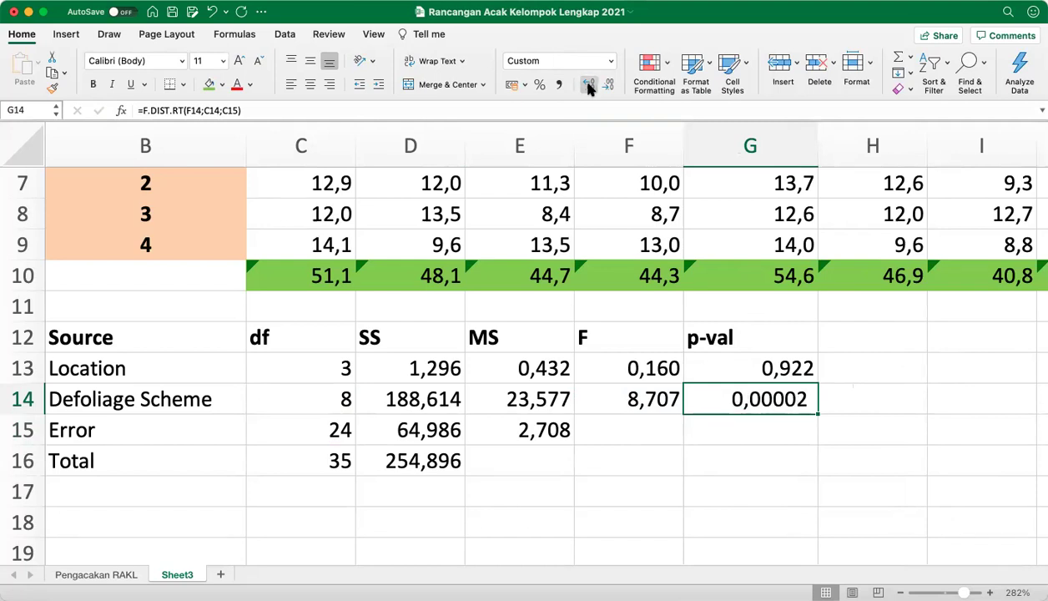
# Step: Set the Location p-value in G13 to five decimal places
pyautogui.click(778, 375)
pyautogui.click(589, 86)
pyautogui.click(589, 85)
pyautogui.click(589, 85)
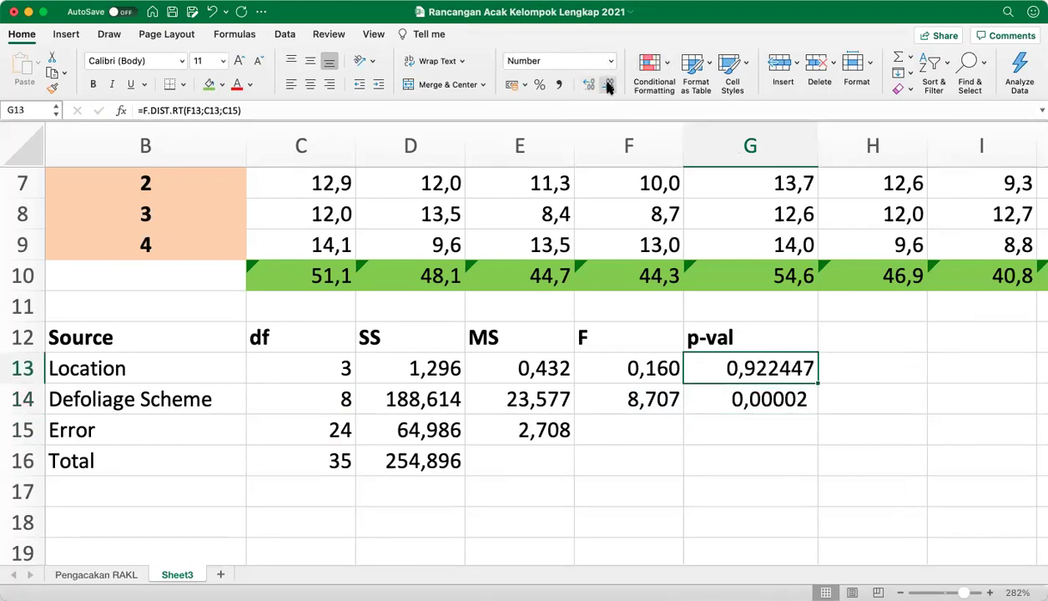
pyautogui.click(608, 85)
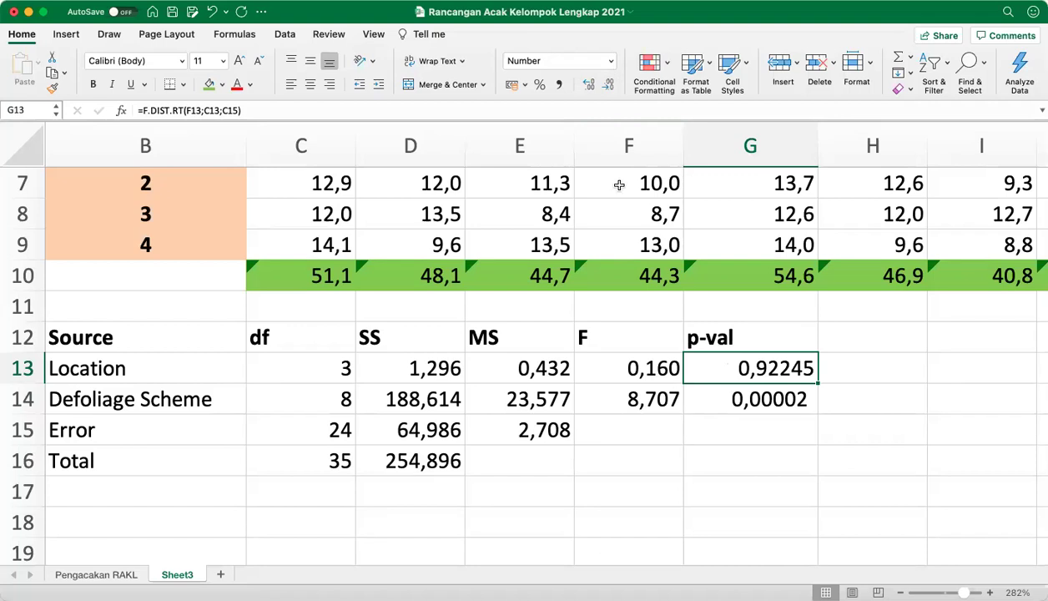
# Step: Apply the comma style to the Location p-value in G13
pyautogui.click(560, 86)
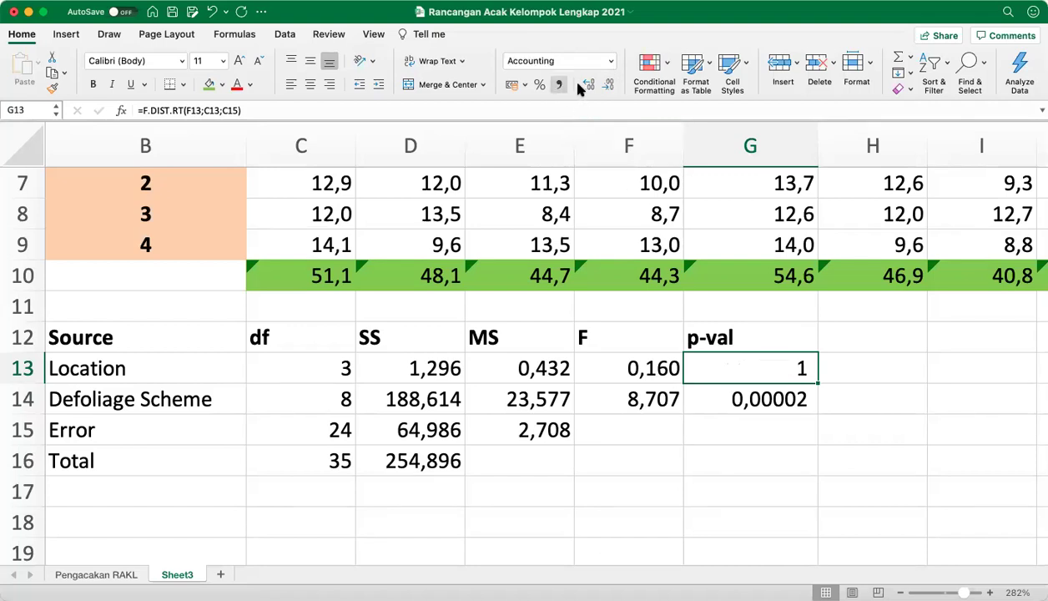
# Step: Display the Location p-value in cell G13 with five decimal places
pyautogui.click(589, 86)
pyautogui.click(589, 86)
pyautogui.click(589, 86)
pyautogui.click(589, 86)
pyautogui.click(589, 86)
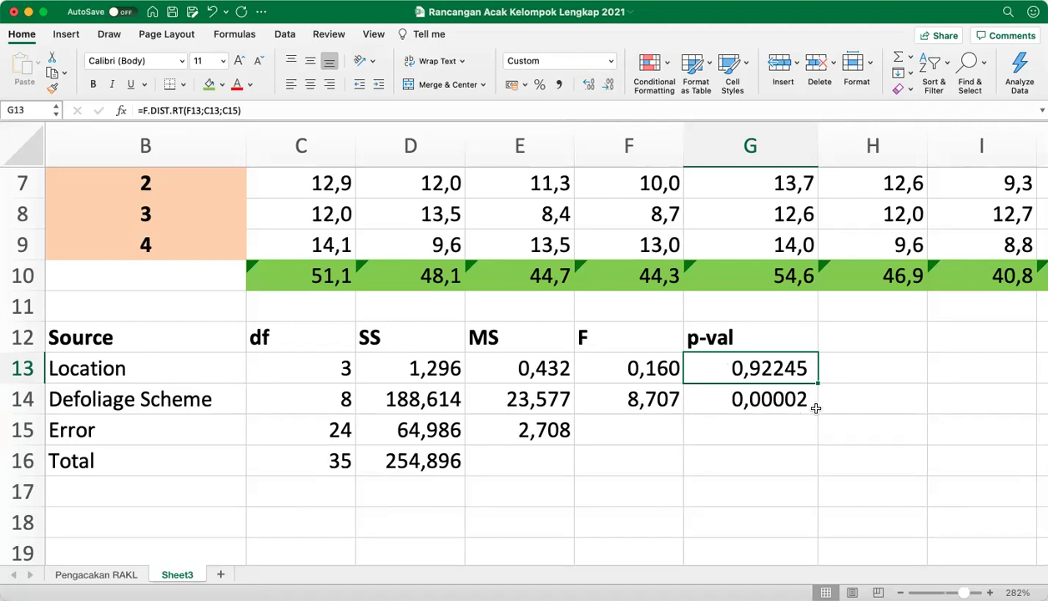
pyautogui.click(676, 454)
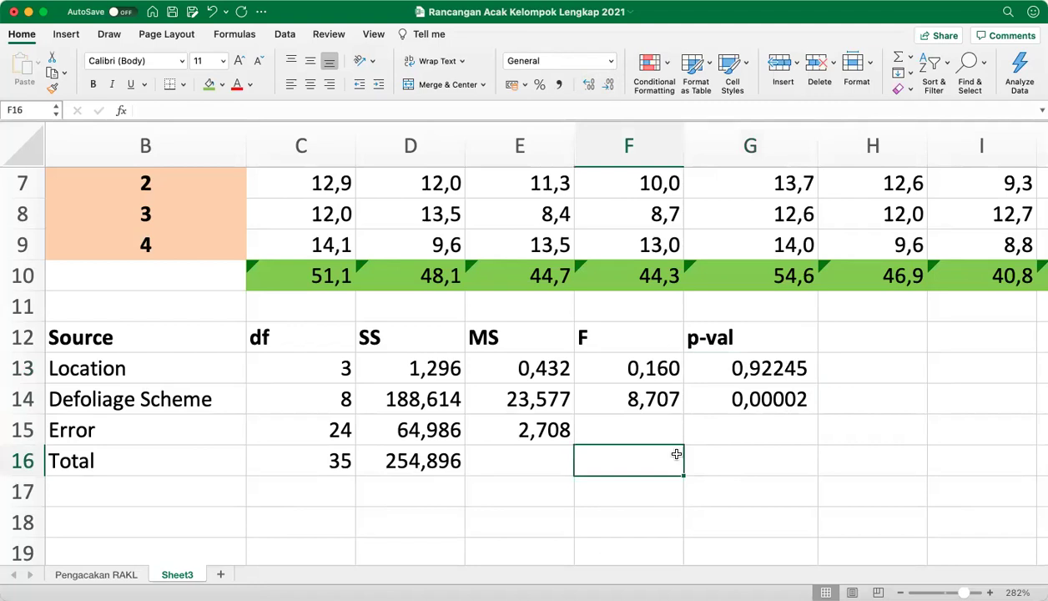
# Step: Review the soybean yield data table with its response title and its Location and Defoliage Scheme headings
pyautogui.press('Up')
pyautogui.press('Up')
pyautogui.press('Up')
pyautogui.press('Up')
pyautogui.press('Up')
pyautogui.press('Up')
pyautogui.press('Up')
pyautogui.press('Up')
pyautogui.press('Up')
pyautogui.press('Up')
pyautogui.press('Up')
pyautogui.press('Up')
pyautogui.press('Up')
pyautogui.press('Up')
pyautogui.press('Up')
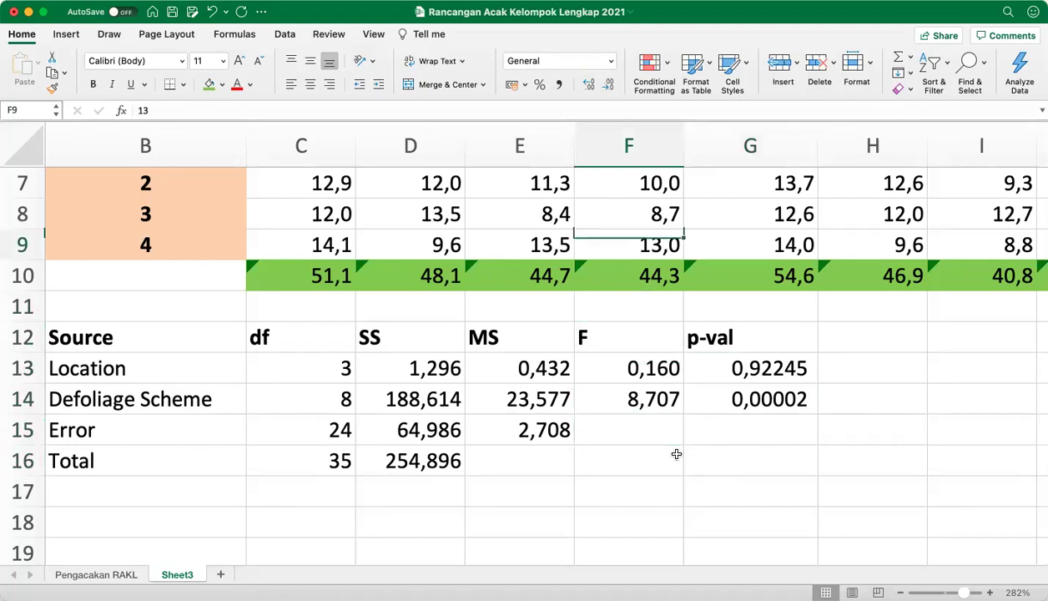
pyautogui.press('Left')
pyautogui.press('Left')
pyautogui.press('Left')
pyautogui.press('Left')
pyautogui.press('Left')
pyautogui.press('Down')
pyautogui.press('Down')
pyautogui.press('Down')
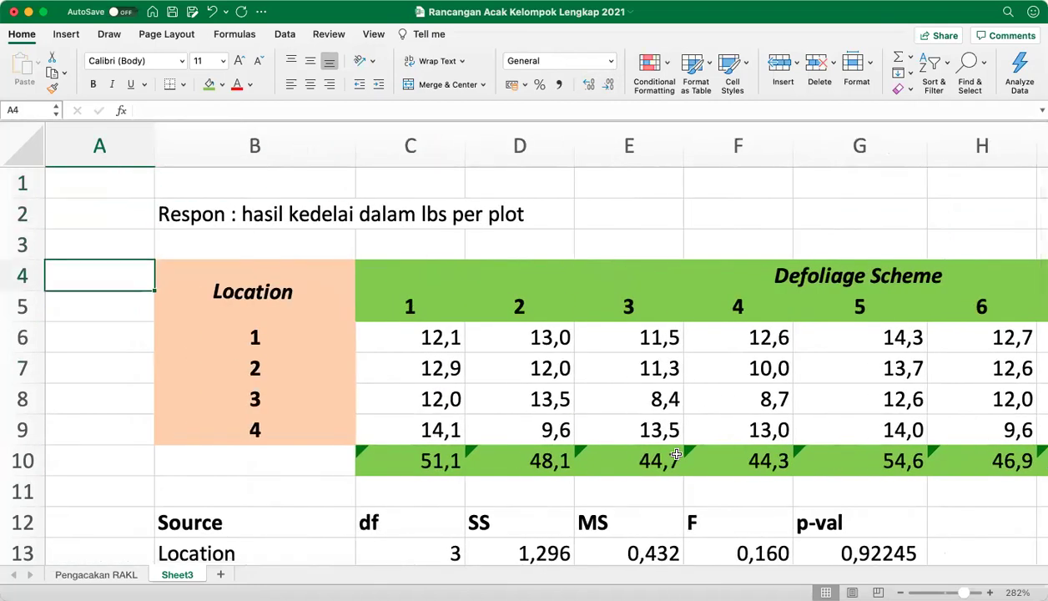
# Step: Examine the ANOVA table's Location, Defoliage Scheme, Error and Total rows below the yield data
pyautogui.press('Right')
pyautogui.press('Right')
pyautogui.press('Right')
pyautogui.press('Down')
pyautogui.press('Down')
pyautogui.press('Down')
pyautogui.press('Down')
pyautogui.press('Down')
pyautogui.press('Down')
pyautogui.press('Down')
pyautogui.press('Down')
pyautogui.press('Down')
pyautogui.press('Down')
pyautogui.press('Down')
pyautogui.press('Down')
pyautogui.press('Down')
pyautogui.press('Left')
pyautogui.press('Left')
pyautogui.press('Left')
pyautogui.press('Left')
pyautogui.press('Left')
pyautogui.press('Left')
pyautogui.press('Left')
pyautogui.press('Left')
pyautogui.press('Left')
pyautogui.press('Left')
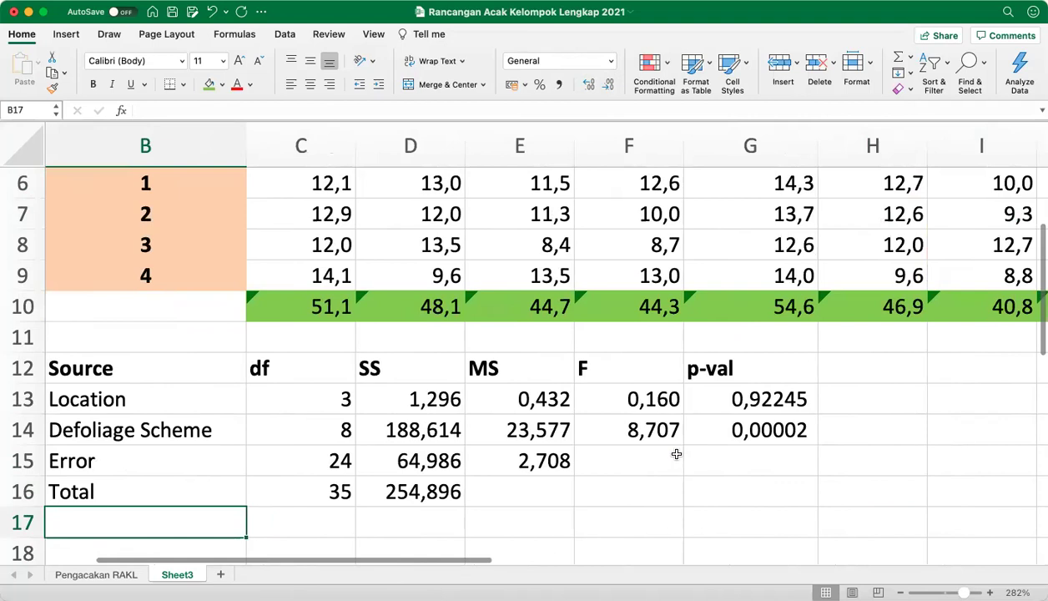
# Step: Go back to the response description above the yield table and check how locations and schemes are laid out
pyautogui.press('Left')
pyautogui.press('Up')
pyautogui.press('Up')
pyautogui.press('Up')
pyautogui.press('Up')
pyautogui.press('Up')
pyautogui.press('Up')
pyautogui.press('Up')
pyautogui.press('Up')
pyautogui.press('Up')
pyautogui.press('Up')
pyautogui.press('Up')
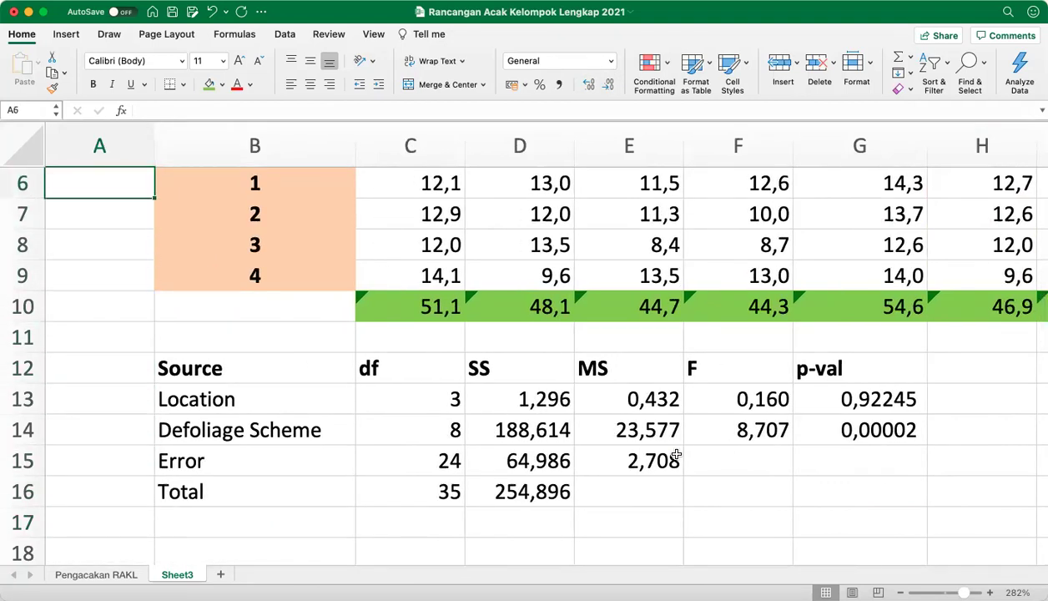
pyautogui.press('Up')
pyautogui.press('Up')
pyautogui.press('Up')
pyautogui.press('Up')
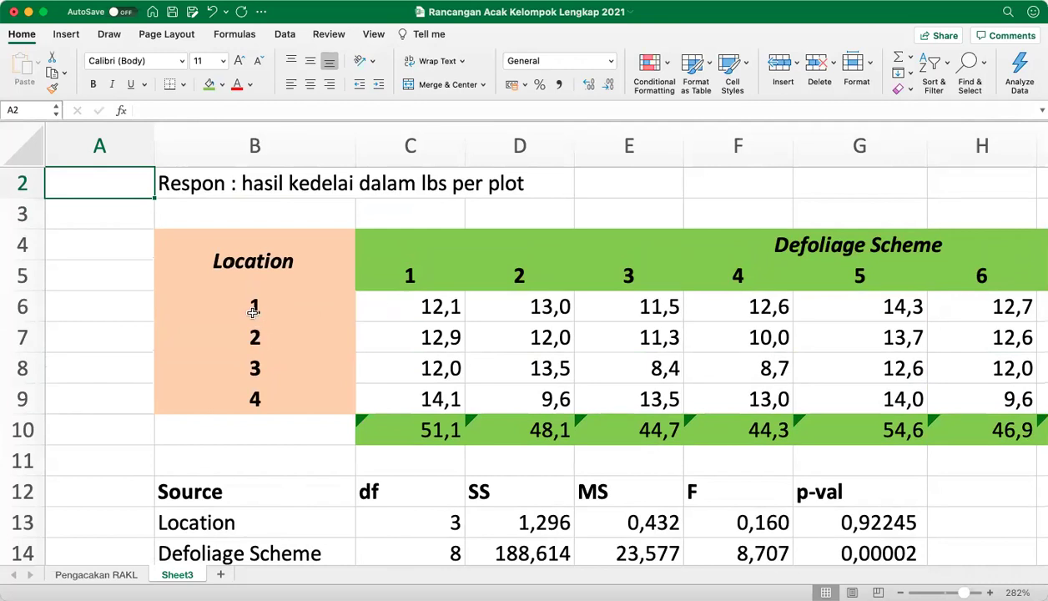
# Step: Examine the Location 1 yields across the defoliage schemes in row 6
pyautogui.click(442, 309)
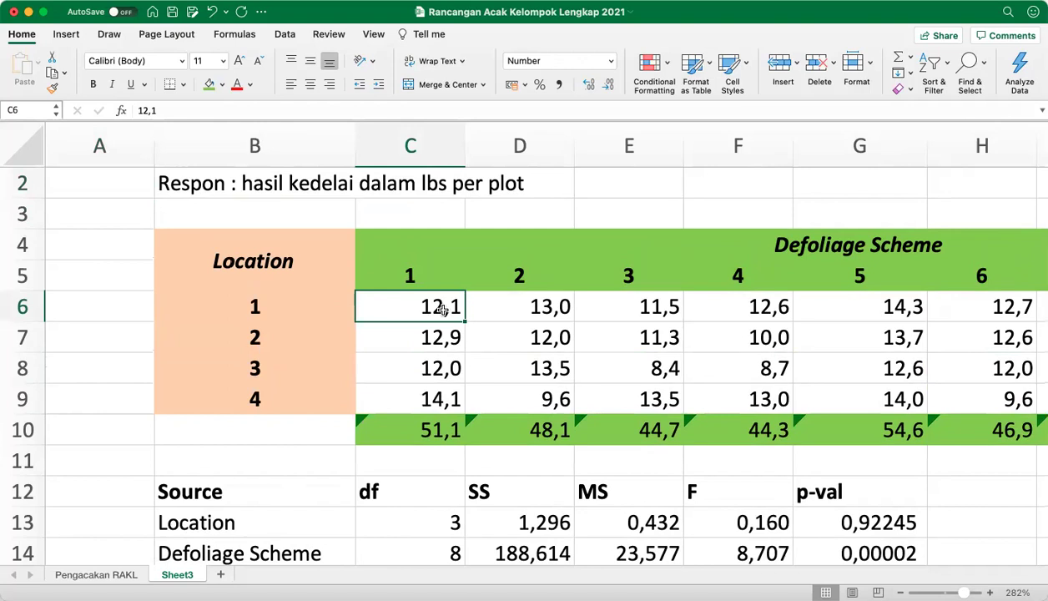
pyautogui.press('Right')
pyautogui.press('Right')
pyautogui.press('Right')
pyautogui.press('Right')
pyautogui.press('Right')
pyautogui.press('Right')
pyautogui.press('Right')
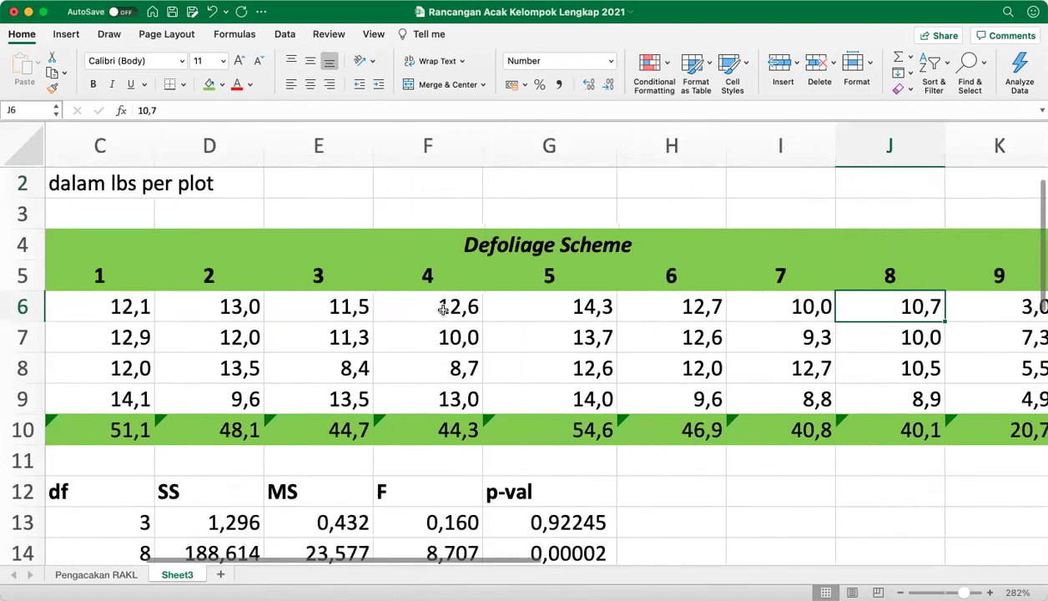
pyautogui.press('Left')
pyautogui.press('Left')
pyautogui.press('Left')
pyautogui.press('Left')
pyautogui.press('Left')
pyautogui.press('Left')
pyautogui.press('Left')
pyautogui.press('Left')
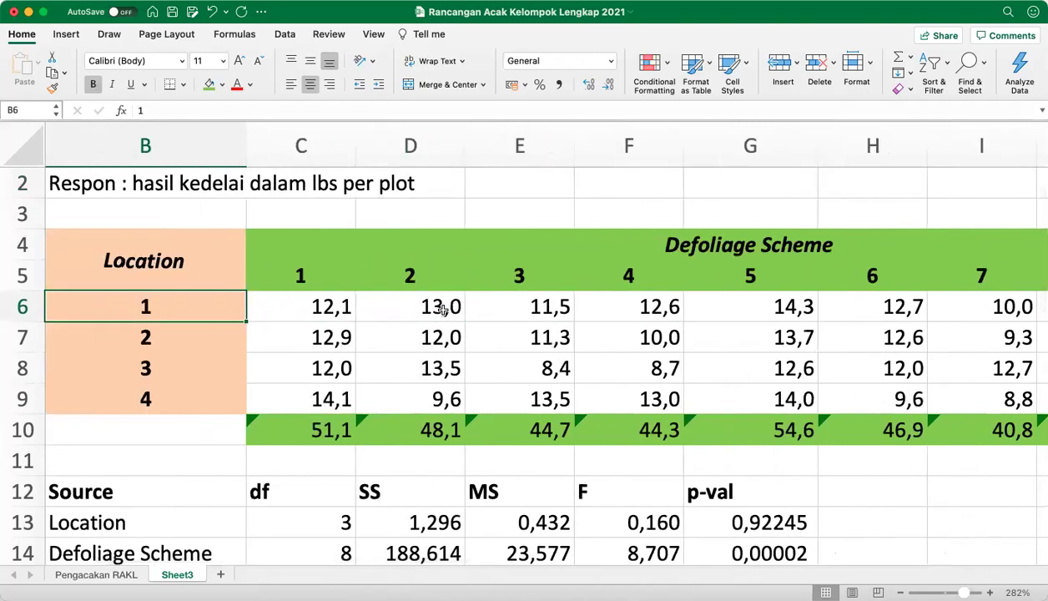
pyautogui.press('Right')
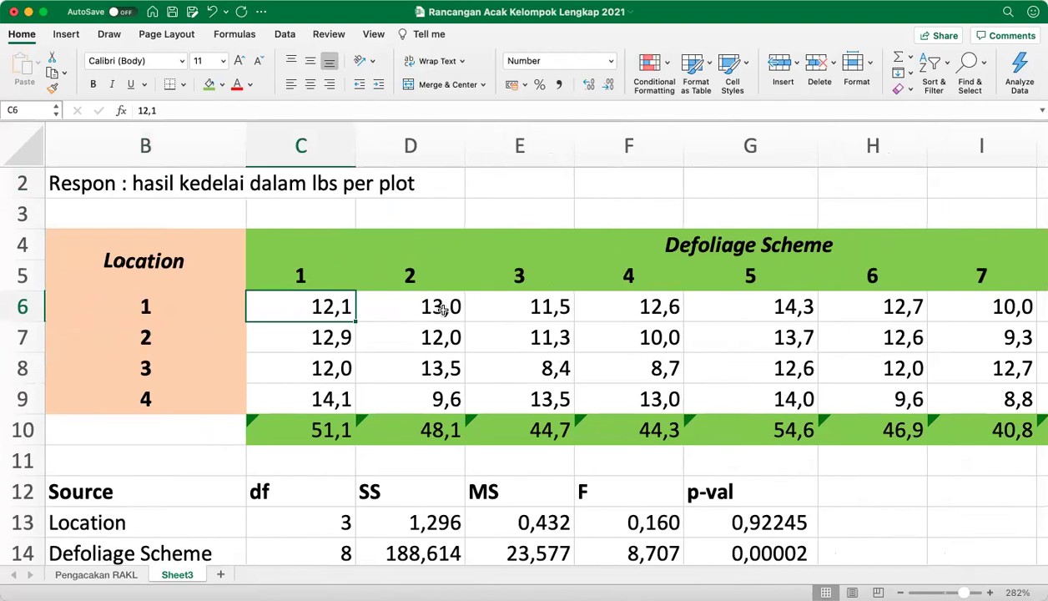
pyautogui.press('Right')
pyautogui.press('Right')
pyautogui.press('Right')
pyautogui.press('Right')
pyautogui.press('Right')
pyautogui.press('Right')
pyautogui.press('Right')
pyautogui.press('Right')
pyautogui.press('Right')
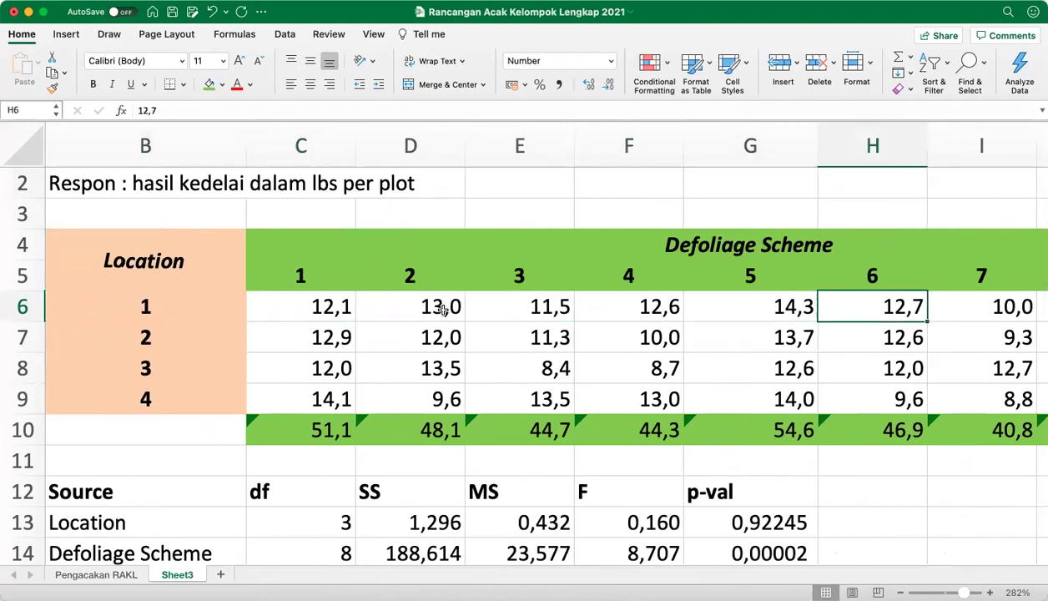
pyautogui.press('Left')
pyautogui.press('Left')
pyautogui.press('Left')
pyautogui.press('Left')
pyautogui.press('Left')
pyautogui.press('Left')
pyautogui.press('Left')
pyautogui.press('Left')
pyautogui.press('Left')
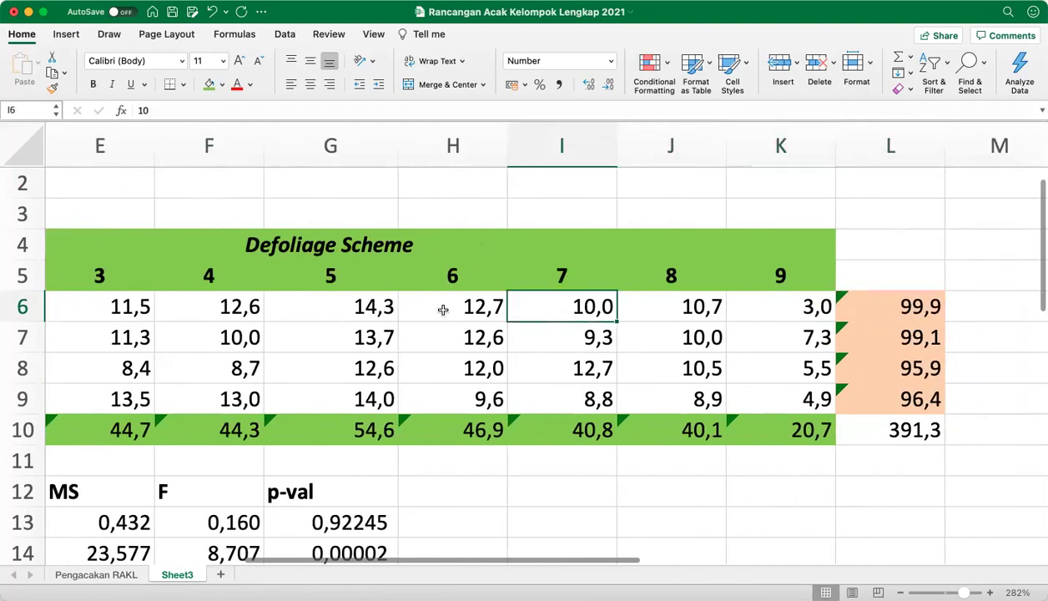
pyautogui.press('Left')
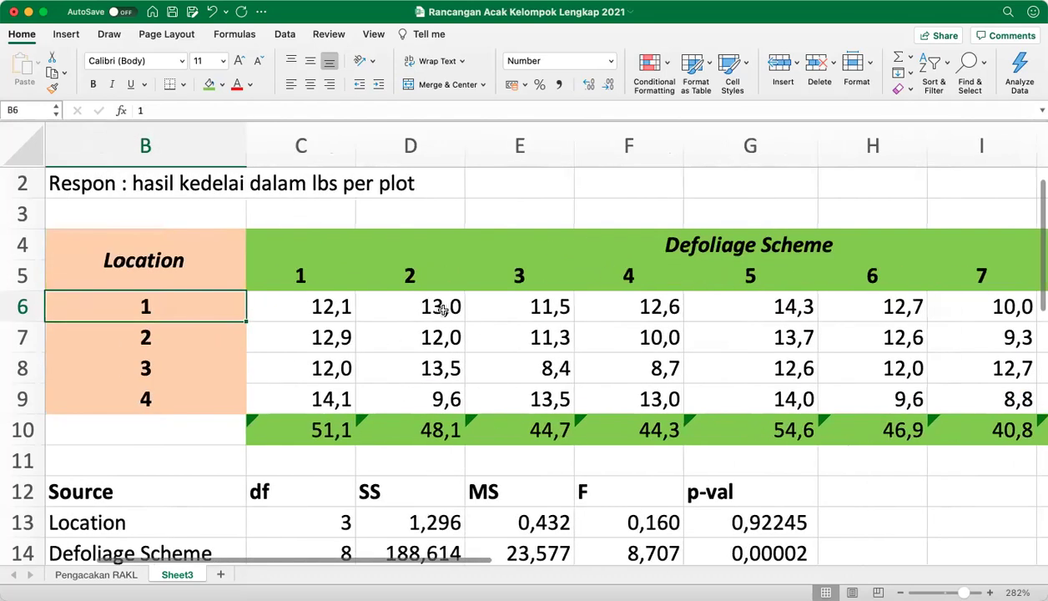
# Step: Examine the yields of Defoliage Scheme 1 at the four locations in column C
pyautogui.press('Right')
pyautogui.press('Up')
pyautogui.press('Down')
pyautogui.press('Down')
pyautogui.press('Down')
pyautogui.press('Down')
pyautogui.press('Down')
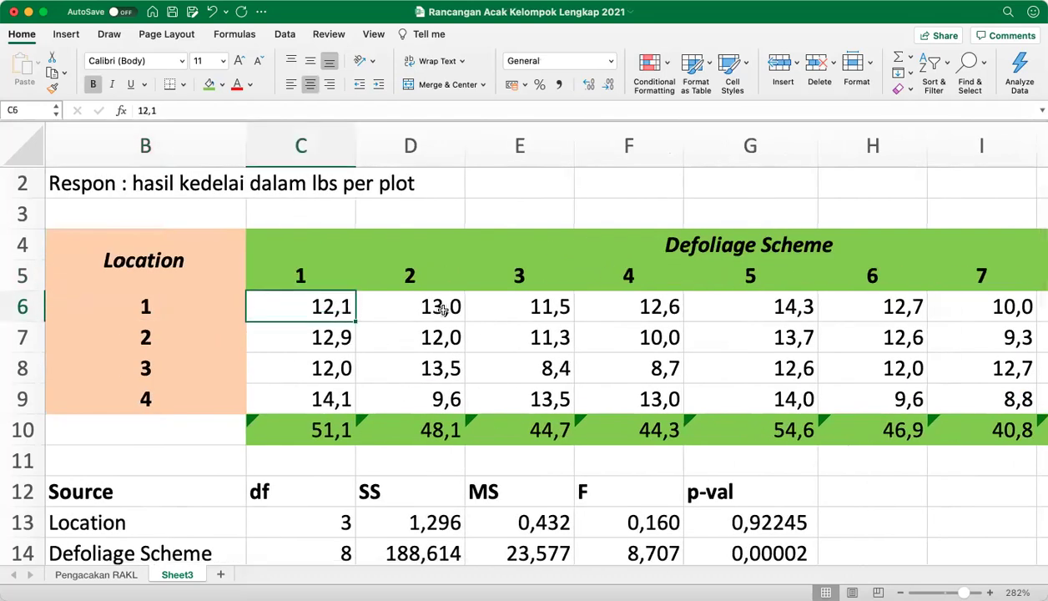
pyautogui.press('Up')
pyautogui.press('Up')
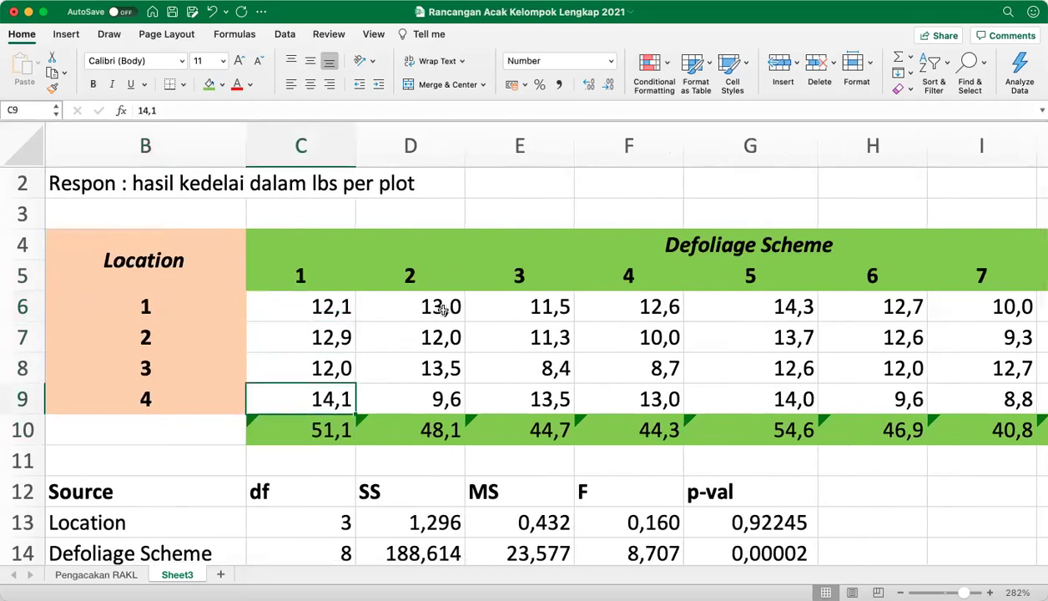
# Step: Examine the yields across the lower location rows up to scheme 9 and return to the top of the sheet
pyautogui.press('Right')
pyautogui.press('Right')
pyautogui.press('Right')
pyautogui.press('Right')
pyautogui.press('Right')
pyautogui.press('Right')
pyautogui.press('Right')
pyautogui.press('Right')
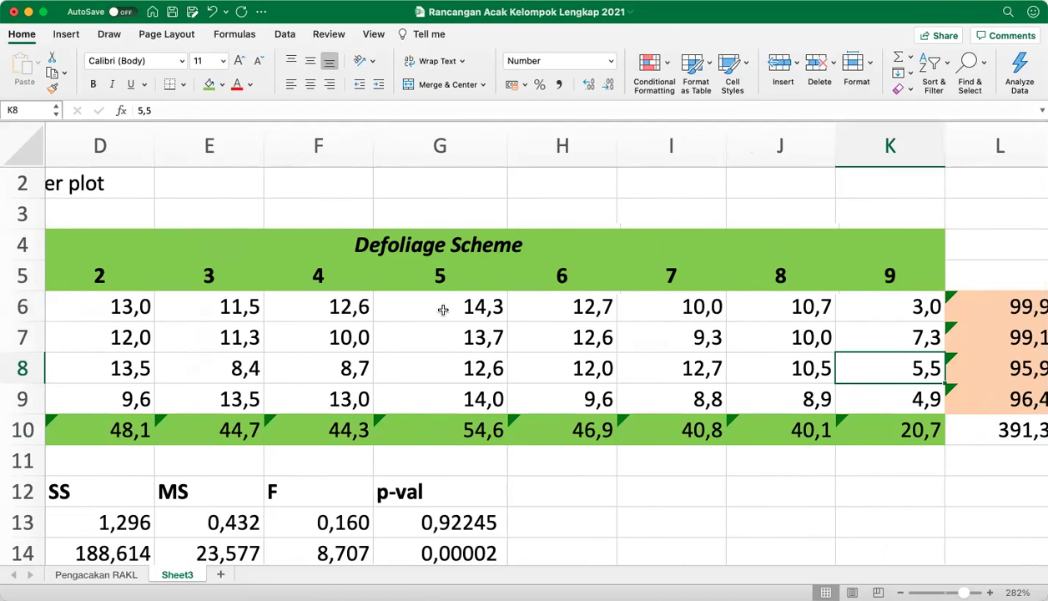
pyautogui.press('Left')
pyautogui.press('Left')
pyautogui.press('Left')
pyautogui.press('Left')
pyautogui.press('Left')
pyautogui.press('Left')
pyautogui.press('Left')
pyautogui.press('Left')
pyautogui.press('Left')
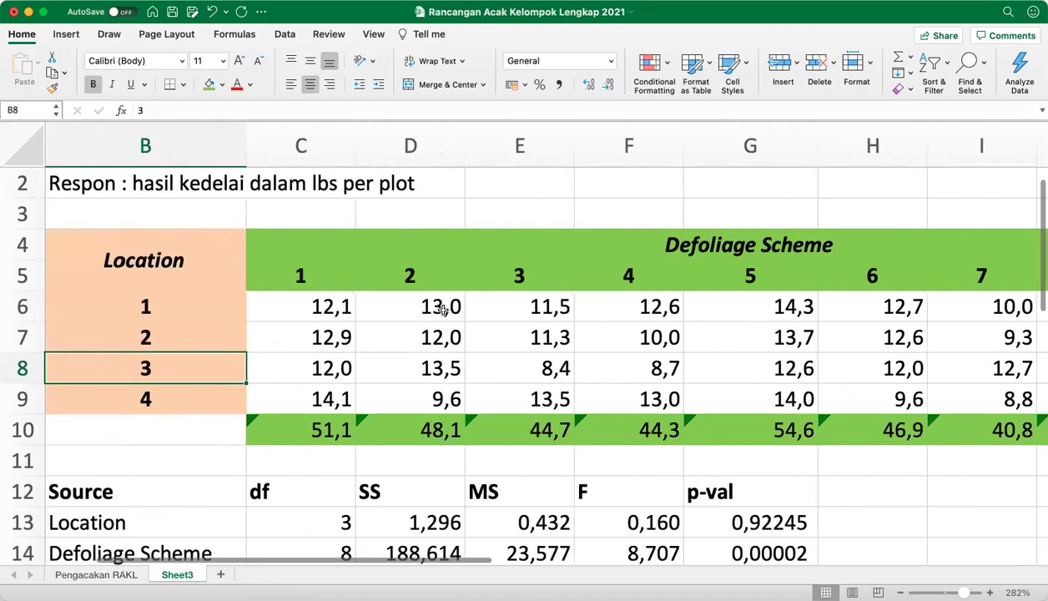
pyautogui.press('Up')
pyautogui.press('Up')
pyautogui.press('Up')
pyautogui.press('Up')
pyautogui.press('Up')
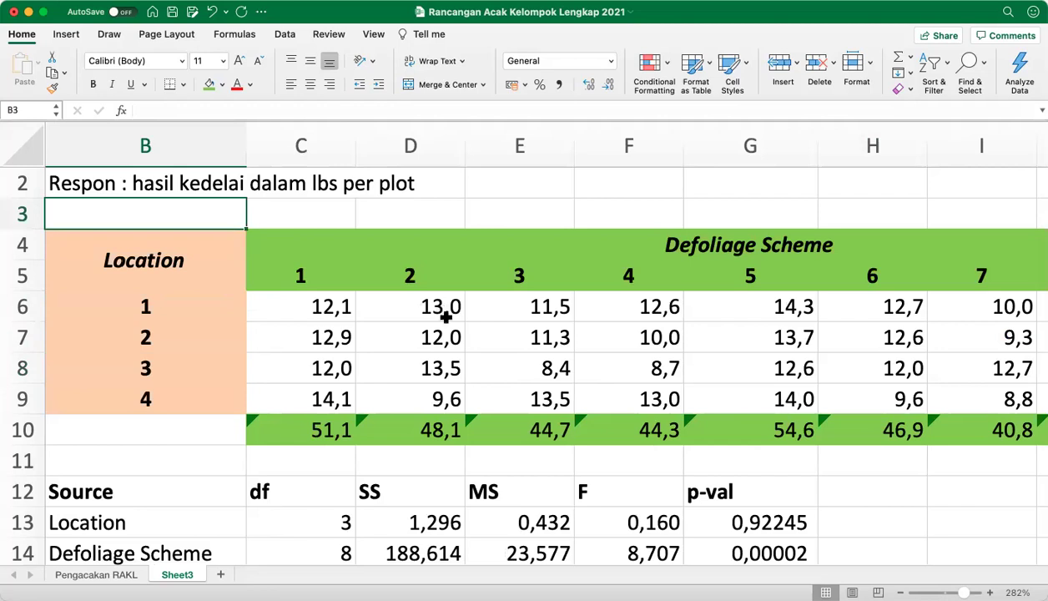
pyautogui.press('Up')
pyautogui.press('Up')
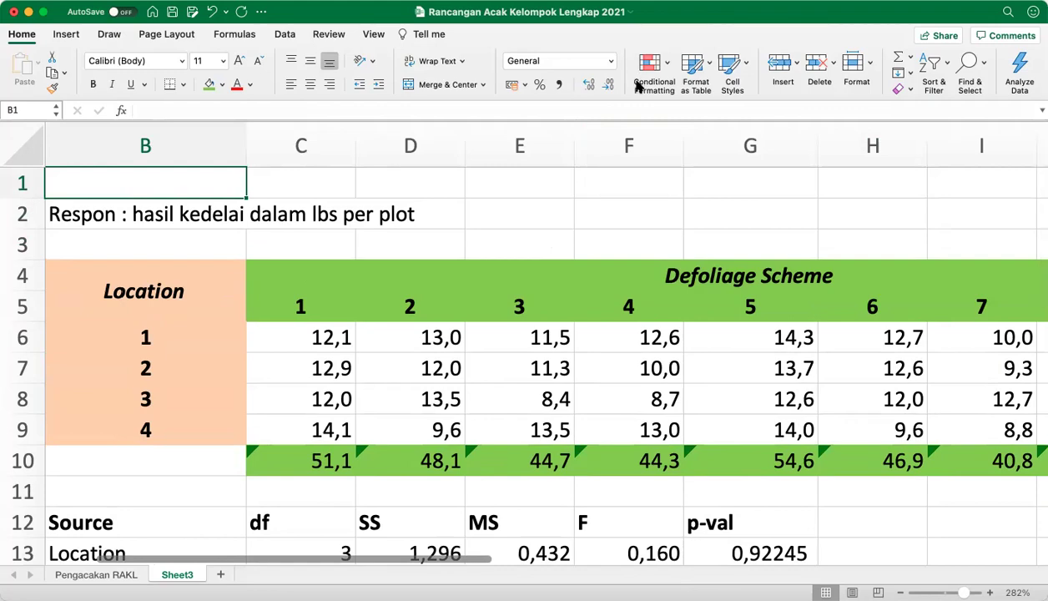
# Step: Switch to the "RAKL dengan subsampling" workbook and go to cell A1 of Sheet1, above the electroplating problem
pyautogui.click(584, 11)
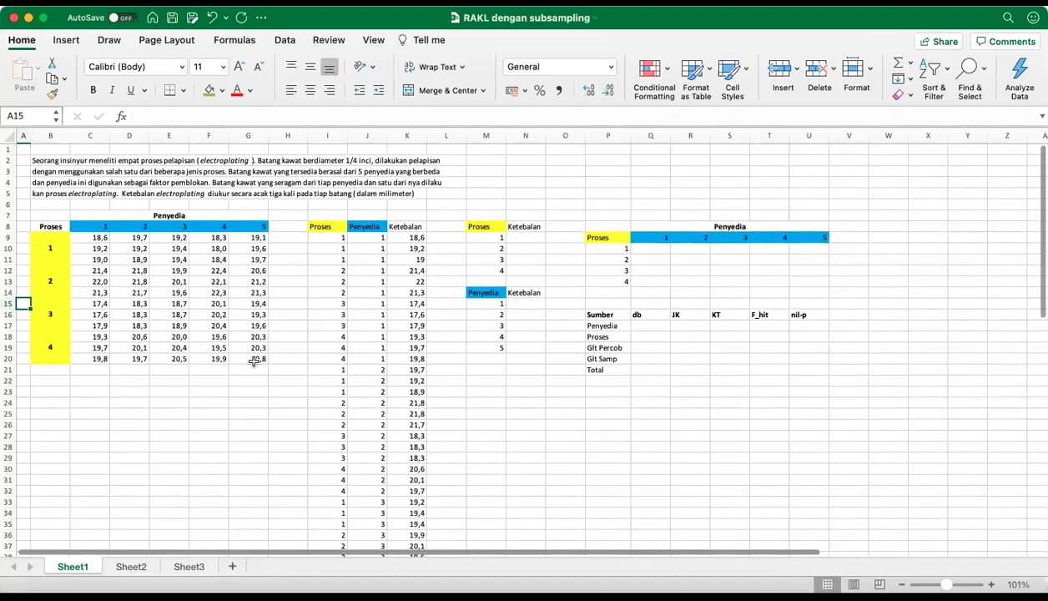
pyautogui.scroll(5, 253, 357)
pyautogui.scroll(8, 263, 344)
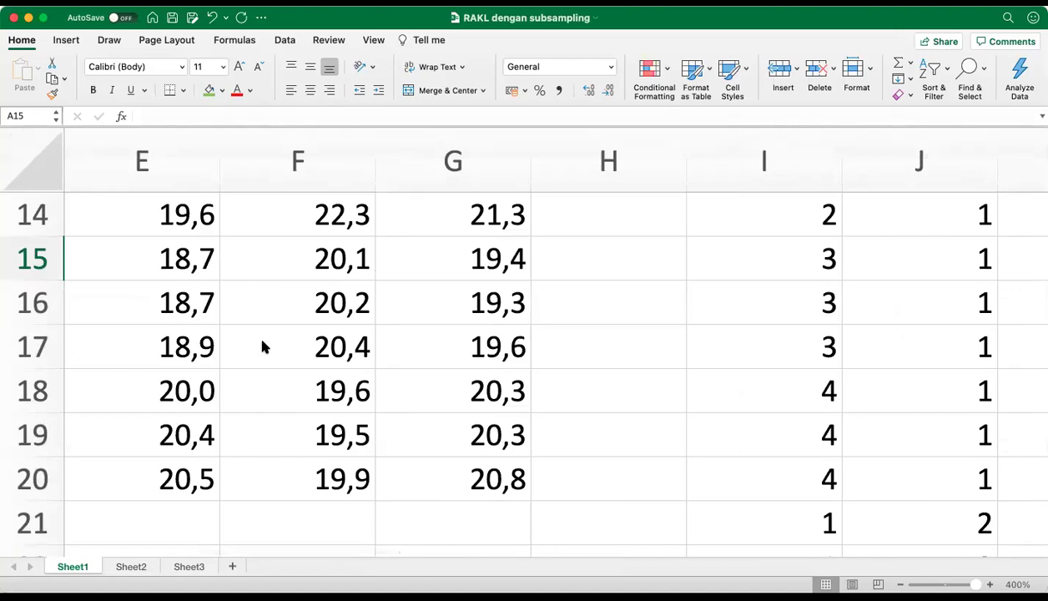
pyautogui.click(148, 364)
pyautogui.press('Up')
pyautogui.press('Up')
pyautogui.press('Up')
pyautogui.press('Up')
pyautogui.press('Up')
pyautogui.press('Up')
pyautogui.press('Up')
pyautogui.press('Up')
pyautogui.press('Up')
pyautogui.press('Up')
pyautogui.press('Up')
pyautogui.press('Up')
pyautogui.press('Up')
pyautogui.press('Up')
pyautogui.press('Up')
pyautogui.press('Up')
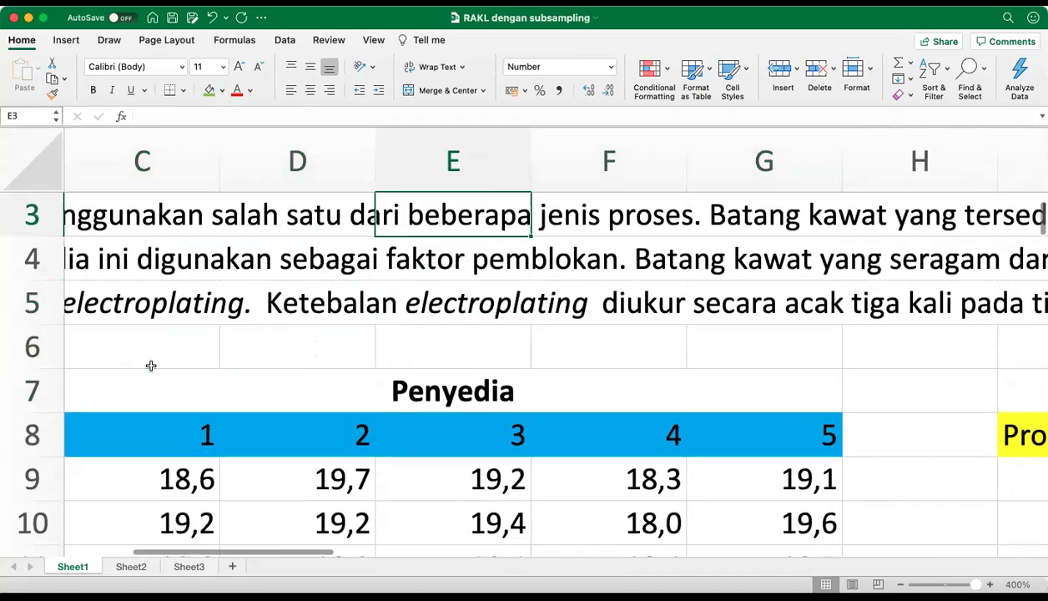
pyautogui.press('Left')
pyautogui.press('Left')
pyautogui.press('Left')
pyautogui.press('Left')
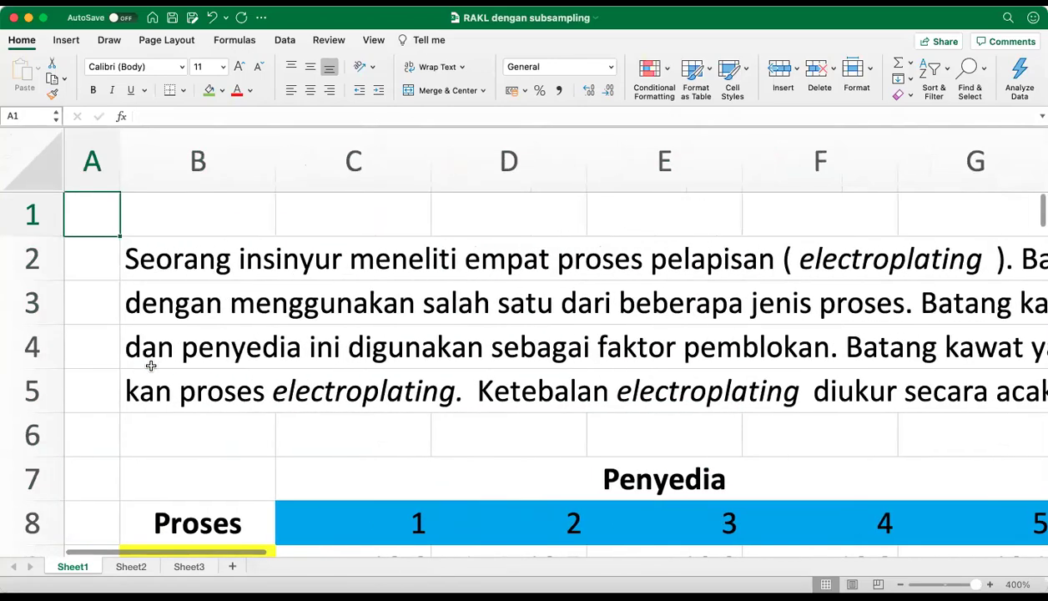
# Step: Read the electroplating experiment description in rows 2 to 5 and check the Proses labels in column B
pyautogui.scroll(-5, 150, 365)
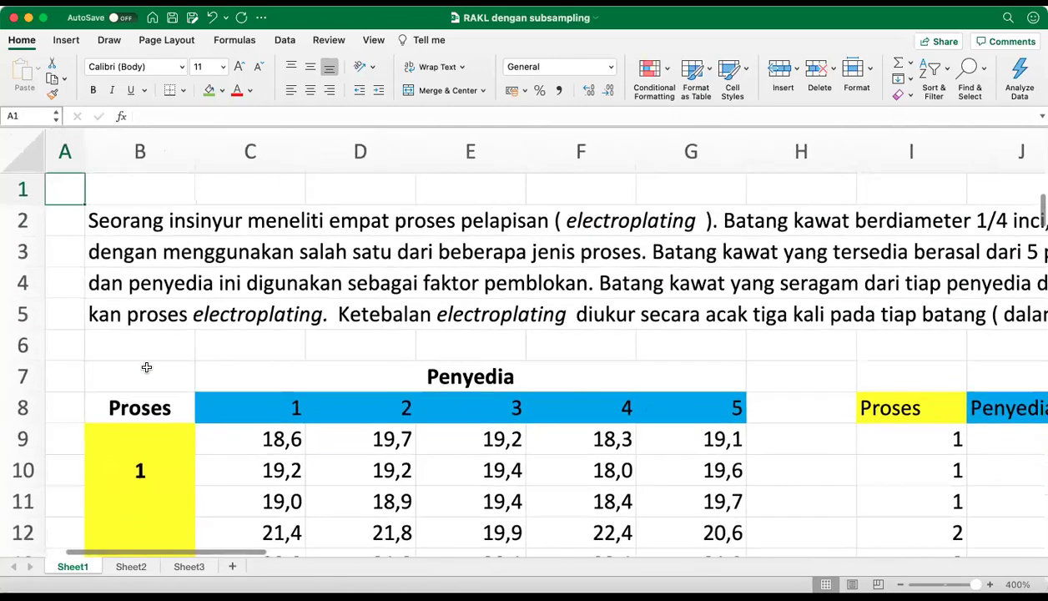
pyautogui.scroll(-2, 146, 367)
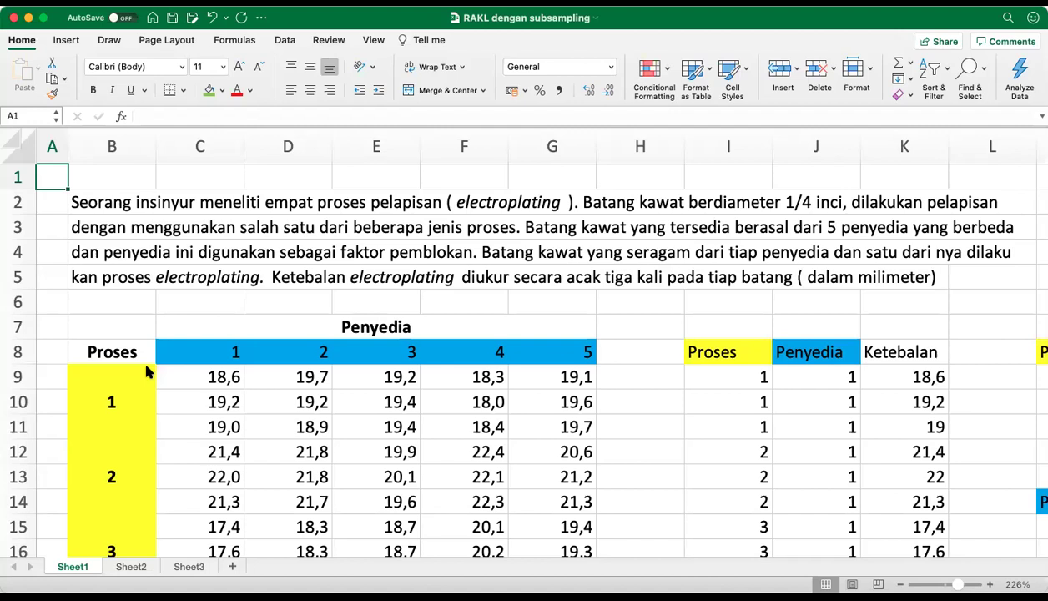
pyautogui.click(101, 394)
pyautogui.press('Down')
pyautogui.press('Down')
pyautogui.press('Down')
pyautogui.press('Down')
pyautogui.press('Up')
pyautogui.press('Up')
pyautogui.press('Up')
pyautogui.press('Up')
pyautogui.press('Up')
pyautogui.press('Up')
pyautogui.press('Up')
pyautogui.press('Up')
pyautogui.press('Up')
pyautogui.press('Up')
pyautogui.press('Up')
pyautogui.press('Up')
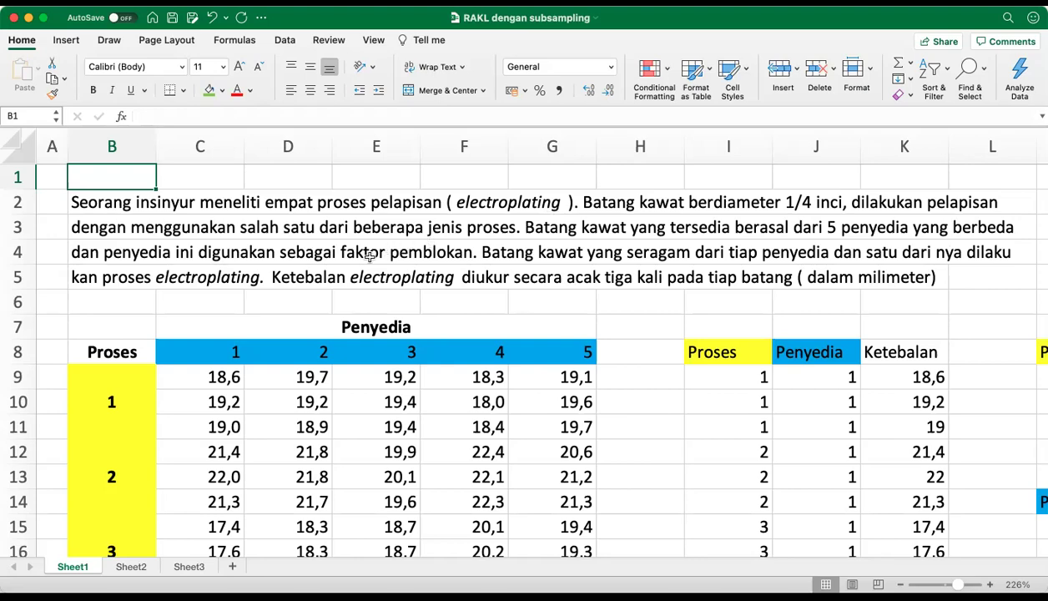
pyautogui.scroll(-1, 369, 256)
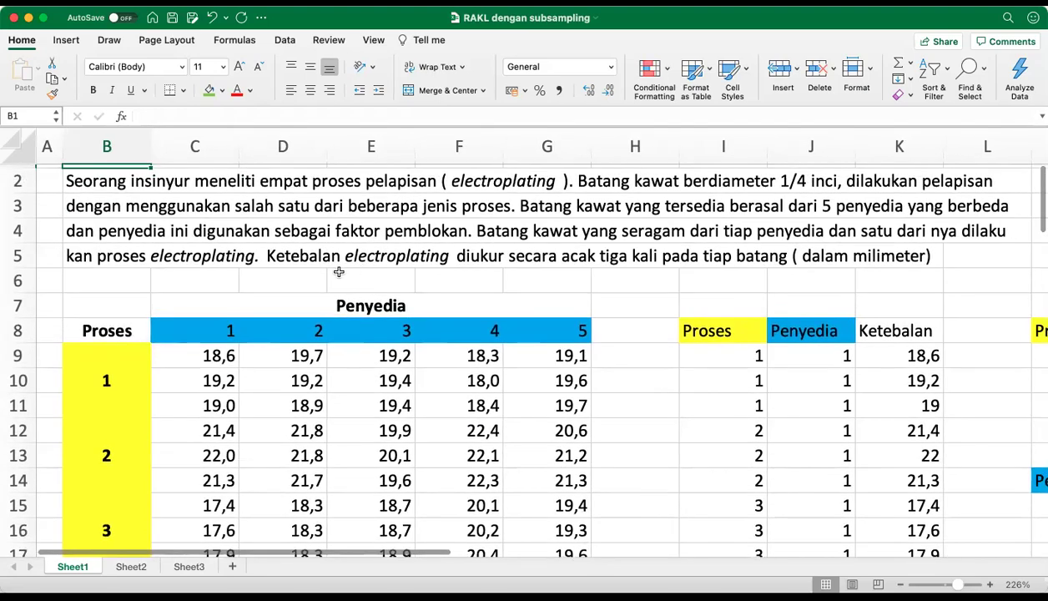
pyautogui.scroll(1, 285, 275)
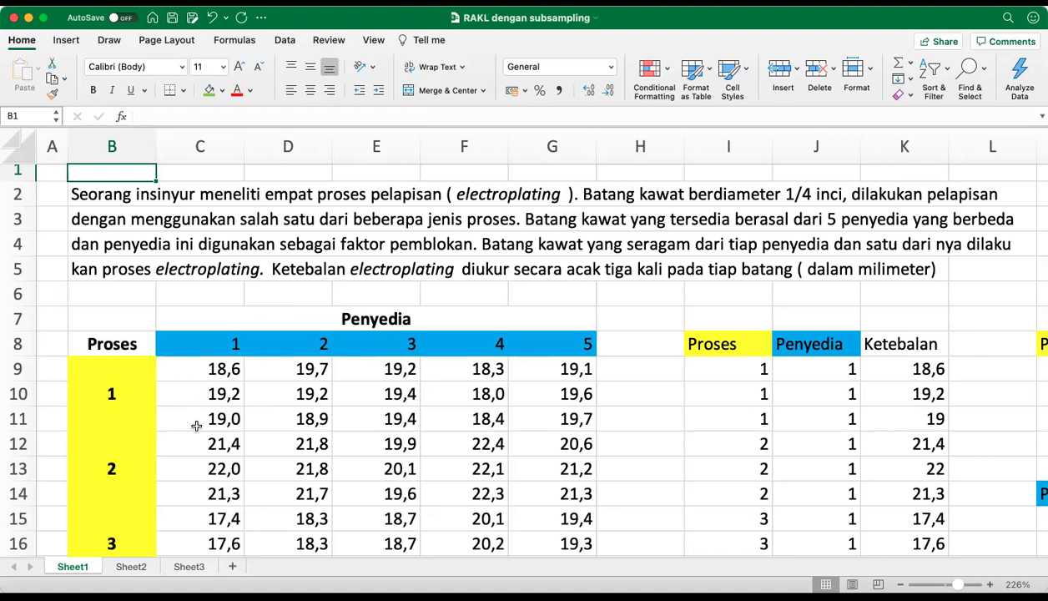
# Step: Examine the layout of the thickness table by Proses and Penyedia in rows 7 to 20
pyautogui.scroll(-5, 196, 426)
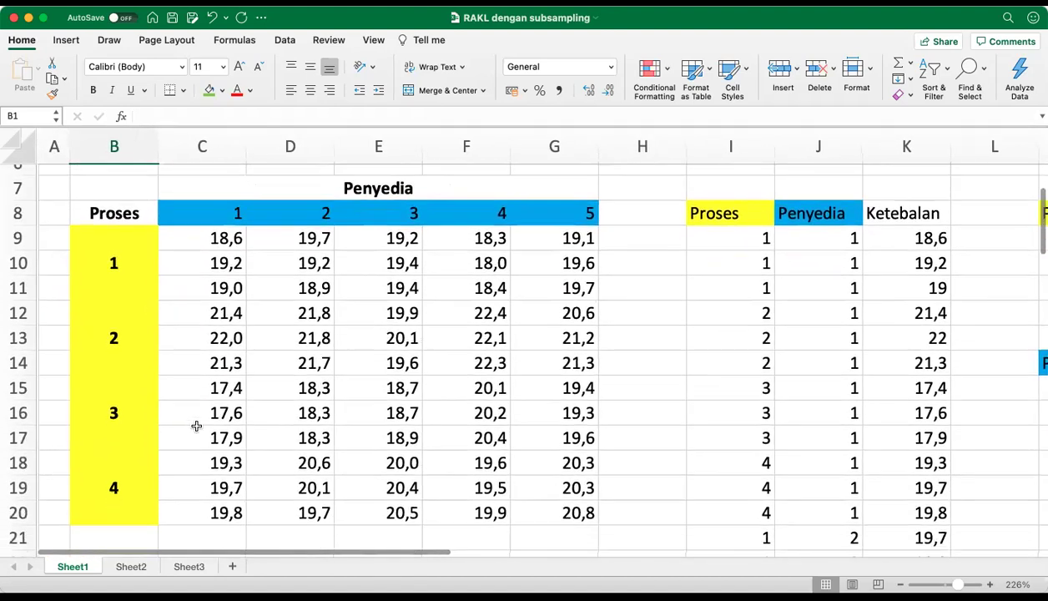
pyautogui.scroll(-3, 196, 427)
pyautogui.scroll(4, 196, 426)
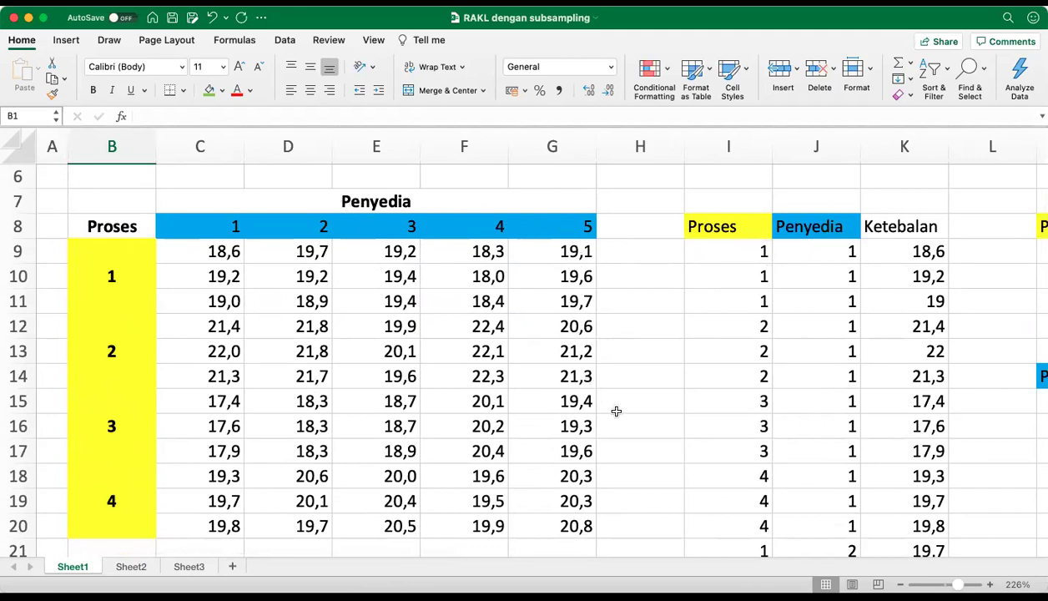
pyautogui.scroll(-2, 616, 411)
pyautogui.scroll(2, 616, 410)
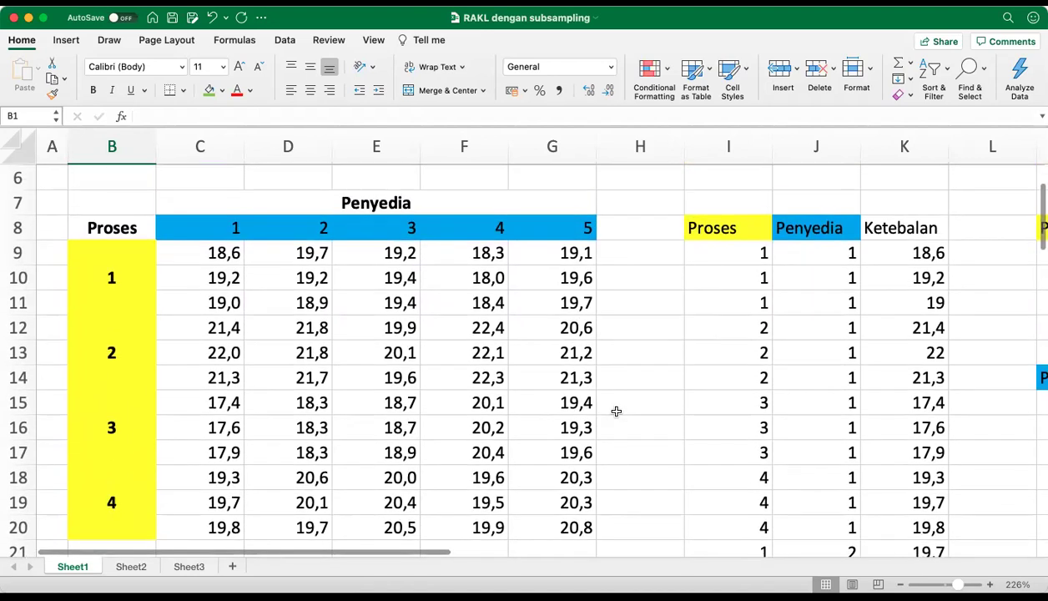
pyautogui.scroll(-1, 616, 411)
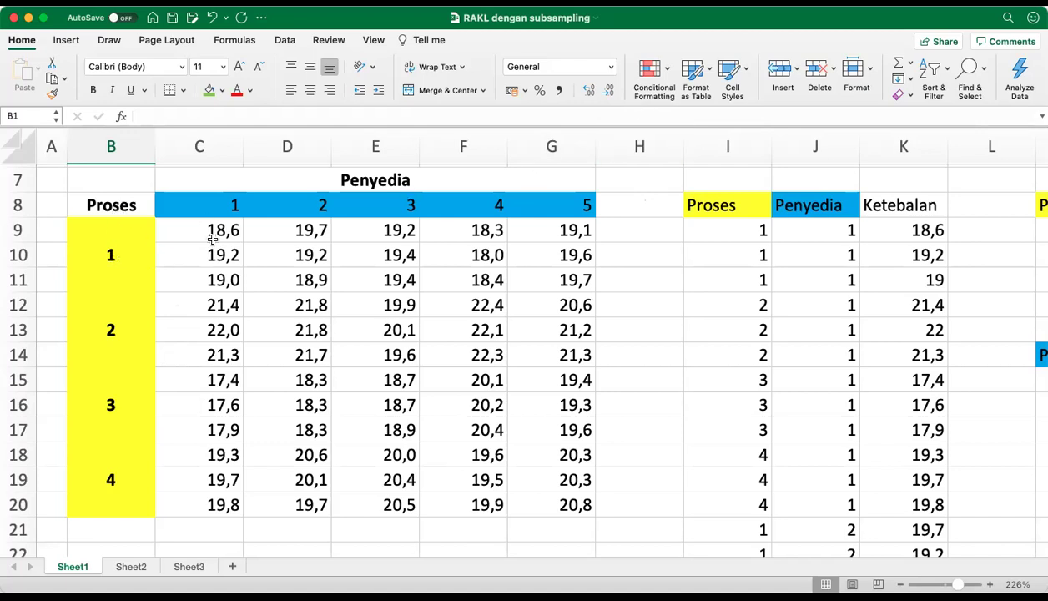
# Step: Inspect the thickness values of Proses 1 and 3 across all suppliers and those of Penyedia 3 in E9:E20
pyautogui.moveTo(218, 233); pyautogui.dragTo(536, 269)
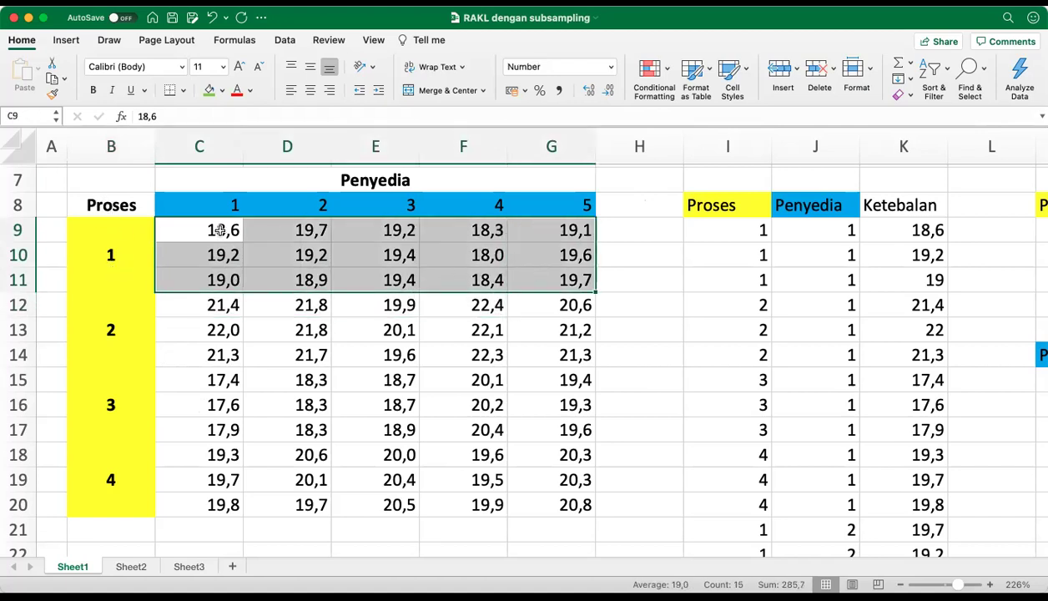
pyautogui.click(196, 384)
pyautogui.moveTo(196, 384); pyautogui.dragTo(547, 426)
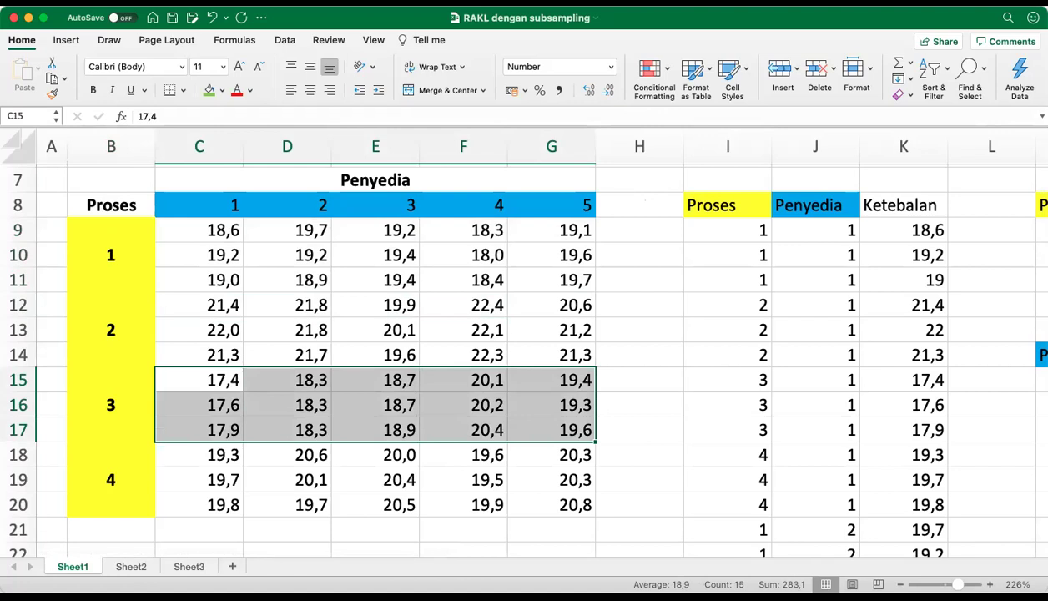
pyautogui.click(668, 451)
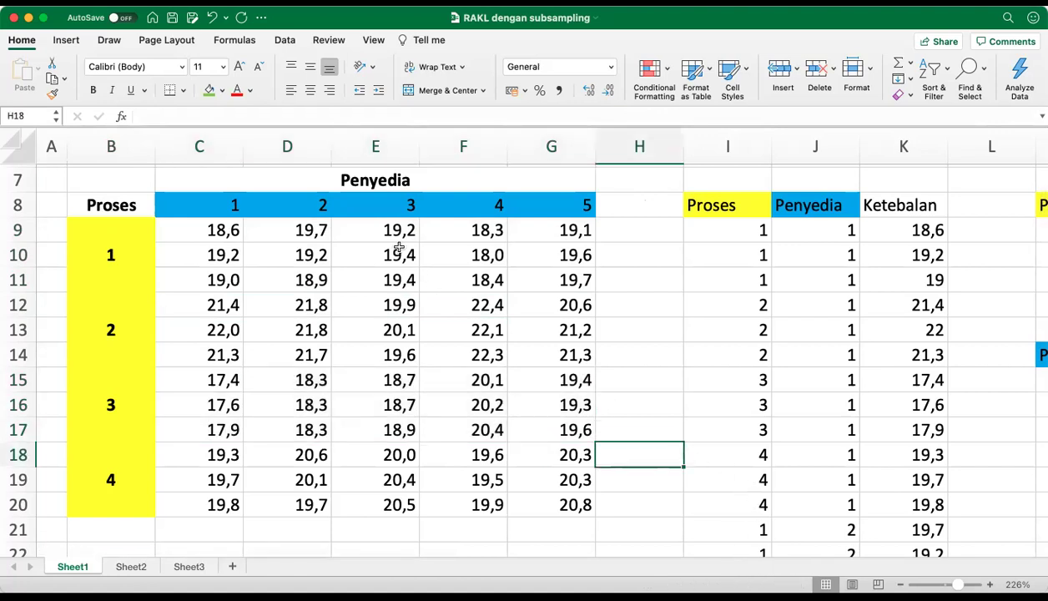
pyautogui.moveTo(398, 233); pyautogui.dragTo(398, 499)
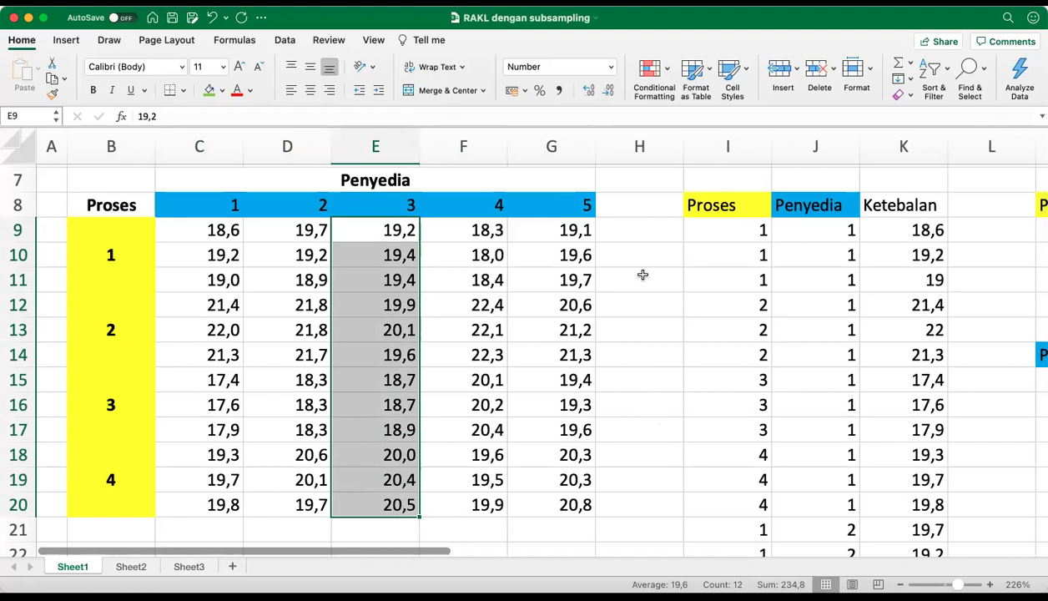
pyautogui.click(639, 200)
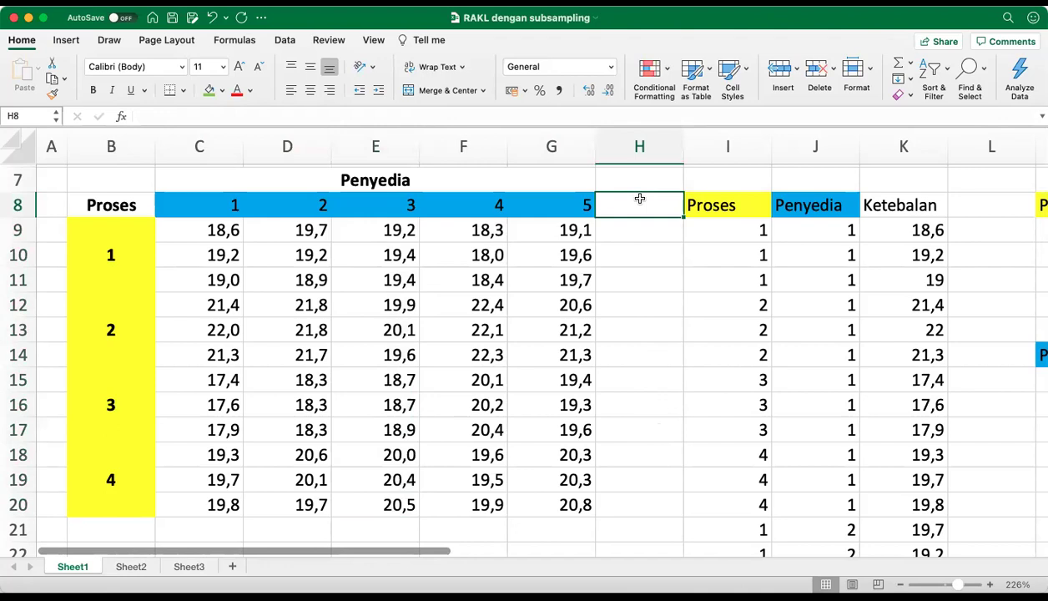
# Step: Examine the empty summary tables and the ANOVA table beyond the long-format data, ending at cell Q10
pyautogui.press('Right')
pyautogui.press('Right')
pyautogui.press('Right')
pyautogui.press('Right')
pyautogui.press('Right')
pyautogui.press('Right')
pyautogui.press('Right')
pyautogui.press('Right')
pyautogui.press('Right')
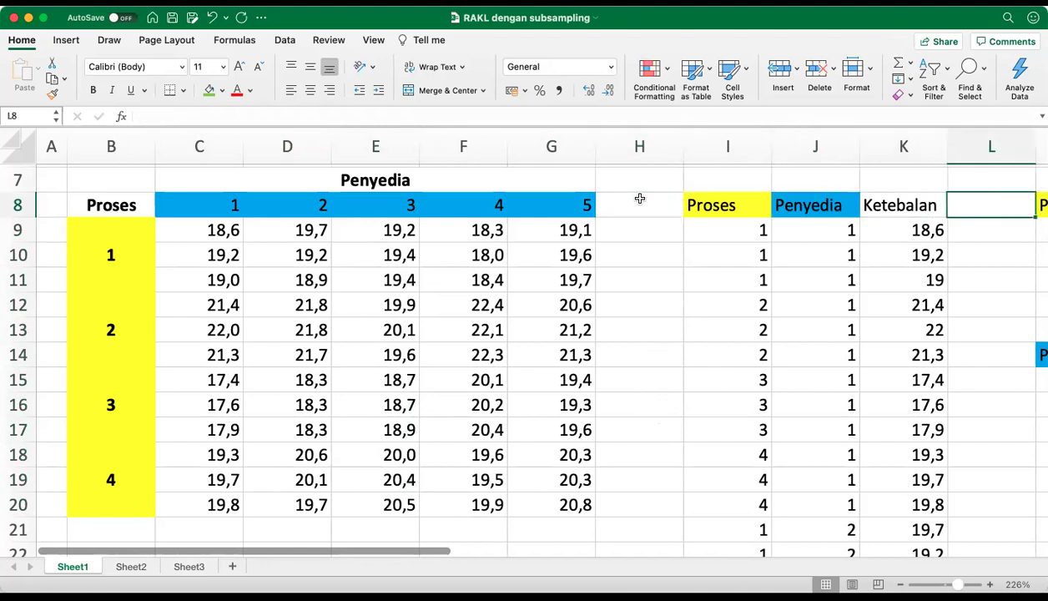
pyautogui.press('Right')
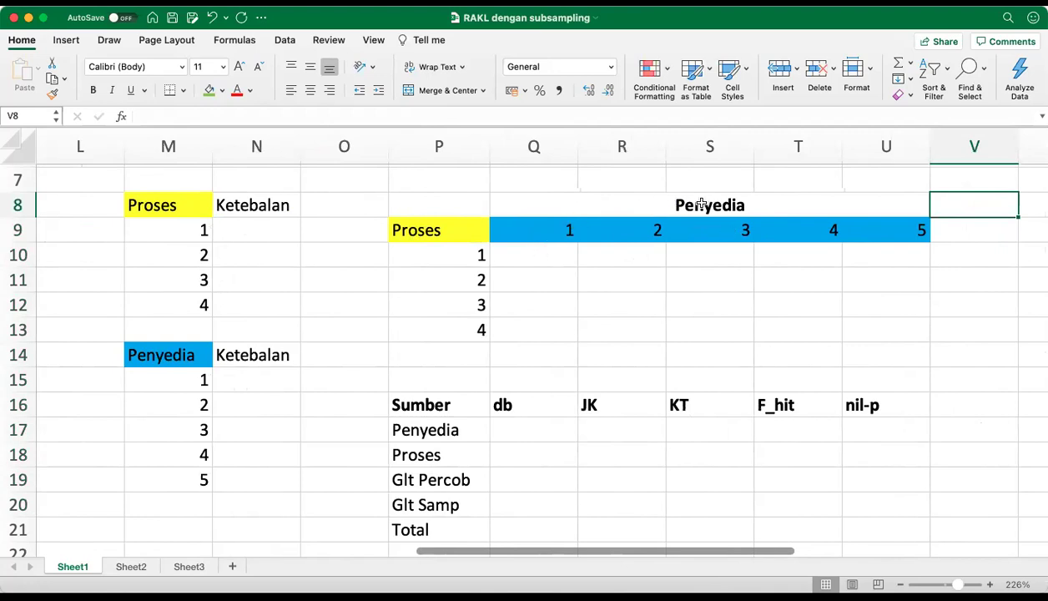
pyautogui.click(534, 259)
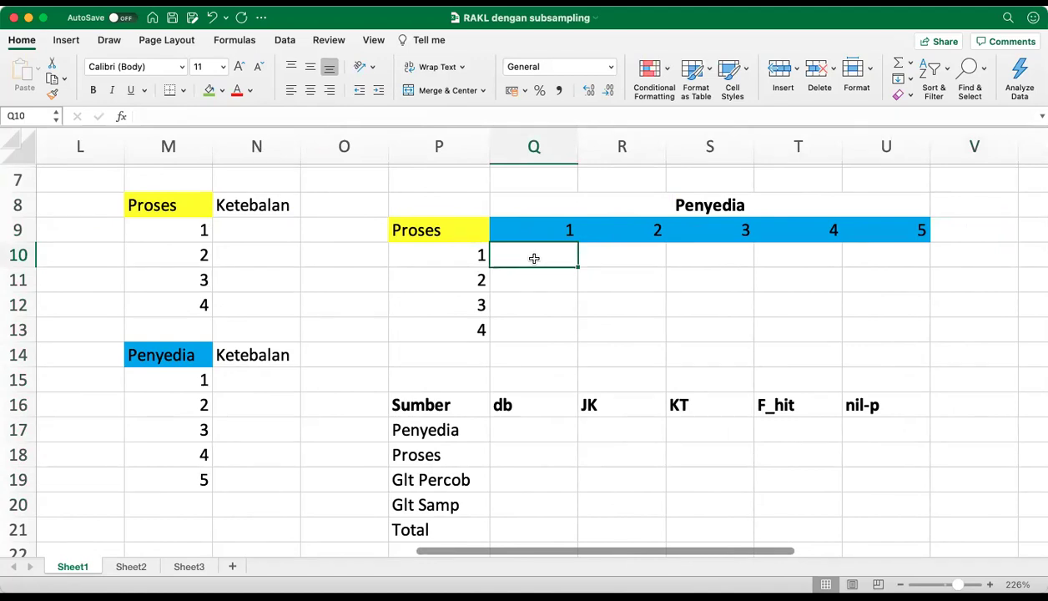
# Step: Return to the raw thickness table and select the Proses 1, Penyedia 1 measurements in C9:C11
pyautogui.press('Left')
pyautogui.press('Left')
pyautogui.press('Left')
pyautogui.press('Left')
pyautogui.press('Left')
pyautogui.press('Left')
pyautogui.press('Left')
pyautogui.press('Left')
pyautogui.press('Left')
pyautogui.press('Left')
pyautogui.press('Left')
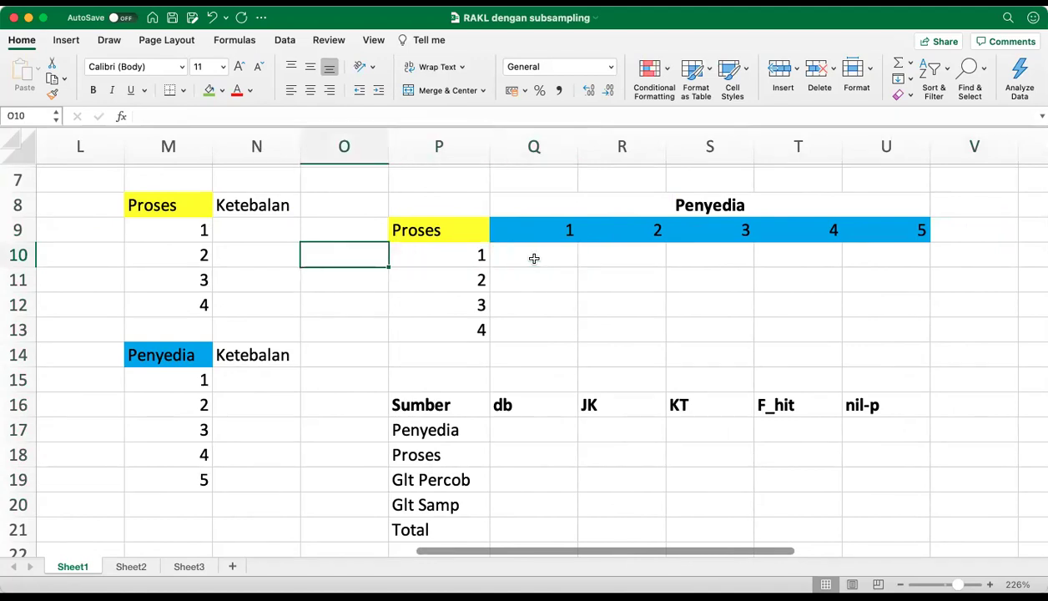
pyautogui.click(534, 259)
pyautogui.press('Left')
pyautogui.press('Left')
pyautogui.press('Left')
pyautogui.press('Left')
pyautogui.press('Left')
pyautogui.press('Left')
pyautogui.press('Left')
pyautogui.press('Left')
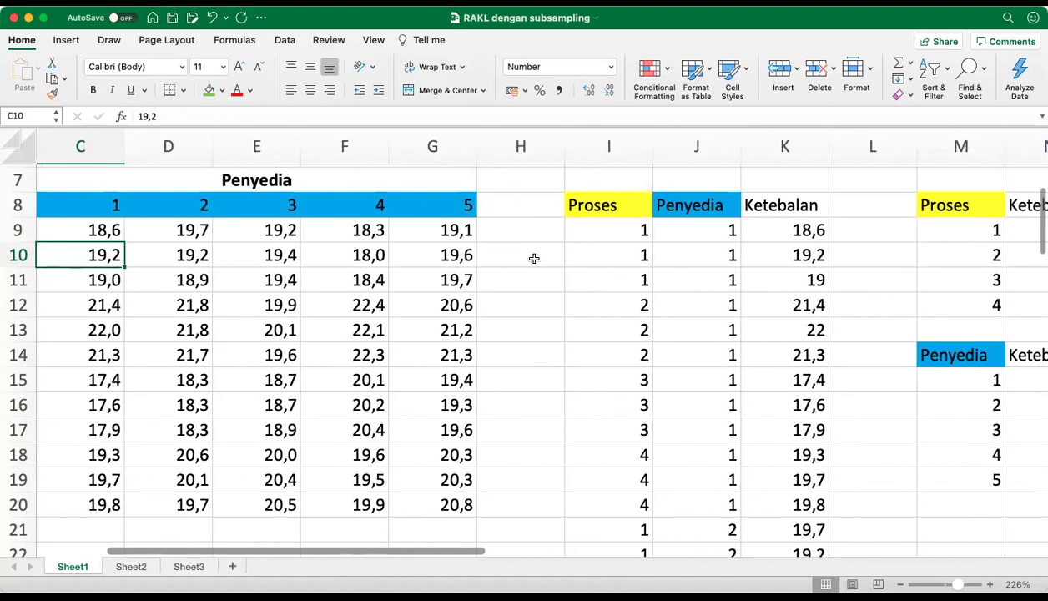
pyautogui.press('Left')
pyautogui.press('Left')
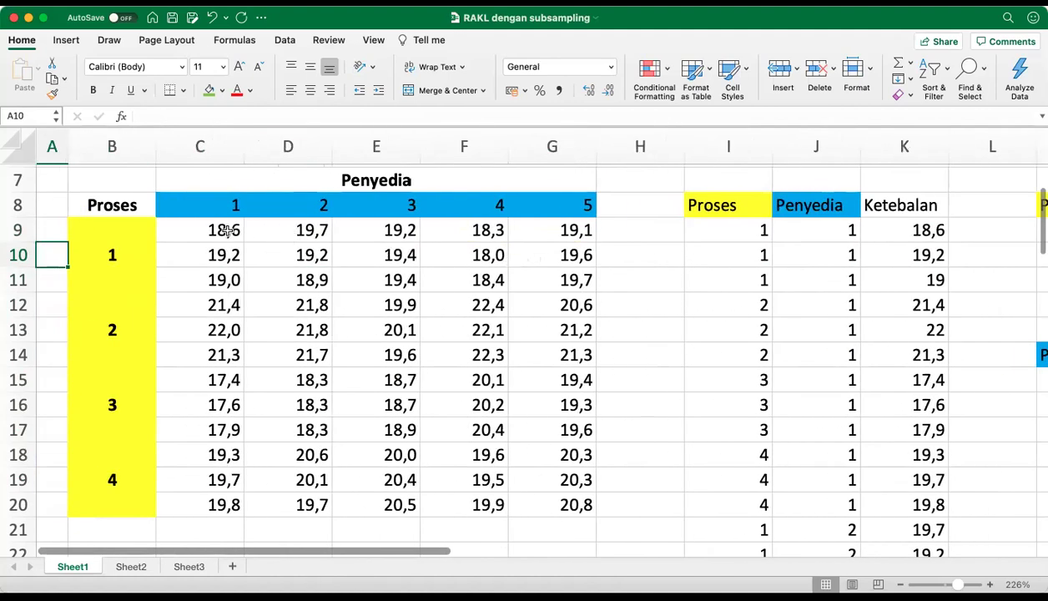
pyautogui.click(227, 241)
pyautogui.moveTo(227, 241); pyautogui.dragTo(230, 274)
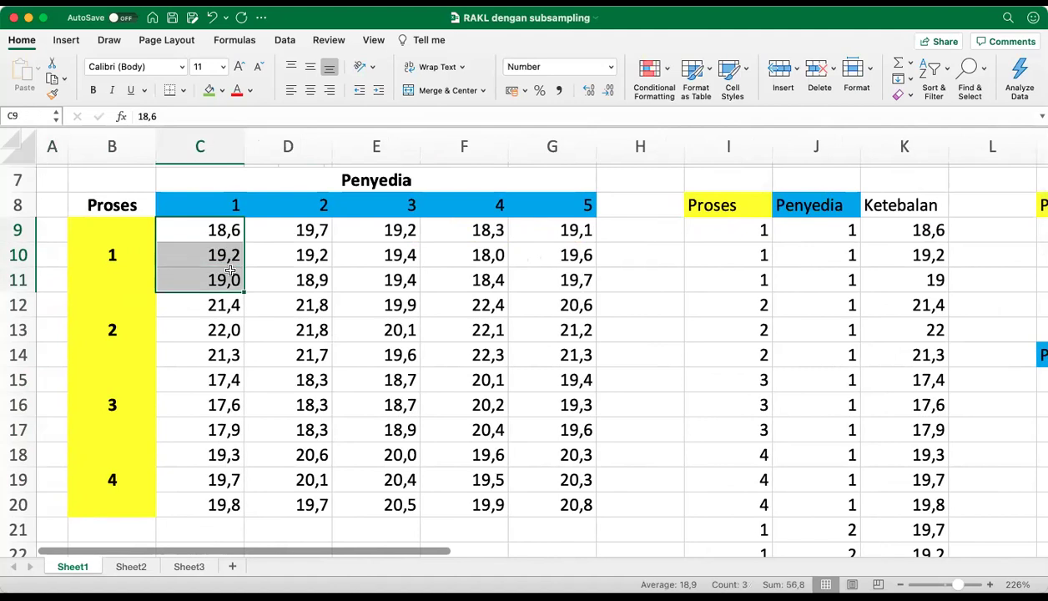
# Step: Locate cell Q10, the Proses 1 and Penyedia 1 cell of the empty two-way summary table
pyautogui.press('Right')
pyautogui.press('Right')
pyautogui.press('Right')
pyautogui.press('Right')
pyautogui.press('Right')
pyautogui.press('Right')
pyautogui.press('Right')
pyautogui.press('Right')
pyautogui.press('Right')
pyautogui.press('Right')
pyautogui.press('Right')
pyautogui.press('Right')
pyautogui.press('Right')
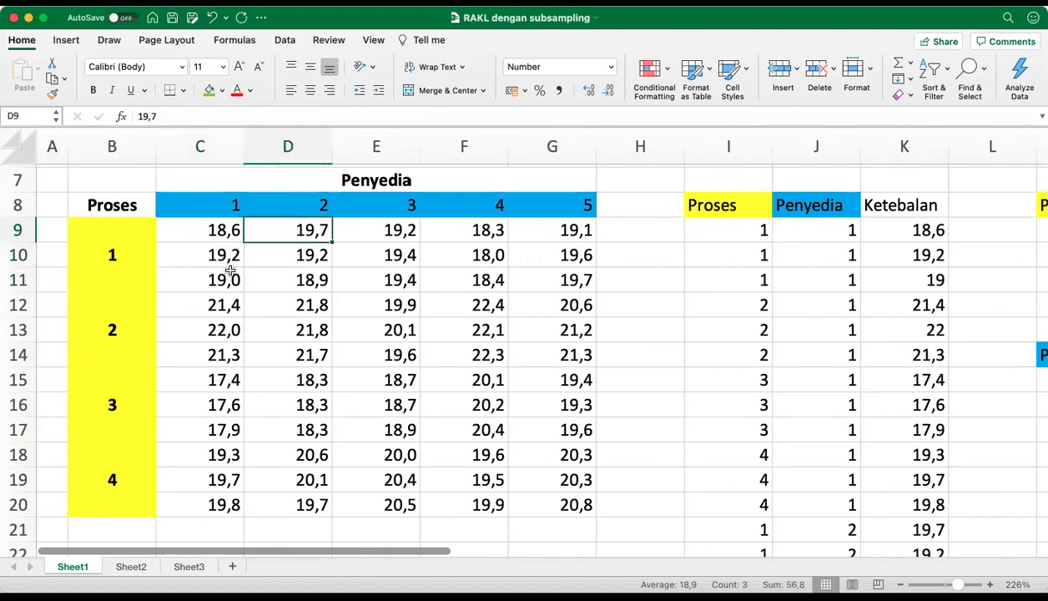
pyautogui.press('Right')
pyautogui.press('Right')
pyautogui.press('Right')
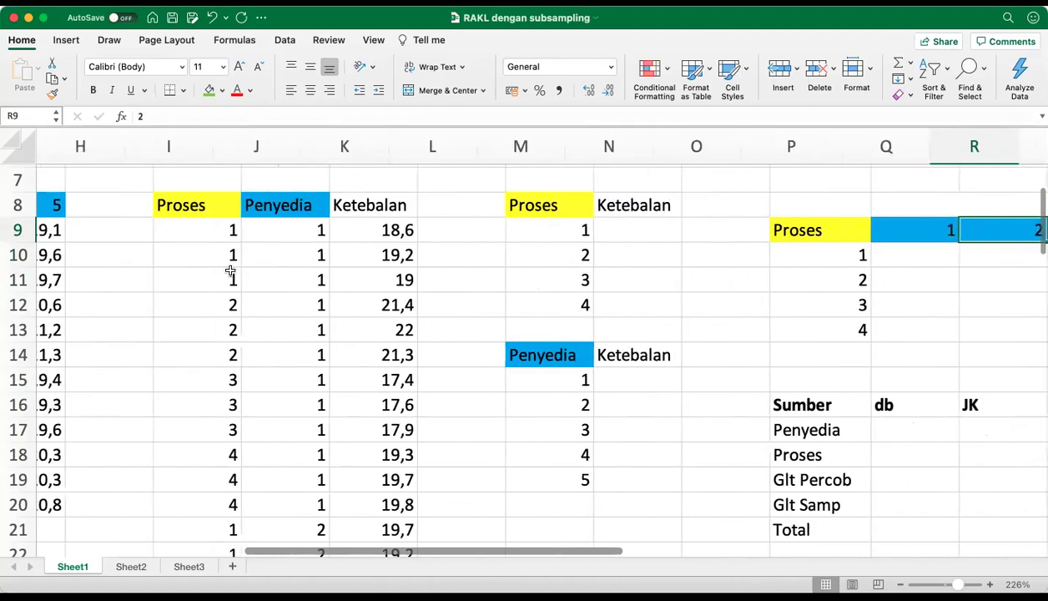
pyautogui.press('Down')
pyautogui.press('Left')
pyautogui.press('Left')
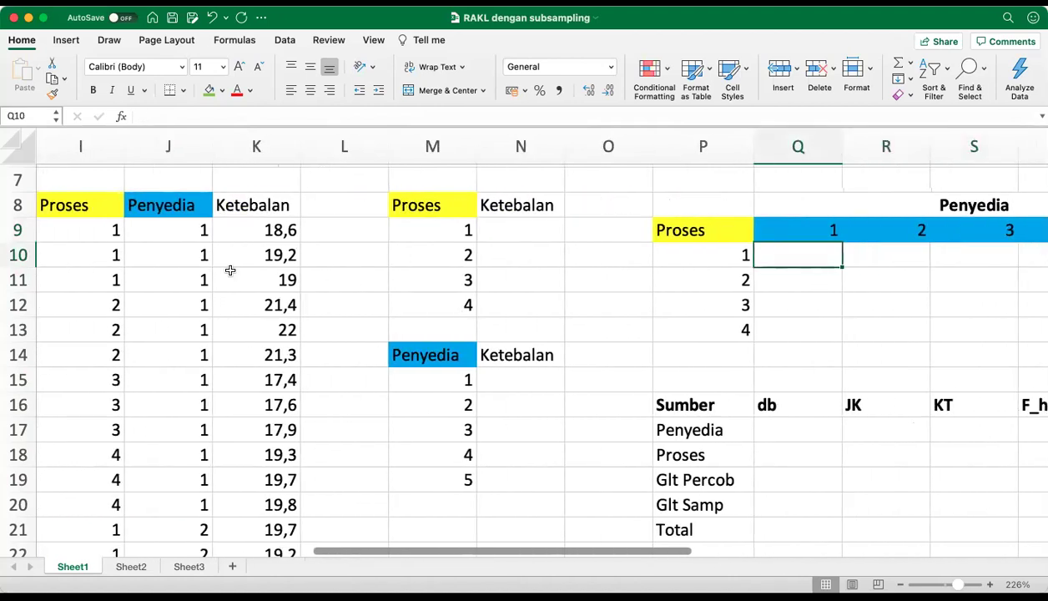
# Step: Go back to the raw thickness table and compare it with the long-format Proses, Penyedia and Ketebalan columns starting at I8
pyautogui.press('Left')
pyautogui.press('Left')
pyautogui.press('Left')
pyautogui.press('Left')
pyautogui.press('Left')
pyautogui.press('Left')
pyautogui.press('Left')
pyautogui.press('Left')
pyautogui.press('Left')
pyautogui.press('Left')
pyautogui.press('Left')
pyautogui.press('Left')
pyautogui.press('Left')
pyautogui.press('Left')
pyautogui.press('Left')
pyautogui.press('Left')
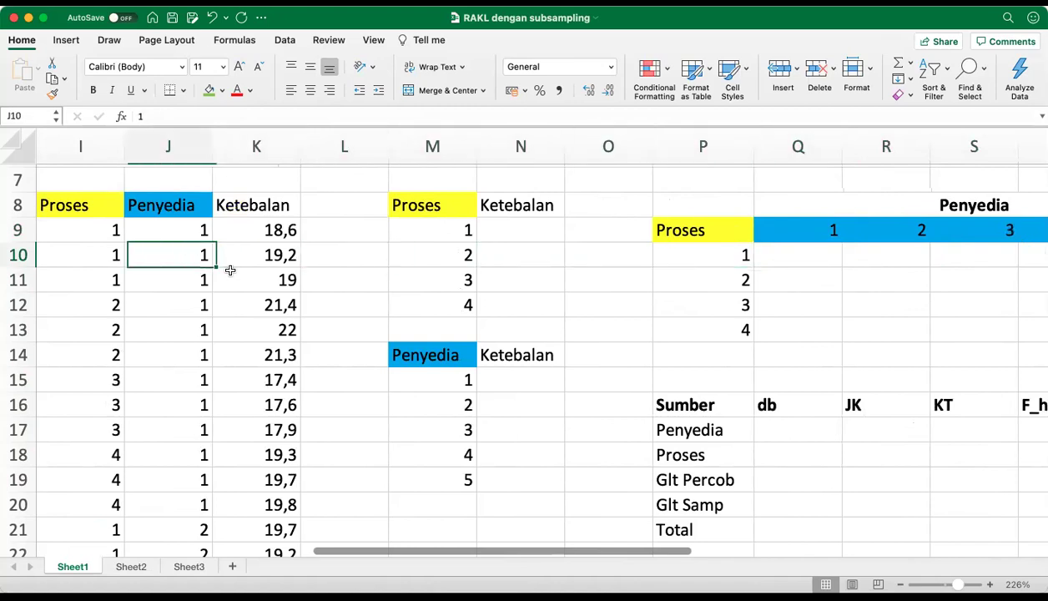
pyautogui.press('Right')
pyautogui.press('Right')
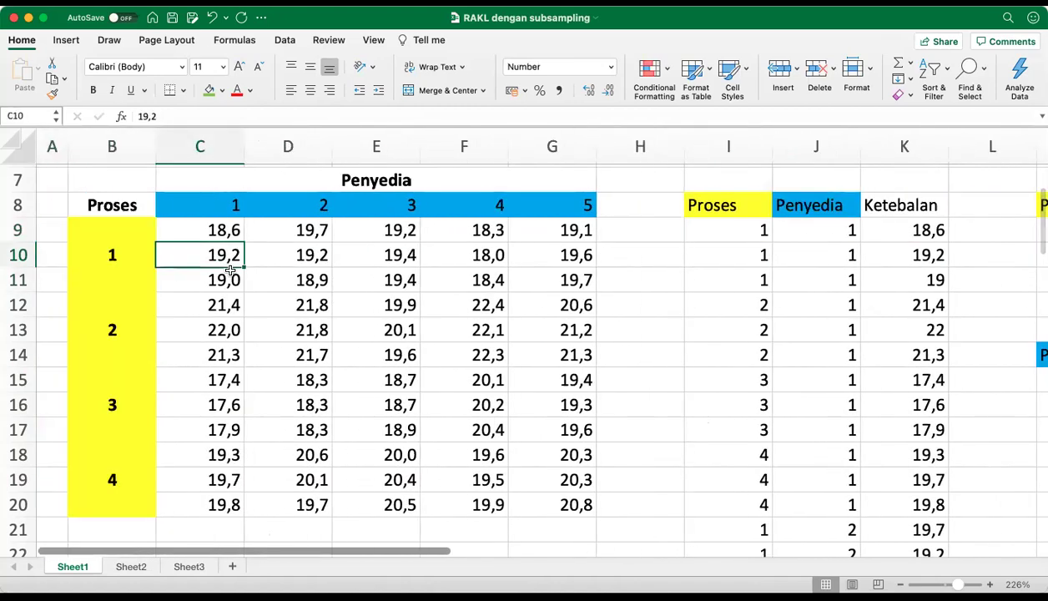
pyautogui.press('Up')
pyautogui.press('Up')
pyautogui.press('Up')
pyautogui.press('Up')
pyautogui.press('Down')
pyautogui.press('Down')
pyautogui.press('Up')
pyautogui.press('Right')
pyautogui.press('Right')
pyautogui.press('Down')
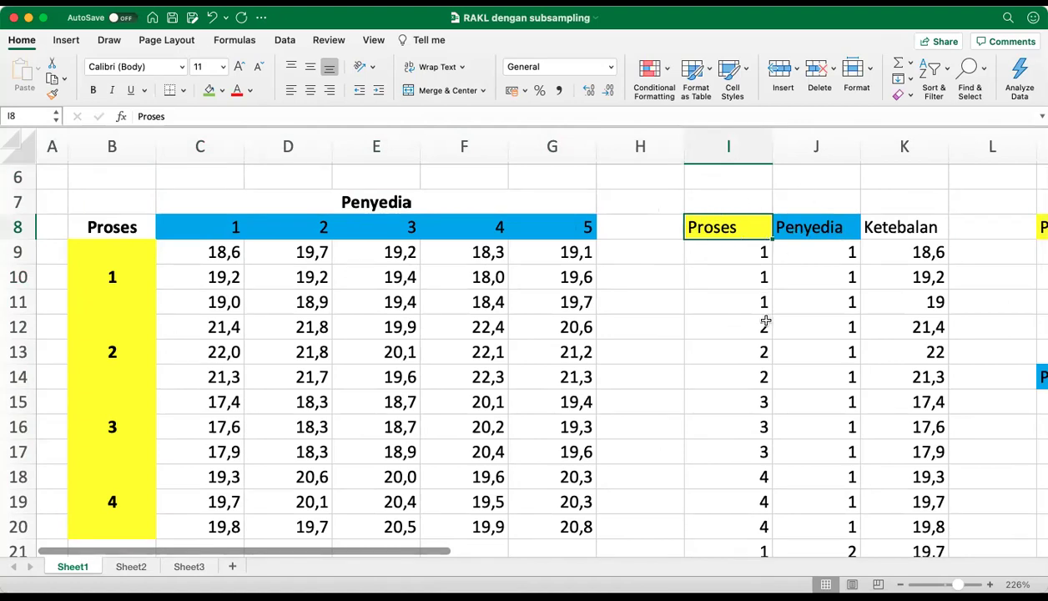
# Step: Select all thickness values of Penyedia 1 in C9:C20
pyautogui.click(225, 252)
pyautogui.hotkey('shift', 'Down')
pyautogui.hotkey('shift', 'Down')
pyautogui.hotkey('shift', 'Down')
pyautogui.hotkey('shift', 'Down')
pyautogui.hotkey('shift', 'Down')
pyautogui.hotkey('shift', 'Down')
pyautogui.hotkey('shift', 'Down')
pyautogui.hotkey('shift', 'Down')
pyautogui.hotkey('shift', 'Down')
pyautogui.hotkey('shift', 'Down')
pyautogui.hotkey('shift', 'Down')
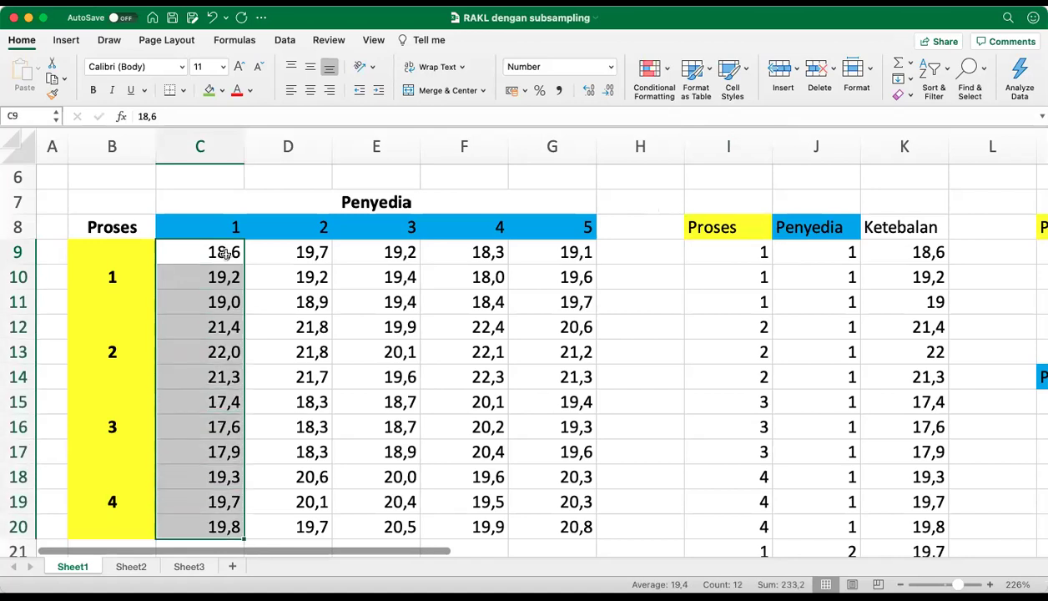
pyautogui.hotkey('shift', 'Down')
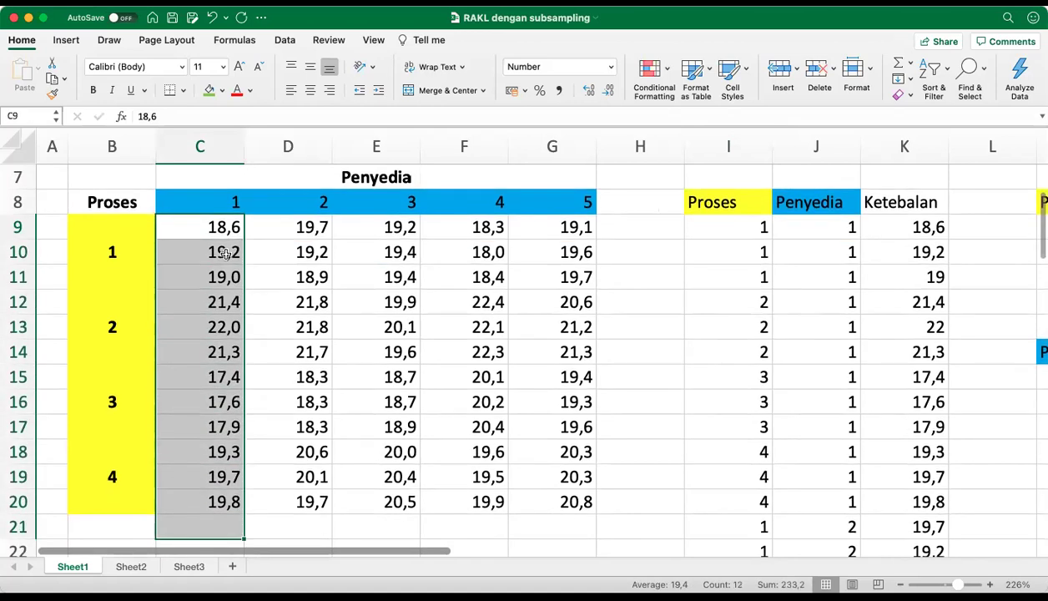
pyautogui.hotkey('shift', 'Up')
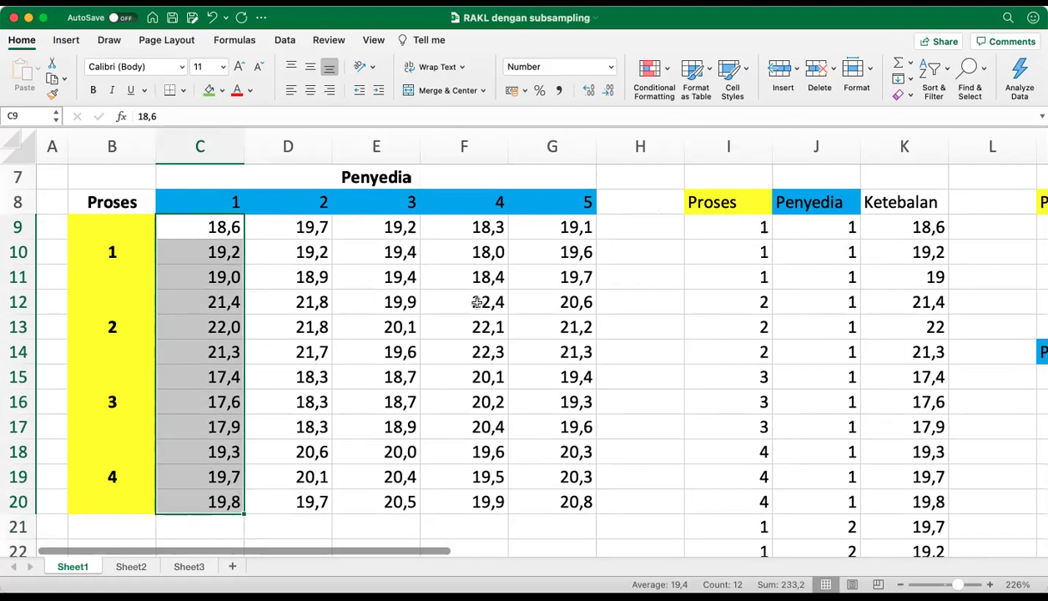
# Step: Examine how the first rows of the long-format Proses, Penyedia and Ketebalan columns are laid out
pyautogui.click(901, 210)
pyautogui.press('Down')
pyautogui.press('Left')
pyautogui.press('Left')
pyautogui.press('Up')
pyautogui.press('Right')
pyautogui.press('Down')
pyautogui.press('Left')
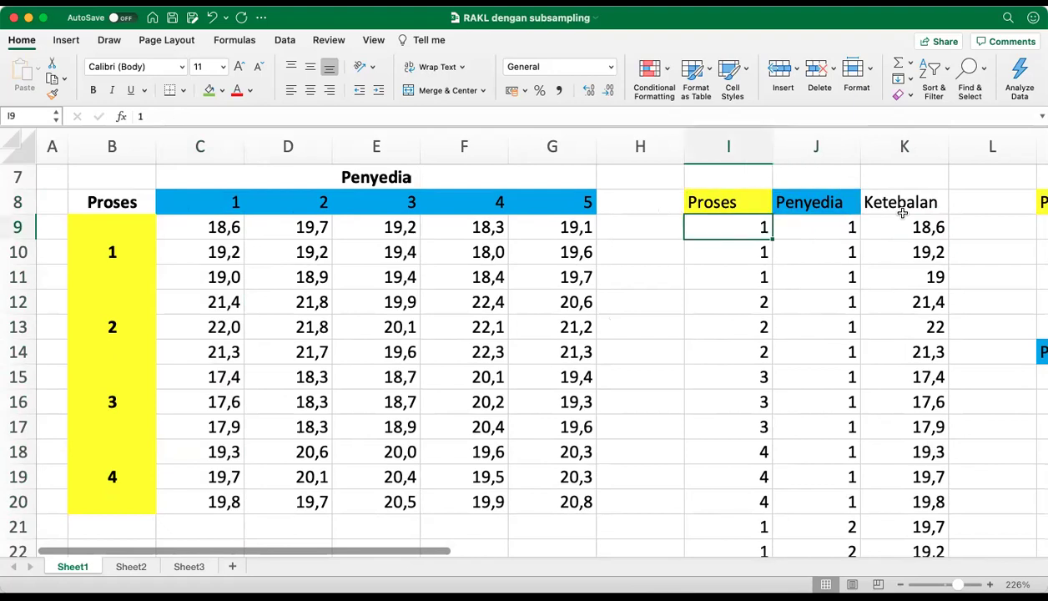
pyautogui.press('Down')
pyautogui.press('Down')
pyautogui.press('Right')
pyautogui.press('Right')
pyautogui.press('Right')
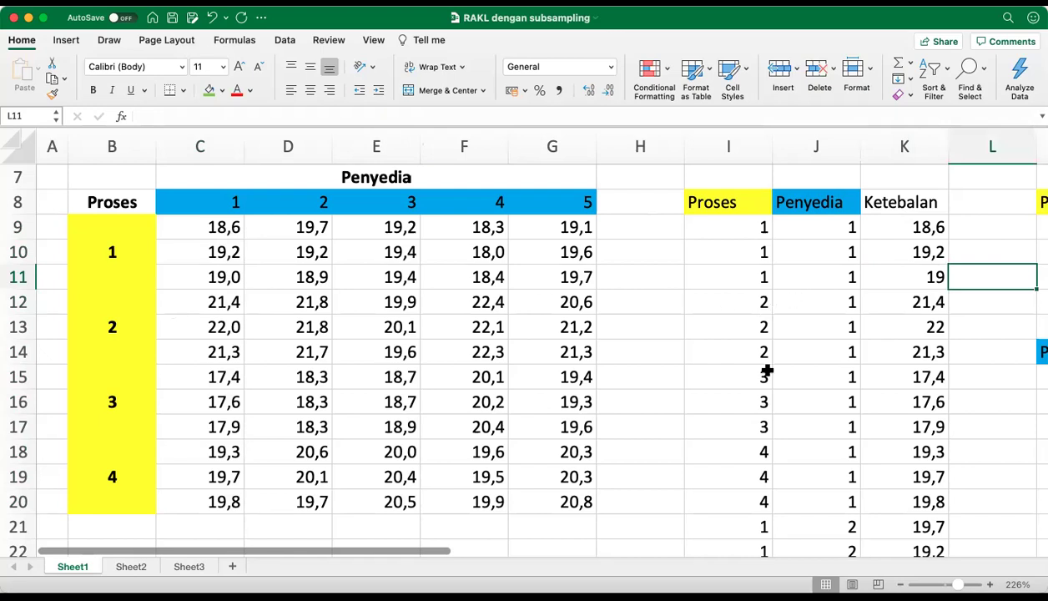
# Step: Follow the long-format Proses codes from the start of Penyedia 2 down to its last row, I32
pyautogui.click(765, 523)
pyautogui.press('Down')
pyautogui.press('Down')
pyautogui.press('Down')
pyautogui.press('Down')
pyautogui.press('Down')
pyautogui.press('Down')
pyautogui.press('Down')
pyautogui.press('Down')
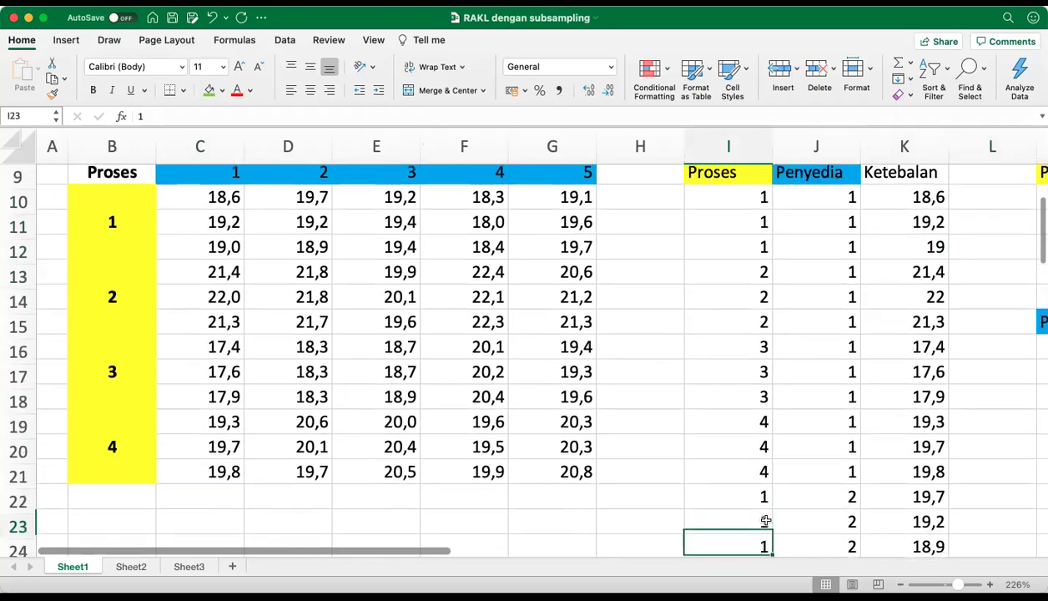
pyautogui.press('Down')
pyautogui.press('Down')
pyautogui.press('Down')
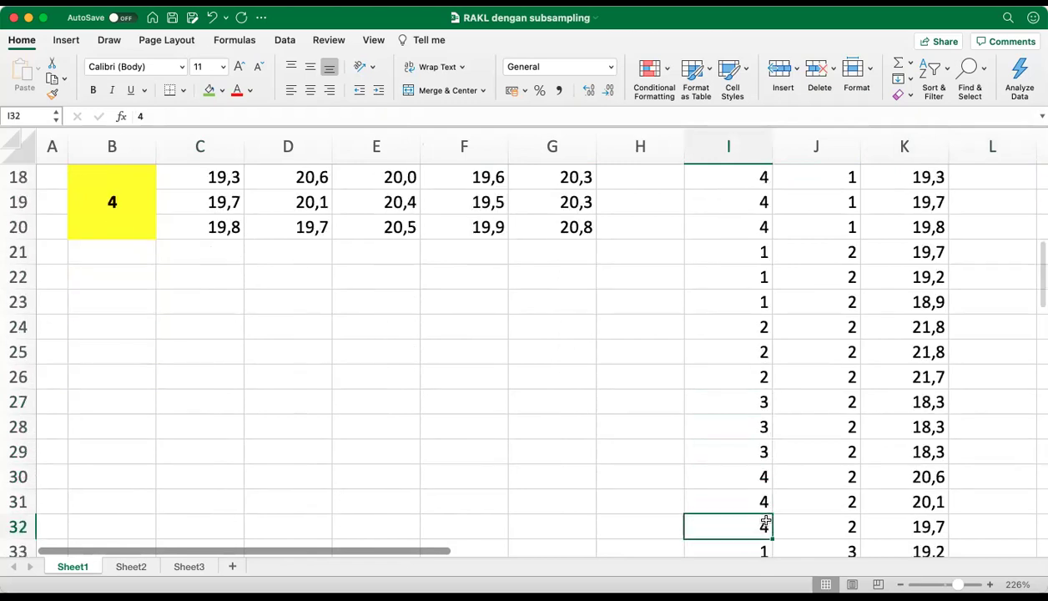
# Step: Select all long-format Proses codes in I9:I68 to check the name of that range
pyautogui.hotkey('ctrl', 'Up')
pyautogui.press('Right')
pyautogui.press('Right')
pyautogui.press('Left')
pyautogui.press('Left')
pyautogui.press('Down')
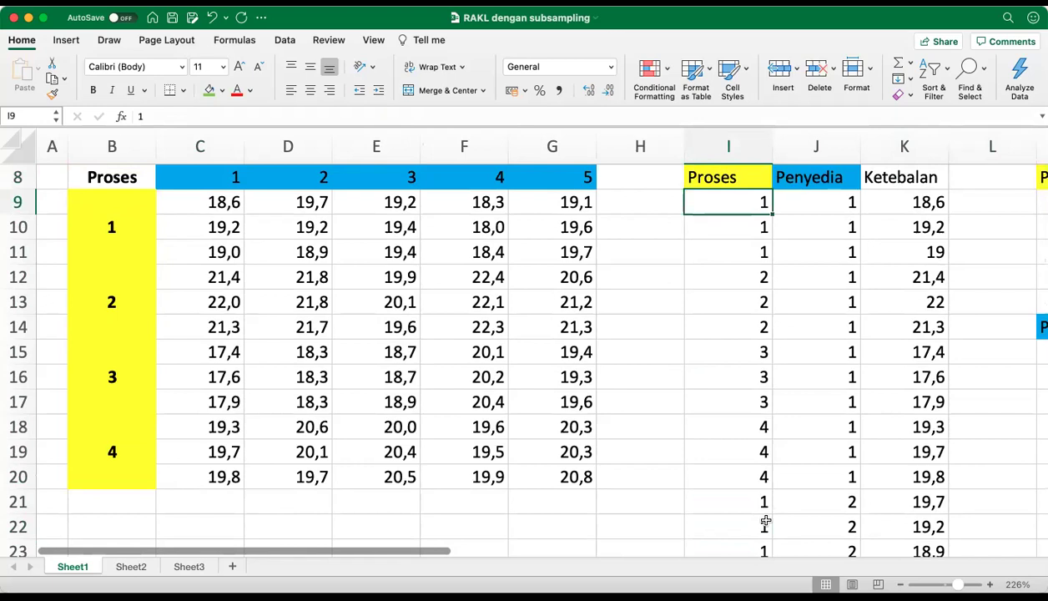
pyautogui.hotkey('ctrl', 'shift', 'Down')
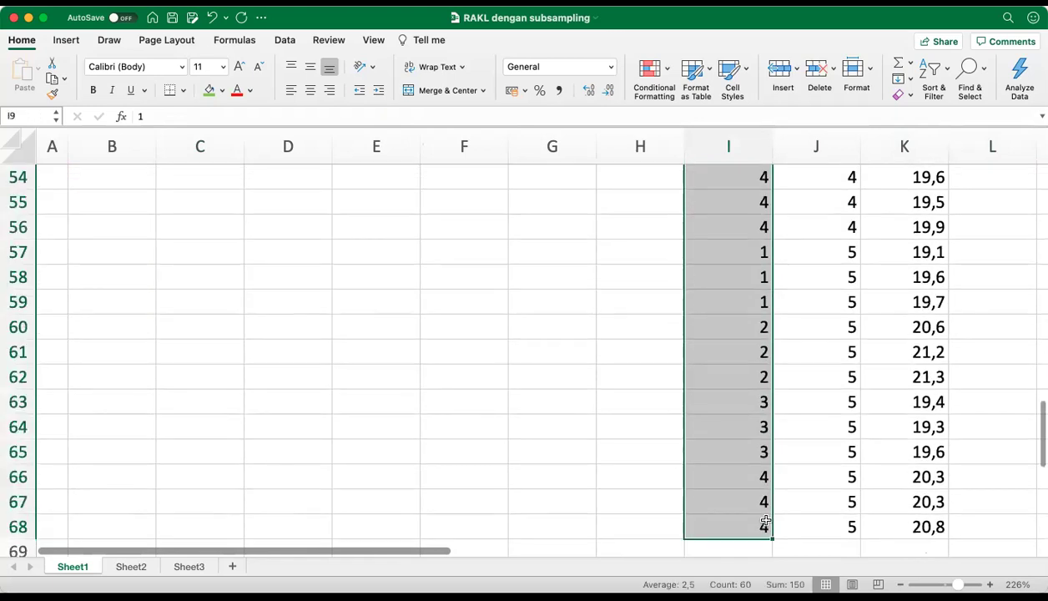
pyautogui.hotkey('shift', 'BackSpace')
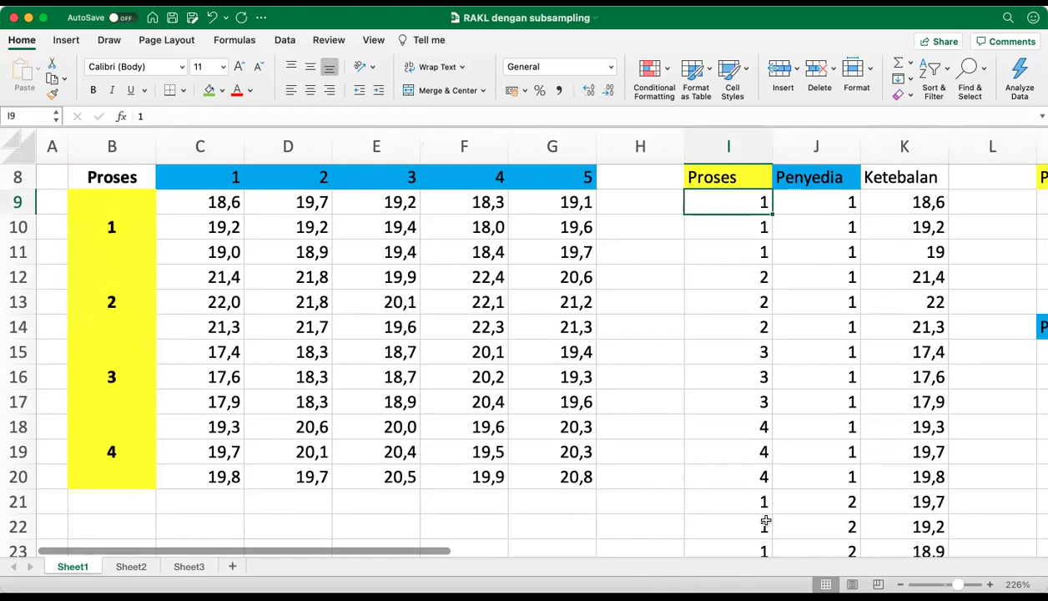
pyautogui.hotkey('ctrl', 'shift', 'Down')
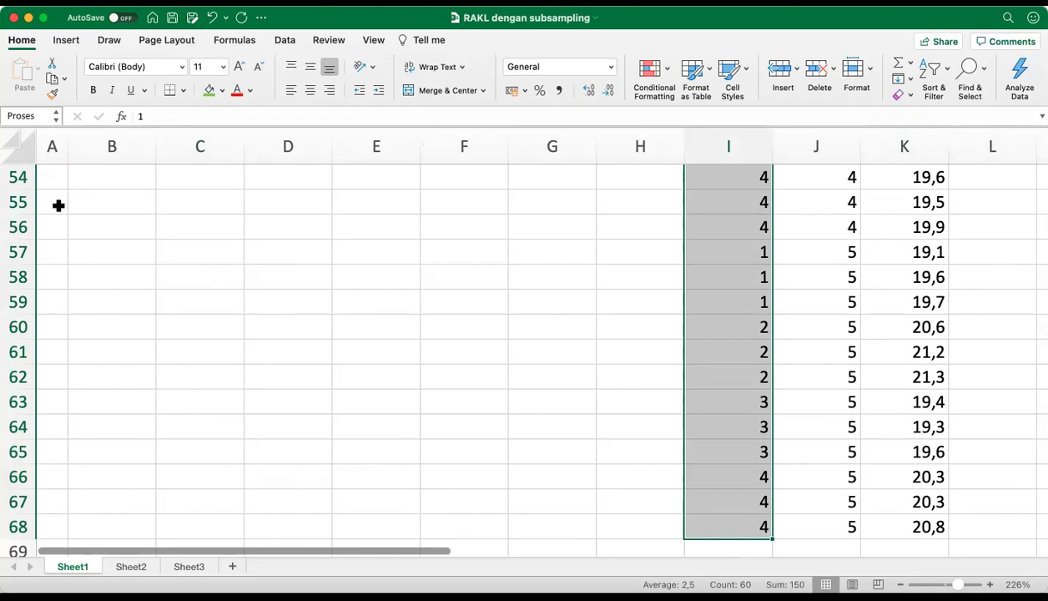
# Step: Select all long-format Penyedia codes in J9:J68 to check the name of that range
pyautogui.press('Right')
pyautogui.press('Up')
pyautogui.press('Down')
pyautogui.hotkey('ctrl', 'shift', 'Down')
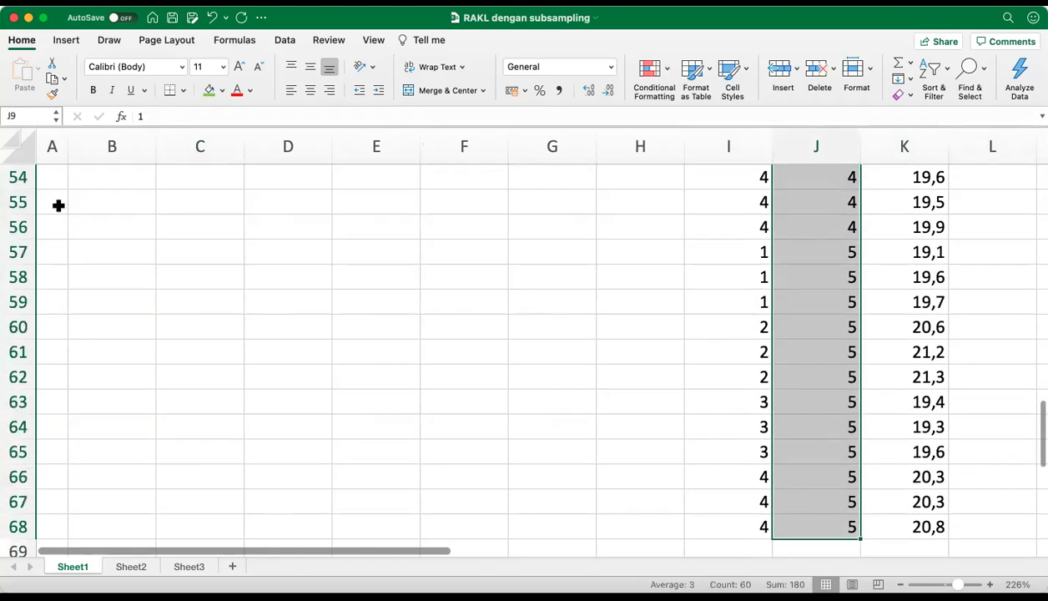
pyautogui.scroll(-1, 58, 205)
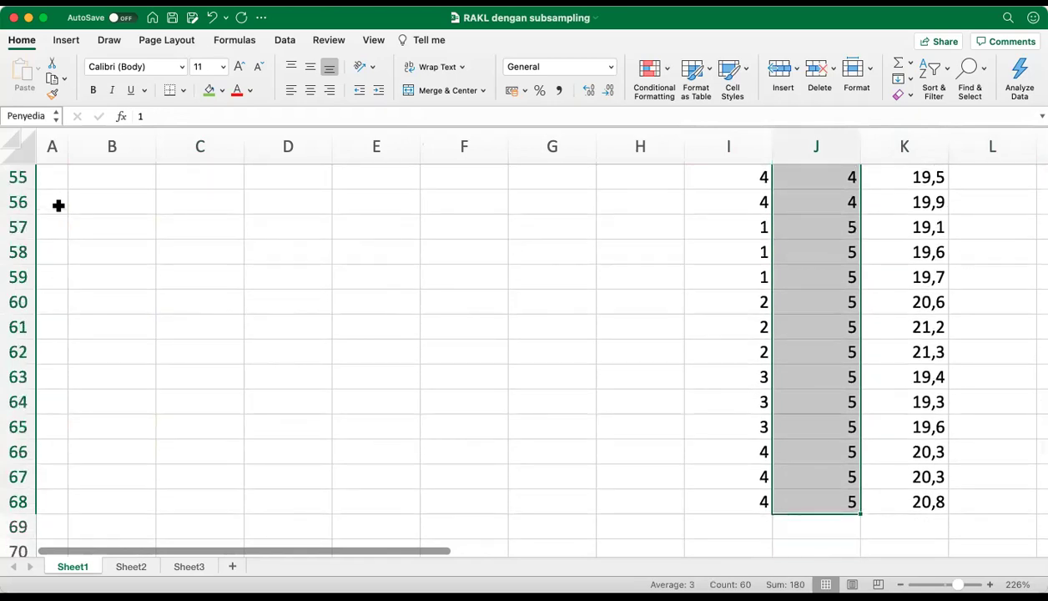
# Step: Select all long-format Ketebalan values in K9:K68 to check the name of that range
pyautogui.press('Right')
pyautogui.scroll(1, 59, 205)
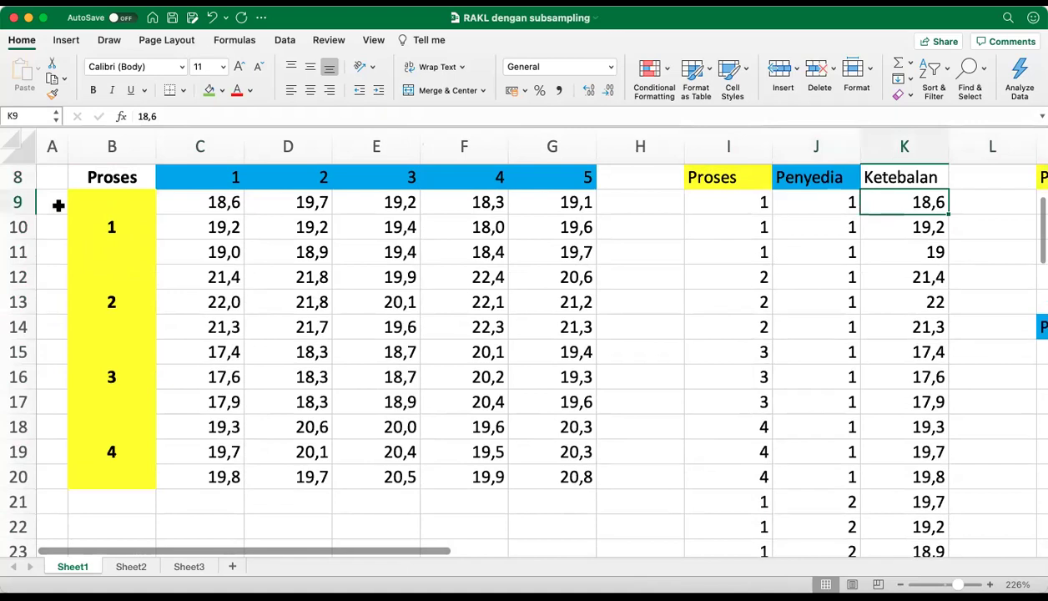
pyautogui.press('super+shift+Down')
pyautogui.hotkey('shift', 'Up')
pyautogui.hotkey('shift', 'Down')
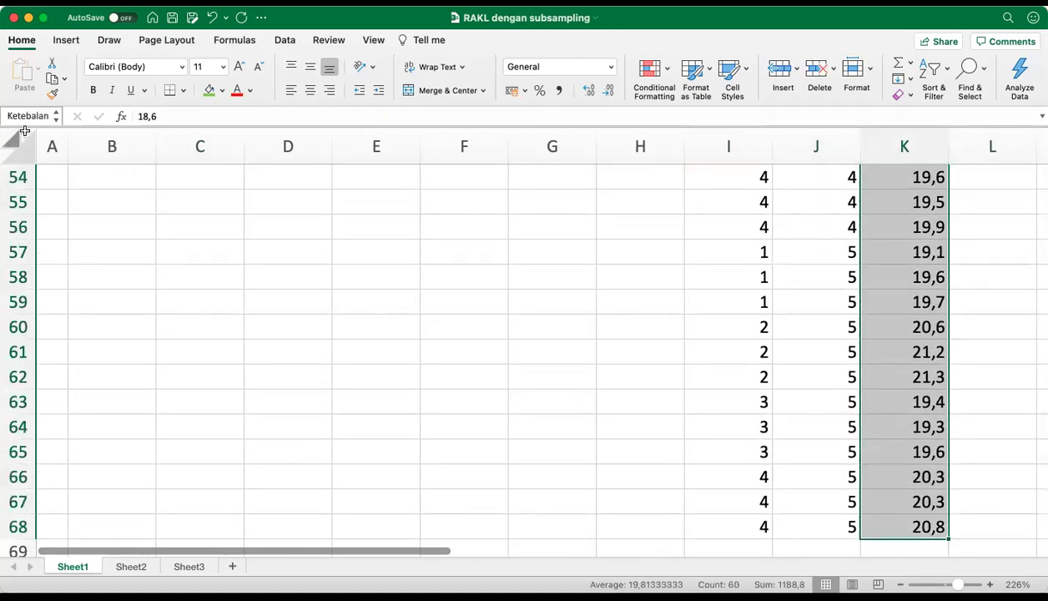
# Step: Look over the empty Proses, Penyedia and two-way summary tables, and return to the long-format Proses column at I9
pyautogui.press('Up')
pyautogui.press('Up')
pyautogui.press('Up')
pyautogui.press('Right')
pyautogui.press('Right')
pyautogui.press('Right')
pyautogui.press('Right')
pyautogui.press('Right')
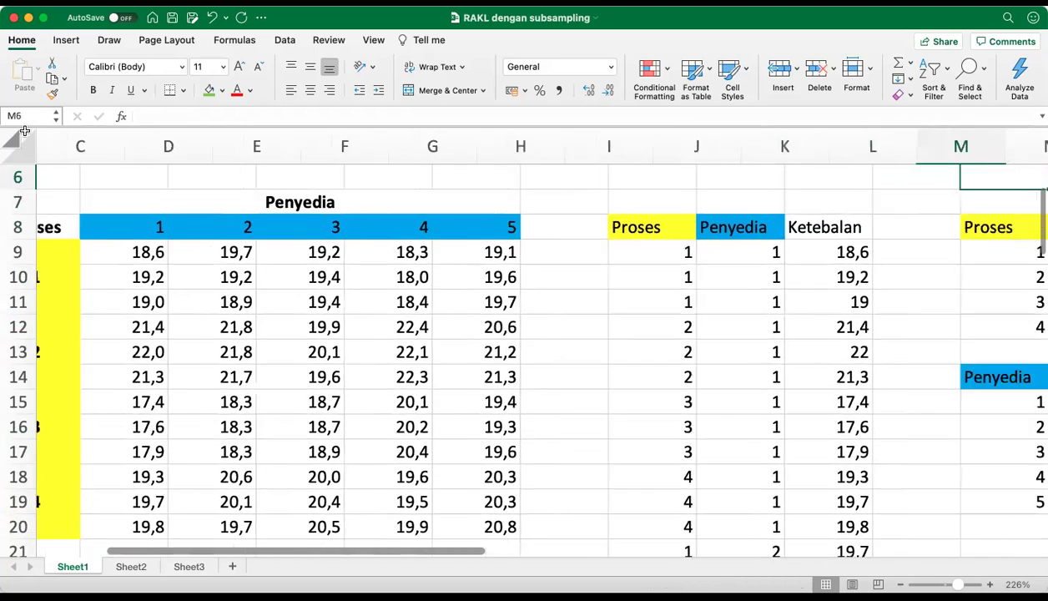
pyautogui.press('Right')
pyautogui.press('Down')
pyautogui.press('Down')
pyautogui.press('Down')
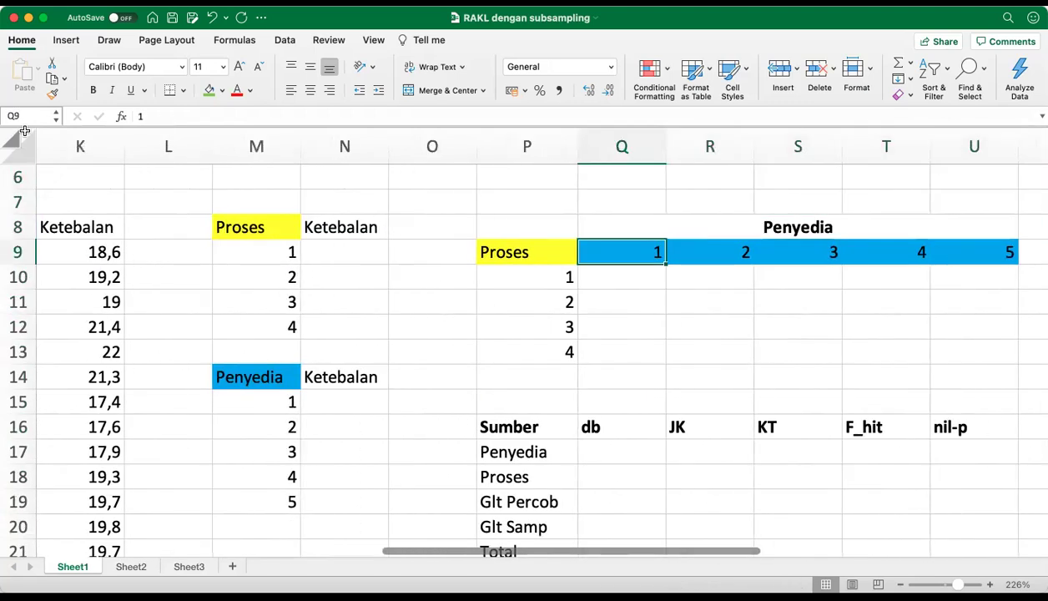
pyautogui.click(337, 255)
pyautogui.press('Left')
pyautogui.press('Left')
pyautogui.press('Left')
pyautogui.press('Left')
pyautogui.press('Left')
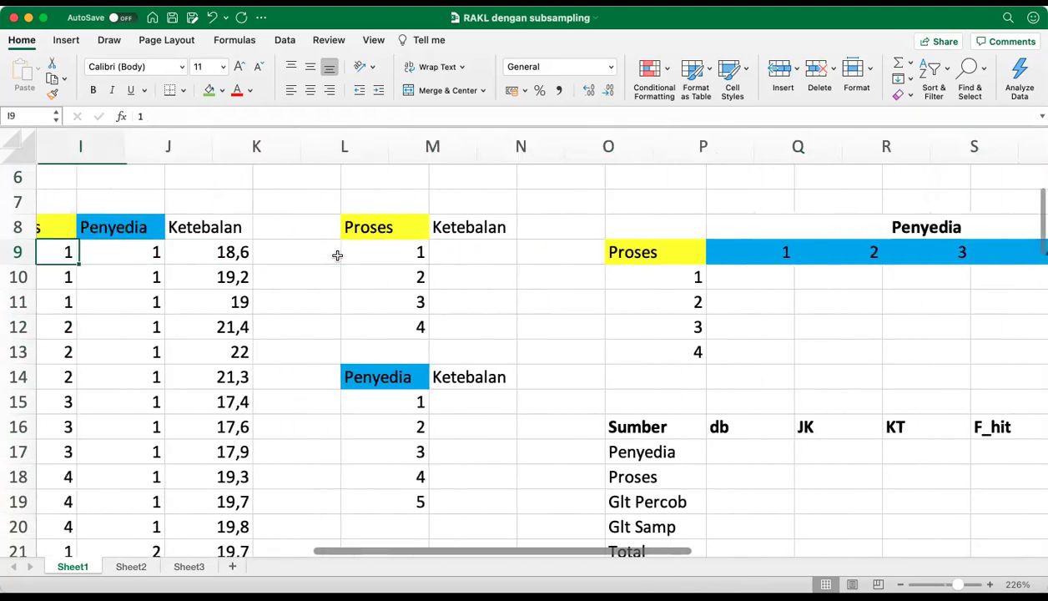
# Step: Enter =SUMIFS(Ketebalan;Proses;M9) in N9 to total the thickness for Proses 1
pyautogui.press('Right')
pyautogui.press('Right')
pyautogui.press('Right')
pyautogui.press('Right')
pyautogui.press('Right')
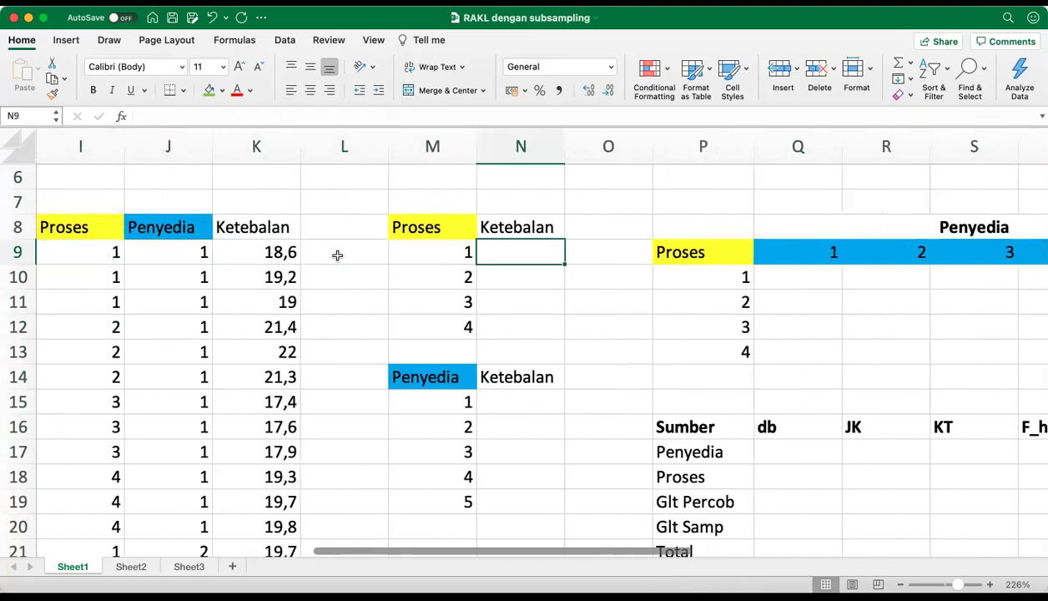
pyautogui.write('=')
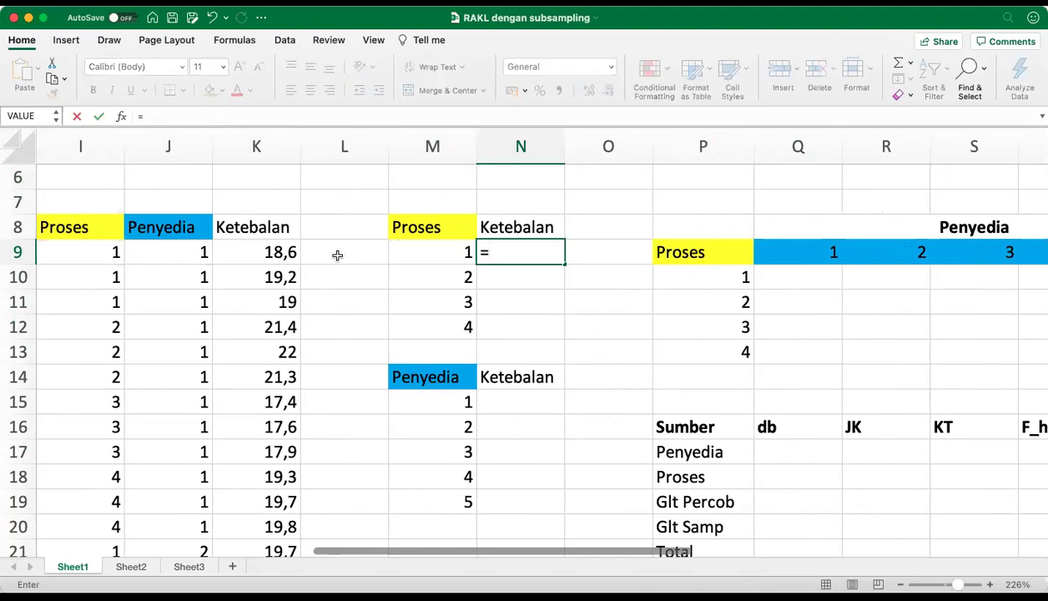
pyautogui.write('sumifs')
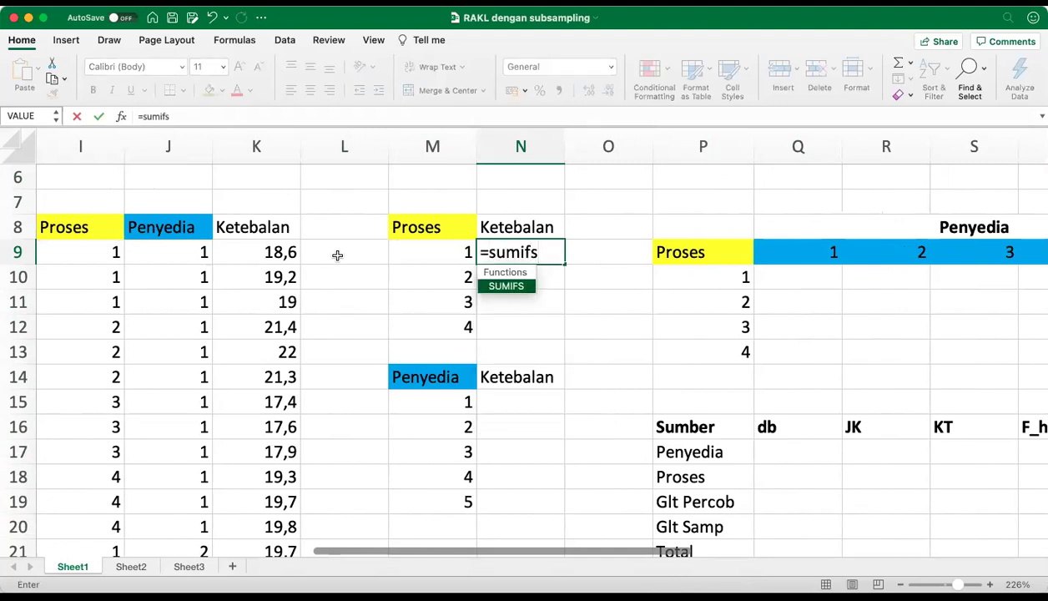
pyautogui.write('(')
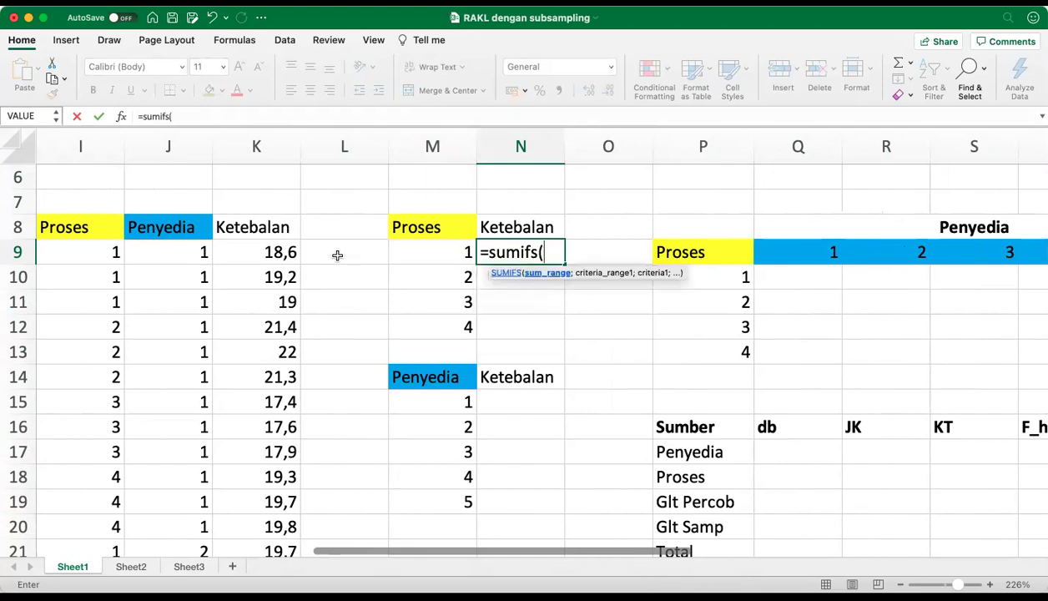
pyautogui.write('Ketebalan')
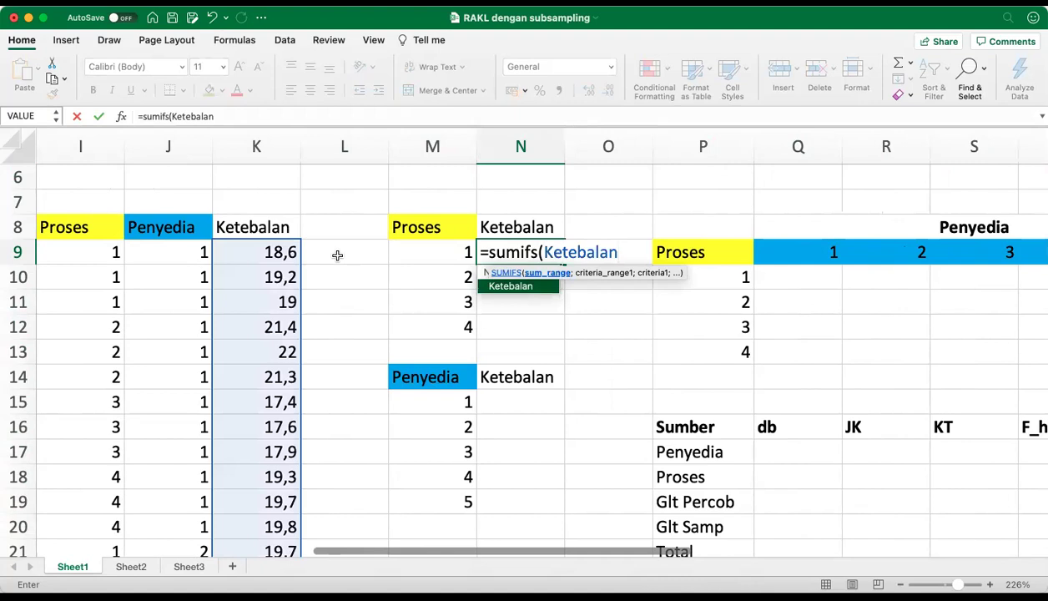
pyautogui.write(',')
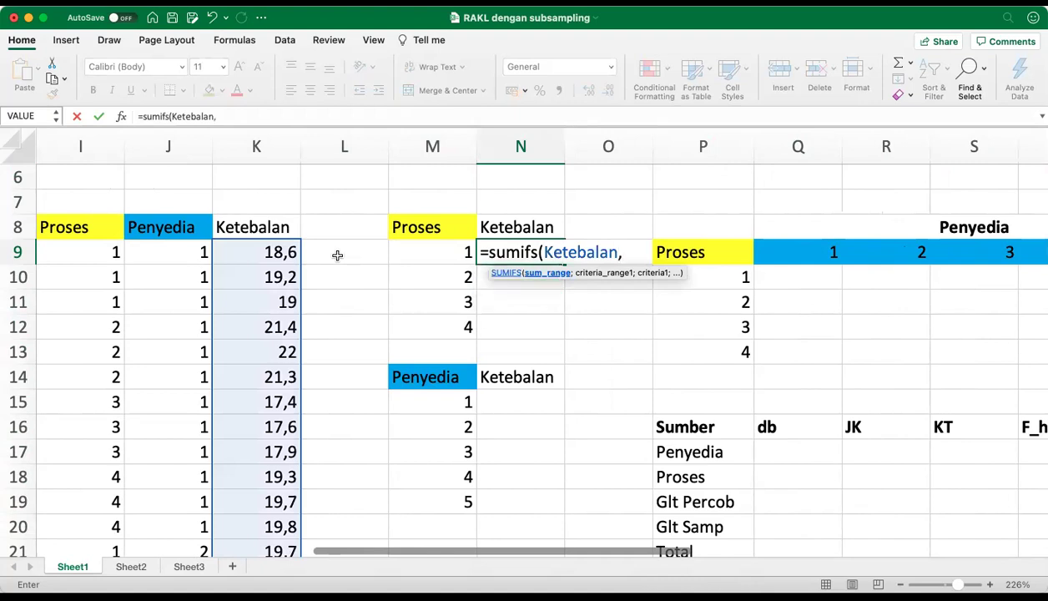
pyautogui.press('BackSpace')
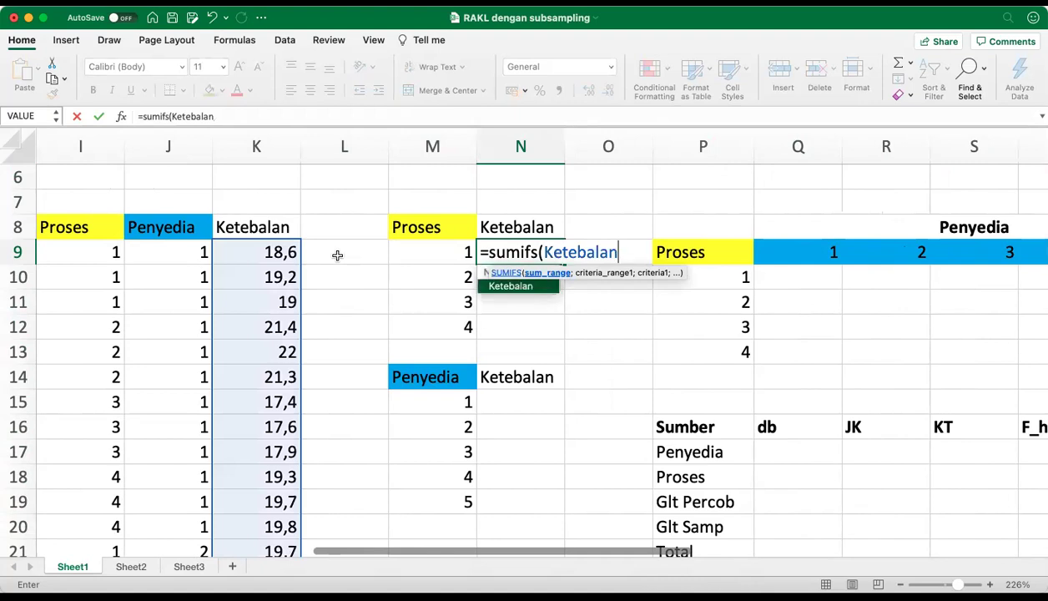
pyautogui.write(';')
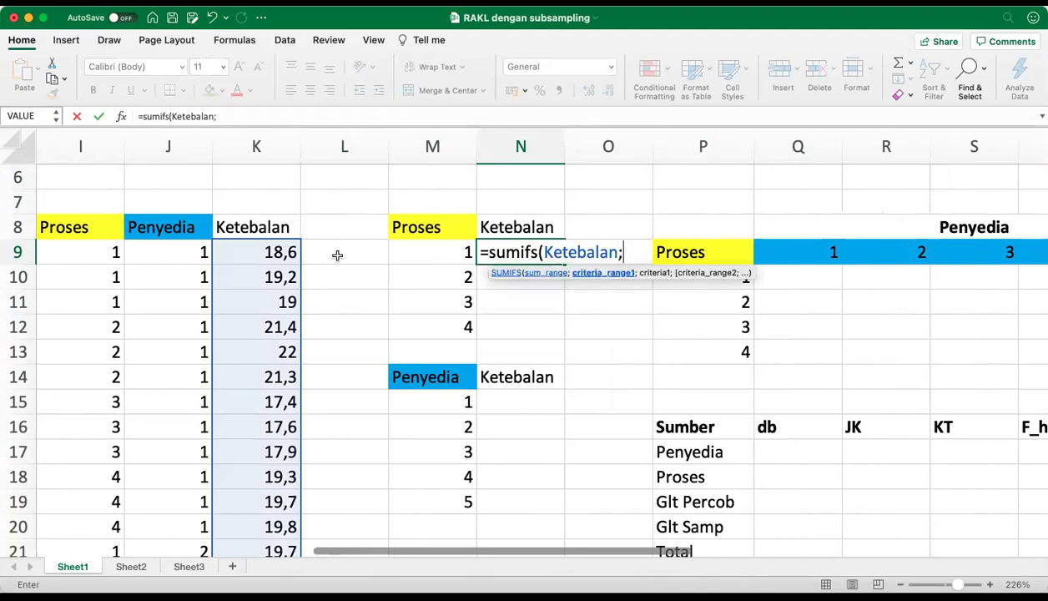
pyautogui.write('Prose')
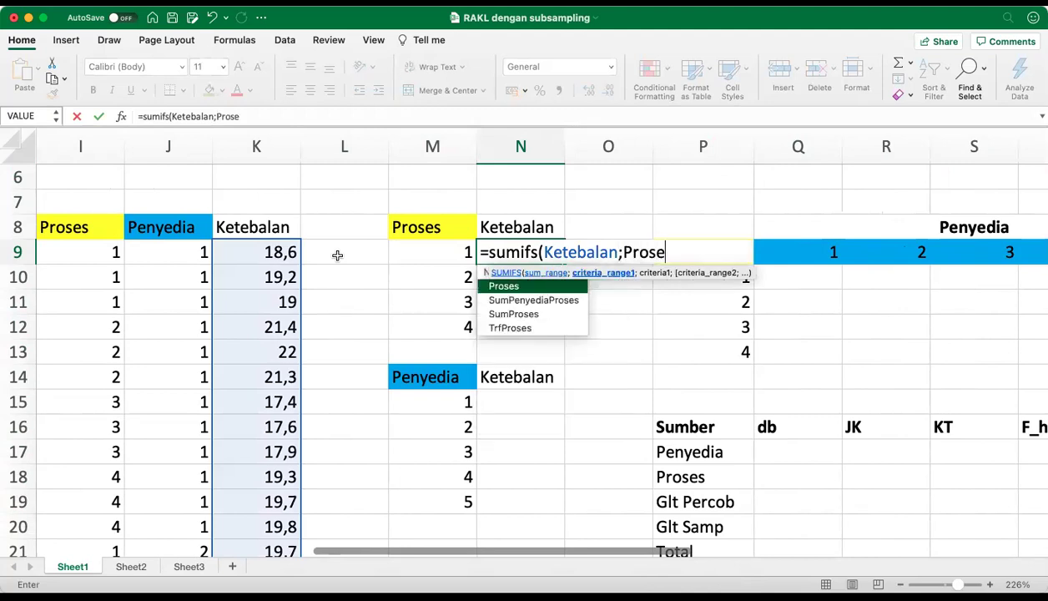
pyautogui.write('s;')
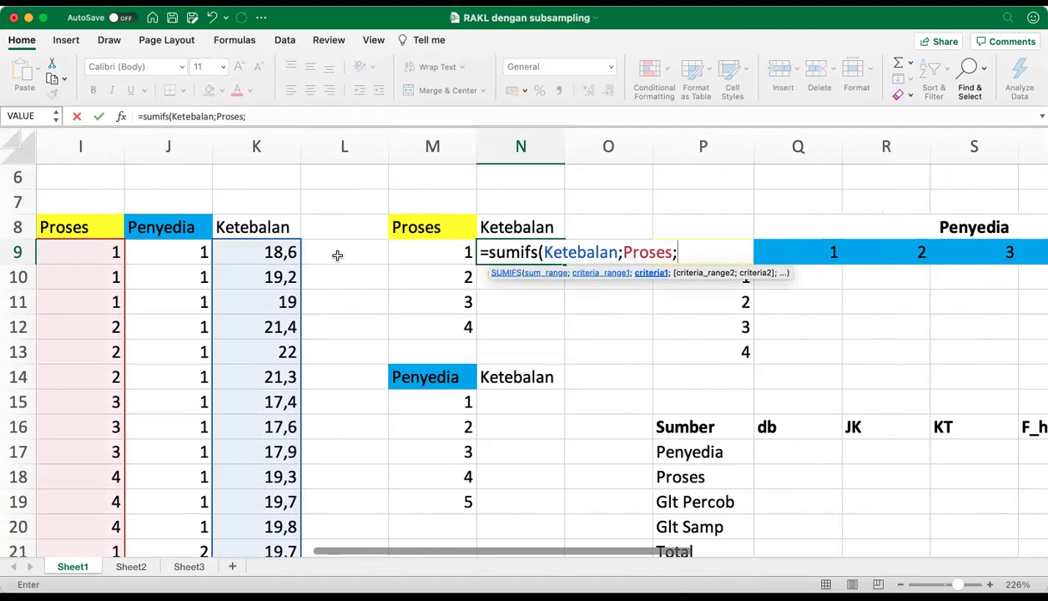
pyautogui.click(428, 252)
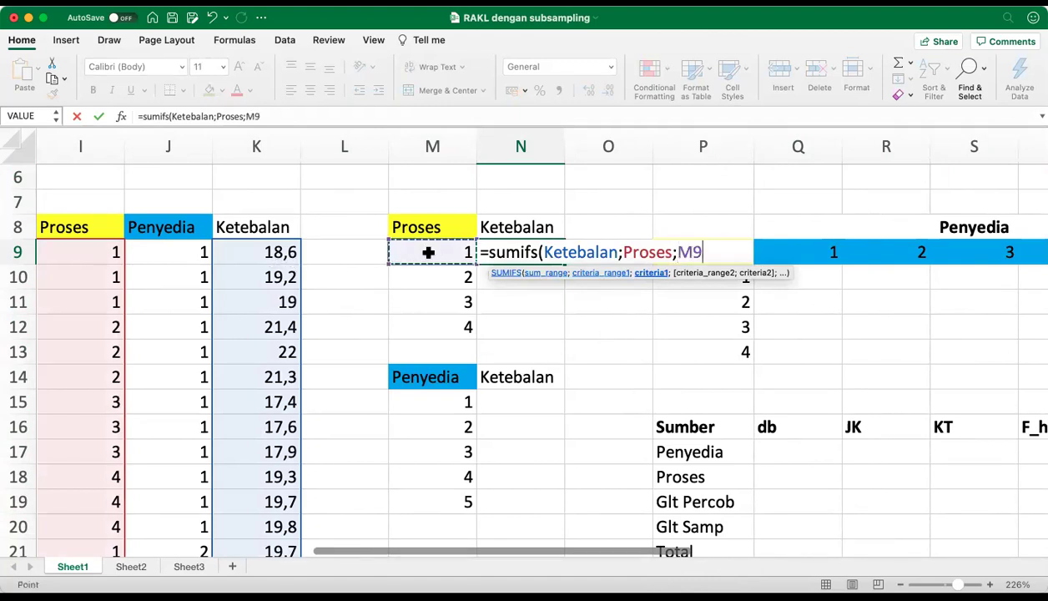
pyautogui.write(')')
pyautogui.press('Return')
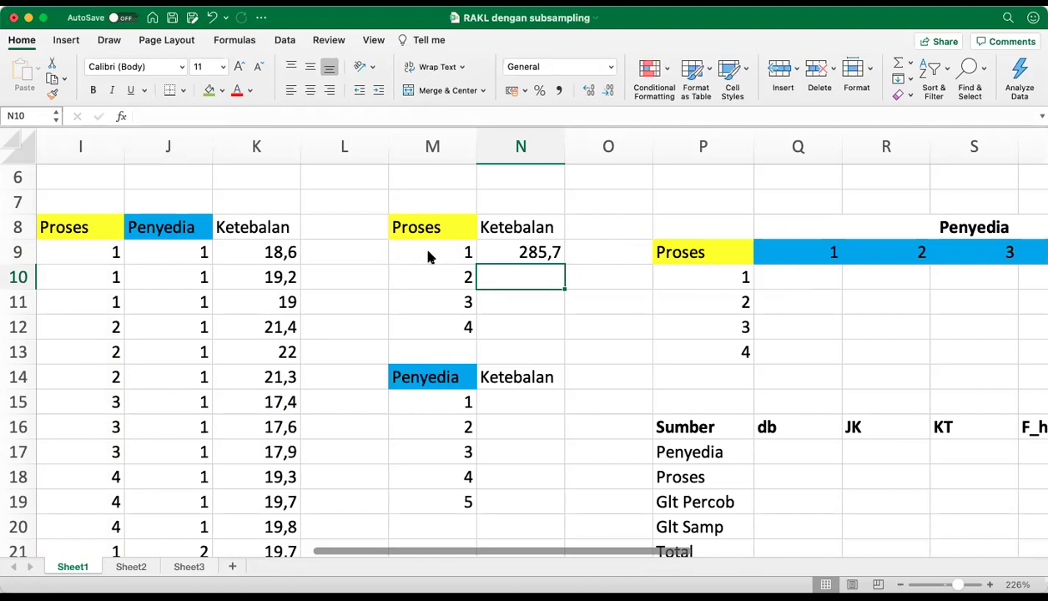
# Step: Select all Proses 1 measurements in C9:G11 of the raw table to verify the SUMIFS total
pyautogui.press('Up')
pyautogui.press('Left')
pyautogui.press('Left')
pyautogui.press('Left')
pyautogui.press('Left')
pyautogui.press('Left')
pyautogui.press('Left')
pyautogui.press('Left')
pyautogui.press('Left')
pyautogui.press('Left')
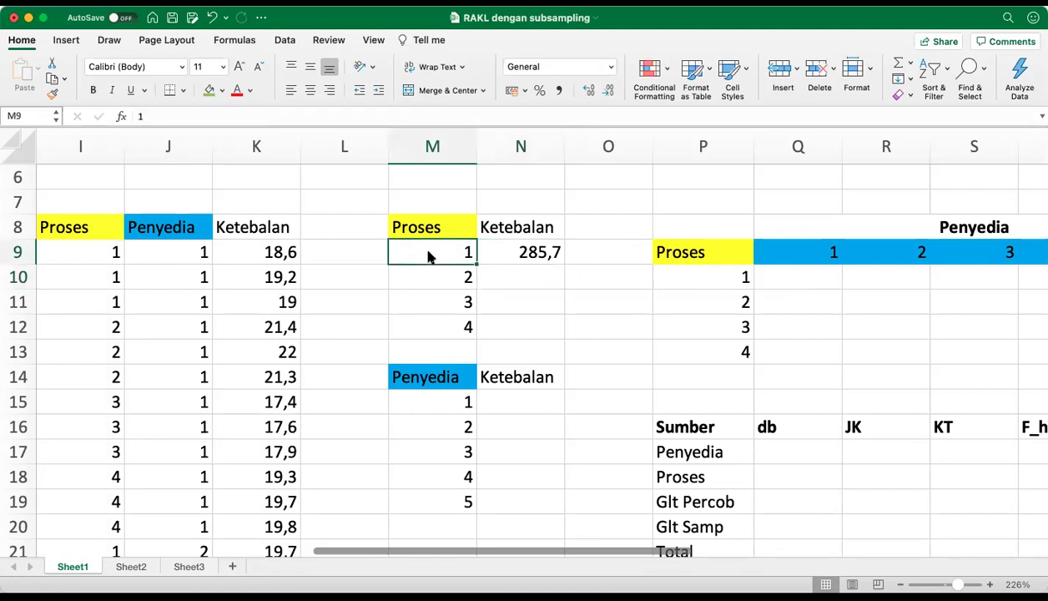
pyautogui.press('Left')
pyautogui.press('Left')
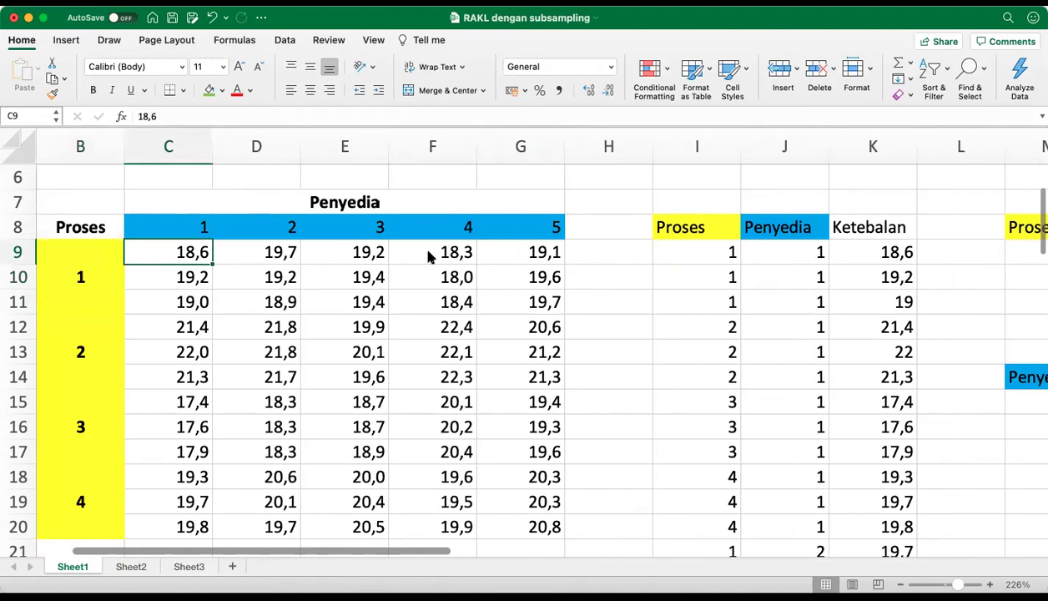
pyautogui.press('Down')
pyautogui.hotkey('shift', 'Down')
pyautogui.press('Up')
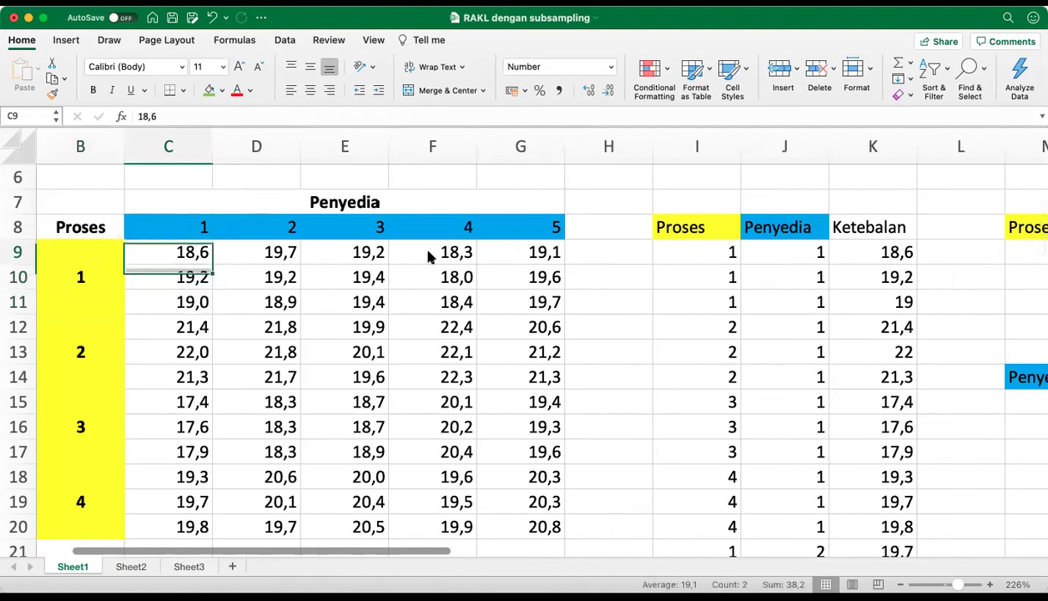
pyautogui.hotkey('shift', 'Down')
pyautogui.hotkey('shift', 'Down')
pyautogui.hotkey('shift', 'Right')
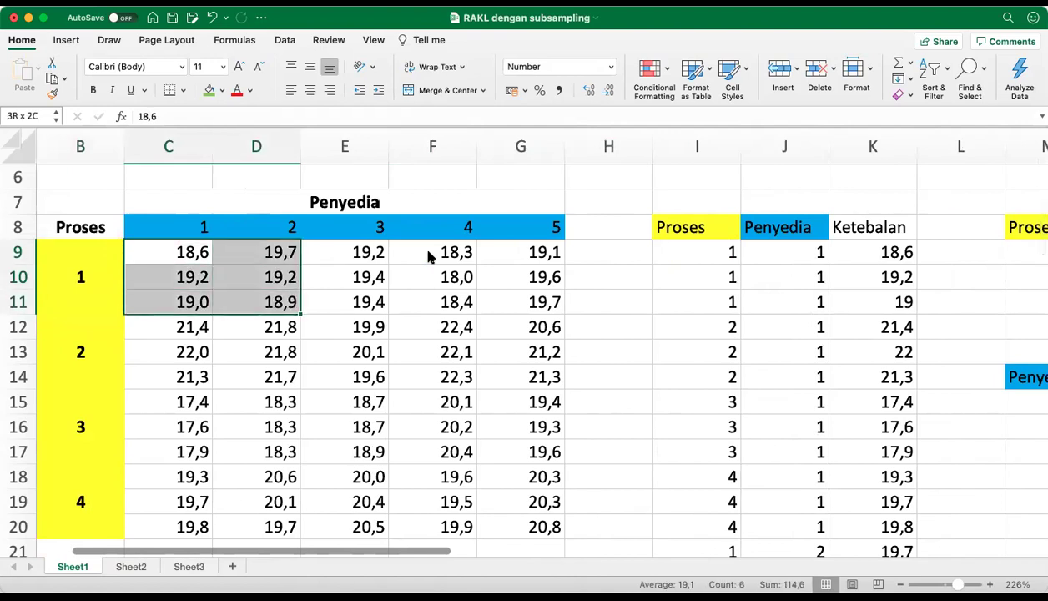
pyautogui.hotkey('shift', 'Right')
pyautogui.hotkey('shift', 'Right')
pyautogui.hotkey('shift', 'Right')
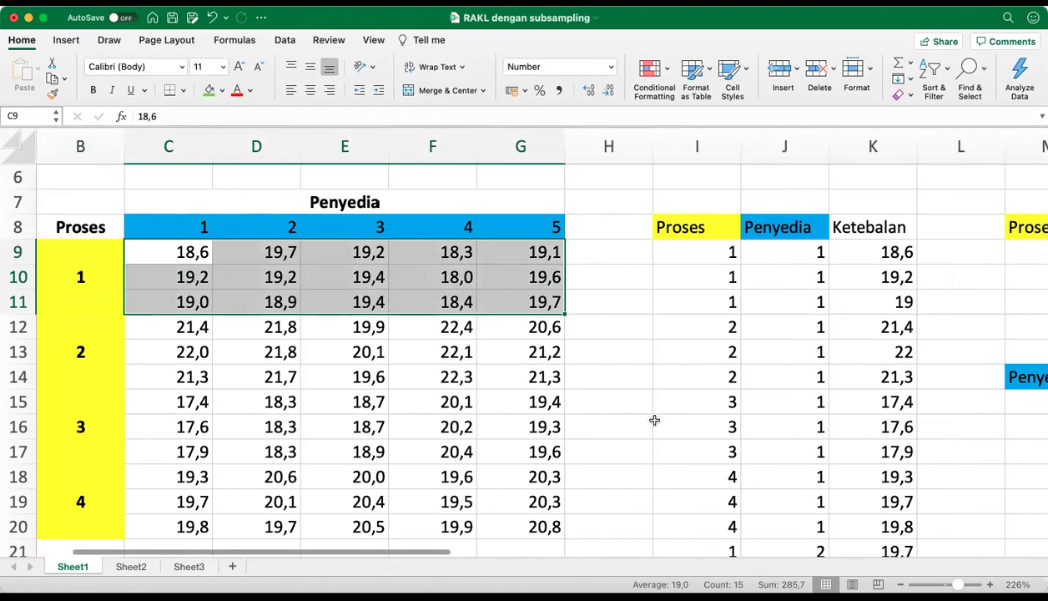
# Step: Copy the SUMIFS formula from N9 down through N12 to total the thickness for Proses 2 to 4
pyautogui.press('Right')
pyautogui.press('Right')
pyautogui.press('Right')
pyautogui.press('Right')
pyautogui.press('Right')
pyautogui.press('Right')
pyautogui.press('Right')
pyautogui.press('Right')
pyautogui.press('Right')
pyautogui.press('Right')
pyautogui.press('Right')
pyautogui.press('Right')
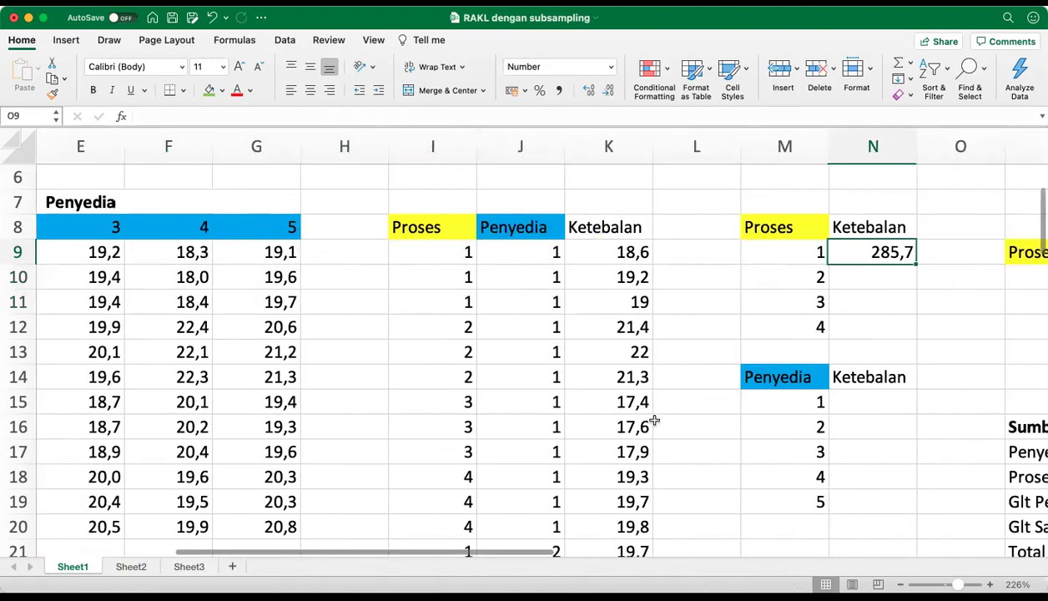
pyautogui.press('Left')
pyautogui.press('super+c')
pyautogui.hotkey('shift', 'Down')
pyautogui.hotkey('shift', 'Down')
pyautogui.hotkey('shift', 'Down')
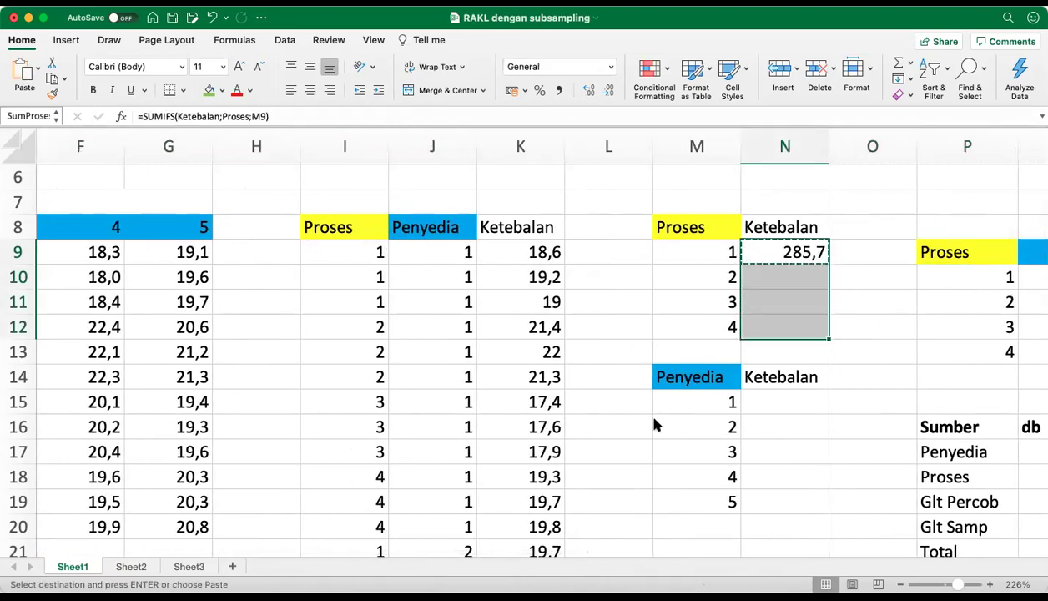
pyautogui.press('super+v')
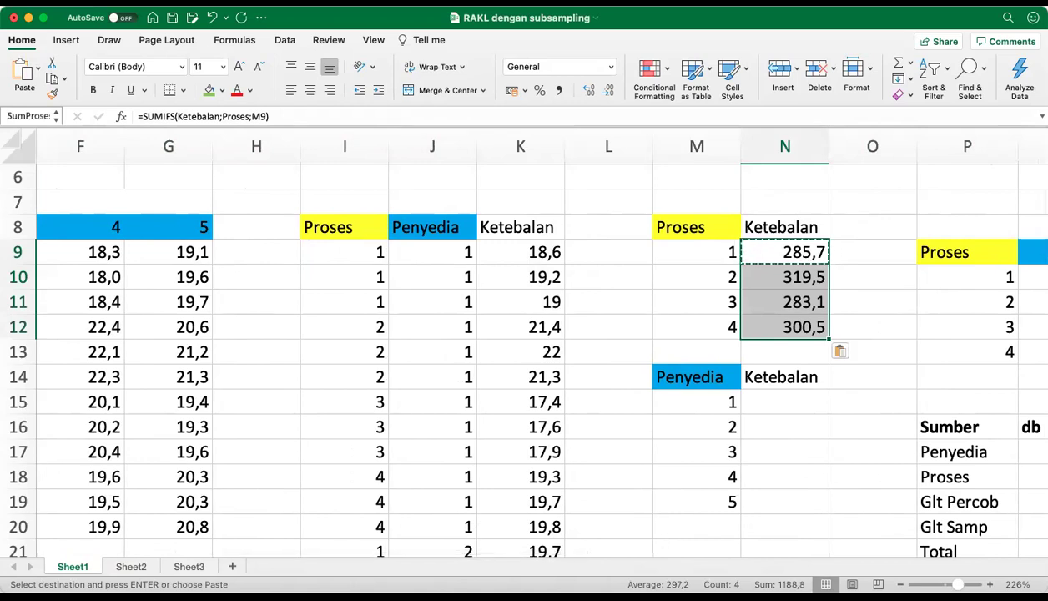
# Step: Select all thickness measurements in C9:G20 of the raw table to check their sum against the Proses totals
pyautogui.click(156, 256)
pyautogui.press('Left')
pyautogui.press('Left')
pyautogui.press('Left')
pyautogui.press('Right')
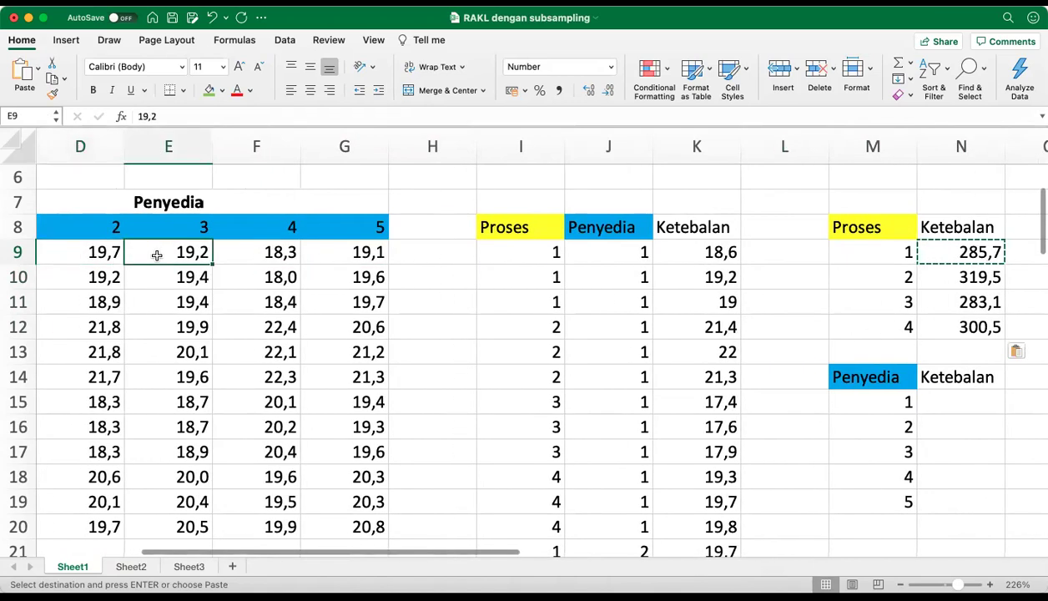
pyautogui.press('Left')
pyautogui.press('Left')
pyautogui.hotkey('shift', 'Down')
pyautogui.hotkey('shift', 'Down')
pyautogui.hotkey('shift', 'Down')
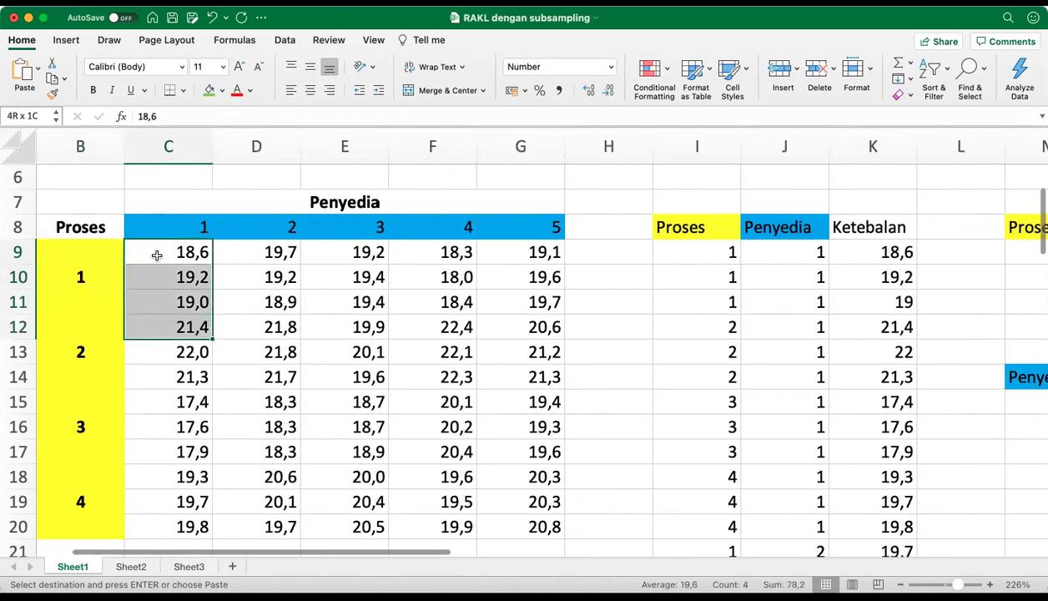
pyautogui.hotkey('shift', 'Down')
pyautogui.hotkey('shift', 'Down')
pyautogui.hotkey('shift', 'Down')
pyautogui.hotkey('shift', 'Down')
pyautogui.hotkey('shift', 'Down')
pyautogui.hotkey('shift', 'Down')
pyautogui.hotkey('shift', 'Down')
pyautogui.hotkey('shift', 'Down')
pyautogui.hotkey('shift', 'Down')
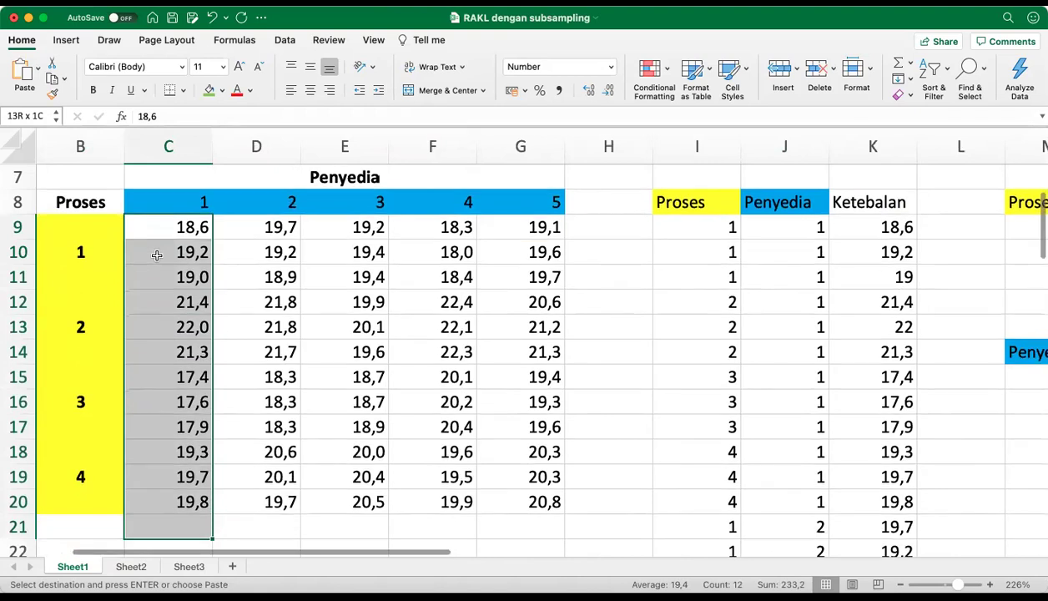
pyautogui.hotkey('shift', 'Up')
pyautogui.hotkey('shift', 'Right')
pyautogui.hotkey('shift', 'Right')
pyautogui.hotkey('shift', 'Right')
pyautogui.hotkey('shift', 'Right')
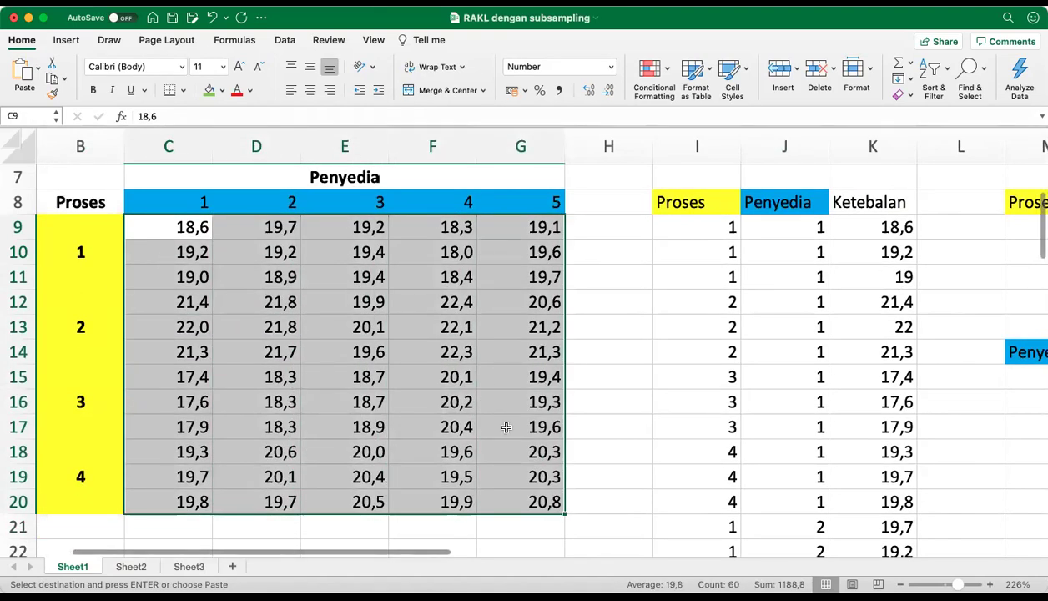
# Step: Paste the copied Proses SUMIFS formula from N9 into N15, beside Penyedia 1
pyautogui.press('Right')
pyautogui.press('Right')
pyautogui.press('Right')
pyautogui.press('Right')
pyautogui.press('Right')
pyautogui.press('Right')
pyautogui.press('Right')
pyautogui.press('Right')
pyautogui.press('Right')
pyautogui.press('Right')
pyautogui.press('Right')
pyautogui.press('Right')
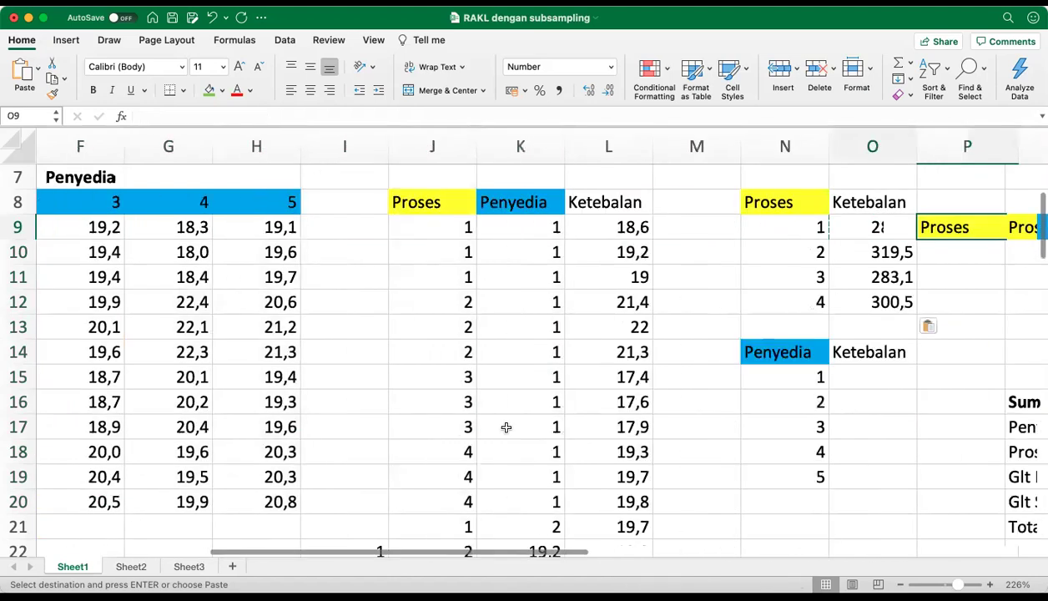
pyautogui.press('Left')
pyautogui.press('Left')
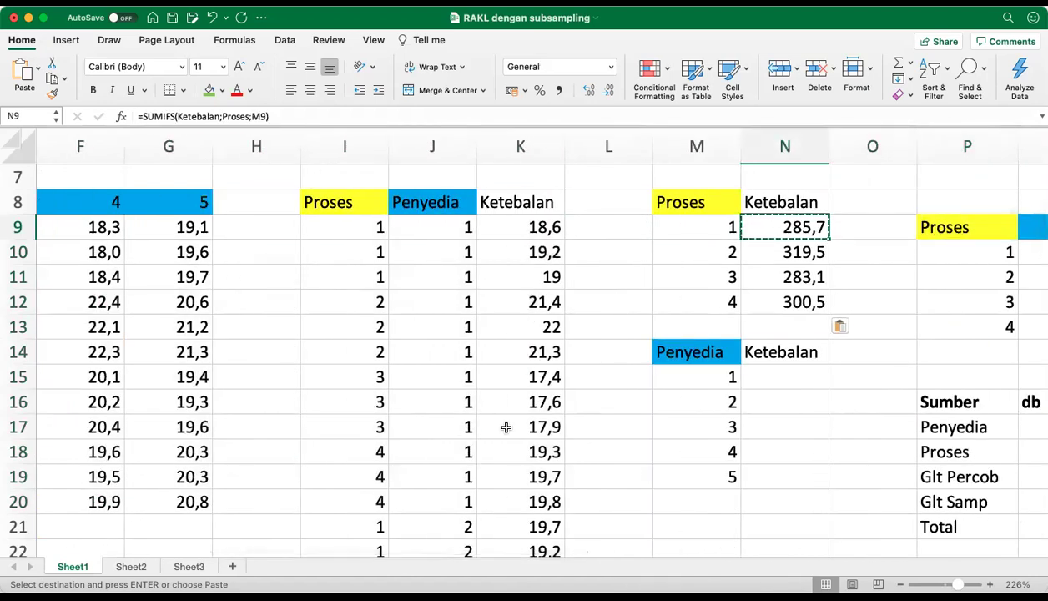
pyautogui.press('Down')
pyautogui.press('Down')
pyautogui.press('Down')
pyautogui.press('Down')
pyautogui.press('Down')
pyautogui.press('Down')
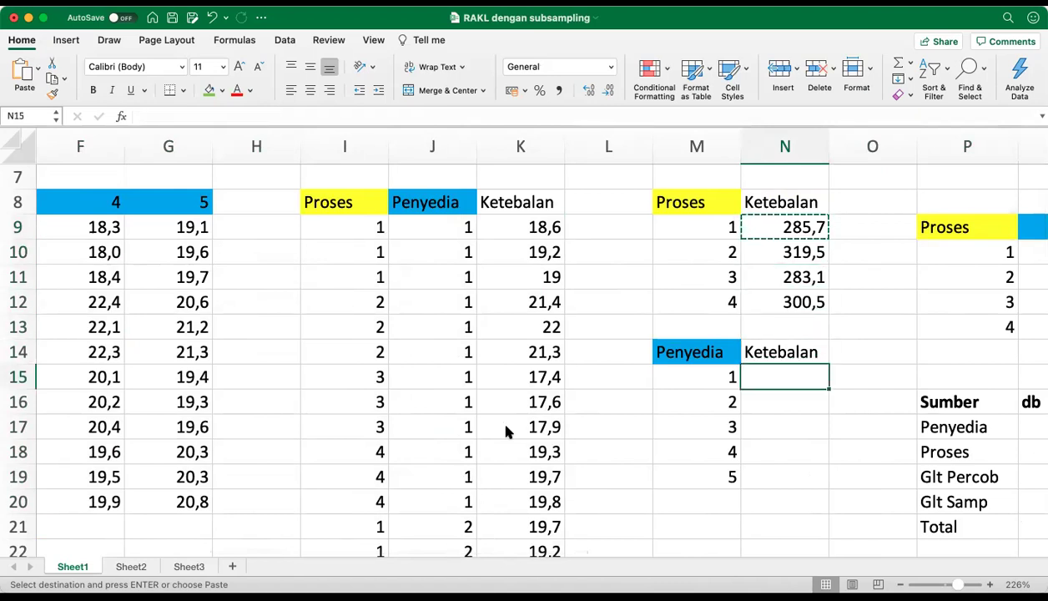
pyautogui.write('1')
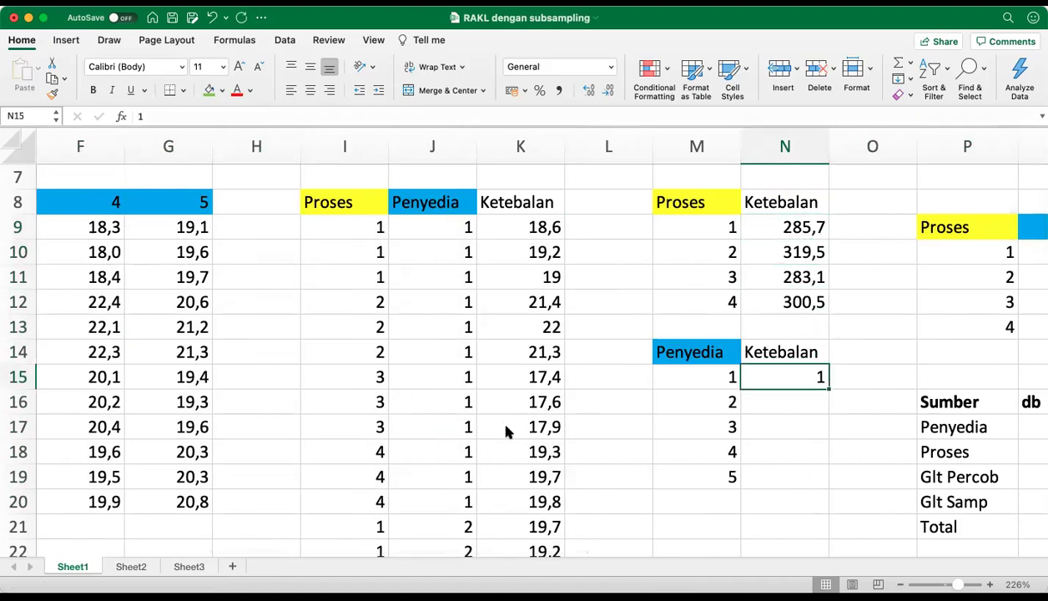
pyautogui.press('Escape')
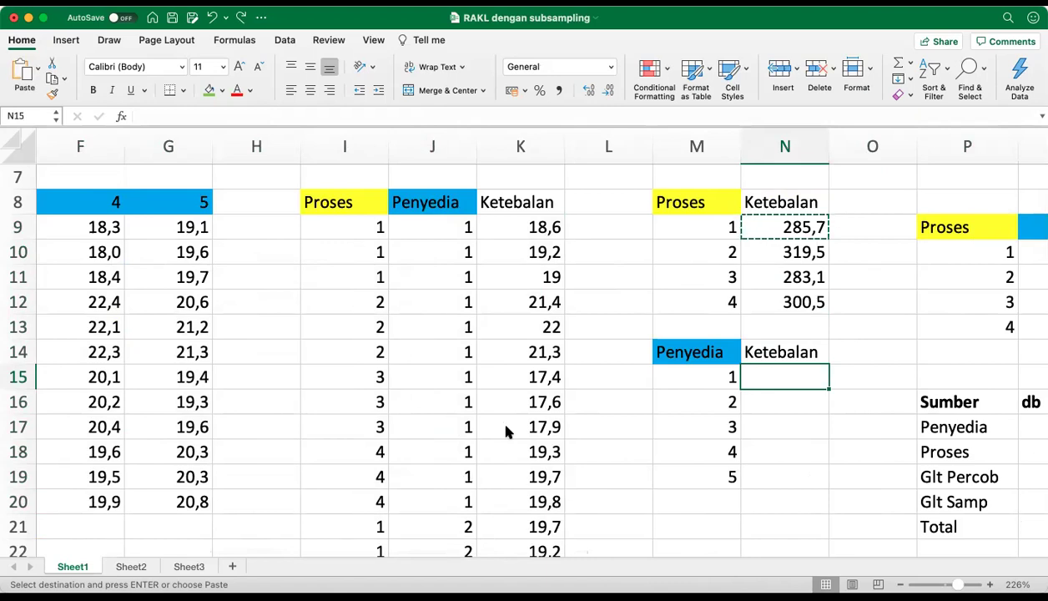
pyautogui.press('super+v')
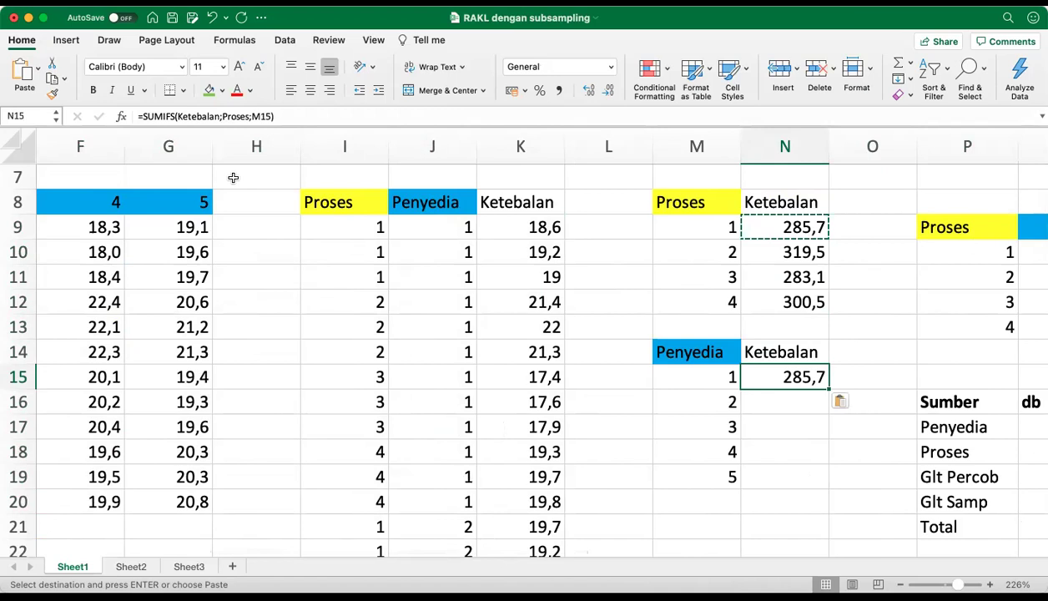
# Step: Replace the criteria range Proses with Penyedia in the N15 formula, making it =SUMIFS(Ketebalan;Penyedia;M15)
pyautogui.click(249, 117)
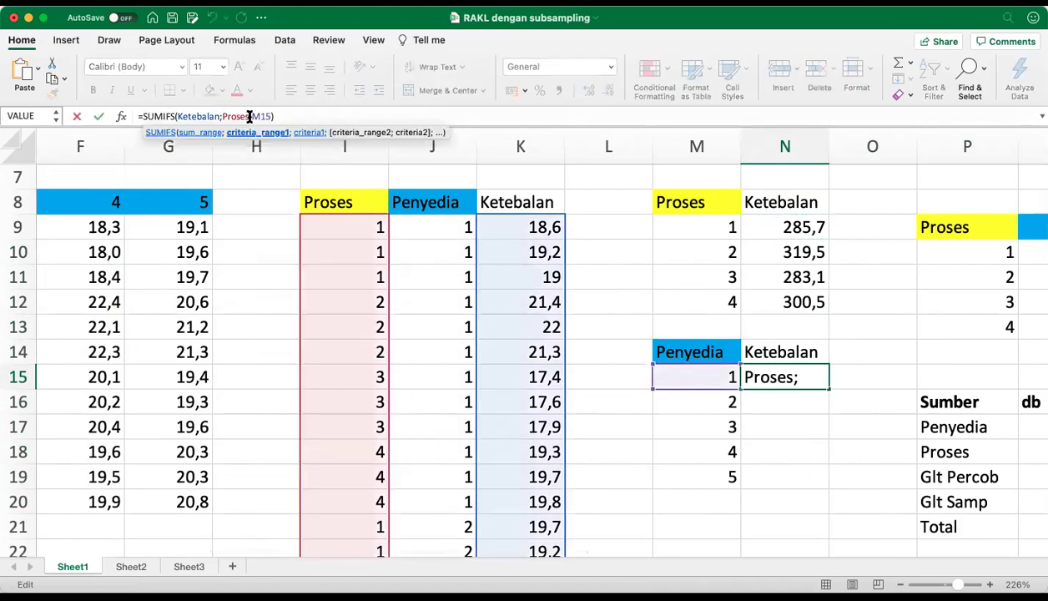
pyautogui.press('BackSpace')
pyautogui.press('BackSpace')
pyautogui.press('BackSpace')
pyautogui.press('BackSpace')
pyautogui.press('BackSpace')
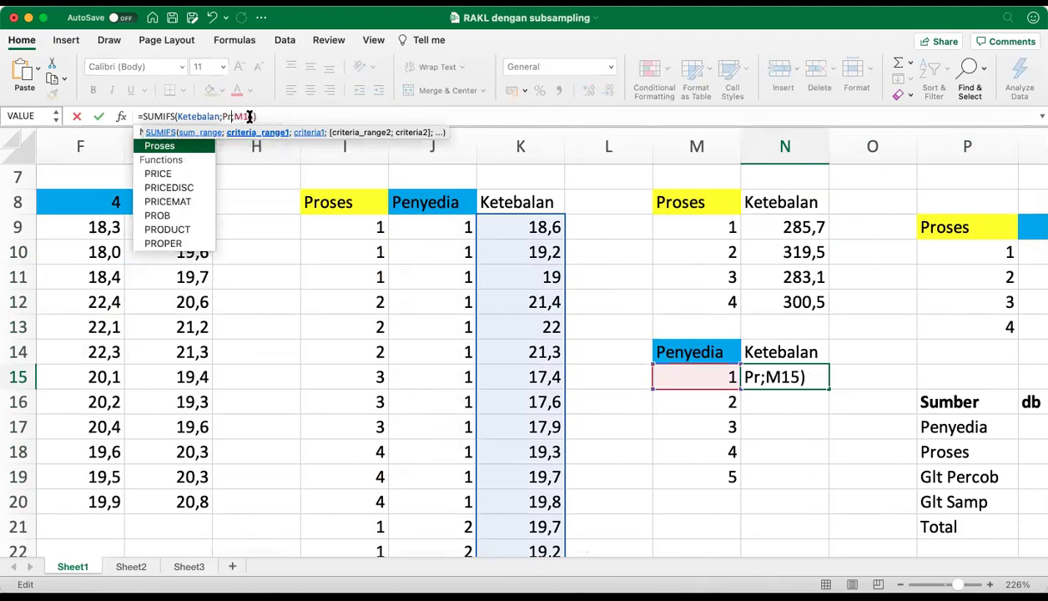
pyautogui.write('enyedia')
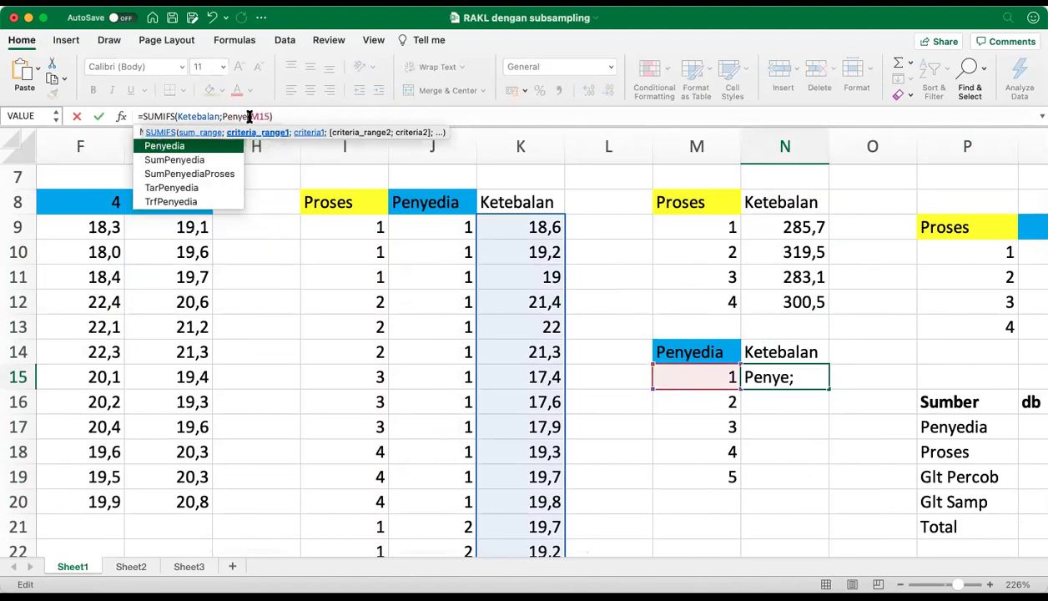
pyautogui.press('Return')
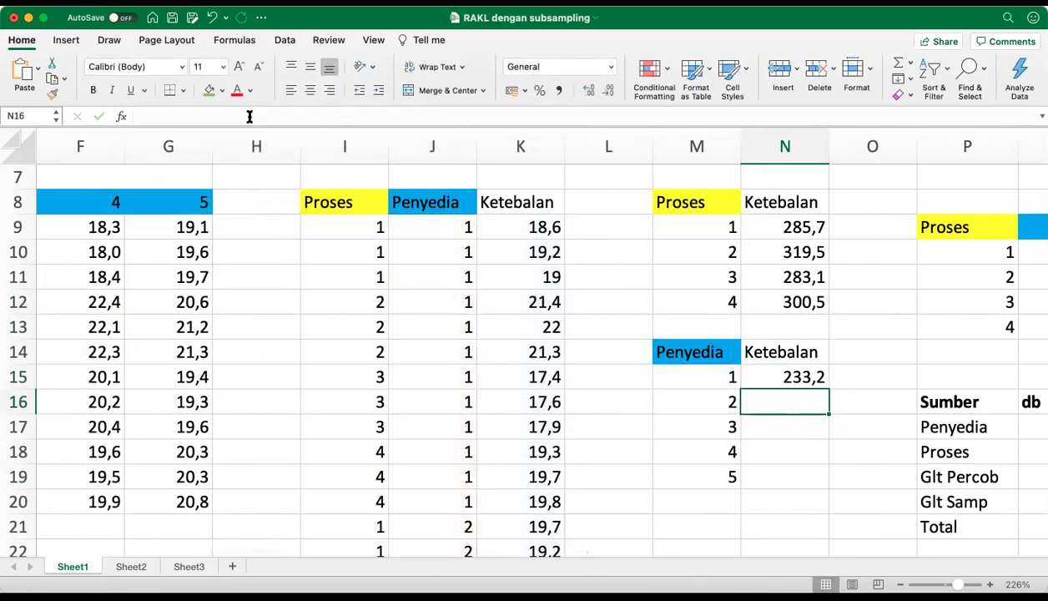
# Step: Copy the SUMIFS formula from N15 down through N19 to total the thickness for Penyedia 2 to 5
pyautogui.press('Up')
pyautogui.press('super+c')
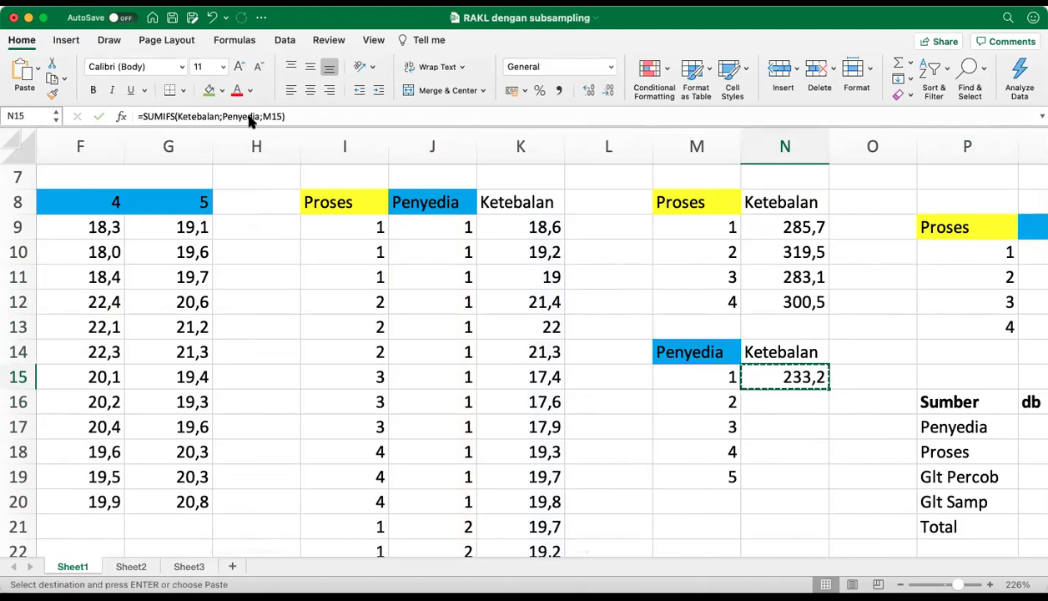
pyautogui.press('Down')
pyautogui.hotkey('shift', 'Down')
pyautogui.hotkey('shift', 'Down')
pyautogui.hotkey('shift', 'Down')
pyautogui.press('super+v')
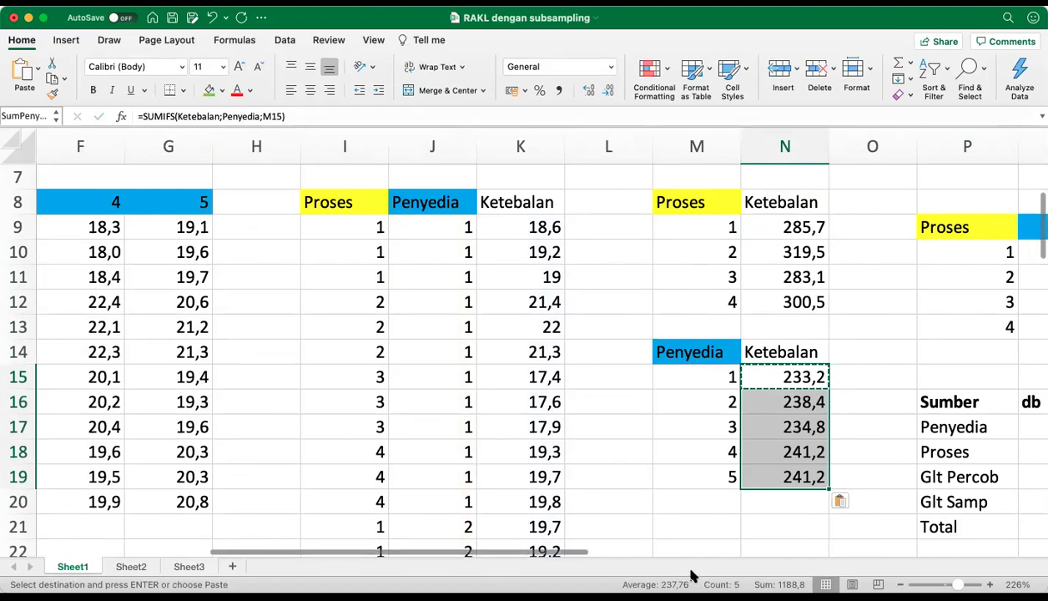
# Step: Enter =SUMIFS(Ketebalan;Proses;P10;Penyedia;Q9) in Q10 to total the thickness for Proses 1 with Penyedia 1
pyautogui.press('Up')
pyautogui.press('Up')
pyautogui.press('Up')
pyautogui.press('Up')
pyautogui.press('Up')
pyautogui.press('Up')
pyautogui.press('Right')
pyautogui.press('Right')
pyautogui.press('Right')
pyautogui.press('Right')
pyautogui.press('Right')
pyautogui.press('Right')
pyautogui.press('Right')
pyautogui.press('Right')
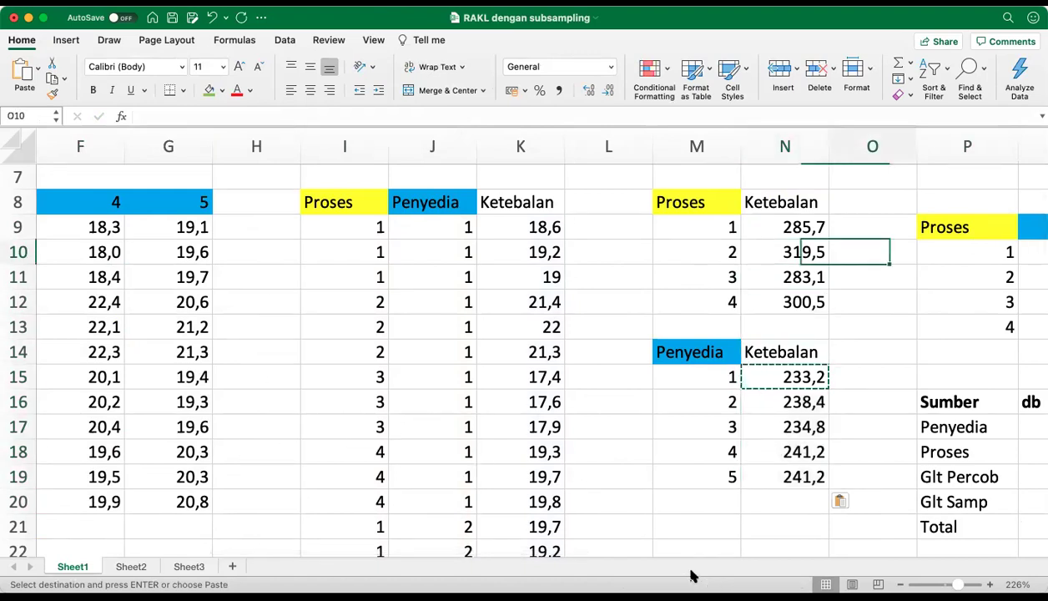
pyautogui.press('Left')
pyautogui.press('Left')
pyautogui.press('Left')
pyautogui.press('Left')
pyautogui.press('Left')
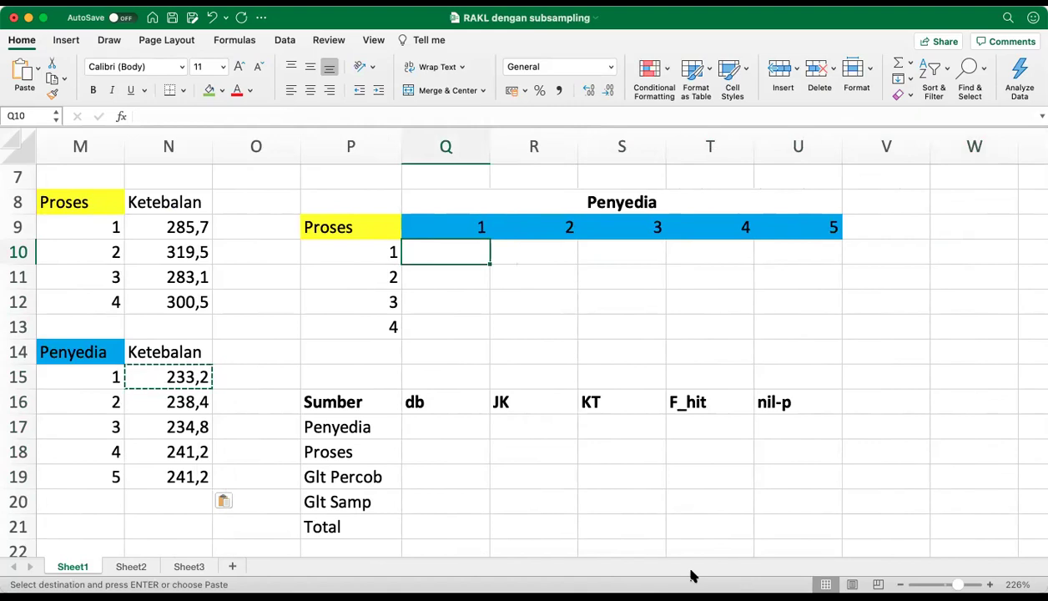
pyautogui.write('=sumifs')
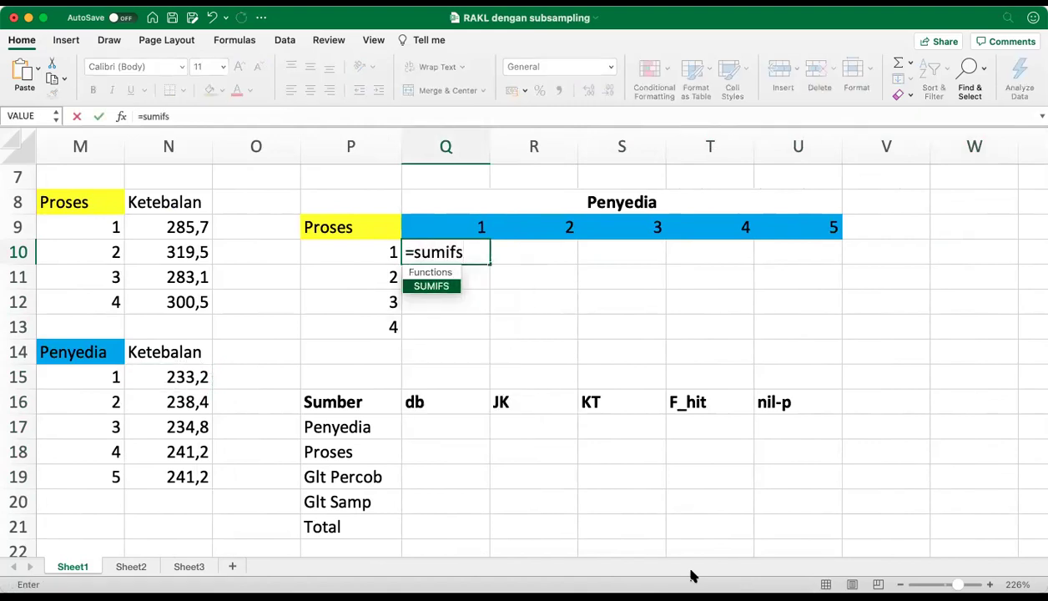
pyautogui.write('(Keteba')
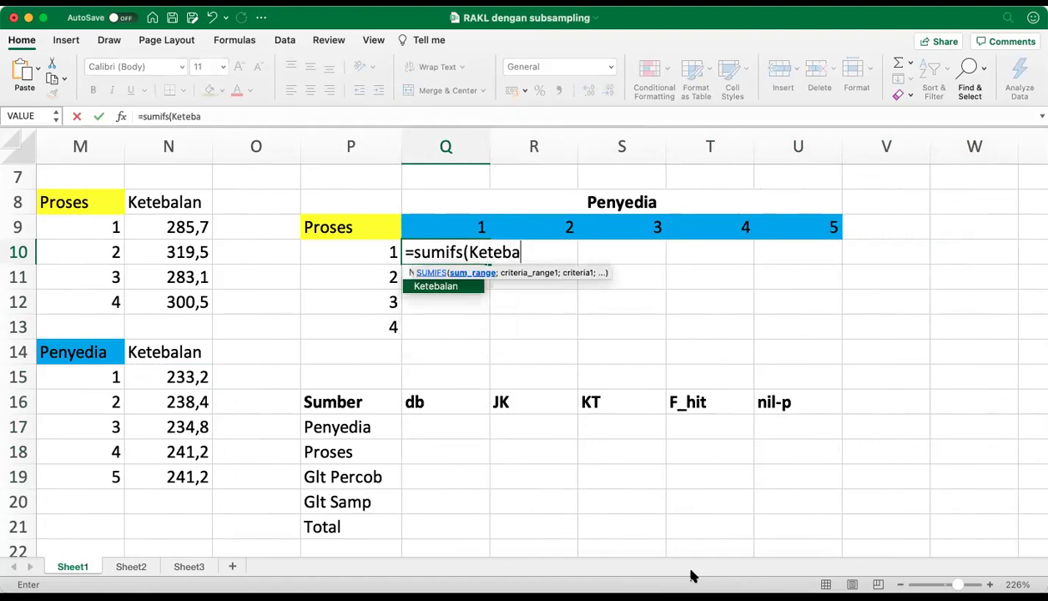
pyautogui.write('lan;')
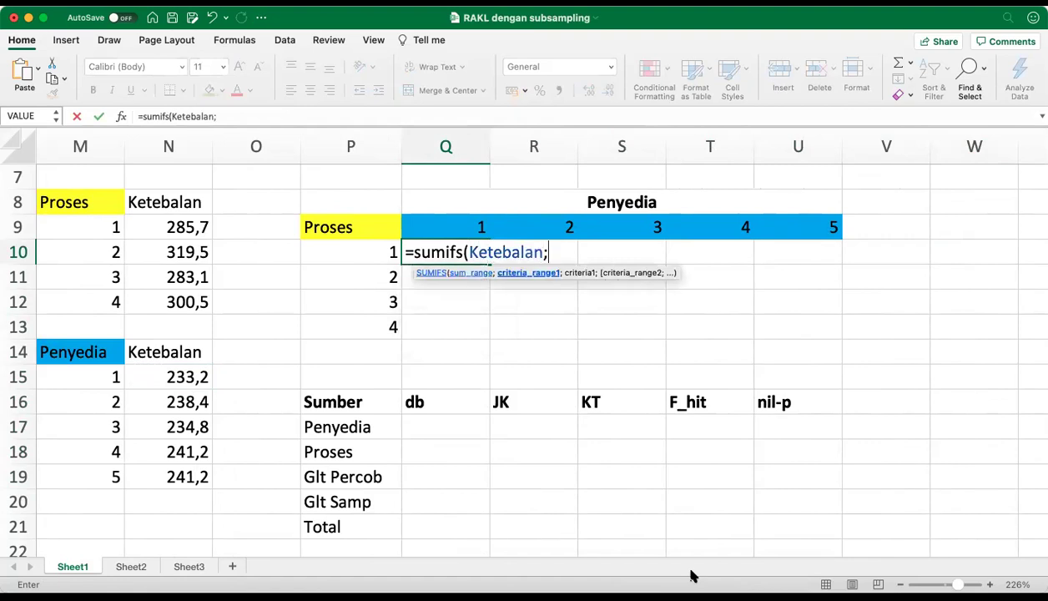
pyautogui.write('Proses;')
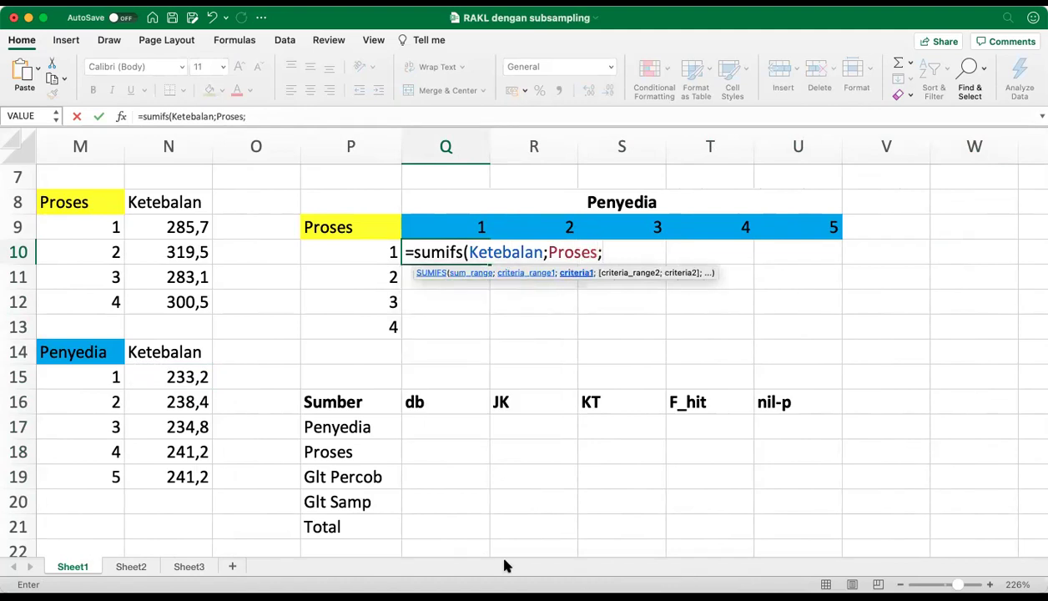
pyautogui.click(381, 253)
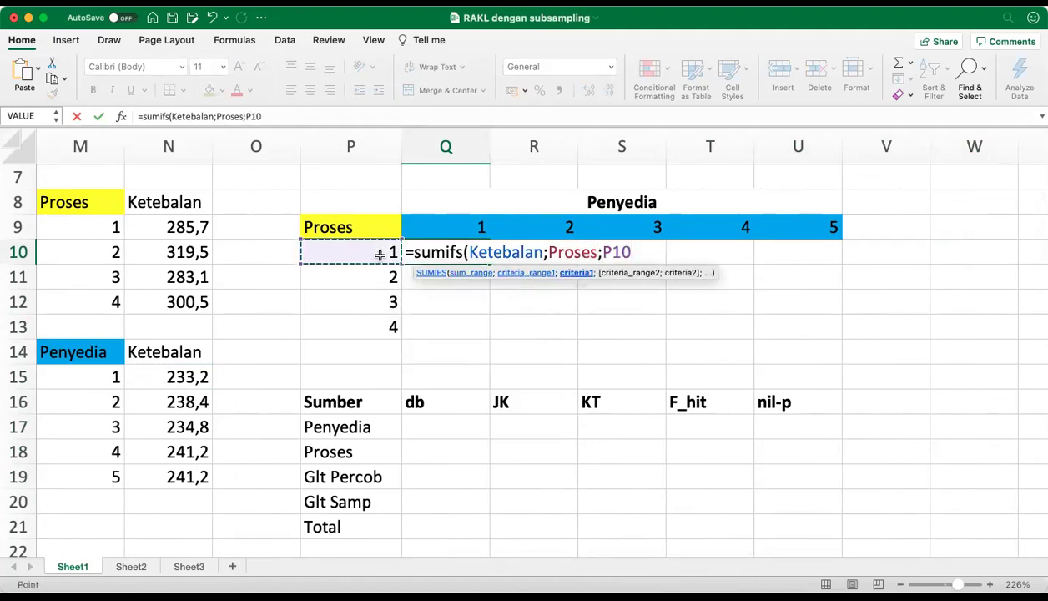
pyautogui.write(';')
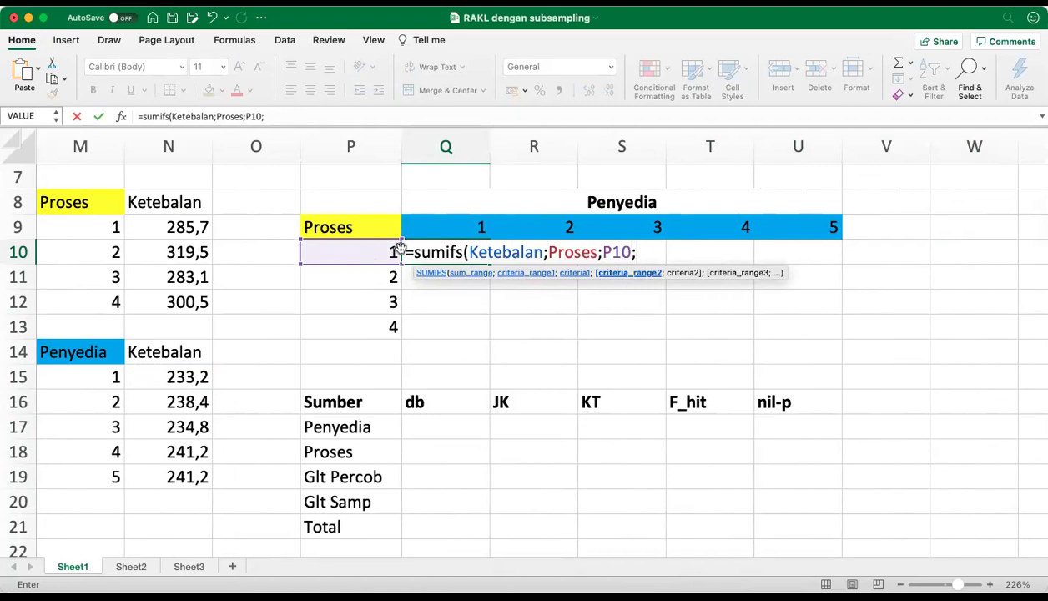
pyautogui.write('Penyedia')
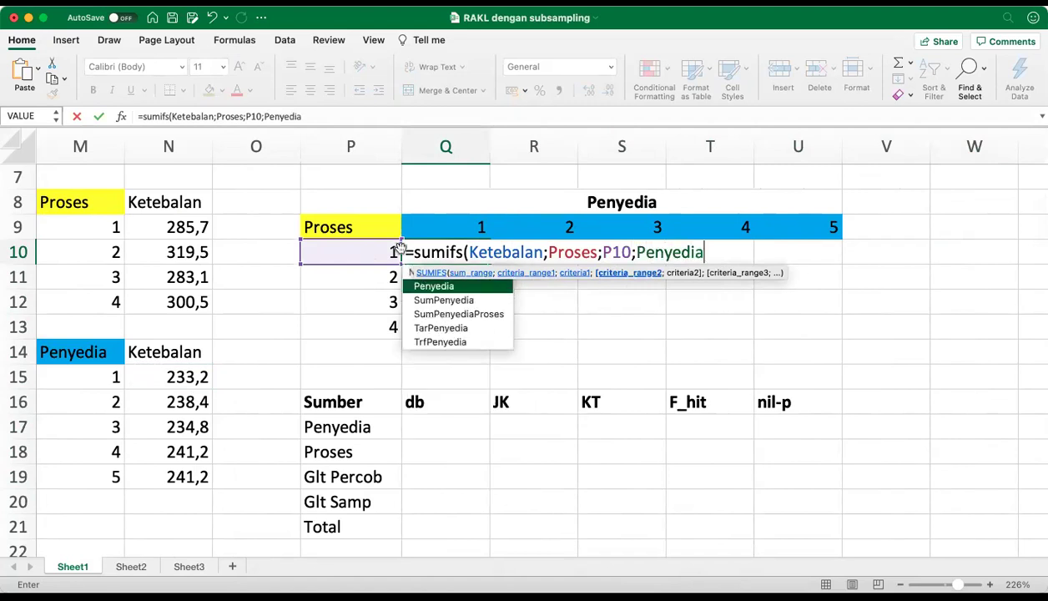
pyautogui.write(';')
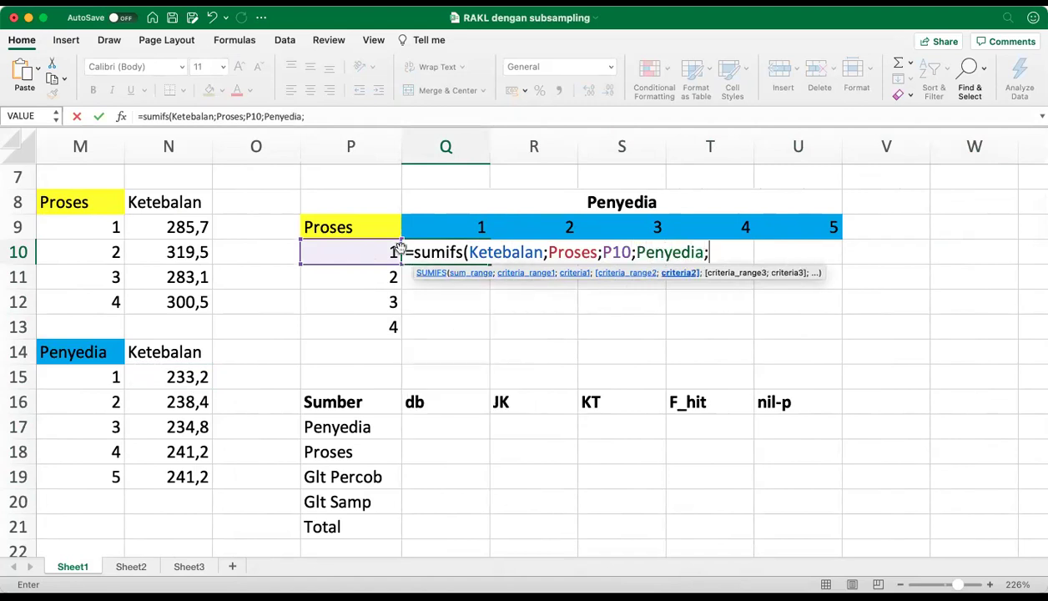
pyautogui.click(463, 228)
pyautogui.write(')')
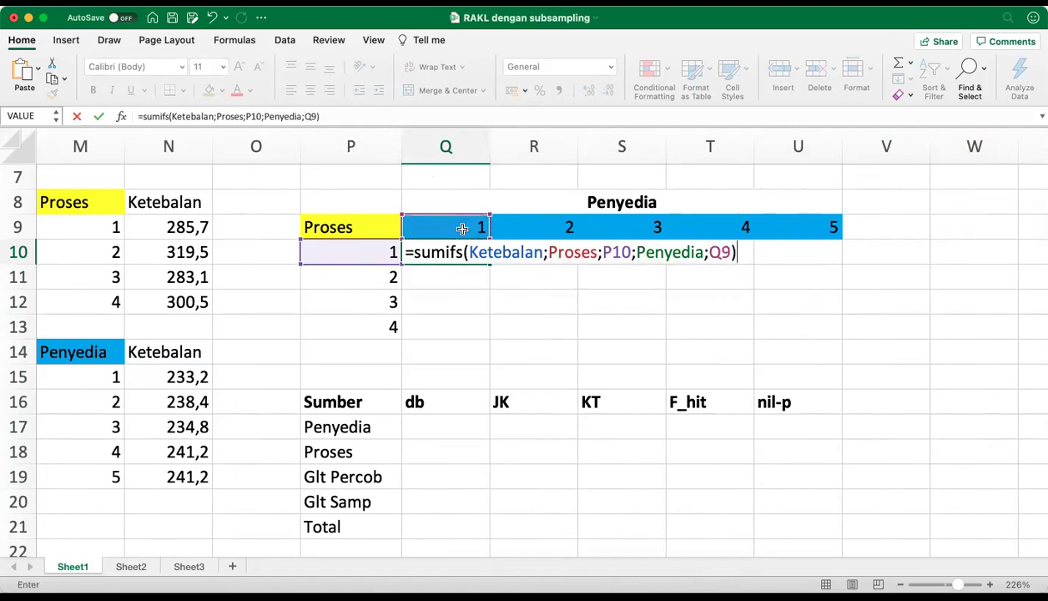
pyautogui.press('Return')
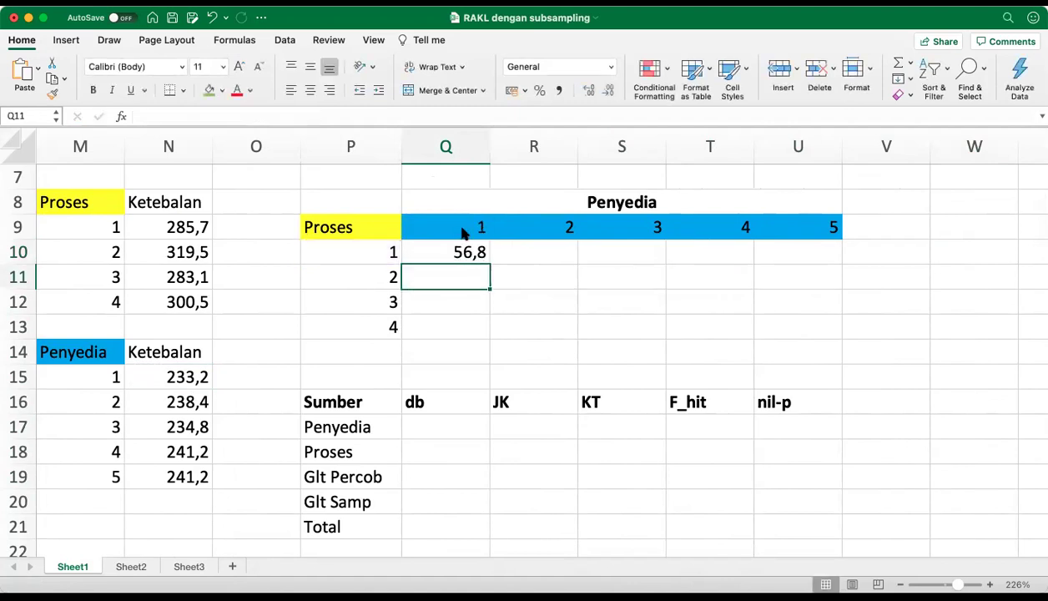
# Step: Select Q10:U13 to view the full range of Proses and Penyedia combinations the formula must cover
pyautogui.press('Up')
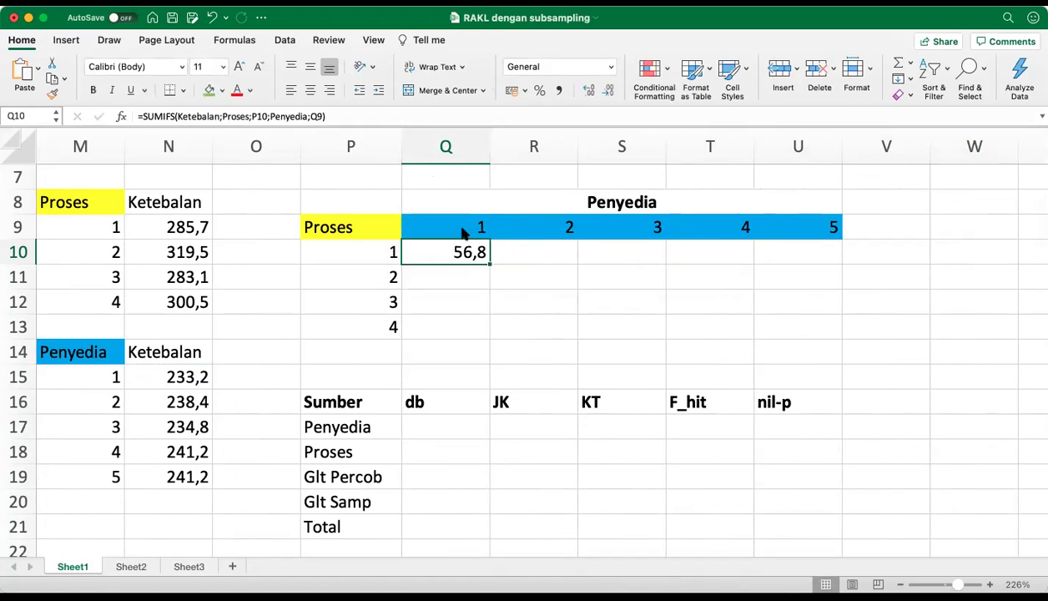
pyautogui.hotkey('shift', 'Down')
pyautogui.hotkey('shift', 'Down')
pyautogui.hotkey('shift', 'Down')
pyautogui.hotkey('shift', 'Right')
pyautogui.hotkey('shift', 'Right')
pyautogui.hotkey('shift', 'Right')
pyautogui.hotkey('shift', 'Right')
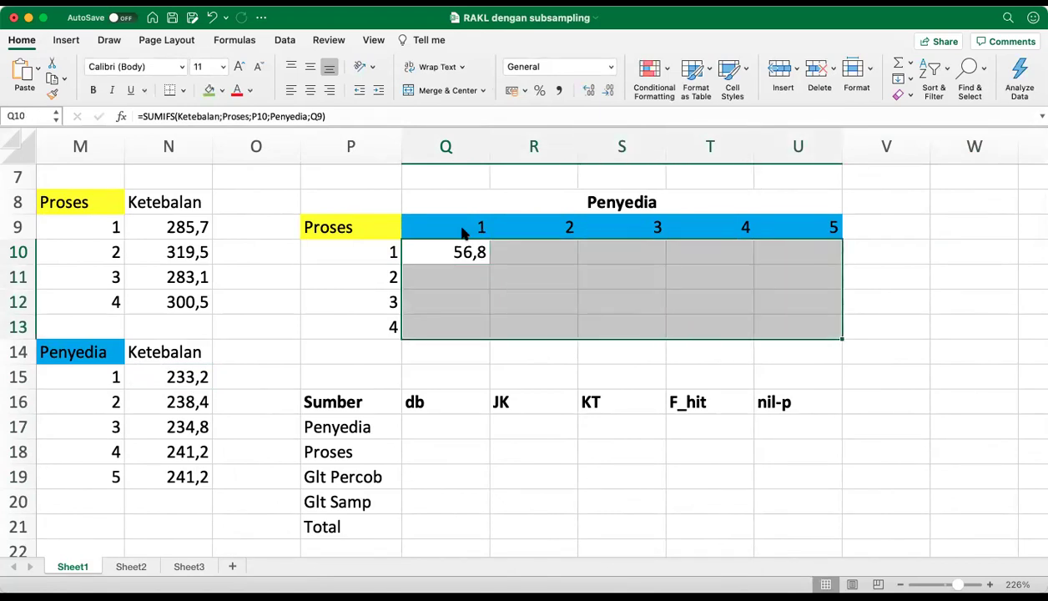
# Step: Change the Q10 formula to mixed references, making it =SUMIFS(Ketebalan;Proses;$P10;Penyedia;Q$9)
pyautogui.click(455, 252)
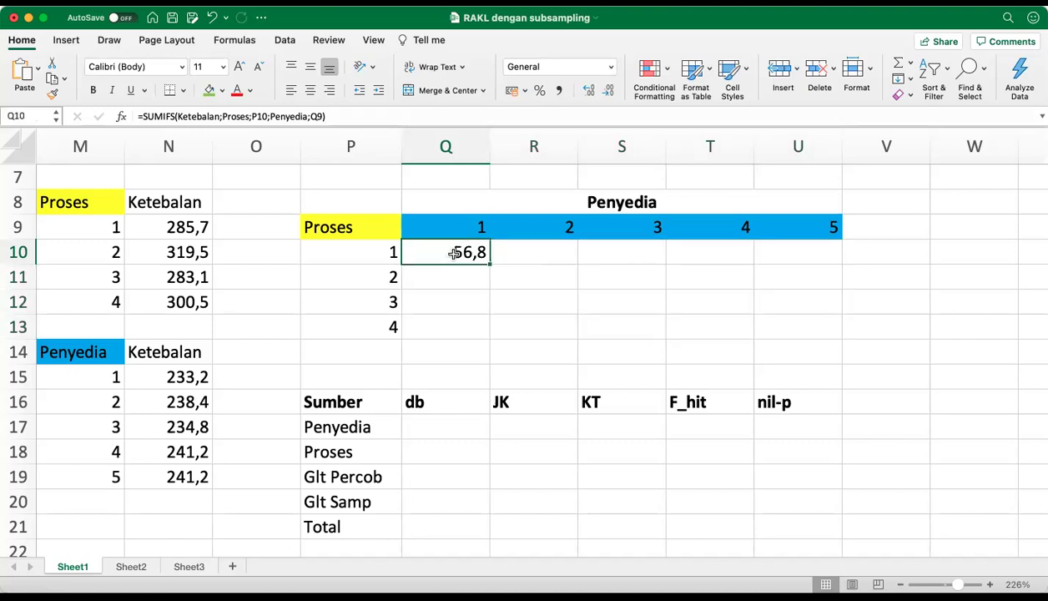
pyautogui.click(253, 118)
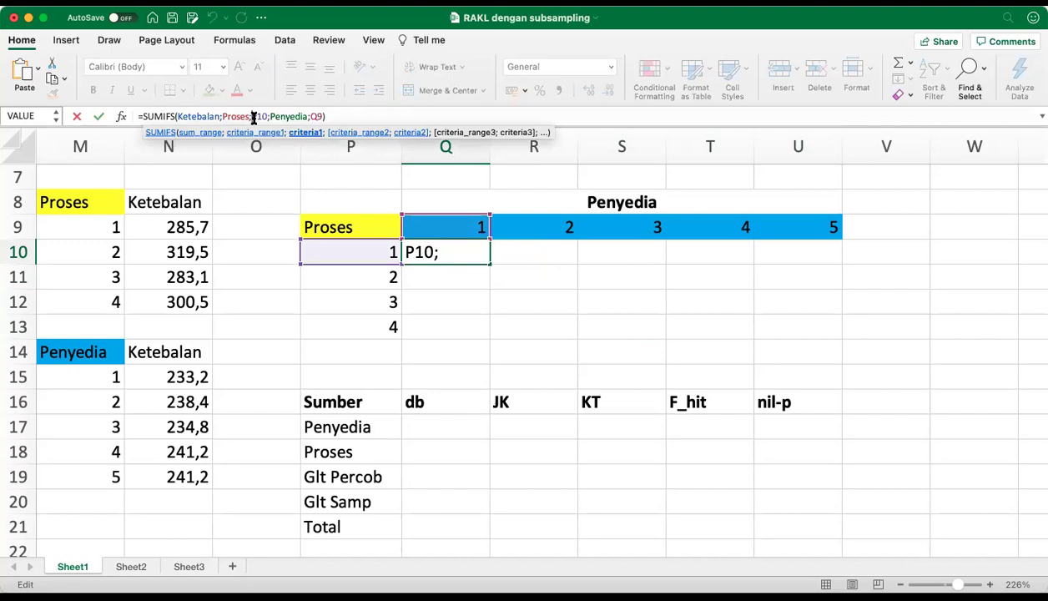
pyautogui.write('$')
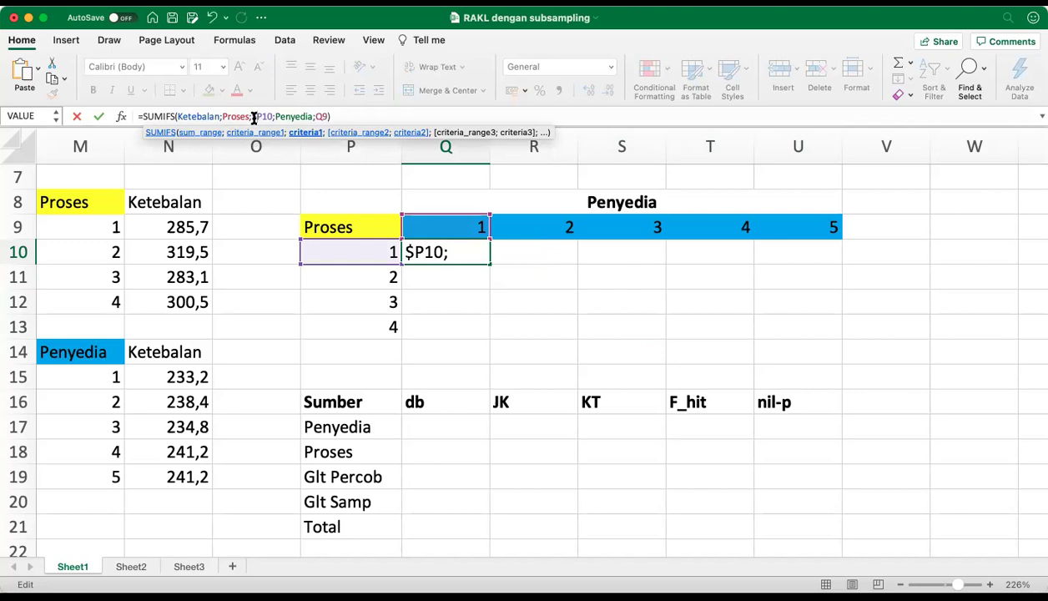
pyautogui.press('Right')
pyautogui.press('Right')
pyautogui.press('Right')
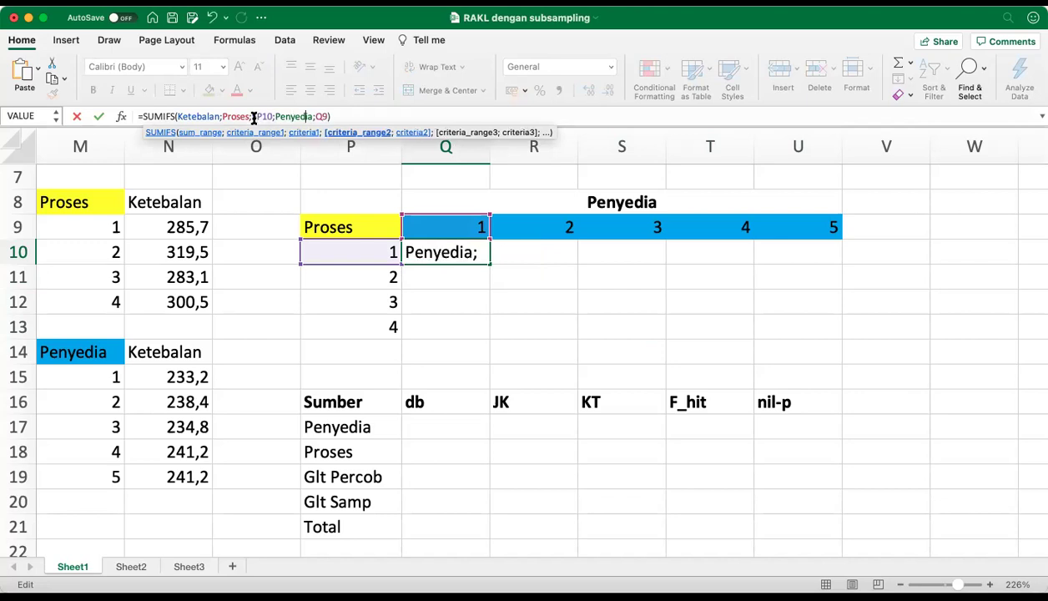
pyautogui.press('Right')
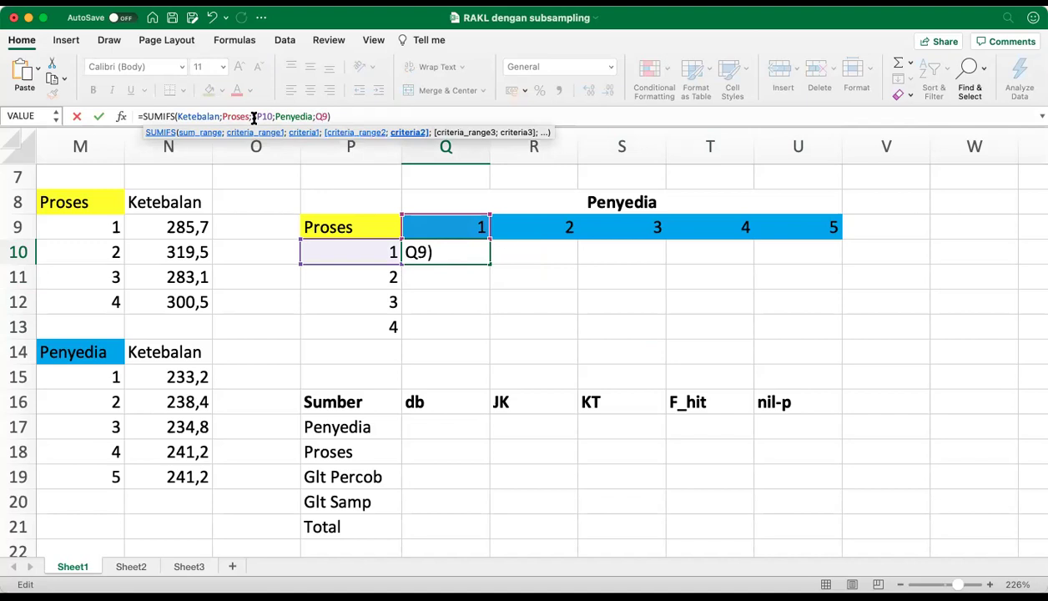
pyautogui.write('$')
pyautogui.press('Return')
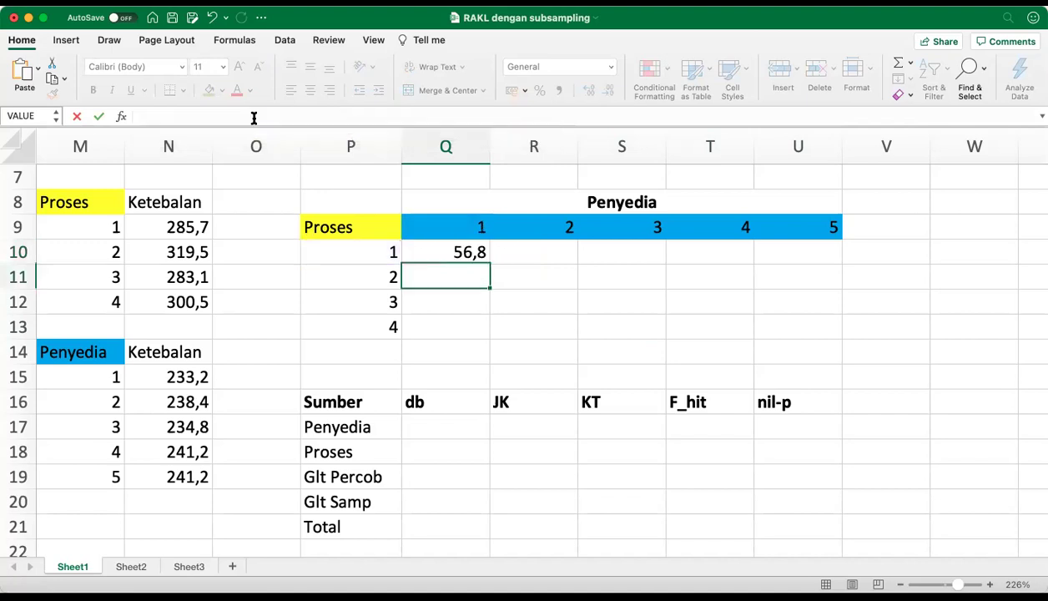
pyautogui.press('Up')
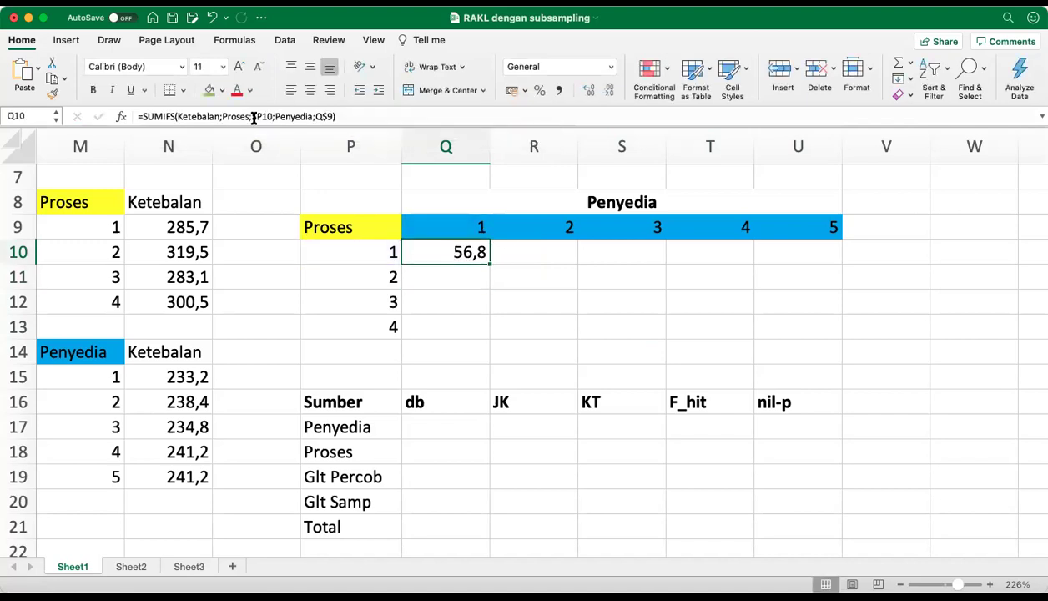
# Step: Check the Q10 total against the raw data by selecting C9:C11, the three samples of Proses 1 with Penyedia 1
pyautogui.press('Left')
pyautogui.press('Left')
pyautogui.press('Left')
pyautogui.press('Left')
pyautogui.press('Left')
pyautogui.press('Left')
pyautogui.press('Left')
pyautogui.press('Left')
pyautogui.press('Left')
pyautogui.press('Left')
pyautogui.press('Left')
pyautogui.press('Left')
pyautogui.press('Left')
pyautogui.press('Left')
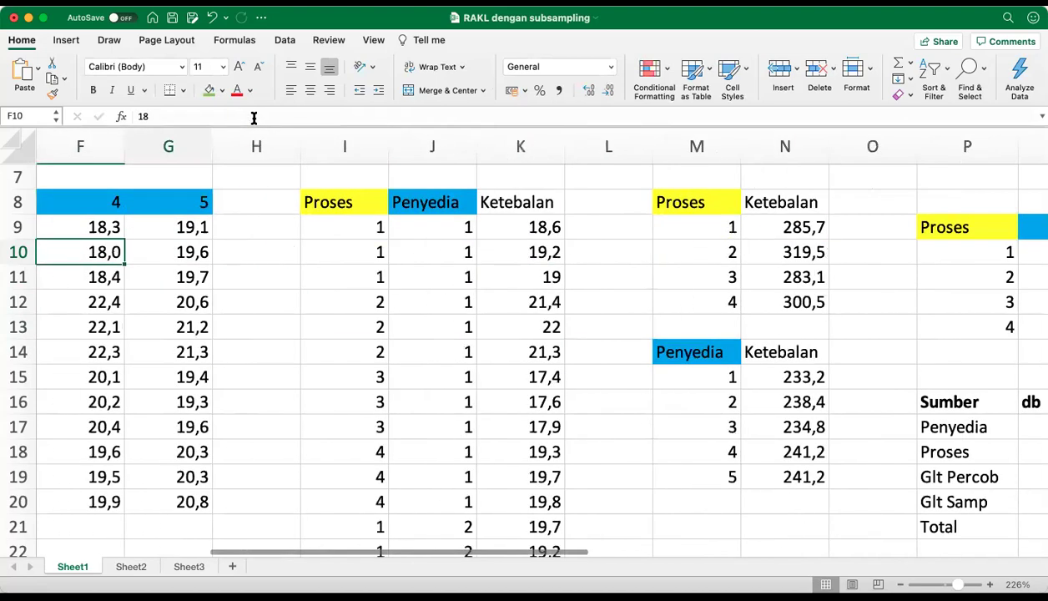
pyautogui.press('Left')
pyautogui.press('Right')
pyautogui.press('Up')
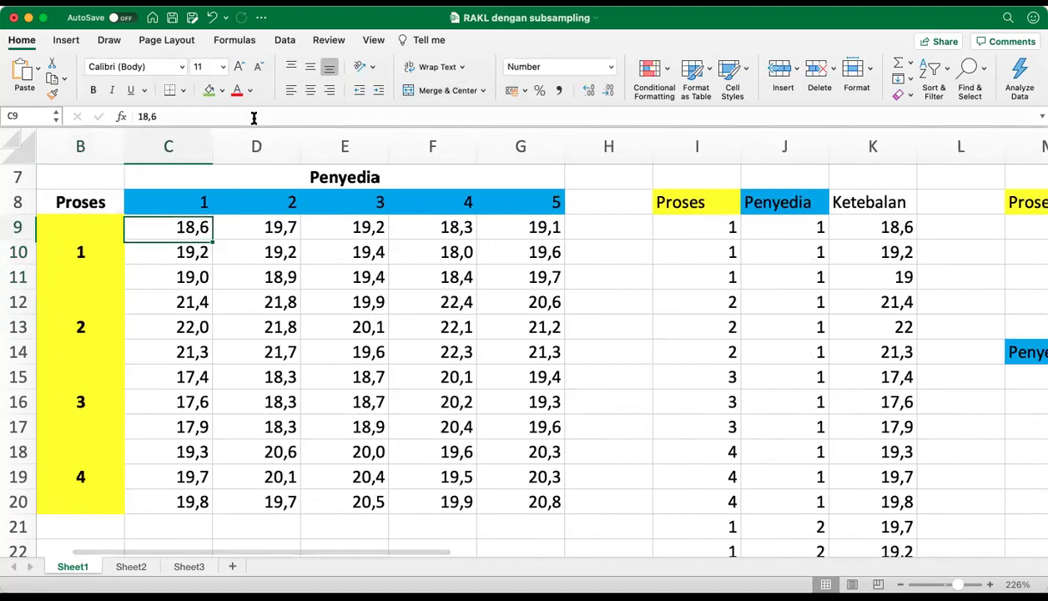
pyautogui.hotkey('shift', 'Down')
pyautogui.hotkey('shift', 'Down')
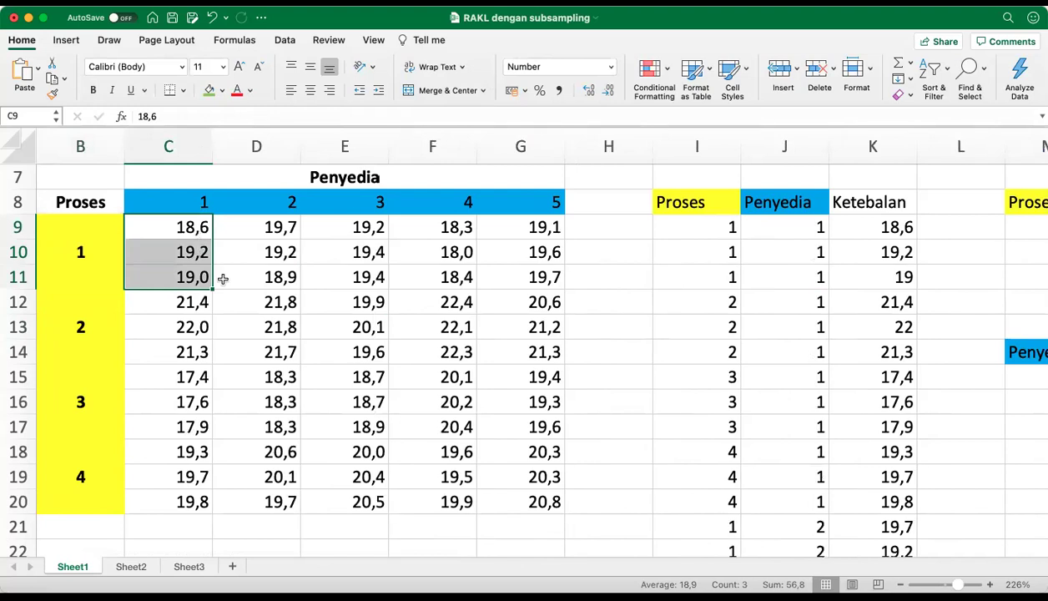
# Step: Copy the SUMIFS formula from Q10 across Q10:U13 to total the thickness for every Proses and Penyedia combination
pyautogui.press('Right')
pyautogui.press('Right')
pyautogui.press('Right')
pyautogui.press('Right')
pyautogui.press('Right')
pyautogui.press('Right')
pyautogui.press('Right')
pyautogui.press('Right')
pyautogui.press('Right')
pyautogui.press('Right')
pyautogui.press('Right')
pyautogui.press('Right')
pyautogui.press('Right')
pyautogui.press('Right')
pyautogui.press('Right')
pyautogui.press('Right')
pyautogui.press('Right')
pyautogui.press('Right')
pyautogui.press('Right')
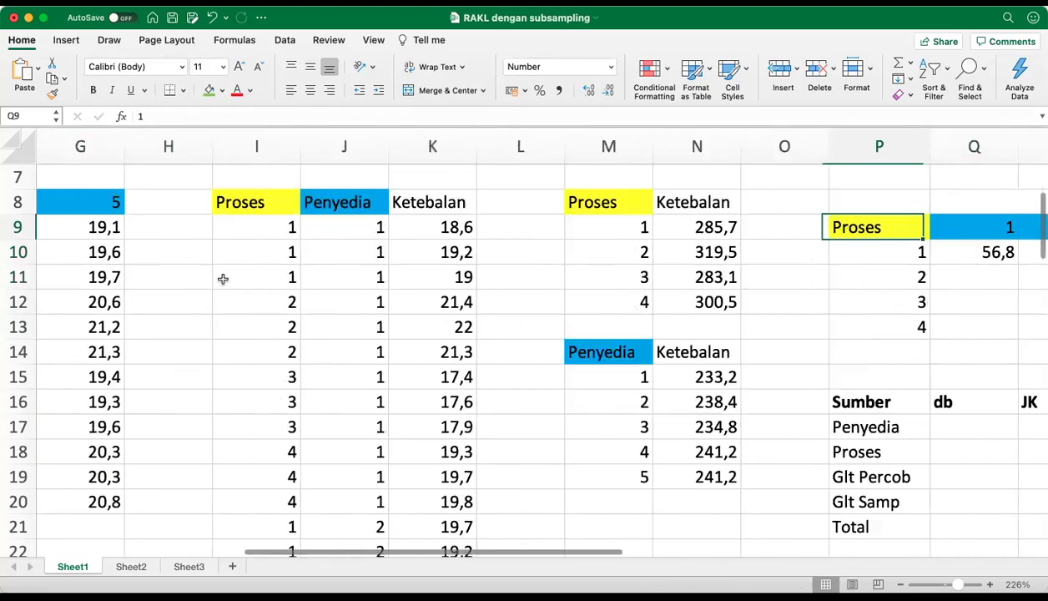
pyautogui.press('Left')
pyautogui.press('Left')
pyautogui.press('Left')
pyautogui.press('Left')
pyautogui.press('Down')
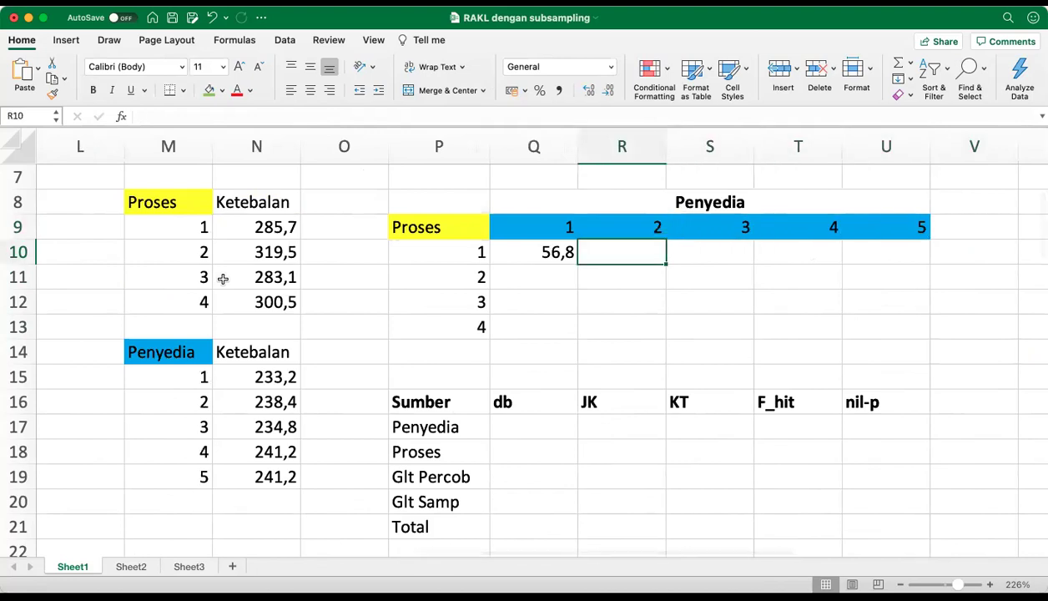
pyautogui.press('Left')
pyautogui.press('cmd+c')
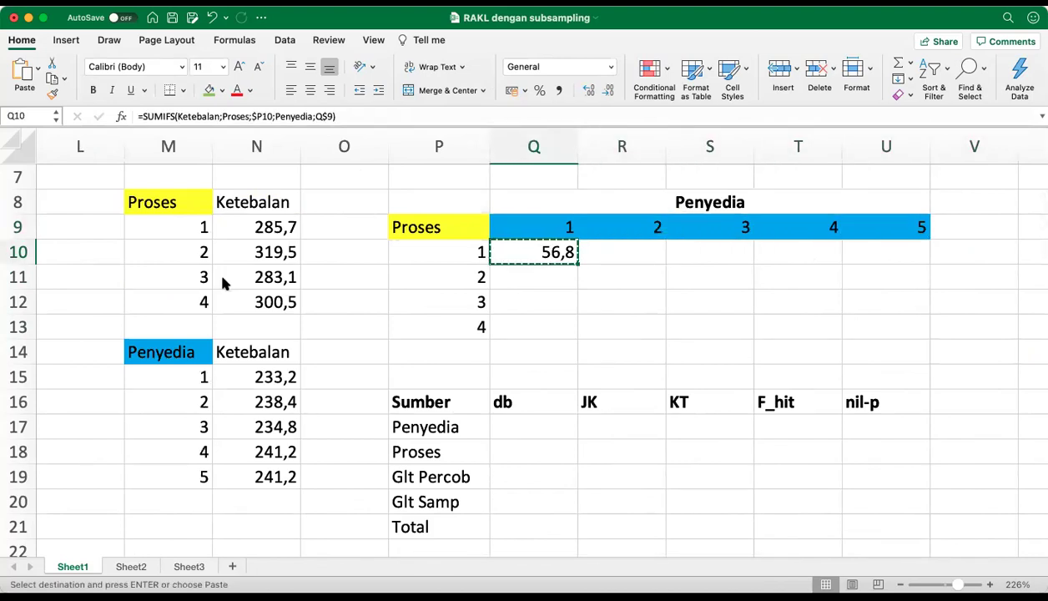
pyautogui.hotkey('shift', 'Down')
pyautogui.hotkey('shift', 'Down')
pyautogui.hotkey('shift', 'Down')
pyautogui.hotkey('shift', 'Right')
pyautogui.hotkey('shift', 'Right')
pyautogui.hotkey('shift', 'Right')
pyautogui.hotkey('shift', 'Right')
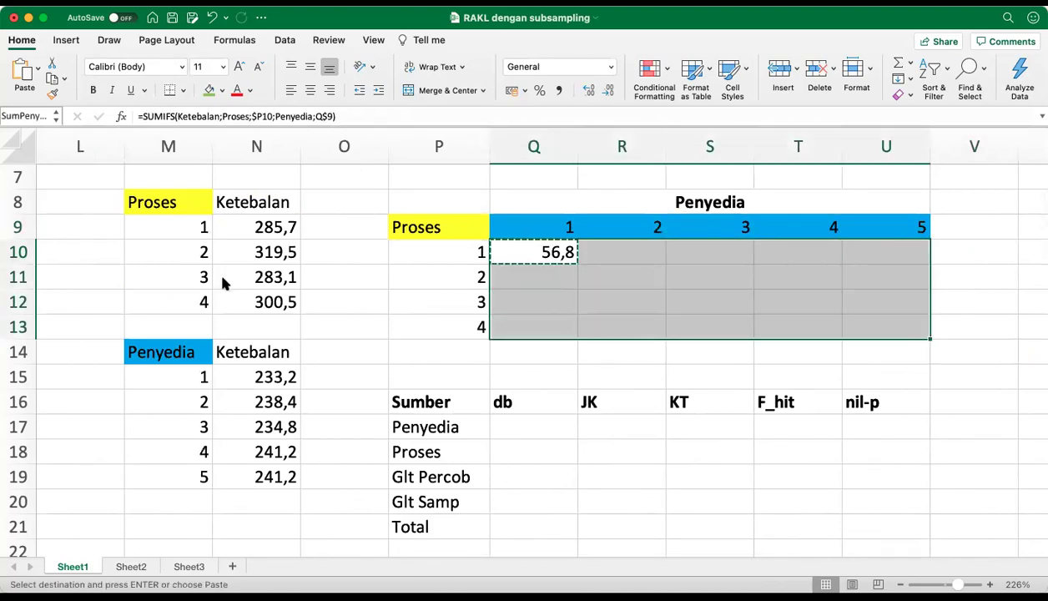
pyautogui.press('cmd+v')
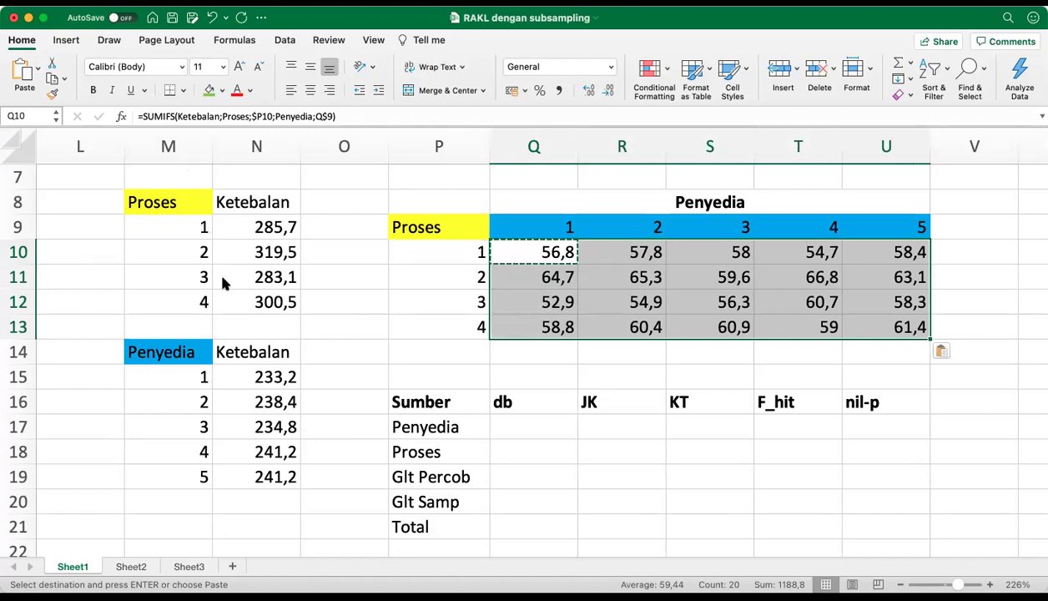
# Step: Look over the raw thickness data beside the filled Proses by Penyedia totals table
pyautogui.press('Left')
pyautogui.press('Left')
pyautogui.press('Left')
pyautogui.press('Left')
pyautogui.press('Left')
pyautogui.press('Left')
pyautogui.press('Left')
pyautogui.press('Left')
pyautogui.press('Left')
pyautogui.press('Left')
pyautogui.press('Left')
pyautogui.press('Left')
pyautogui.press('Left')
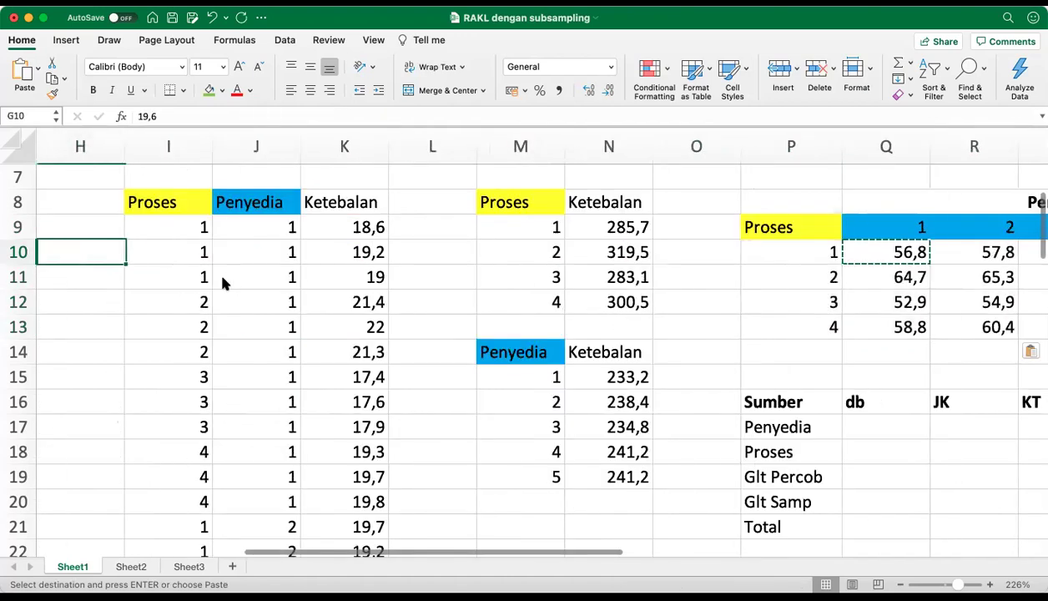
pyautogui.press('Right')
pyautogui.press('Right')
pyautogui.press('Right')
pyautogui.press('Right')
pyautogui.press('Right')
pyautogui.press('Right')
pyautogui.press('Right')
pyautogui.press('Right')
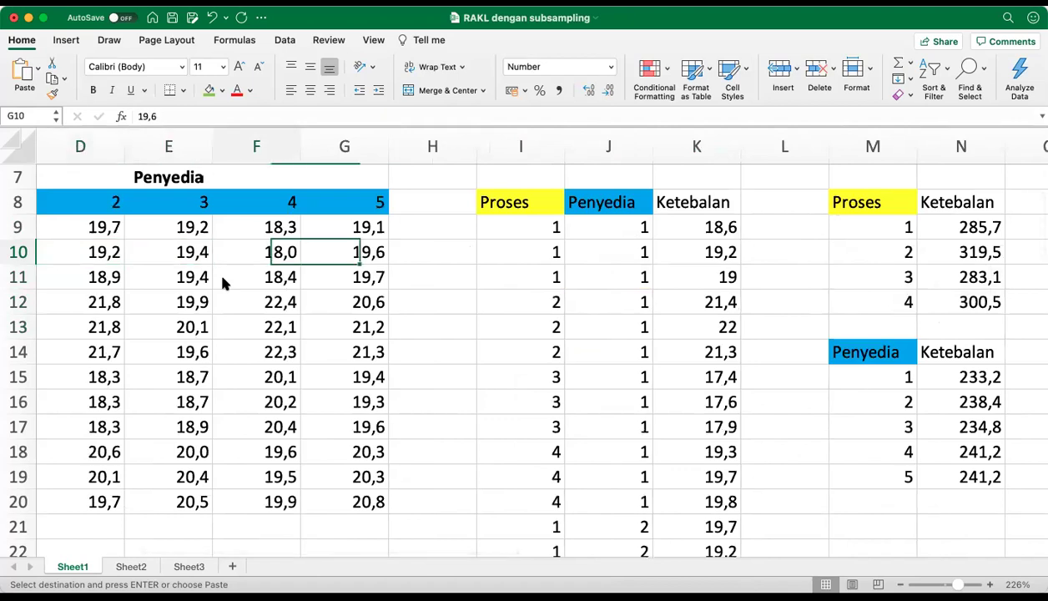
pyautogui.press('Right')
pyautogui.press('Right')
pyautogui.press('Right')
pyautogui.press('Right')
pyautogui.press('Right')
pyautogui.press('Right')
pyautogui.press('Right')
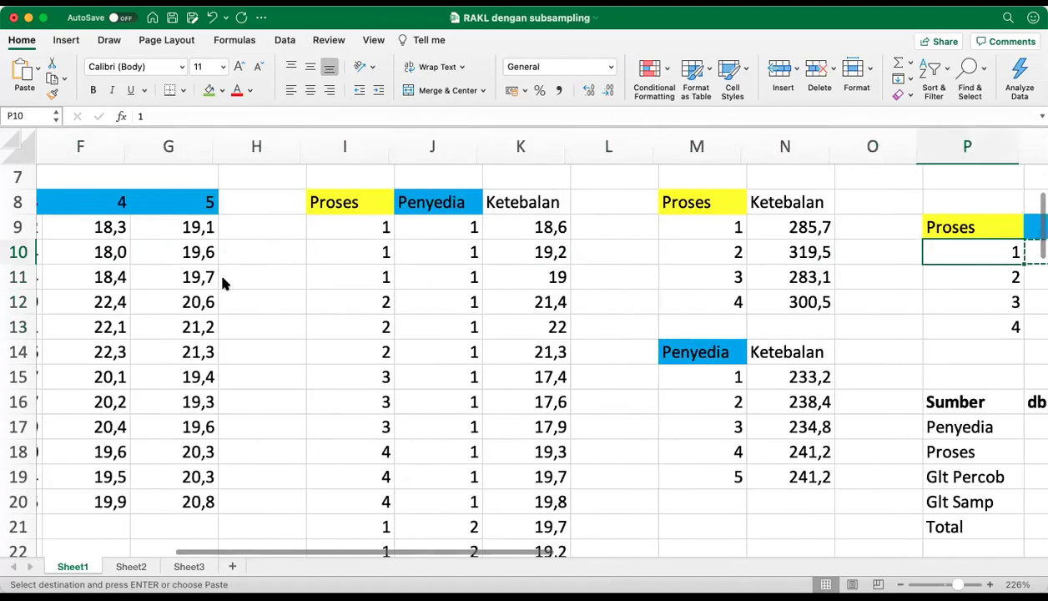
pyautogui.press('Right')
pyautogui.press('Right')
pyautogui.press('Down')
pyautogui.press('Down')
pyautogui.press('Down')
pyautogui.press('Down')
pyautogui.press('Down')
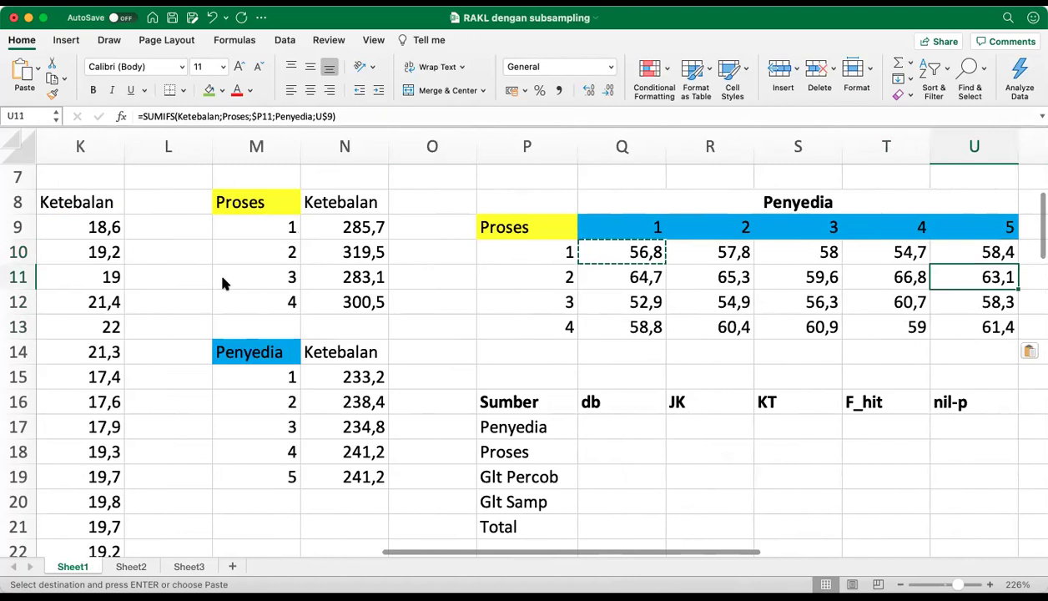
pyautogui.press('Down')
pyautogui.press('Down')
pyautogui.press('Up')
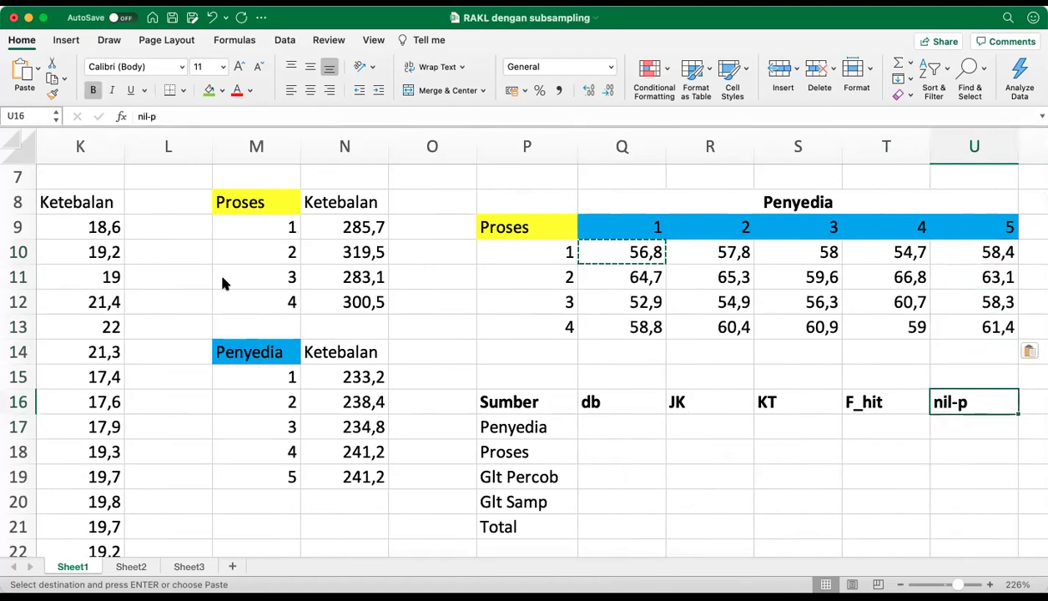
# Step: Examine the empty ANOVA table, going through the source rows from Penyedia to Total and the db column
pyautogui.press('Left')
pyautogui.press('Left')
pyautogui.press('Left')
pyautogui.press('Left')
pyautogui.press('Left')
pyautogui.press('Left')
pyautogui.press('Down')
pyautogui.press('Right')
pyautogui.press('Right')
pyautogui.press('Down')
pyautogui.press('Down')
pyautogui.press('Down')
pyautogui.press('Down')
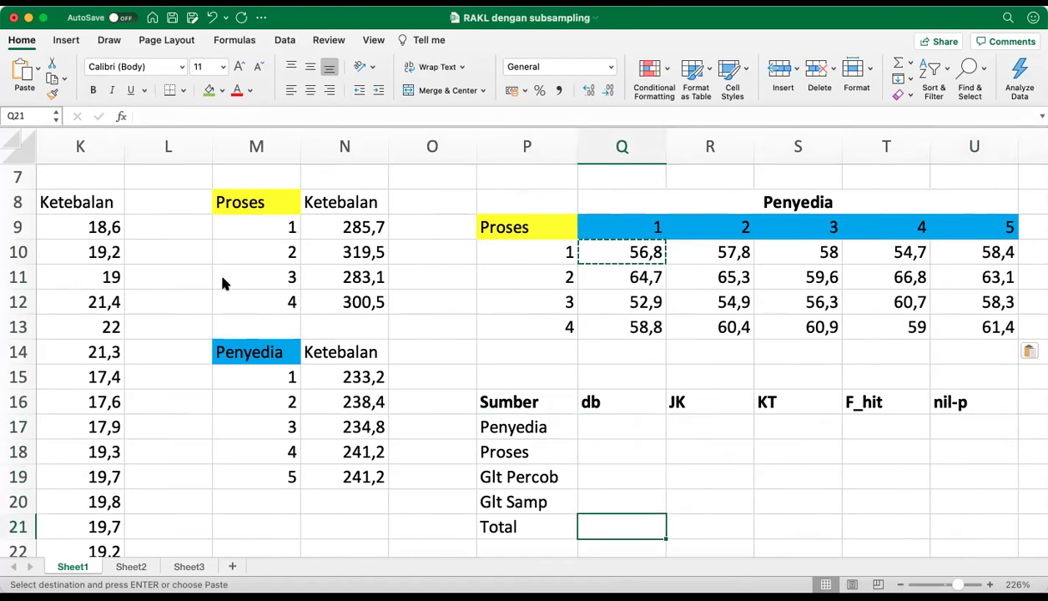
# Step: Review the Ketebalan totals per Penyedia and per Proses in column N, up to N9
pyautogui.press('Left')
pyautogui.press('Left')
pyautogui.press('Left')
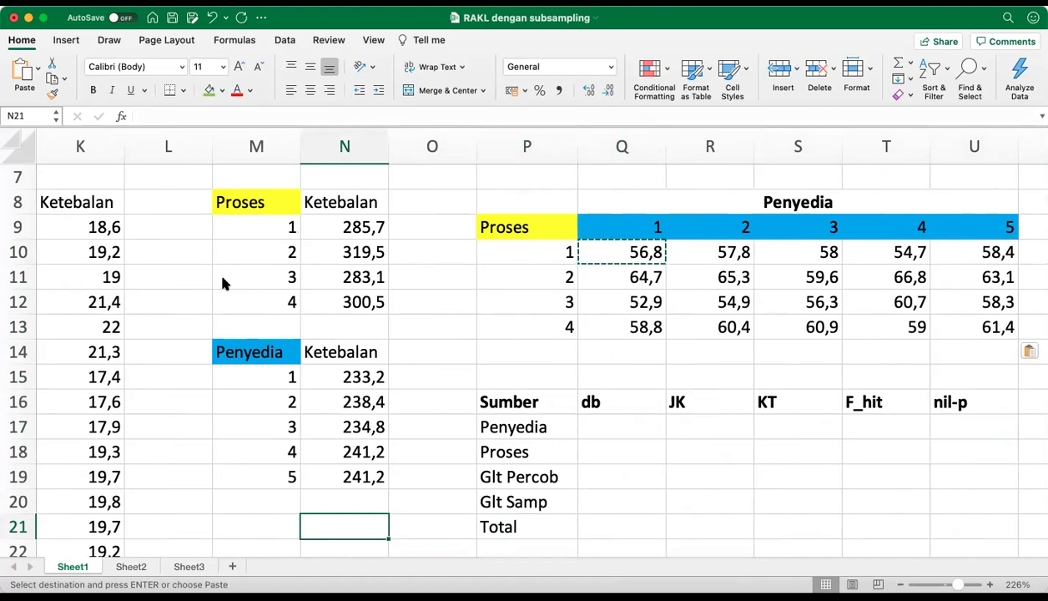
pyautogui.press('Up')
pyautogui.press('Up')
pyautogui.press('Up')
pyautogui.press('Up')
pyautogui.press('Up')
pyautogui.press('Up')
pyautogui.press('Up')
pyautogui.press('Up')
pyautogui.press('Up')
pyautogui.press('Up')
pyautogui.press('Up')
pyautogui.press('Up')
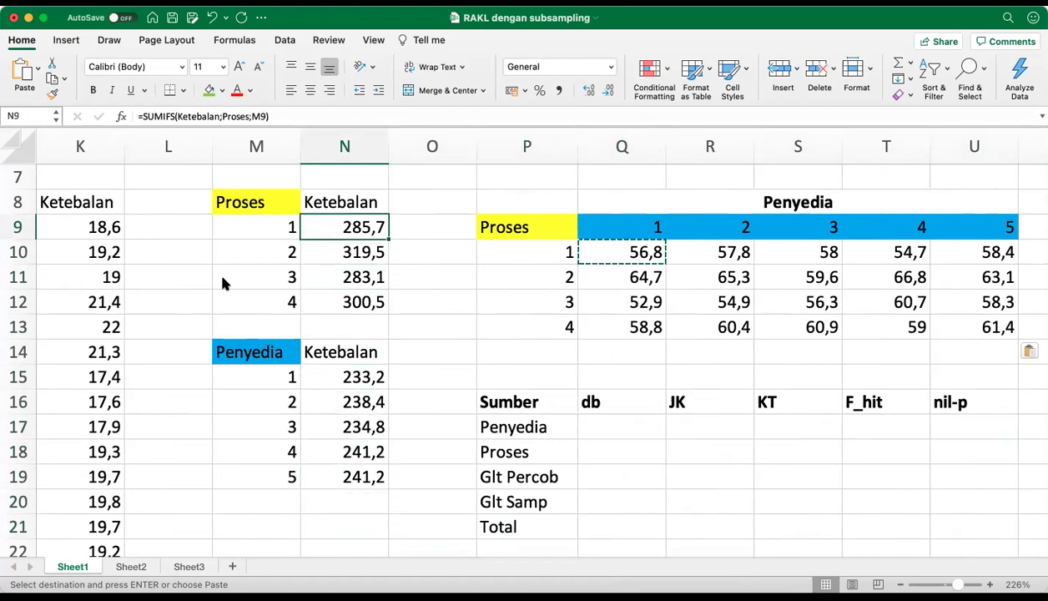
# Step: Select the raw thickness observations C9:G20 in the original Proses by Penyedia table to view the full data set
pyautogui.press('Left')
pyautogui.press('Left')
pyautogui.press('Left')
pyautogui.press('Left')
pyautogui.press('Left')
pyautogui.press('Left')
pyautogui.press('Left')
pyautogui.press('Left')
pyautogui.press('Left')
pyautogui.press('Left')
pyautogui.press('Left')
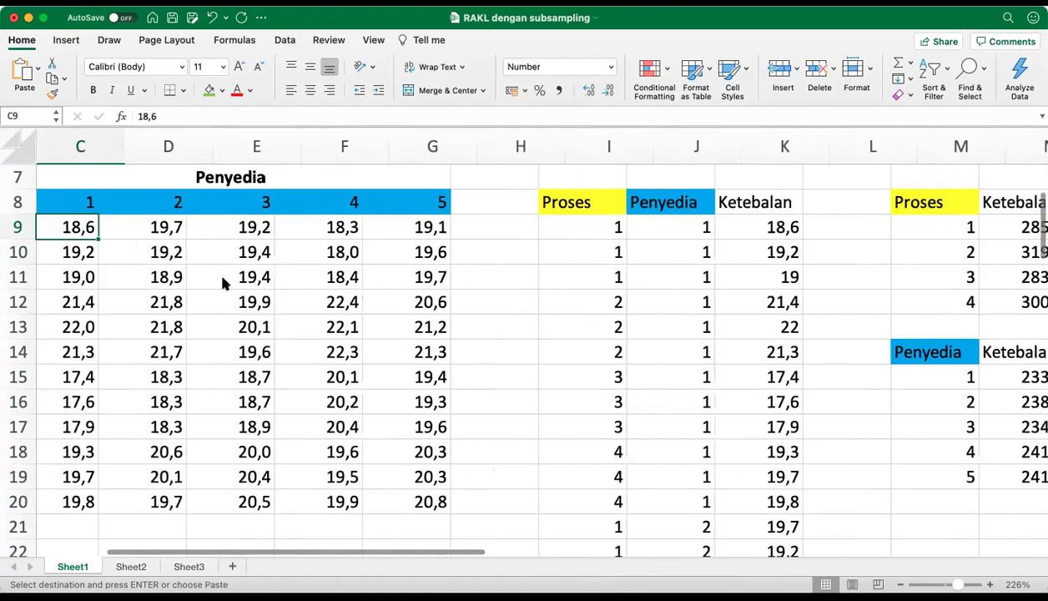
pyautogui.press('Left')
pyautogui.press('Left')
pyautogui.press('Right')
pyautogui.press('Right')
pyautogui.hotkey('shift', 'Down')
pyautogui.hotkey('shift', 'Down')
pyautogui.hotkey('shift', 'Down')
pyautogui.hotkey('shift', 'Down')
pyautogui.hotkey('shift', 'Down')
pyautogui.hotkey('shift', 'Down')
pyautogui.hotkey('shift', 'Down')
pyautogui.hotkey('shift', 'Down')
pyautogui.hotkey('shift', 'Down')
pyautogui.hotkey('shift', 'Down')
pyautogui.hotkey('shift', 'Down')
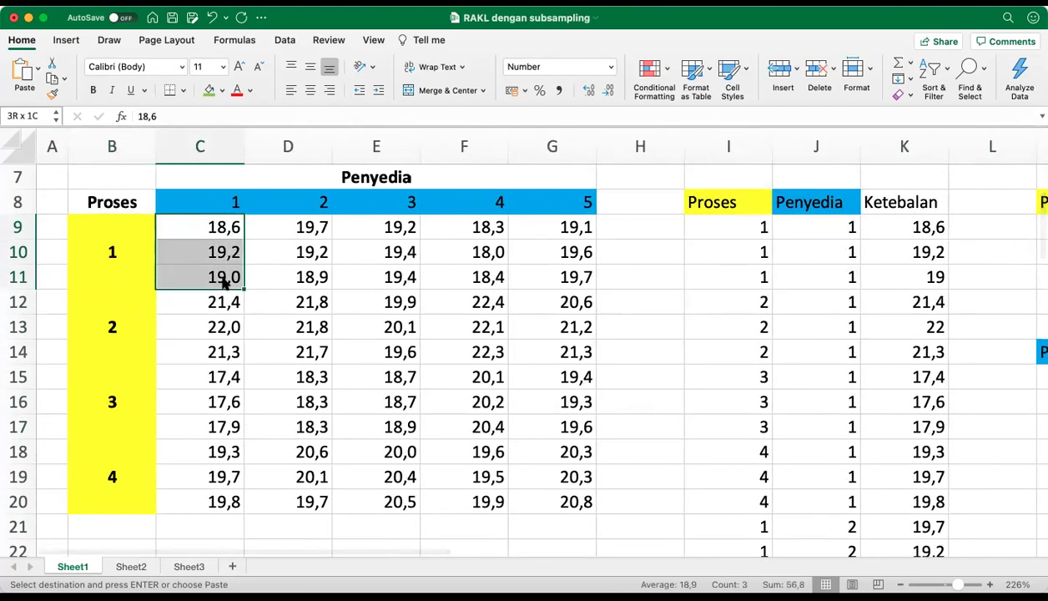
pyautogui.hotkey('shift', 'Right')
pyautogui.hotkey('shift', 'Right')
pyautogui.hotkey('shift', 'Right')
pyautogui.hotkey('shift', 'Right')
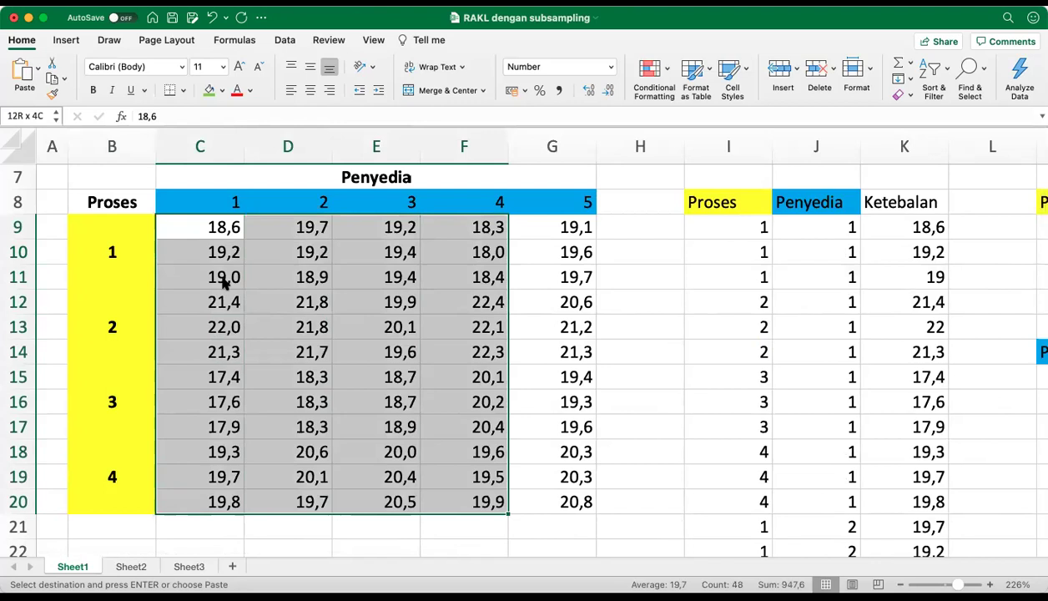
# Step: Examine the Ketebalan observations in column K, from the three replicates in K9:K11 down the whole data column
pyautogui.press('Right')
pyautogui.press('Right')
pyautogui.press('Right')
pyautogui.press('Right')
pyautogui.press('Right')
pyautogui.press('Right')
pyautogui.press('Right')
pyautogui.press('Right')
pyautogui.press('Right')
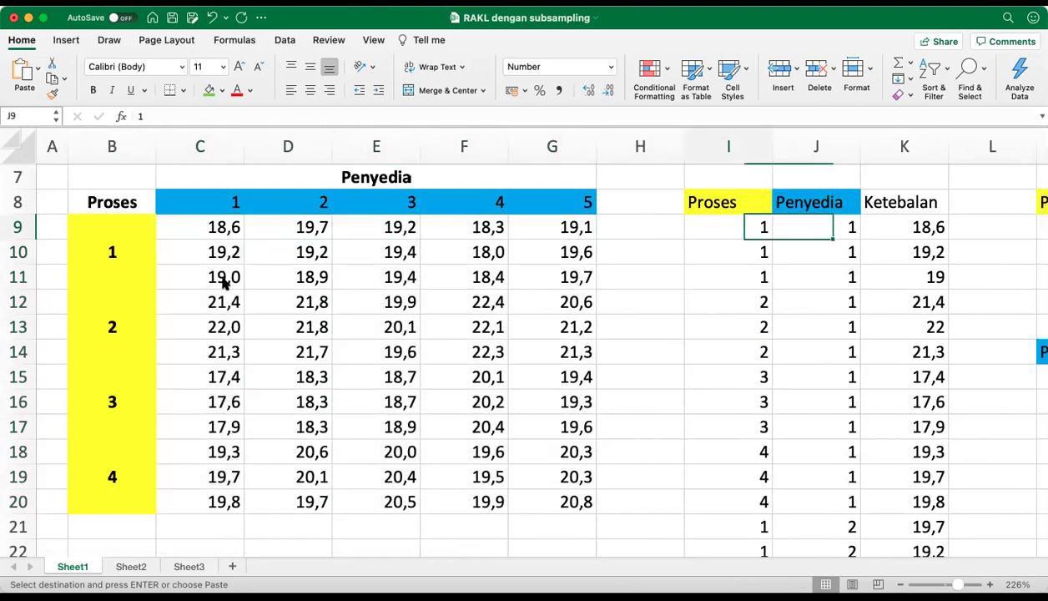
pyautogui.press('Left')
pyautogui.hotkey('shift', 'Down')
pyautogui.hotkey('shift', 'Down')
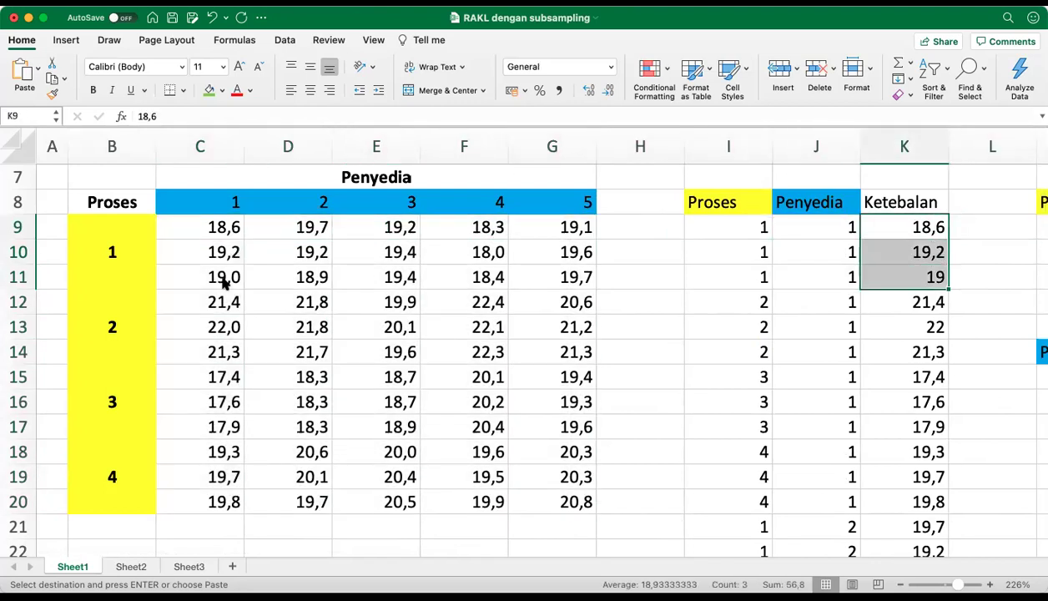
pyautogui.press('super+shift+Down')
pyautogui.press('Right')
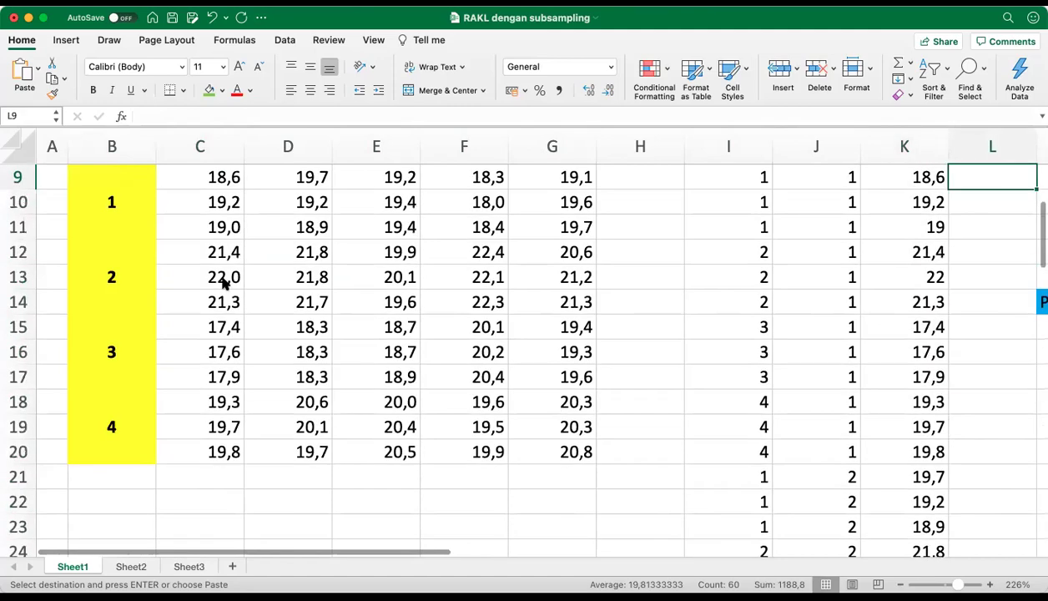
# Step: Name the Ketebalan totals per Proses in N9:N12 as the range SumProses
pyautogui.press('Up')
pyautogui.press('Up')
pyautogui.press('Right')
pyautogui.press('Right')
pyautogui.press('Right')
pyautogui.press('Right')
pyautogui.press('Right')
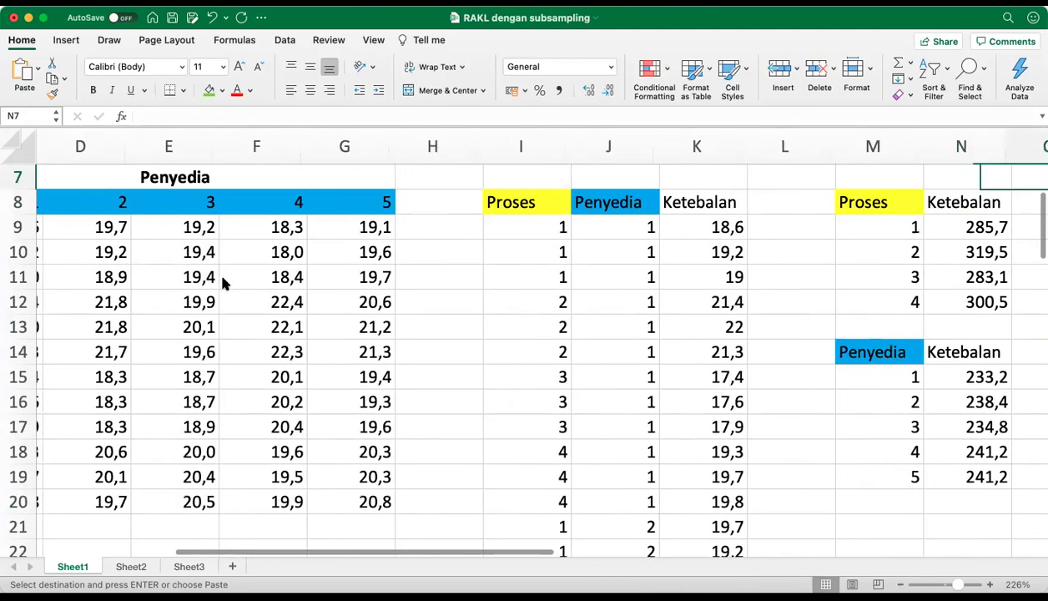
pyautogui.press('Down')
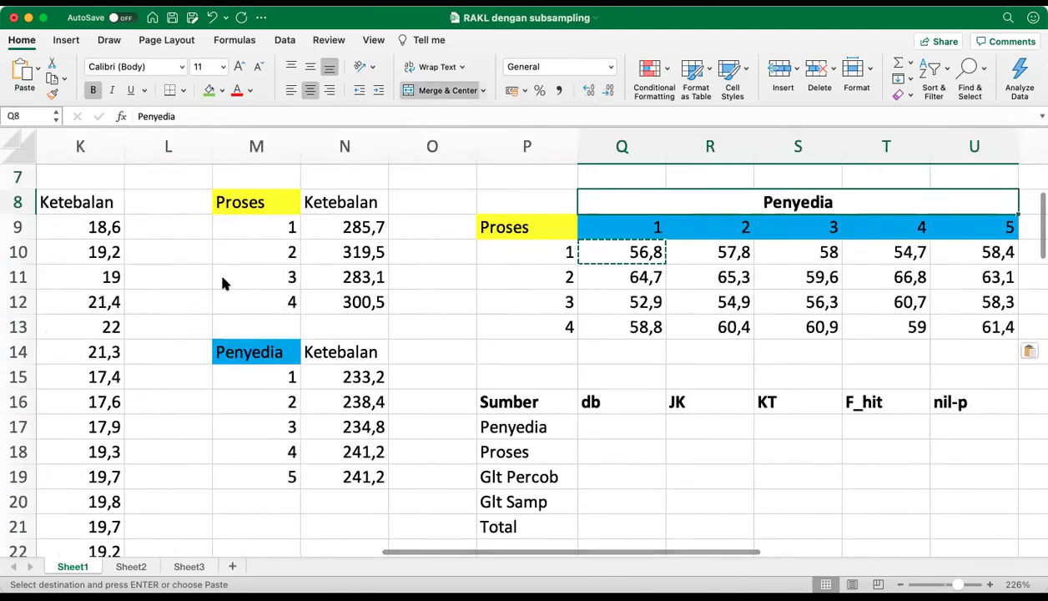
pyautogui.press('Left')
pyautogui.press('Left')
pyautogui.press('Left')
pyautogui.press('Down')
pyautogui.hotkey('shift', 'Down')
pyautogui.hotkey('shift', 'Down')
pyautogui.hotkey('shift', 'Down')
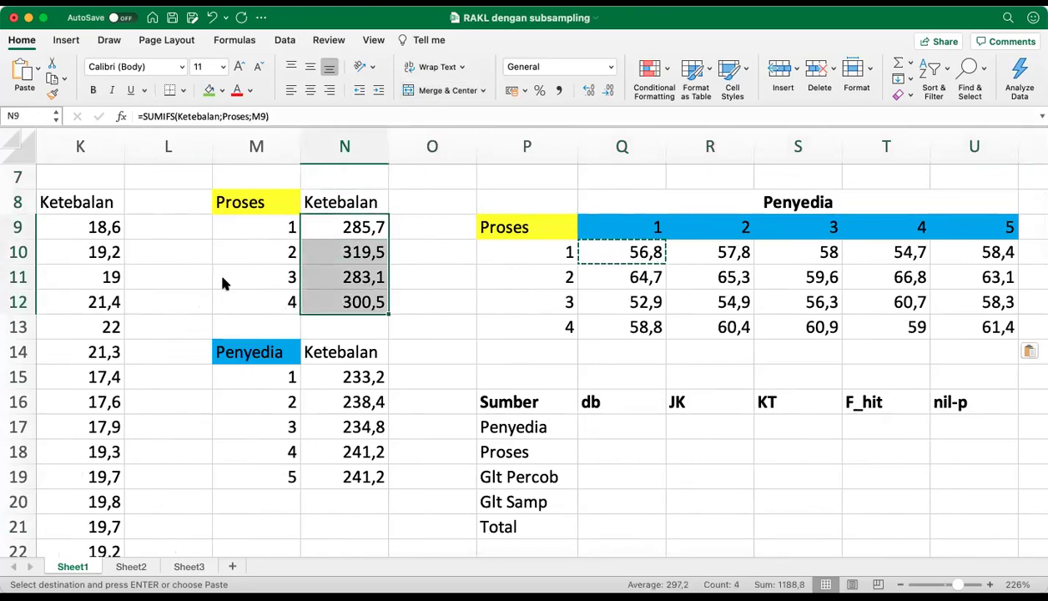
pyautogui.write('SumProses')
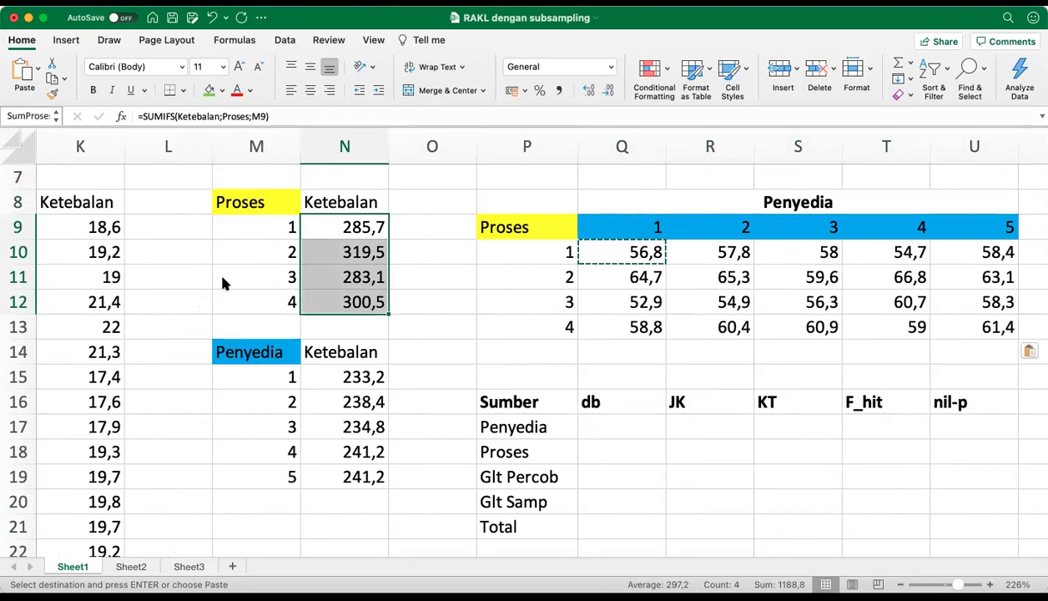
pyautogui.press('Return')
# Step: Name the Ketebalan totals per Penyedia in N15:N19 as the range SumPenyedia
pyautogui.press('Down')
pyautogui.press('Down')
pyautogui.press('Down')
pyautogui.press('Down')
pyautogui.press('Down')
pyautogui.press('Down')
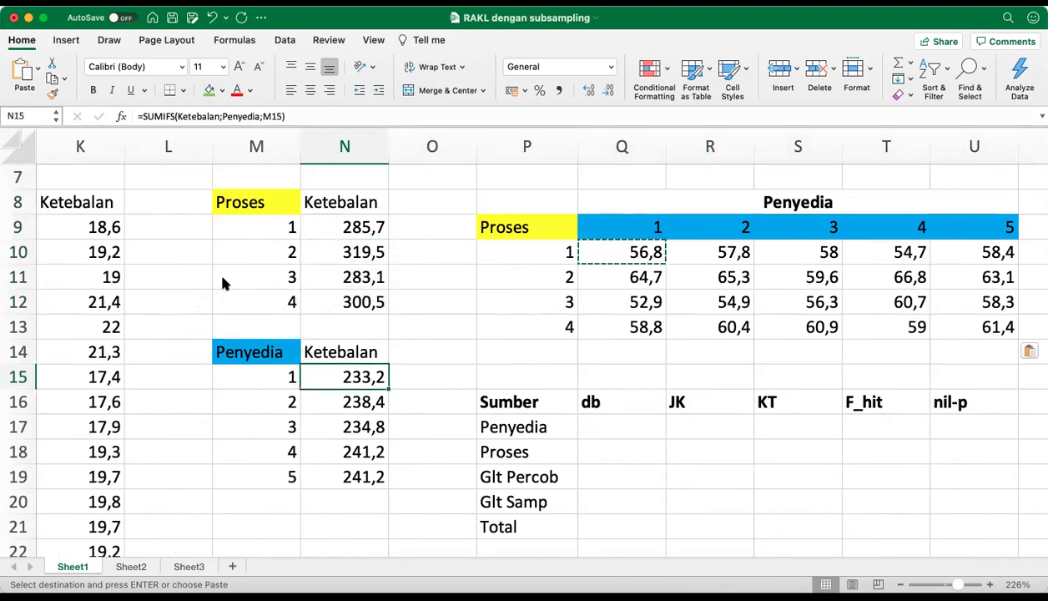
pyautogui.hotkey('shift', 'Down')
pyautogui.hotkey('shift', 'Down')
pyautogui.hotkey('shift', 'Down')
pyautogui.hotkey('shift', 'Down')
pyautogui.hotkey('shift', 'Down')
pyautogui.hotkey('shift', 'Up')
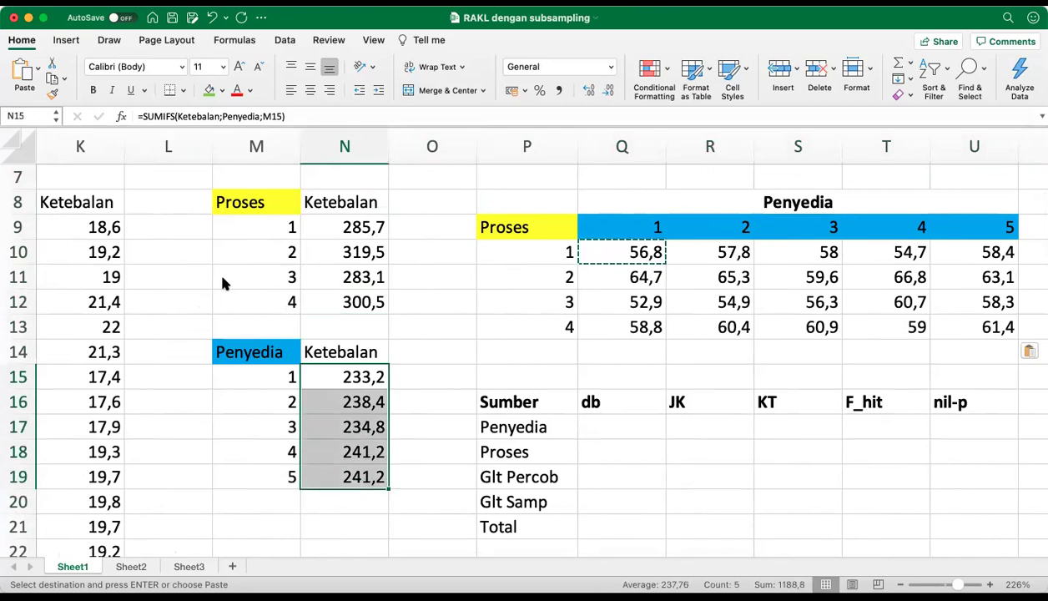
pyautogui.write('SumPenyedia')
pyautogui.press('Return')
# Step: Give the Proses by Penyedia combination totals in Q10:U13 a range name beginning with SumPeny
pyautogui.press('Right')
pyautogui.press('Right')
pyautogui.press('Right')
pyautogui.press('Right')
pyautogui.press('Up')
pyautogui.press('Up')
pyautogui.press('Up')
pyautogui.press('Up')
pyautogui.press('Up')
pyautogui.press('Left')
pyautogui.hotkey('shift', 'Down')
pyautogui.hotkey('shift', 'Down')
pyautogui.hotkey('shift', 'Down')
pyautogui.hotkey('shift', 'Right')
pyautogui.hotkey('shift', 'Right')
pyautogui.hotkey('shift', 'Right')
pyautogui.hotkey('shift', 'Right')
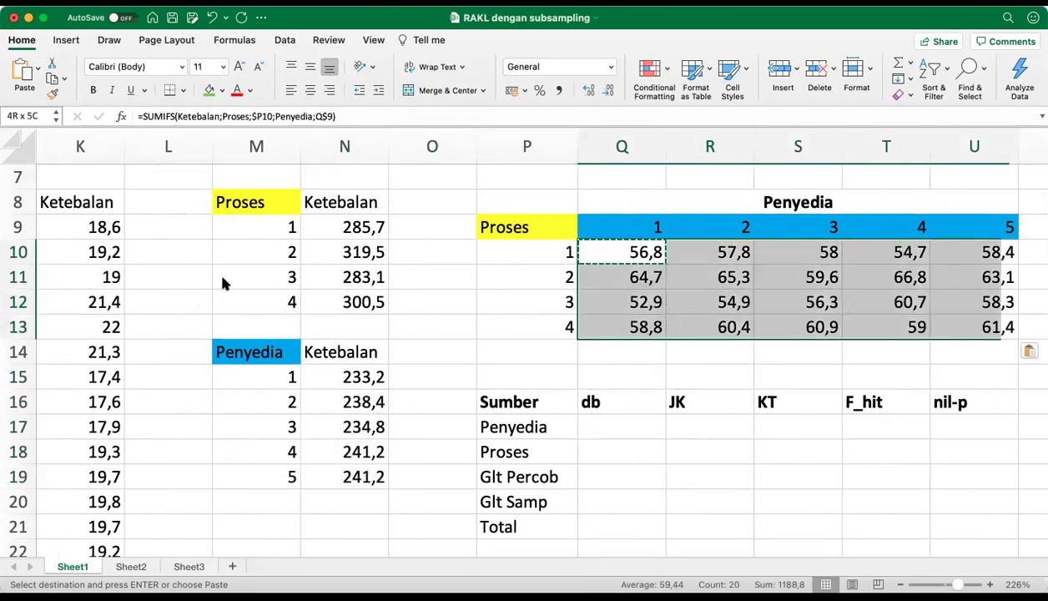
pyautogui.hscroll(2, 222, 284)
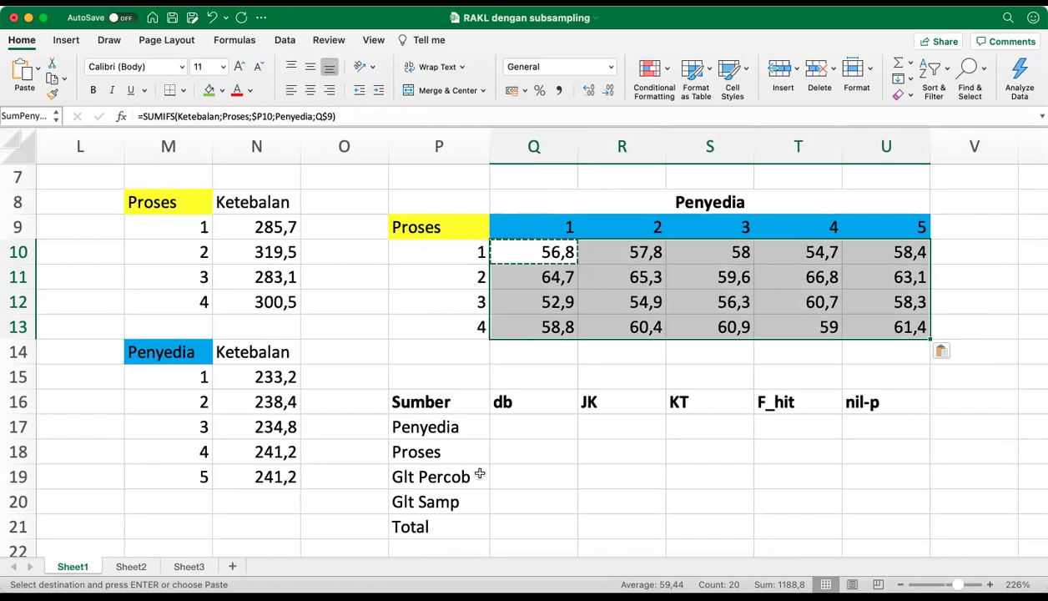
# Step: Calculate the Total degrees of freedom in Q21 of the ANOVA table with =COUNT(Ketebalan)-1
pyautogui.click(527, 524)
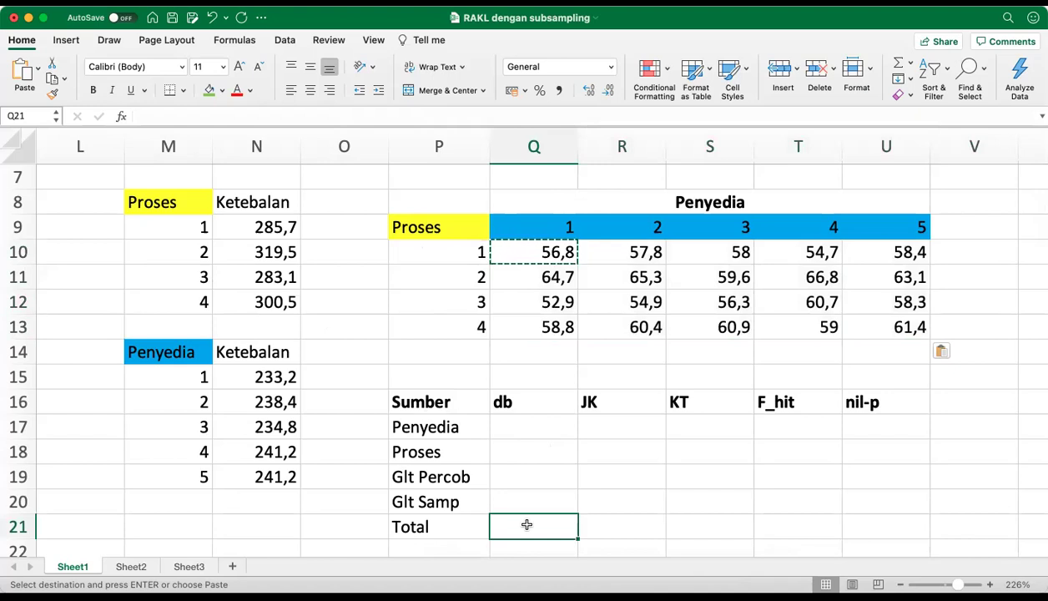
pyautogui.write('=')
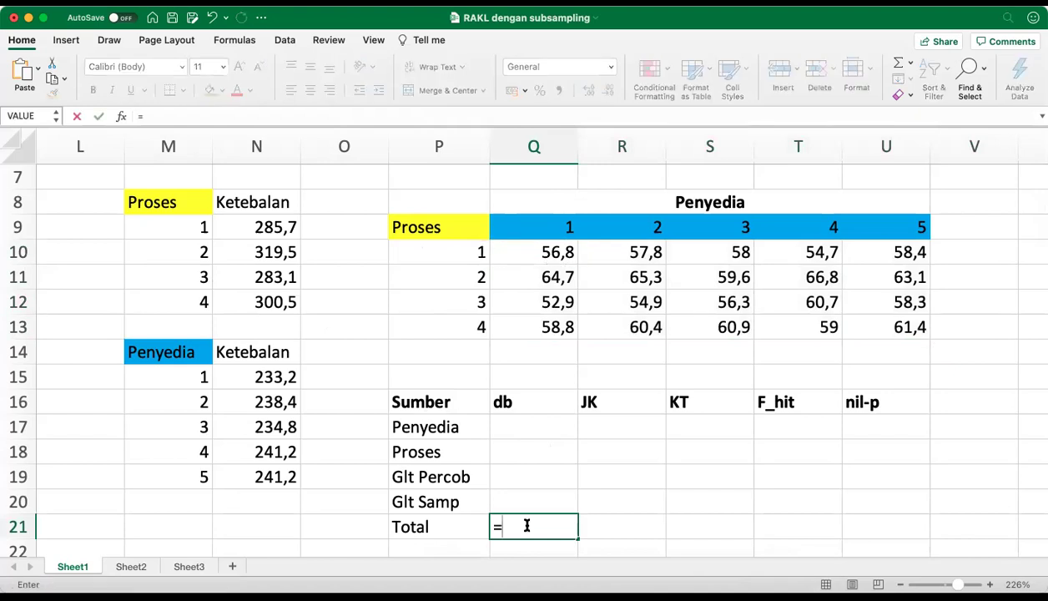
pyautogui.write('count(')
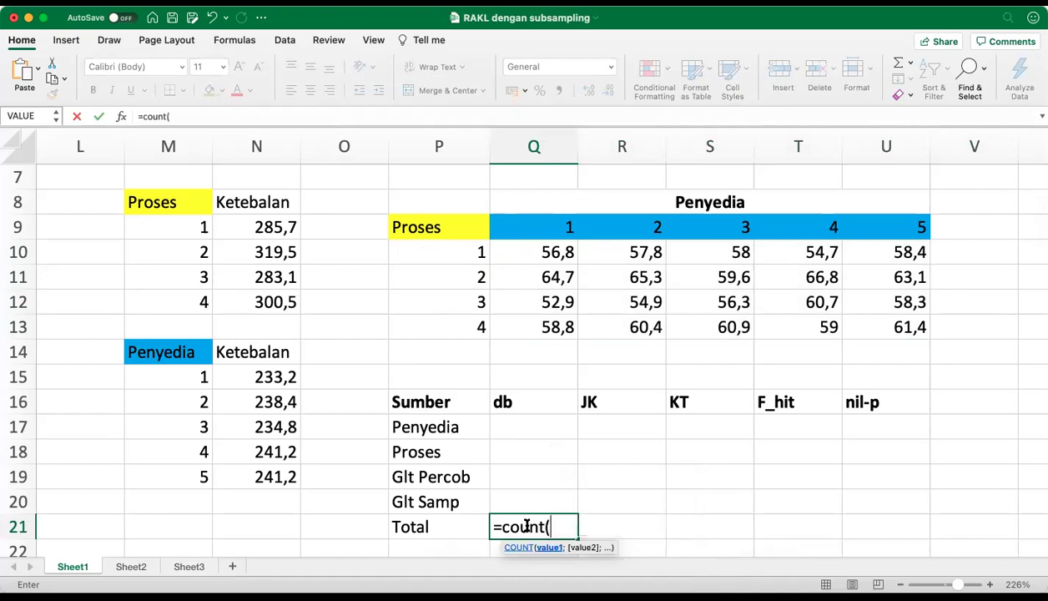
pyautogui.write('K')
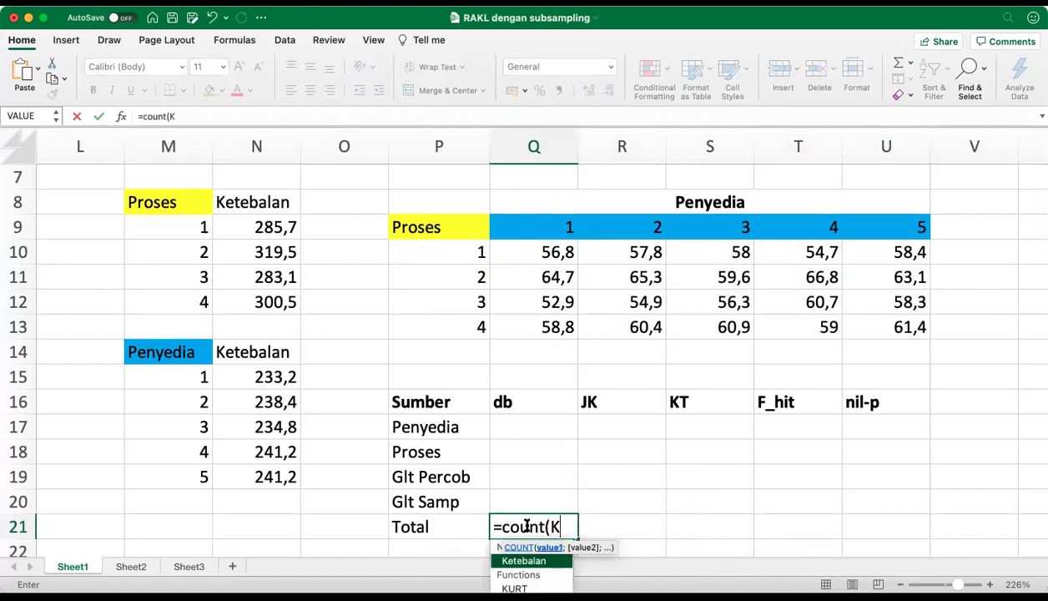
pyautogui.write('etebalan')
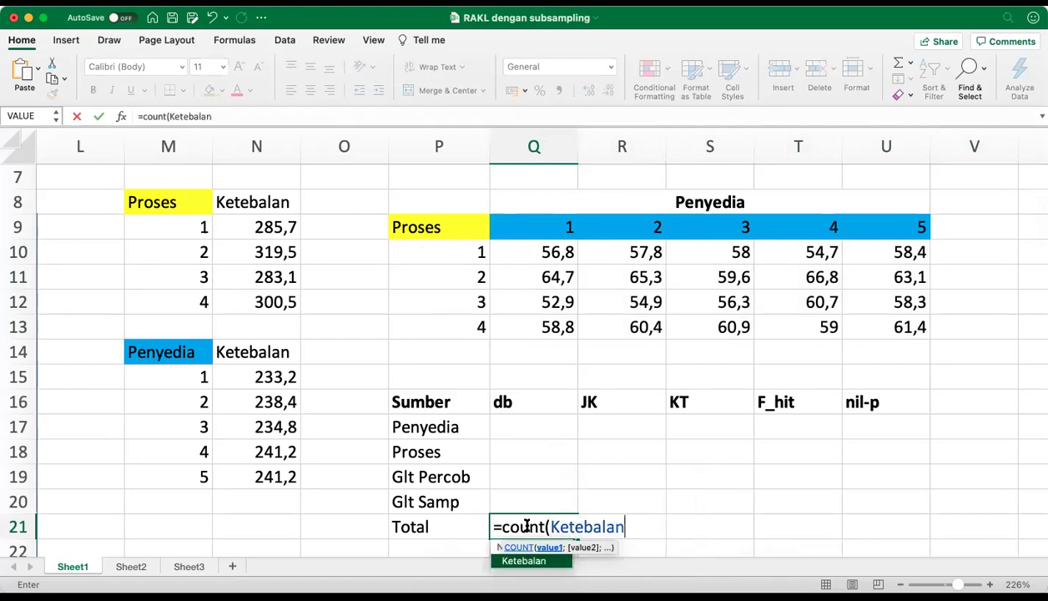
pyautogui.write(')-1')
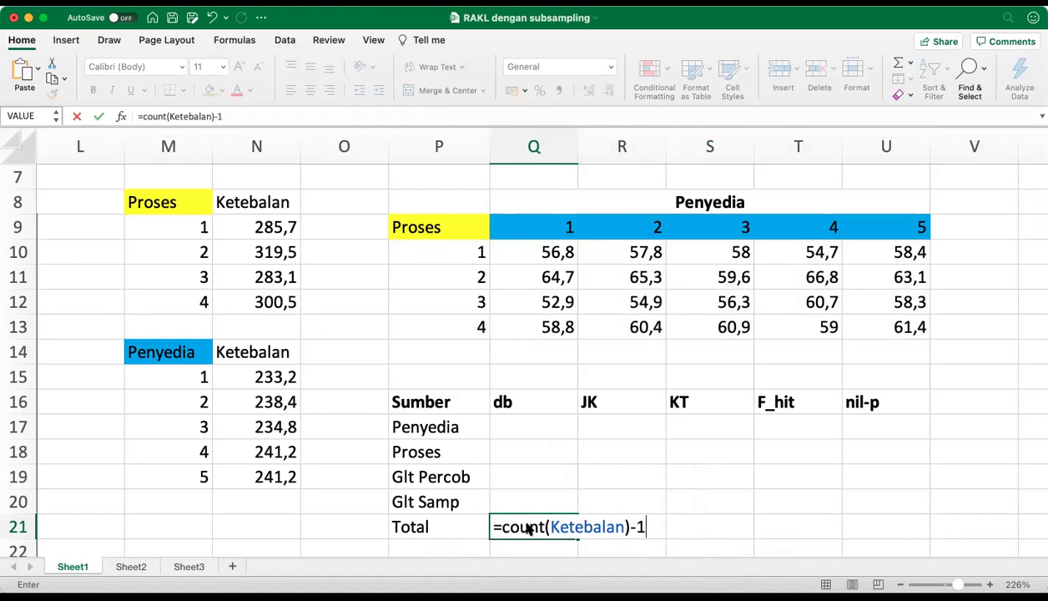
pyautogui.press('Return')
pyautogui.press('Up')
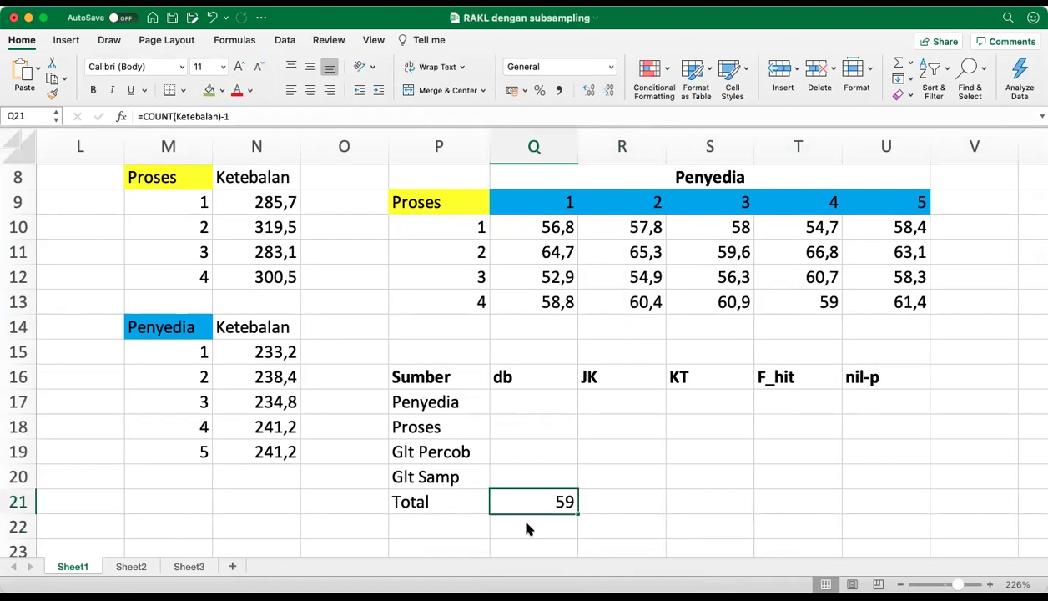
# Step: Review the problem description in rows 3 to 5 together with the raw data and totals tables
pyautogui.press('Up')
pyautogui.press('Up')
pyautogui.press('Up')
pyautogui.press('Up')
pyautogui.press('Up')
pyautogui.press('Up')
pyautogui.press('Up')
pyautogui.press('Up')
pyautogui.press('Up')
pyautogui.press('Up')
pyautogui.press('Up')
pyautogui.press('Up')
pyautogui.press('Up')
pyautogui.press('Up')
pyautogui.press('Up')
pyautogui.press('Up')
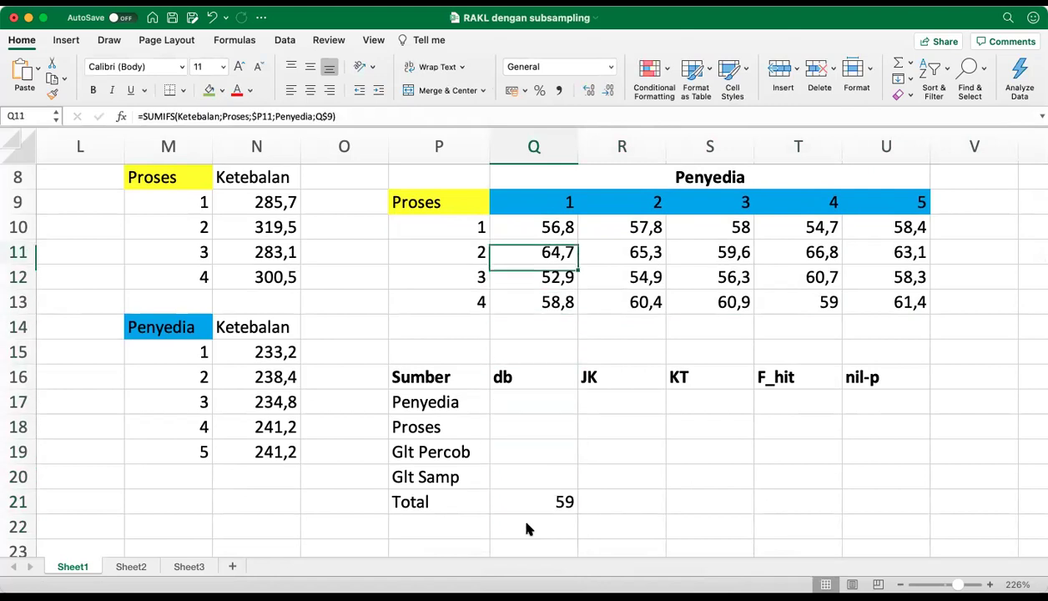
pyautogui.press('Up')
pyautogui.press('Up')
pyautogui.press('Left')
pyautogui.press('Left')
pyautogui.press('Left')
pyautogui.press('Left')
pyautogui.press('Left')
pyautogui.press('Left')
pyautogui.press('Left')
pyautogui.press('Left')
pyautogui.press('Left')
pyautogui.press('Left')
pyautogui.press('Left')
pyautogui.press('Left')
pyautogui.press('Left')
pyautogui.press('Left')
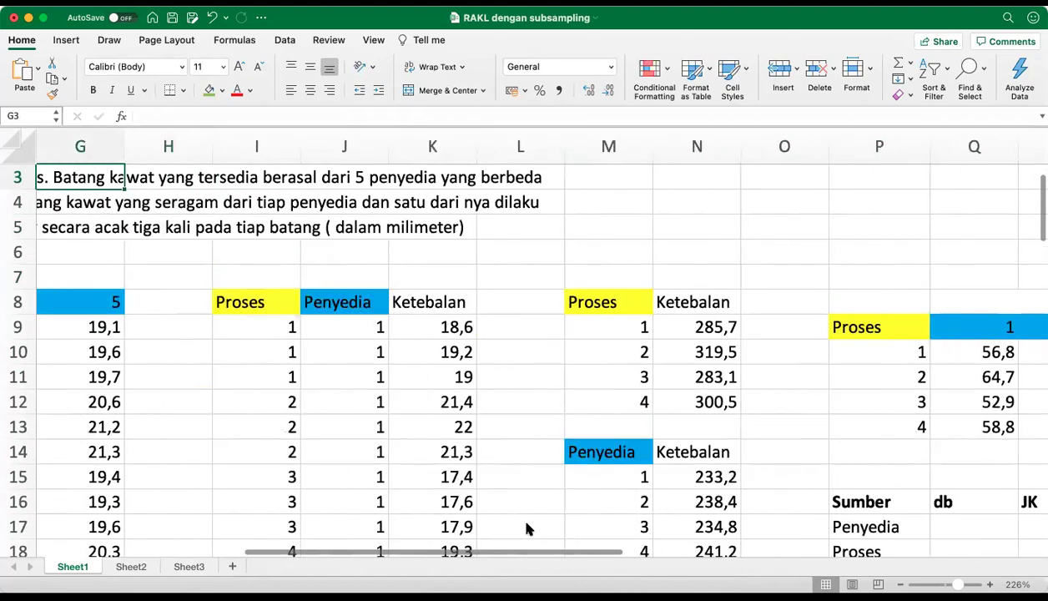
pyautogui.press('Left')
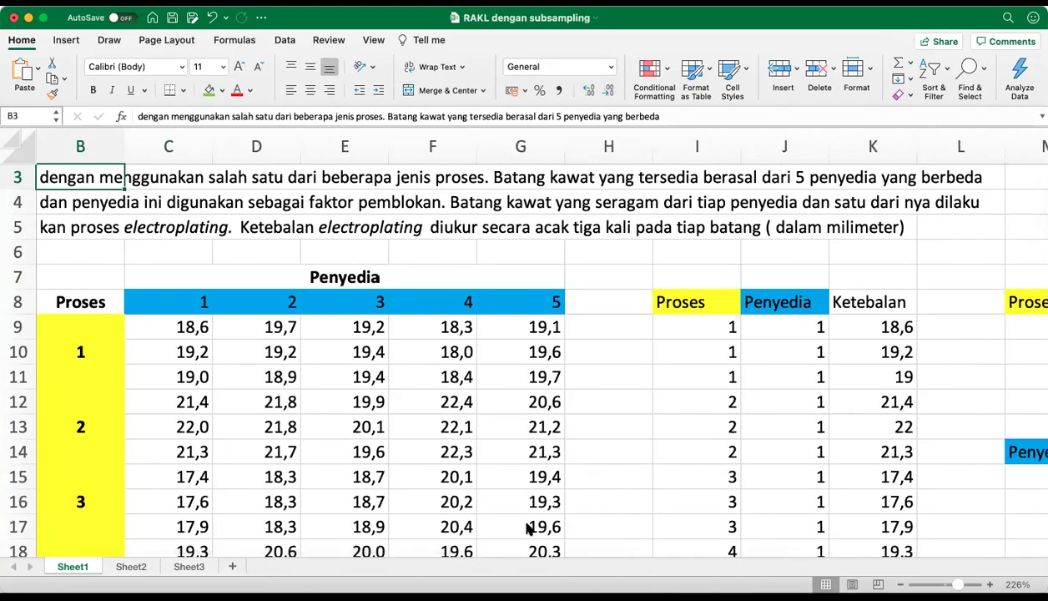
pyautogui.press('Right')
pyautogui.press('Right')
pyautogui.press('Right')
pyautogui.press('Right')
pyautogui.press('Right')
pyautogui.press('Right')
pyautogui.press('Right')
pyautogui.press('Right')
pyautogui.press('Right')
pyautogui.press('Right')
pyautogui.press('Right')
pyautogui.press('Right')
pyautogui.press('Right')
pyautogui.press('Right')
pyautogui.press('Right')
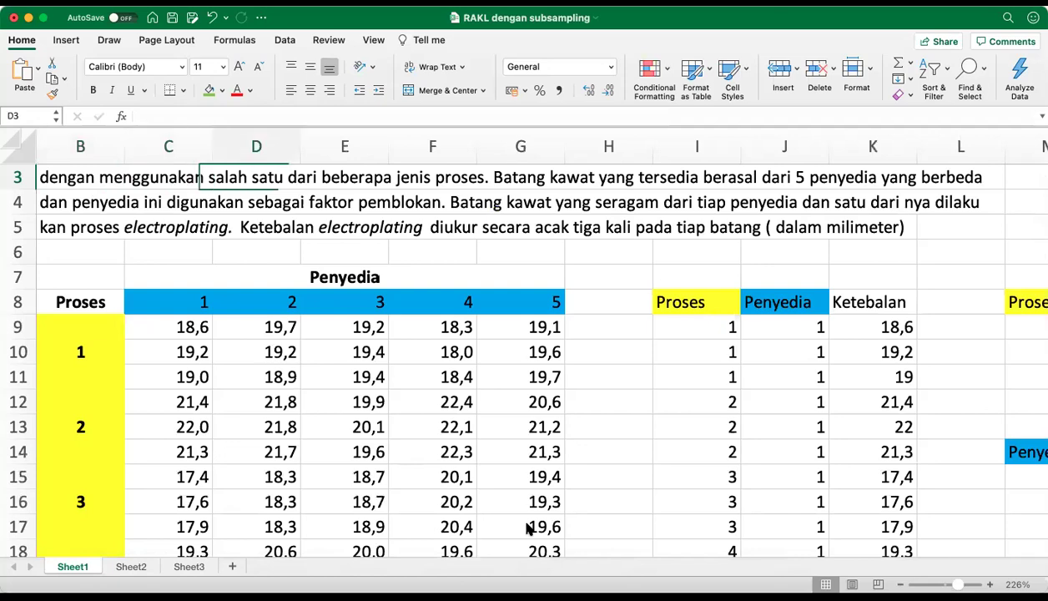
pyautogui.press('Right')
pyautogui.press('Right')
pyautogui.press('Right')
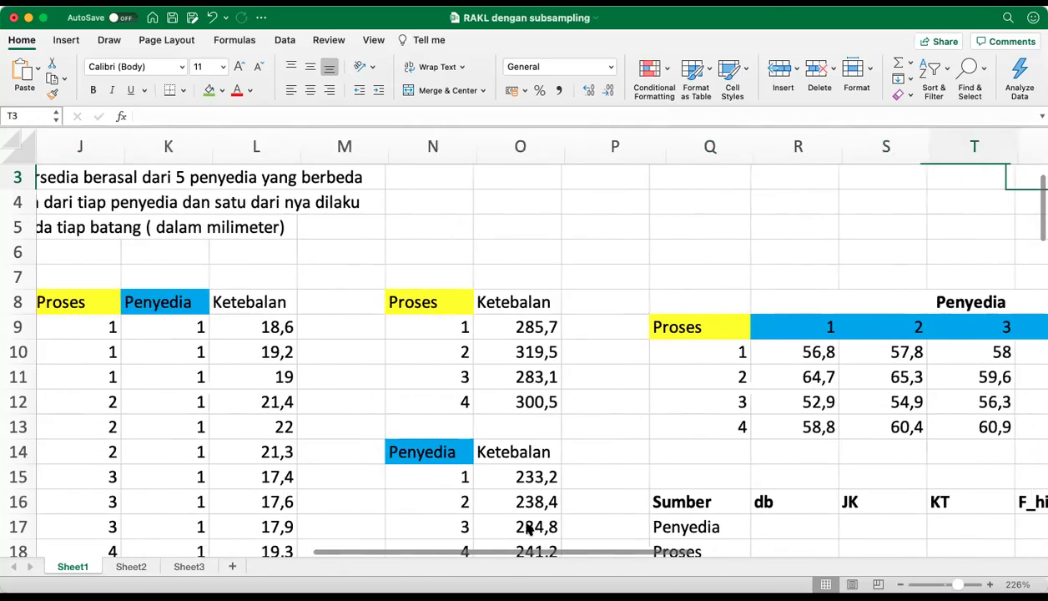
pyautogui.press('Down')
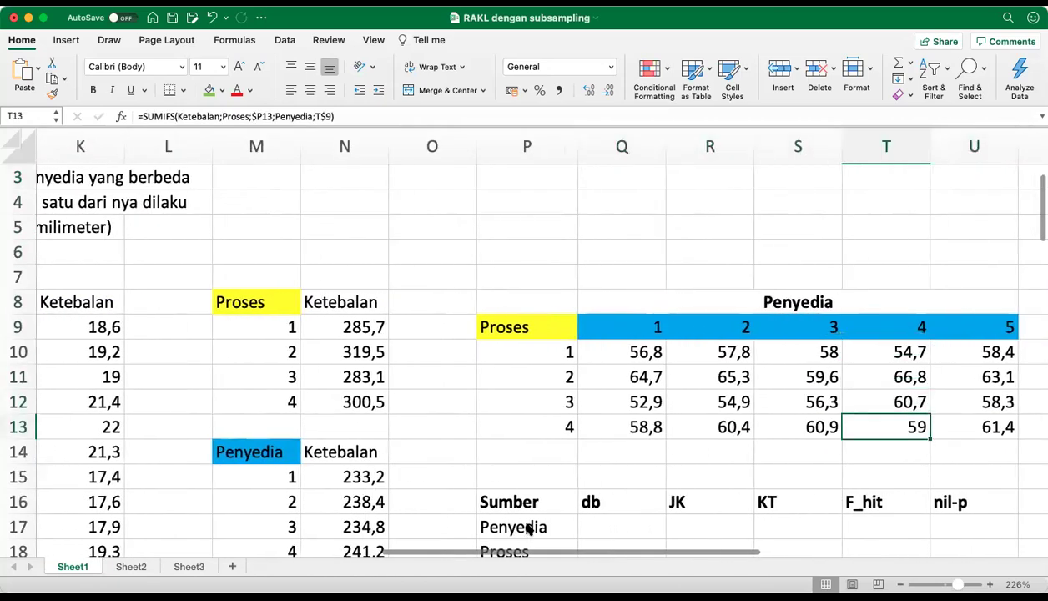
# Step: Calculate the Penyedia degrees of freedom in Q17 with =COUNT(SumPenyedia)-1
pyautogui.click(614, 528)
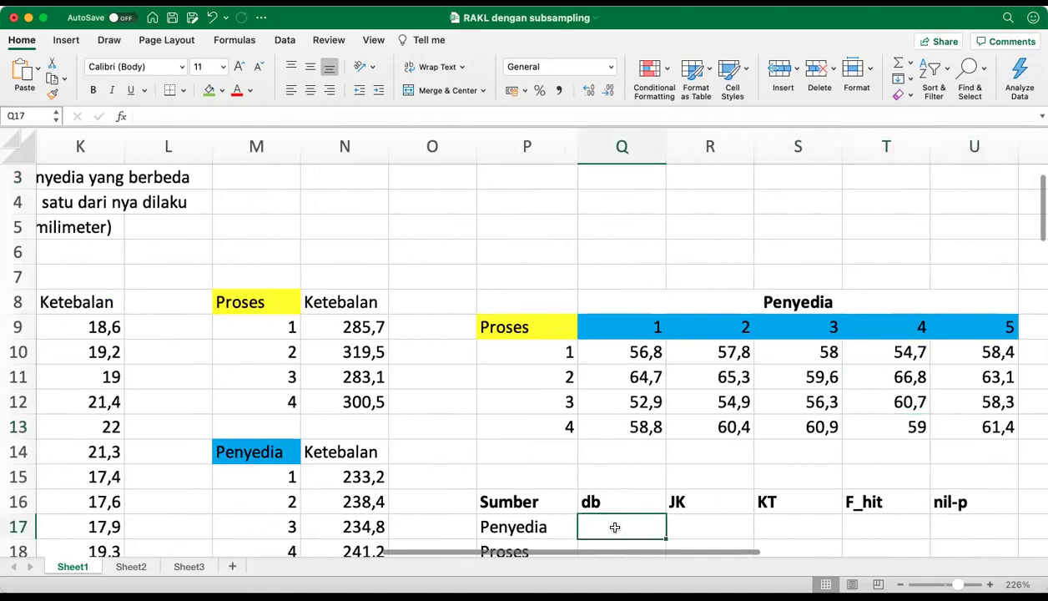
pyautogui.write('=count(')
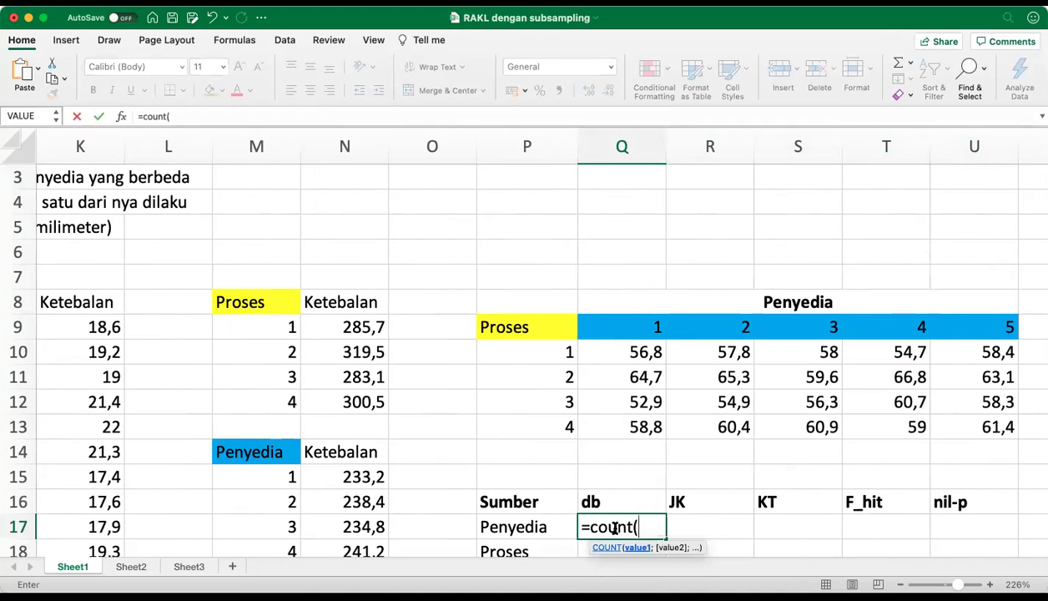
pyautogui.click(362, 478)
pyautogui.moveTo(361, 478)
pyautogui.mouseDown()
pyautogui.moveTo(361, 546)
pyautogui.moveTo(361, 480)
pyautogui.mouseUp()
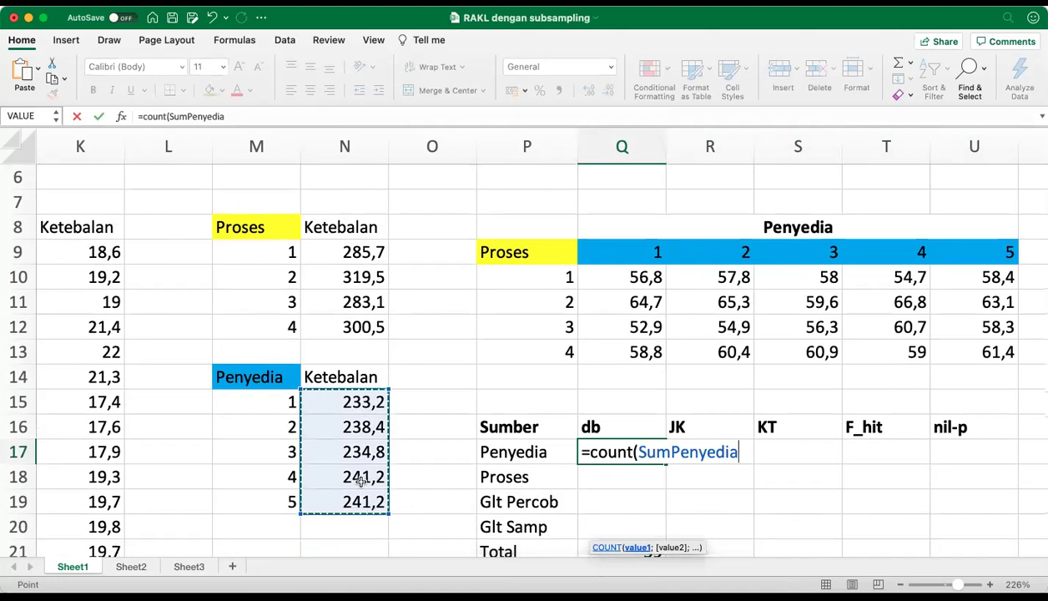
pyautogui.write(')-1')
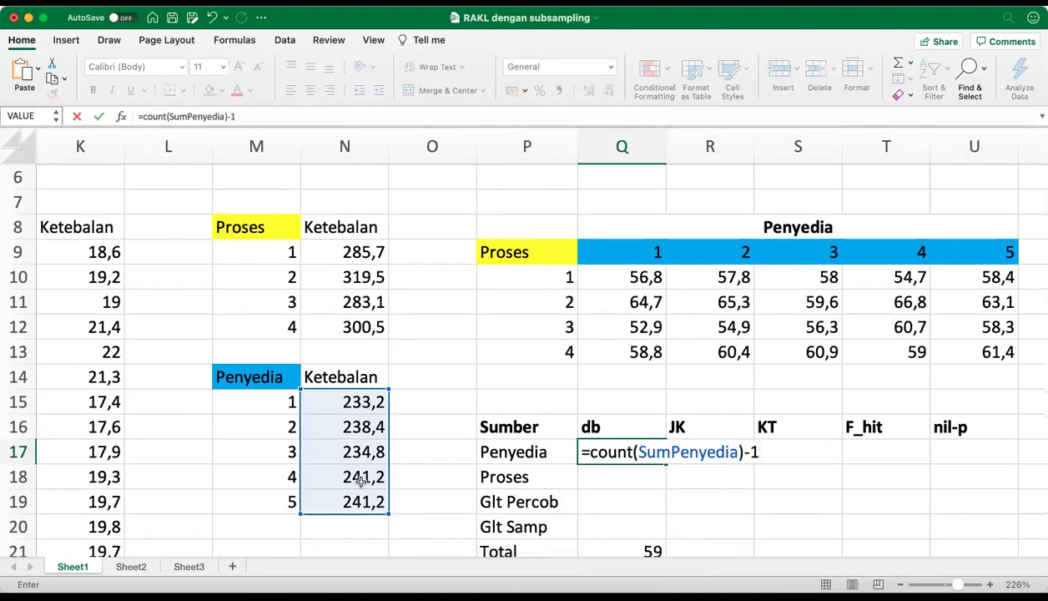
pyautogui.press('Return')
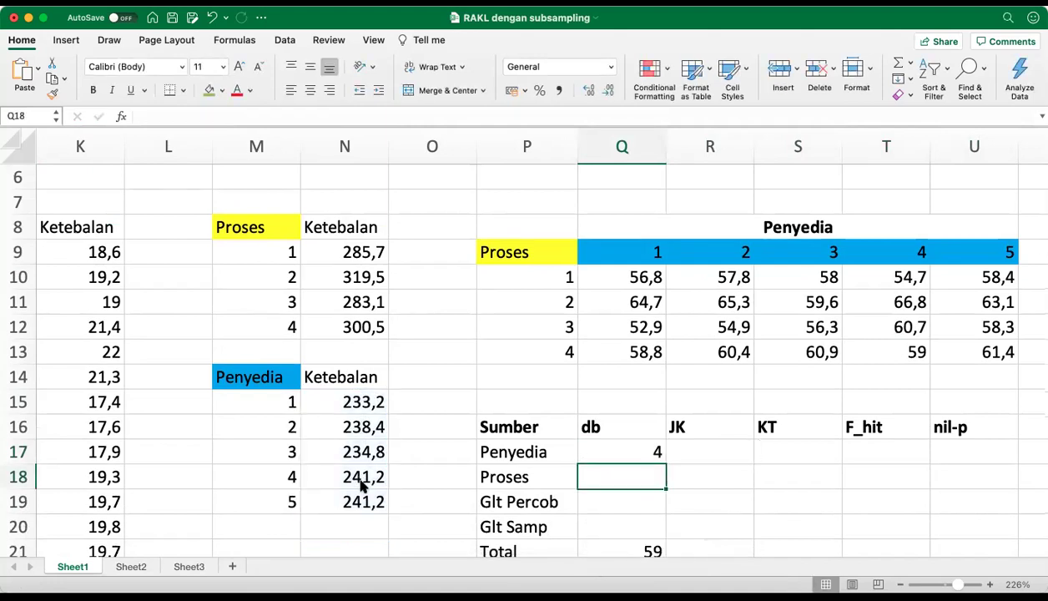
# Step: Calculate the Proses degrees of freedom in Q18 with =COUNT(SumProses)-1
pyautogui.write('=co')
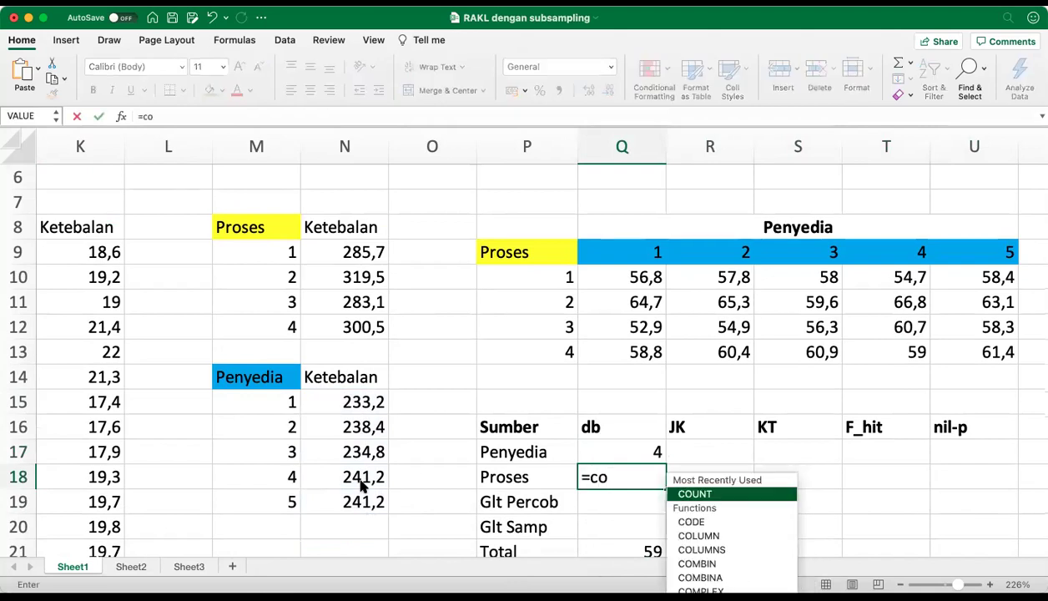
pyautogui.write('unt(')
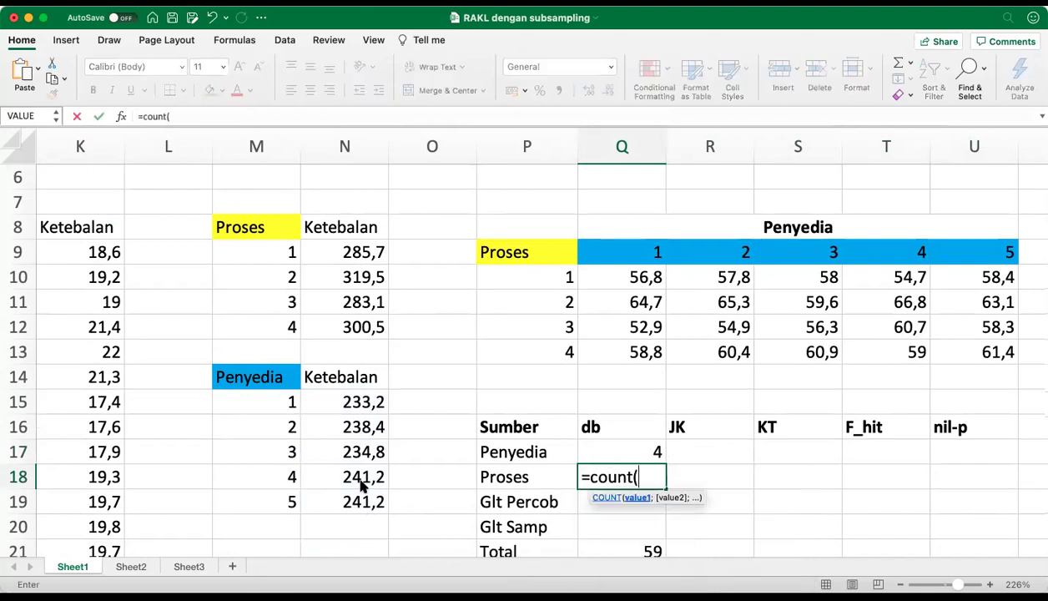
pyautogui.click(342, 255)
pyautogui.hotkey('shift', 'Down')
pyautogui.hotkey('shift', 'Down')
pyautogui.hotkey('shift', 'Down')
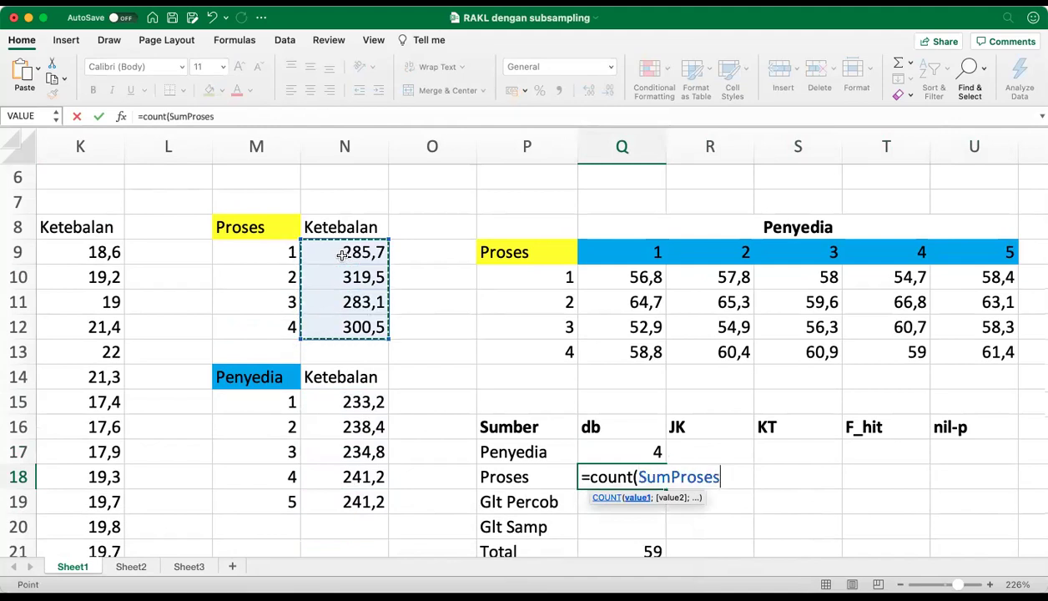
pyautogui.write(')-1')
pyautogui.press('Return')
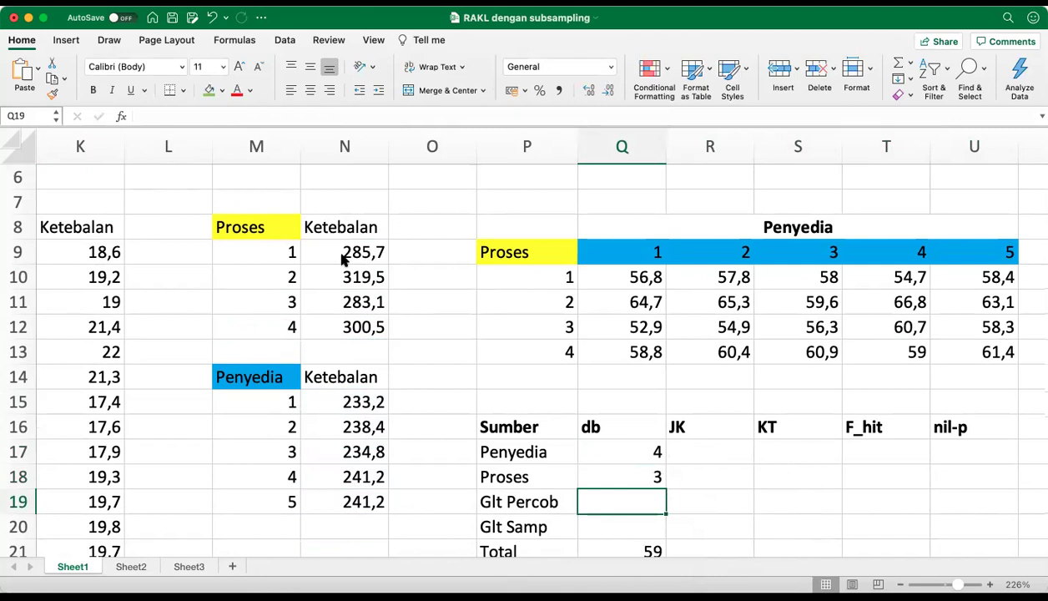
# Step: Calculate the Glt Percob degrees of freedom in Q19 with =Q17*Q18
pyautogui.write('=')
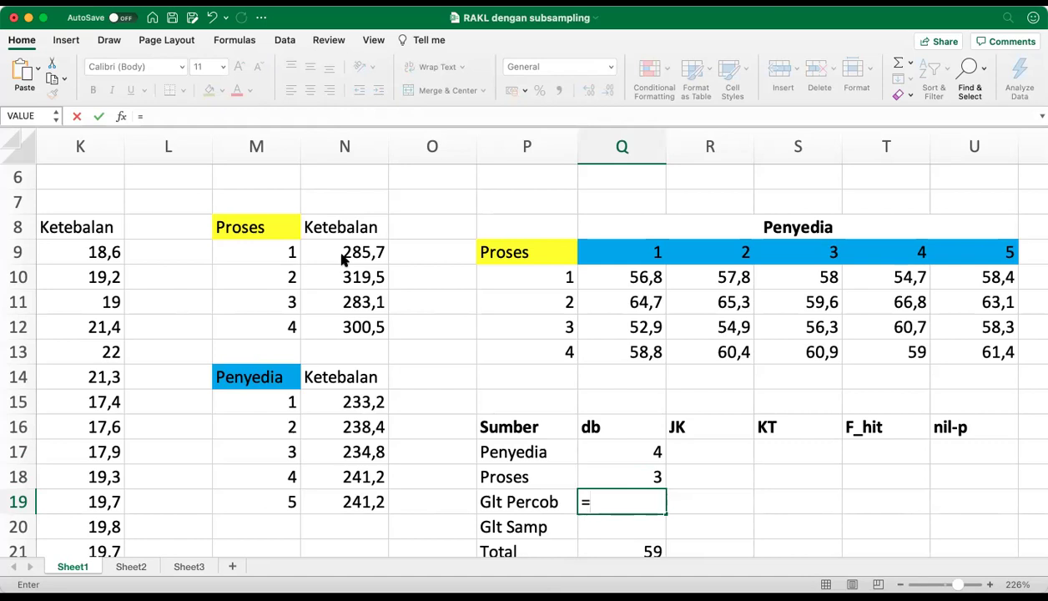
pyautogui.press('Up')
pyautogui.press('Up')
pyautogui.write('*')
pyautogui.press('Up')
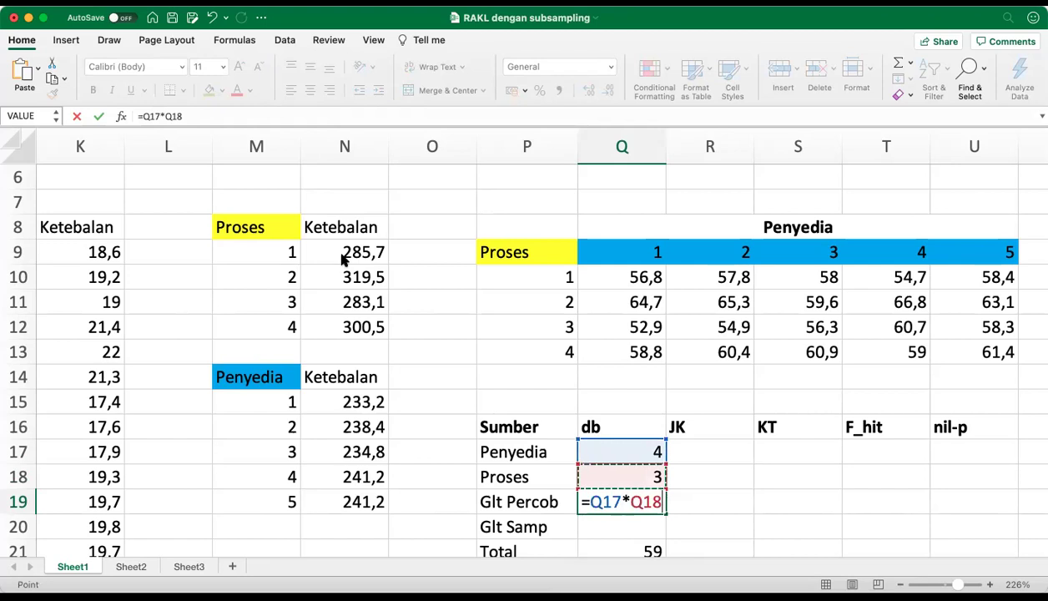
pyautogui.press('Return')
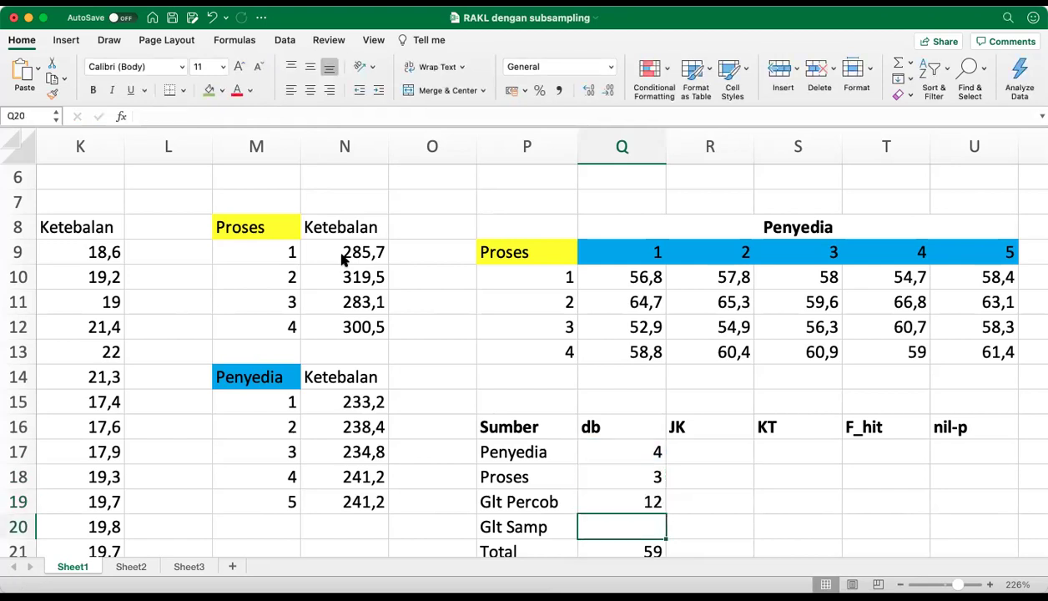
# Step: Calculate the Glt Samp degrees of freedom in Q20 with =Q21-Q17-Q18-Q19
pyautogui.write('=')
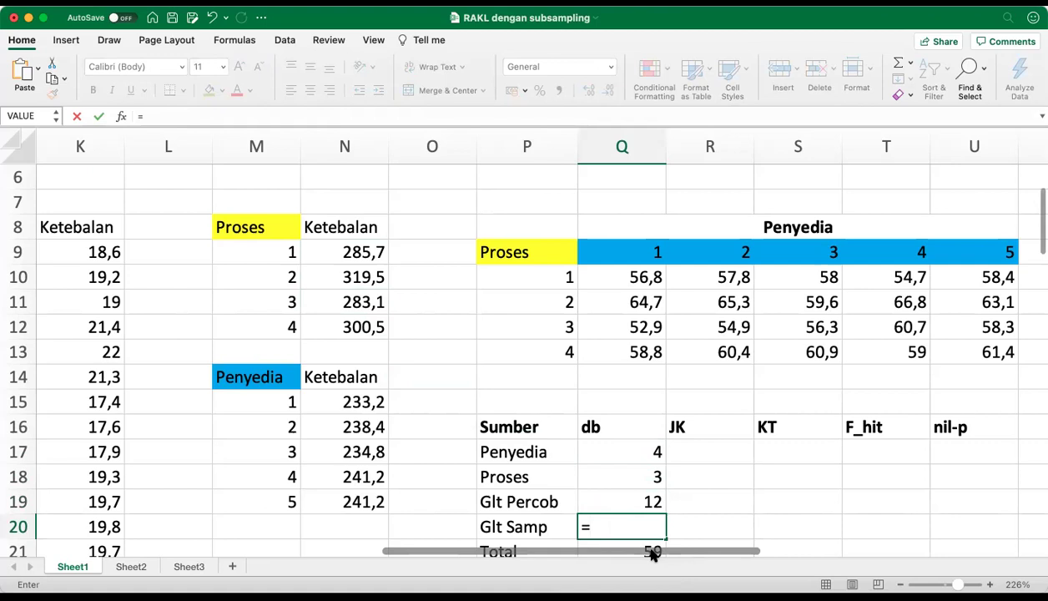
pyautogui.press('Down')
pyautogui.press('Down')
pyautogui.press('Down')
pyautogui.press('Up')
pyautogui.press('Up')
pyautogui.press('Up')
pyautogui.press('Up')
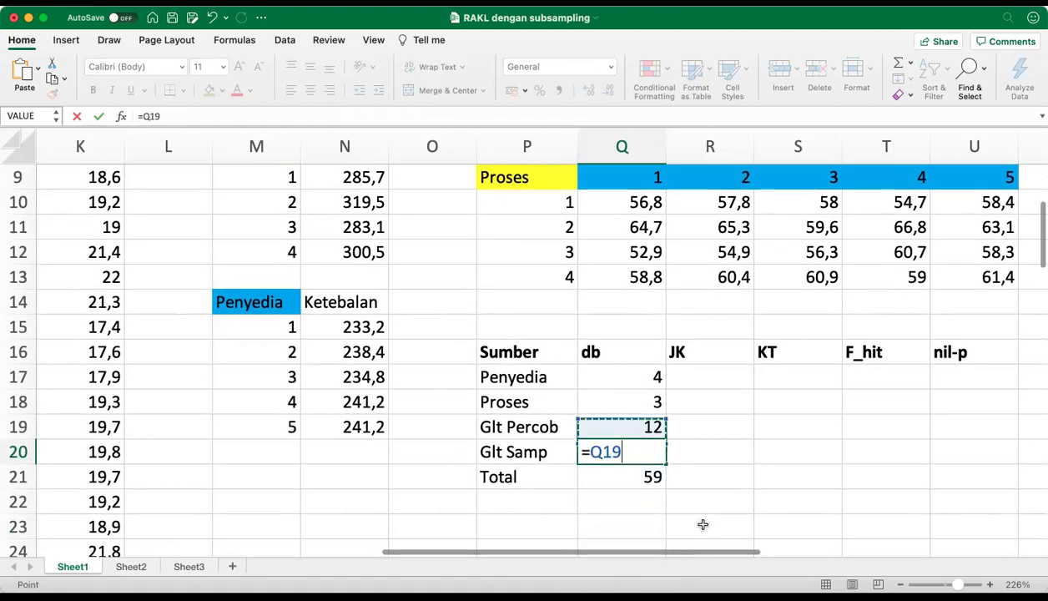
pyautogui.press('Down')
pyautogui.press('Down')
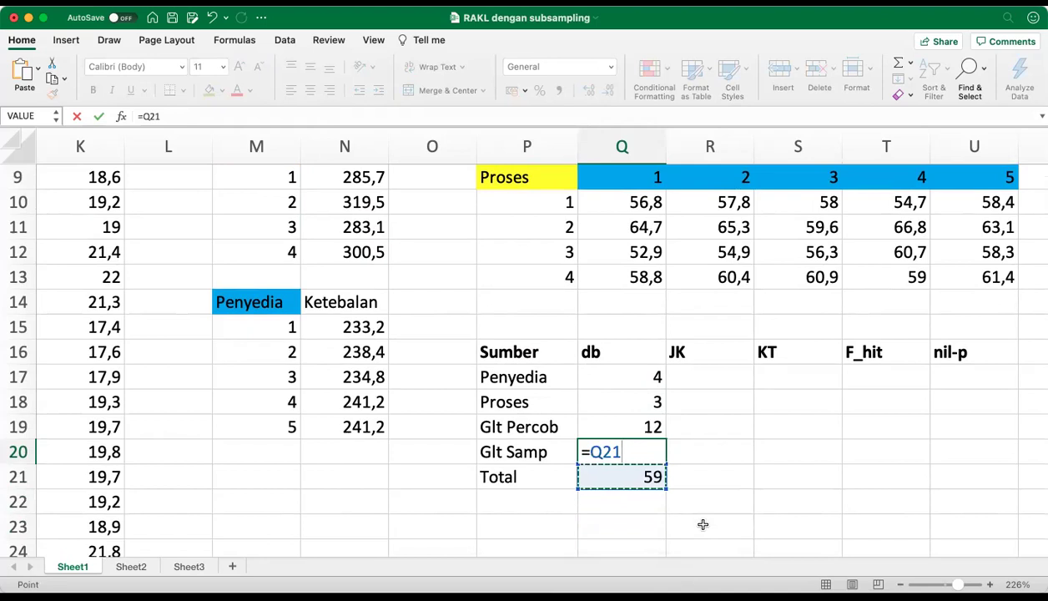
pyautogui.write('-')
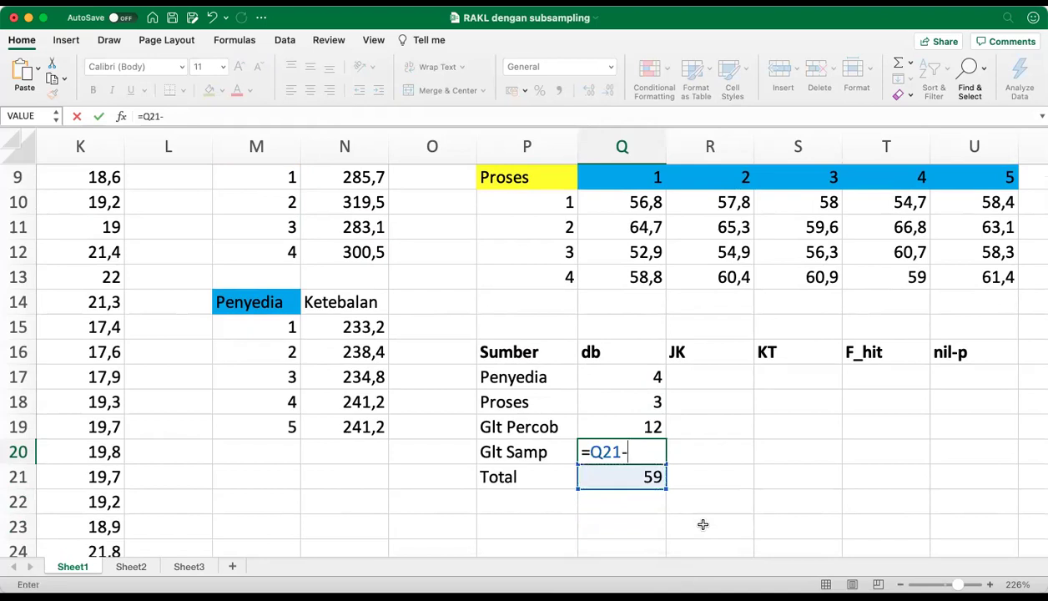
pyautogui.click(654, 378)
pyautogui.write('-')
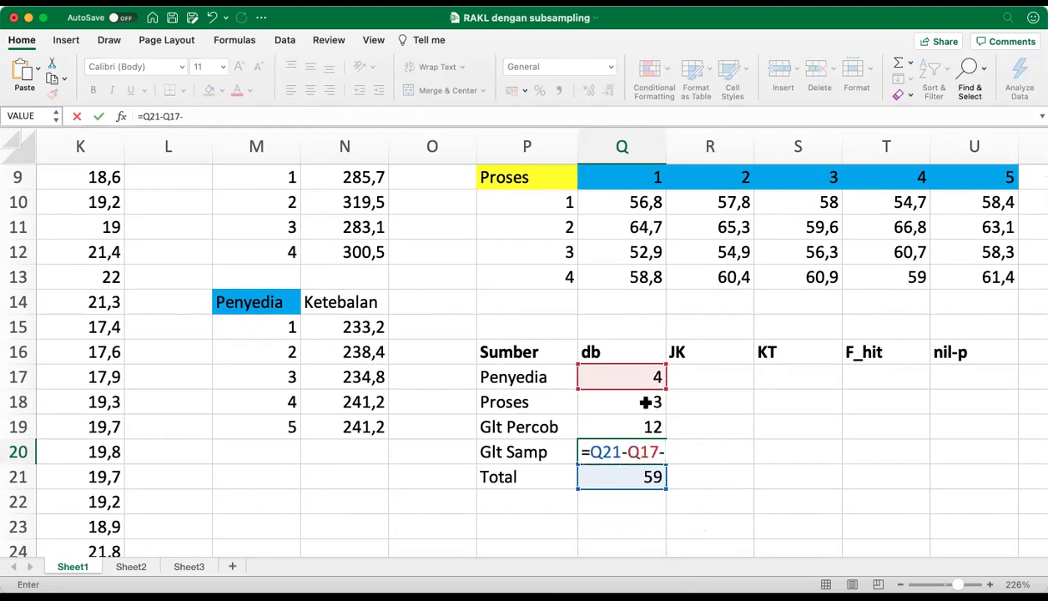
pyautogui.click(647, 403)
pyautogui.write('-')
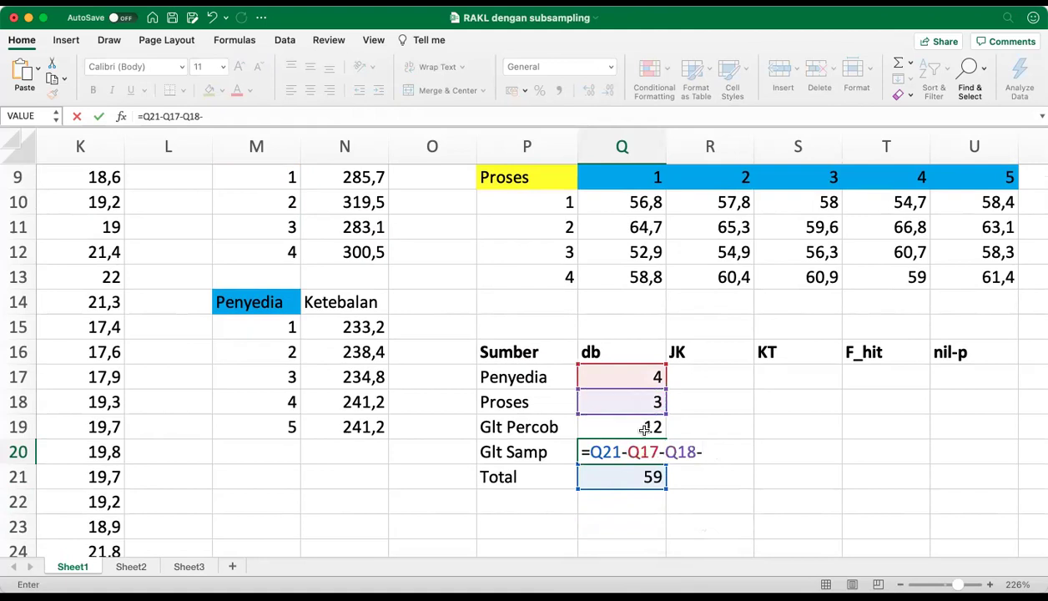
pyautogui.click(648, 427)
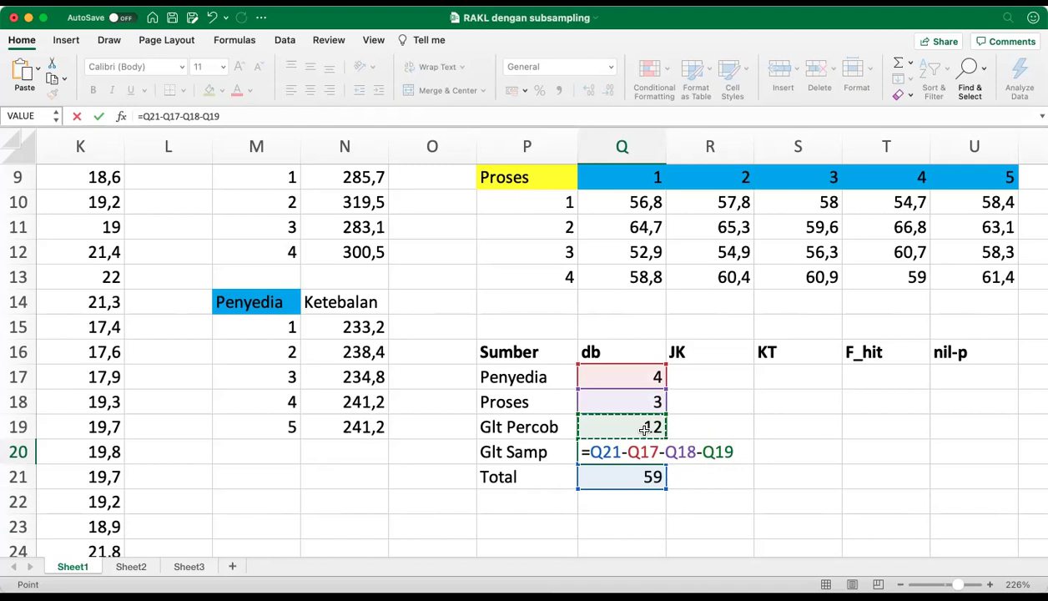
pyautogui.press('Return')
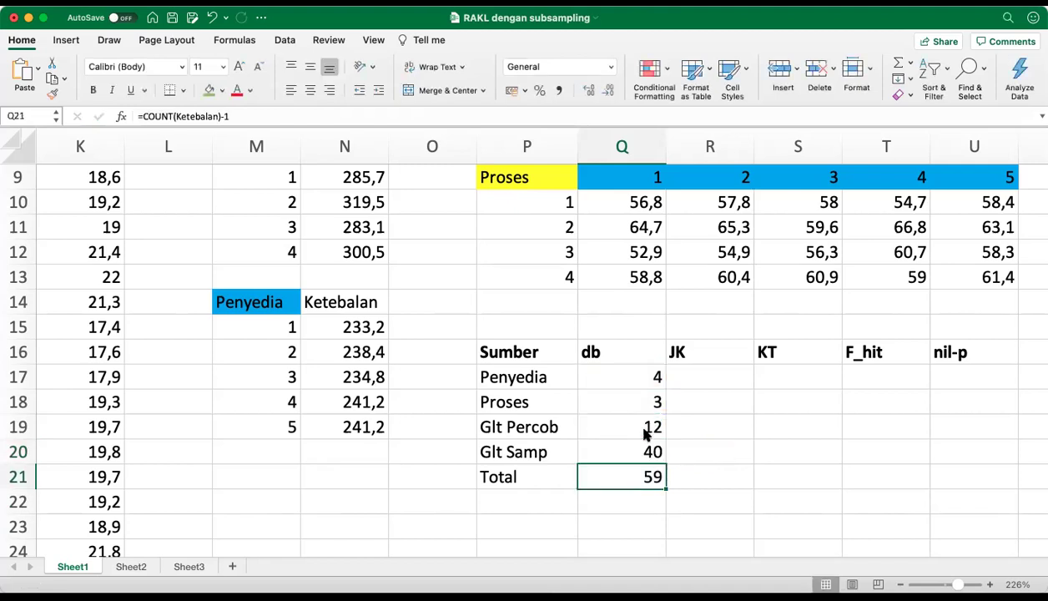
# Step: Calculate the Total sum of squares (JK) in R21 with =SUMSQ(Ketebalan)-SUM(Ketebalan)^2/COUNT(Ketebalan)
pyautogui.press('Right')
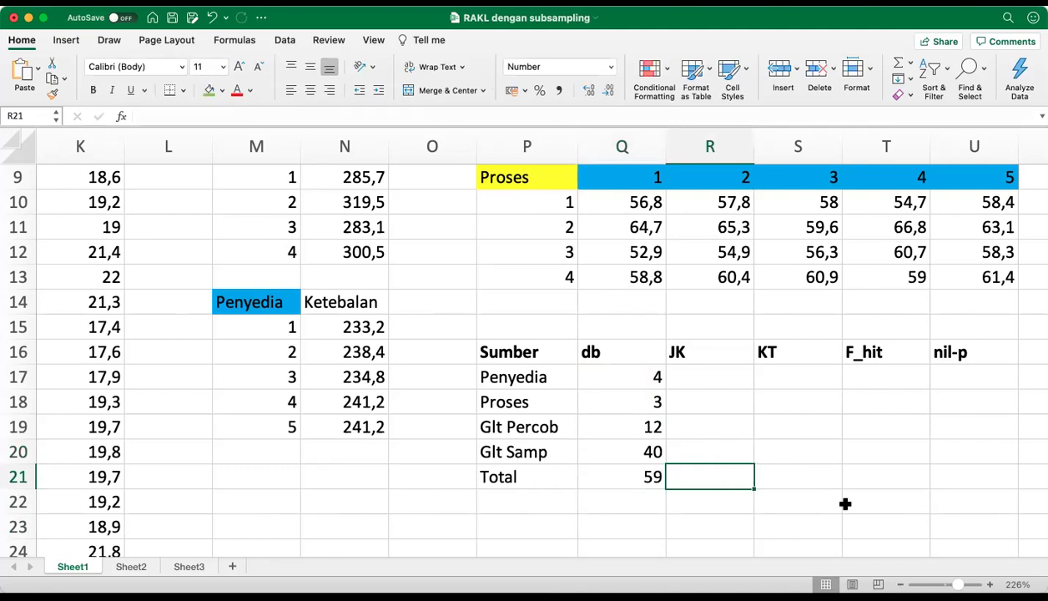
pyautogui.write('=sumsq')
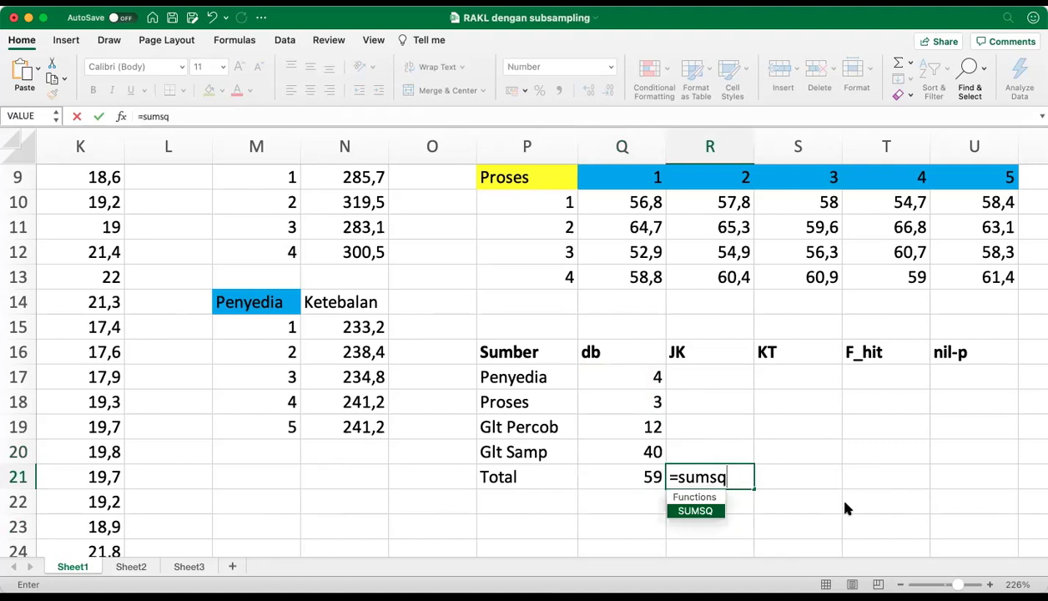
pyautogui.write('(')
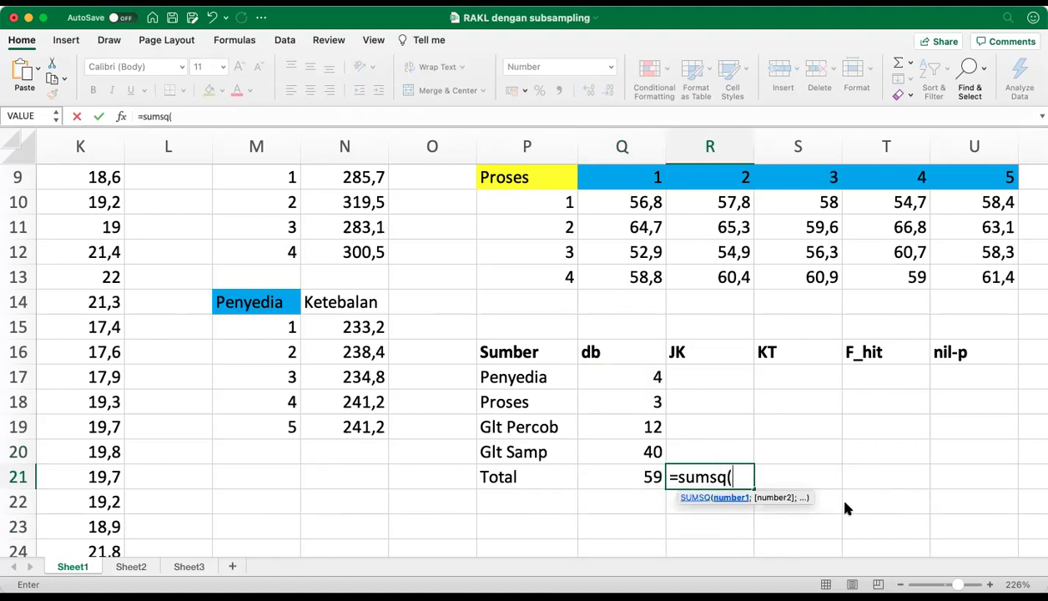
pyautogui.write('Ketebalan)')
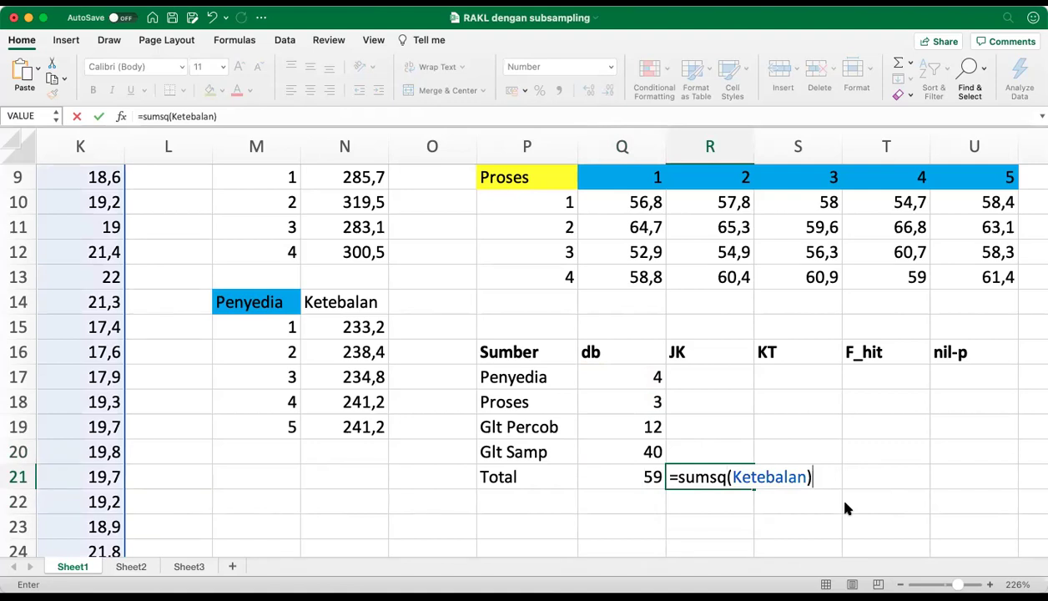
pyautogui.write('-sum(')
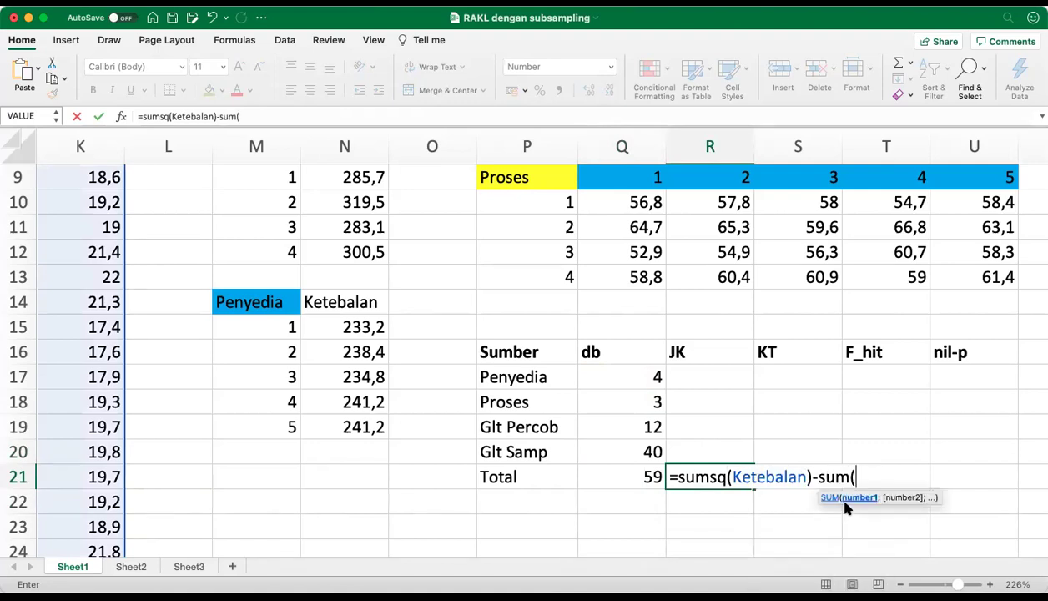
pyautogui.write('ketebalan')
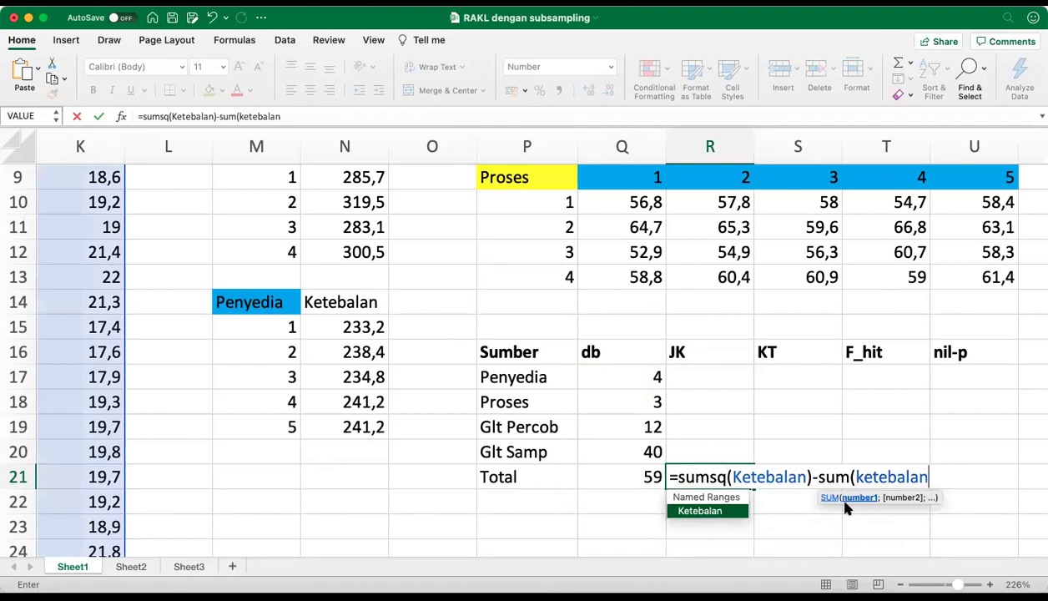
pyautogui.write('(^2/')
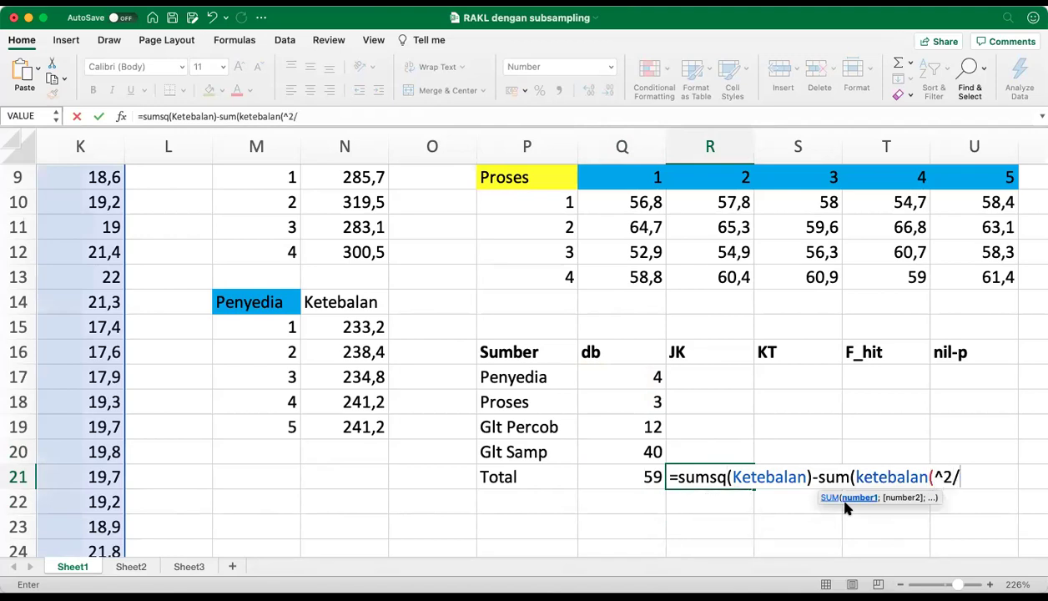
pyautogui.write('count(')
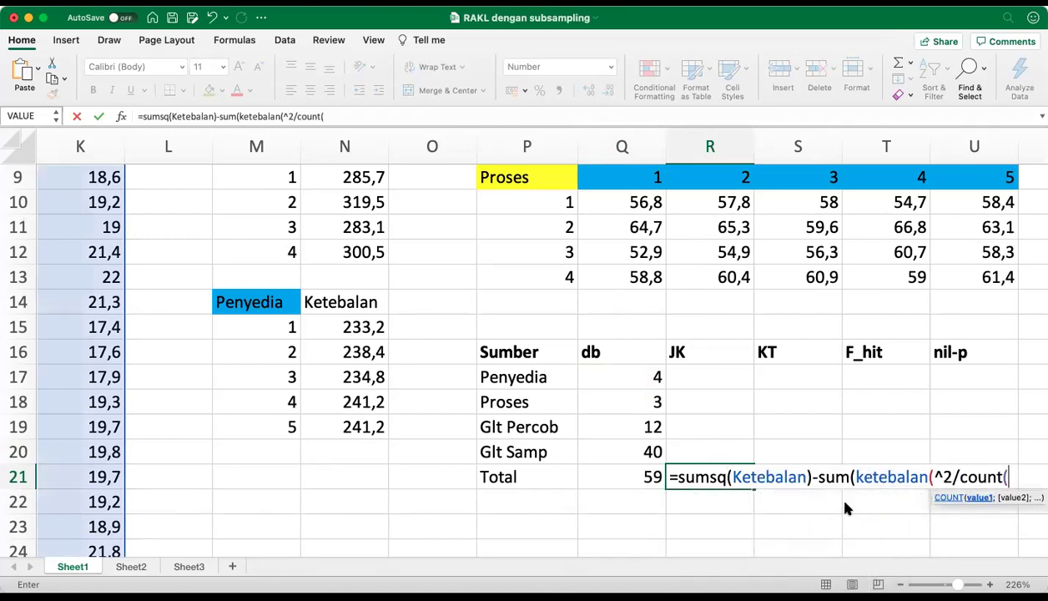
pyautogui.write('Ketebalan')
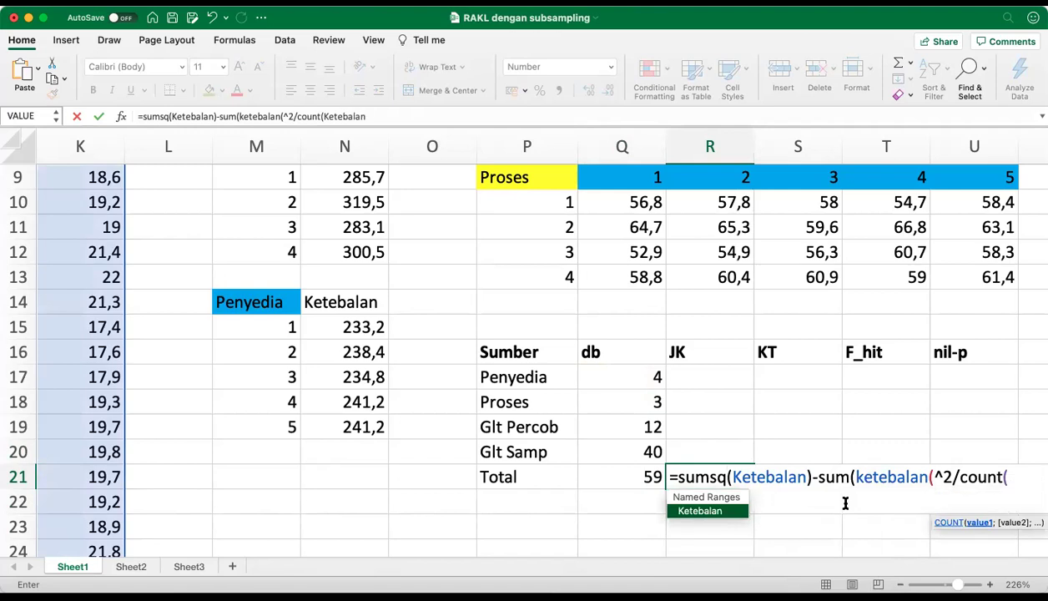
pyautogui.write(')')
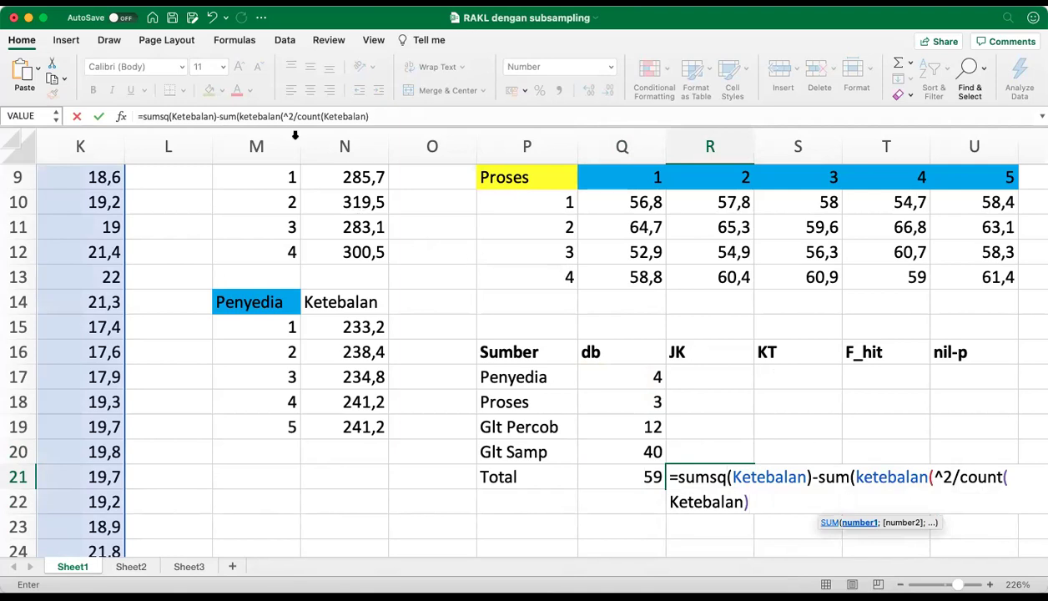
pyautogui.click(283, 116)
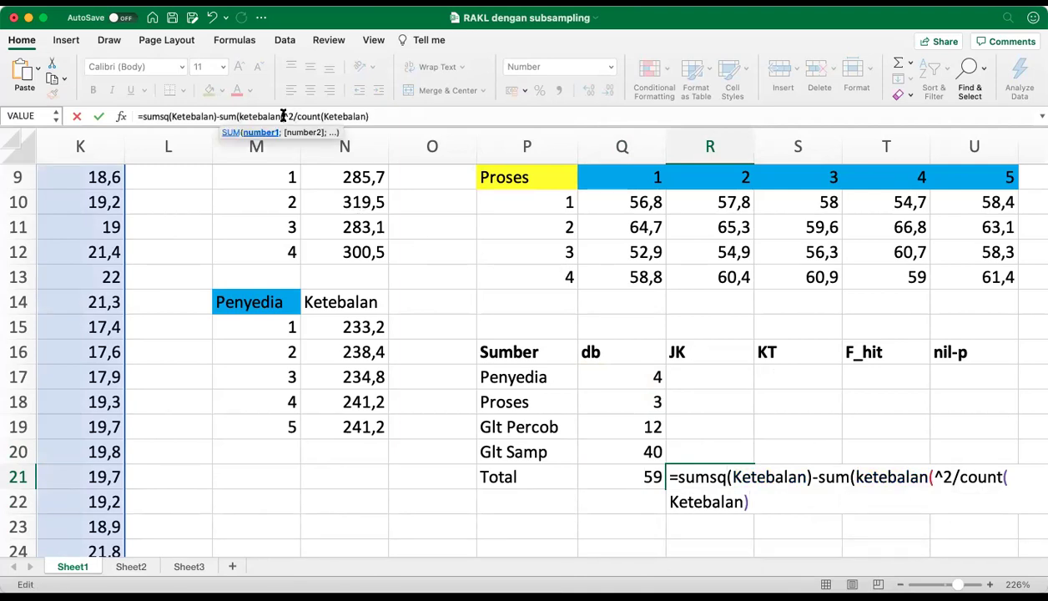
pyautogui.press('BackSpace')
pyautogui.write(')')
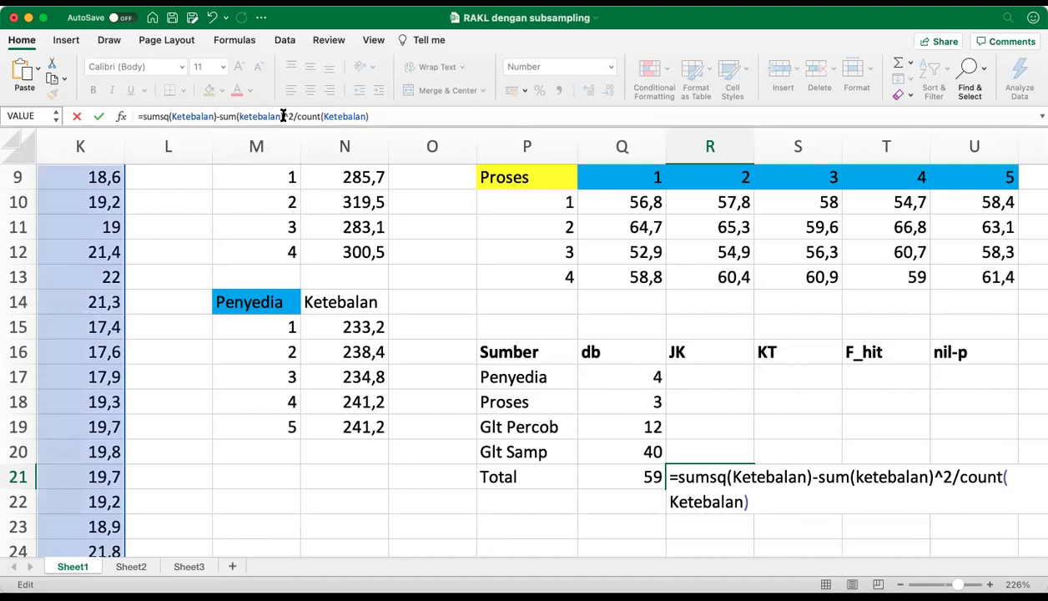
pyautogui.press('Return')
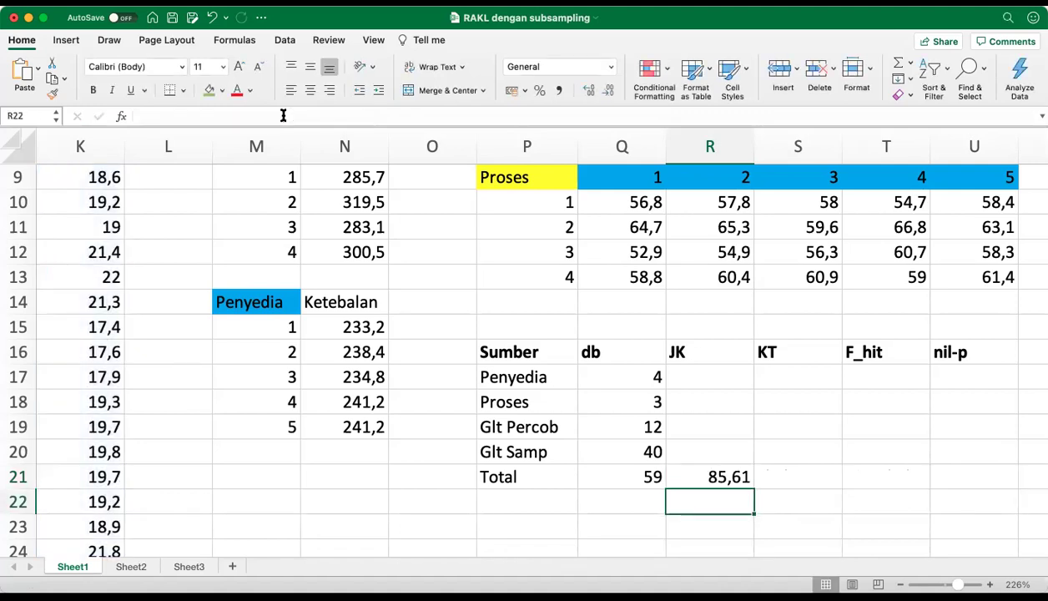
# Step: Copy the Total sum of squares formula from R21 into the Penyedia JK cell R17
pyautogui.press('Up')
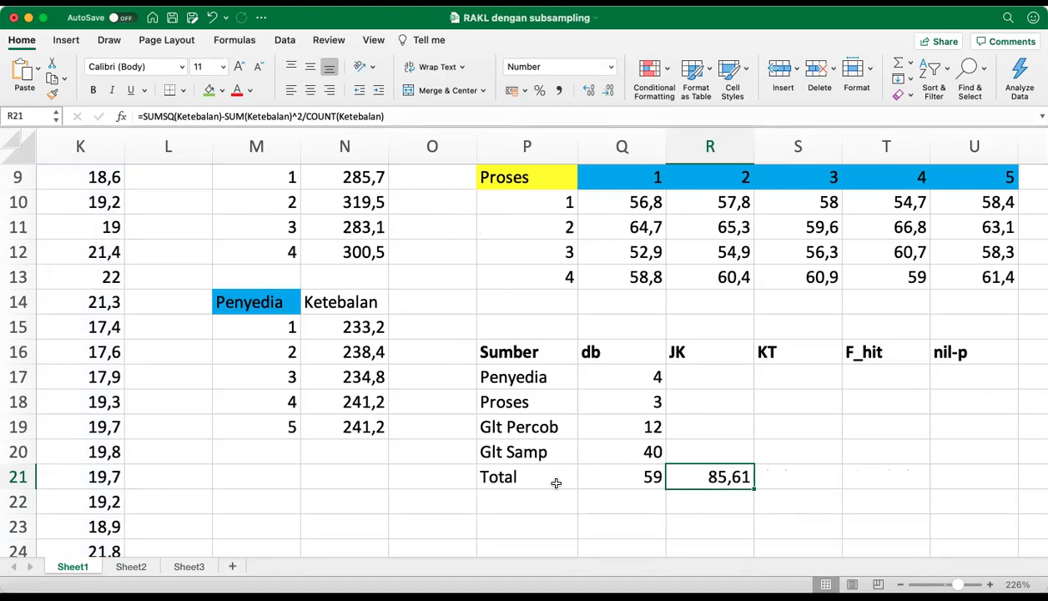
pyautogui.press('super+c')
pyautogui.press('Up')
pyautogui.press('Up')
pyautogui.press('Up')
pyautogui.press('Up')
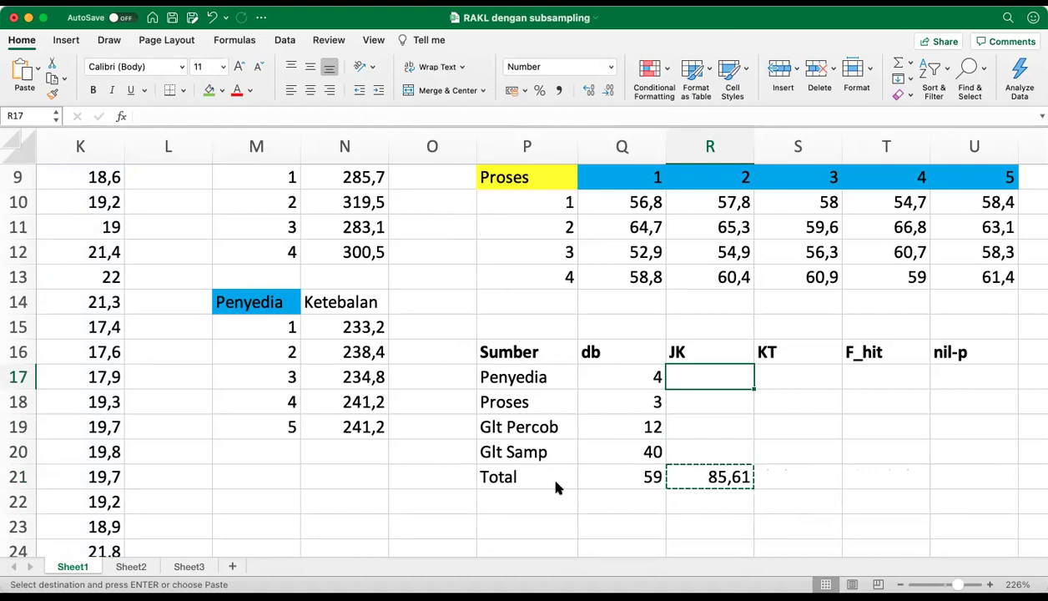
pyautogui.press('super+v')
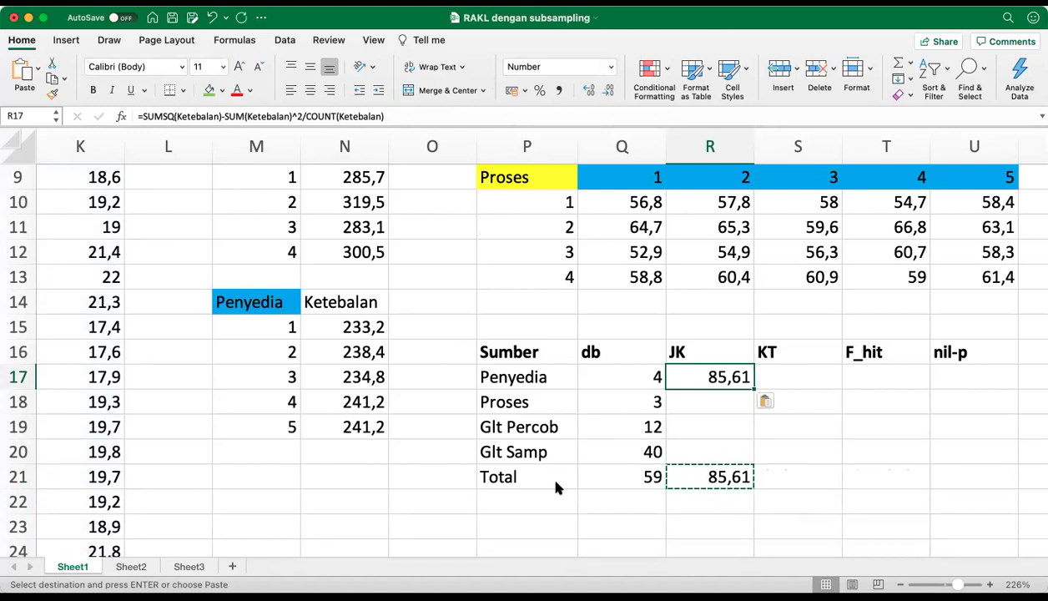
# Step: In the Penyedia JK formula in R17, replace the SUMSQ argument with the named range SumPenyedia
pyautogui.click(401, 117)
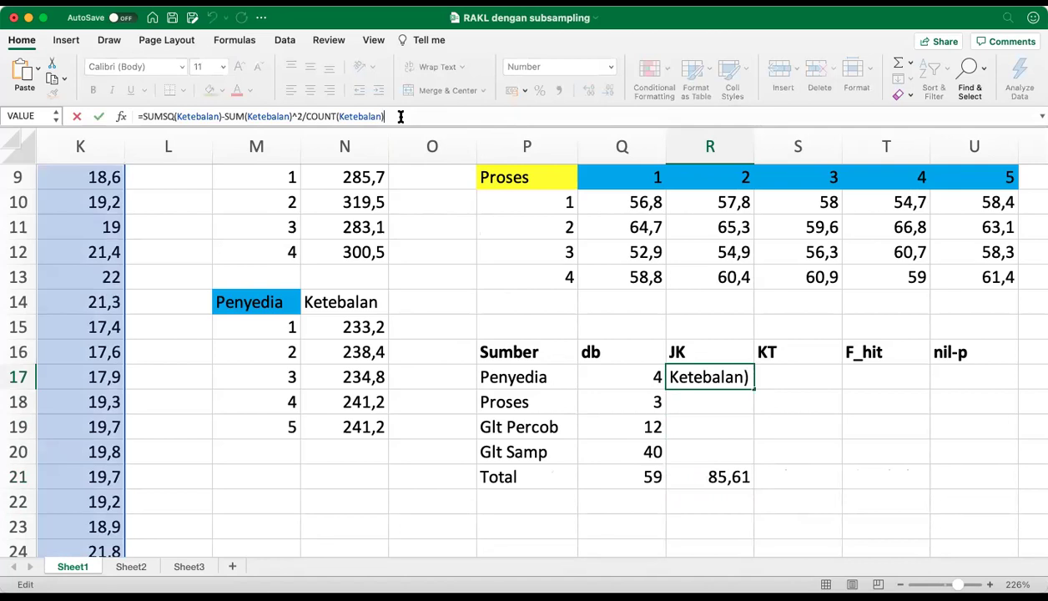
pyautogui.press('BackSpace')
pyautogui.press('Left')
pyautogui.press('Left')
pyautogui.press('Left')
pyautogui.press('Left')
pyautogui.press('Left')
pyautogui.press('Left')
pyautogui.press('Left')
pyautogui.press('Left')
pyautogui.press('Left')
pyautogui.press('Left')
pyautogui.press('Left')
pyautogui.press('Left')
pyautogui.press('Left')
pyautogui.press('Left')
pyautogui.press('Left')
pyautogui.press('Left')
pyautogui.press('Left')
pyautogui.press('Left')
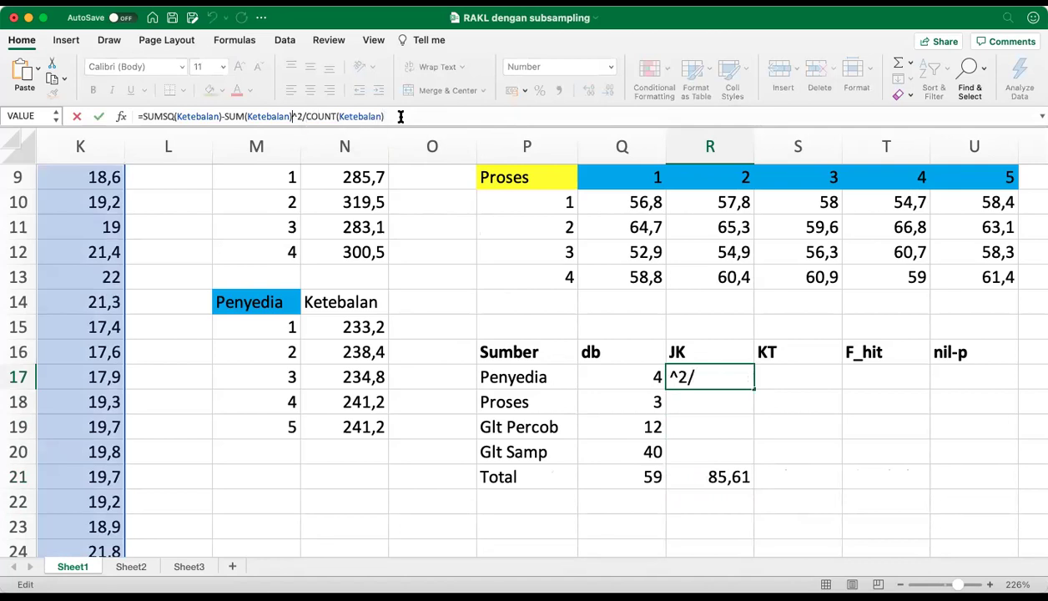
pyautogui.press('Left')
pyautogui.press('Left')
pyautogui.press('Left')
pyautogui.press('Left')
pyautogui.press('Left')
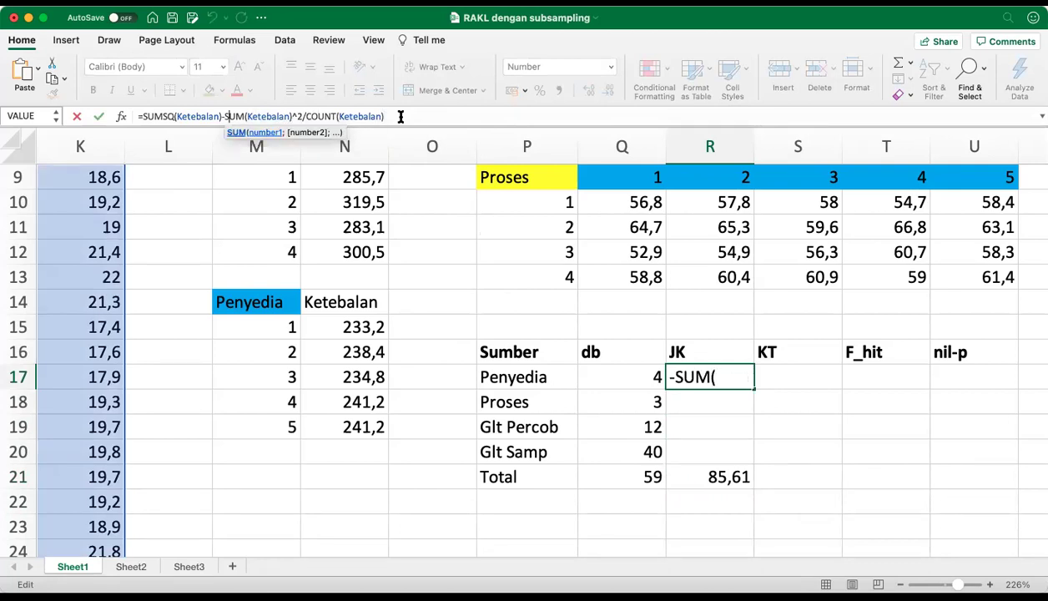
pyautogui.write(')')
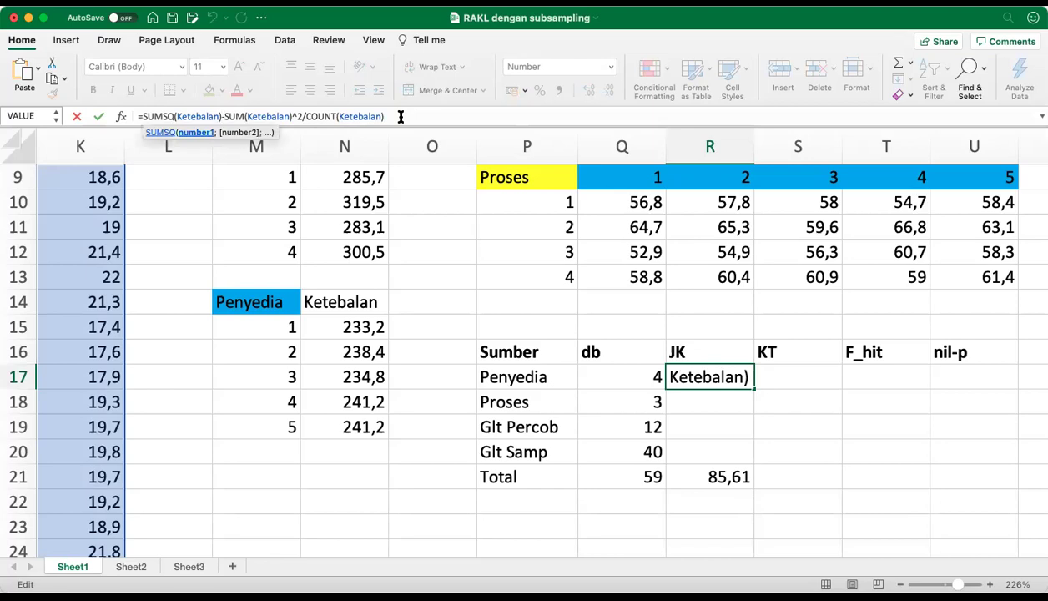
pyautogui.press('BackSpace')
pyautogui.press('BackSpace')
pyautogui.press('BackSpace')
pyautogui.press('BackSpace')
pyautogui.press('BackSpace')
pyautogui.press('BackSpace')
pyautogui.press('BackSpace')
pyautogui.press('BackSpace')
pyautogui.press('BackSpace')
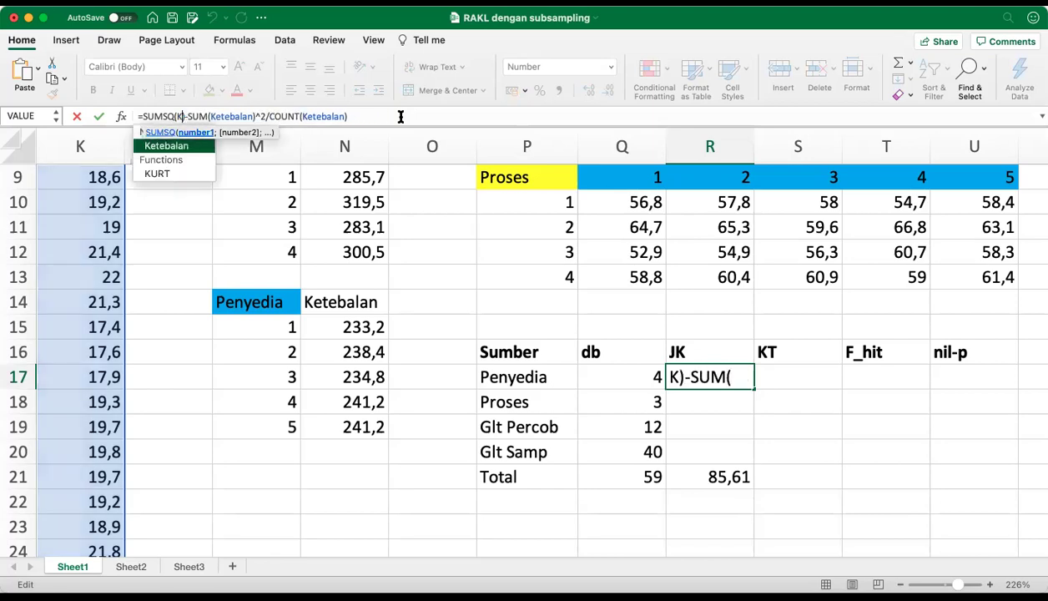
pyautogui.write('SumPeny')
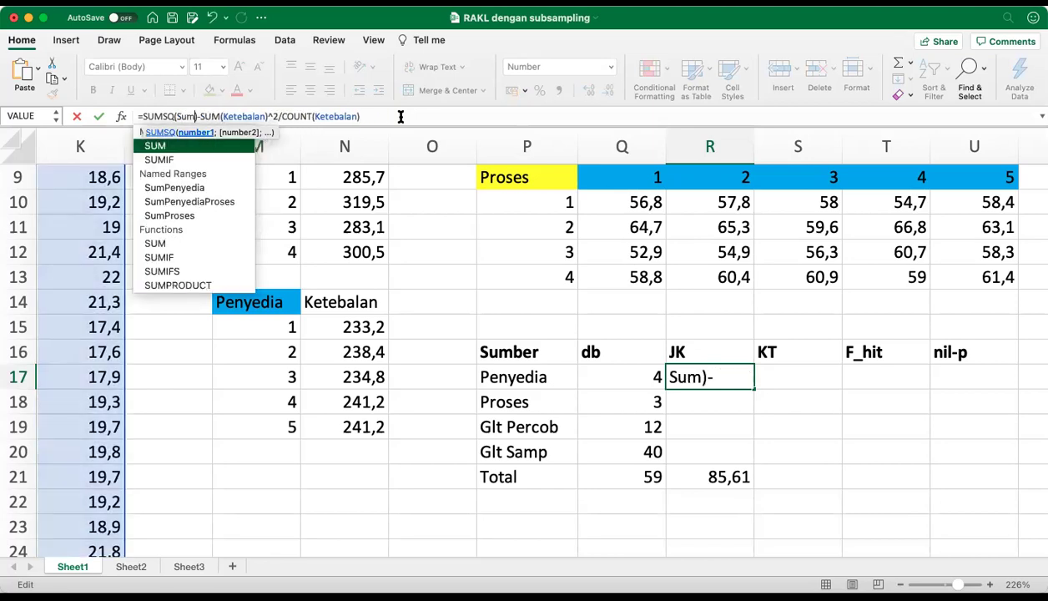
pyautogui.write('edia')
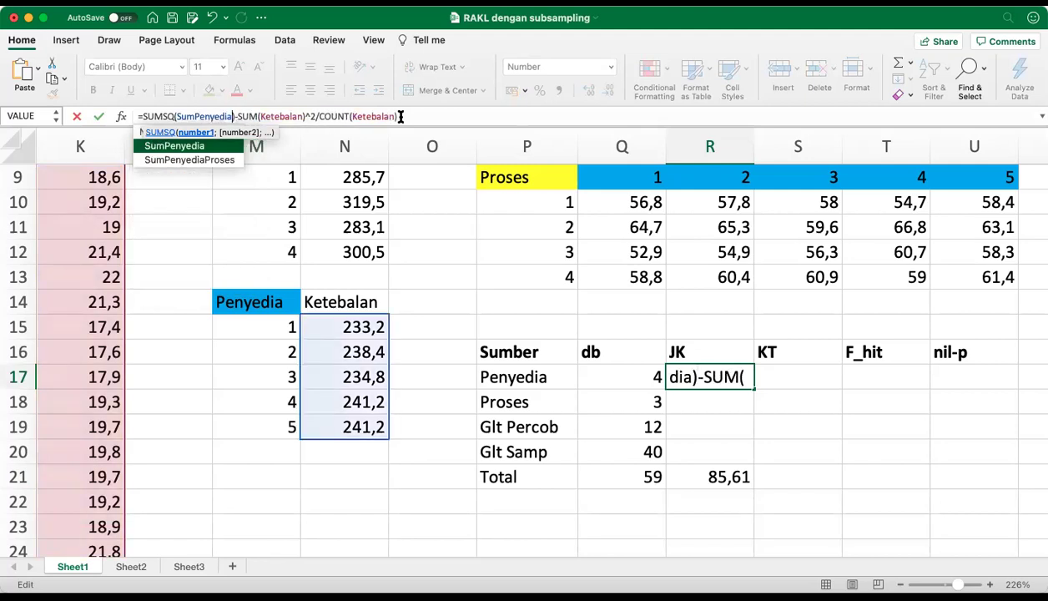
# Step: Divide the SUMSQ(SumPenyedia) term in R17 by (COUNT(Ketebalan)/COUNT(SumPenyedia)) and commit the formula
pyautogui.click(236, 117)
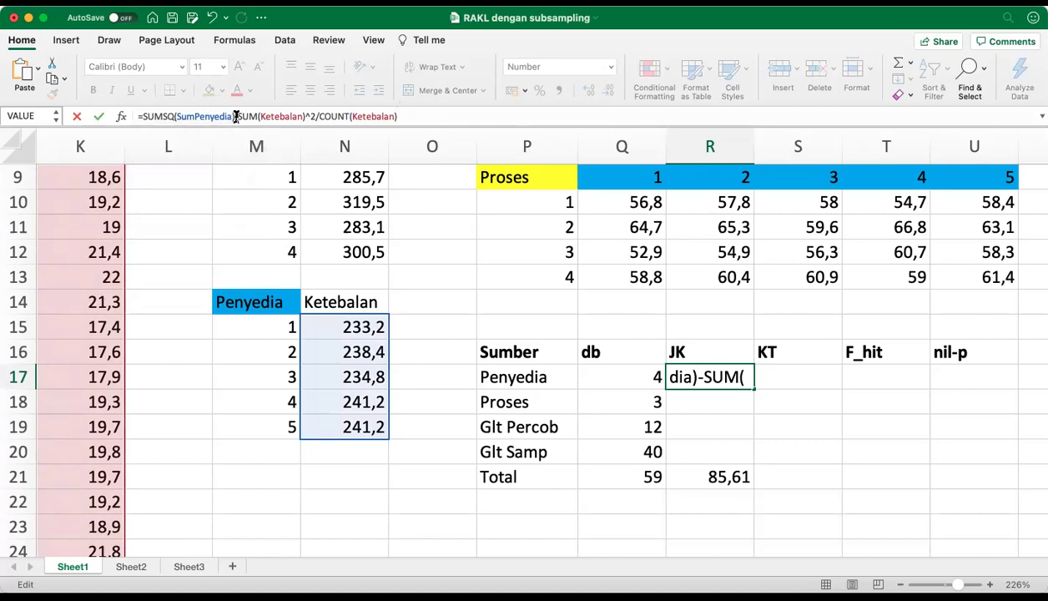
pyautogui.write('/()')
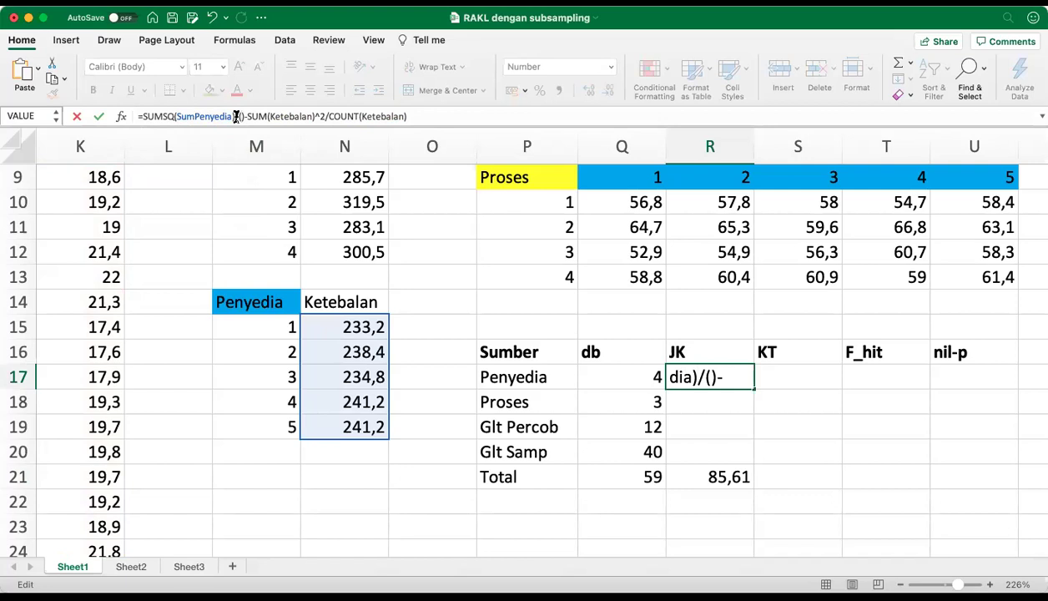
pyautogui.write('count(')
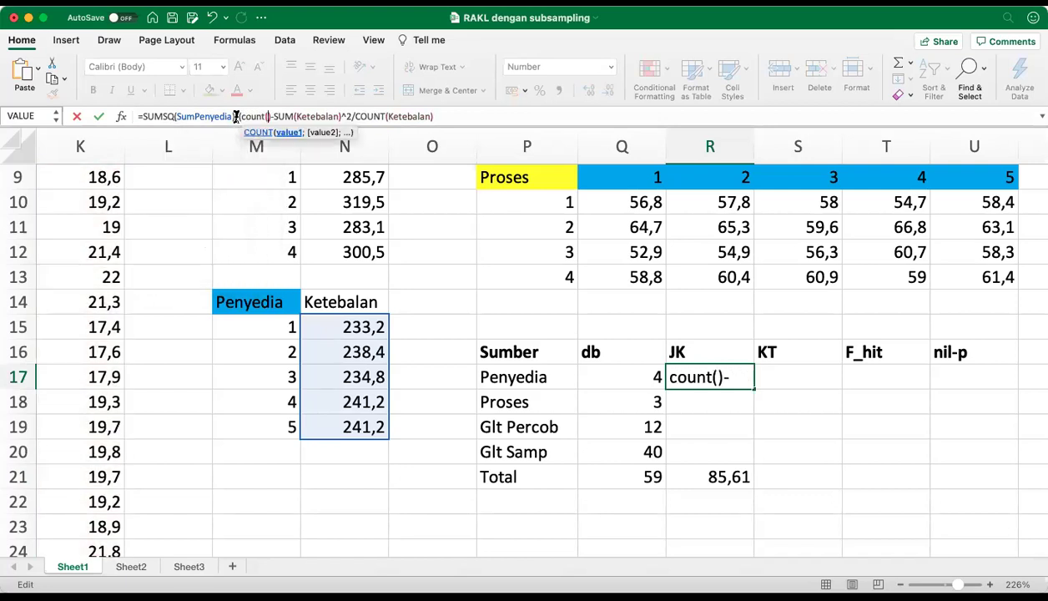
pyautogui.write('Ketebalan')
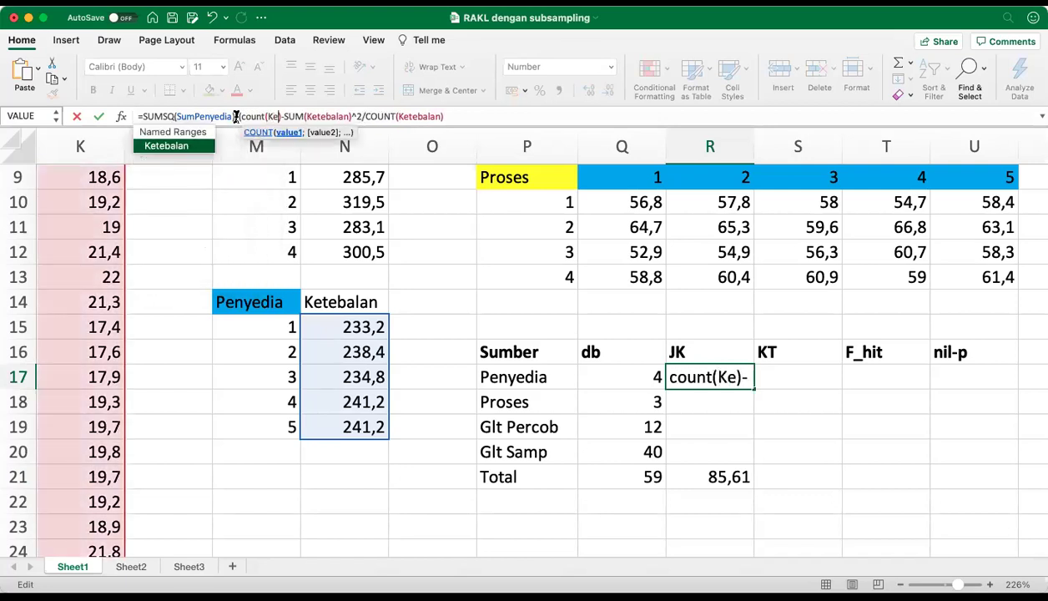
pyautogui.write('))/')
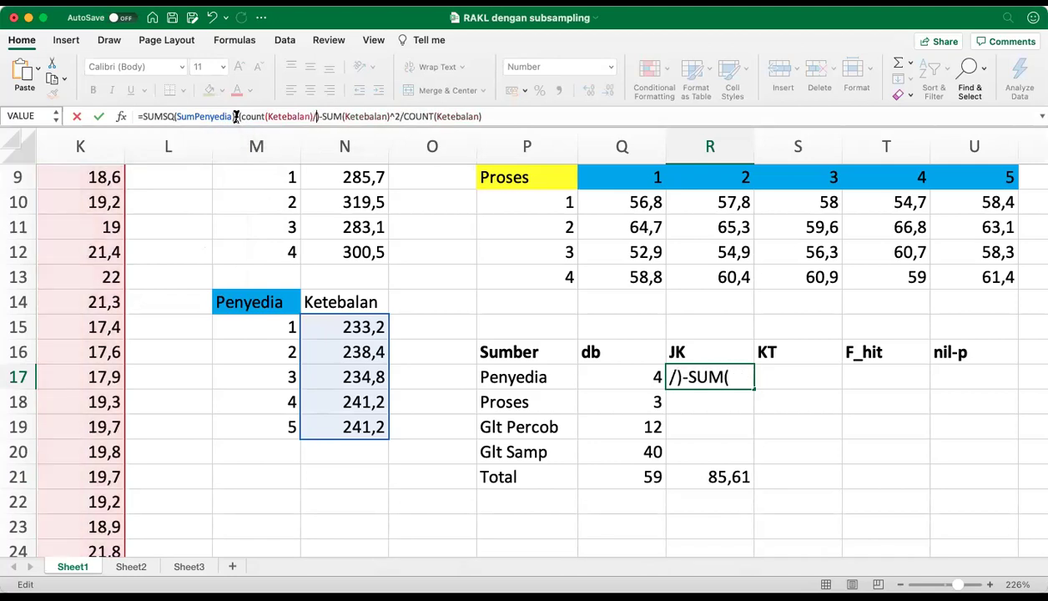
pyautogui.write('count(')
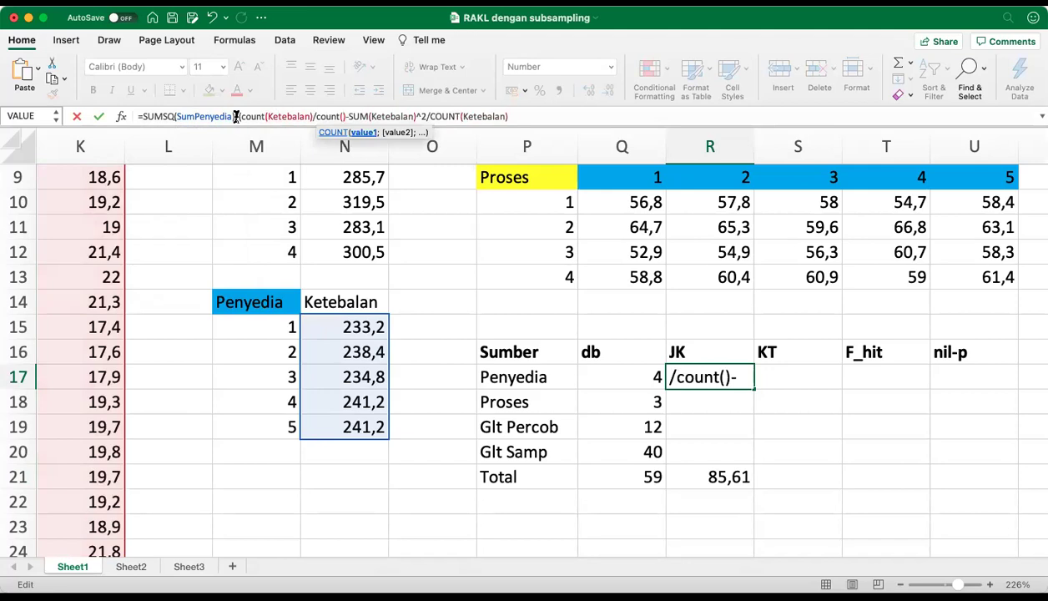
pyautogui.write('SumPenyedia))')
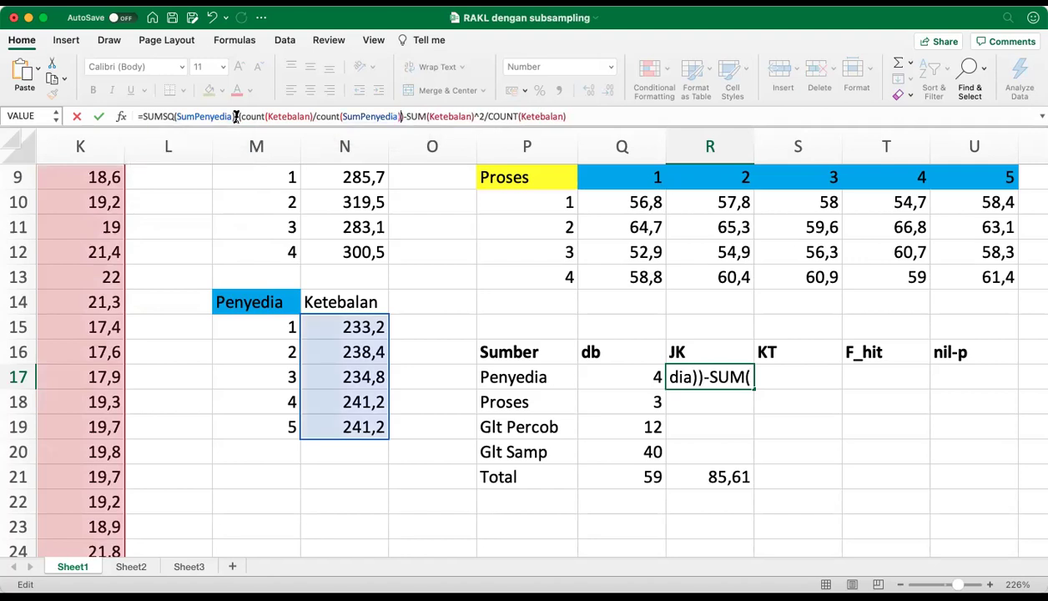
pyautogui.press('Return')
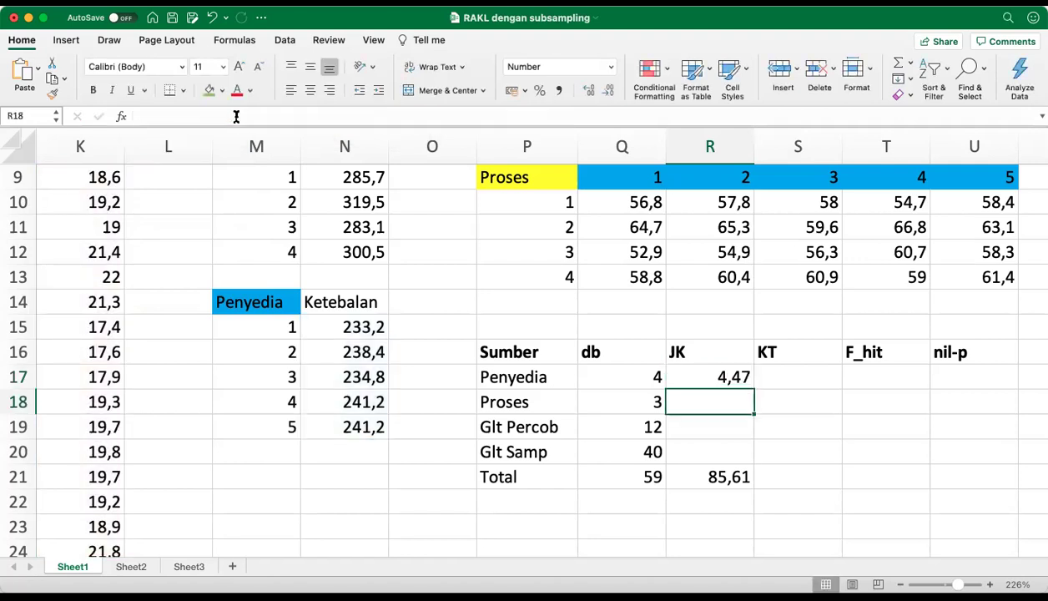
# Step: Copy the Penyedia JK formula from R17 into the Proses JK cell R18
pyautogui.press('Up')
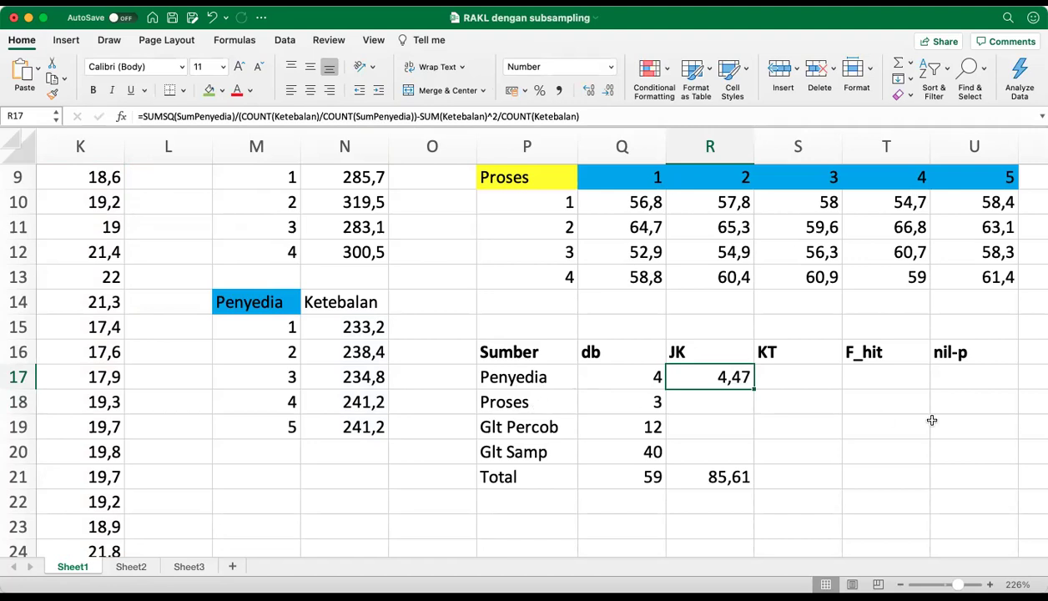
pyautogui.press('super+c')
pyautogui.press('Down')
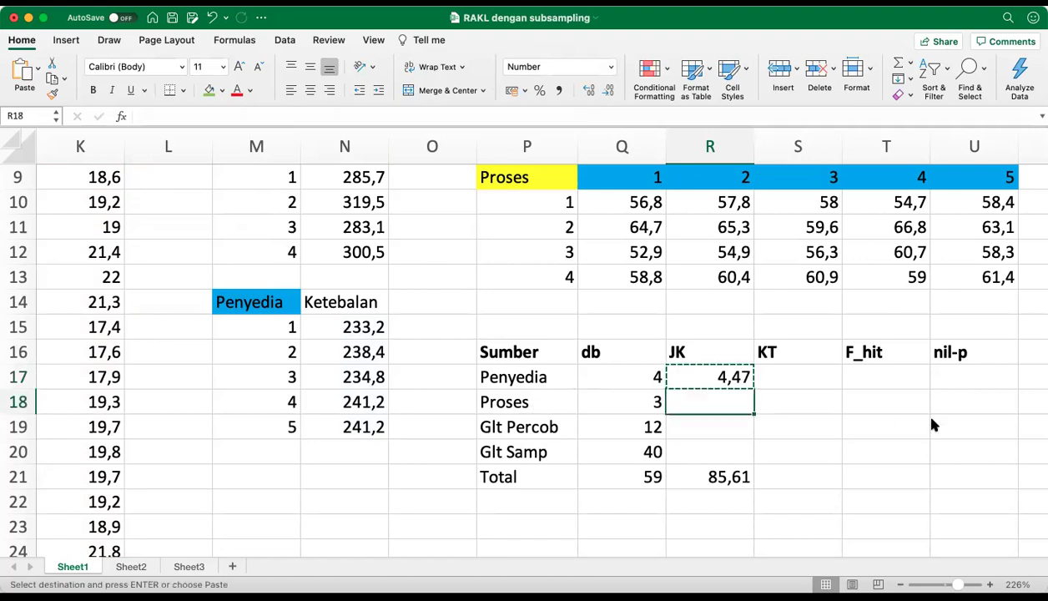
pyautogui.press('super+v')
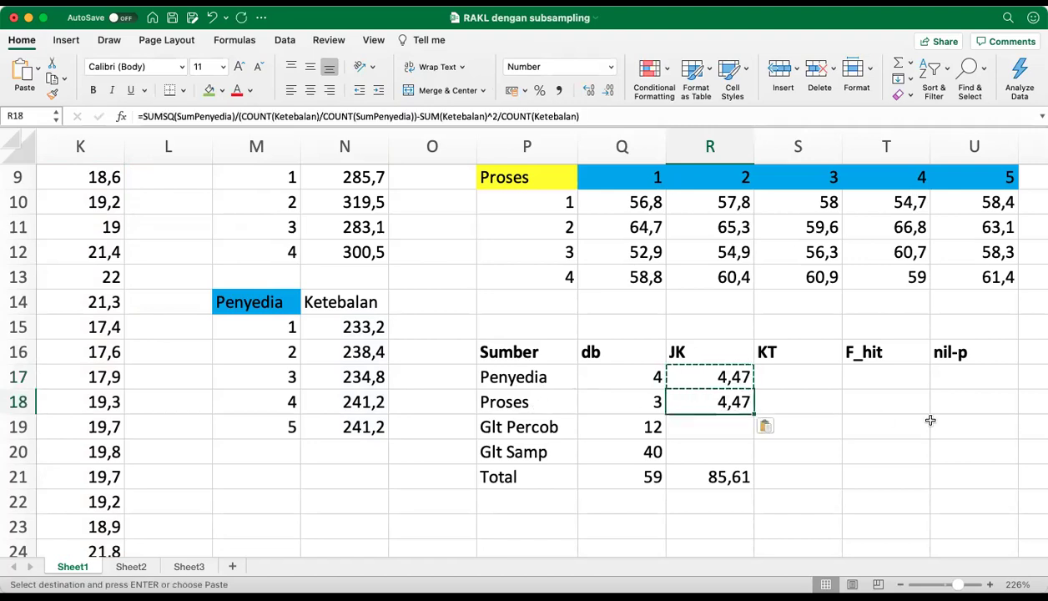
# Step: In the R18 formula, change the SUMSQ argument to the named range SumProses
pyautogui.click(196, 117)
pyautogui.hotkey('shift', 'Right')
pyautogui.hotkey('shift', 'Right')
pyautogui.hotkey('shift', 'Right')
pyautogui.hotkey('shift', 'Right')
pyautogui.hotkey('shift', 'Right')
pyautogui.hotkey('shift', 'Right')
pyautogui.hotkey('shift', 'Right')
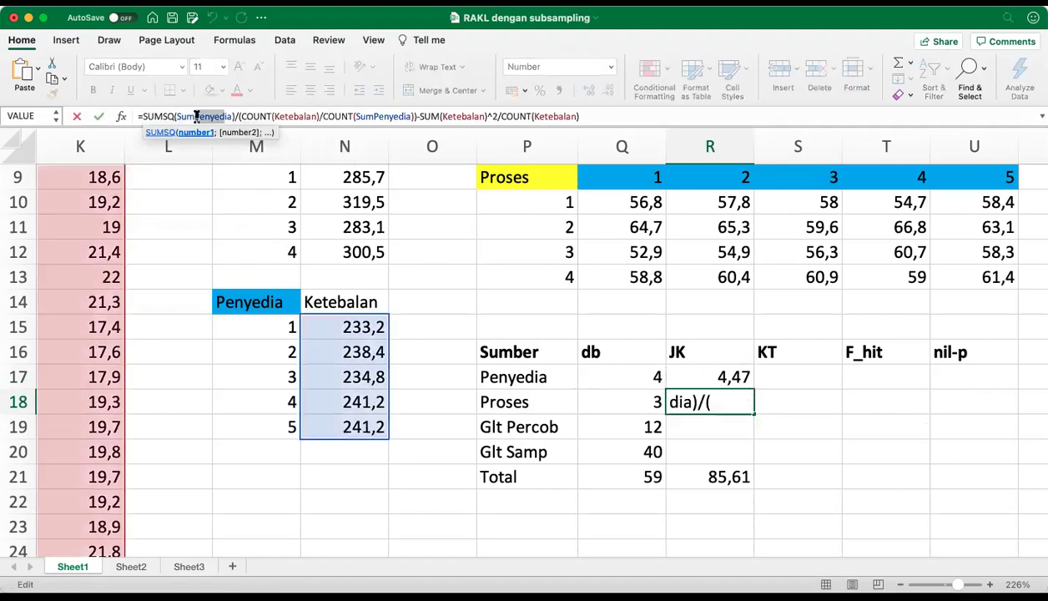
pyautogui.hotkey('shift', 'Right')
pyautogui.write('P')
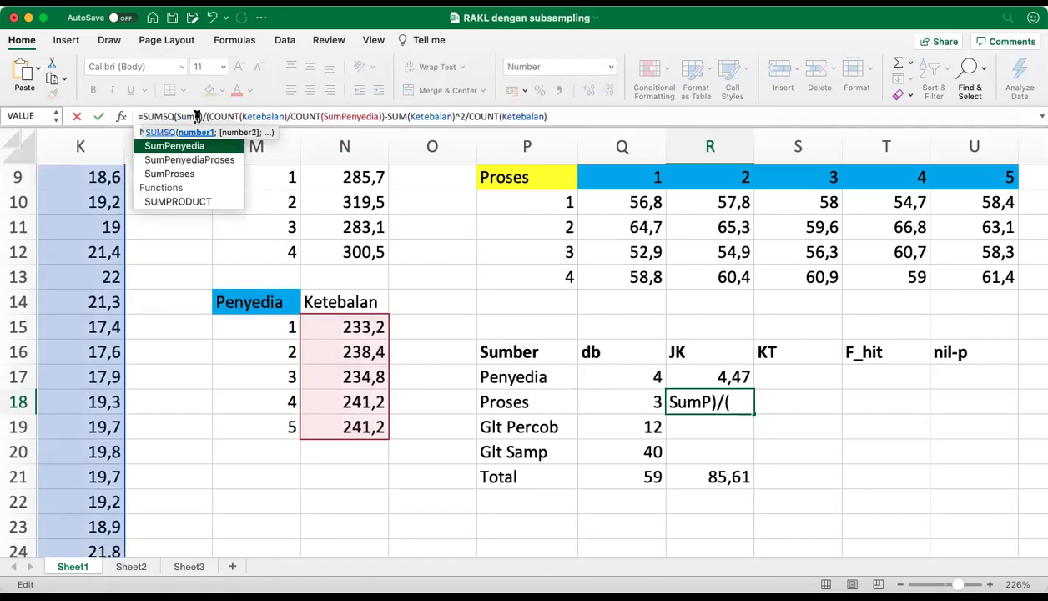
pyautogui.write('roses')
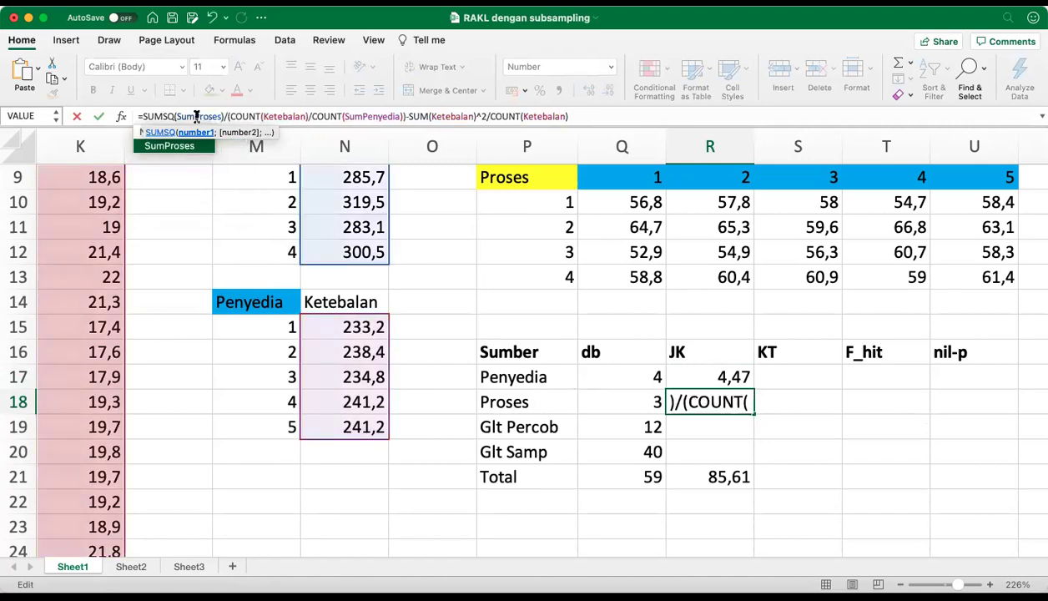
# Step: Change the COUNT(SumPenyedia) divisor term in R18 to COUNT(SumProses) and commit the Proses JK formula
pyautogui.press('Right')
pyautogui.press('Right')
pyautogui.press('Right')
pyautogui.press('Right')
pyautogui.press('Right')
pyautogui.press('Right')
pyautogui.press('Right')
pyautogui.press('Right')
pyautogui.press('Right')
pyautogui.press('Right')
pyautogui.press('Right')
pyautogui.press('Right')
pyautogui.press('Right')
pyautogui.press('Right')
pyautogui.press('Right')
pyautogui.press('Right')
pyautogui.press('Right')
pyautogui.press('Right')
pyautogui.press('Right')
pyautogui.press('Right')
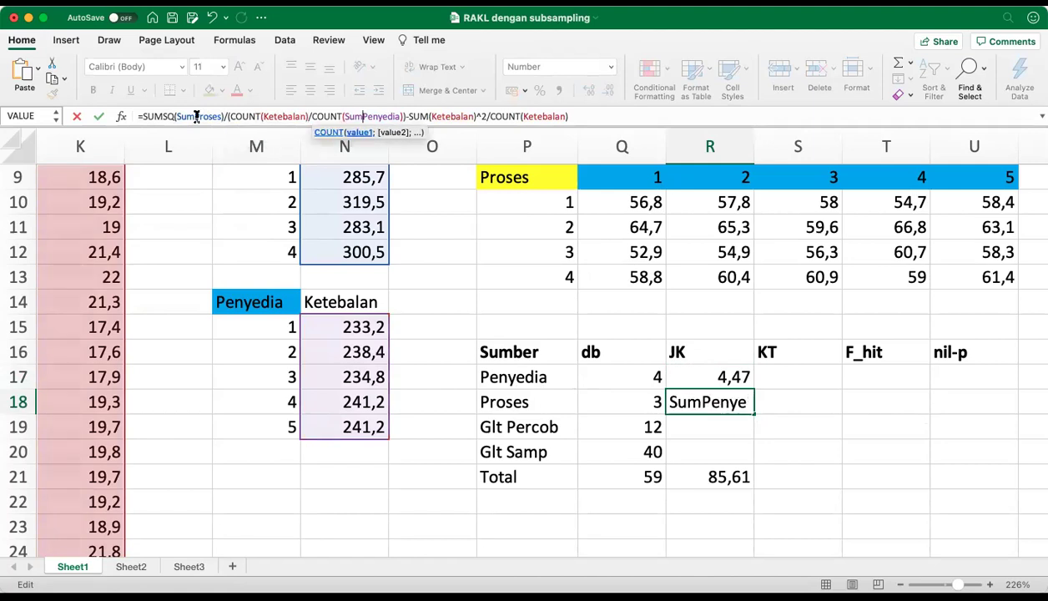
pyautogui.hotkey('shift', 'Right')
pyautogui.hotkey('shift', 'Right')
pyautogui.hotkey('shift', 'Right')
pyautogui.hotkey('shift', 'Right')
pyautogui.hotkey('shift', 'Right')
pyautogui.hotkey('shift', 'Right')
pyautogui.hotkey('shift', 'Right')
pyautogui.hotkey('shift', 'Right')
pyautogui.hotkey('shift', 'Right')
pyautogui.write('Proses')
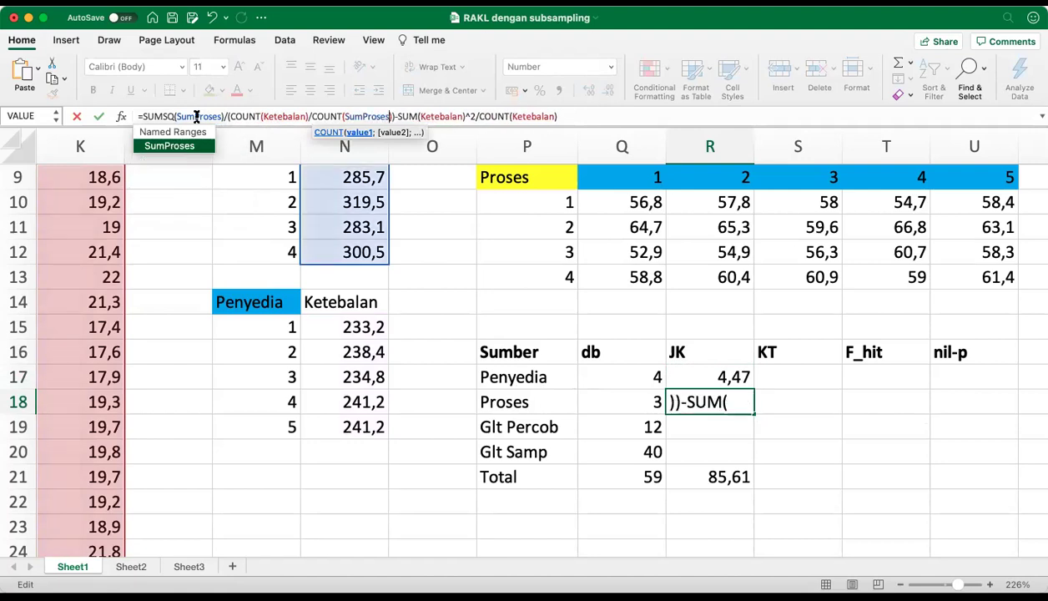
pyautogui.press('Return')
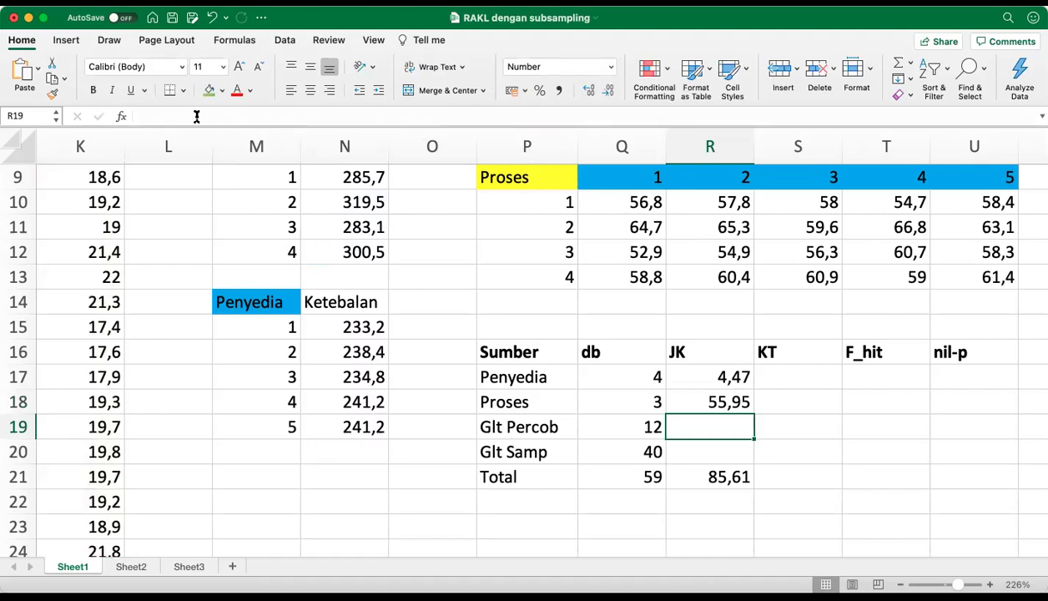
pyautogui.press('Right')
pyautogui.press('Right')
pyautogui.press('Right')
pyautogui.press('Right')
pyautogui.press('Right')
pyautogui.press('Left')
pyautogui.press('Left')
pyautogui.press('Left')
pyautogui.press('Left')
pyautogui.press('Left')
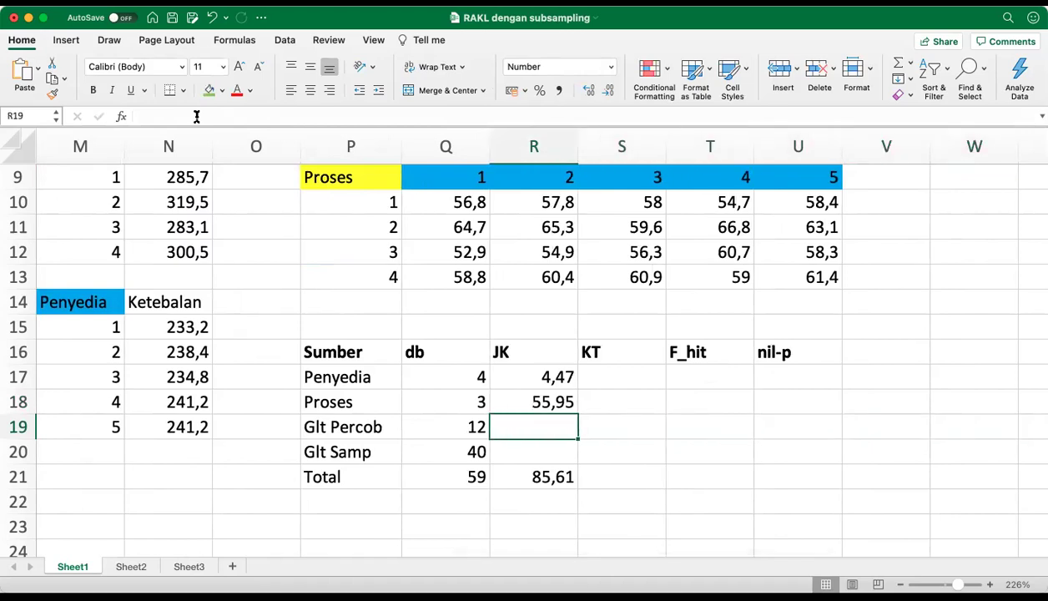
# Step: Copy the Penyedia JK formula from R17 into the Glt Percob JK cell R19
pyautogui.press('Up')
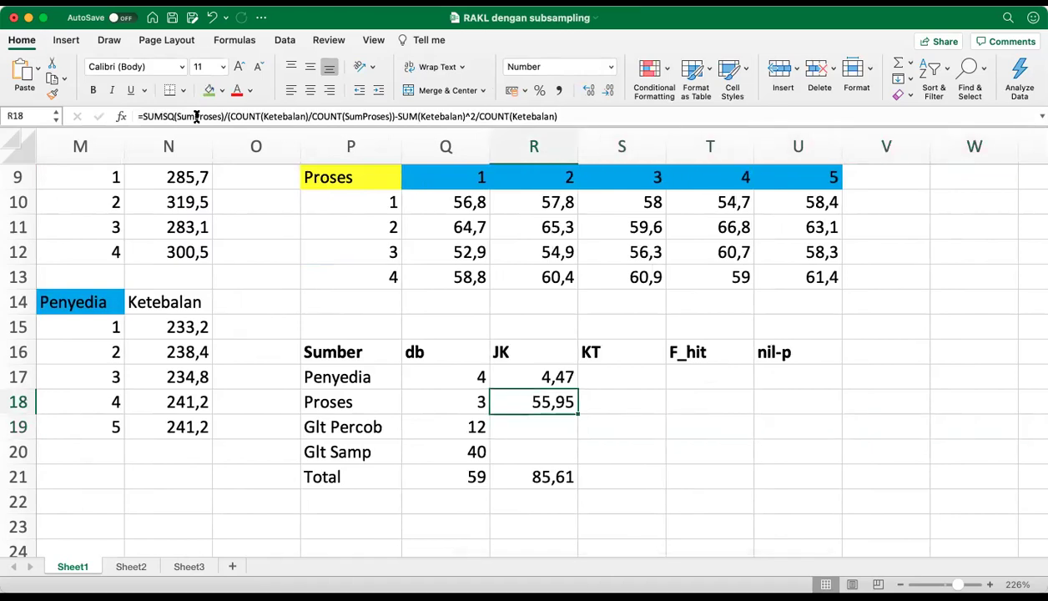
pyautogui.press('Up')
pyautogui.press('Down')
pyautogui.press('Up')
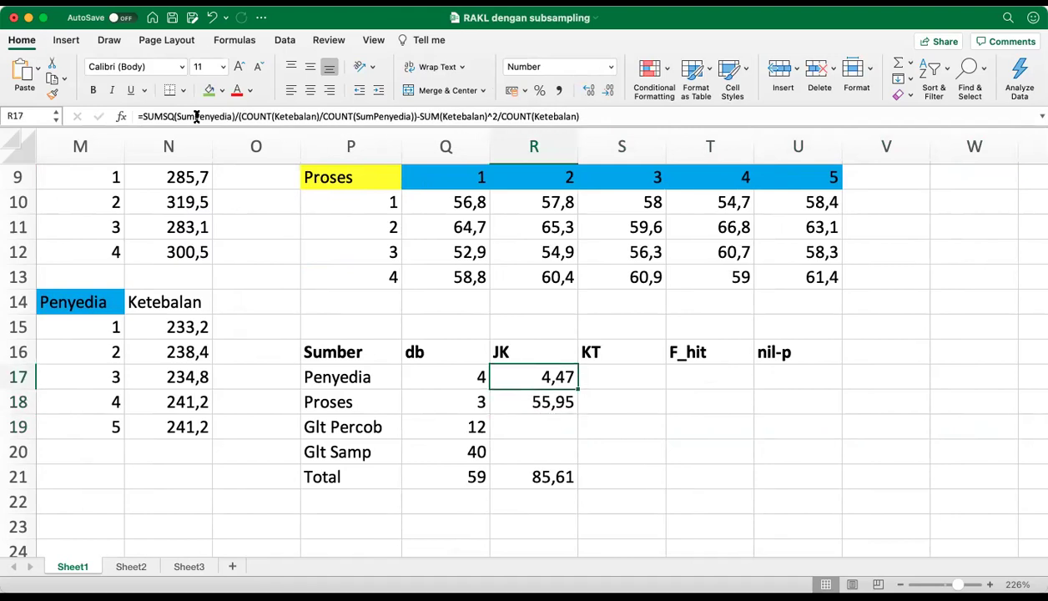
pyautogui.press('super+c')
pyautogui.press('Down')
pyautogui.press('Down')
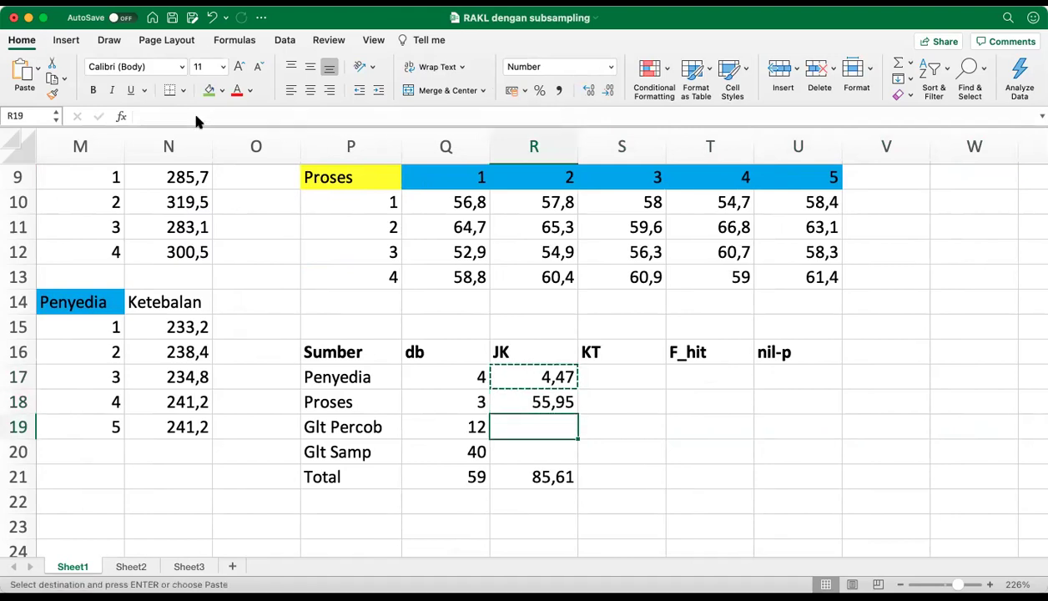
pyautogui.press('super+v')
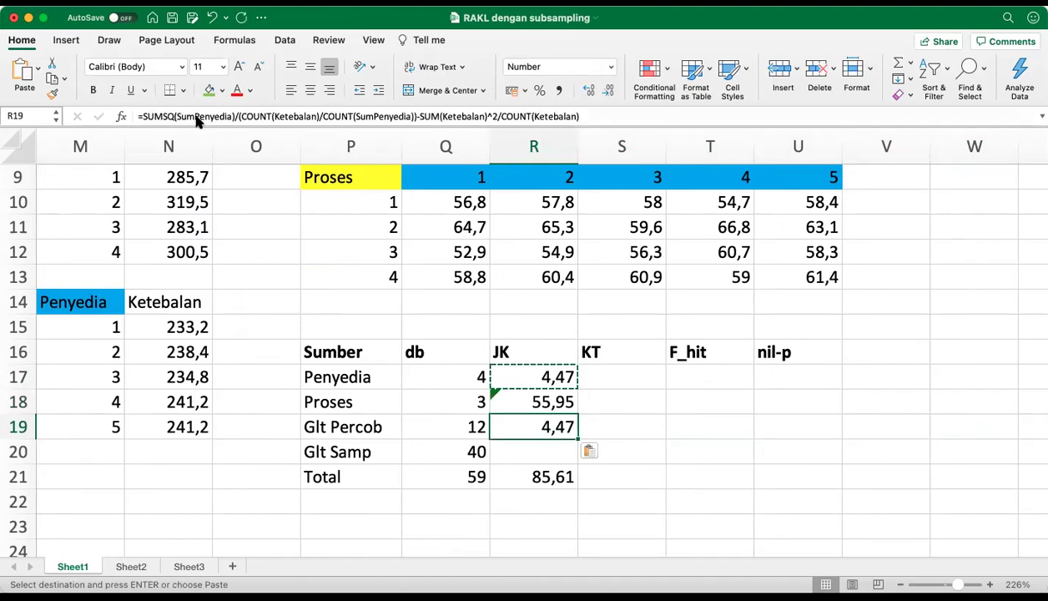
# Step: In the R19 formula, change the SUMSQ argument to the named range SumPenyediaProses
pyautogui.click(199, 116)
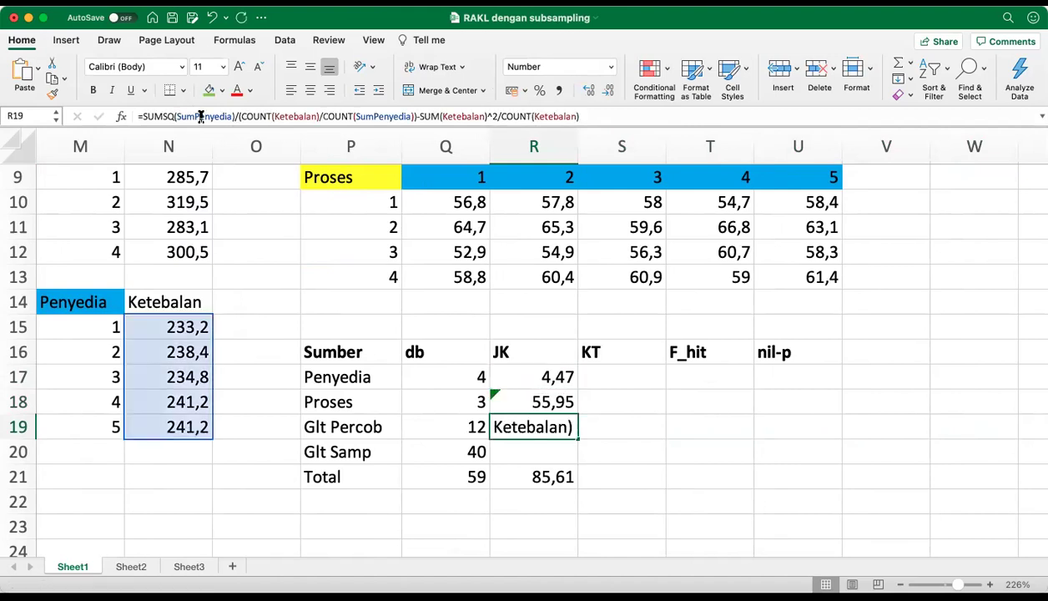
pyautogui.press('Right')
pyautogui.press('Right')
pyautogui.press('Right')
pyautogui.press('Right')
pyautogui.press('Right')
pyautogui.press('Right')
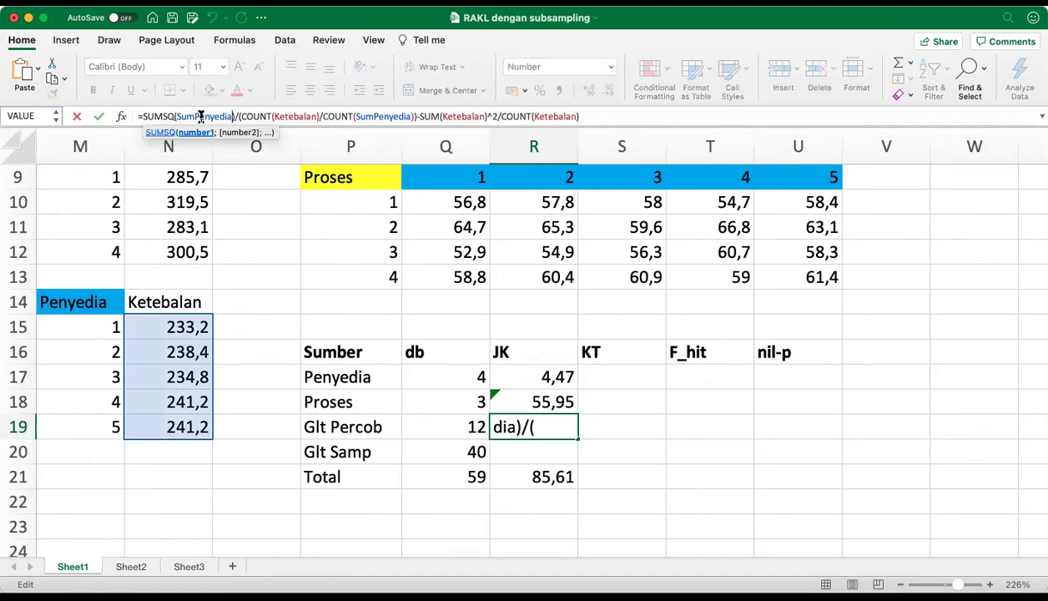
pyautogui.write('Proses')
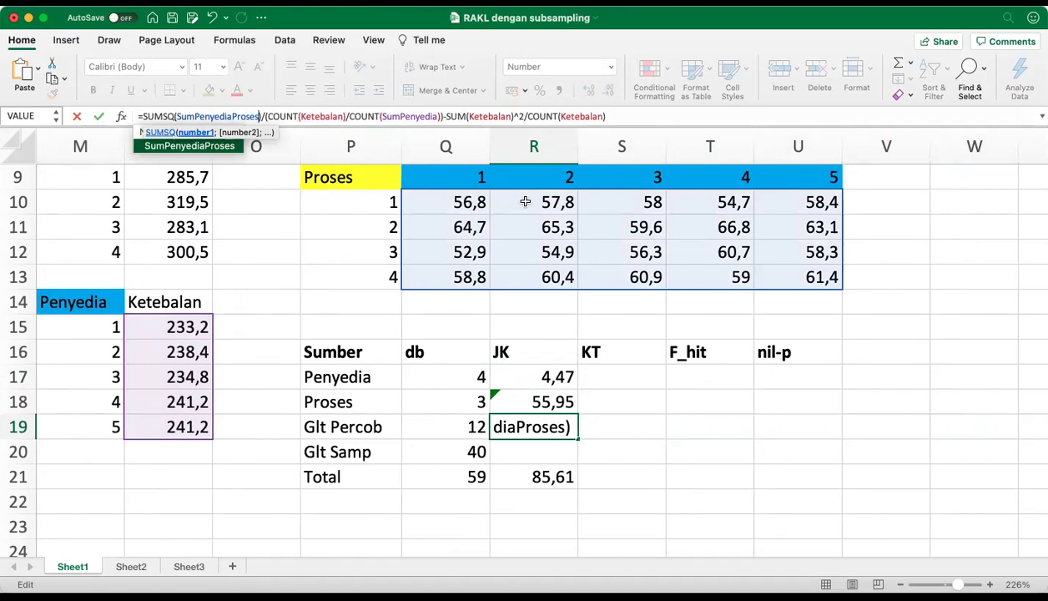
# Step: Change the COUNT(SumPenyedia) divisor term in the R19 formula to COUNT(SumPenyediaProses)
pyautogui.click(401, 116)
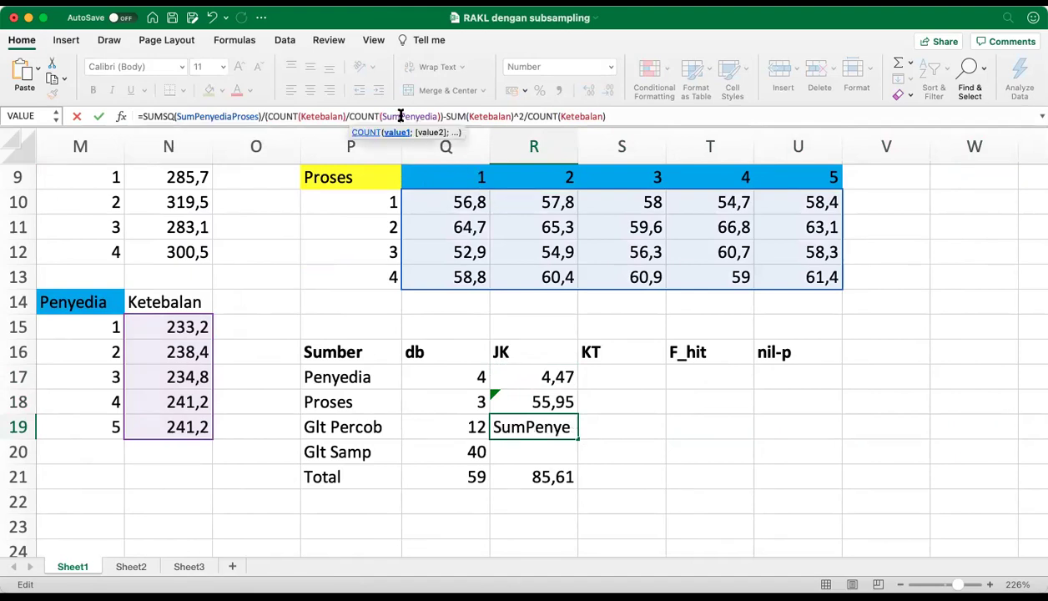
pyautogui.press('Right')
pyautogui.press('Right')
pyautogui.press('Right')
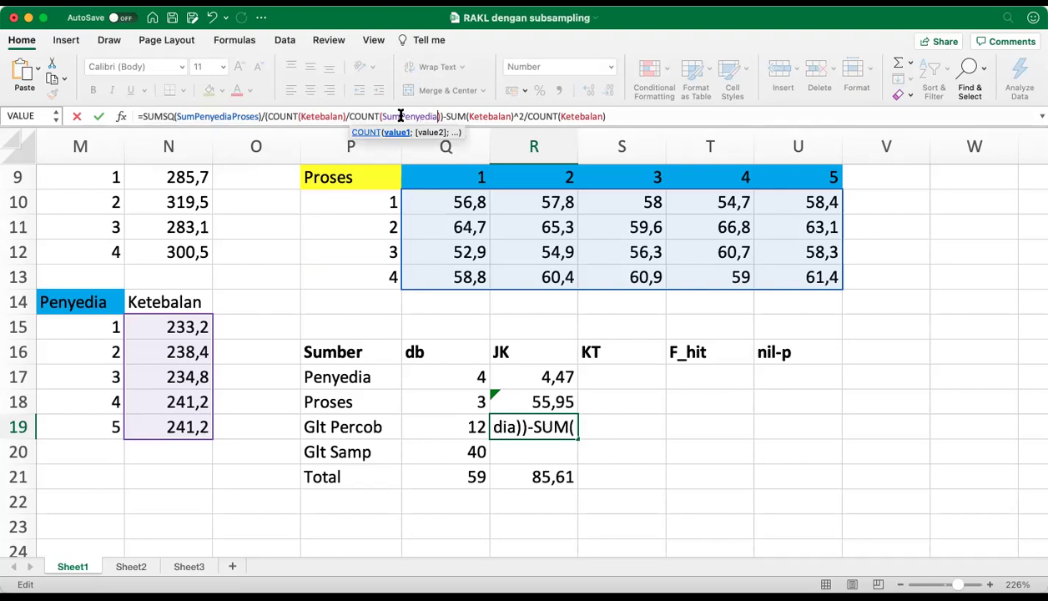
pyautogui.write('Proses')
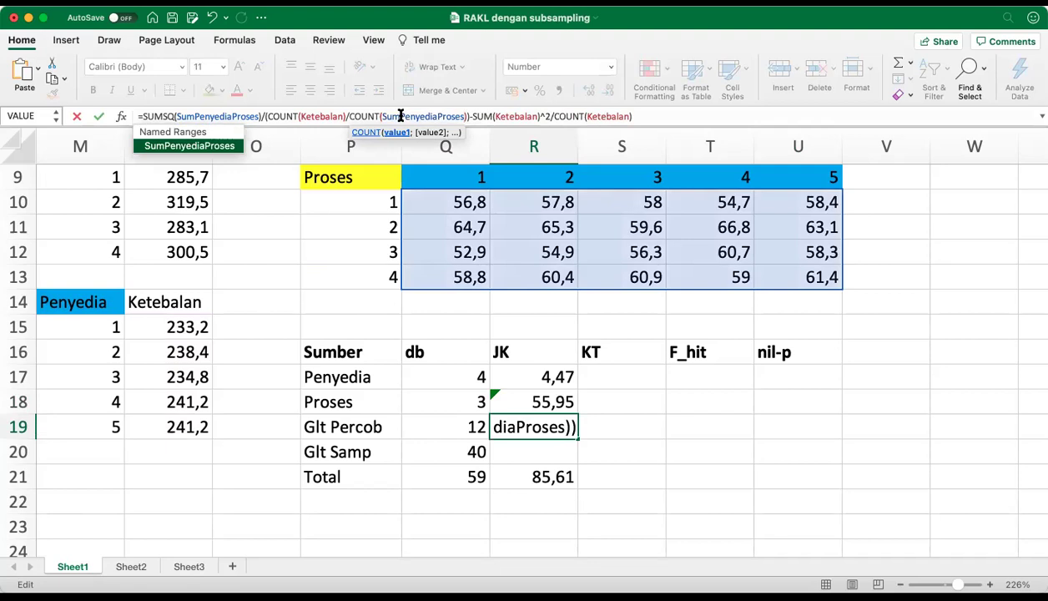
# Step: Commit the Glt Percob JK formula in R19 and extend it by subtracting R17 and R18 at its end
pyautogui.press('Return')
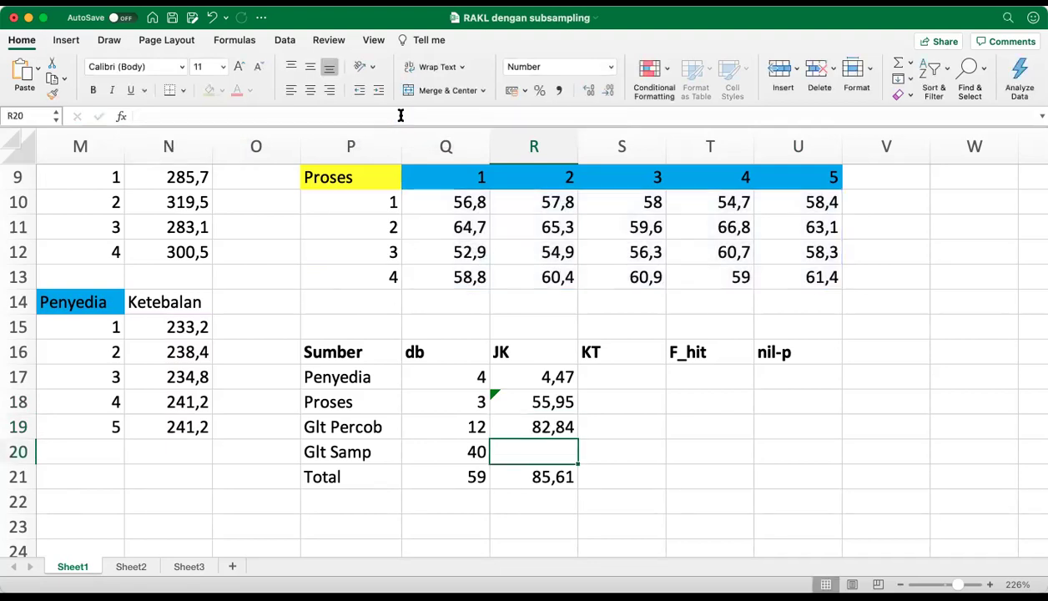
pyautogui.press('Up')
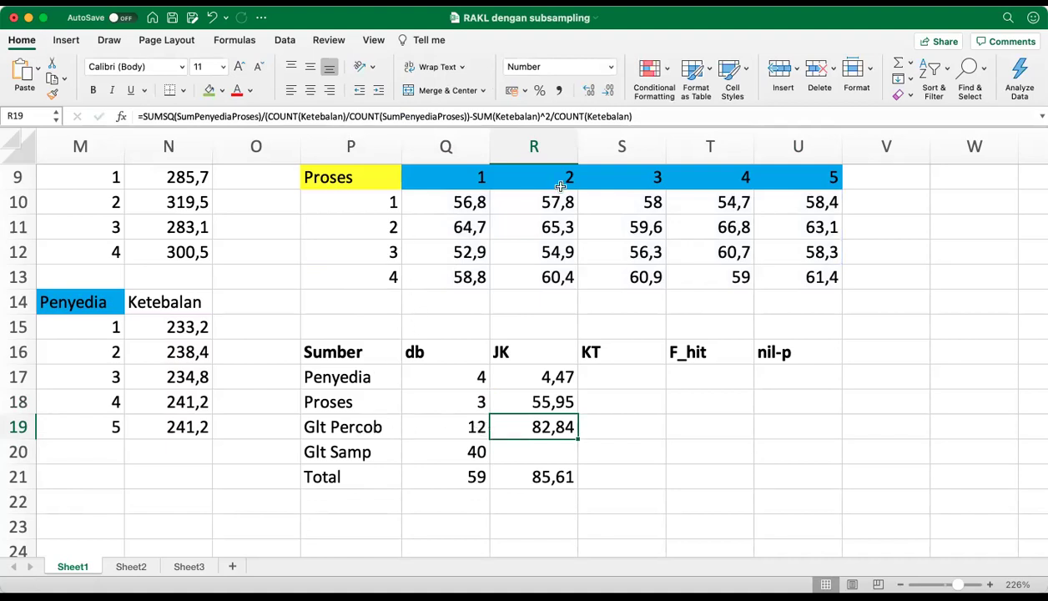
pyautogui.click(657, 112)
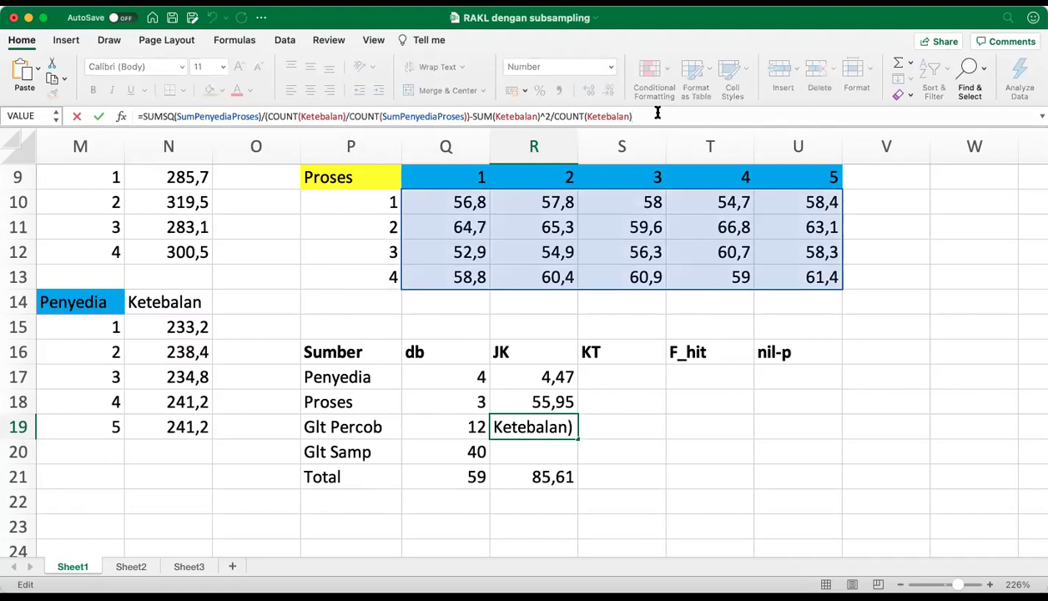
pyautogui.write('-')
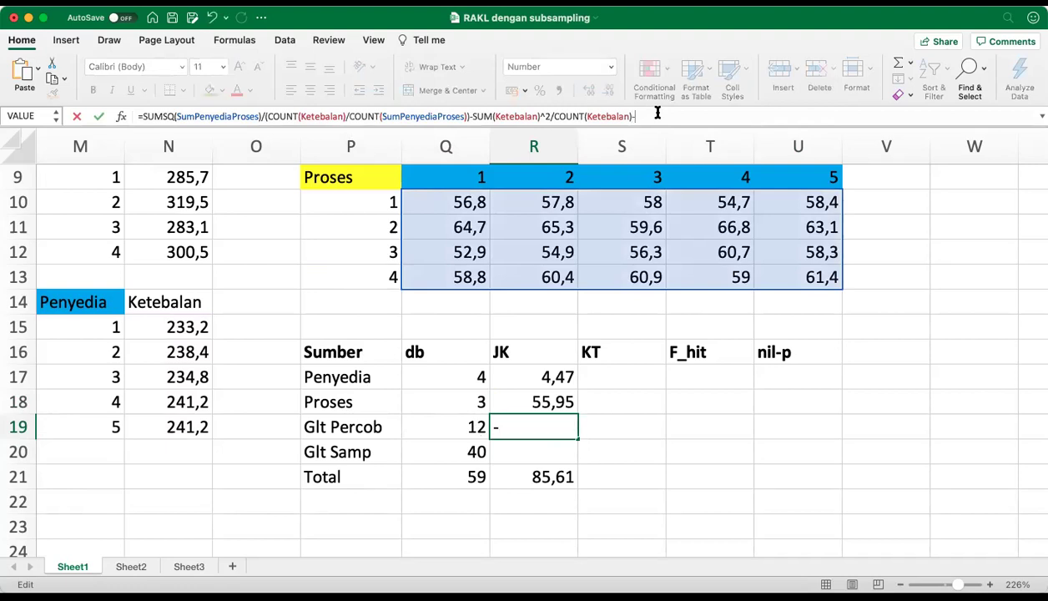
pyautogui.click(547, 378)
pyautogui.write('-')
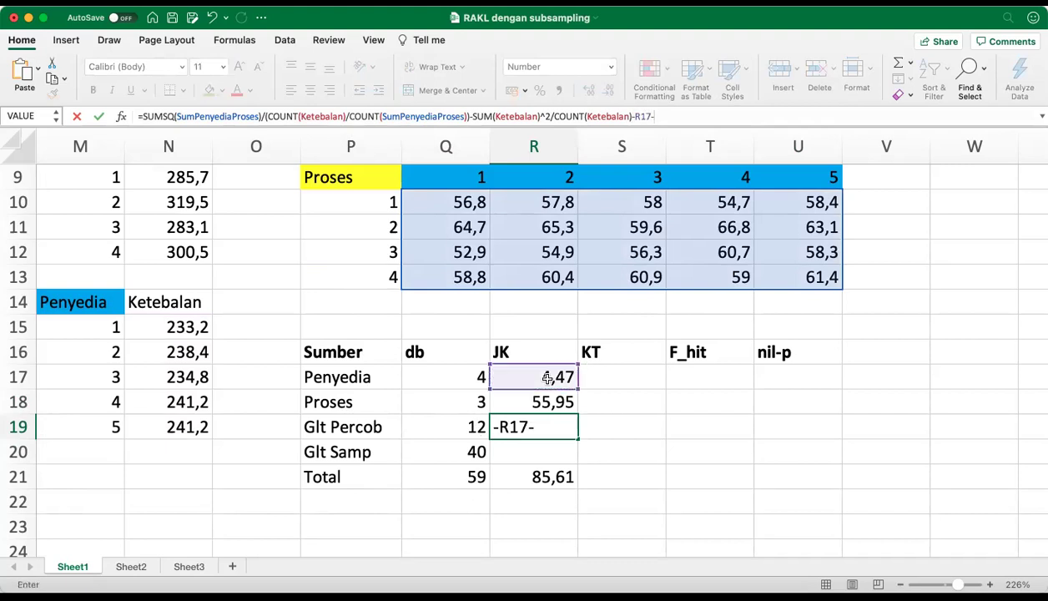
pyautogui.click(555, 402)
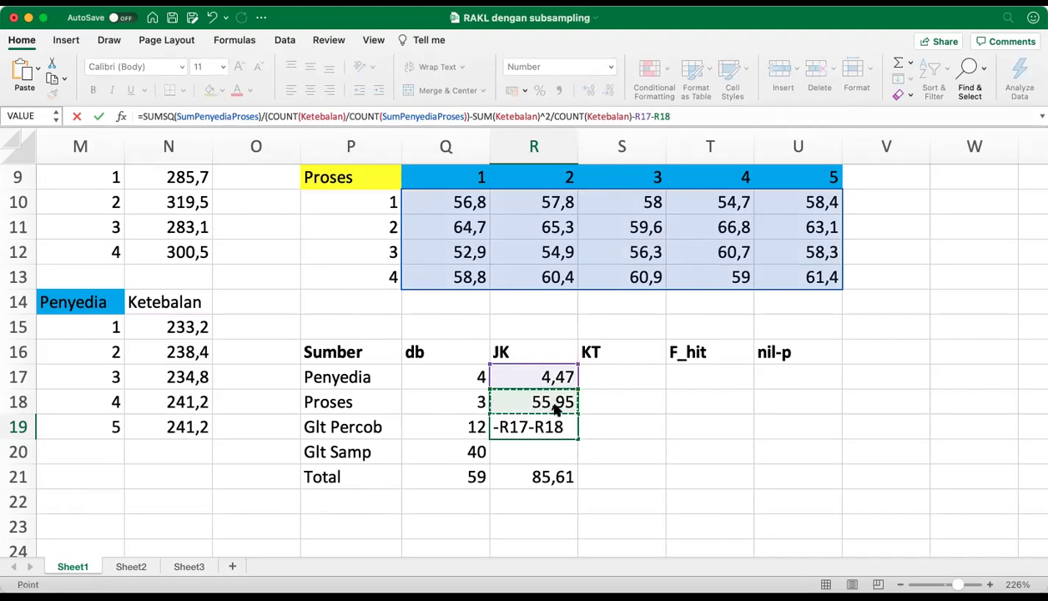
pyautogui.press('Return')
pyautogui.press('Up')
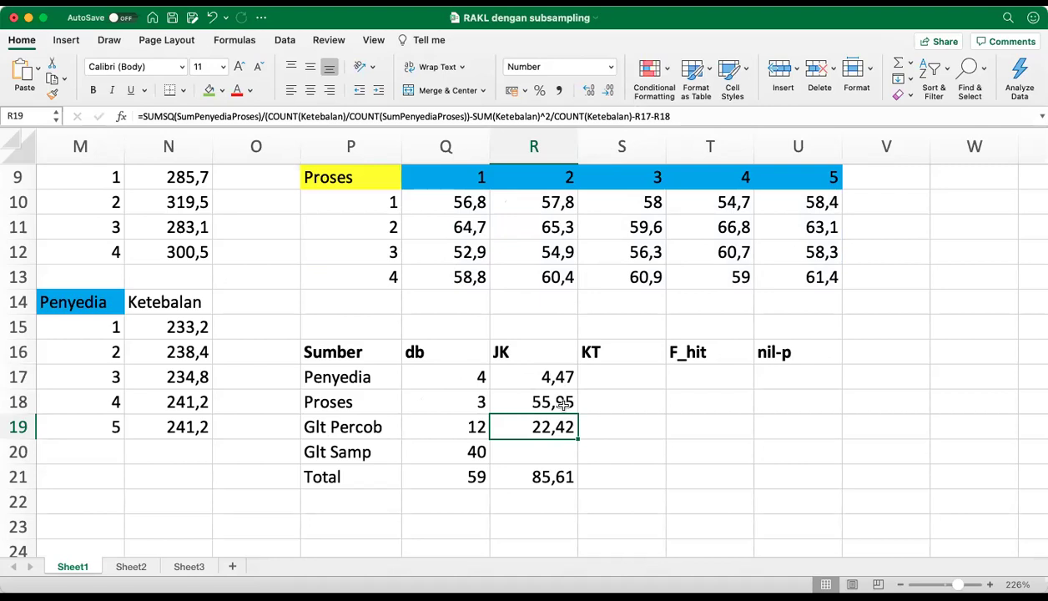
# Step: Copy the Glt Samp db formula from Q20 into the Glt Samp JK cell R20
pyautogui.click(469, 452)
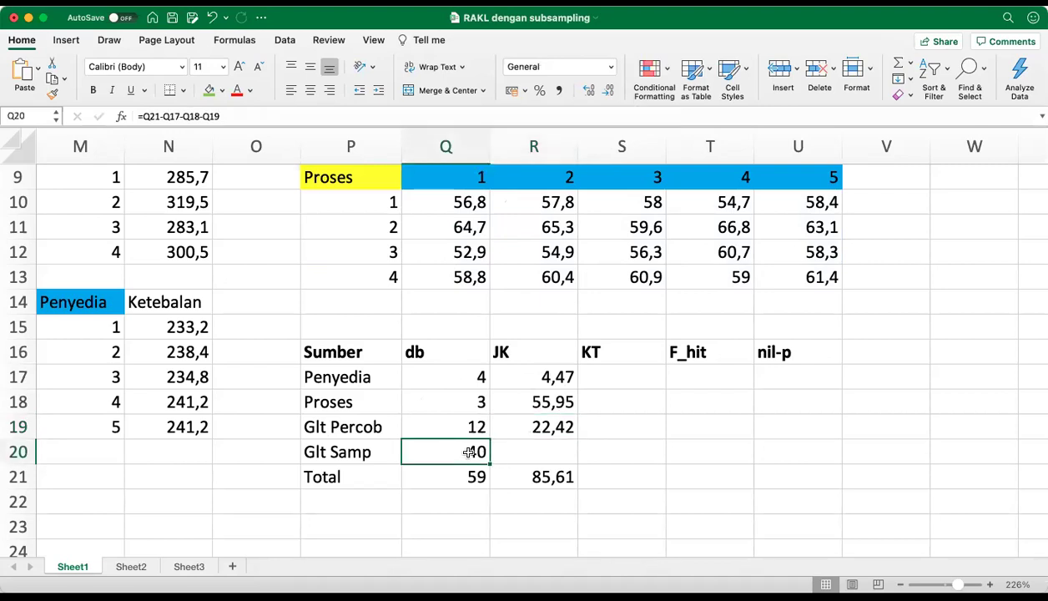
pyautogui.press('super+c')
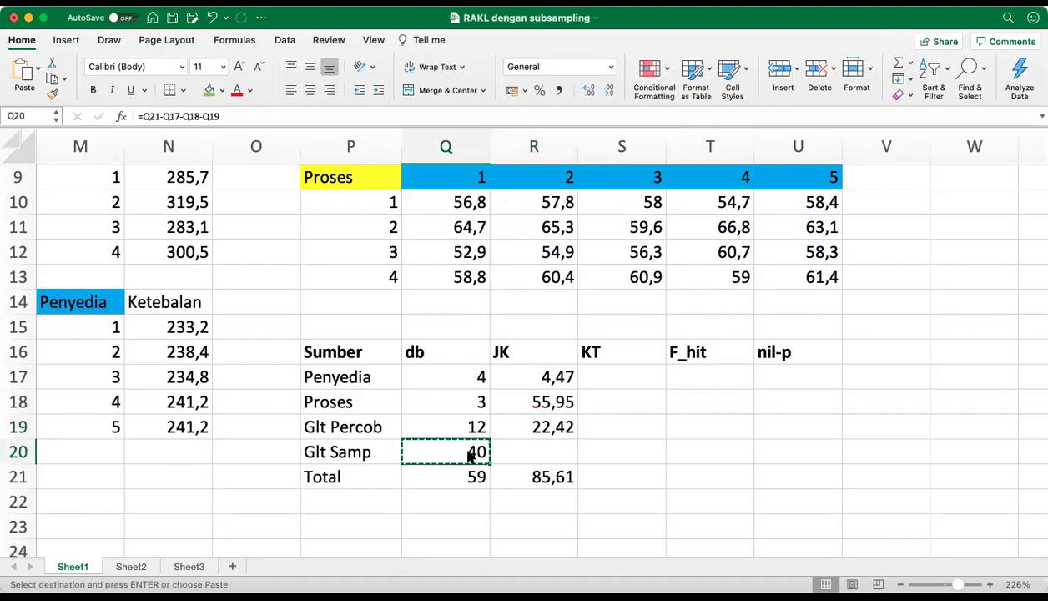
pyautogui.press('Right')
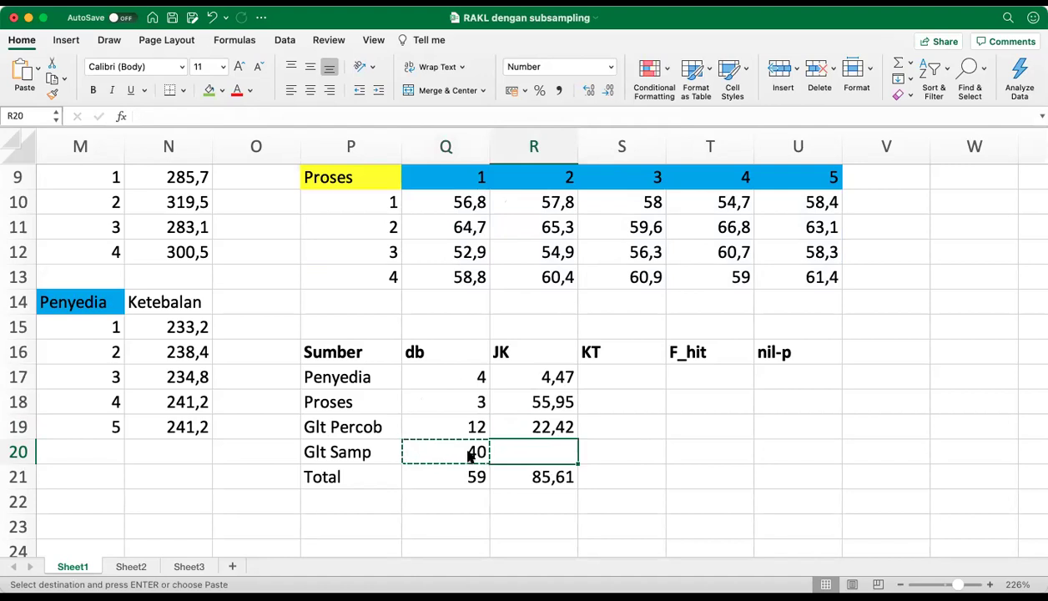
pyautogui.press('super+v')
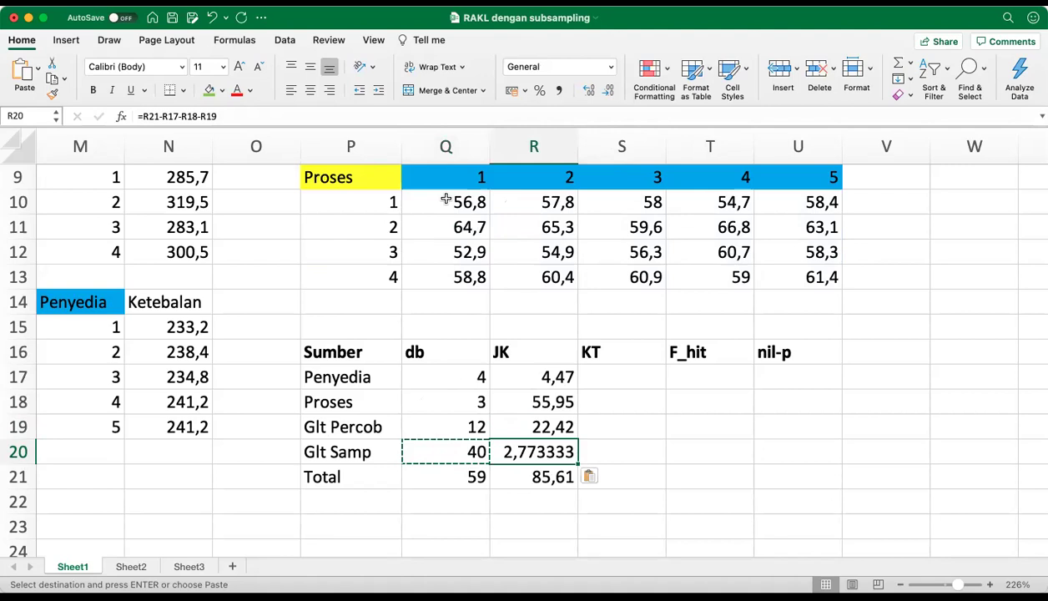
# Step: Format the JK values in R17:R21 to show two decimal places
pyautogui.press('Up')
pyautogui.press('Up')
pyautogui.press('Up')
pyautogui.hotkey('shift', 'Down')
pyautogui.hotkey('shift', 'Down')
pyautogui.hotkey('shift', 'Down')
pyautogui.hotkey('shift', 'Down')
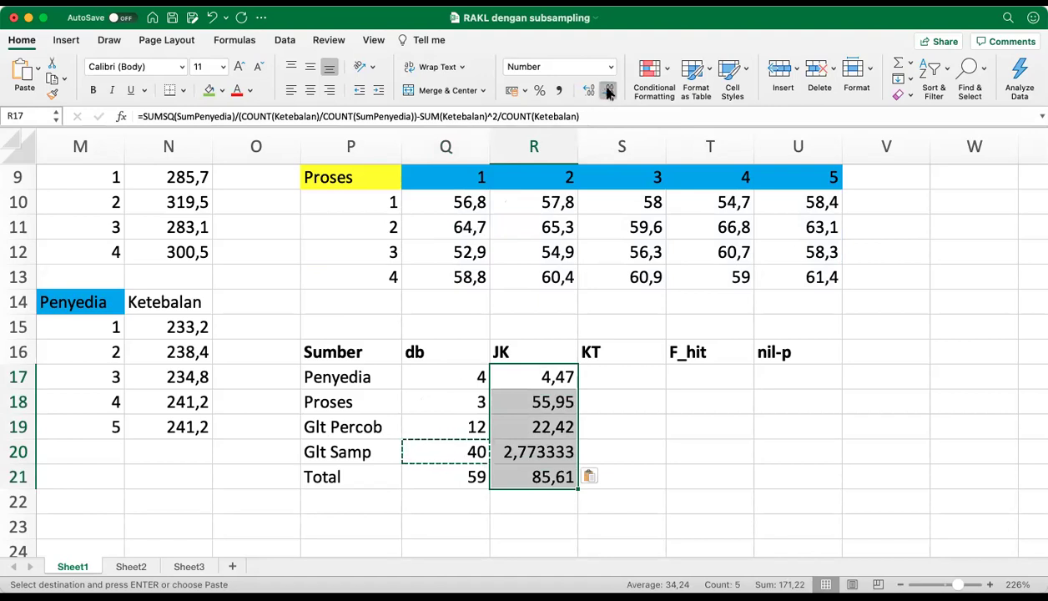
pyautogui.click(608, 92)
pyautogui.click(588, 91)
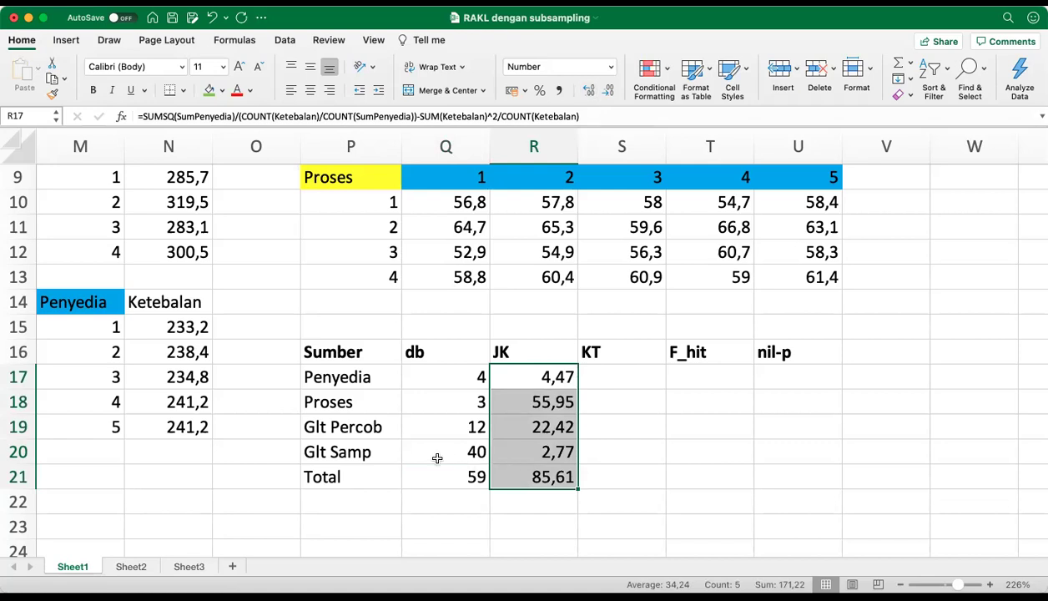
pyautogui.click(531, 453)
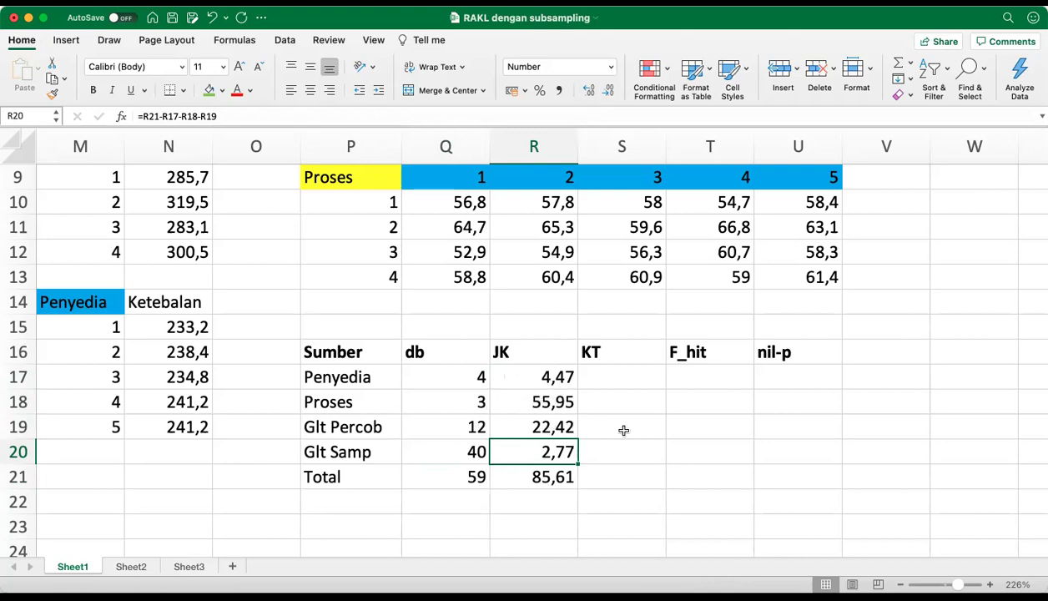
# Step: Enter the formula =R17/Q17 in S17 to calculate the KT for Penyedia
pyautogui.click(651, 377)
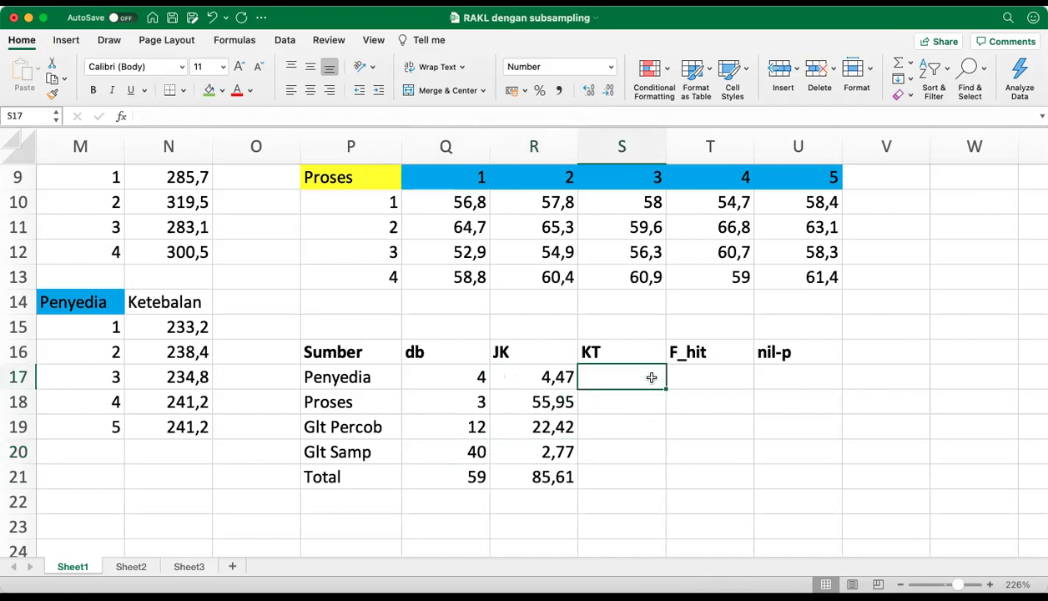
pyautogui.write('=')
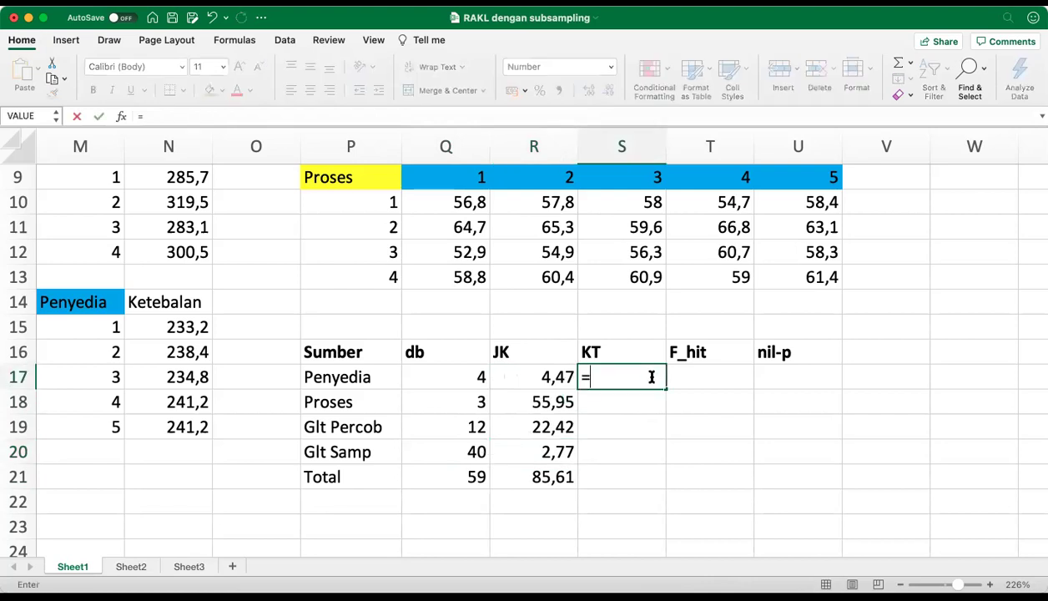
pyautogui.press('Left')
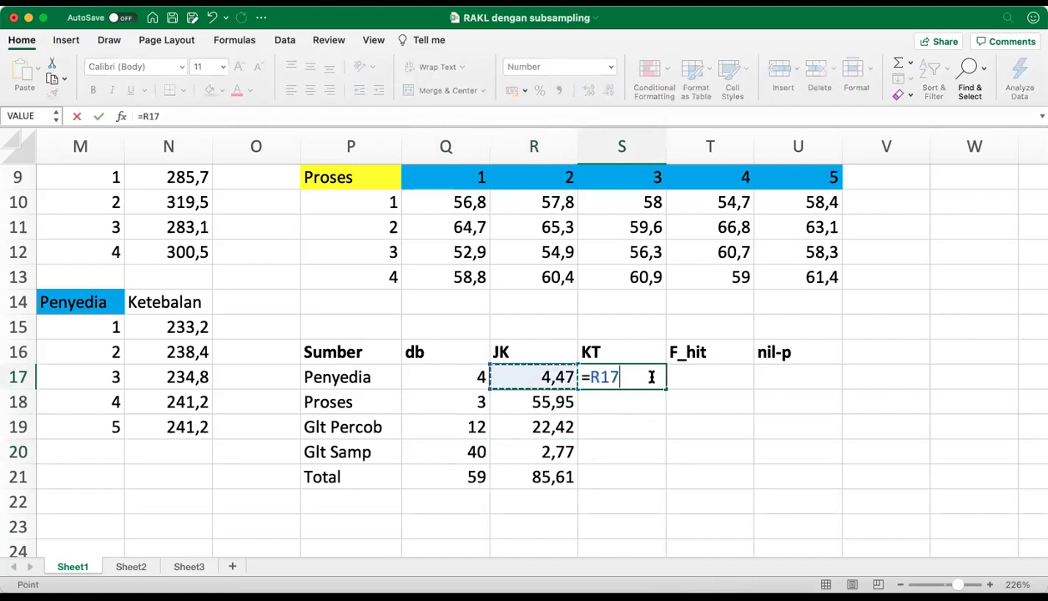
pyautogui.write('/')
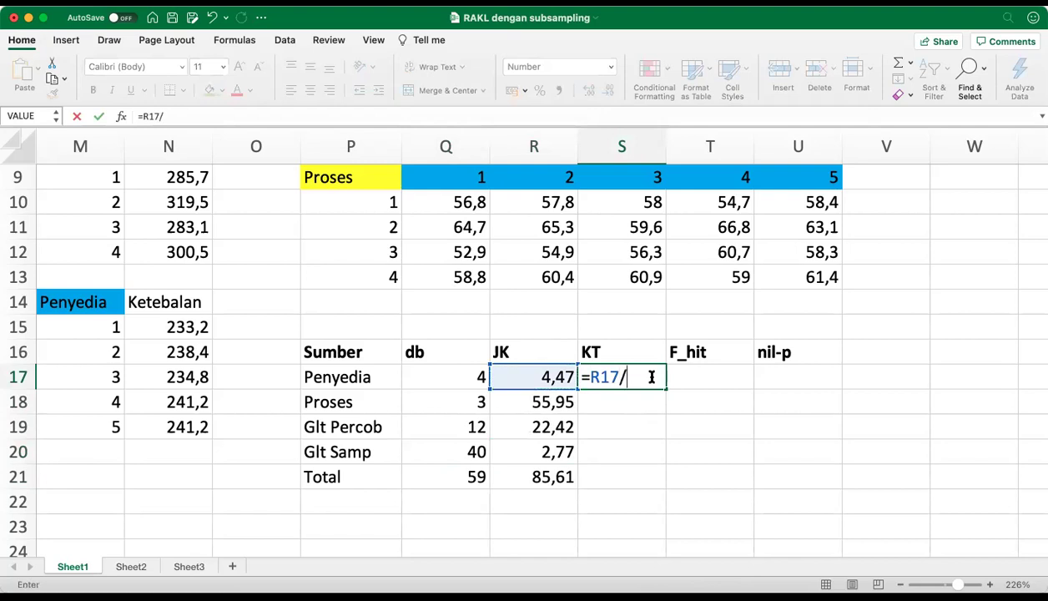
pyautogui.press('Left')
pyautogui.press('Left')
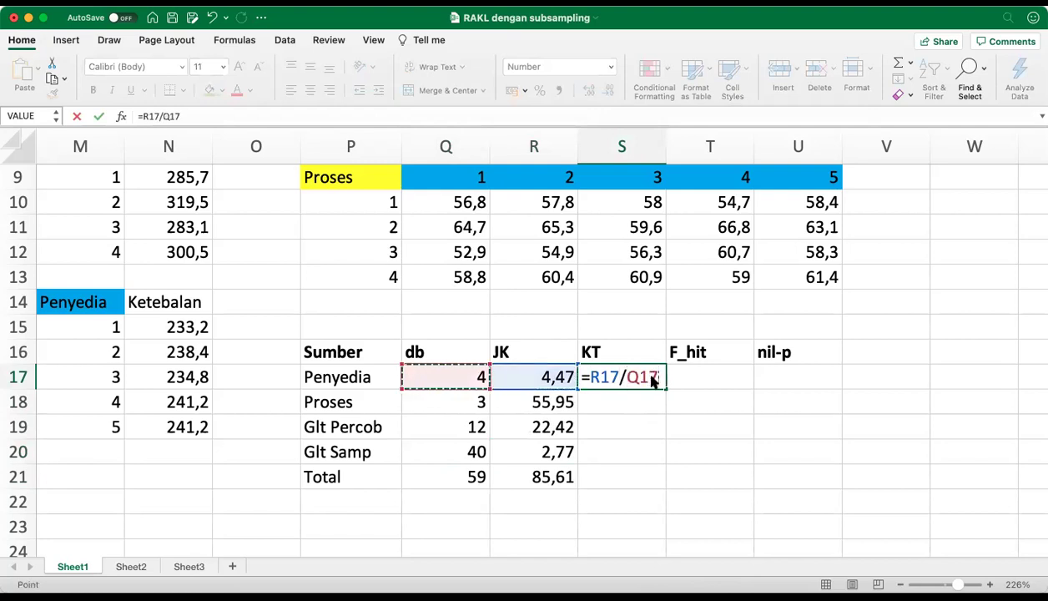
pyautogui.press('Return')
# Step: Copy the KT formula from S17 down through S20 for Proses, Glt Percob and Glt Samp
pyautogui.click(653, 379)
pyautogui.press('super+c')
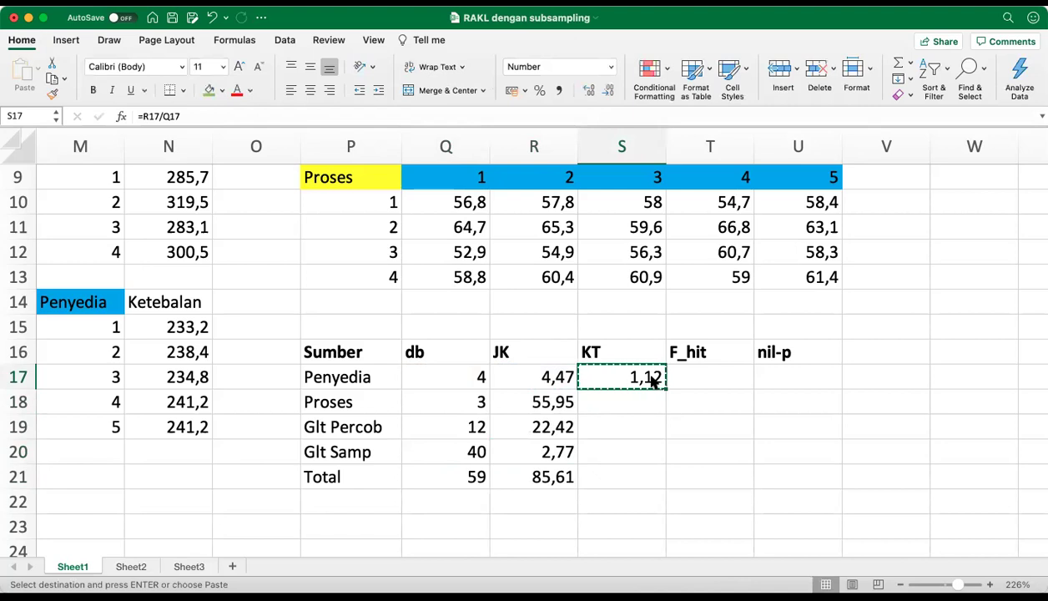
pyautogui.hotkey('shift', 'Down')
pyautogui.hotkey('shift', 'Down')
pyautogui.hotkey('shift', 'Down')
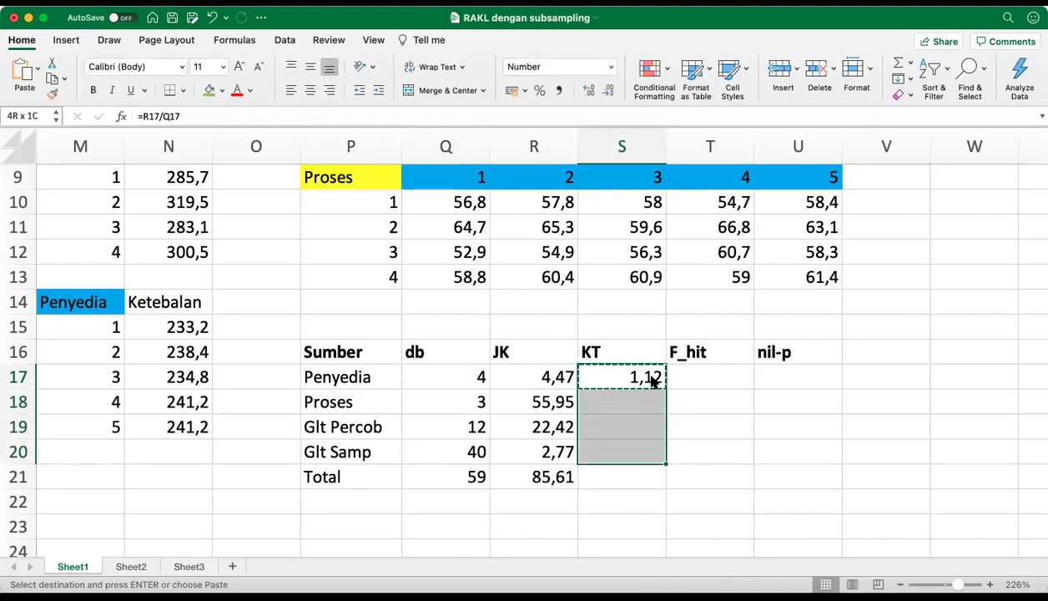
pyautogui.press('super+v')
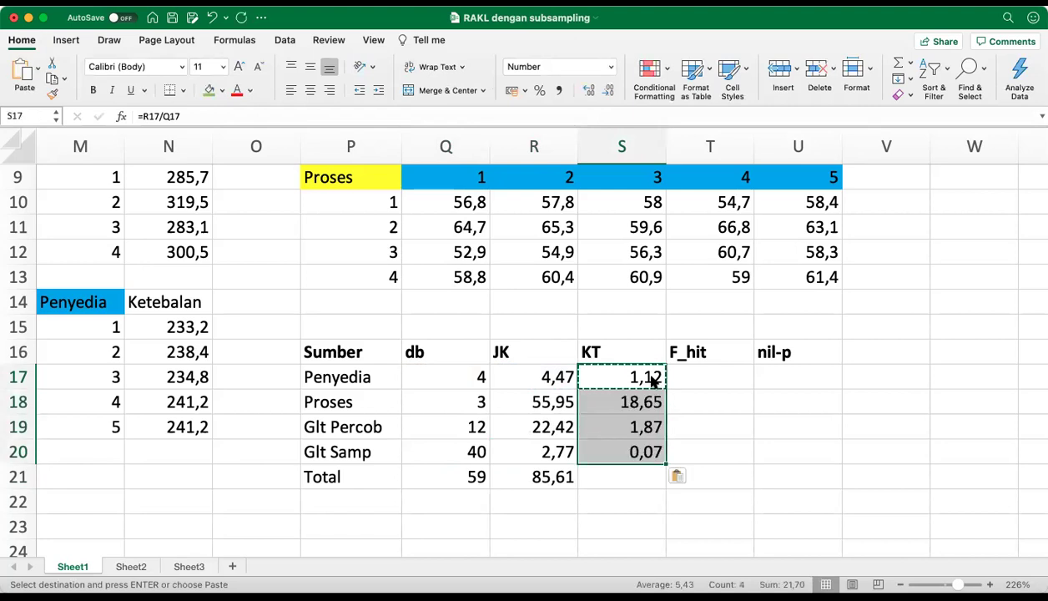
pyautogui.click(747, 378)
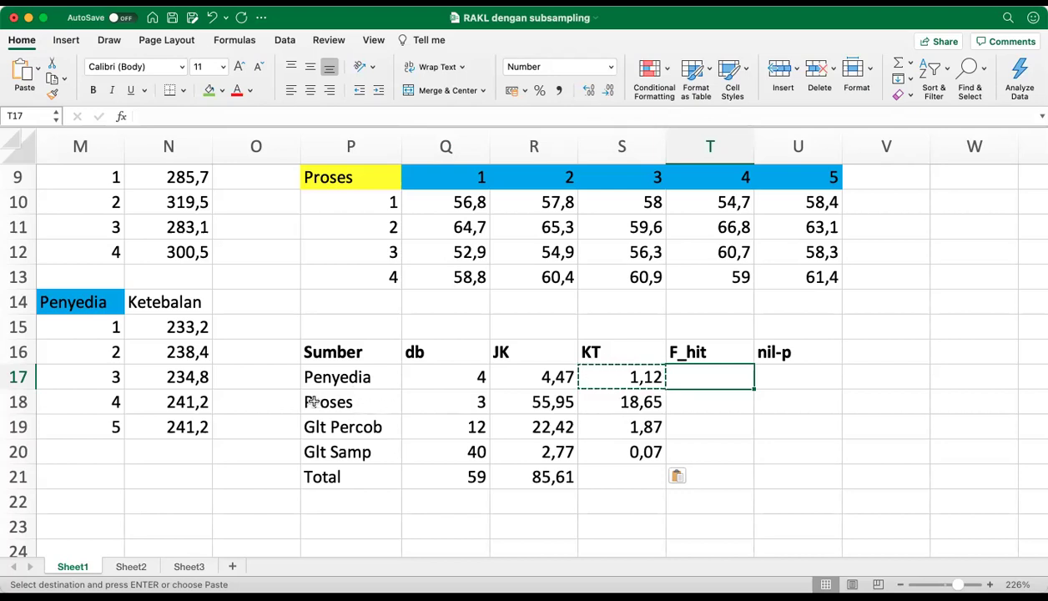
pyautogui.click(708, 404)
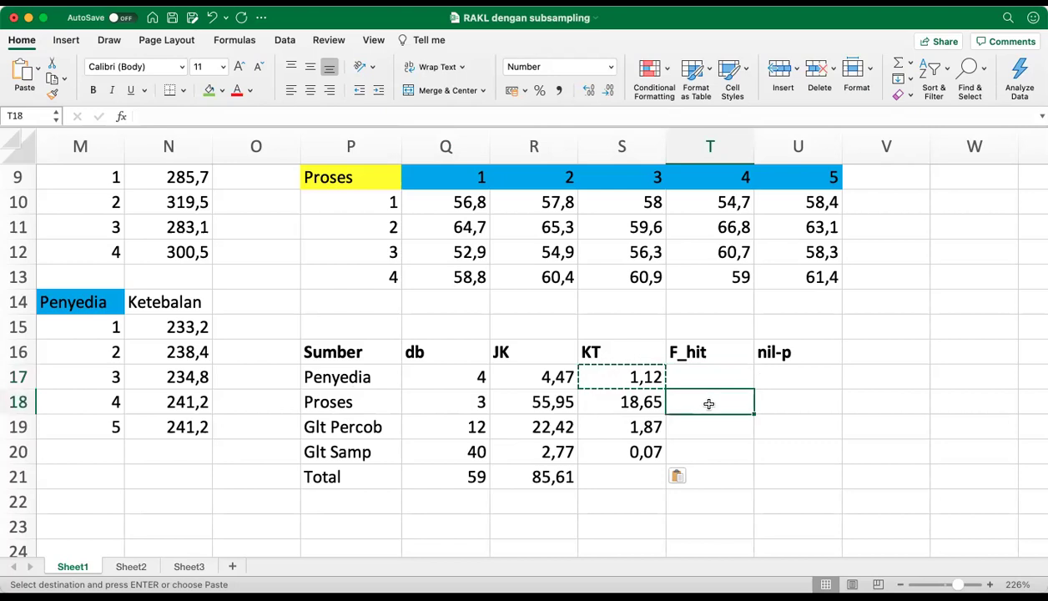
pyautogui.press('Left')
pyautogui.press('Left')
pyautogui.press('Left')
pyautogui.press('Left')
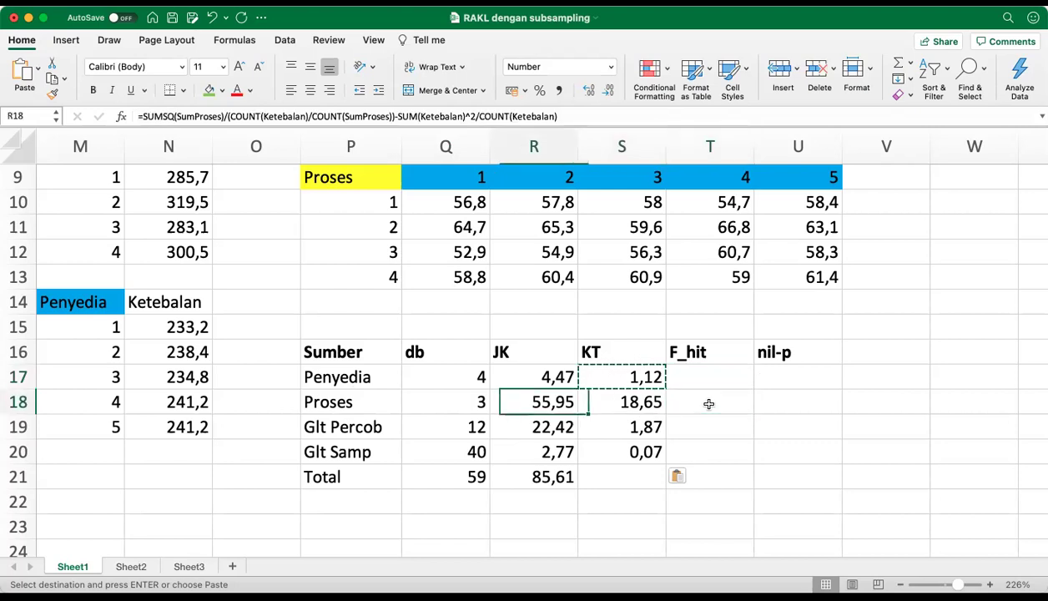
pyautogui.press('Right')
pyautogui.press('Right')
pyautogui.press('Right')
# Step: Enter the formula =S18/S19 in T18 to calculate the F_hit for Proses
pyautogui.press('Right')
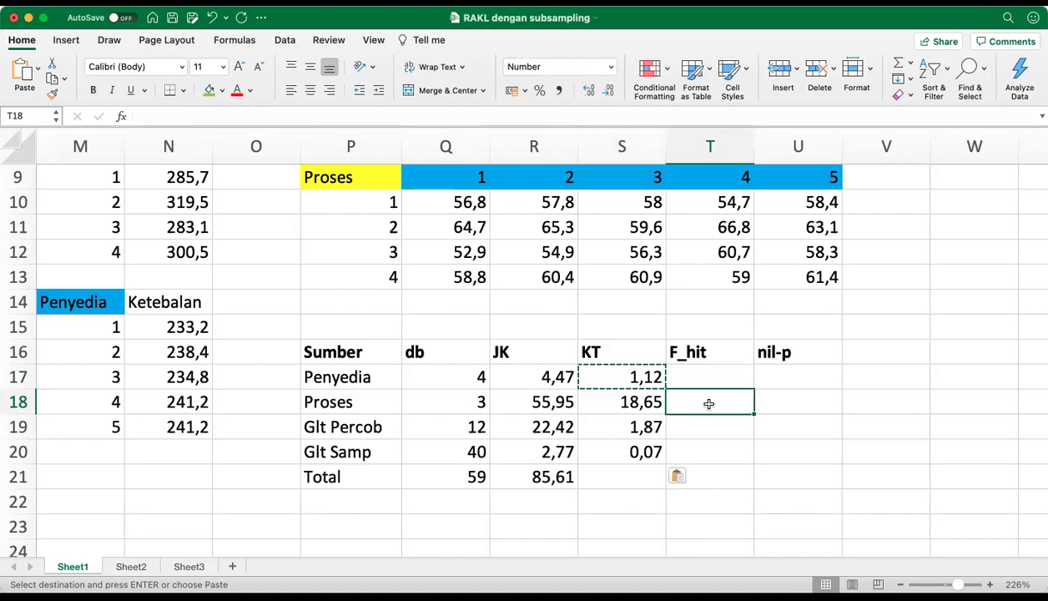
pyautogui.write('=')
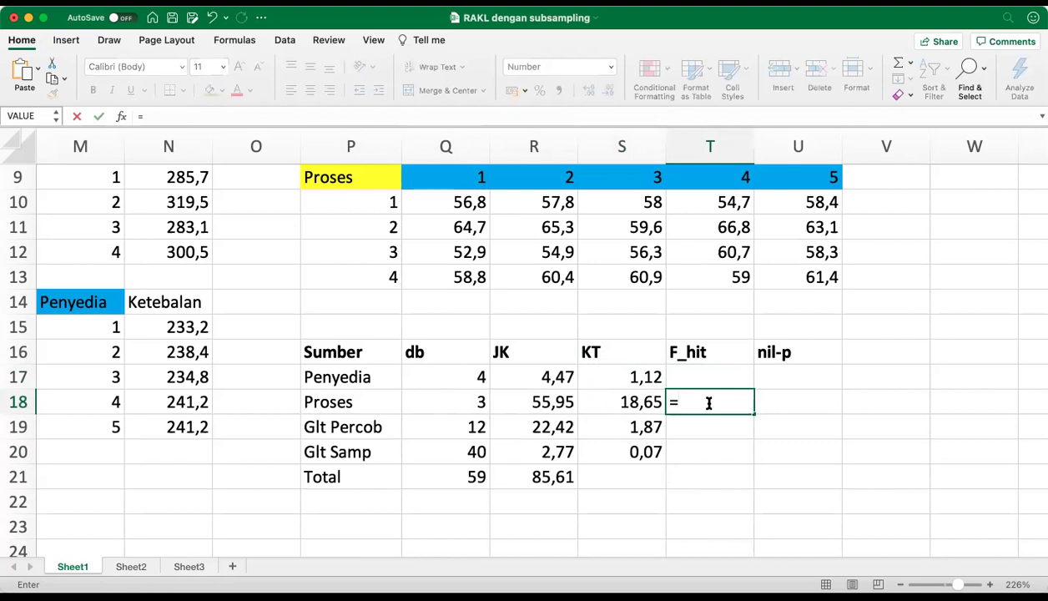
pyautogui.click(638, 404)
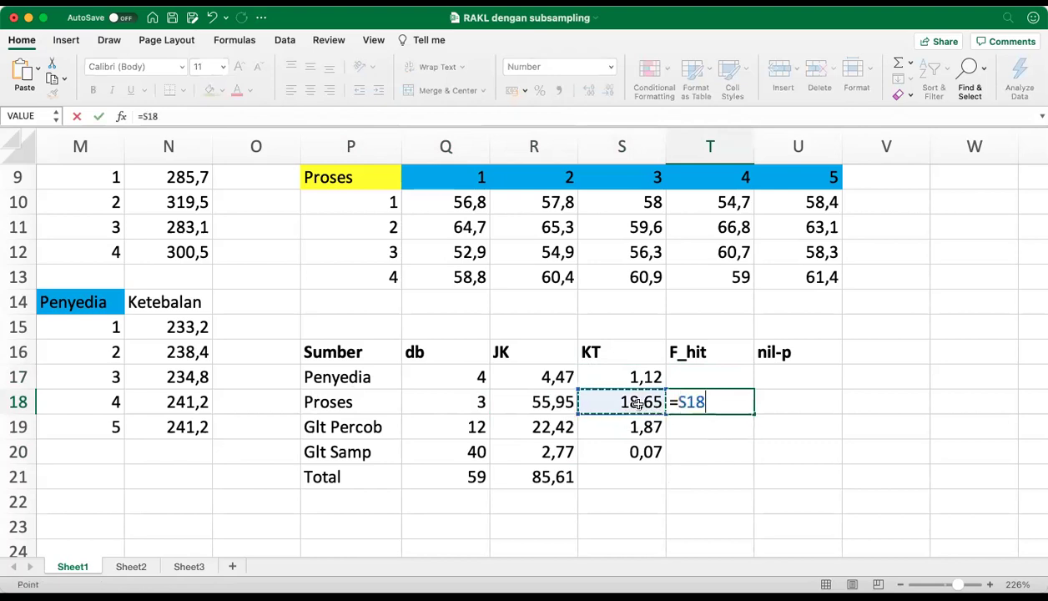
pyautogui.write('/')
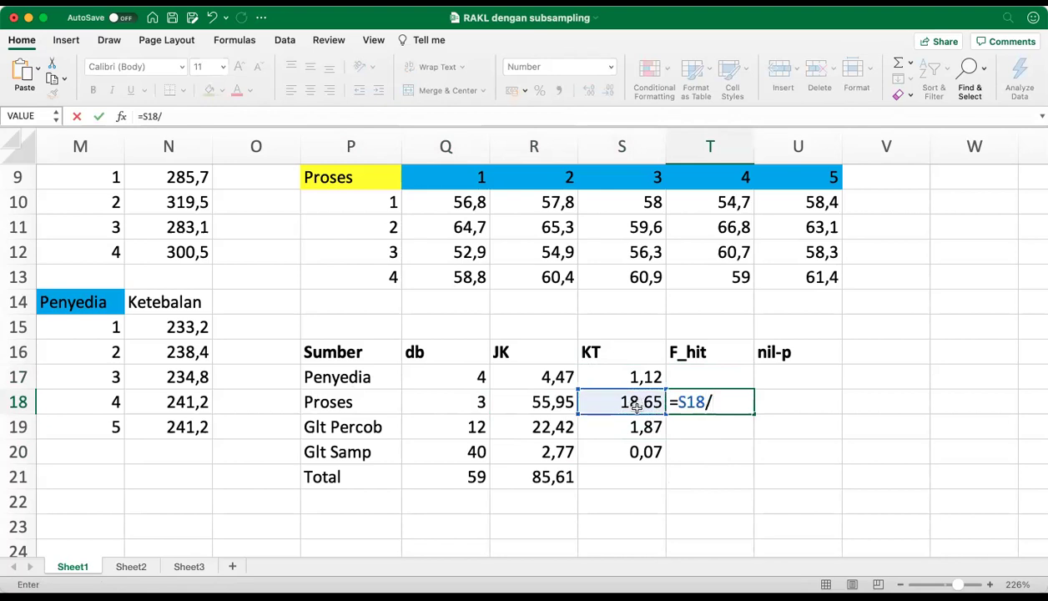
pyautogui.click(637, 427)
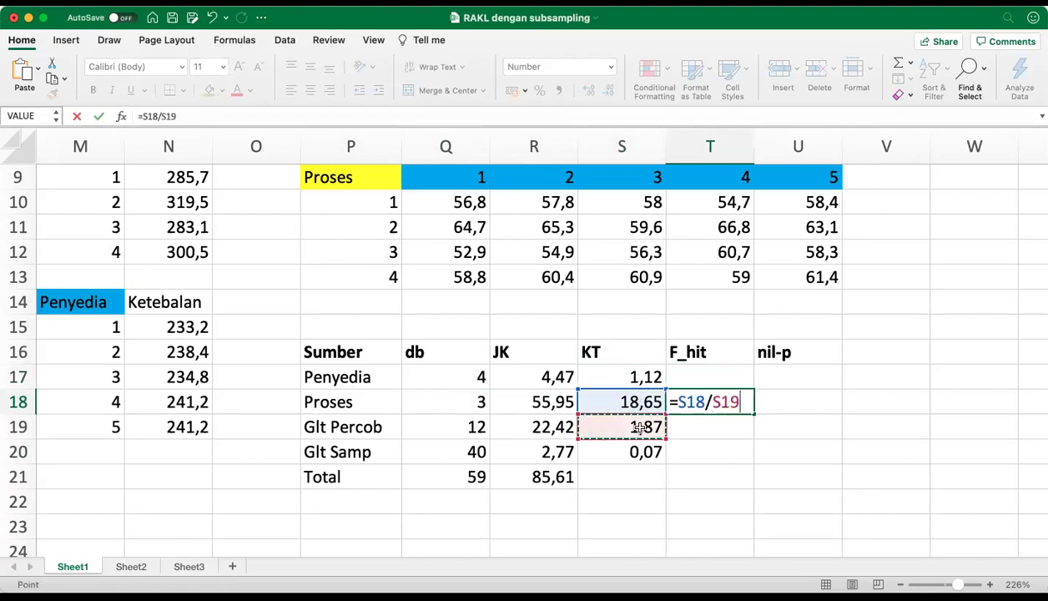
pyautogui.press('Return')
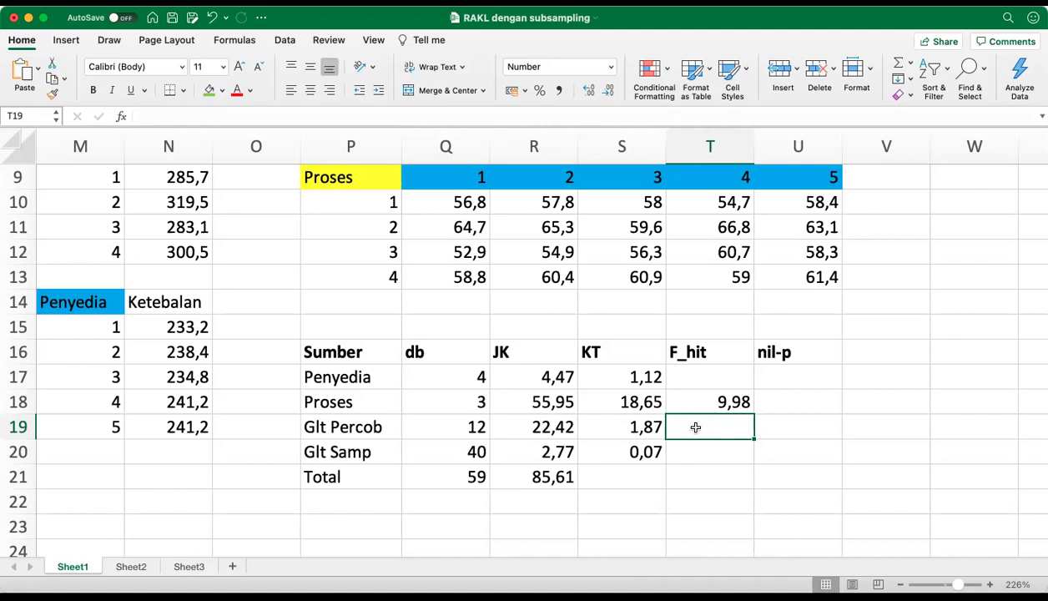
# Step: Enter the formula =S19/S20 in T19 to calculate the F_hit for Glt Percob
pyautogui.write('=')
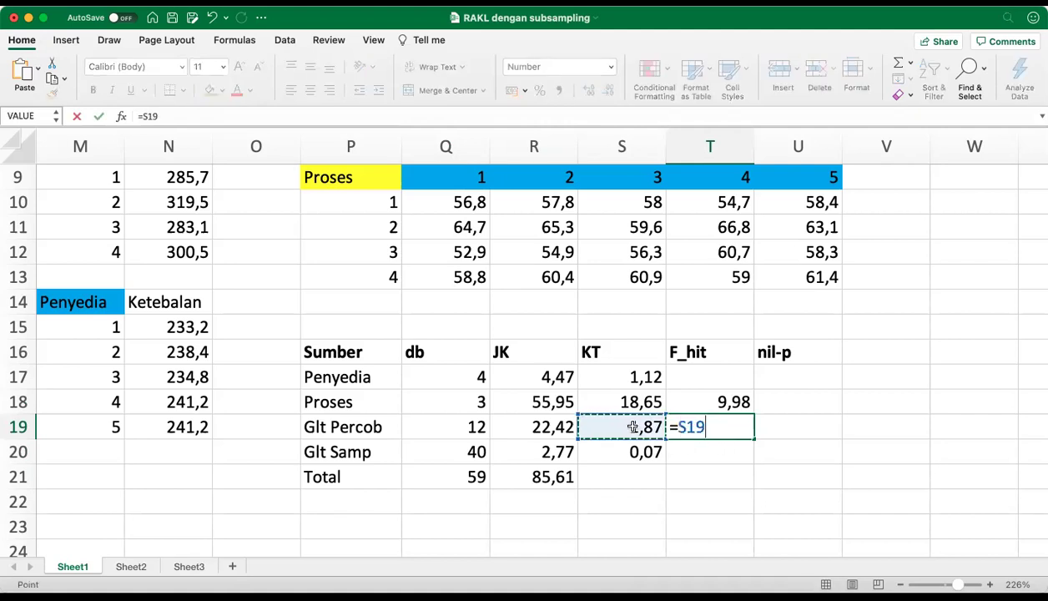
pyautogui.write('/')
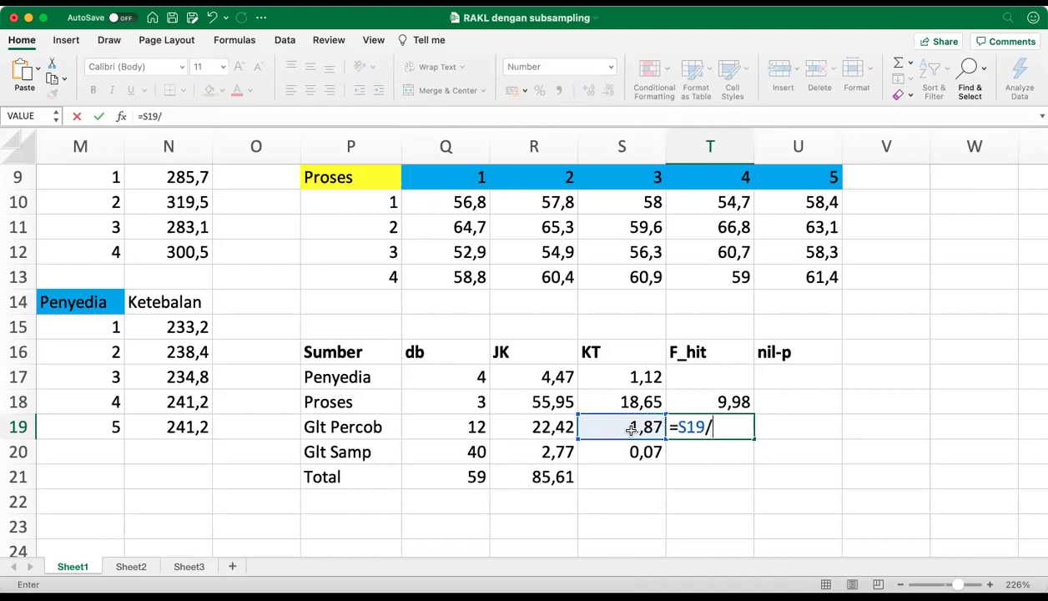
pyautogui.click(633, 452)
pyautogui.press('Return')
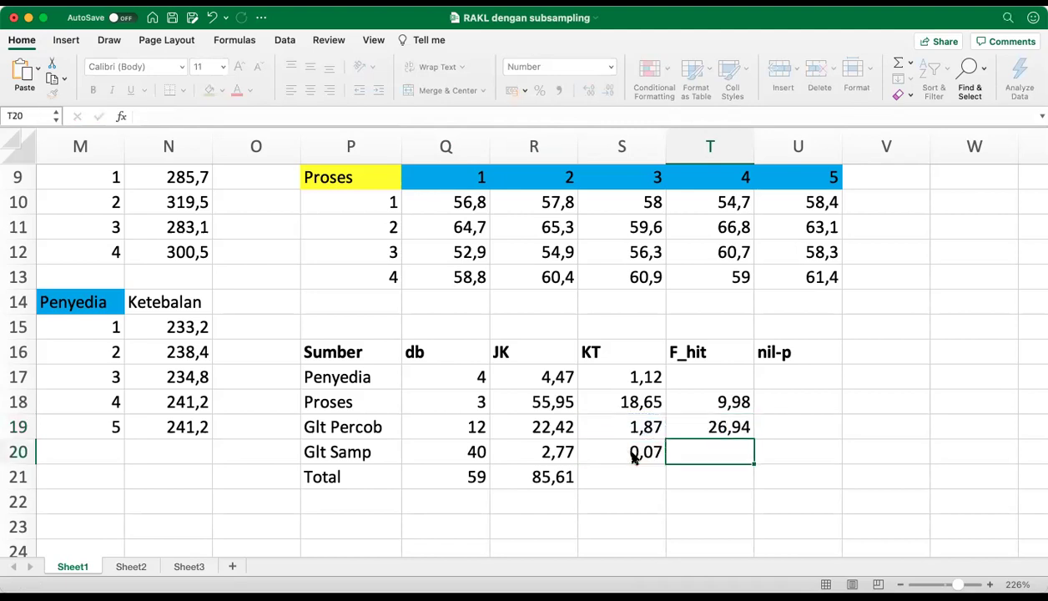
# Step: Enter an F.DIST.RT formula in U18 using T18, Q18 and Q19 to calculate the nil-p for Proses
pyautogui.press('Up')
pyautogui.press('Up')
pyautogui.press('Right')
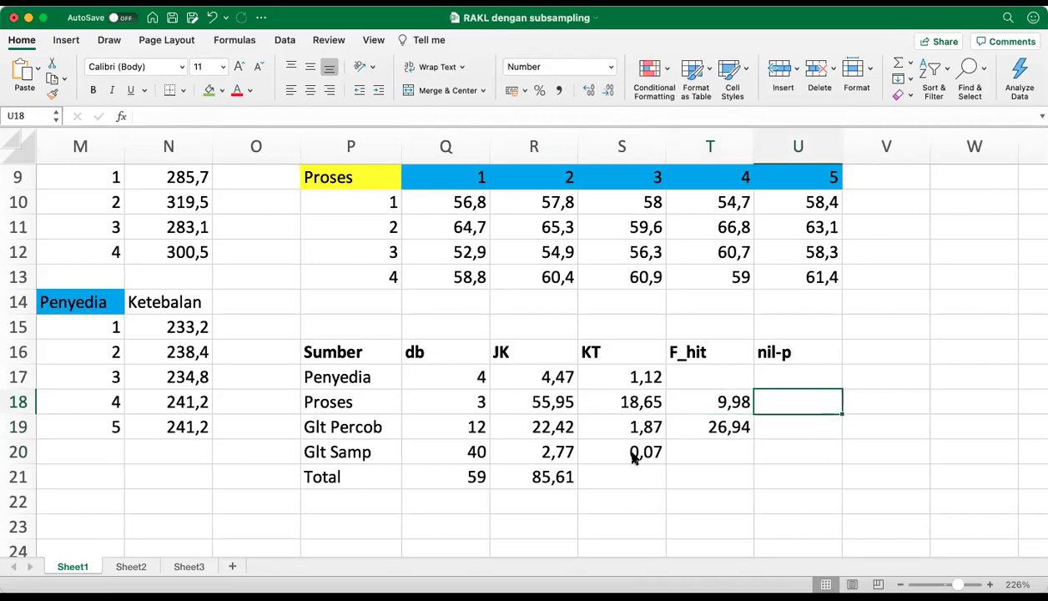
pyautogui.write('=')
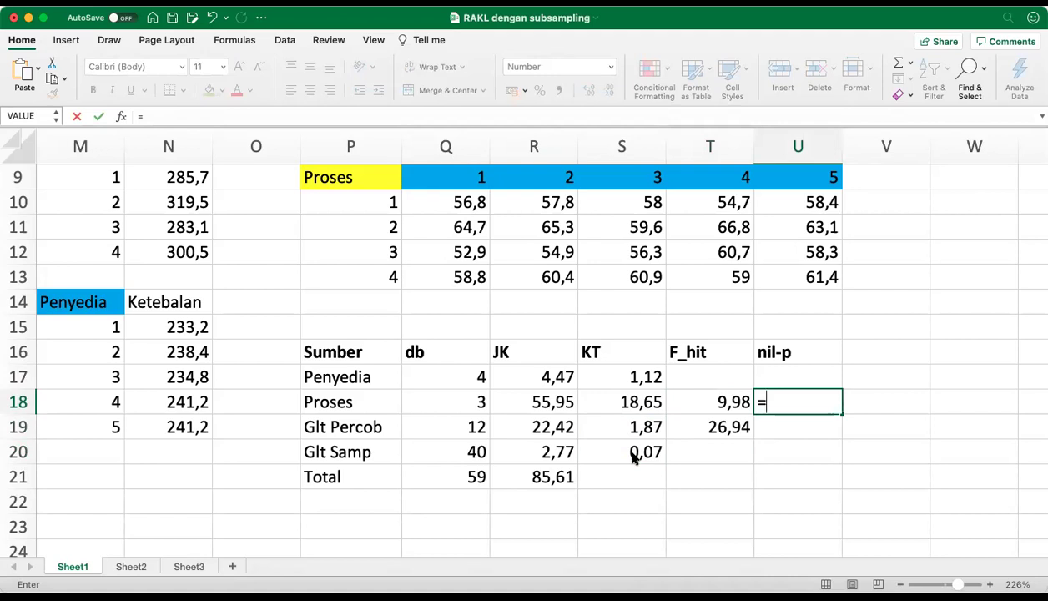
pyautogui.write('f.d')
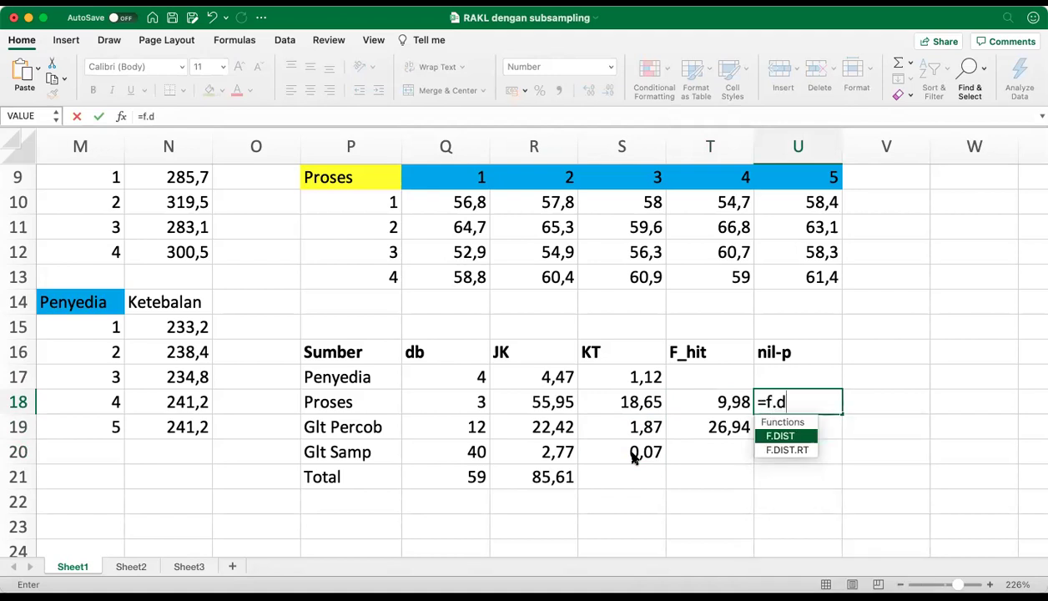
pyautogui.write('ist.')
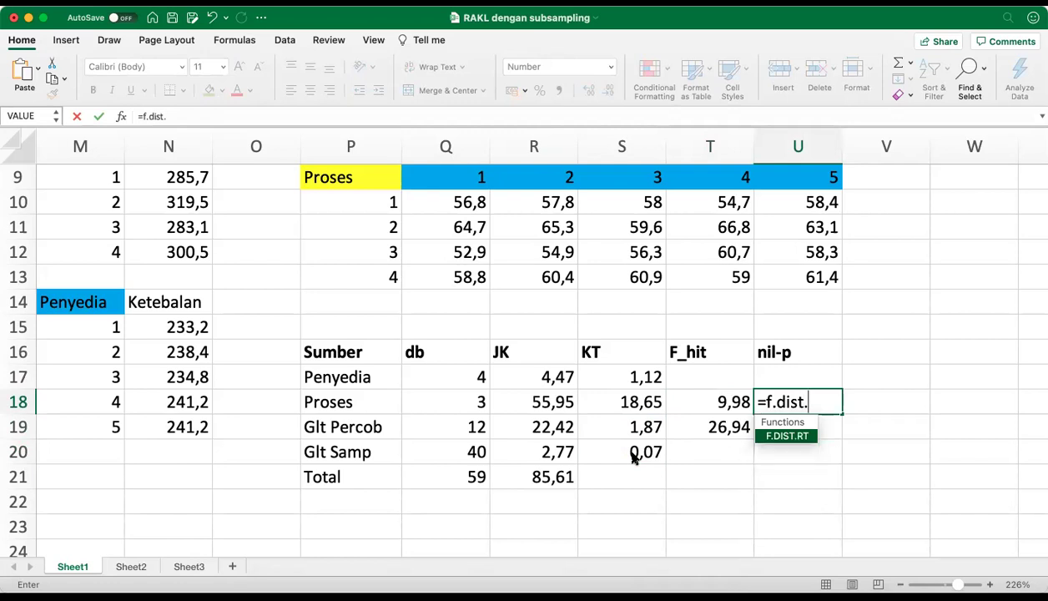
pyautogui.write('rt(')
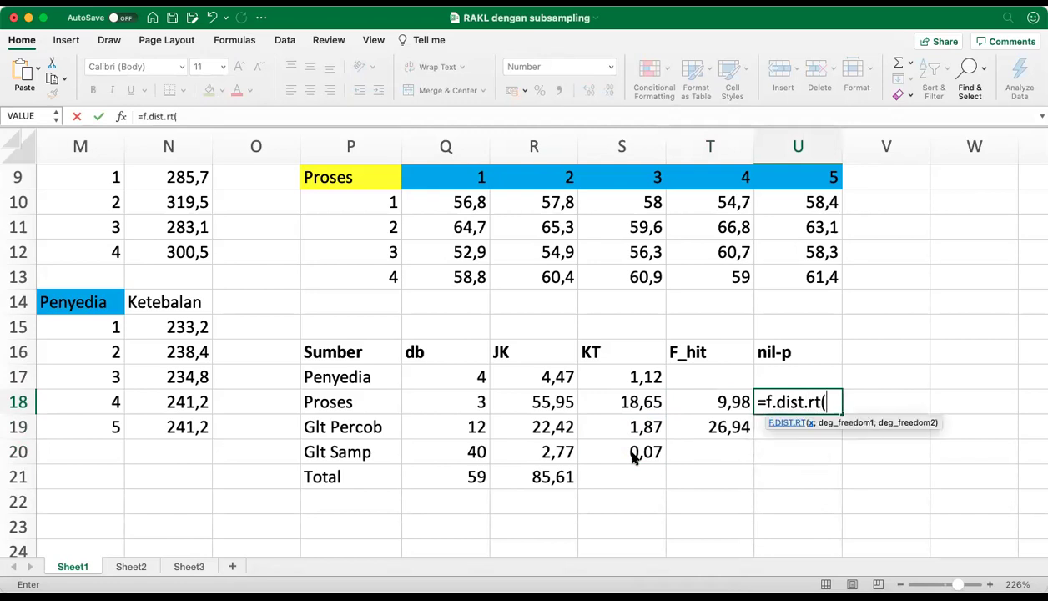
pyautogui.click(713, 403)
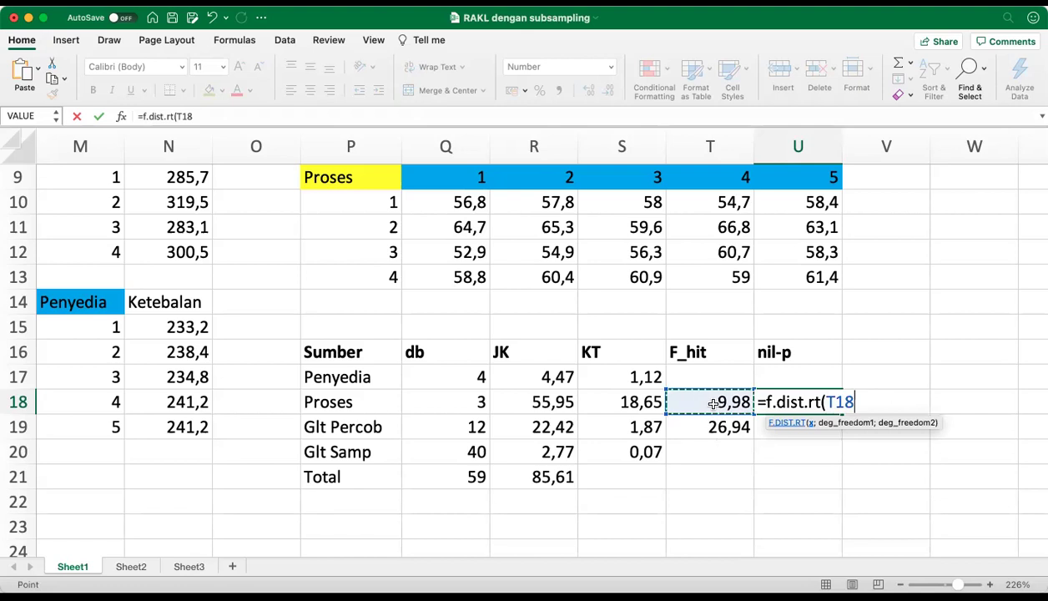
pyautogui.write(';')
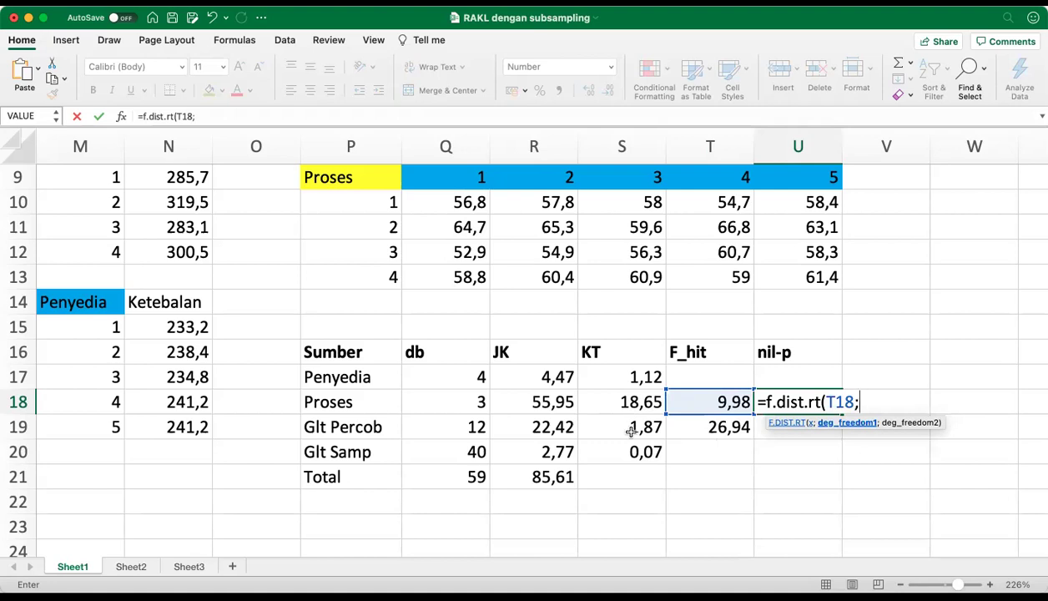
pyautogui.click(482, 401)
pyautogui.write(';')
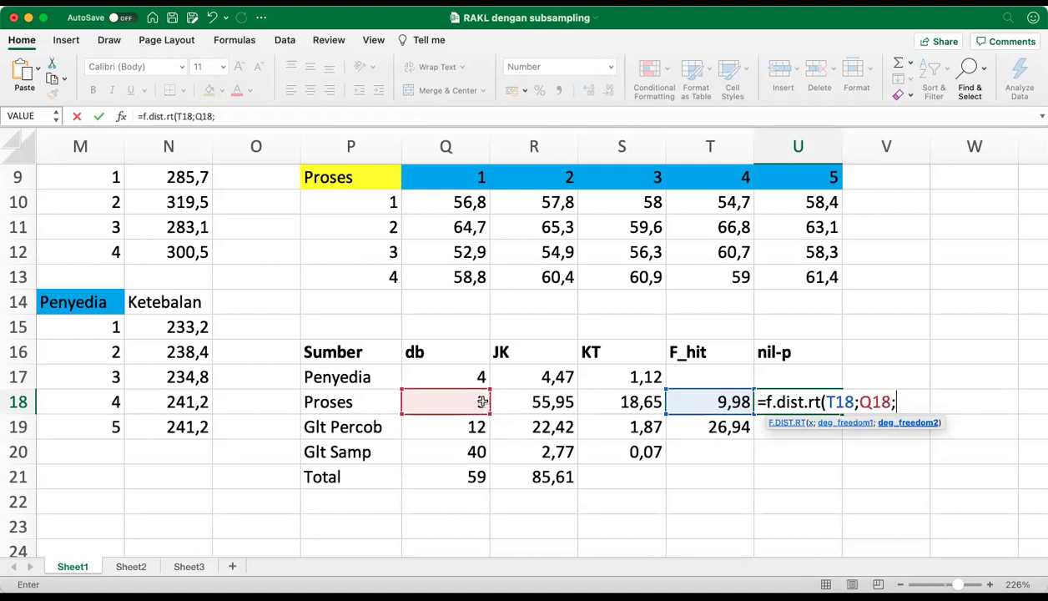
pyautogui.click(477, 425)
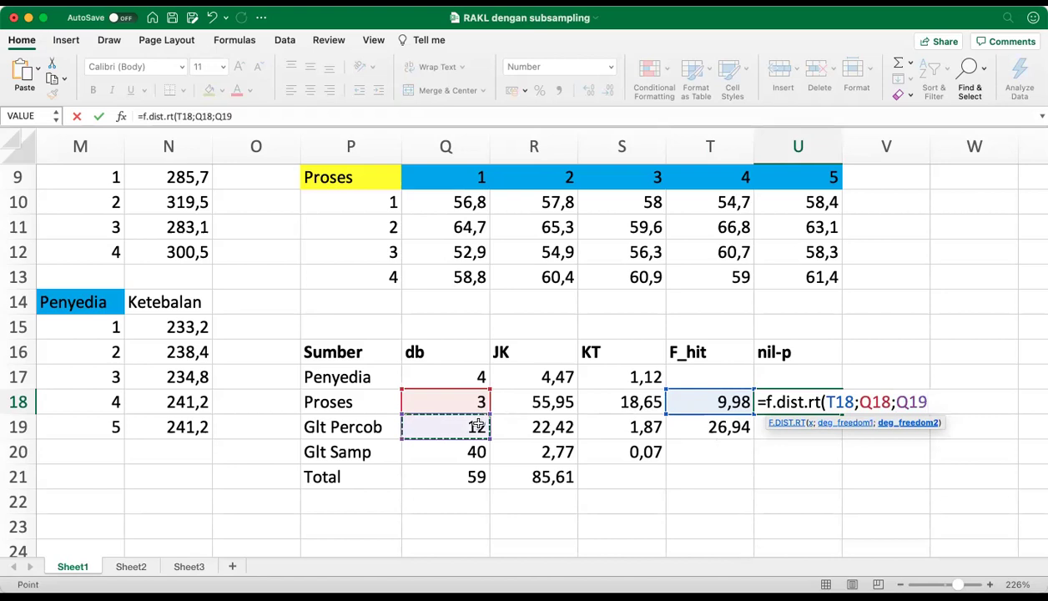
pyautogui.write('_')
pyautogui.press('Return')
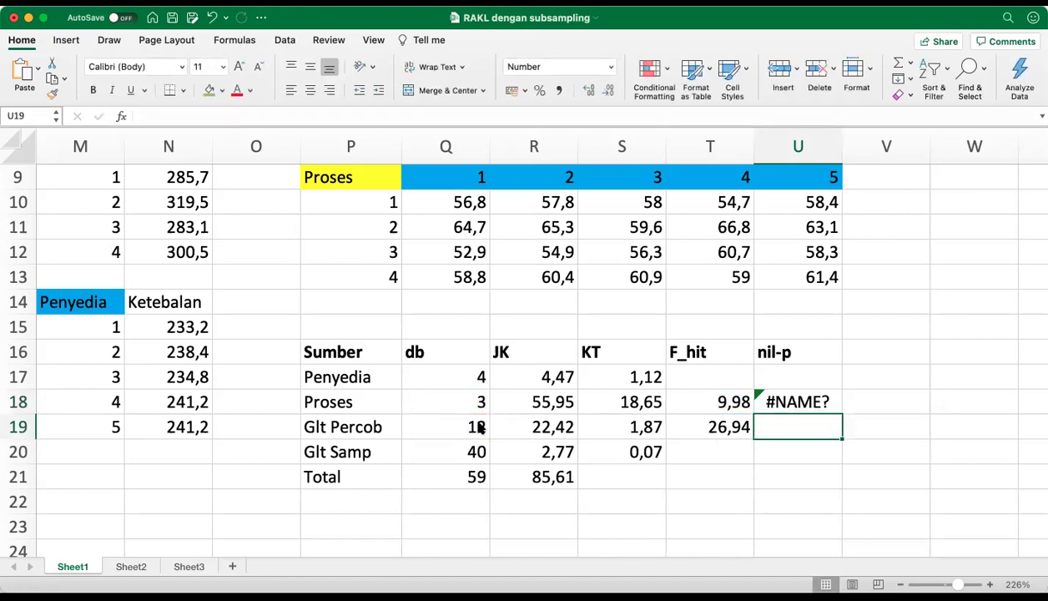
# Step: Correct the formula in U18 to =F.DIST.RT(T18;Q18;Q19) by removing the stray underscore after Q19
pyautogui.press('Up')
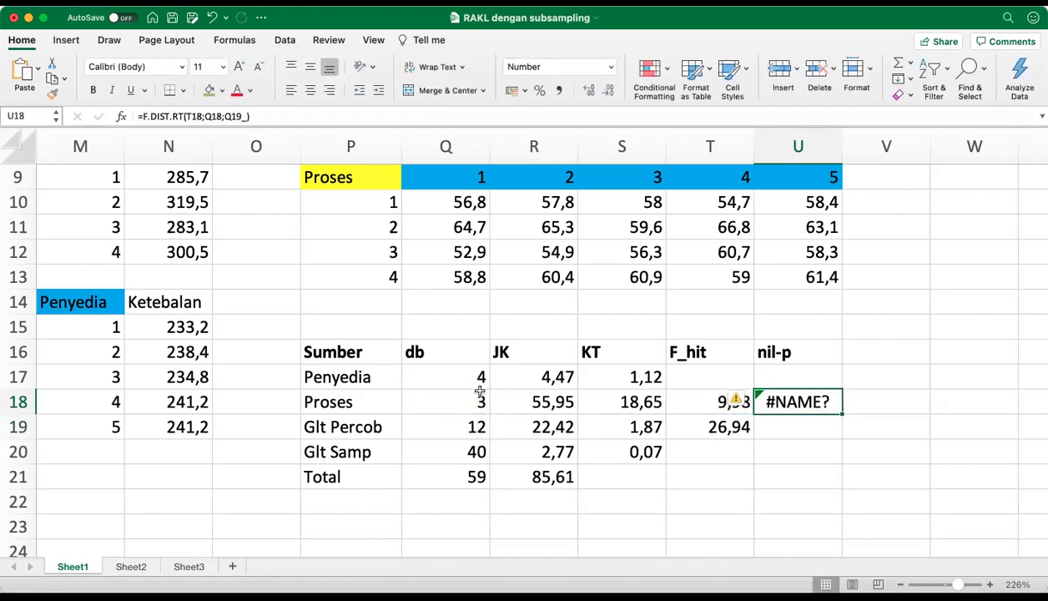
pyautogui.click(256, 117)
pyautogui.press('BackSpace')
pyautogui.press('BackSpace')
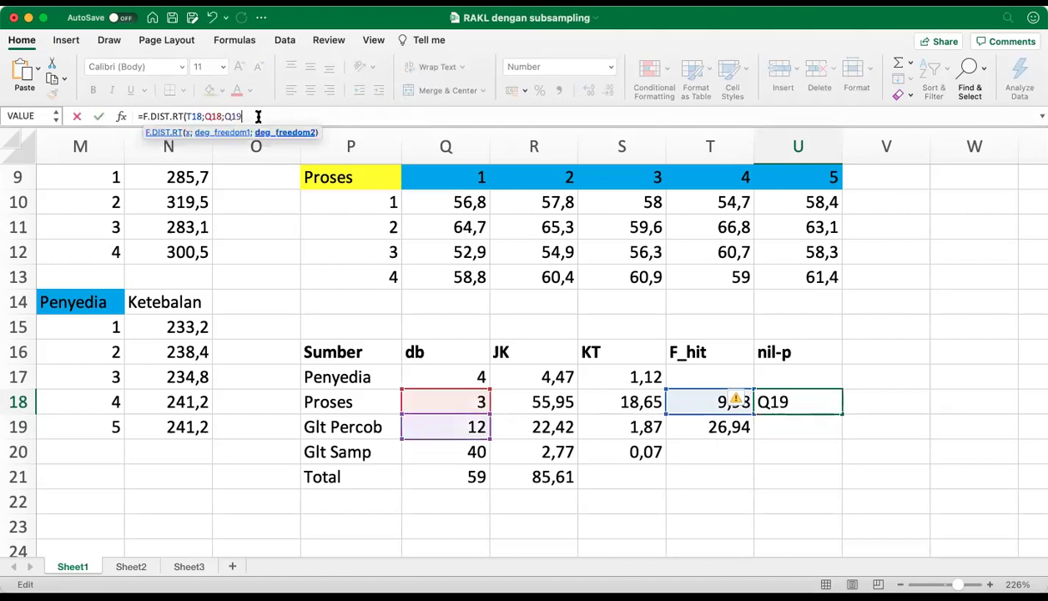
pyautogui.write(')')
pyautogui.press('Return')
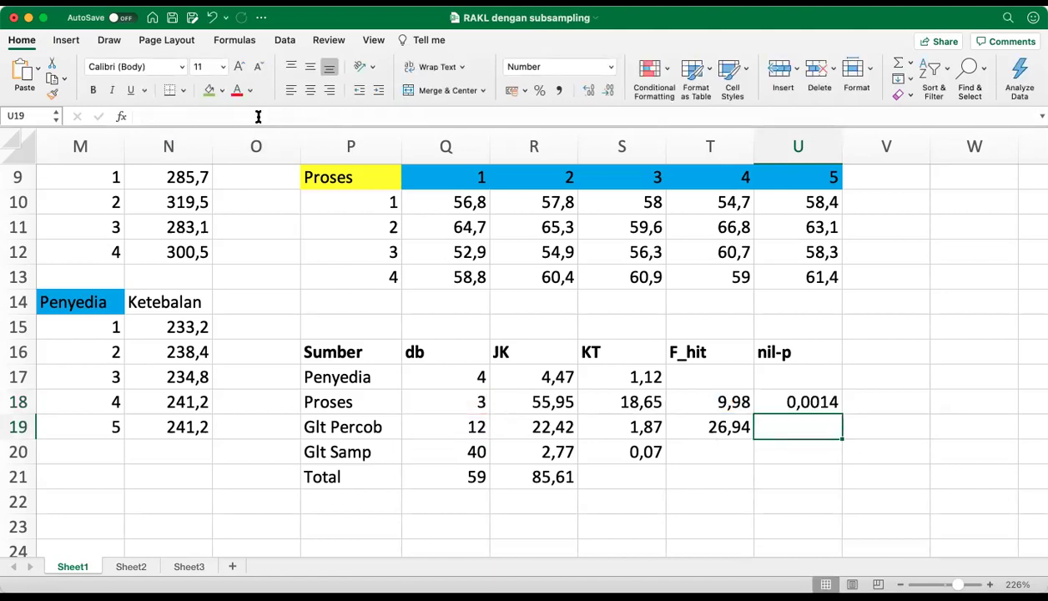
# Step: Colour the text of the Proses row in the ANOVA table, P18 through U18, red
pyautogui.press('Up')
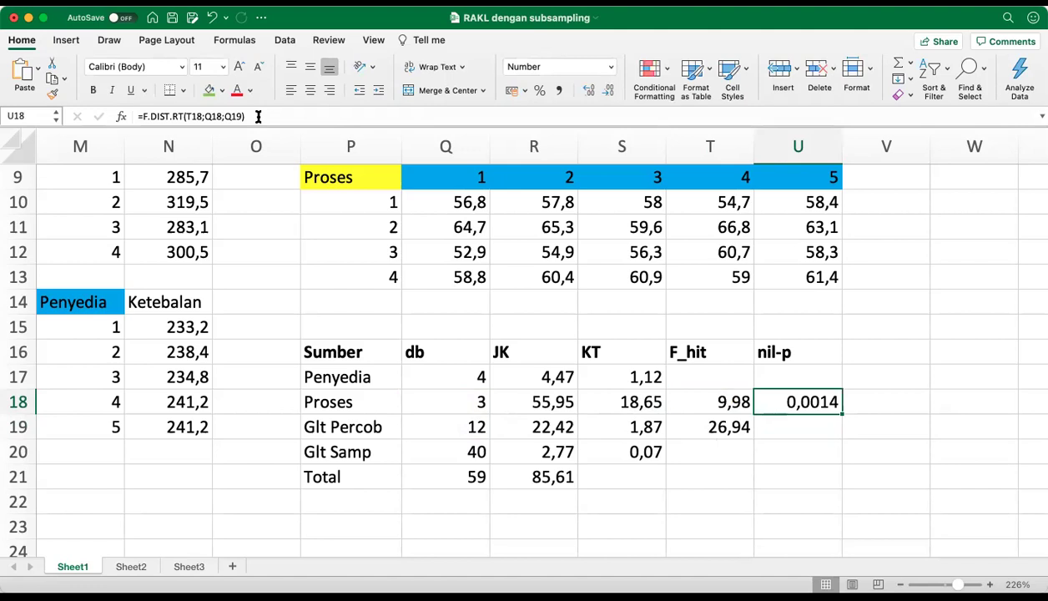
pyautogui.click(325, 406)
pyautogui.hotkey('shift', 'Right')
pyautogui.hotkey('shift', 'Right')
pyautogui.hotkey('shift', 'Right')
pyautogui.hotkey('shift', 'Right')
pyautogui.hotkey('shift', 'Right')
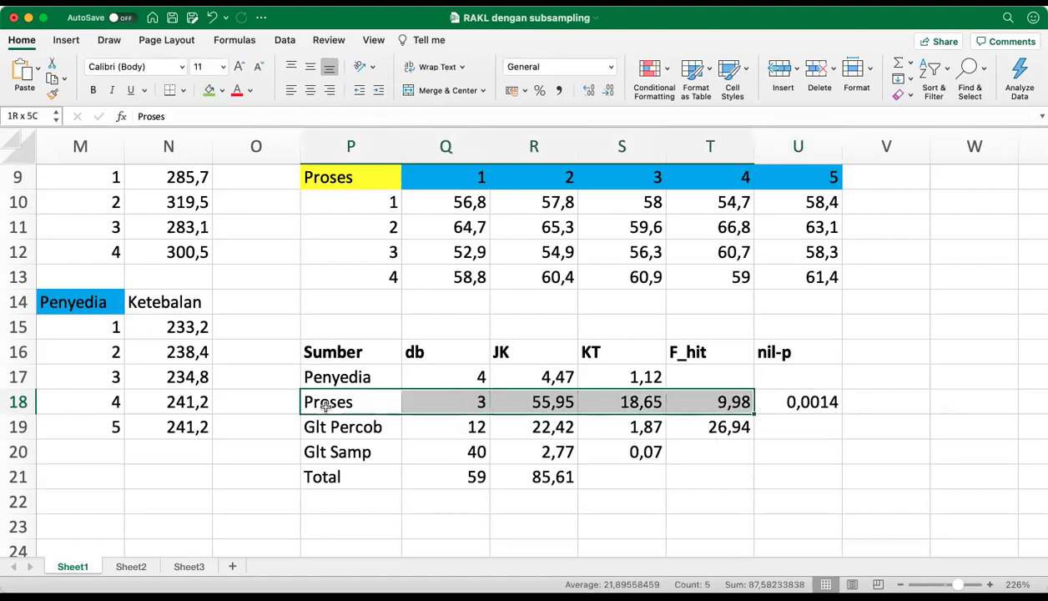
pyautogui.click(237, 91)
pyautogui.press('Down')
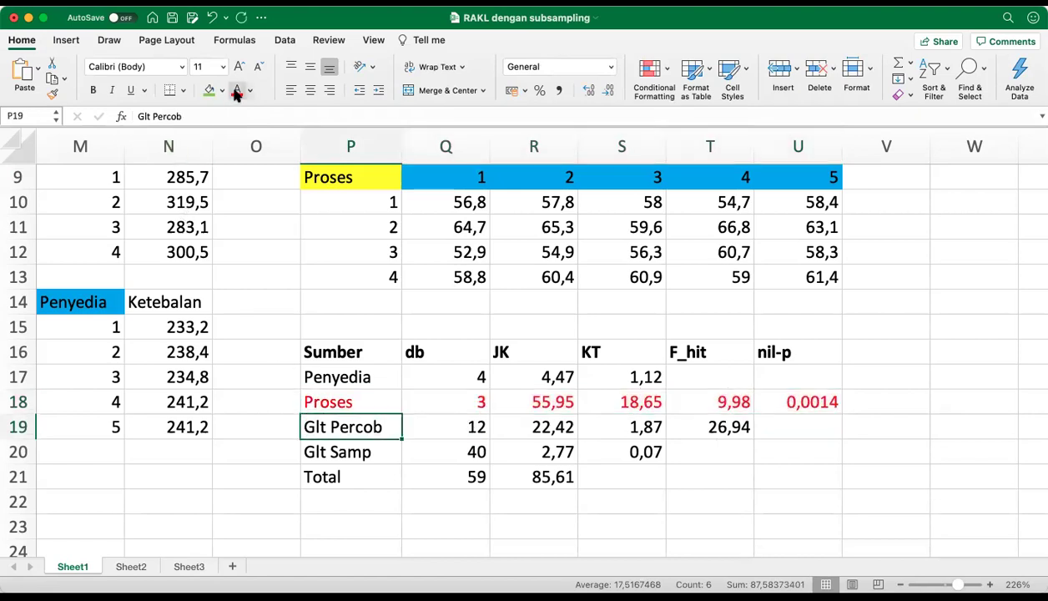
# Step: Enter the formula =S17/S19 in T17 to calculate the F_hit for Penyedia
pyautogui.press('Up')
pyautogui.press('Up')
pyautogui.press('Right')
pyautogui.press('Right')
pyautogui.press('Right')
pyautogui.press('Right')
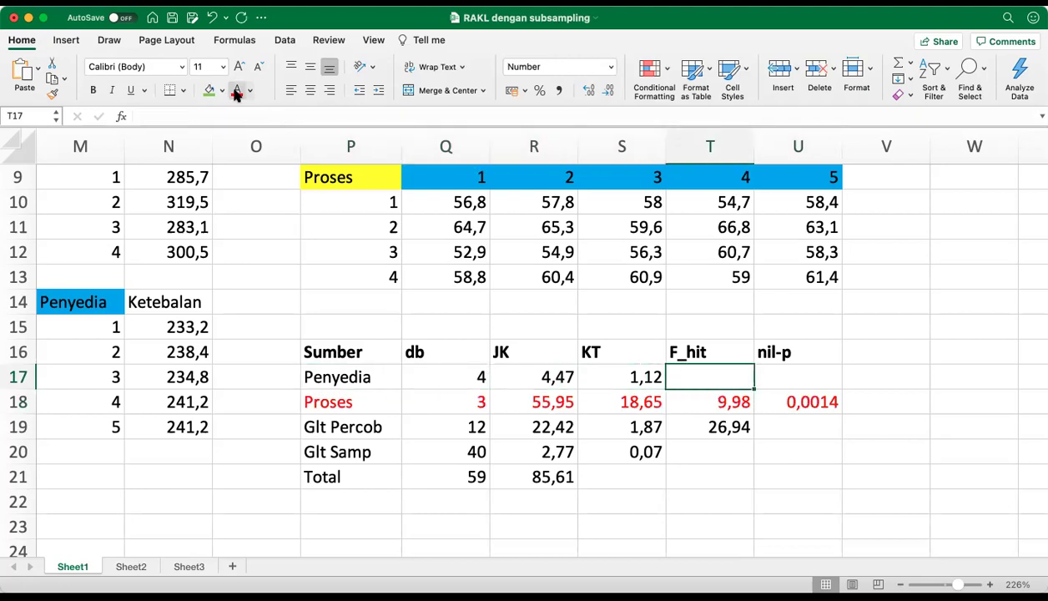
pyautogui.write('=')
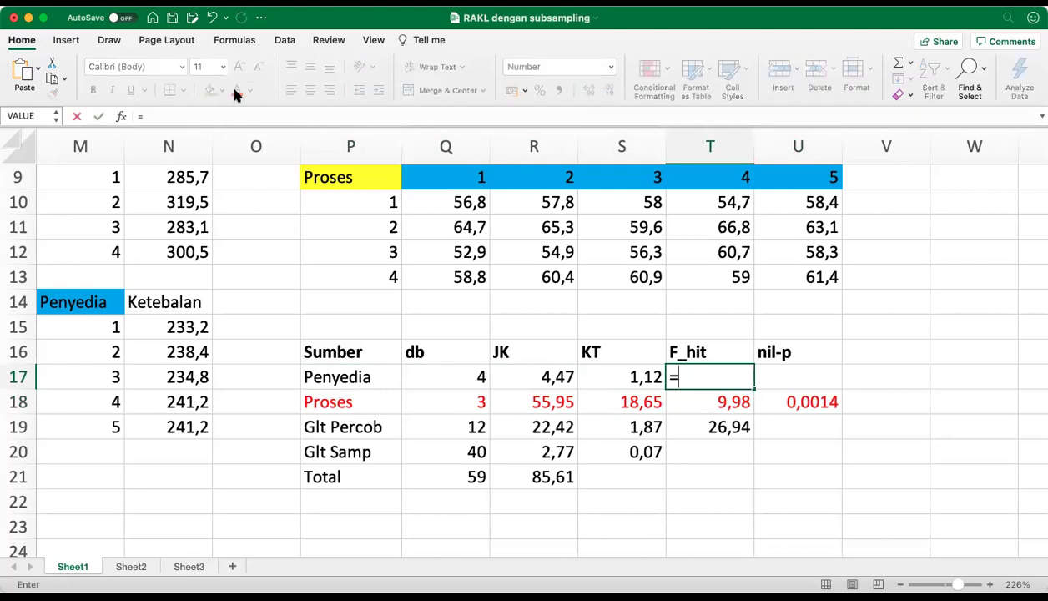
pyautogui.click(632, 377)
pyautogui.write('/')
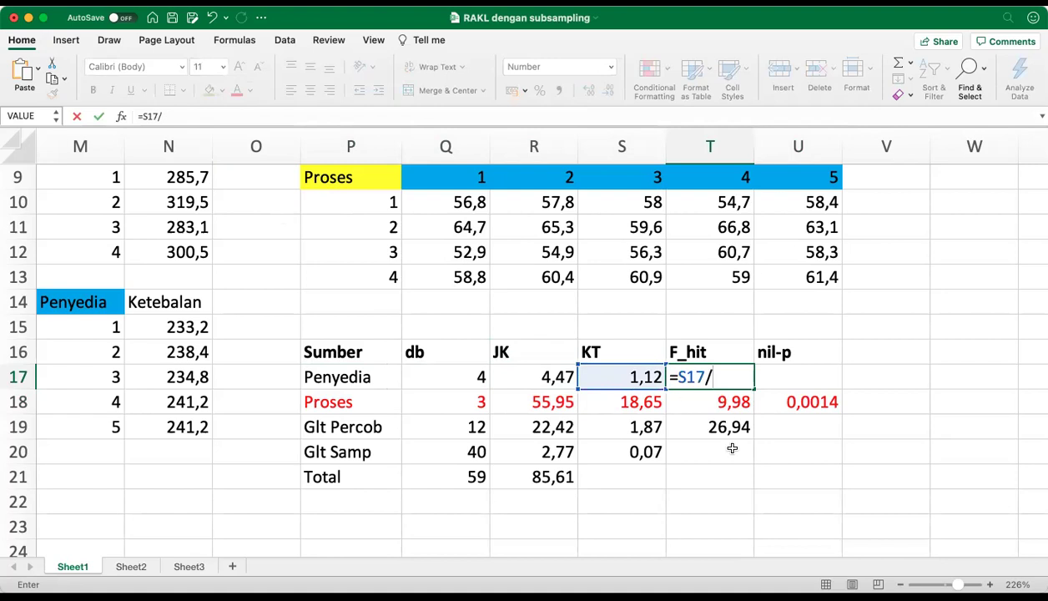
pyautogui.click(645, 428)
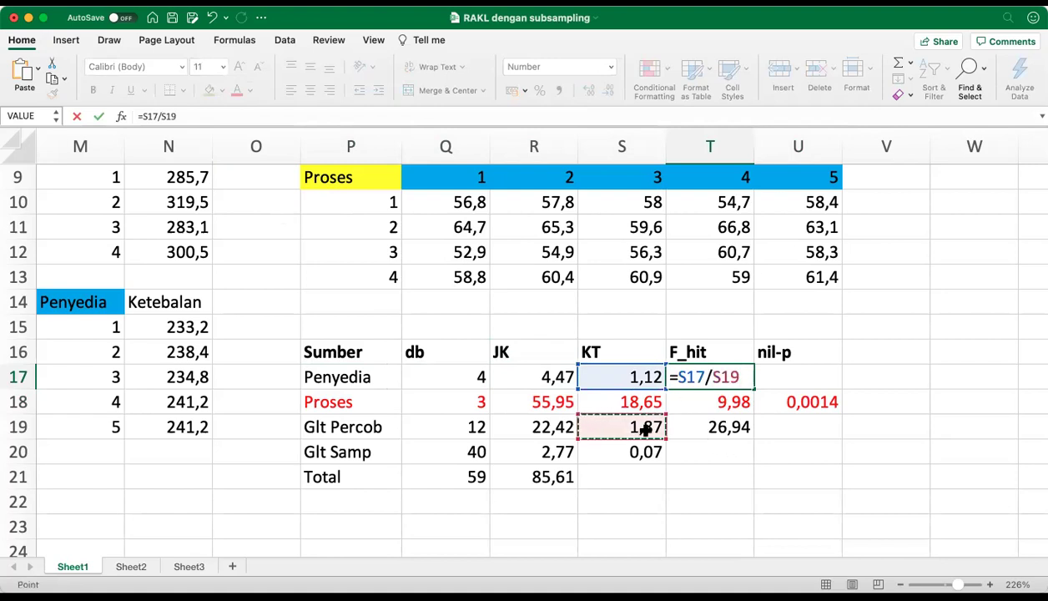
pyautogui.press('Return')
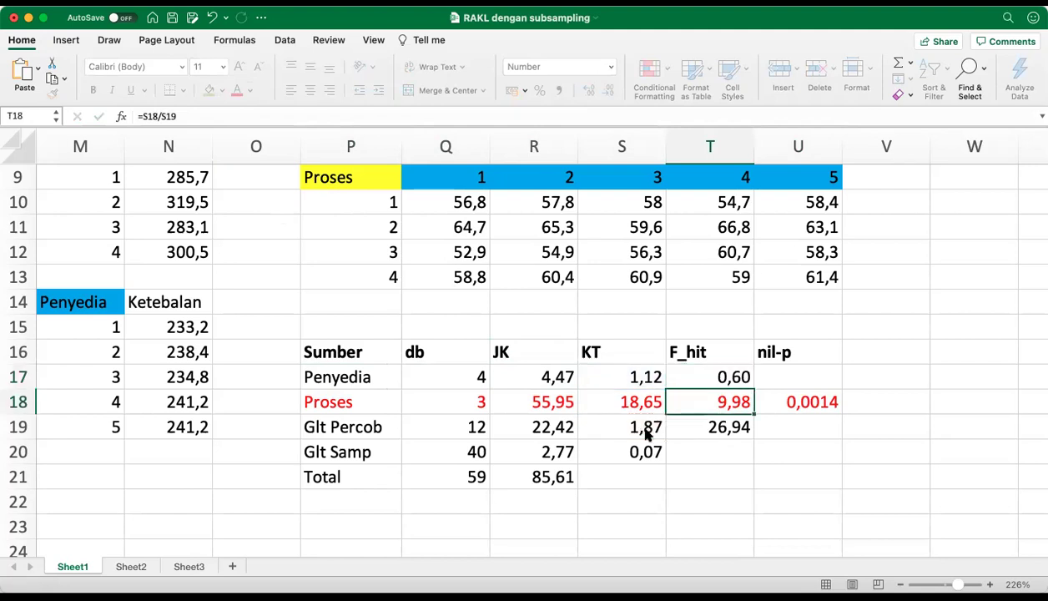
# Step: Enter the formula =F.DIST.RT(T17;Q17;Q19) in U17 to calculate the nil-p for Penyedia
pyautogui.press('Up')
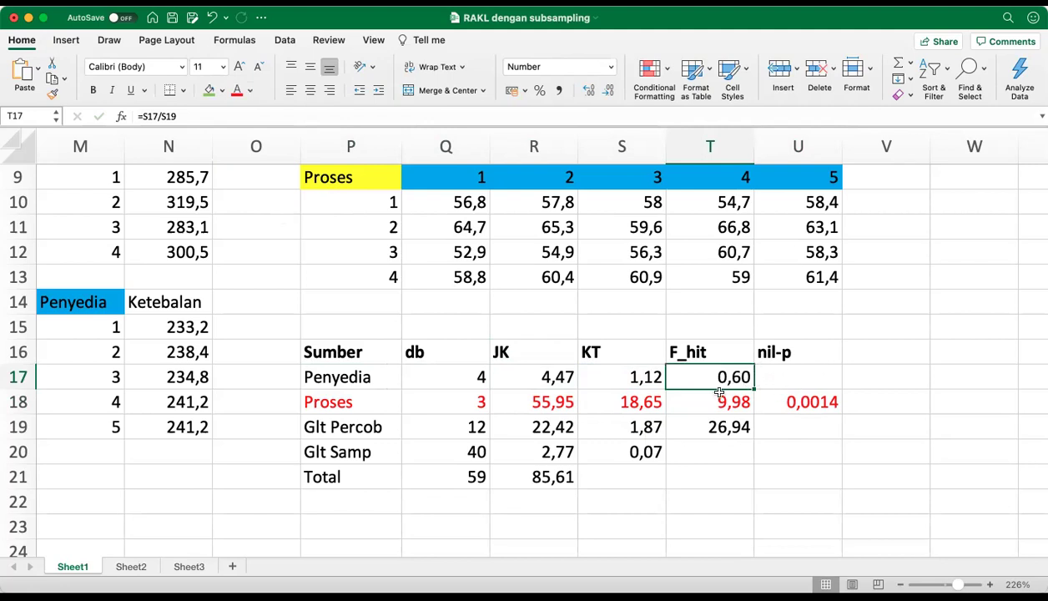
pyautogui.click(811, 377)
pyautogui.write('=')
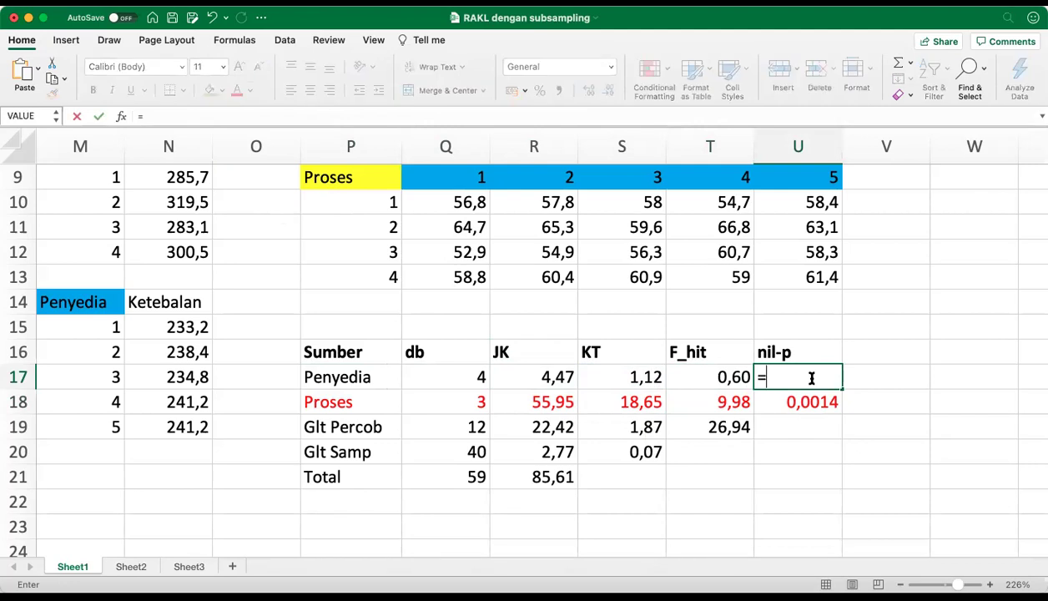
pyautogui.write('f.')
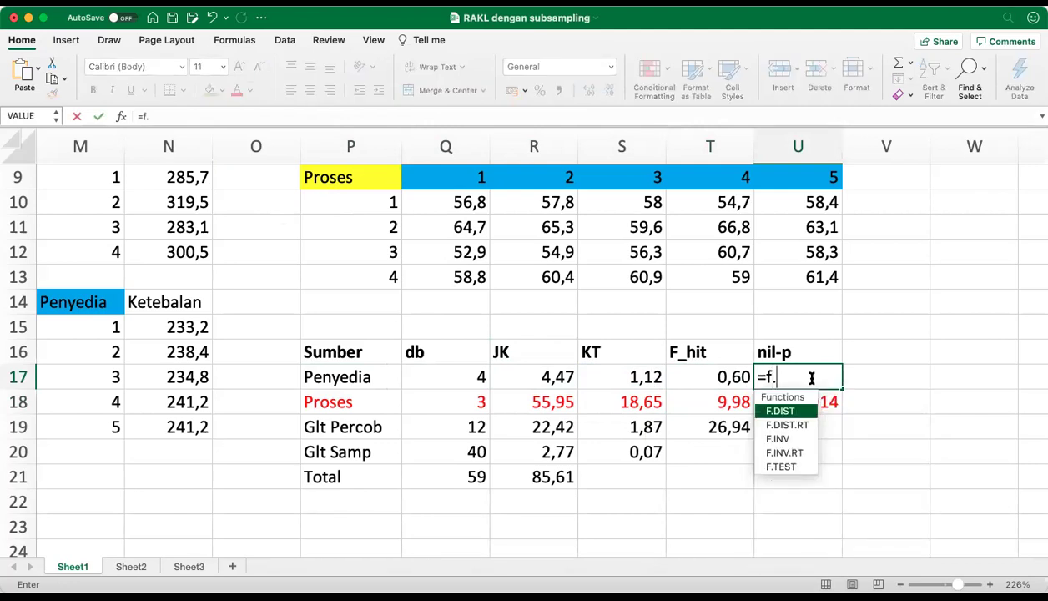
pyautogui.write('dist.rt(')
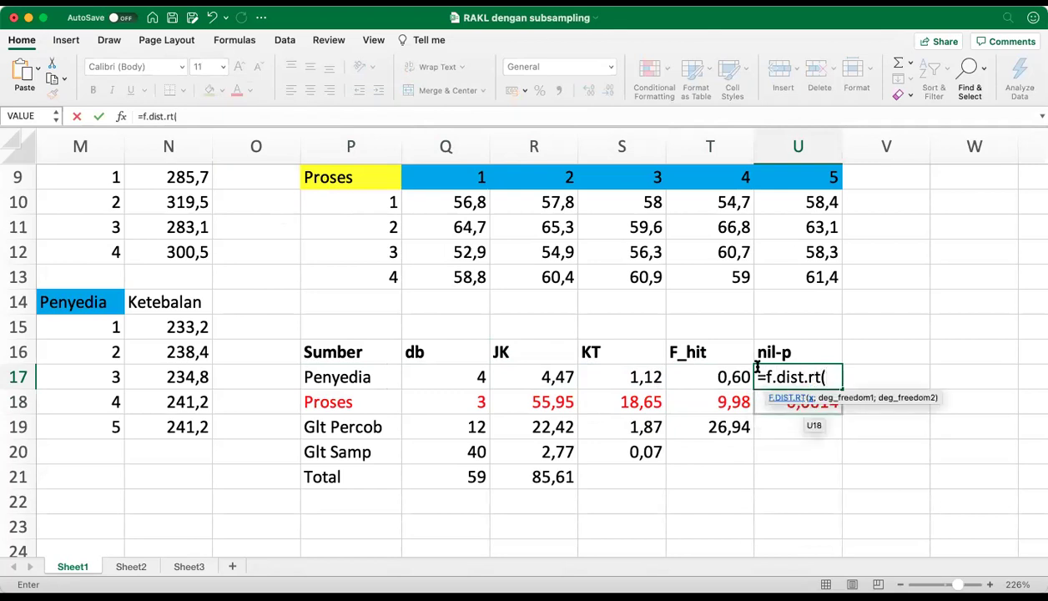
pyautogui.click(729, 377)
pyautogui.write(';')
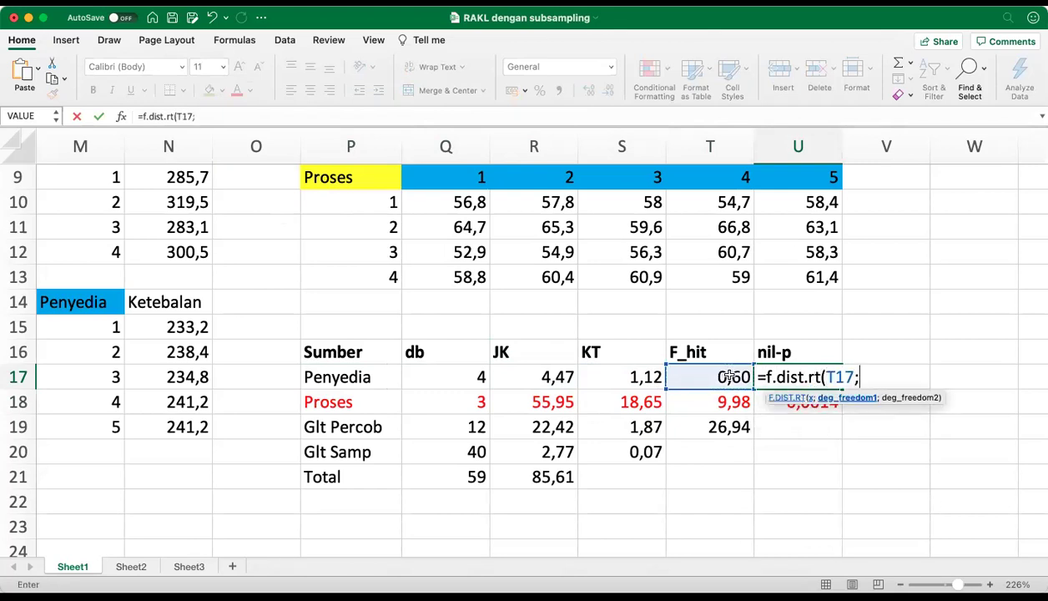
pyautogui.click(482, 379)
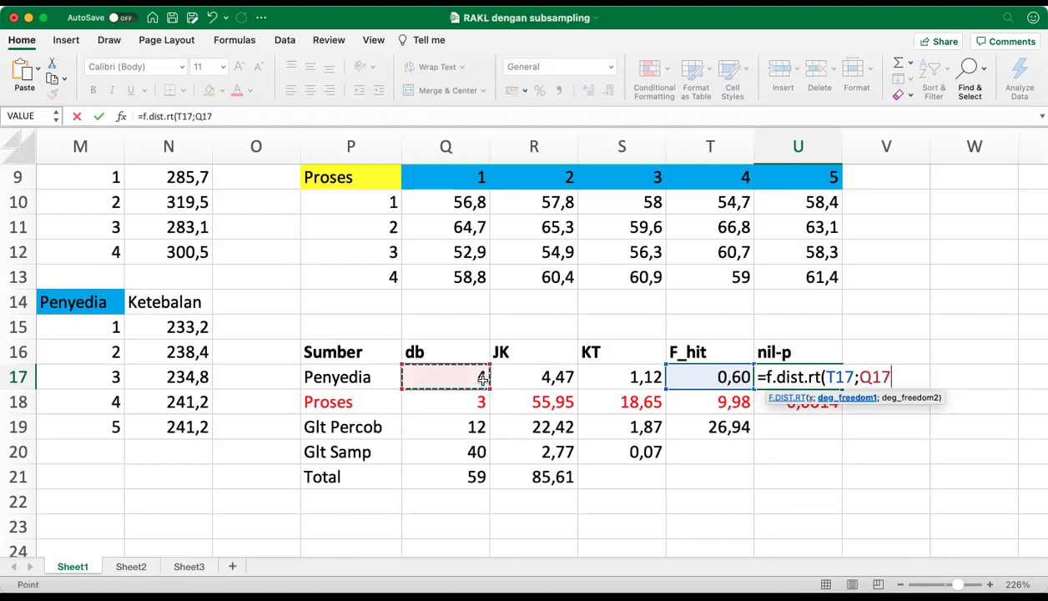
pyautogui.write(';')
pyautogui.click(471, 426)
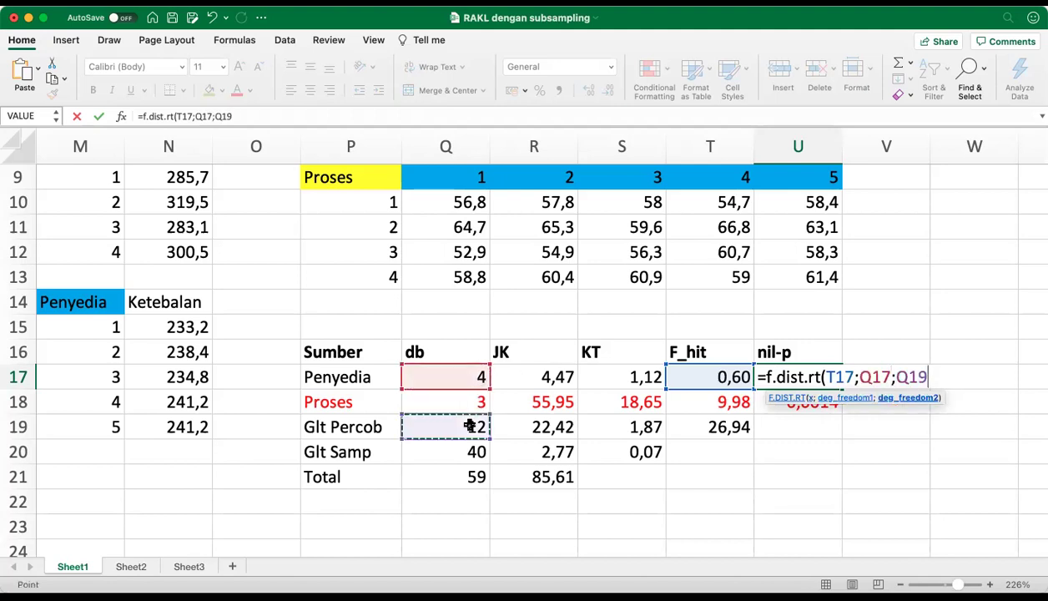
pyautogui.write(')')
pyautogui.press('Return')
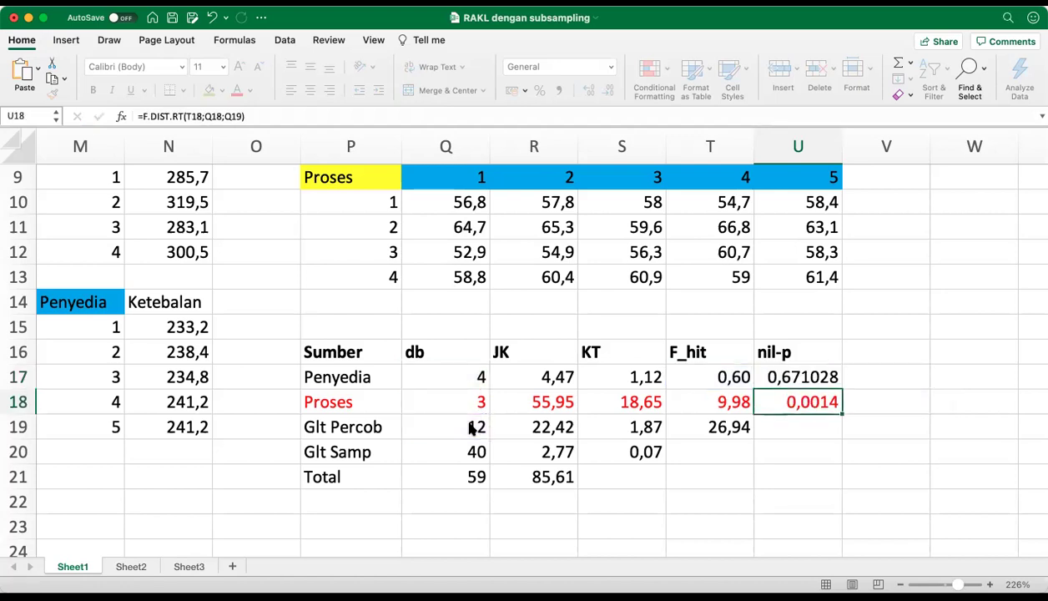
# Step: Reduce the Penyedia nil-p in U17 to four decimal places
pyautogui.click(778, 372)
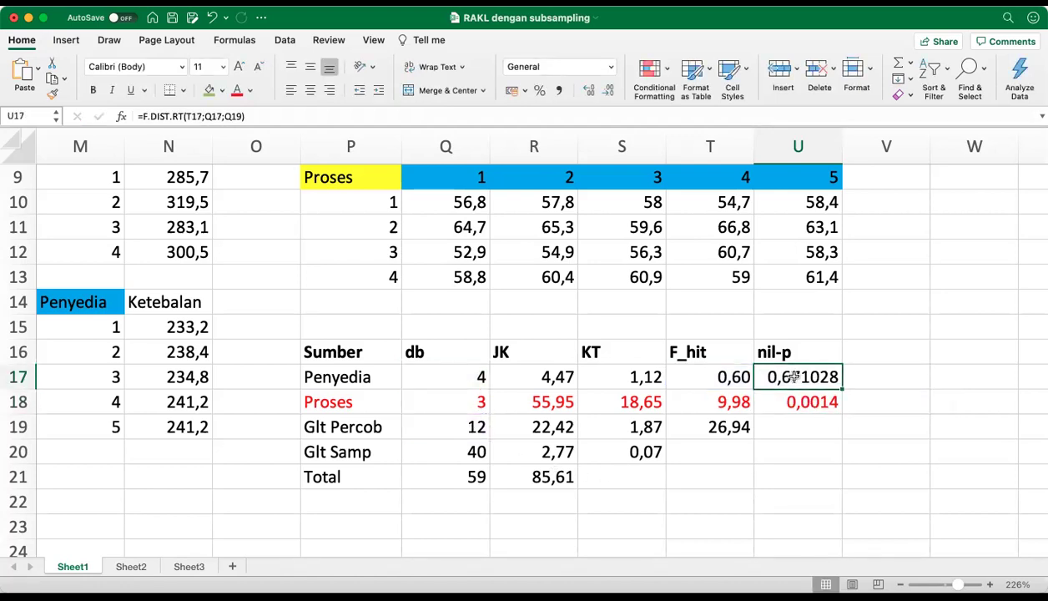
pyautogui.click(609, 91)
pyautogui.click(608, 91)
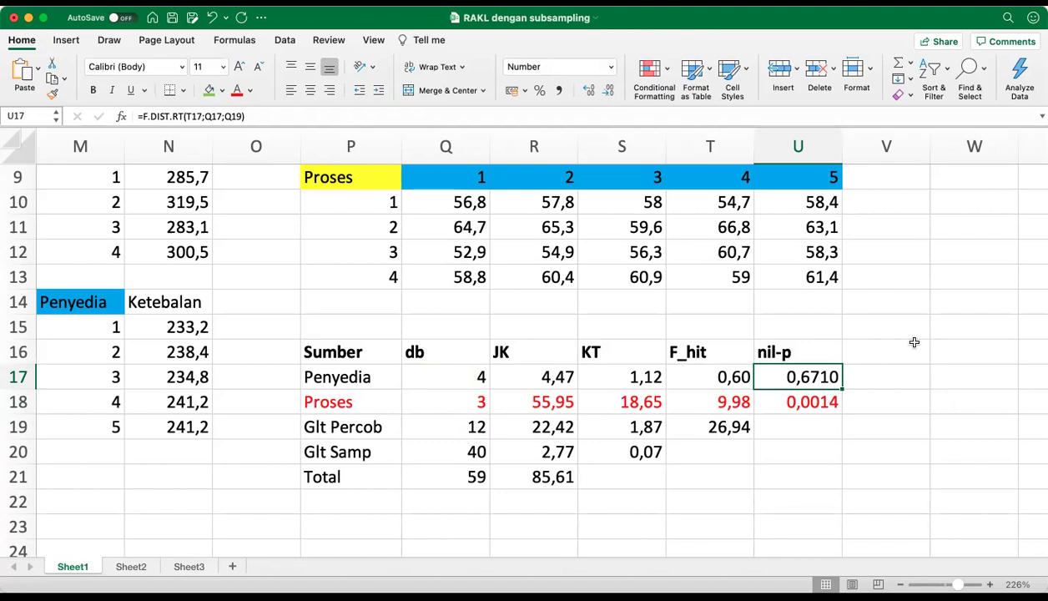
# Step: Return to the original Proses by Penyedia data table and select the merged Proses 1 label in B9
pyautogui.press('Left')
pyautogui.press('Left')
pyautogui.press('Left')
pyautogui.press('Left')
pyautogui.press('Left')
pyautogui.press('Left')
pyautogui.press('Left')
pyautogui.press('Left')
pyautogui.press('Left')
pyautogui.press('Left')
pyautogui.press('Left')
pyautogui.press('Left')
pyautogui.press('Left')
pyautogui.press('Left')
pyautogui.press('Left')
pyautogui.press('Left')
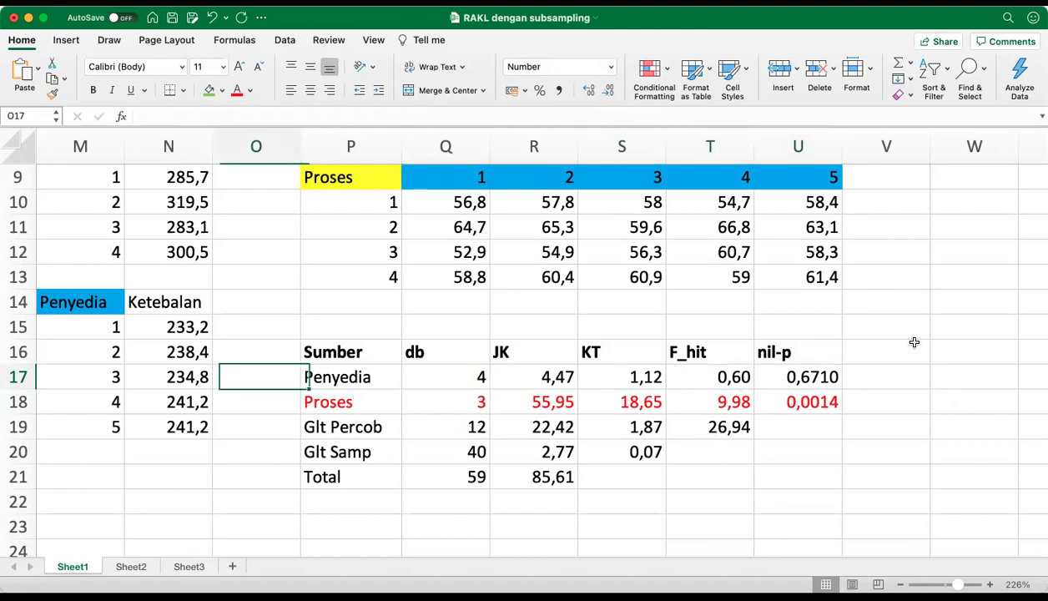
pyautogui.press('Left')
pyautogui.press('Left')
pyautogui.press('Left')
pyautogui.press('Left')
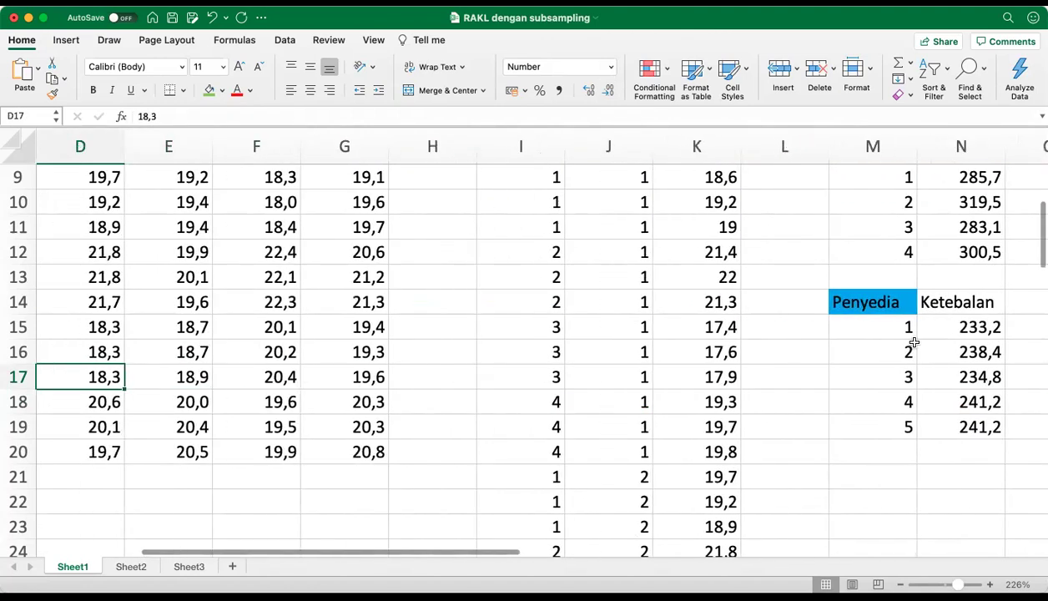
pyautogui.press('Up')
pyautogui.press('Up')
pyautogui.press('Up')
pyautogui.press('Up')
pyautogui.press('Up')
pyautogui.press('Up')
pyautogui.press('Up')
pyautogui.press('Up')
pyautogui.press('Up')
pyautogui.press('Up')
pyautogui.press('Up')
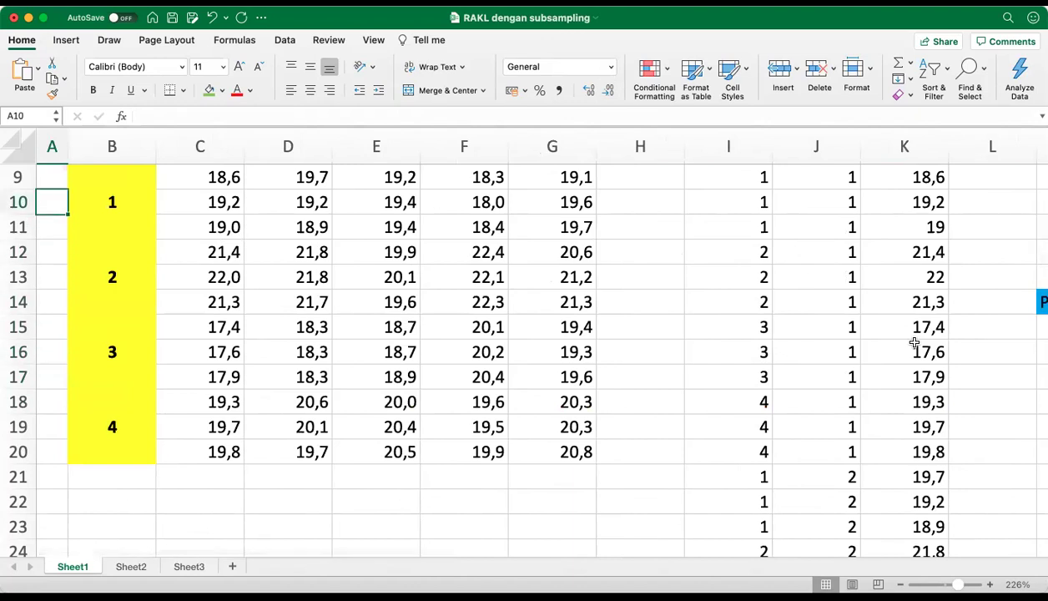
pyautogui.click(134, 281)
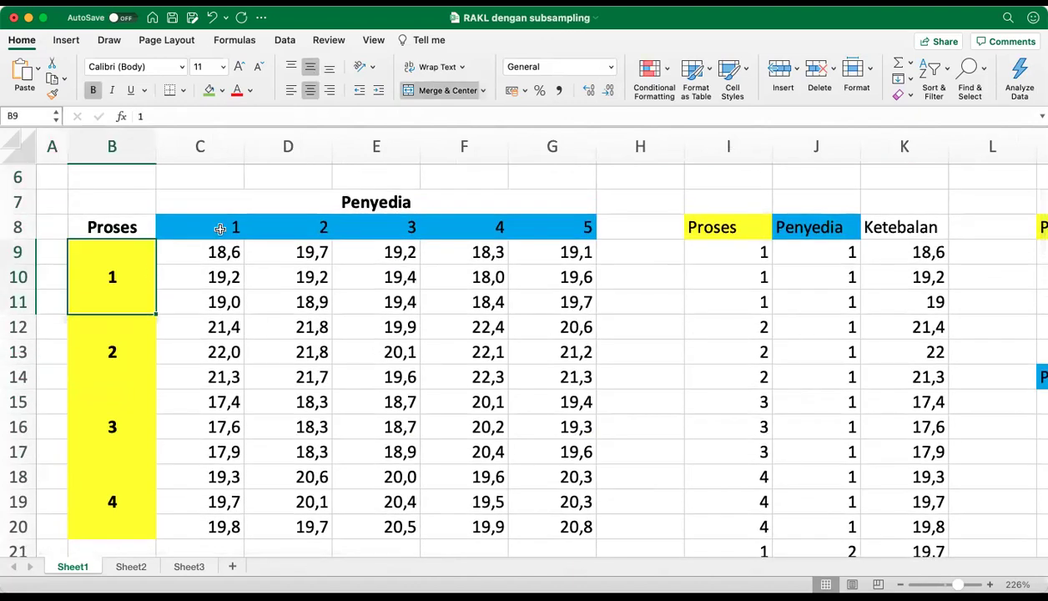